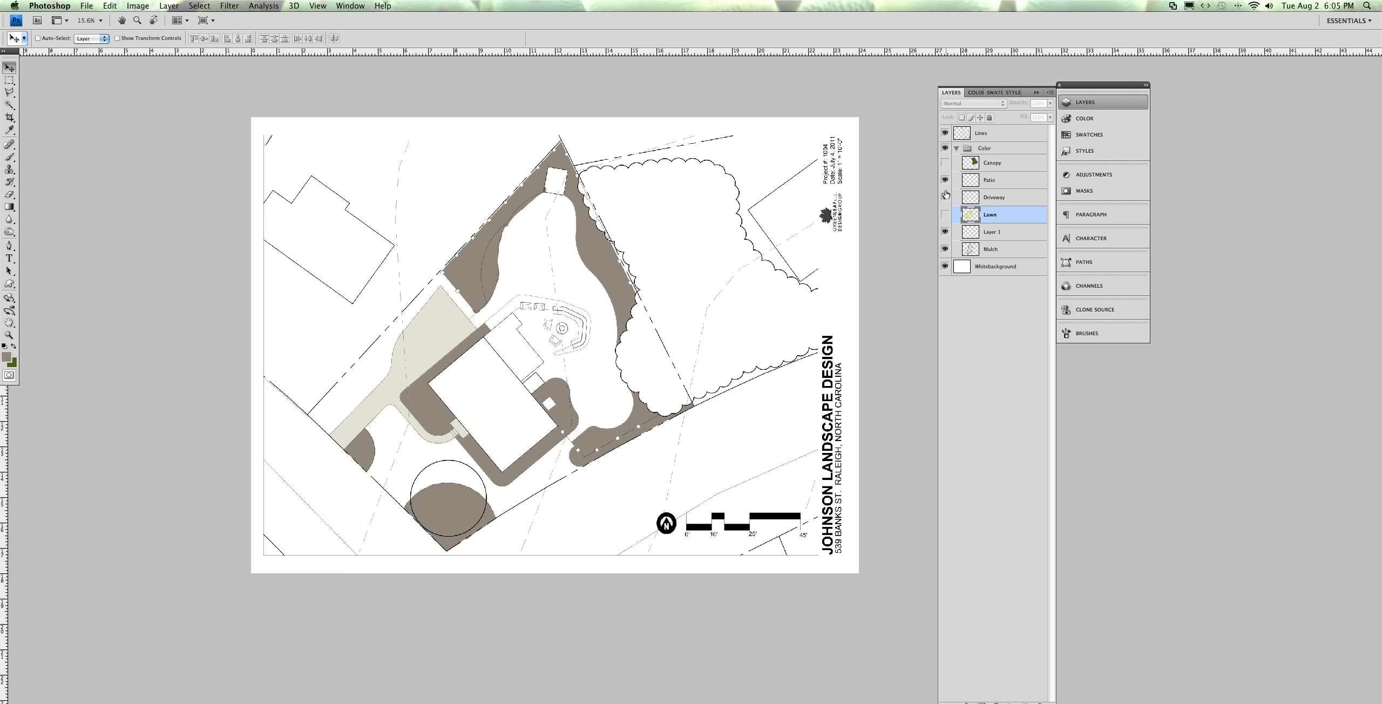
# Hide the Driveway, Mulch, Layer 1 and Patio fill layers so only the line work shows
pyautogui.click(945, 196)
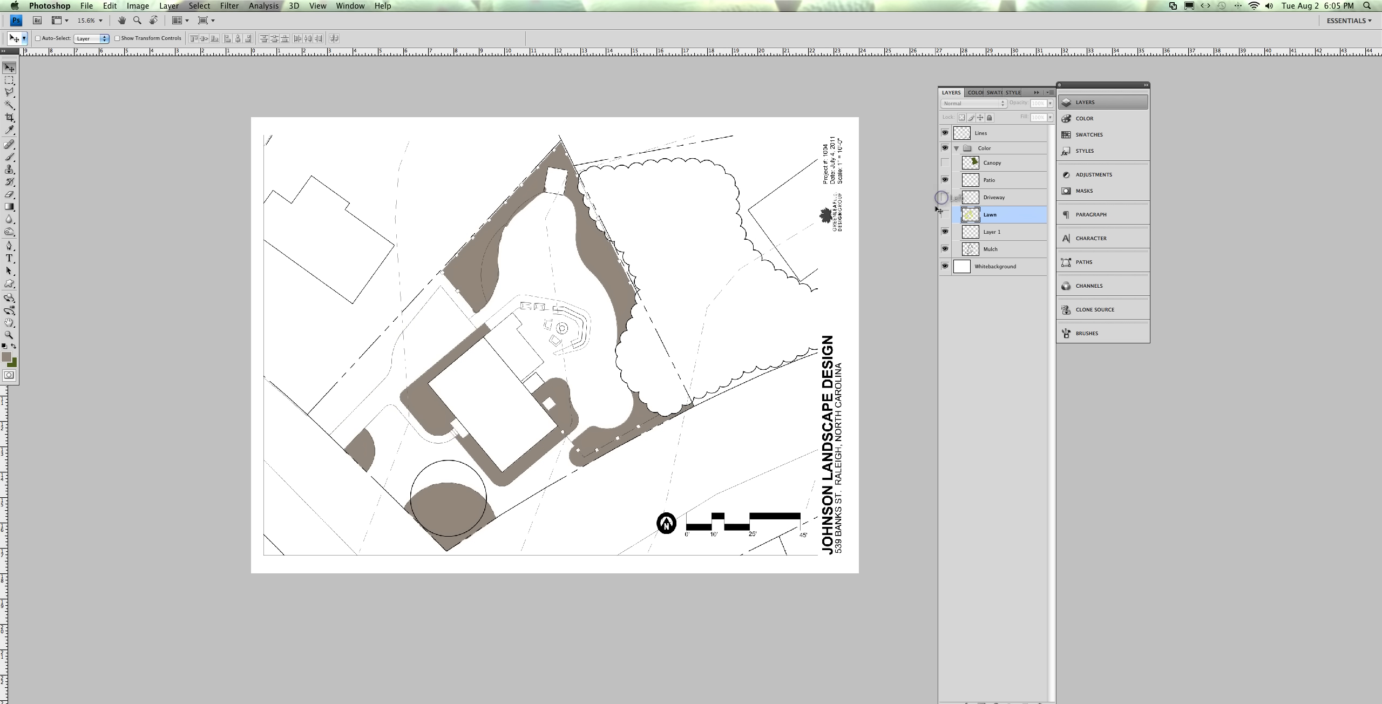
pyautogui.click(945, 249)
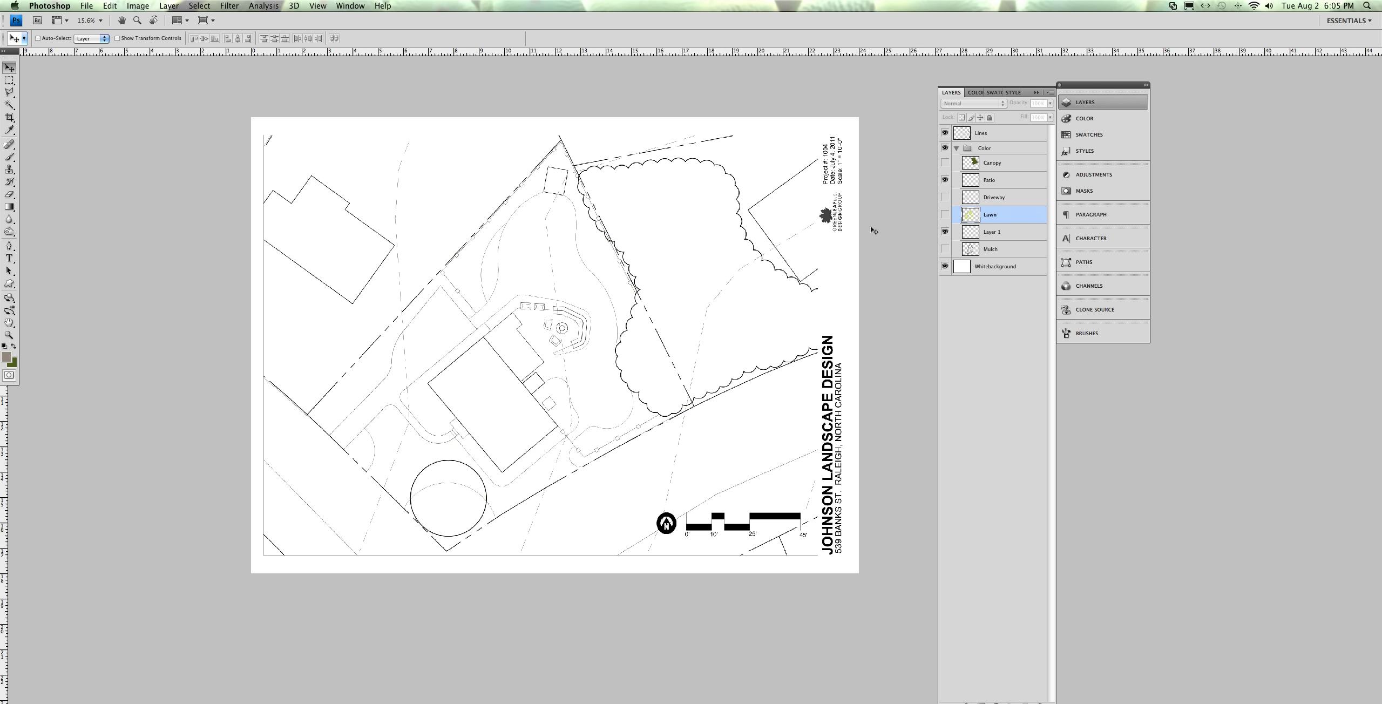
pyautogui.click(945, 232)
pyautogui.click(945, 180)
# Wrap the Color group in a new group, then undo the extra grouping
pyautogui.click(980, 136)
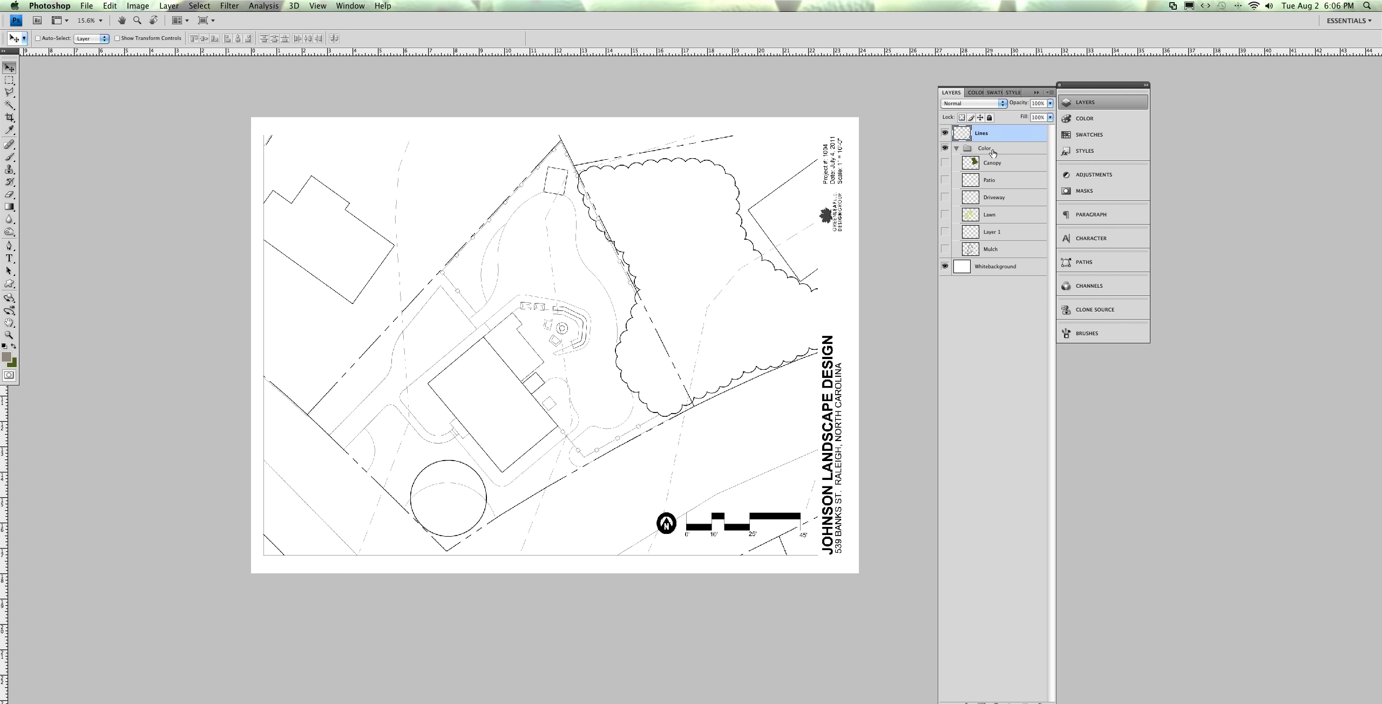
pyautogui.click(991, 149)
pyautogui.press('super+g')
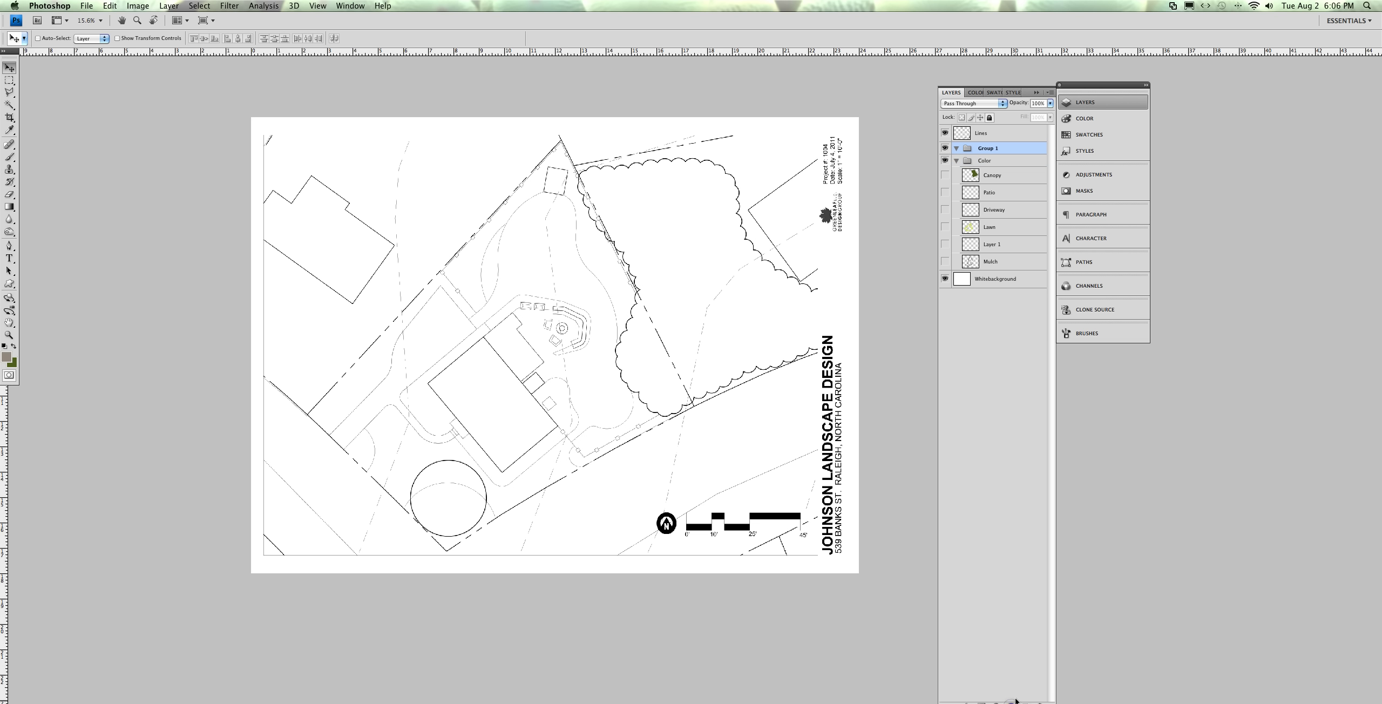
pyautogui.click(1002, 146)
pyautogui.press('shift+super+g')
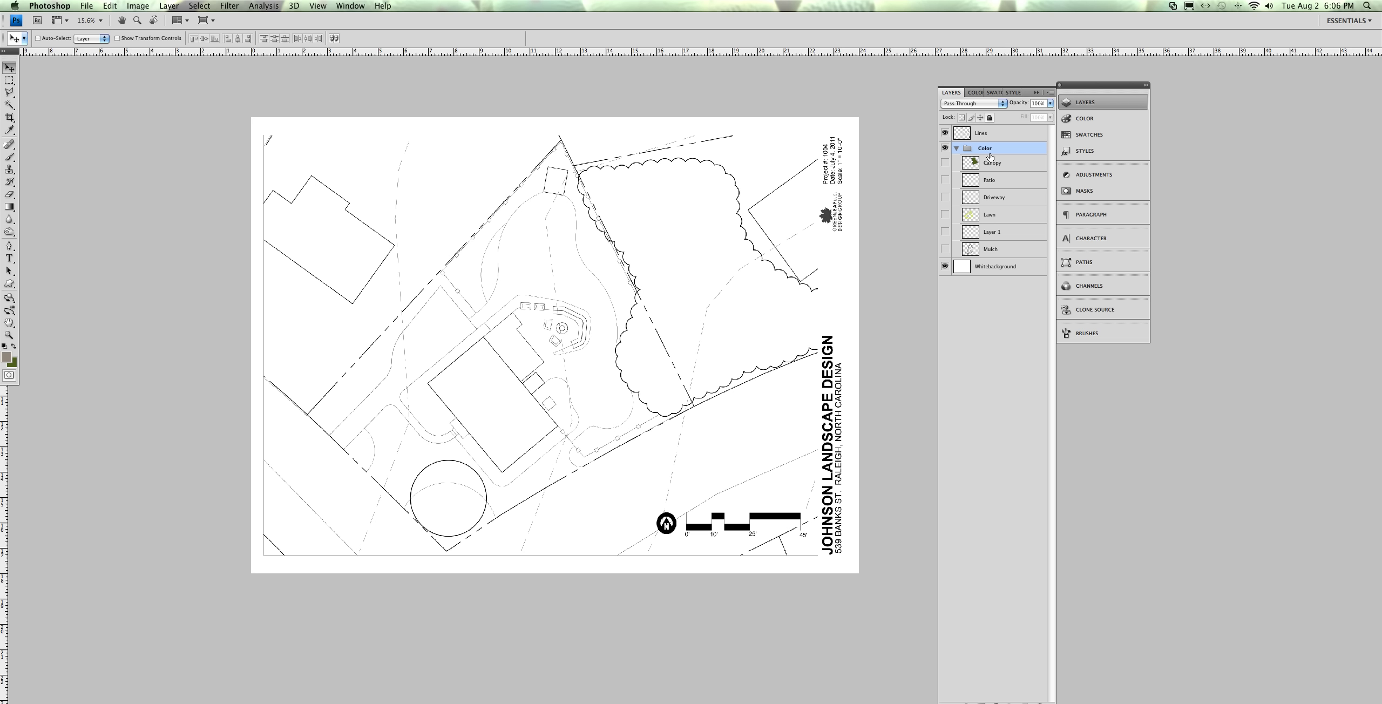
# Delete Layer 1 from the Color group and make Canopy the active layer
pyautogui.click(1003, 163)
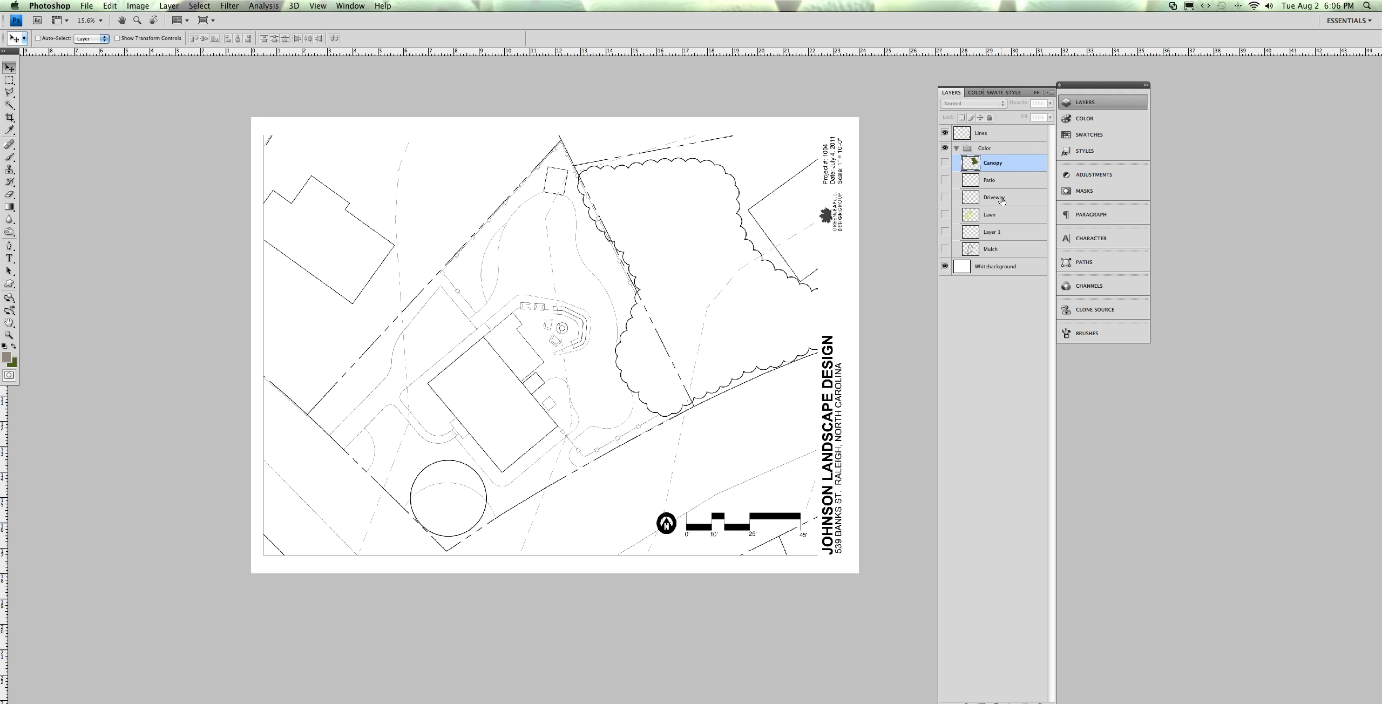
pyautogui.click(995, 232)
pyautogui.press('BackSpace')
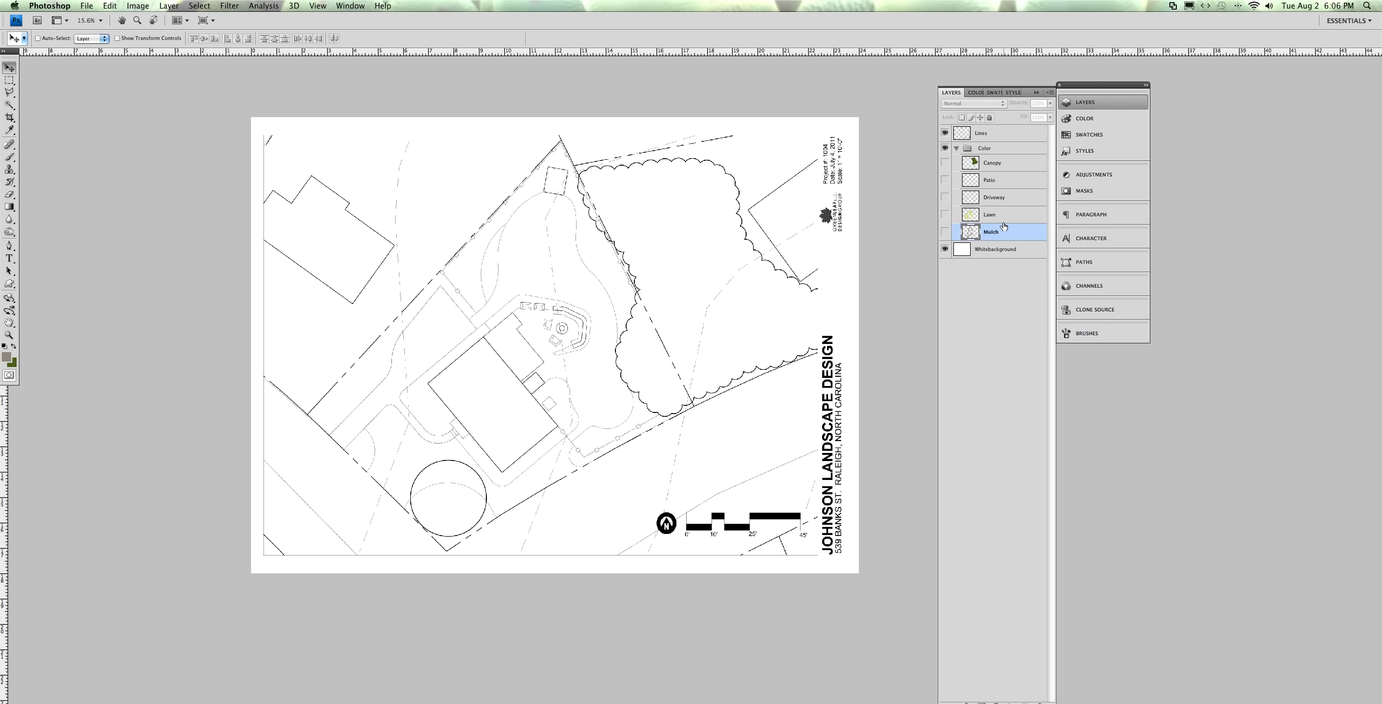
pyautogui.click(984, 164)
# Sample dark and light green from the aka-graphics park, then return to the Johnson plan
pyautogui.hotkey('ctrl', 'Tab')
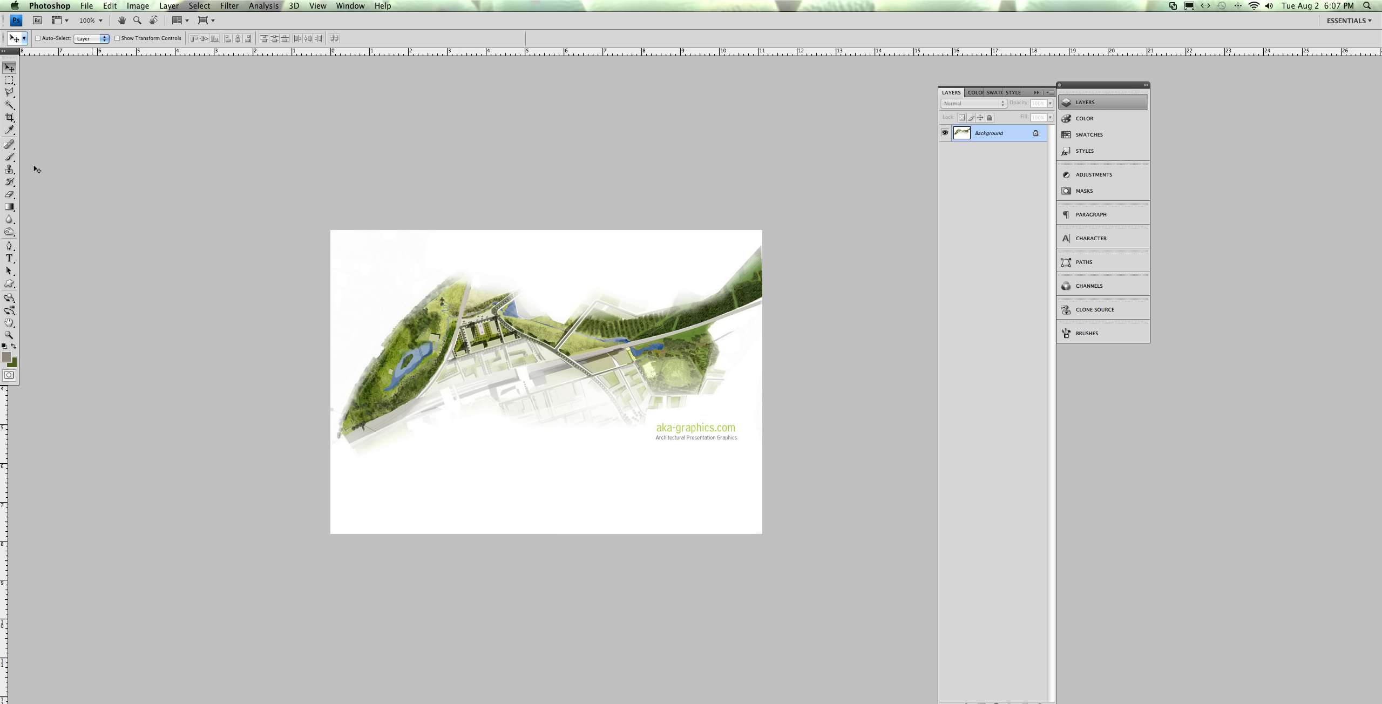
pyautogui.click(9, 130)
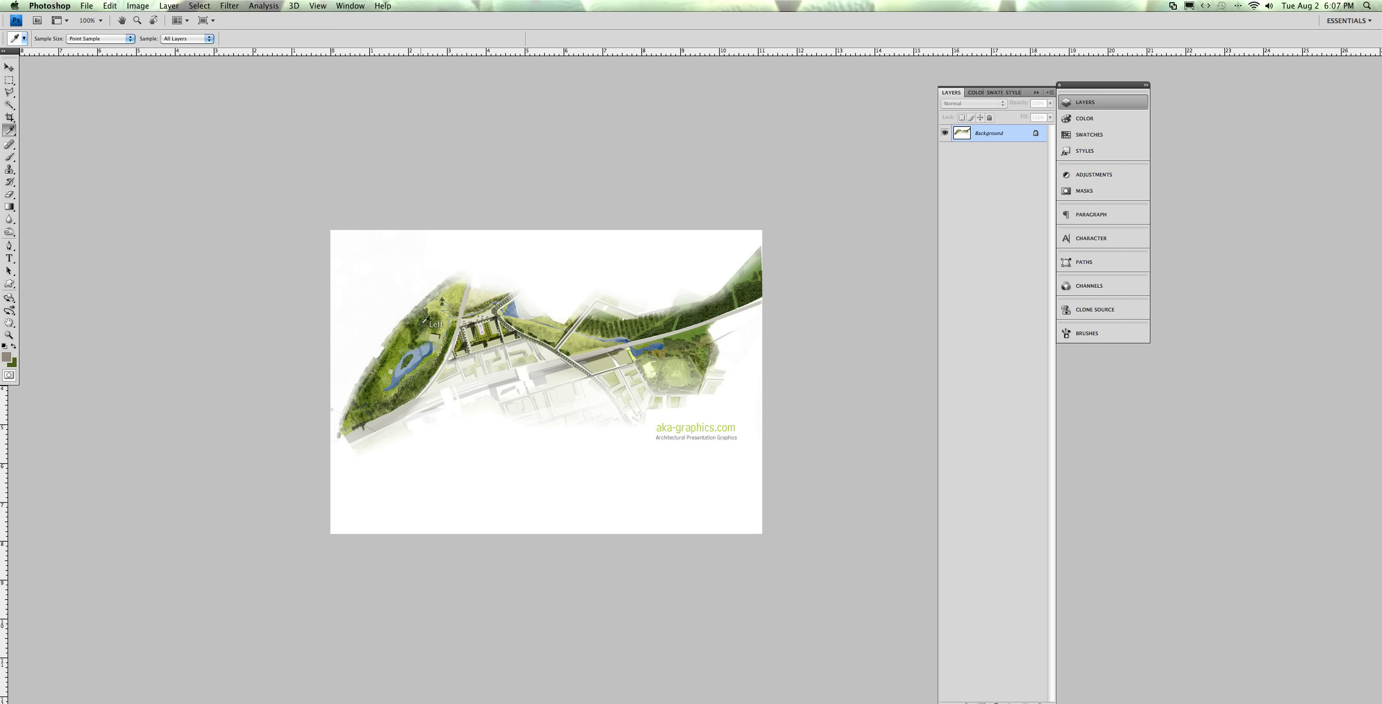
pyautogui.click(425, 325)
pyautogui.click(447, 325)
pyautogui.hotkey('ctrl', 'Tab')
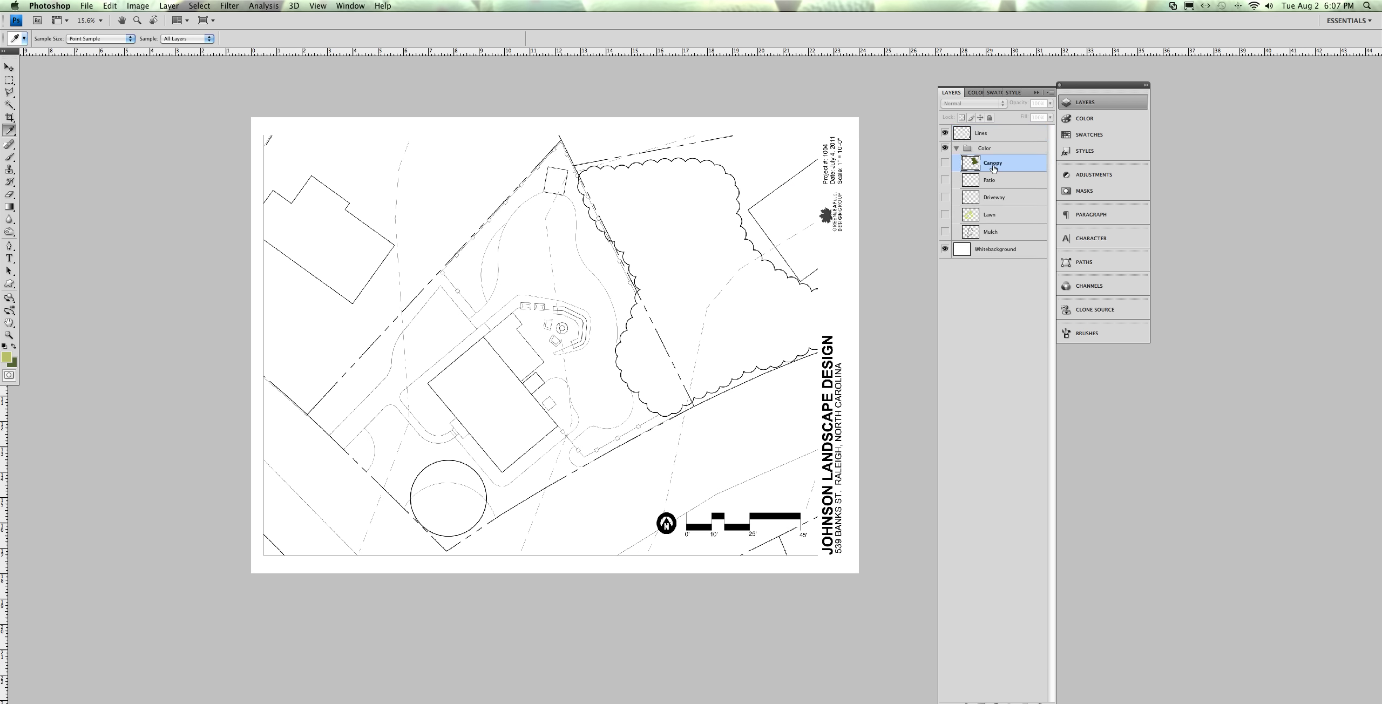
# Add a new layer above Canopy named 'Lawn2', then reselect the Lines layer
pyautogui.click(999, 216)
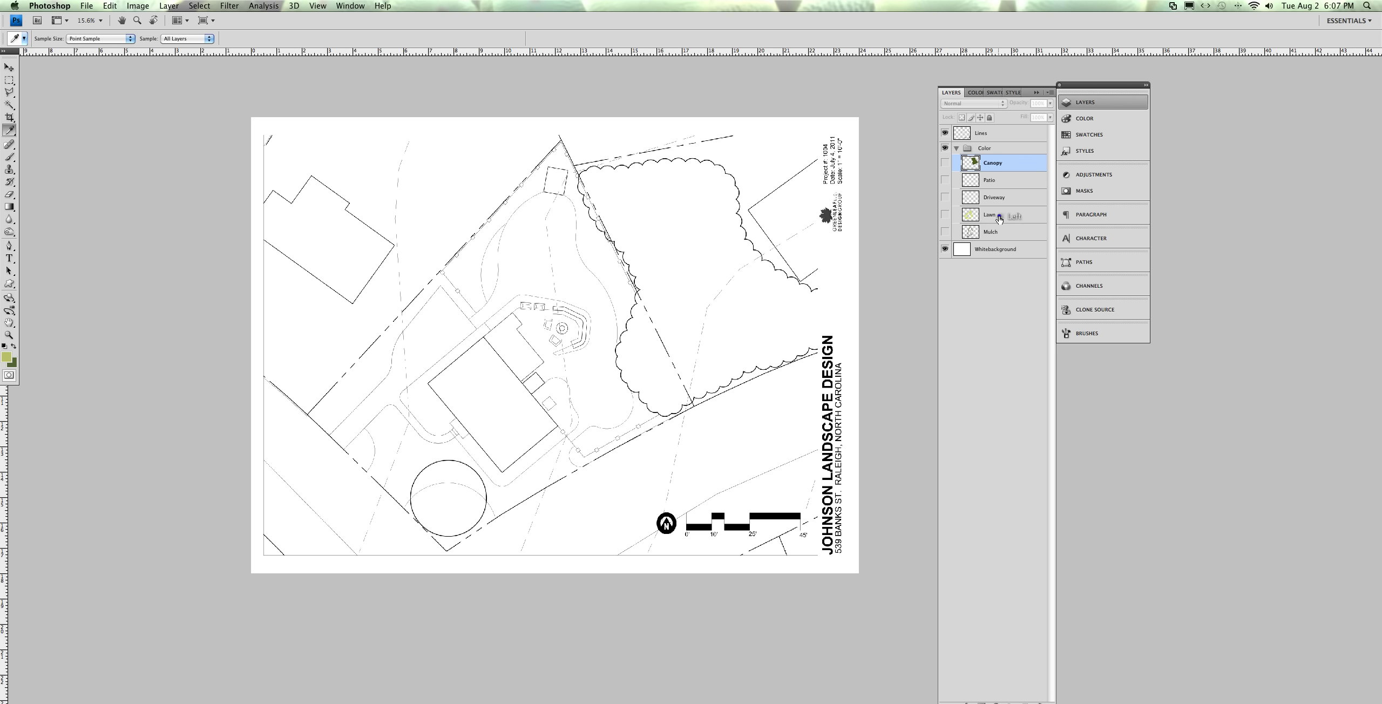
pyautogui.click(1018, 163)
pyautogui.click(1025, 700)
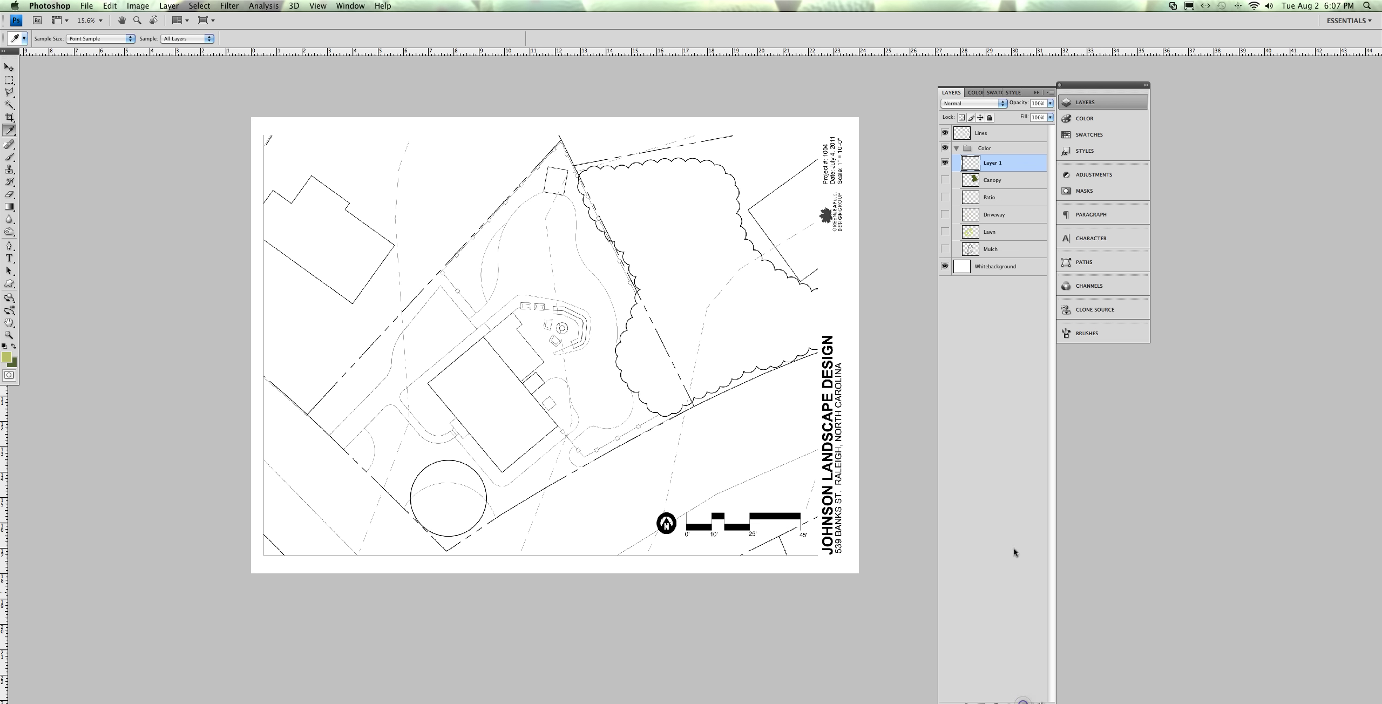
pyautogui.doubleClick(991, 164)
pyautogui.write('Lawn2')
pyautogui.press('Return')
pyautogui.click(986, 133)
pyautogui.press('w')
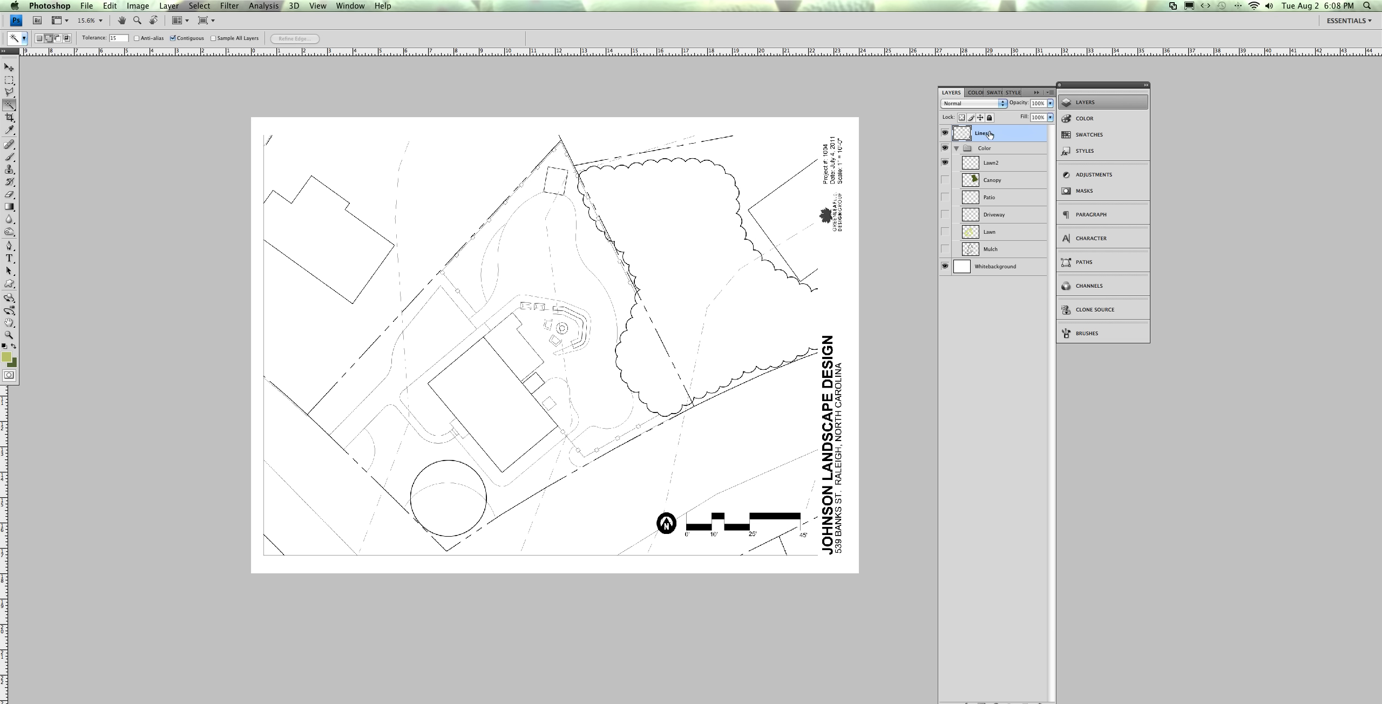
# Magic-wand the canopy area, add a 'Canopy2' layer above Lawn2, and set dark green as foreground
pyautogui.click(664, 212)
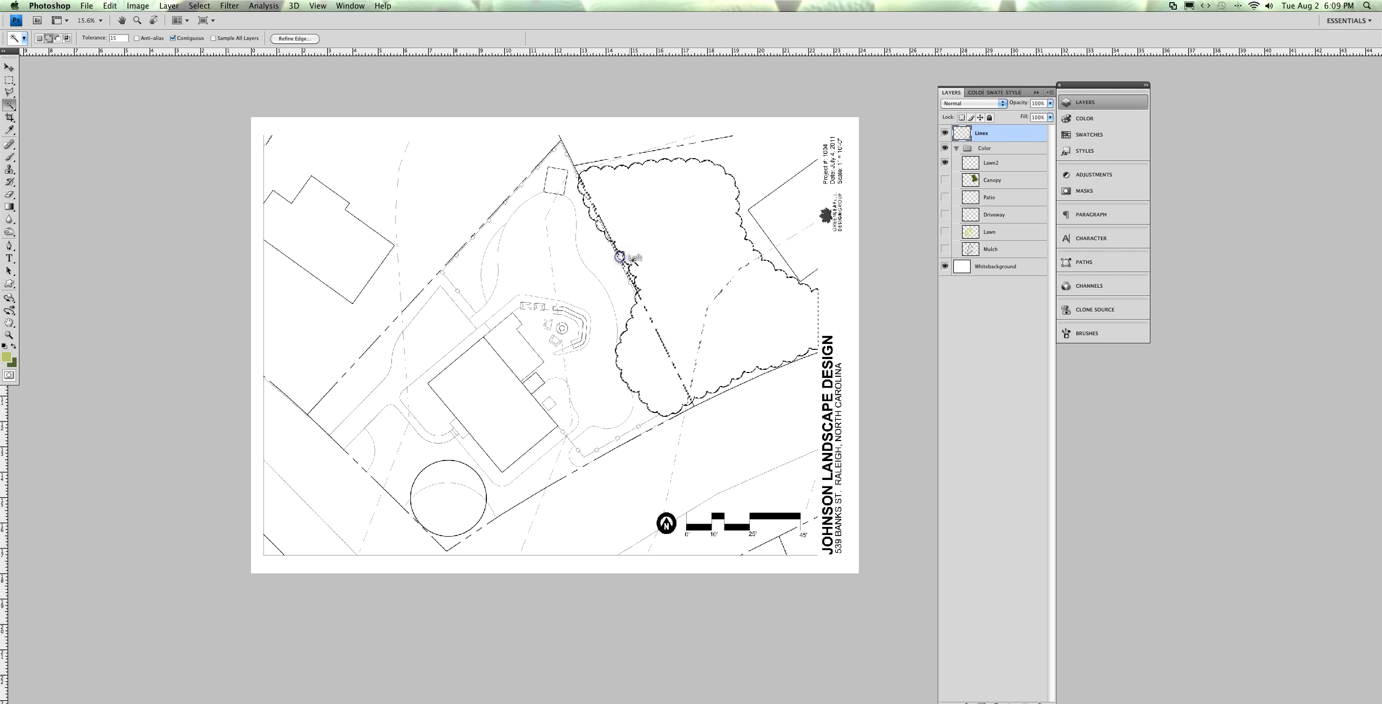
pyautogui.click(1012, 178)
pyautogui.click(1011, 165)
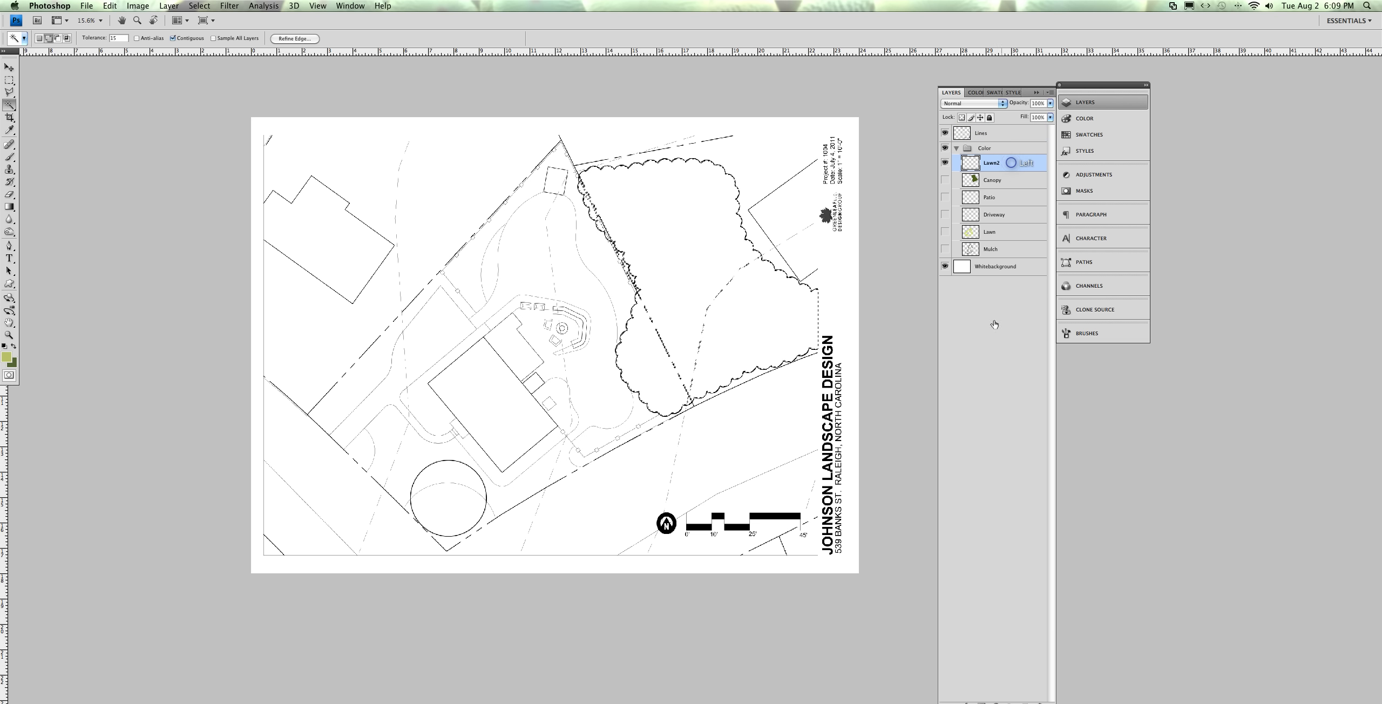
pyautogui.click(1025, 701)
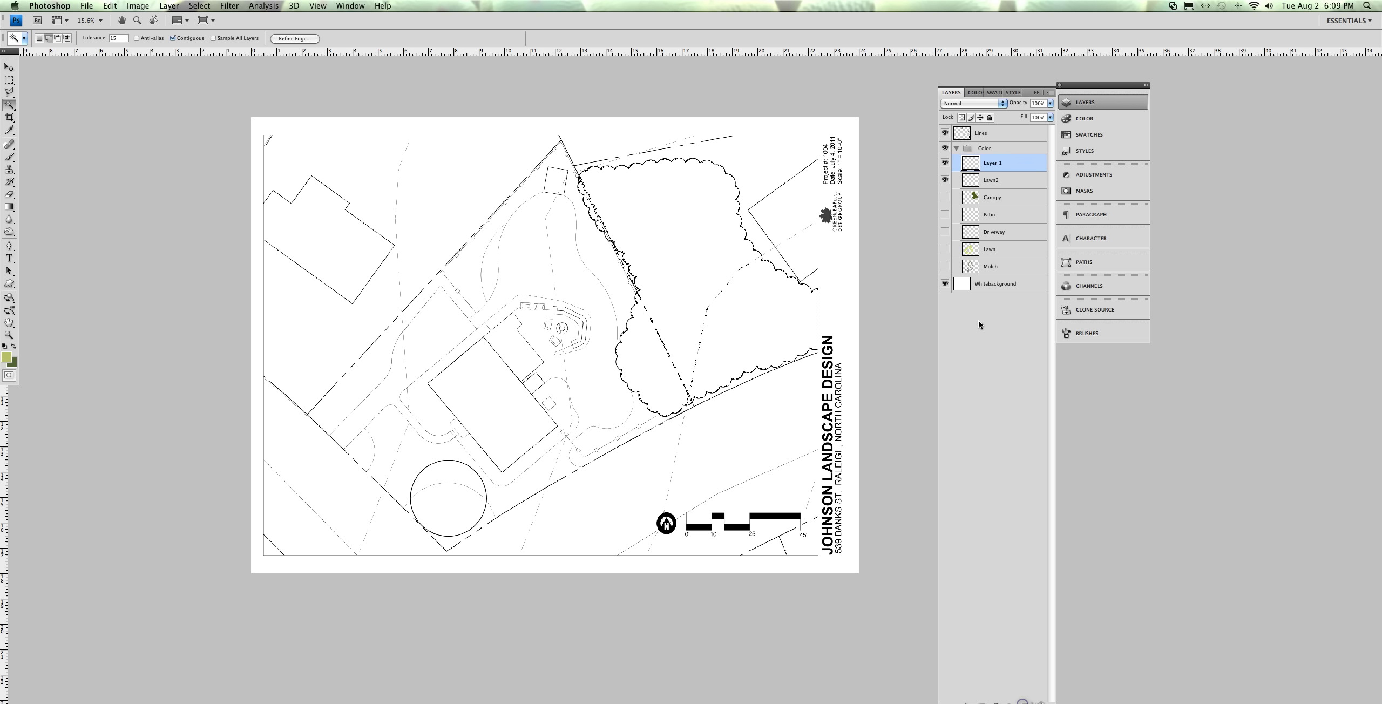
pyautogui.doubleClick(991, 163)
pyautogui.write('Canopy2')
pyautogui.press('Return')
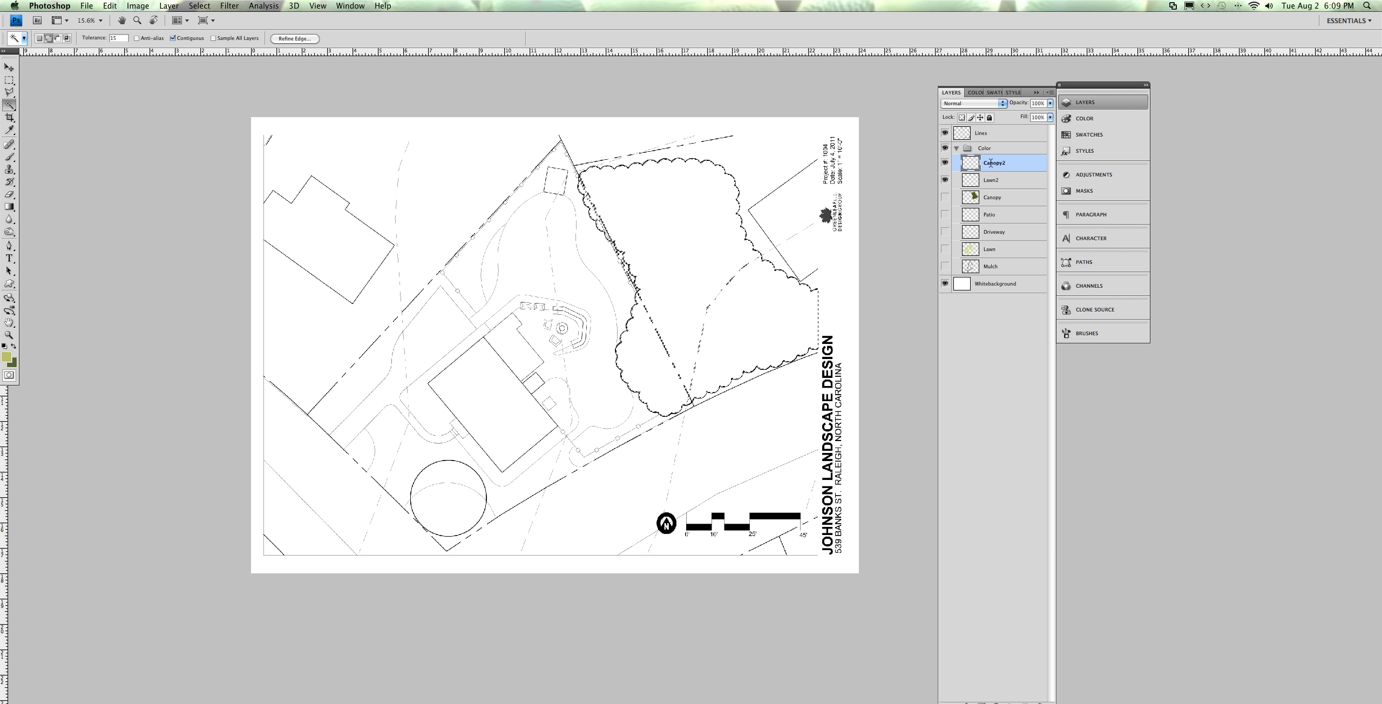
pyautogui.click(14, 347)
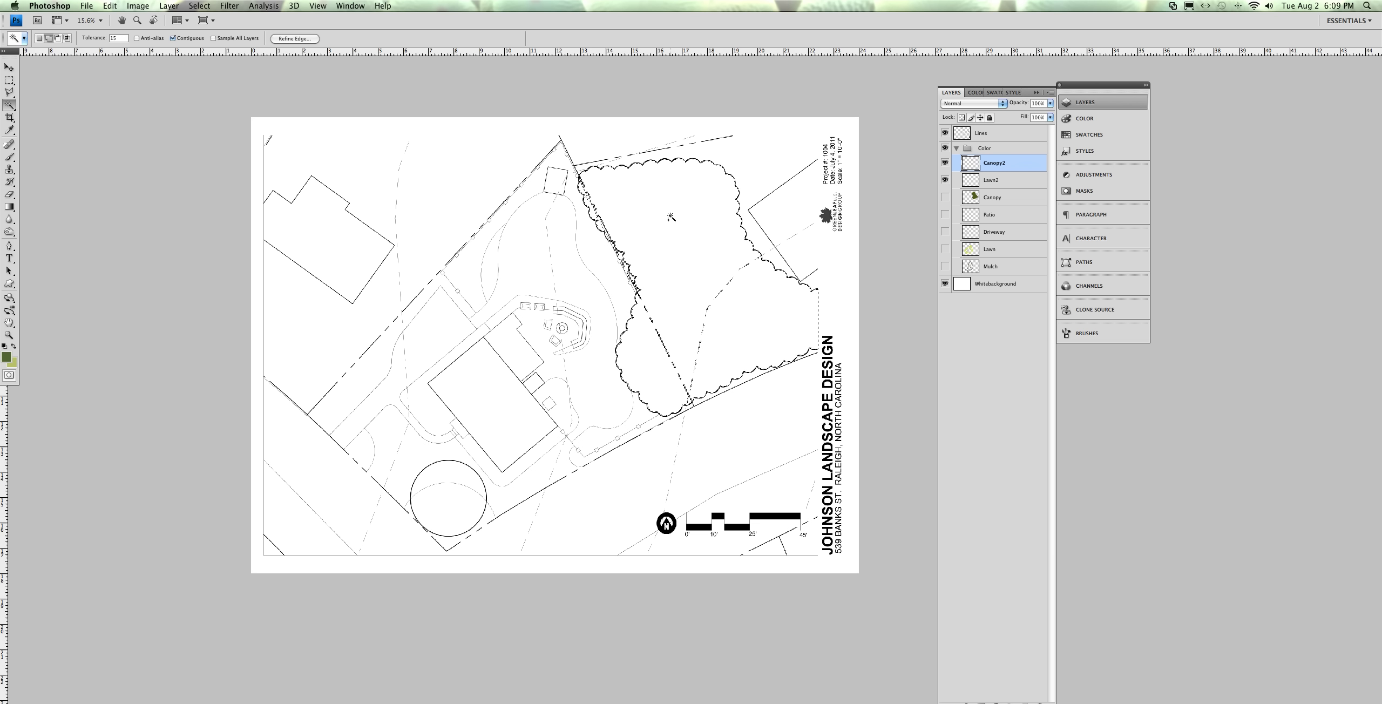
pyautogui.hotkey('shift', 'BackSpace')
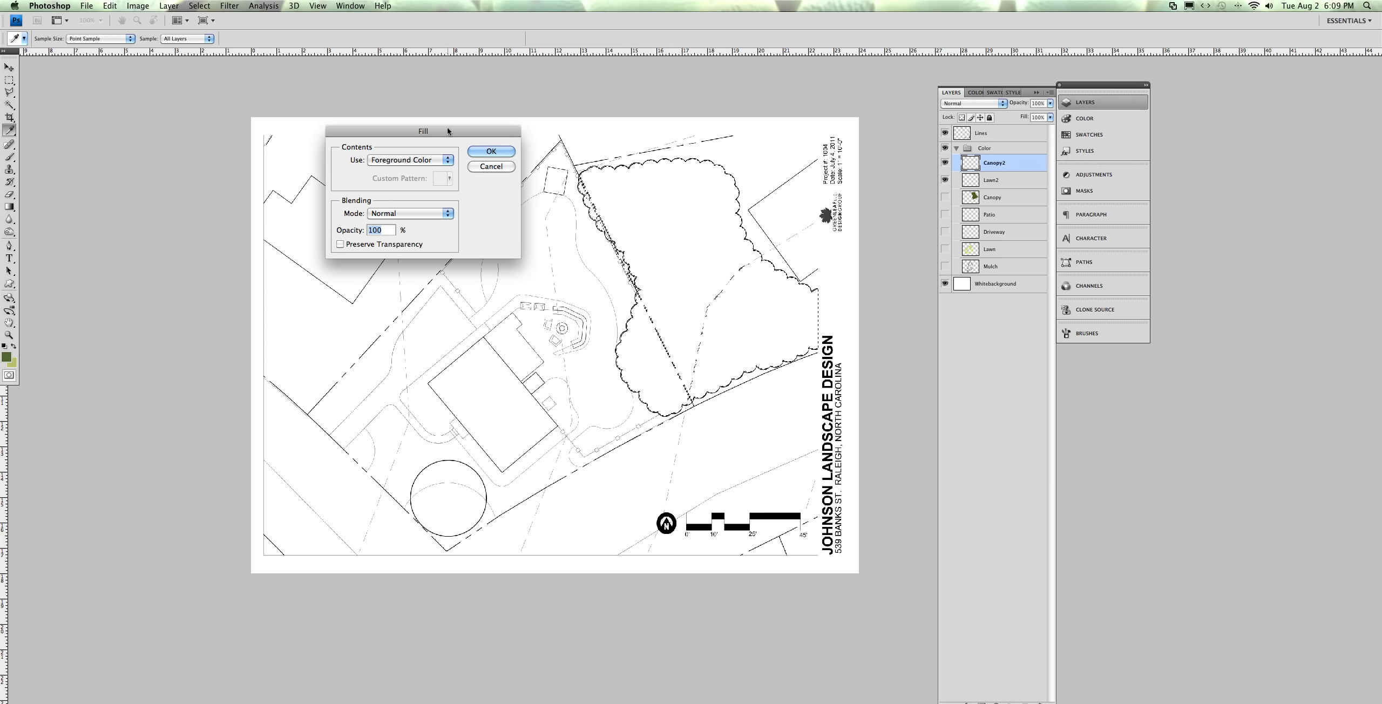
# Fill the canopy selection with the dark green foreground colour, then deselect
pyautogui.click(448, 160)
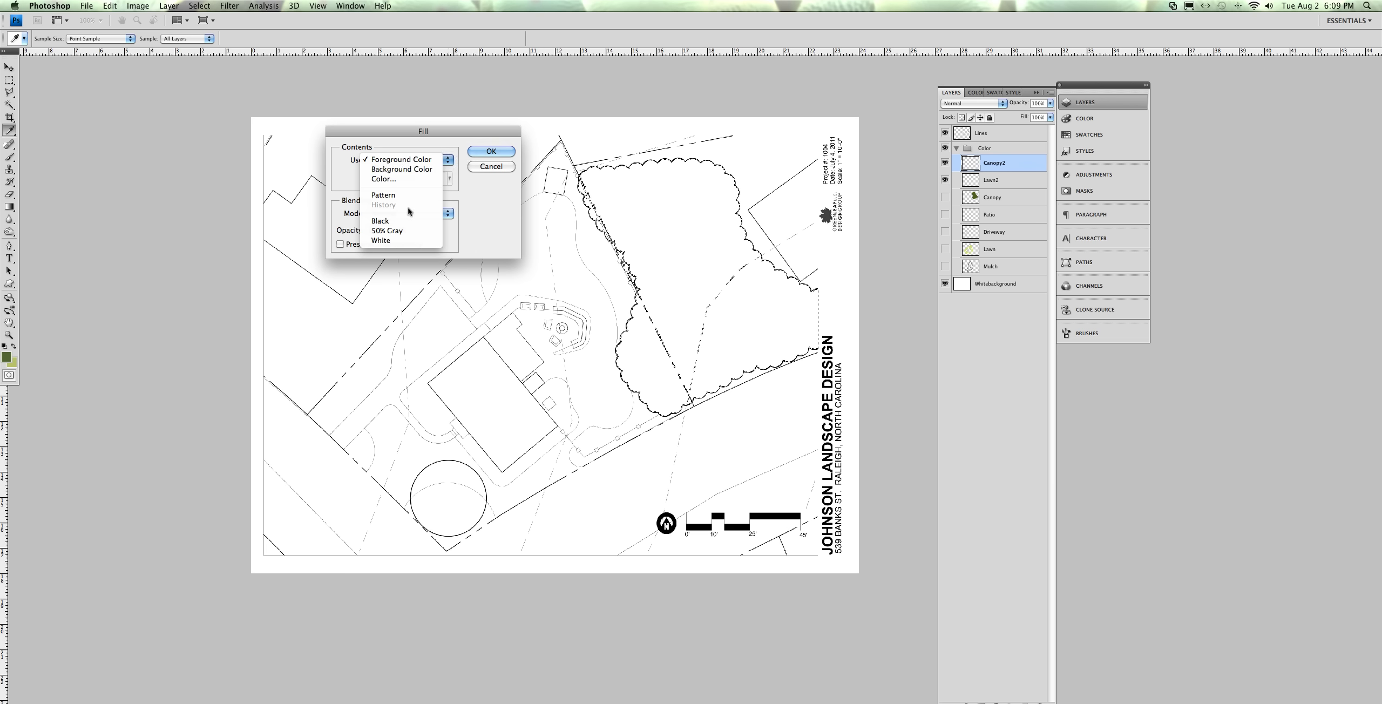
pyautogui.click(427, 160)
pyautogui.click(488, 152)
pyautogui.press('w')
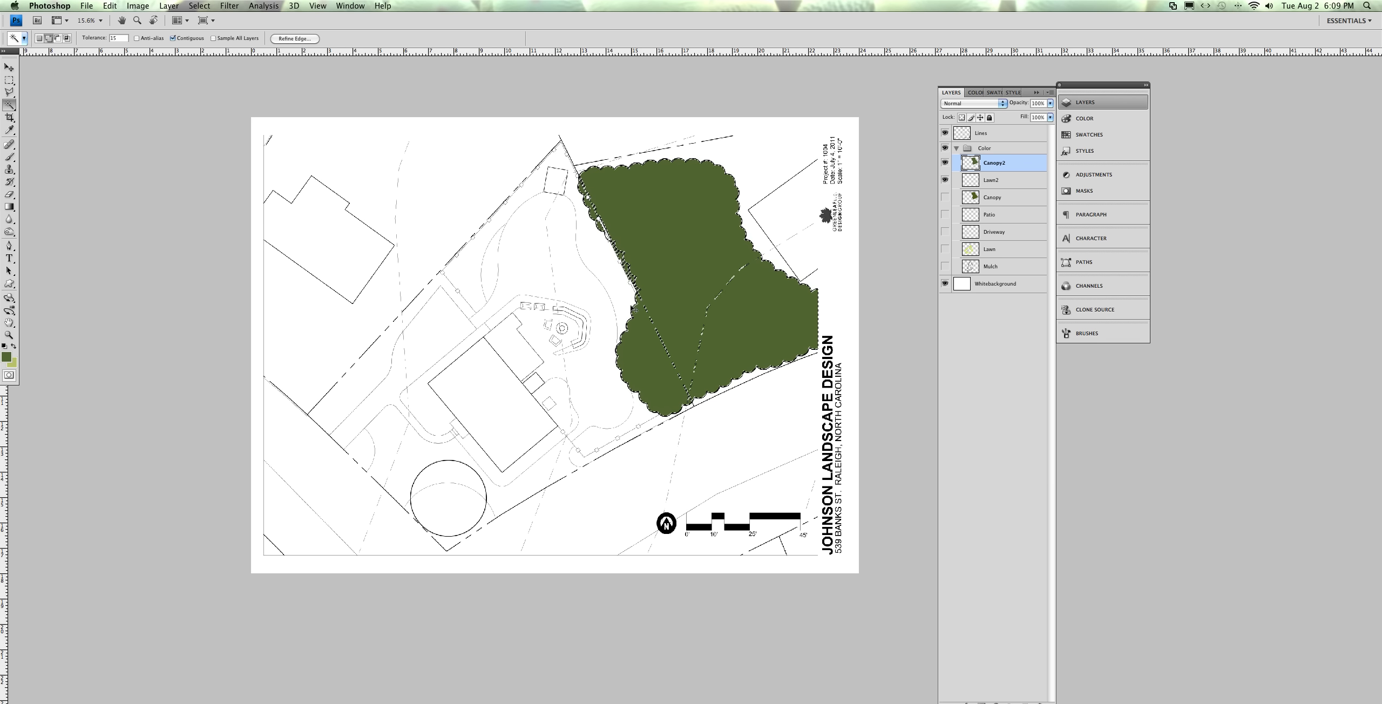
pyautogui.press('super+d')
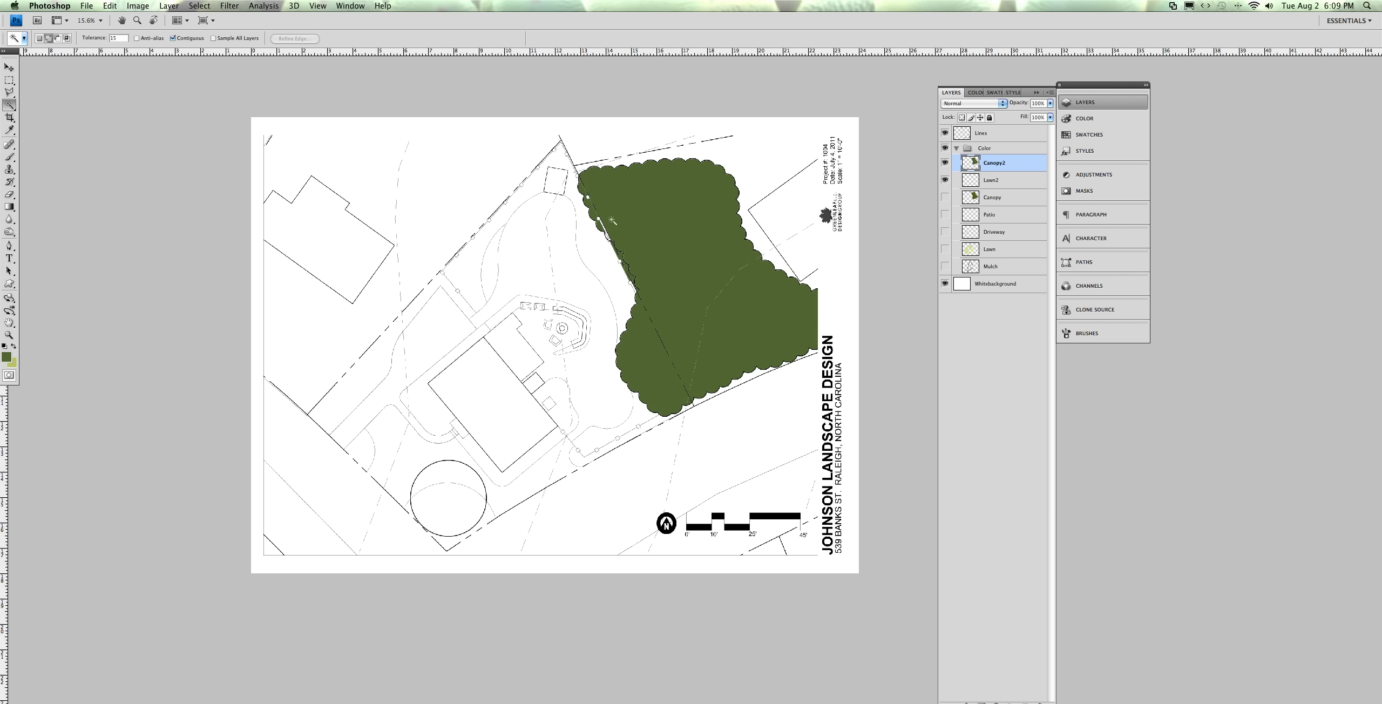
# Select the lawn area around the house with the Magic Wand on the Lines layer
pyautogui.moveTo(643, 340); pyautogui.dragTo(565, 348)
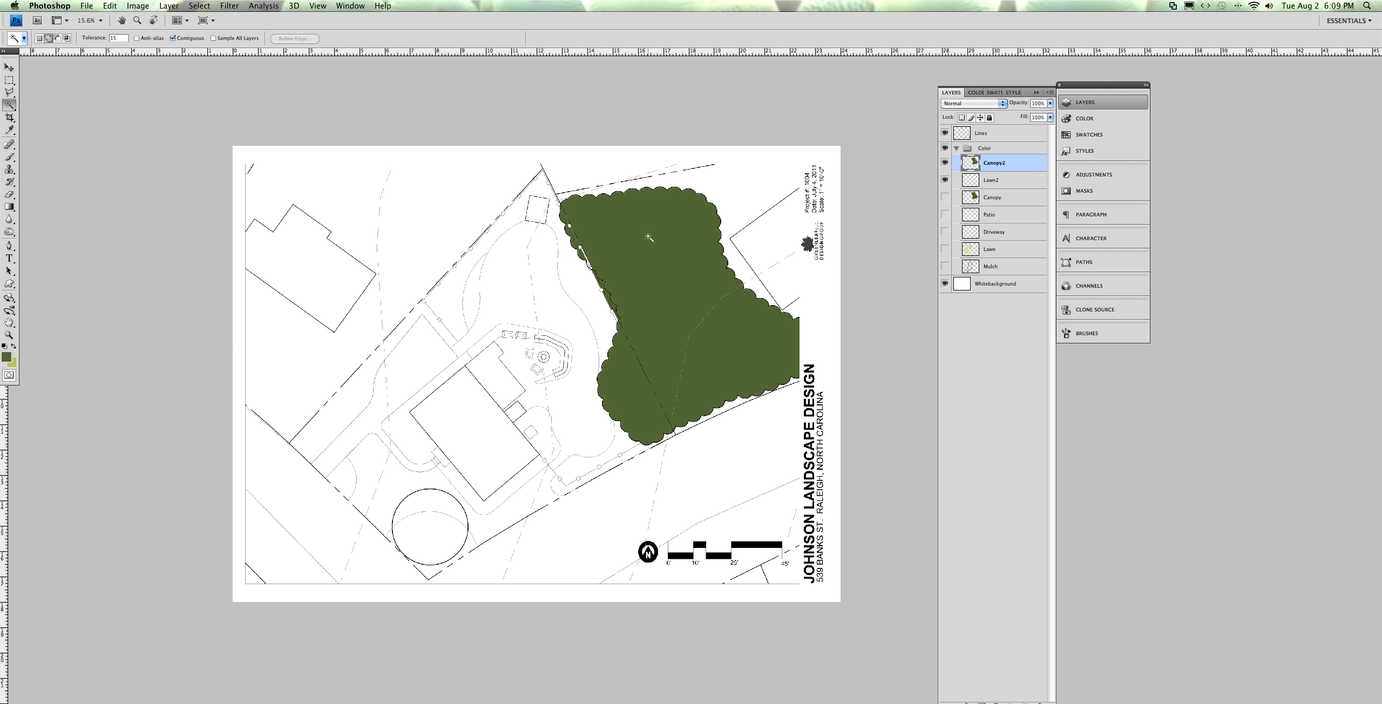
pyautogui.click(1000, 136)
pyautogui.click(502, 278)
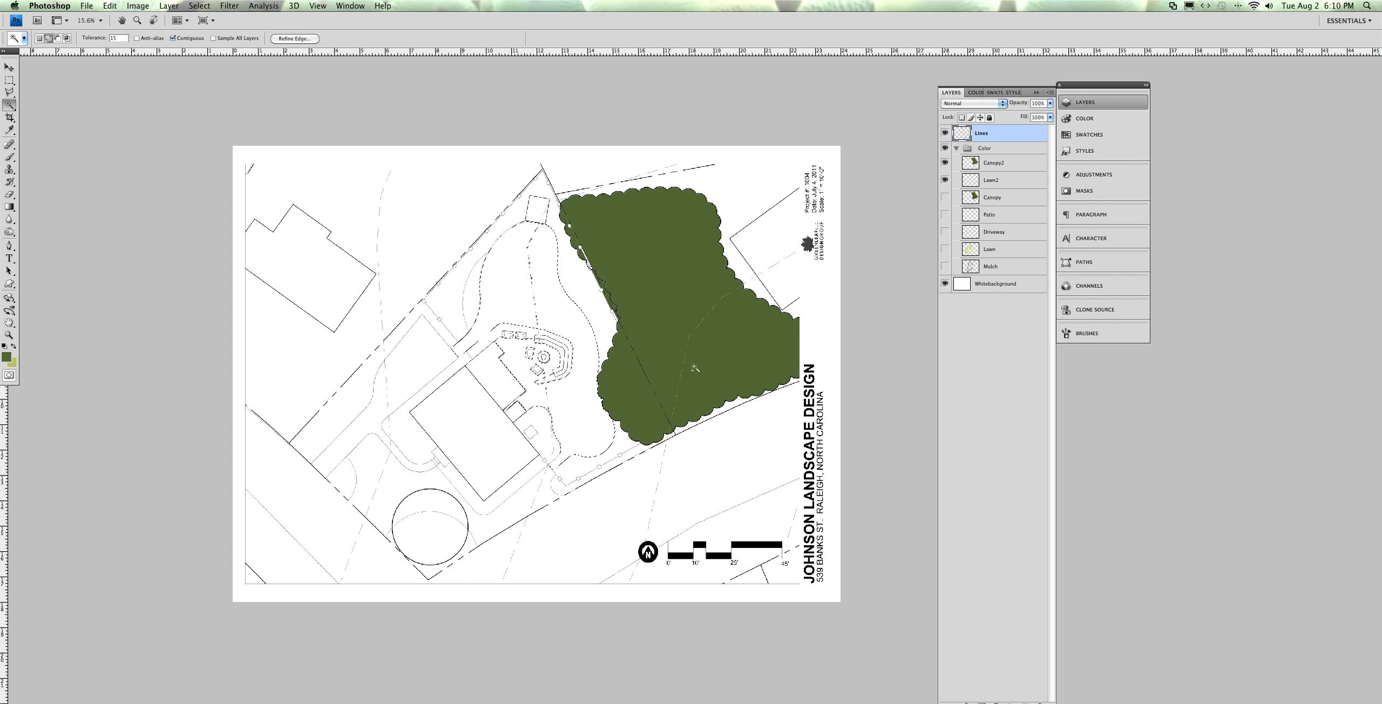
# Fill the lawn selection with light green on Lawn2, then deselect
pyautogui.click(1006, 179)
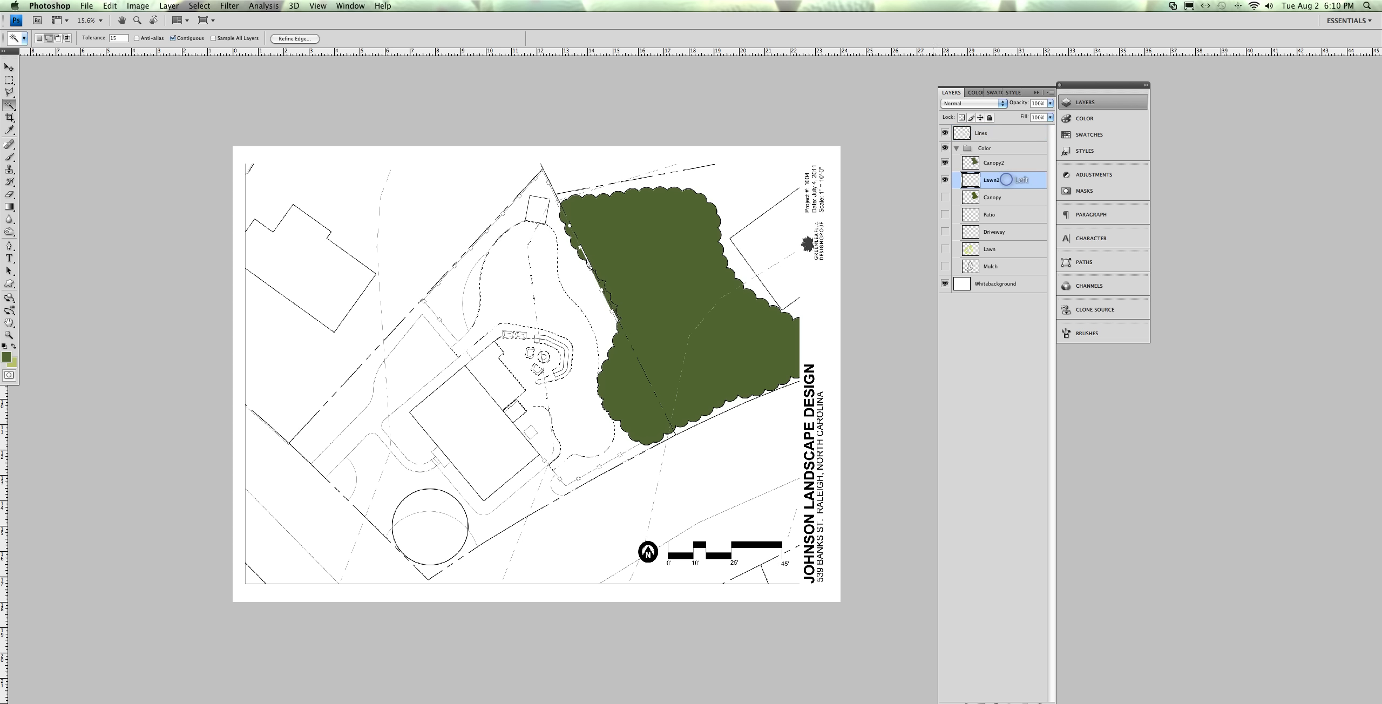
pyautogui.click(14, 347)
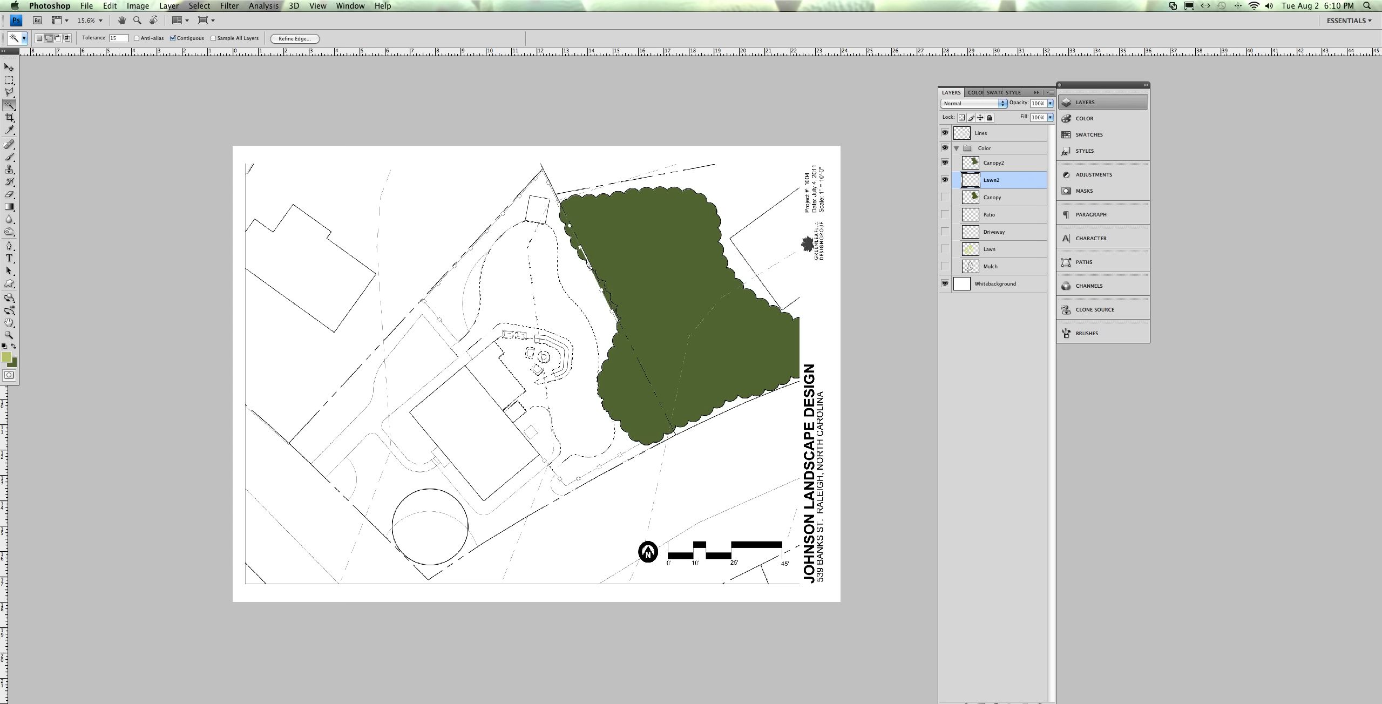
pyautogui.hotkey('shift', 'F5')
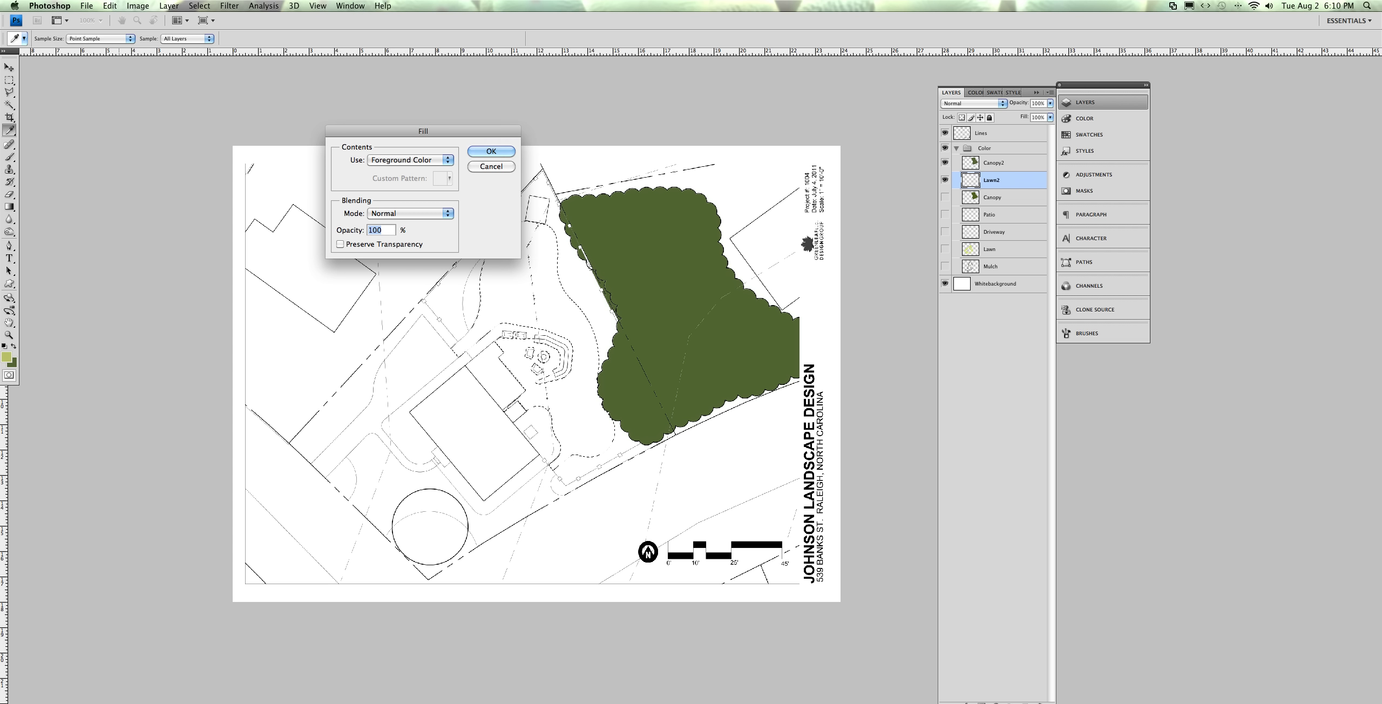
pyautogui.press('Return')
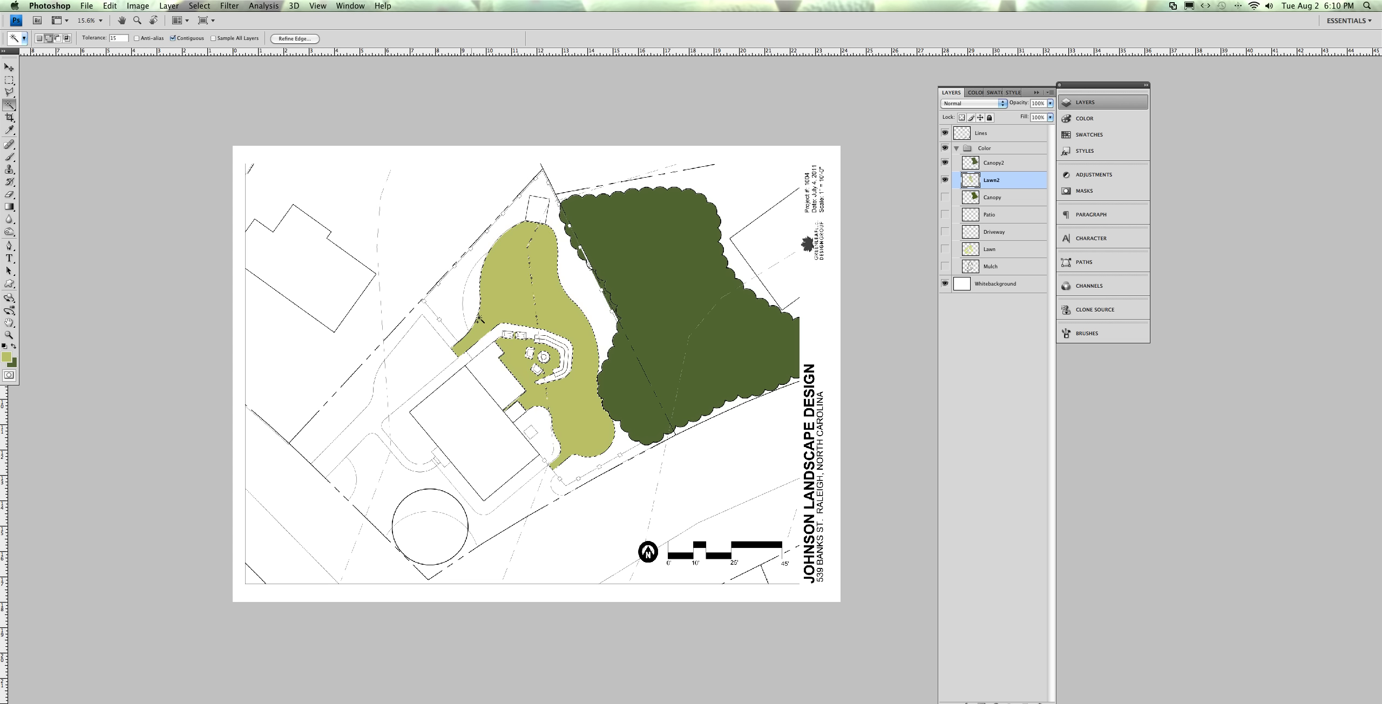
pyautogui.hotkey('ctrl', 'd')
# On the Lines layer, select the lawn's left edge, the path area and the strip beside the house
pyautogui.moveTo(613, 287); pyautogui.dragTo(639, 304)
pyautogui.moveTo(556, 378); pyautogui.dragTo(586, 326)
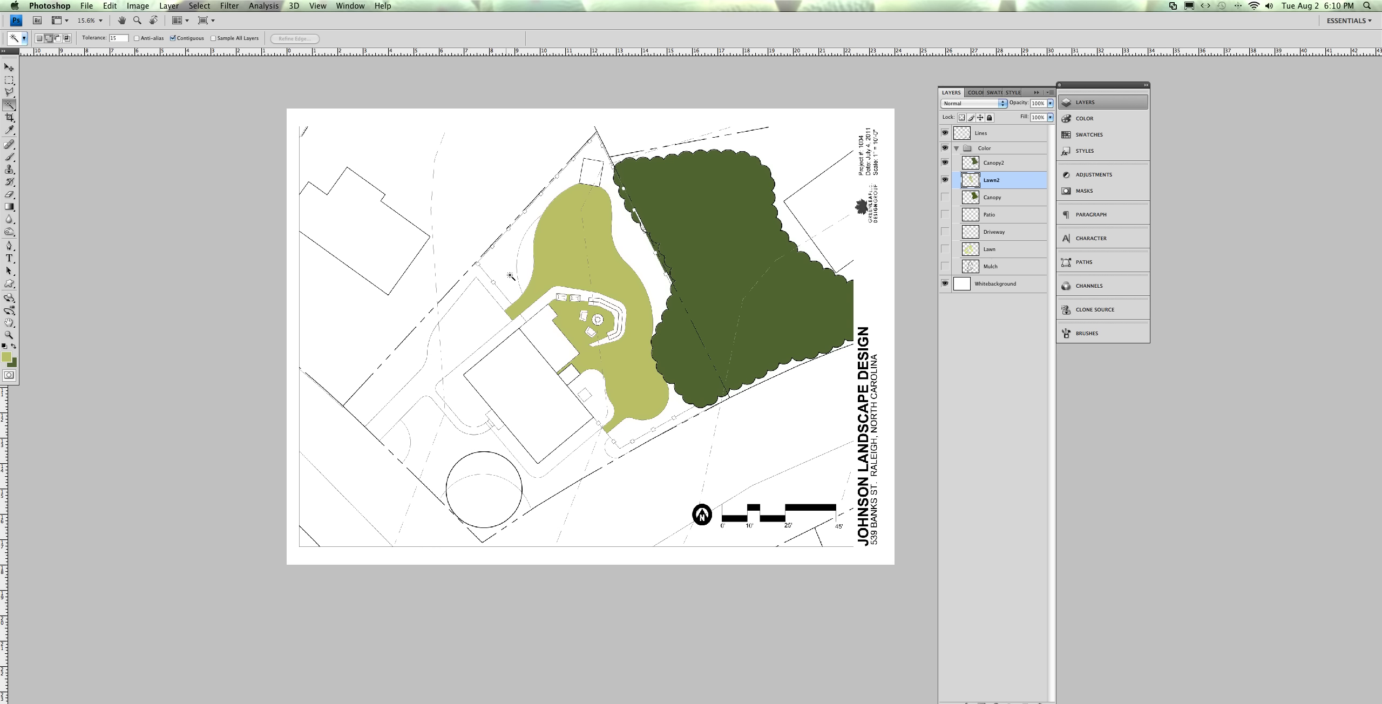
pyautogui.click(982, 133)
pyautogui.click(523, 262)
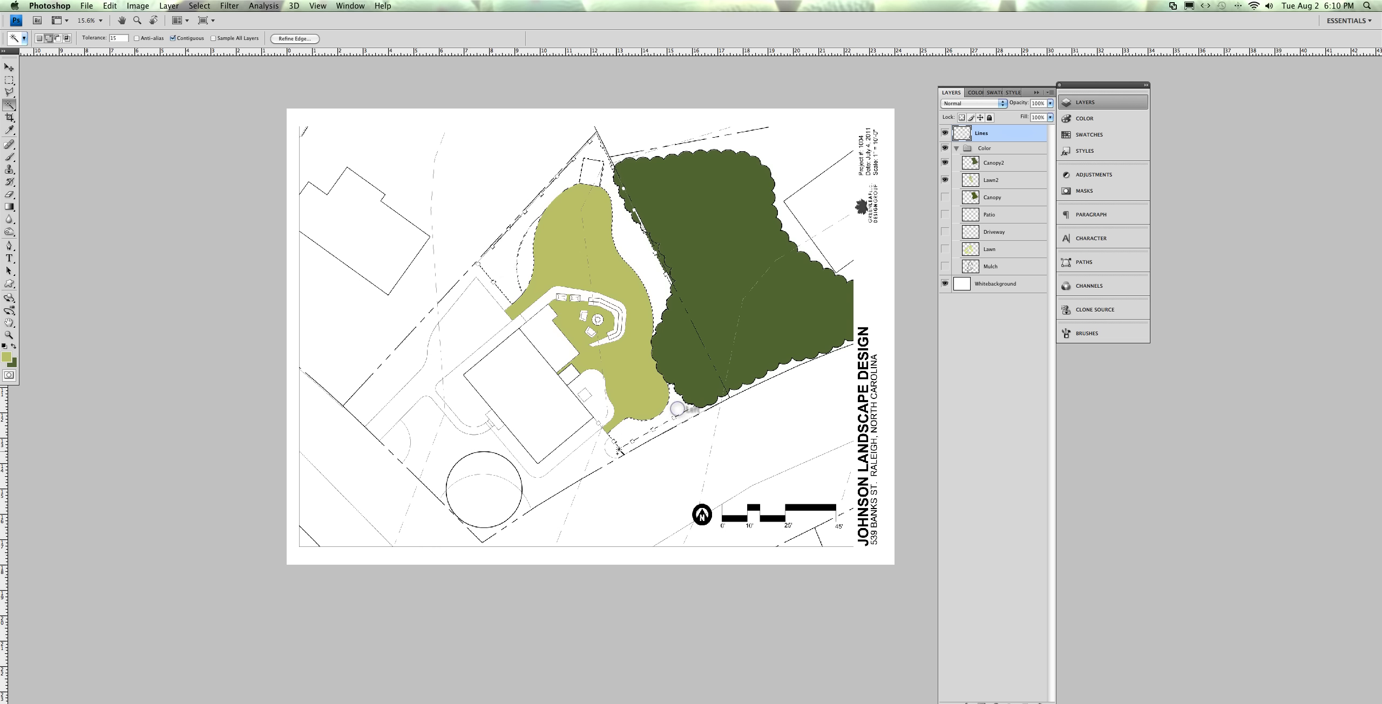
pyautogui.click(462, 399)
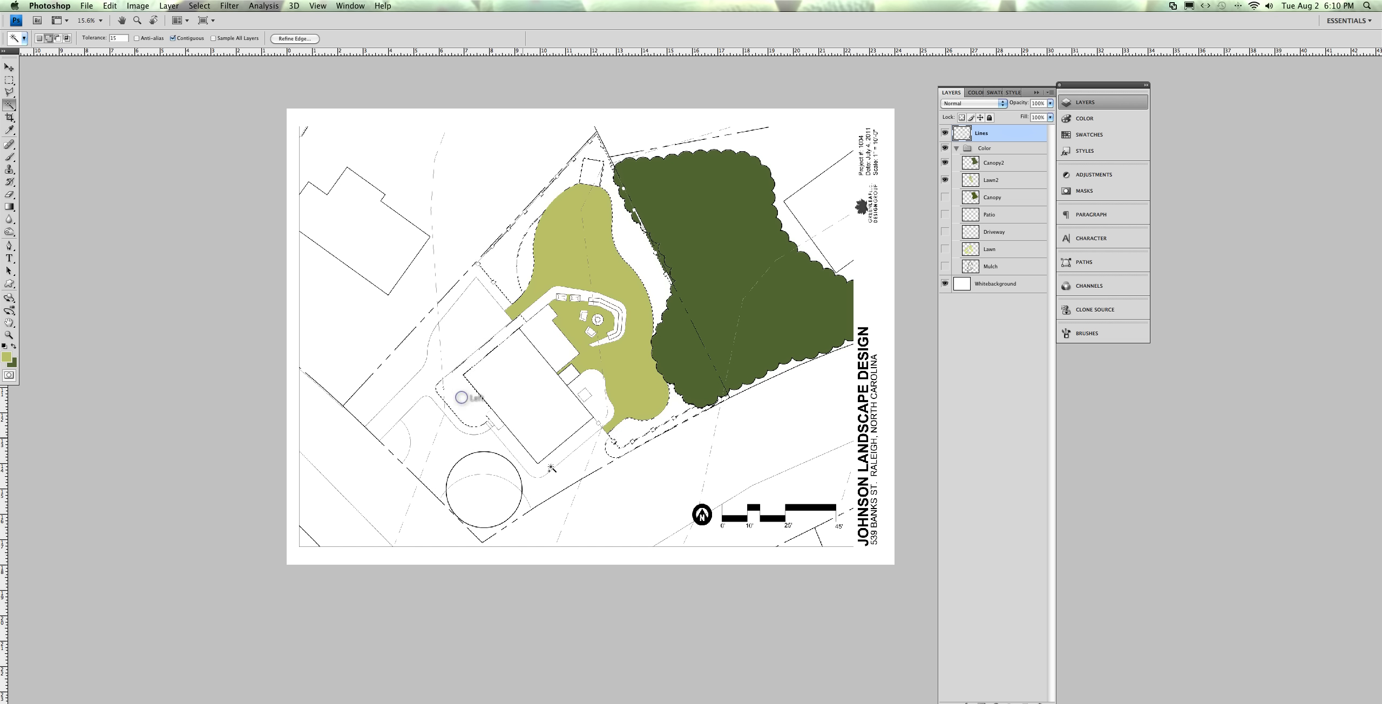
pyautogui.click(528, 467)
# Reset colours, show the Mulch layer, deselect, and zoom to the plan's lower-left area
pyautogui.press('d')
pyautogui.click(945, 265)
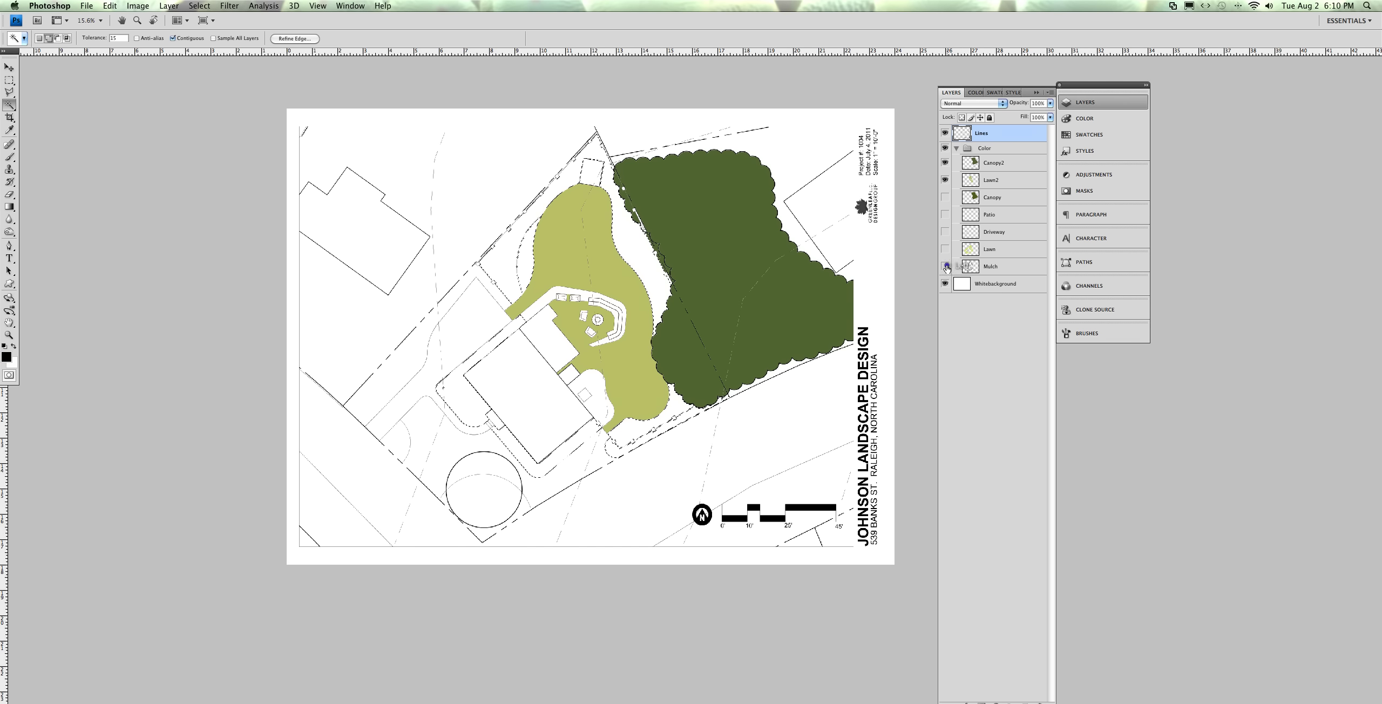
pyautogui.press('super+d')
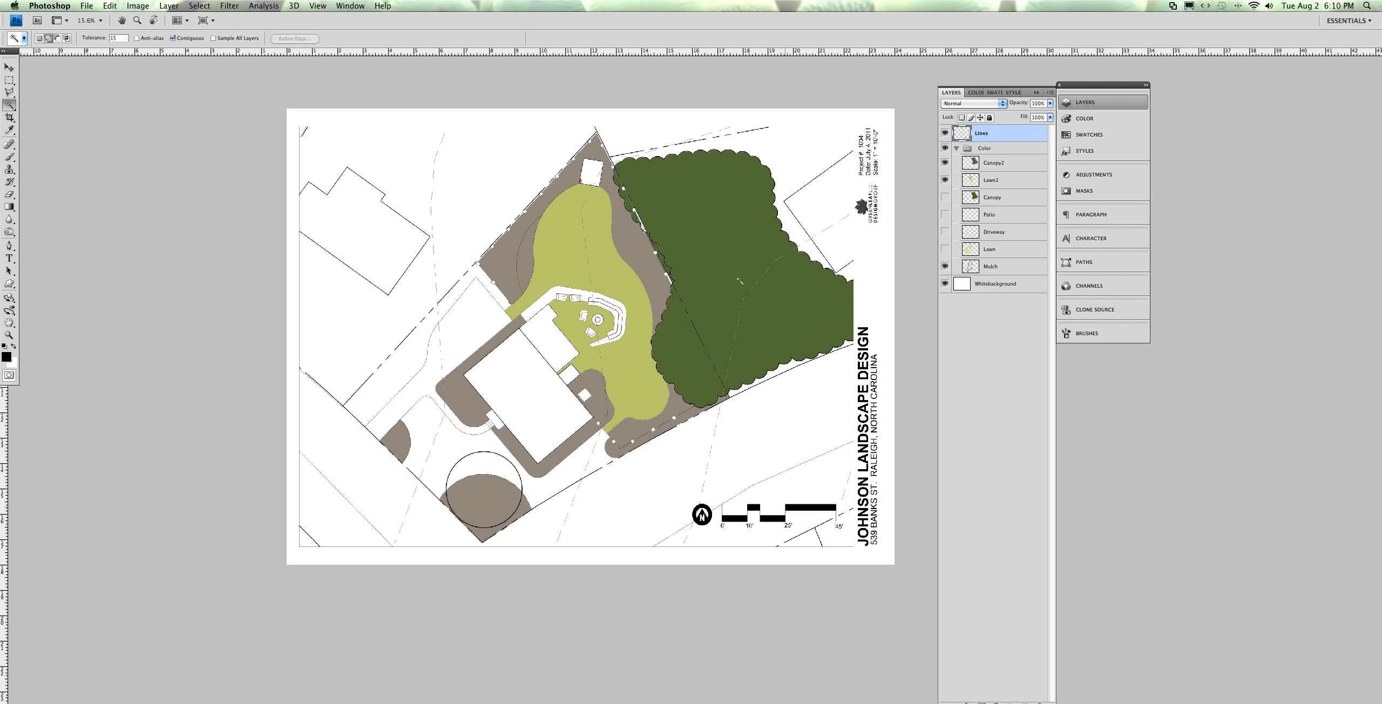
pyautogui.moveTo(455, 450); pyautogui.dragTo(454, 337)
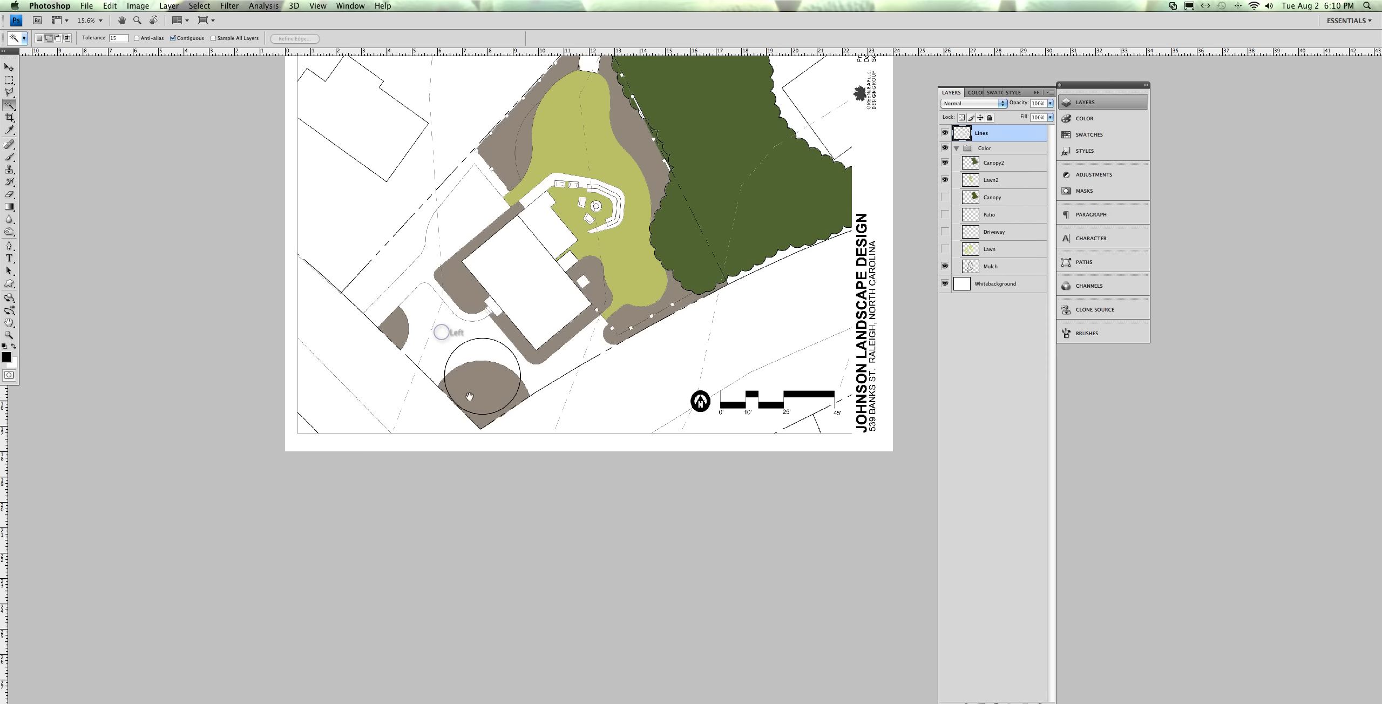
pyautogui.moveTo(469, 396); pyautogui.dragTo(470, 369)
pyautogui.moveTo(494, 286); pyautogui.dragTo(537, 340)
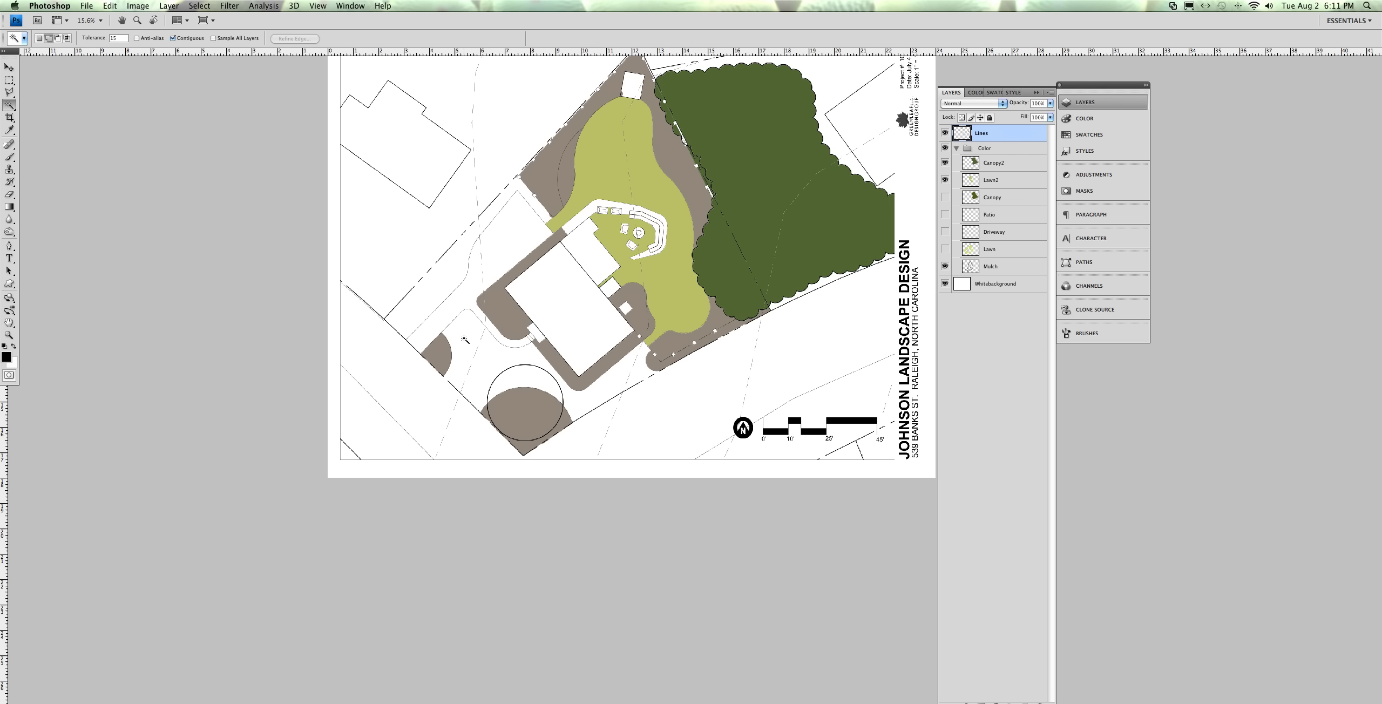
pyautogui.press('super+plus')
pyautogui.press('super+plus')
pyautogui.press('super+plus')
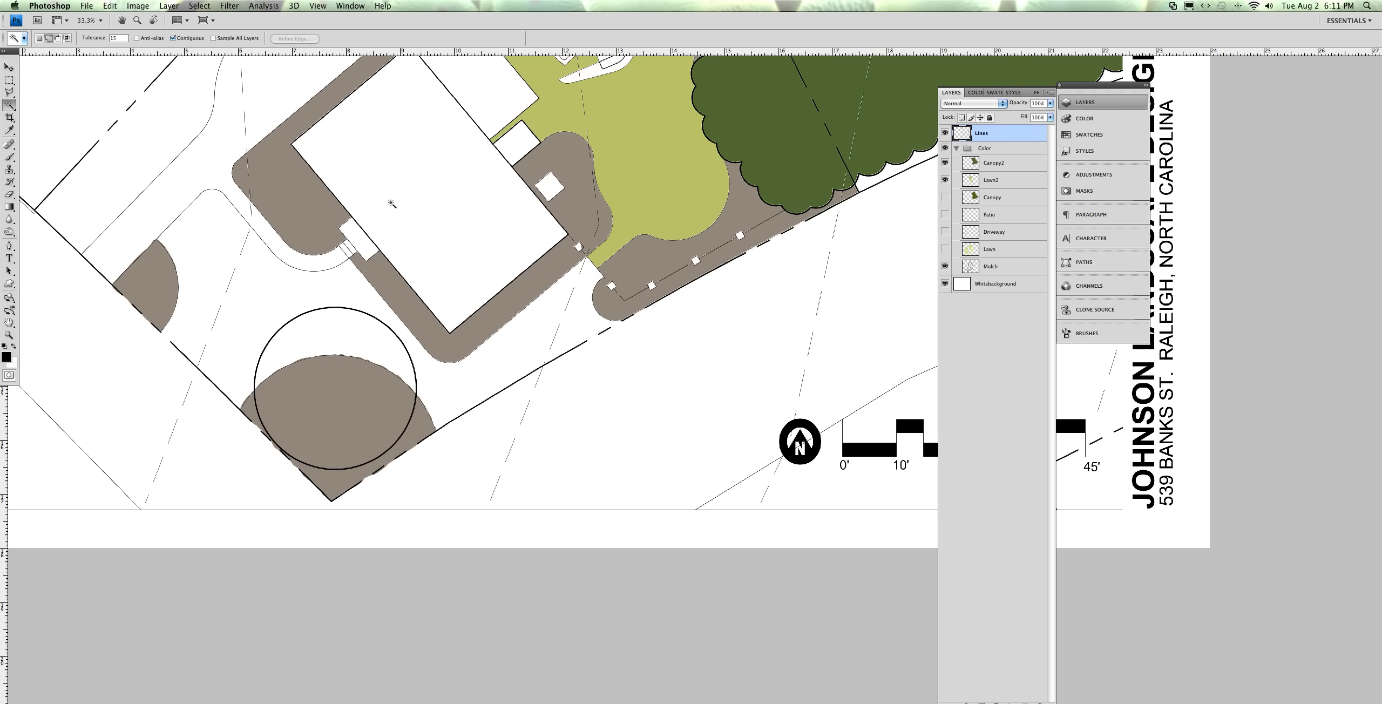
pyautogui.moveTo(394, 343); pyautogui.dragTo(549, 360)
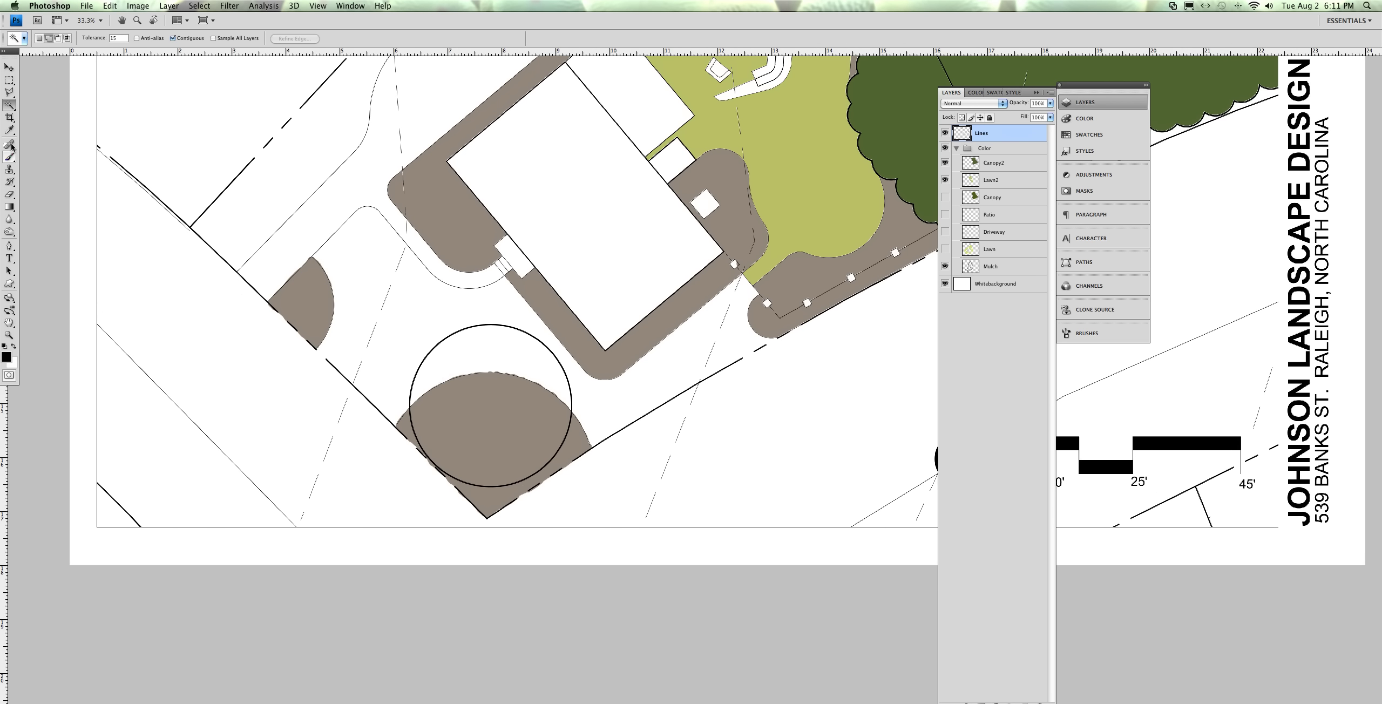
# Sample the mulch grey-brown as foreground colour, hide Mulch again, and select Lawn2
pyautogui.press('i')
pyautogui.click(305, 311)
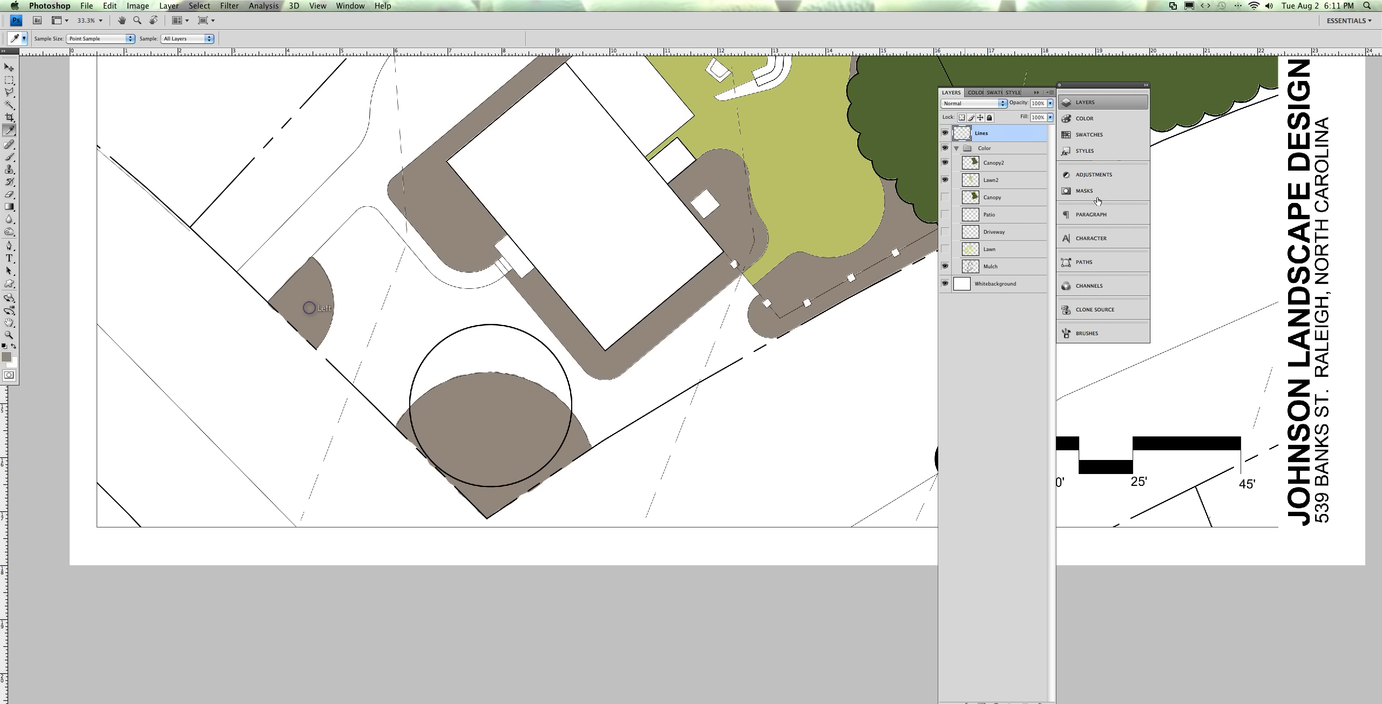
pyautogui.click(990, 266)
pyautogui.click(945, 266)
pyautogui.click(1007, 179)
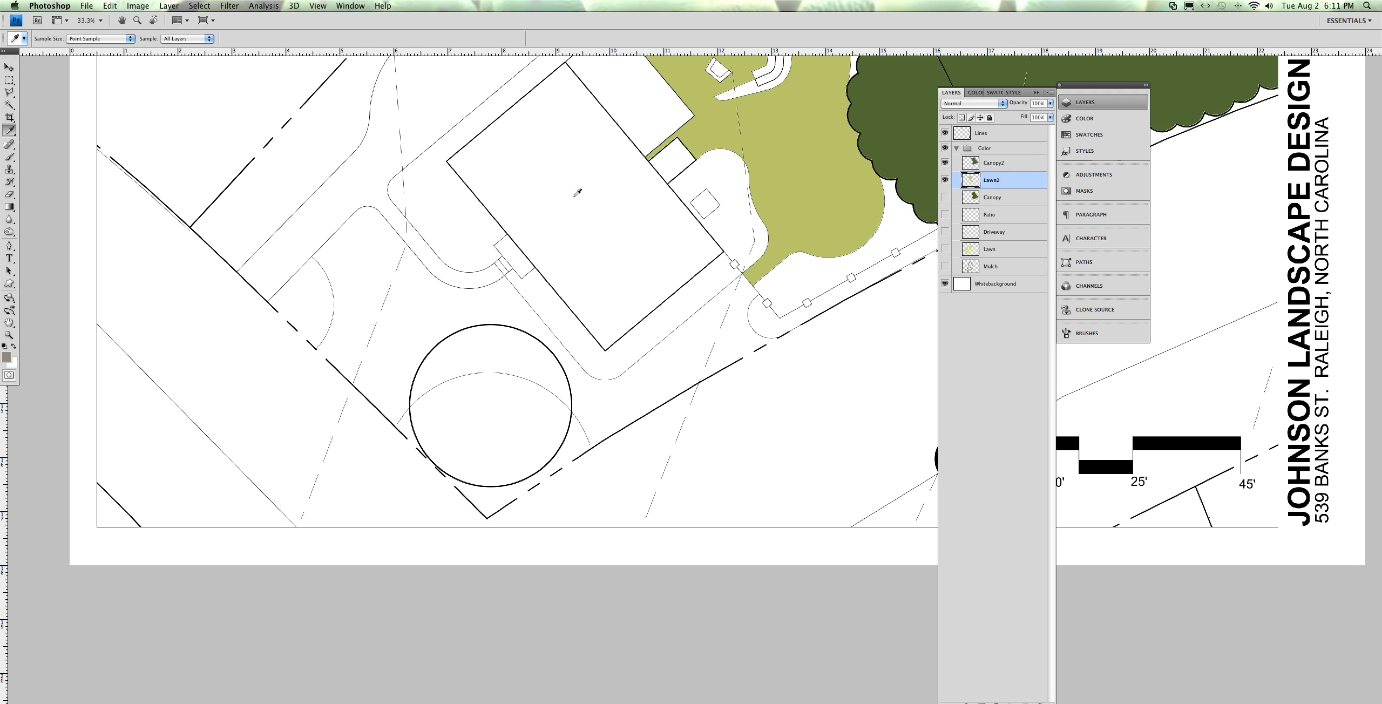
# With the Polygonal Lasso chosen, zoom to 100% on the quarter-circle bed
pyautogui.click(9, 93)
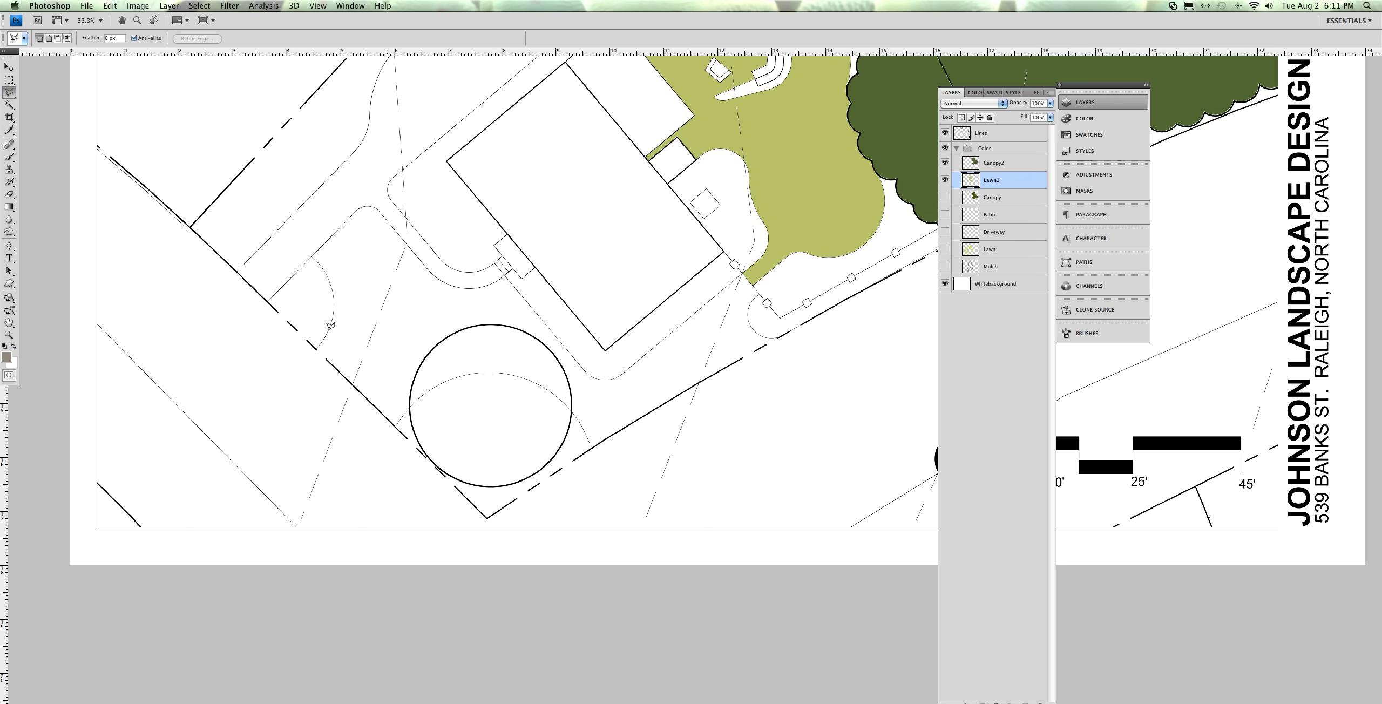
pyautogui.scroll(3, 280, 285)
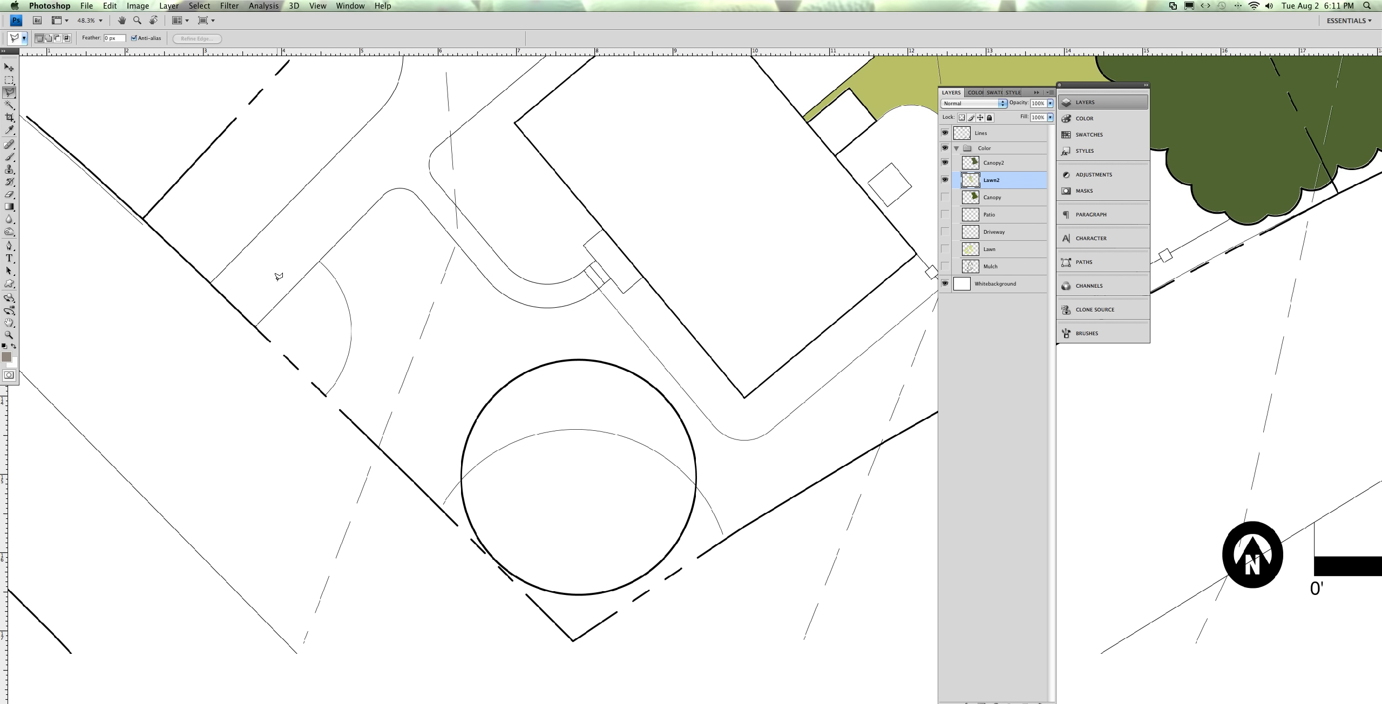
pyautogui.scroll(1, 271, 296)
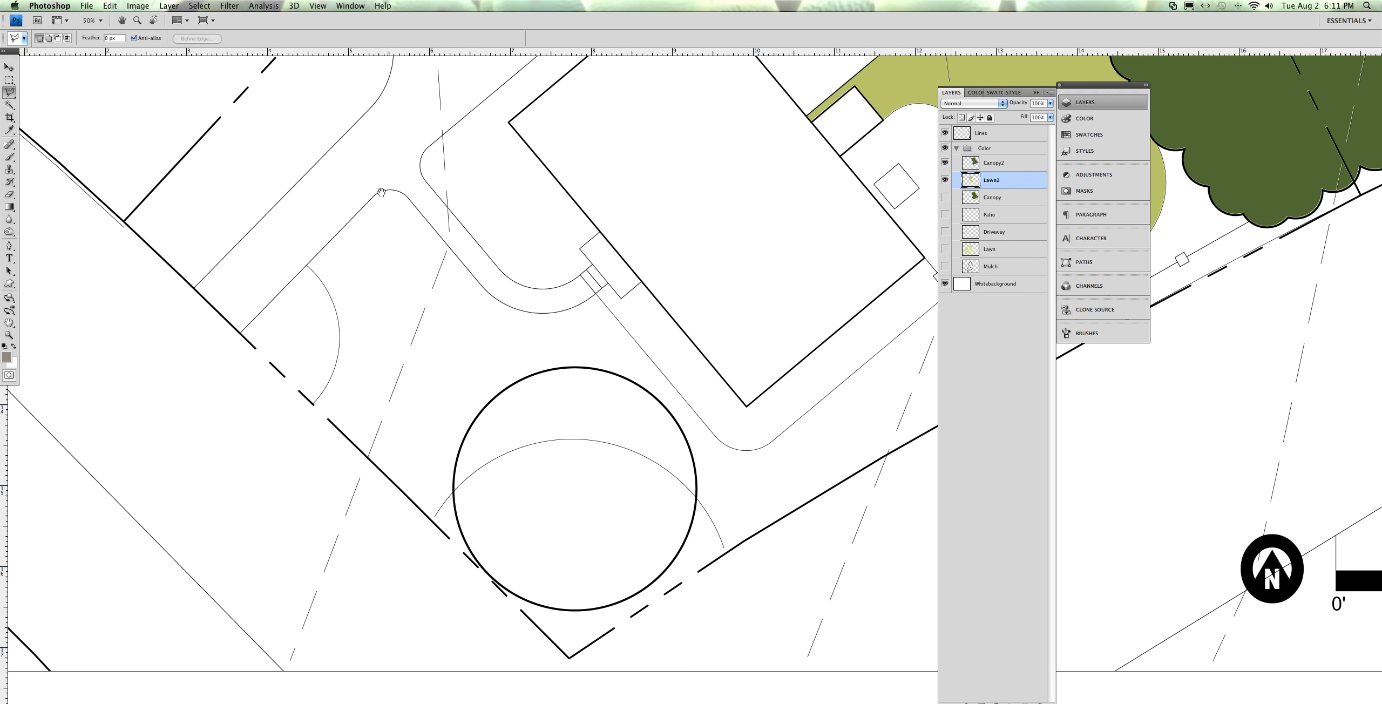
pyautogui.moveTo(238, 350); pyautogui.dragTo(349, 345)
pyautogui.press('super+1')
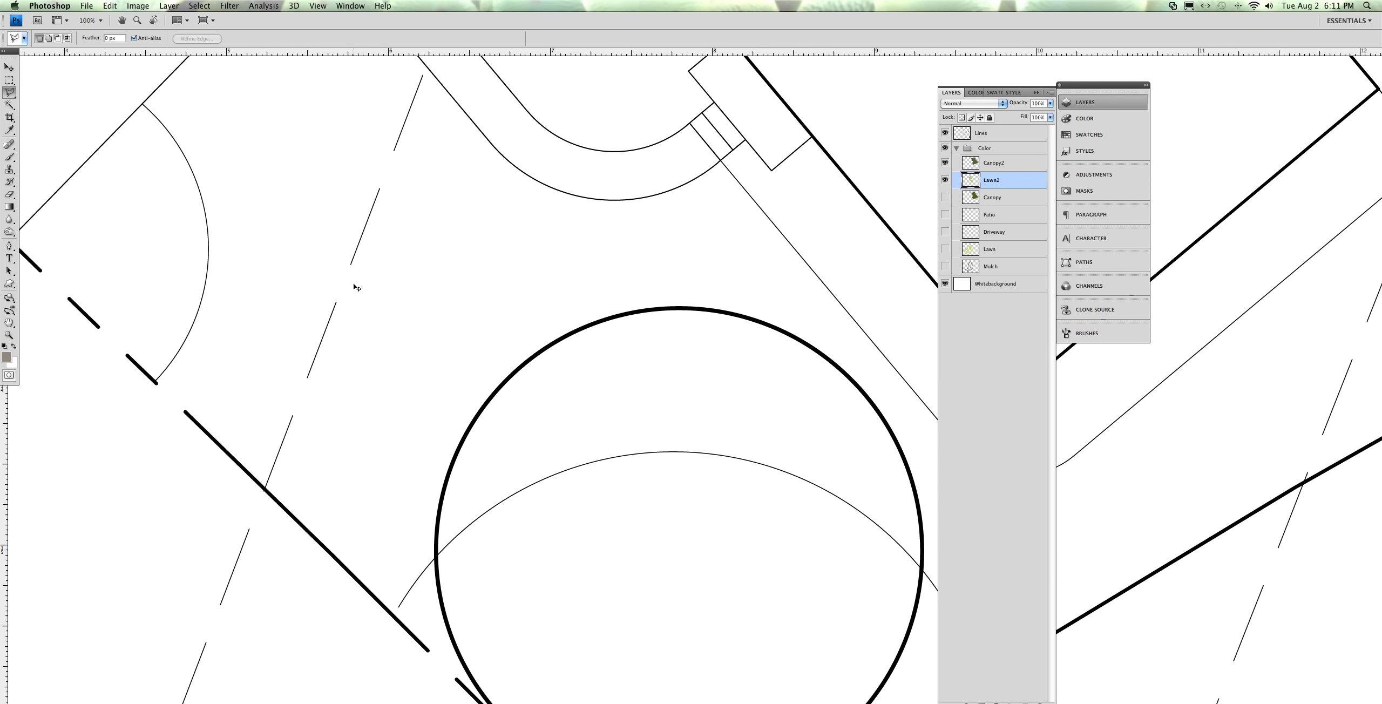
pyautogui.moveTo(277, 265); pyautogui.dragTo(461, 250)
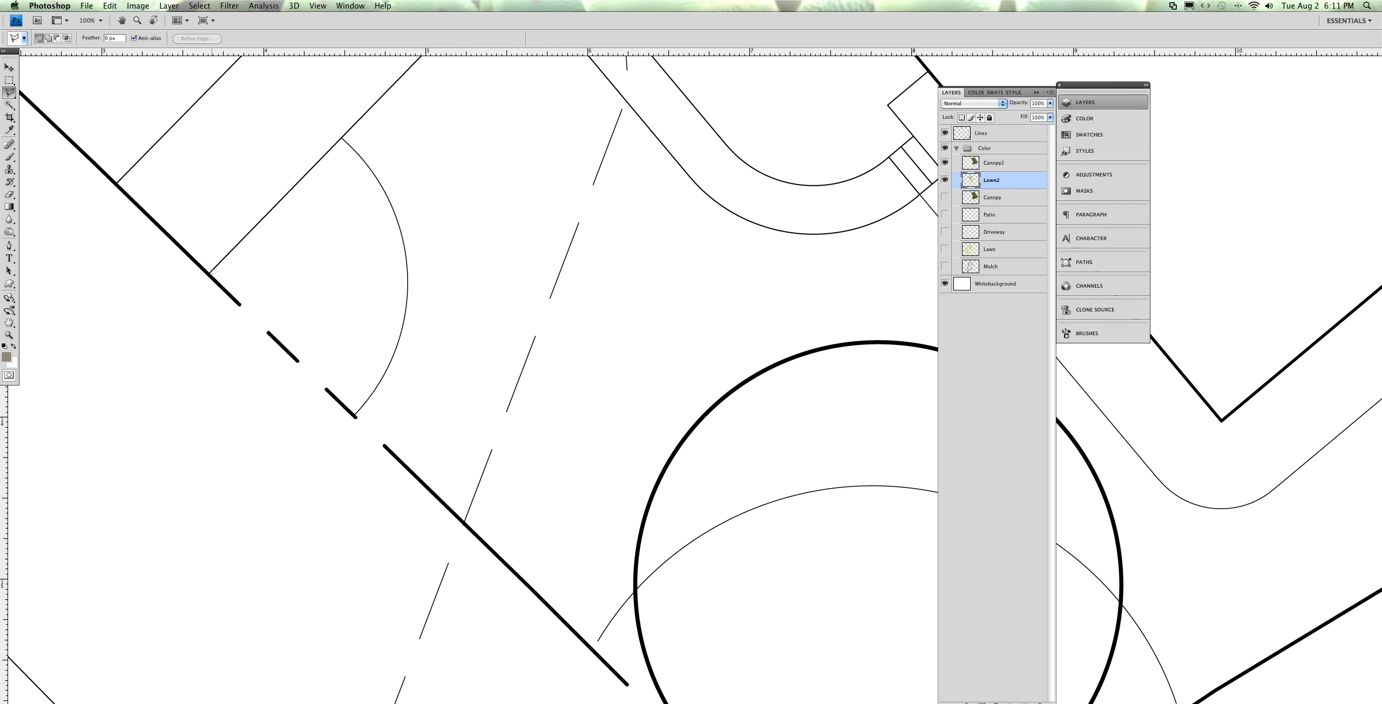
# Trace the quarter-circle bed with the Polygonal Lasso and add a new empty layer above Lawn2
pyautogui.click(210, 275)
pyautogui.click(353, 416)
pyautogui.click(378, 383)
pyautogui.click(396, 350)
pyautogui.click(401, 327)
pyautogui.click(405, 300)
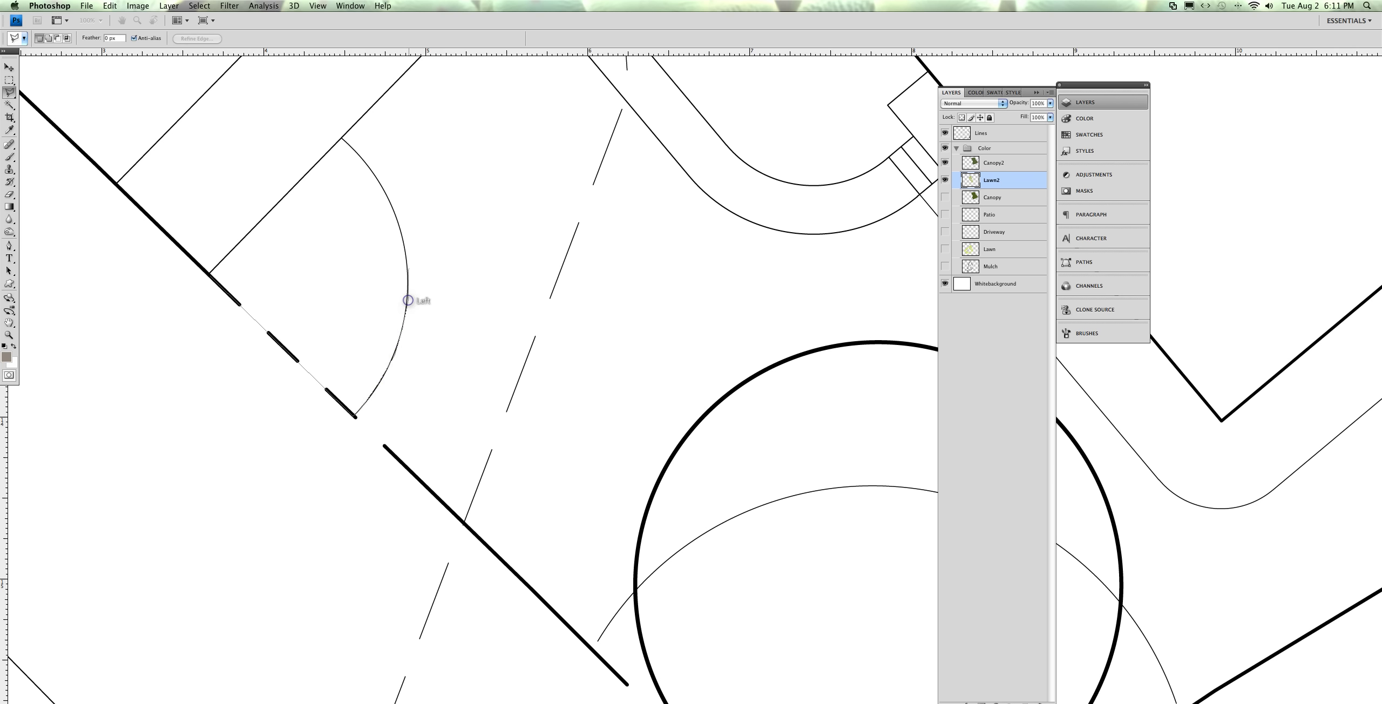
pyautogui.click(408, 273)
pyautogui.click(403, 241)
pyautogui.click(395, 217)
pyautogui.click(385, 194)
pyautogui.click(373, 172)
pyautogui.click(358, 155)
pyautogui.click(342, 136)
pyautogui.click(209, 274)
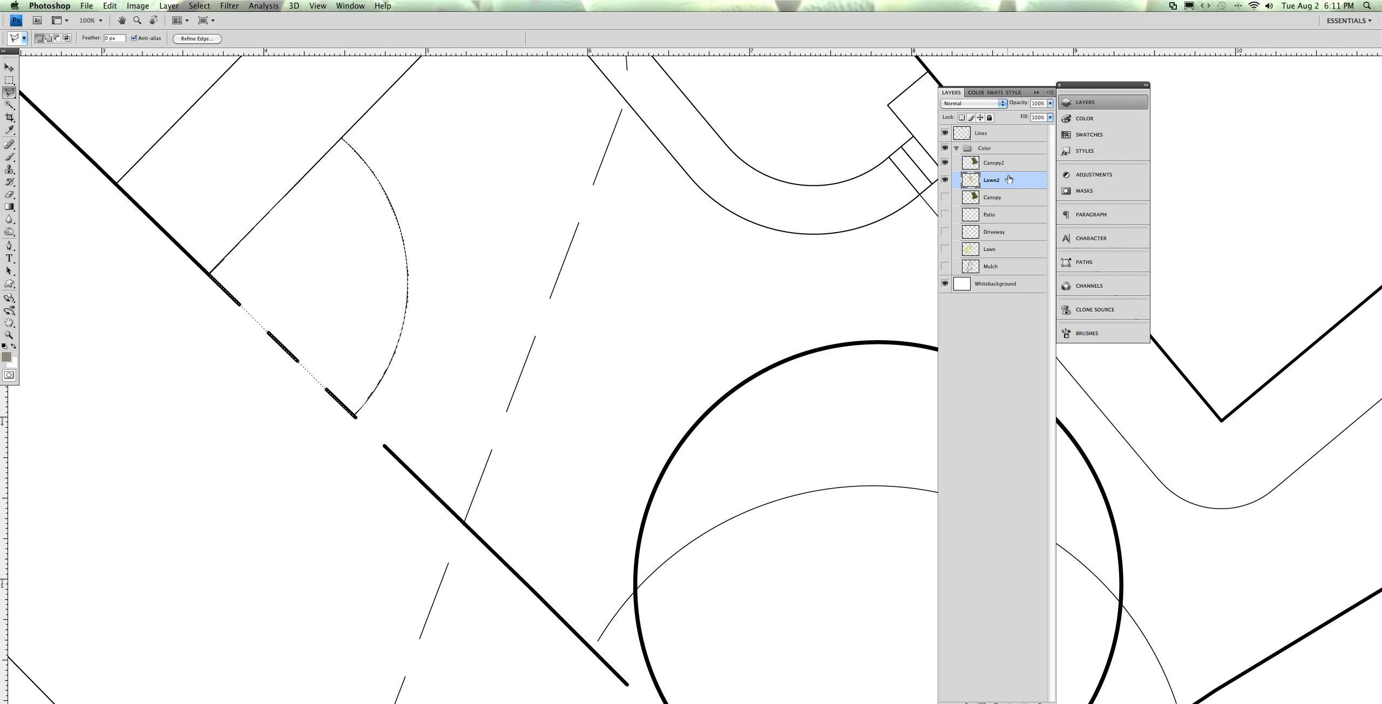
pyautogui.click(1025, 700)
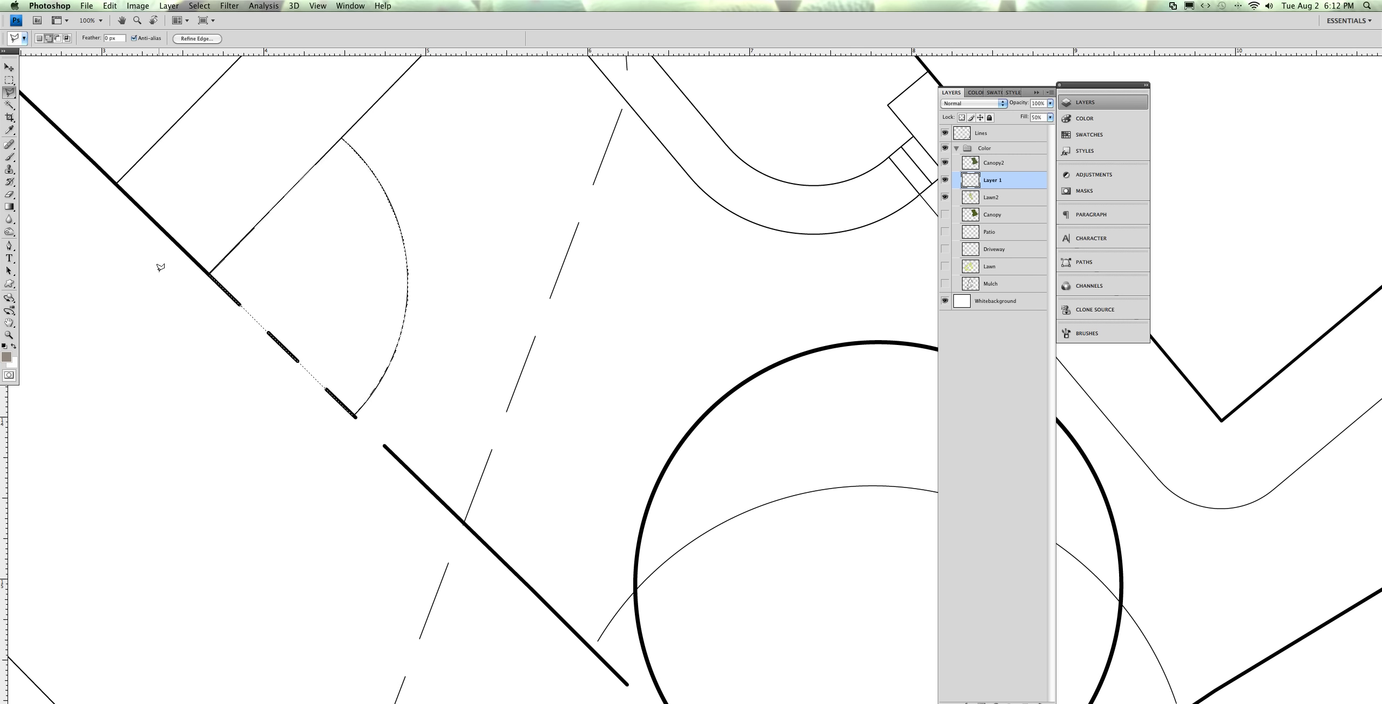
# Fill the selected quarter-circle bed with mulch grey-brown, then deselect
pyautogui.hotkey('shift', 'F5')
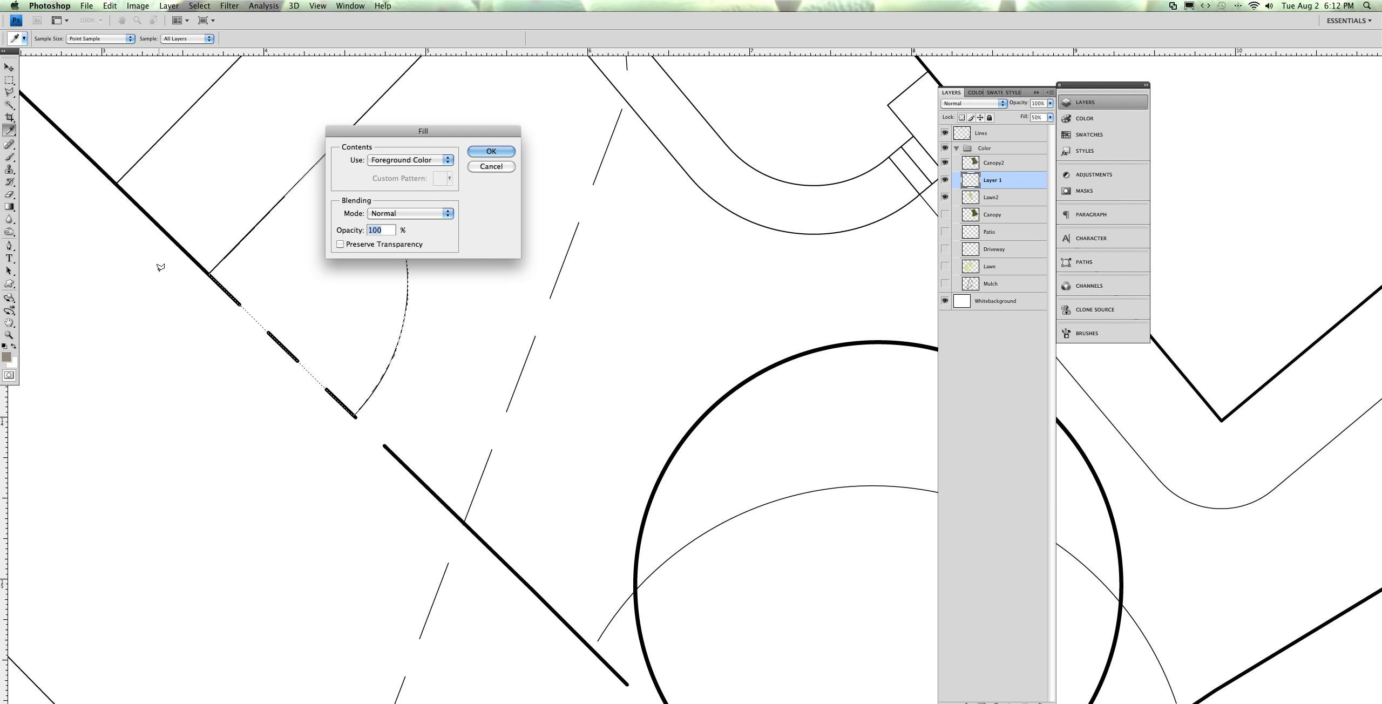
pyautogui.press('Return')
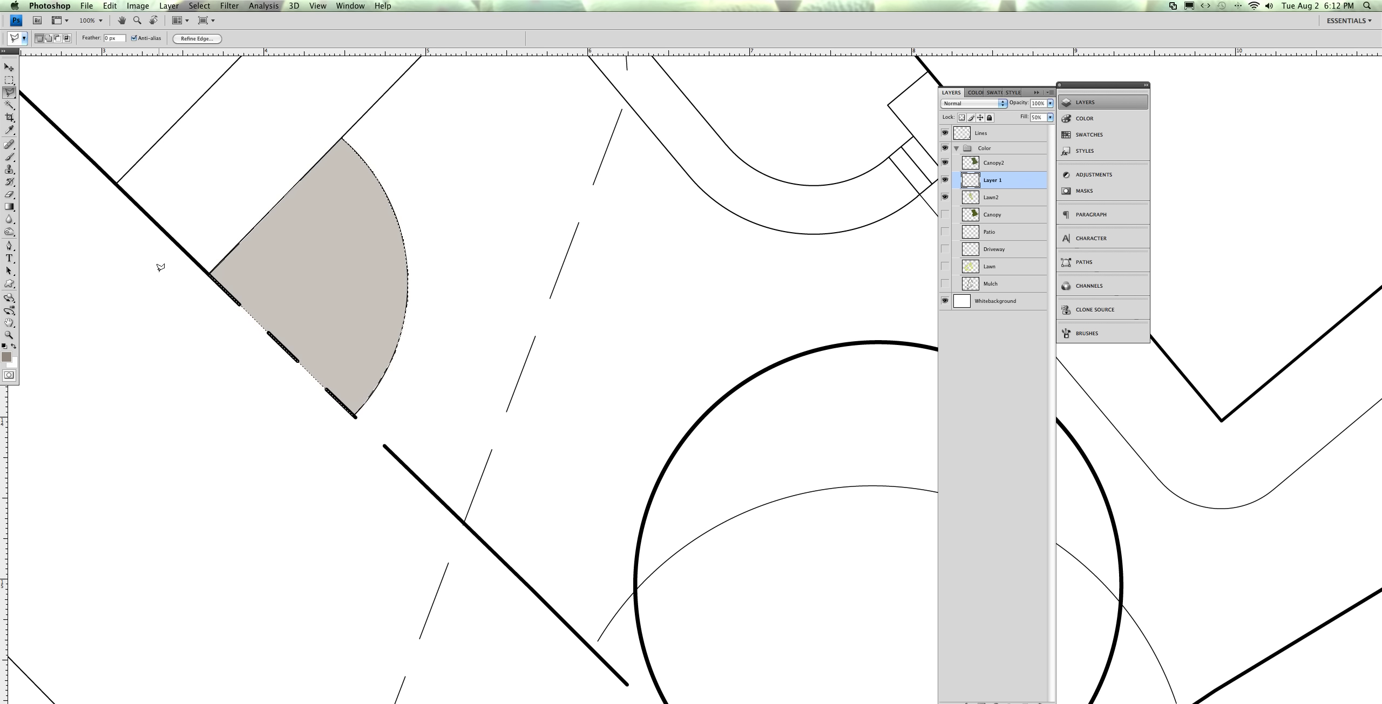
pyautogui.click(944, 284)
pyautogui.click(944, 284)
pyautogui.click(944, 180)
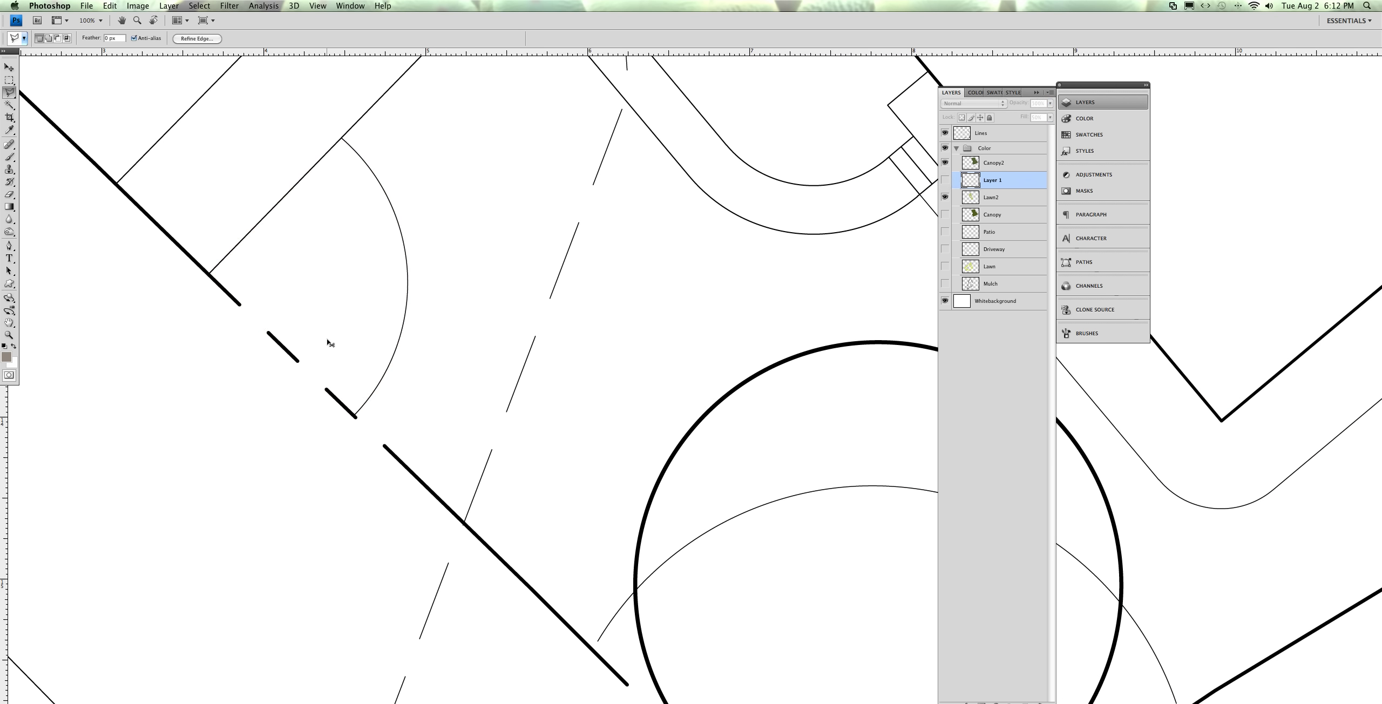
pyautogui.press('super+d')
# Brush rough grey-brown patches inside the large circle with an enlarged brush, then zoom out to 25%
pyautogui.press('b')
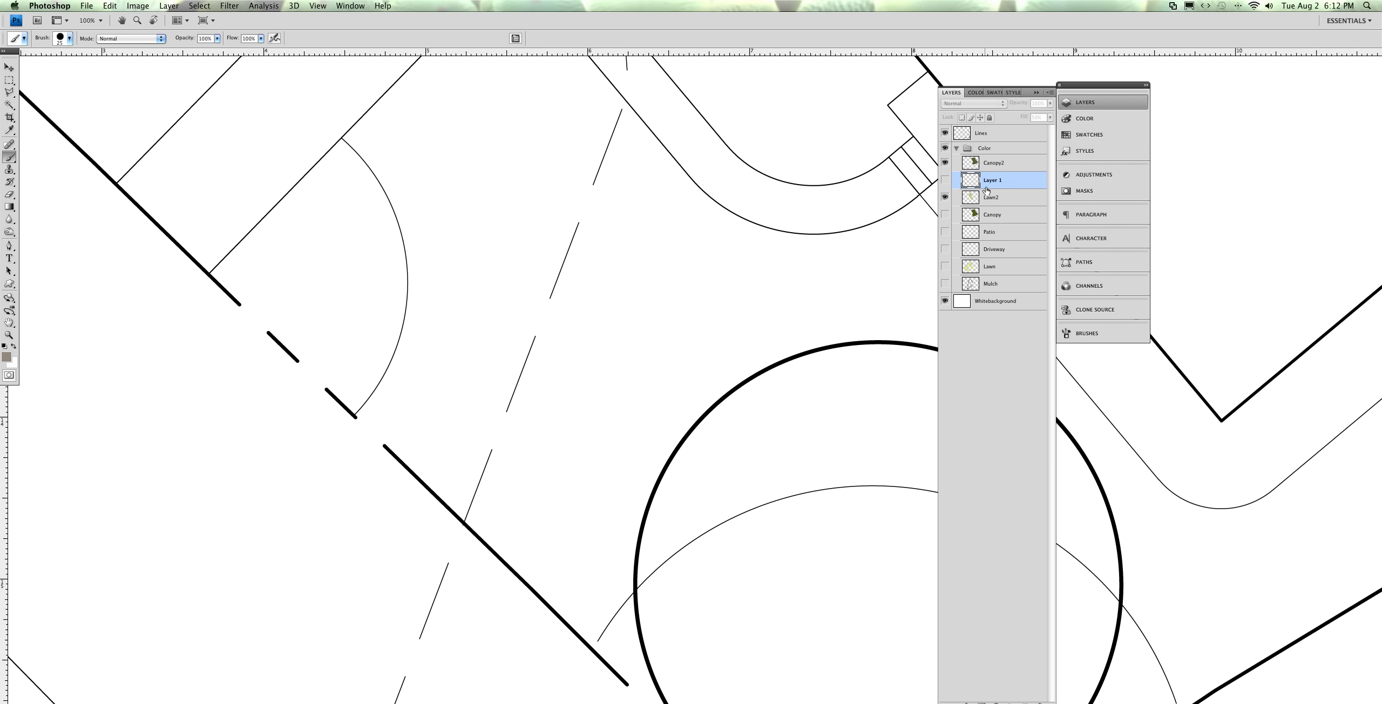
pyautogui.click(1014, 179)
pyautogui.click(945, 180)
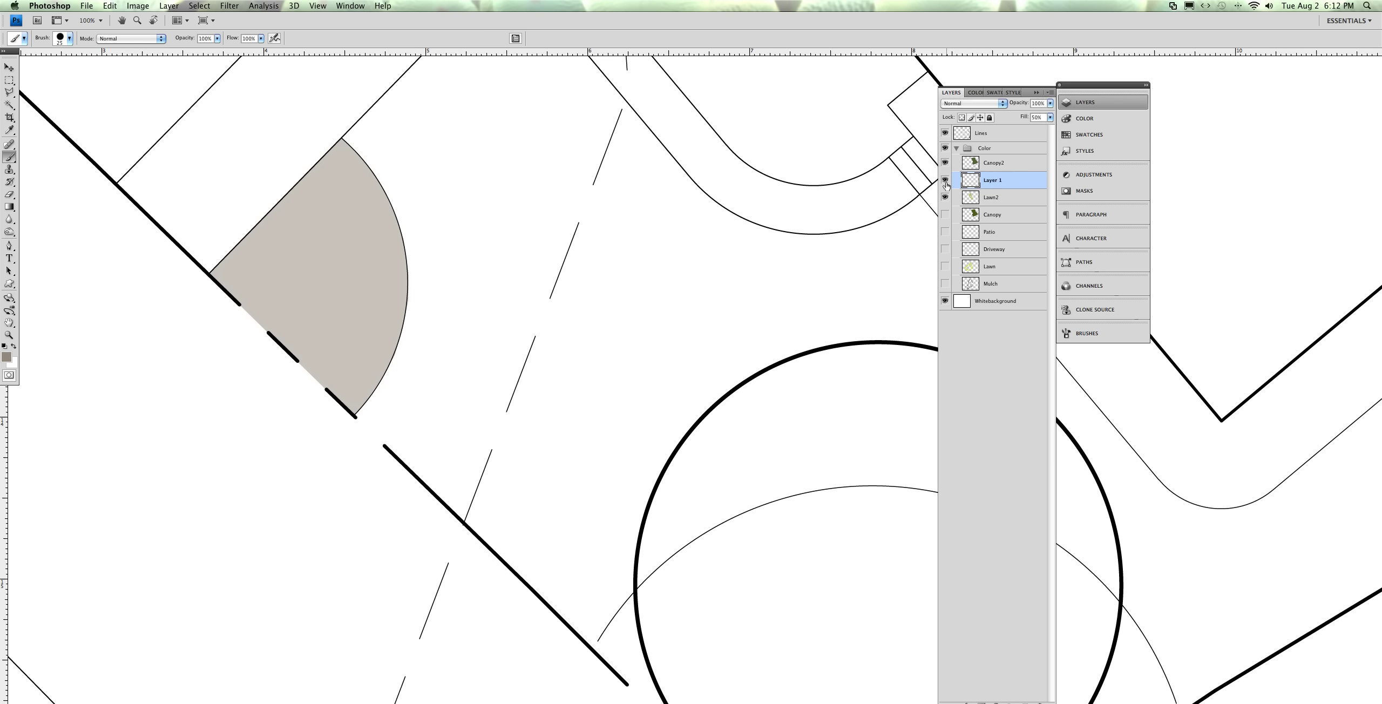
pyautogui.moveTo(664, 596); pyautogui.dragTo(748, 577)
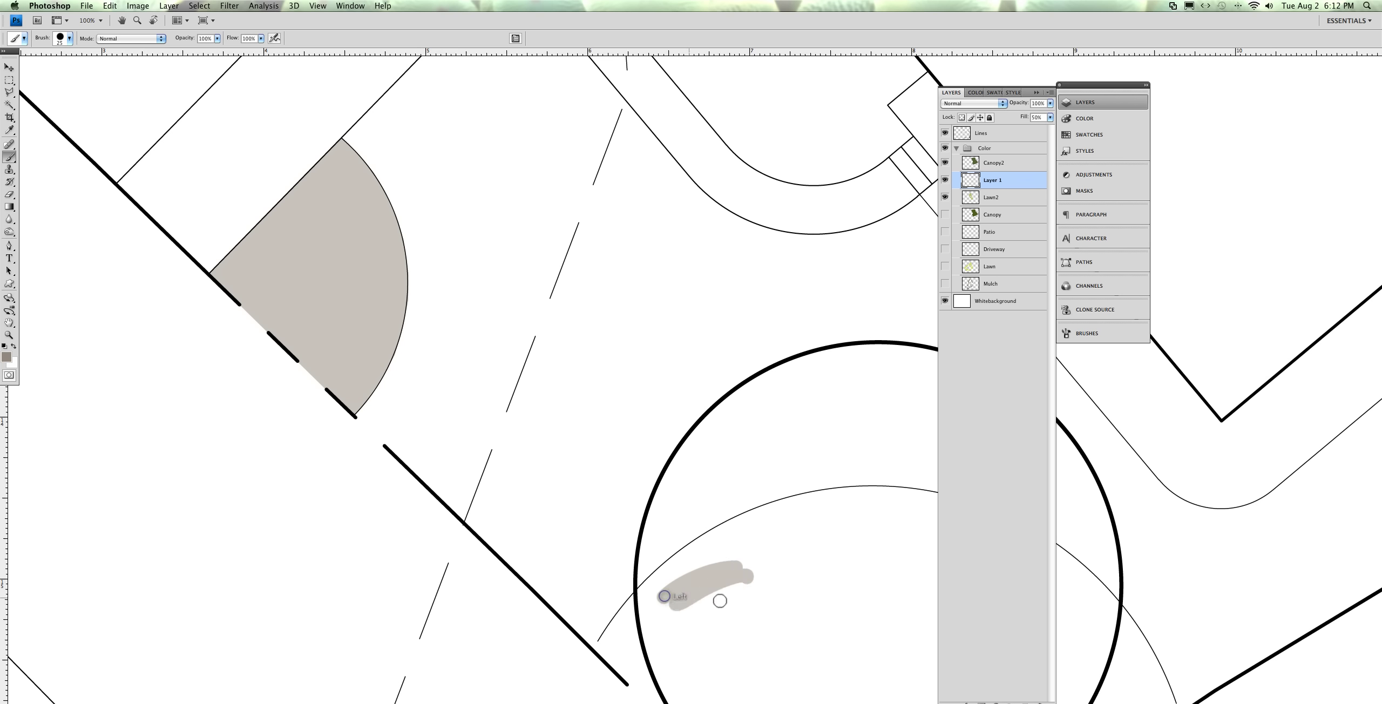
pyautogui.moveTo(702, 613)
pyautogui.mouseDown()
pyautogui.moveTo(793, 565)
pyautogui.moveTo(704, 565)
pyautogui.moveTo(727, 557)
pyautogui.mouseUp()
pyautogui.press(']')
pyautogui.press(']')
pyautogui.press(']')
pyautogui.press(']')
pyautogui.press(']')
pyautogui.click(737, 551)
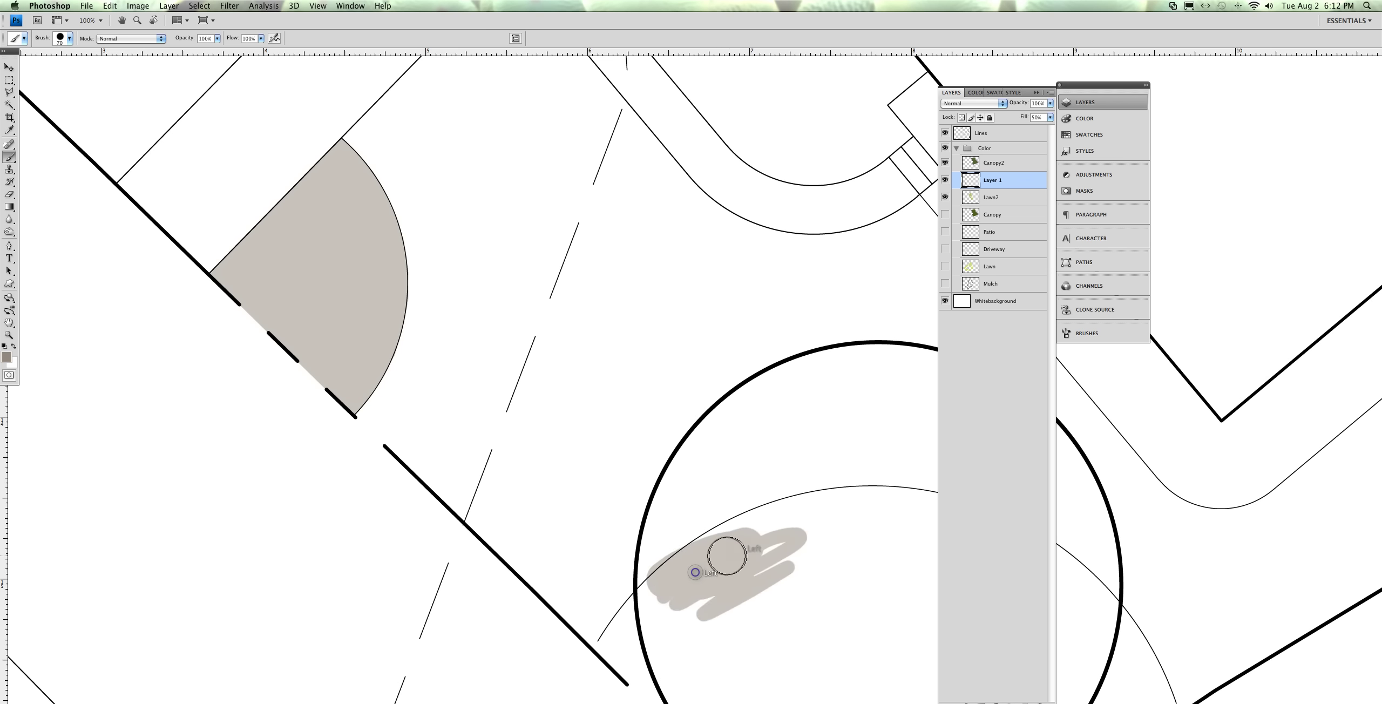
pyautogui.moveTo(608, 652); pyautogui.dragTo(657, 602)
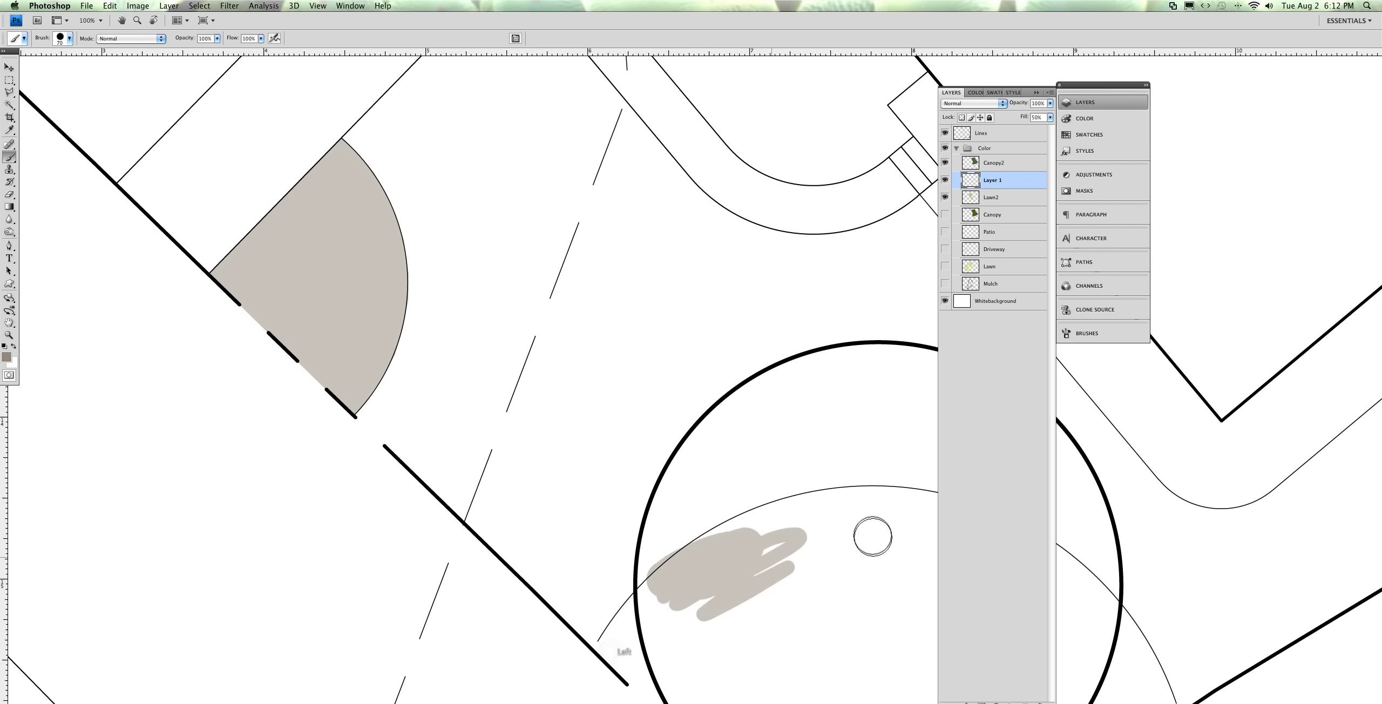
pyautogui.moveTo(751, 542); pyautogui.dragTo(871, 534)
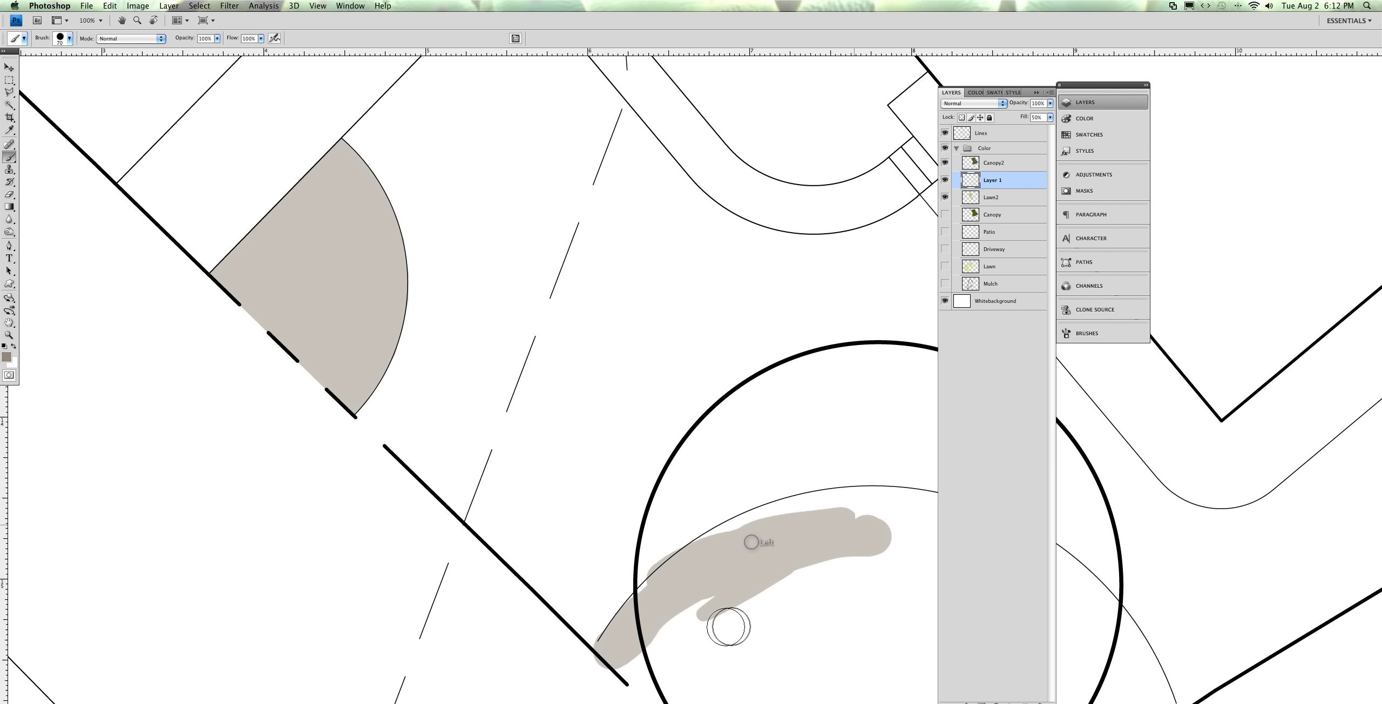
pyautogui.moveTo(729, 626); pyautogui.dragTo(824, 610)
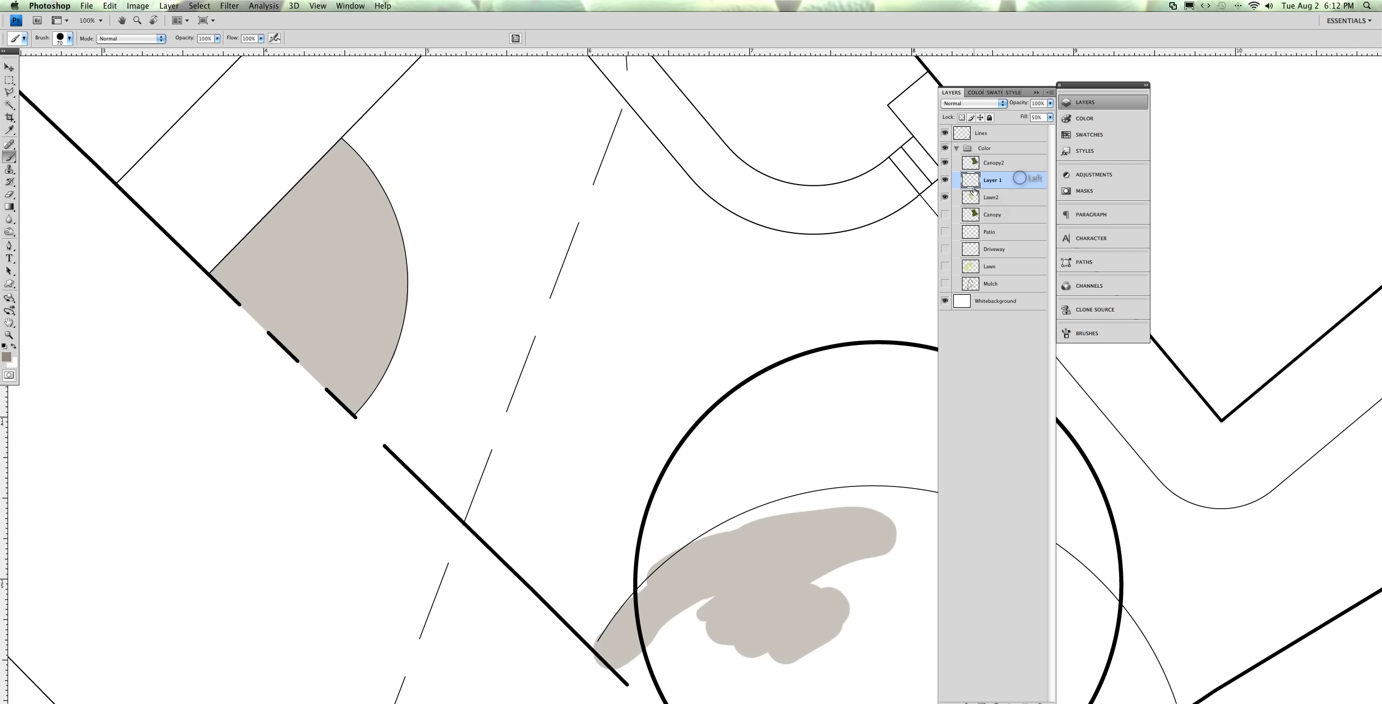
pyautogui.press('super+minus')
pyautogui.press('super+minus')
pyautogui.press('super+minus')
pyautogui.press('super+minus')
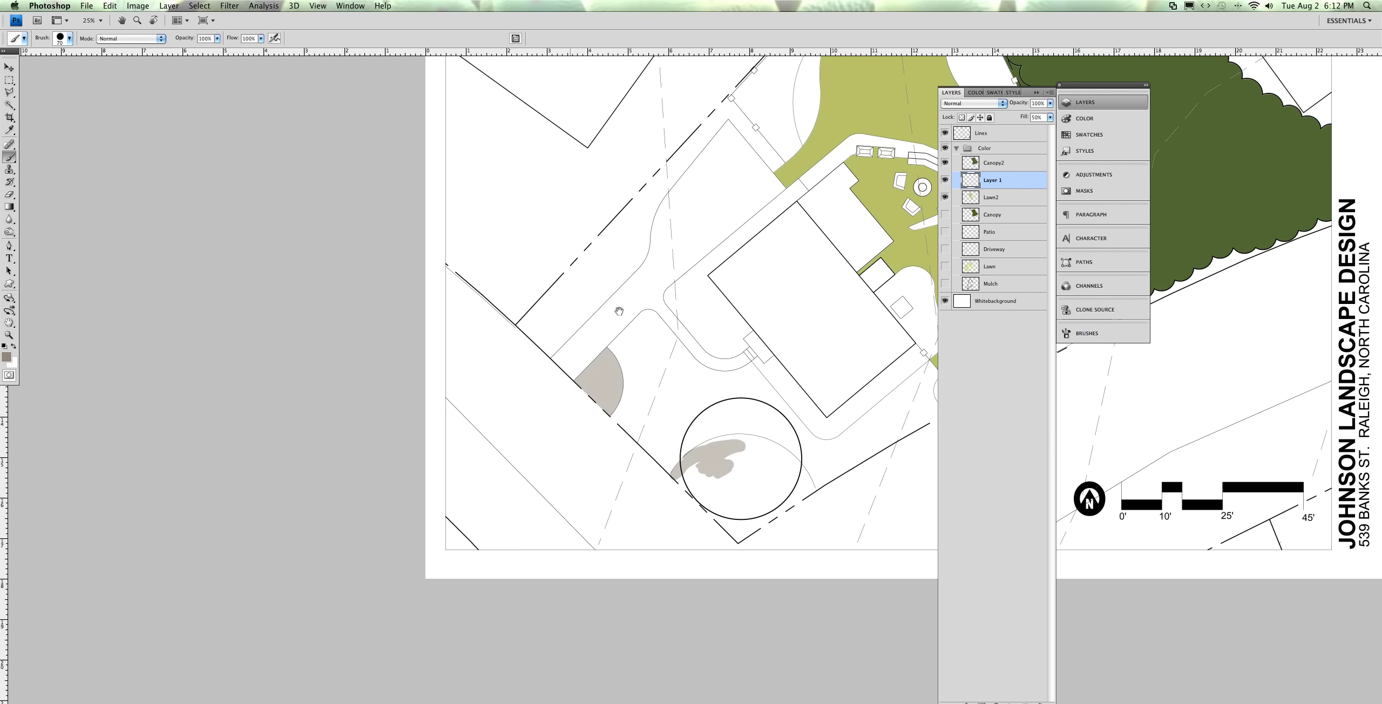
# Merge Layer 1's grey patches down into Lawn2 and show the Mulch layer
pyautogui.moveTo(619, 312); pyautogui.dragTo(351, 347)
pyautogui.press('super+e')
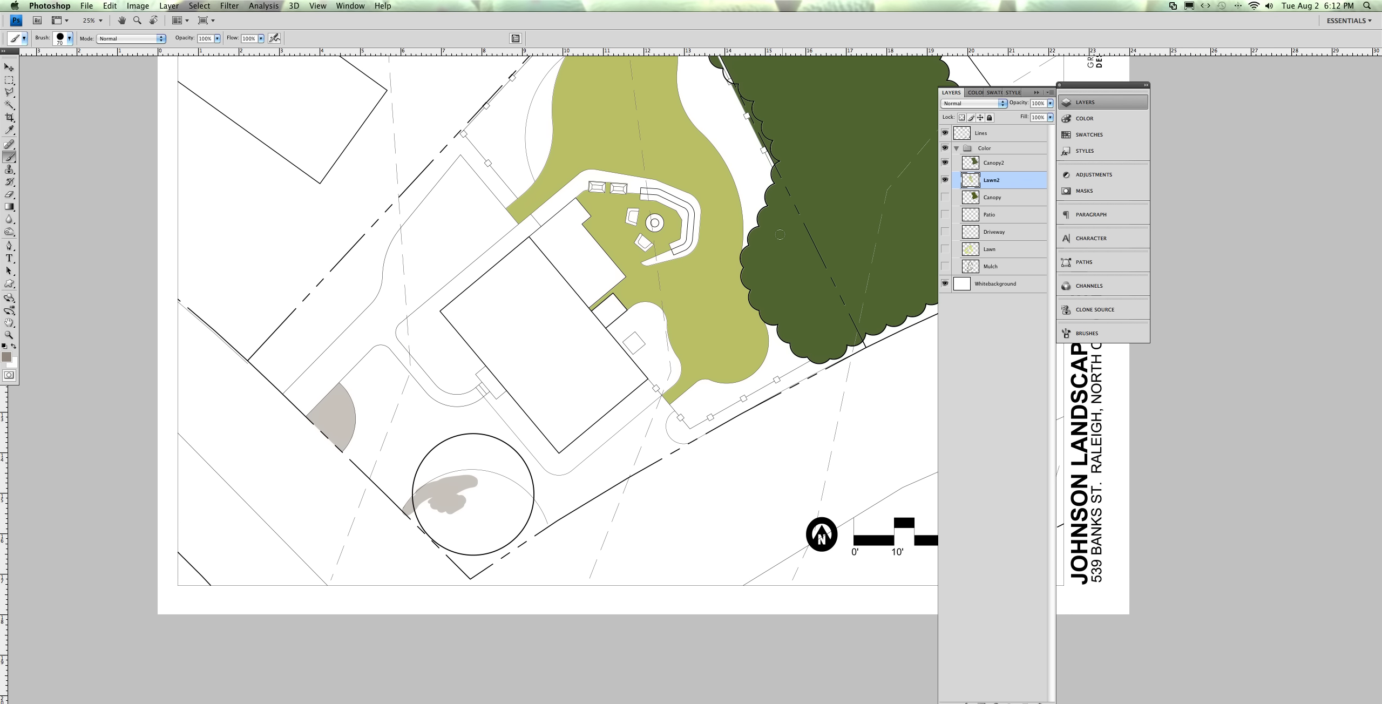
pyautogui.click(945, 266)
# Hide the olive Lawn2 layer and show the brighter Lawn layer instead
pyautogui.moveTo(697, 301); pyautogui.dragTo(636, 390)
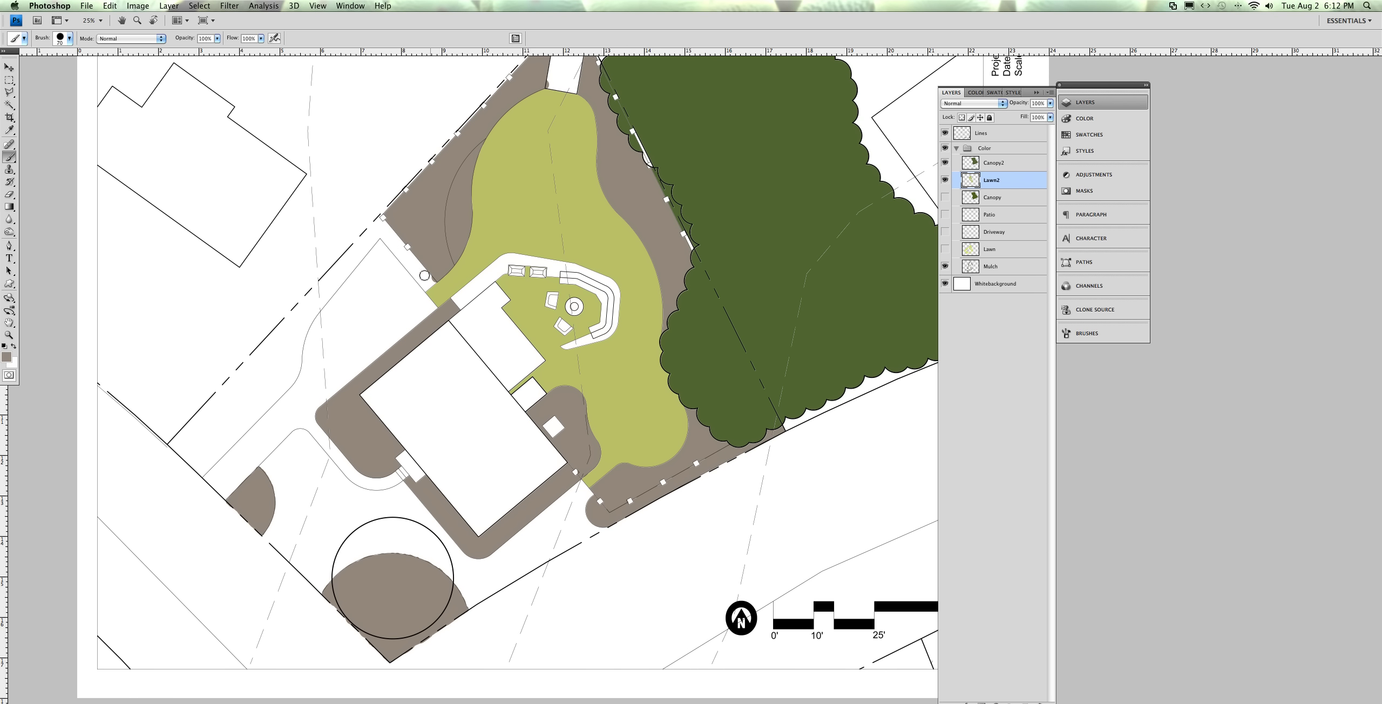
pyautogui.click(945, 180)
pyautogui.click(945, 249)
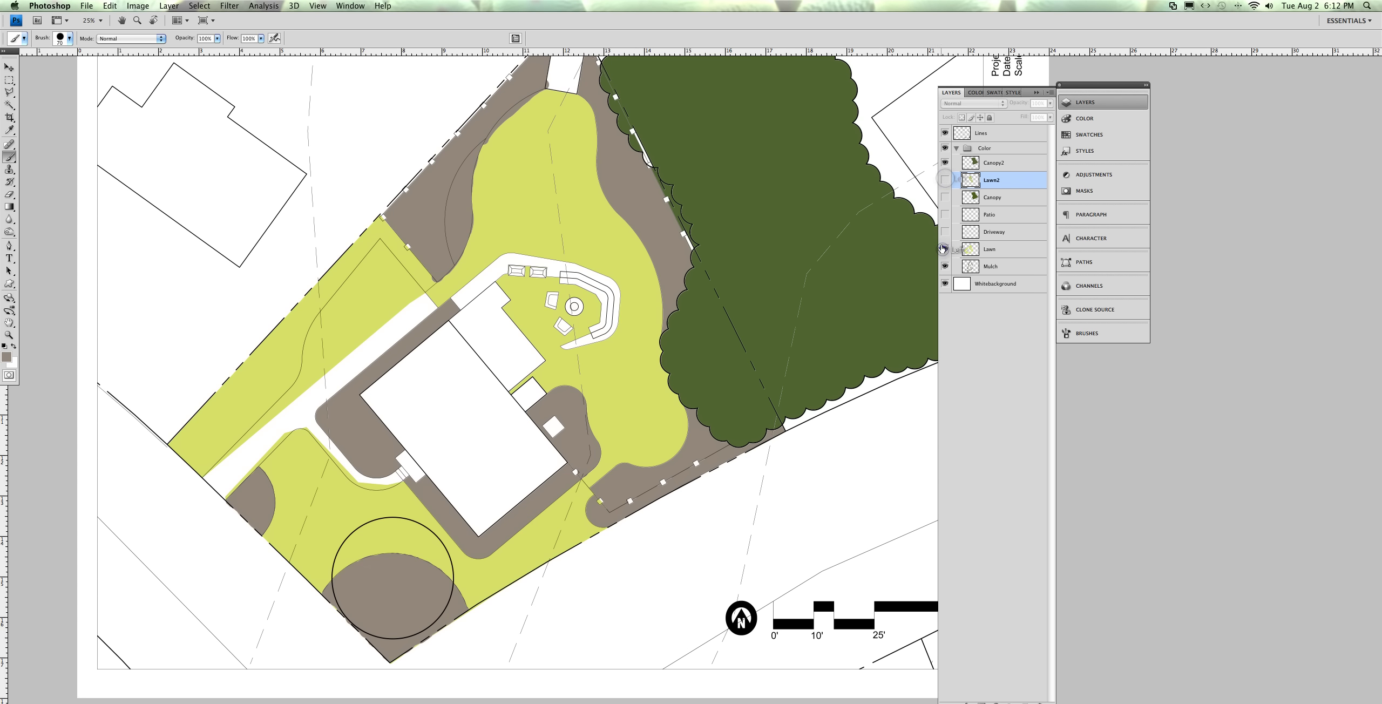
pyautogui.scroll(5, 652, 278)
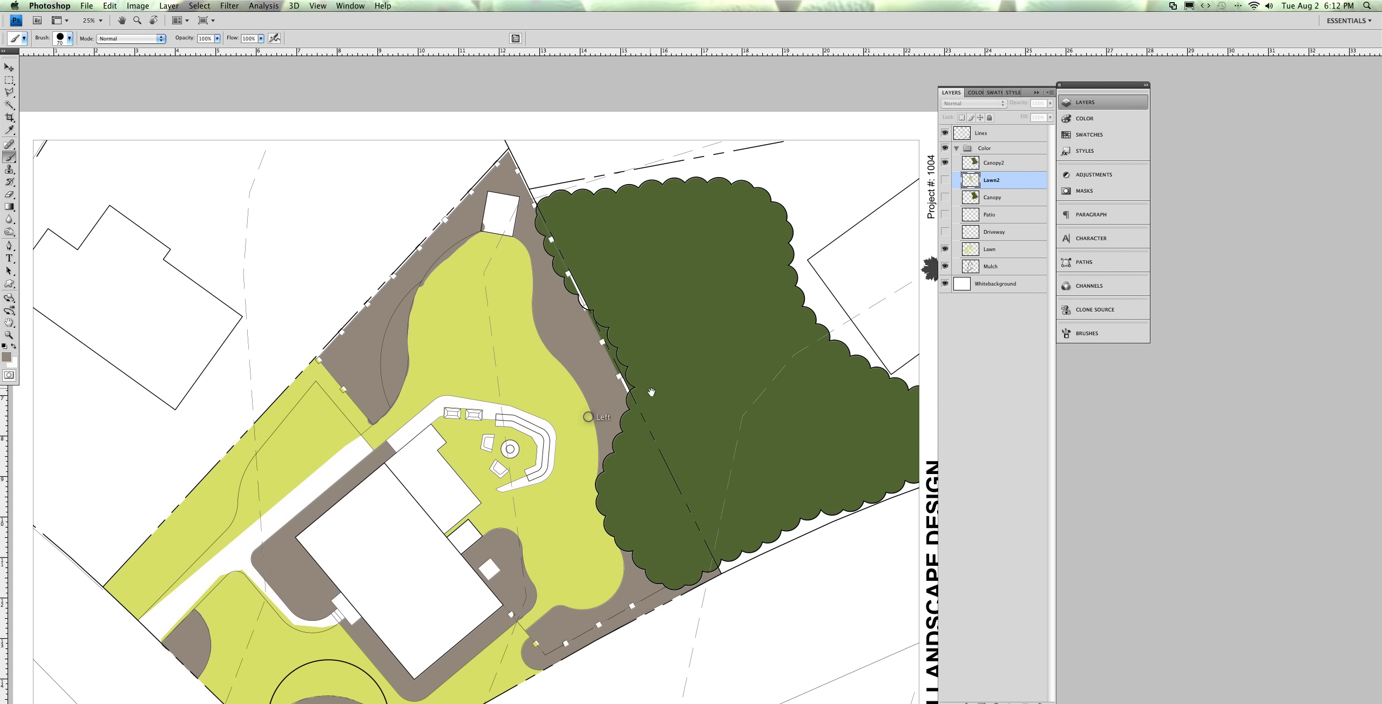
pyautogui.scroll(-1, 606, 477)
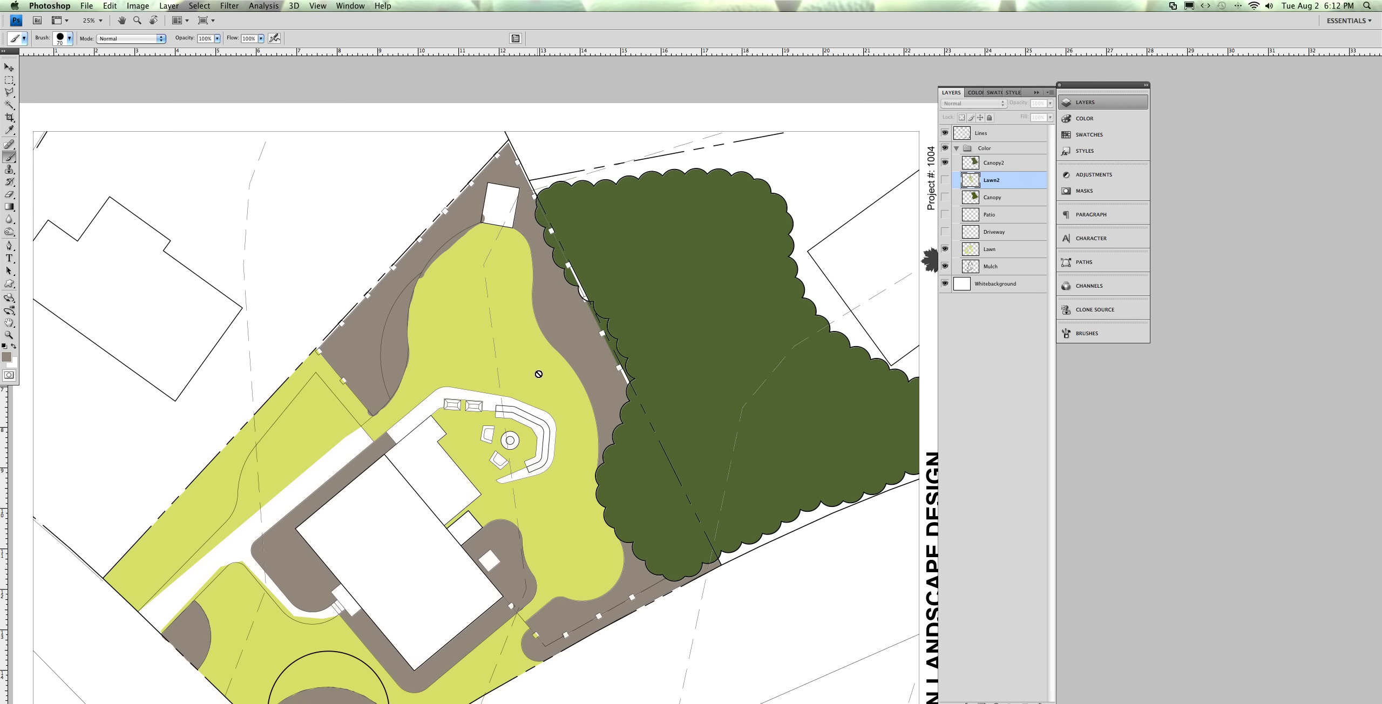
pyautogui.scroll(-5, 533, 384)
pyautogui.hscroll(-1, 533, 384)
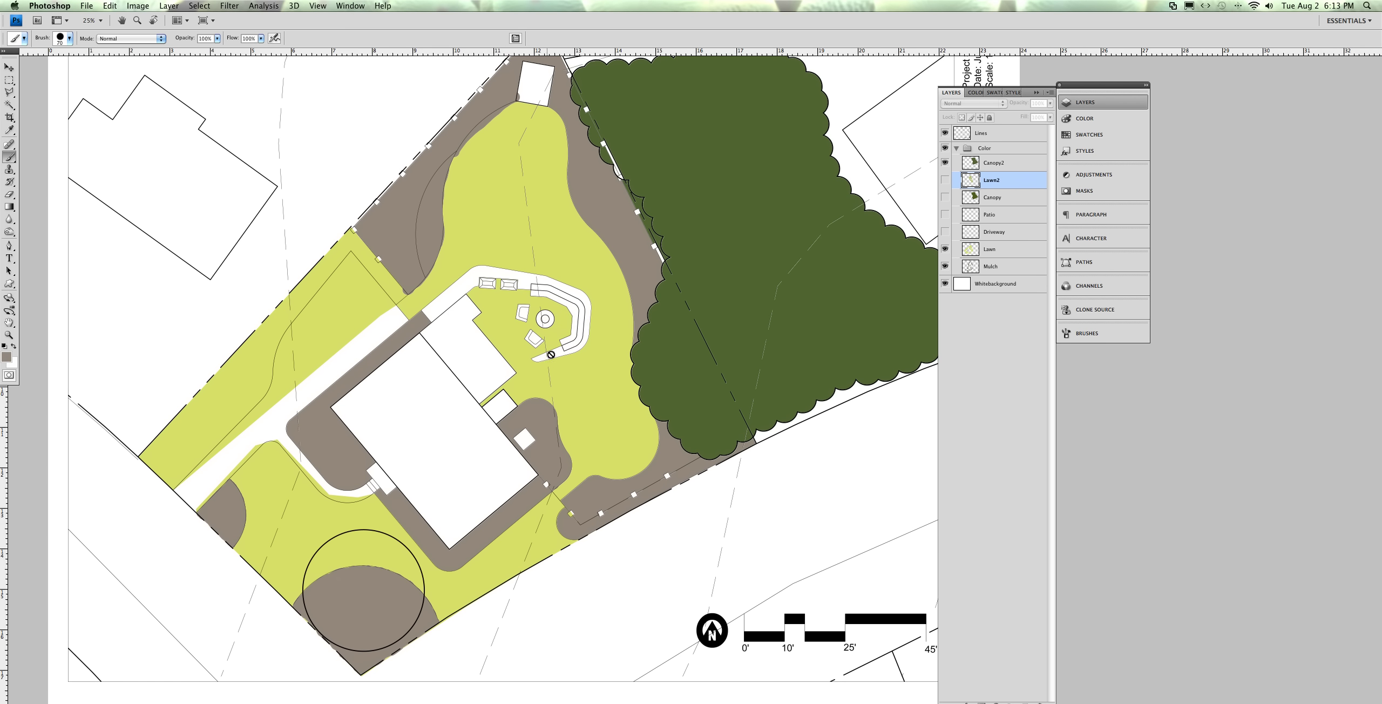
pyautogui.click(988, 135)
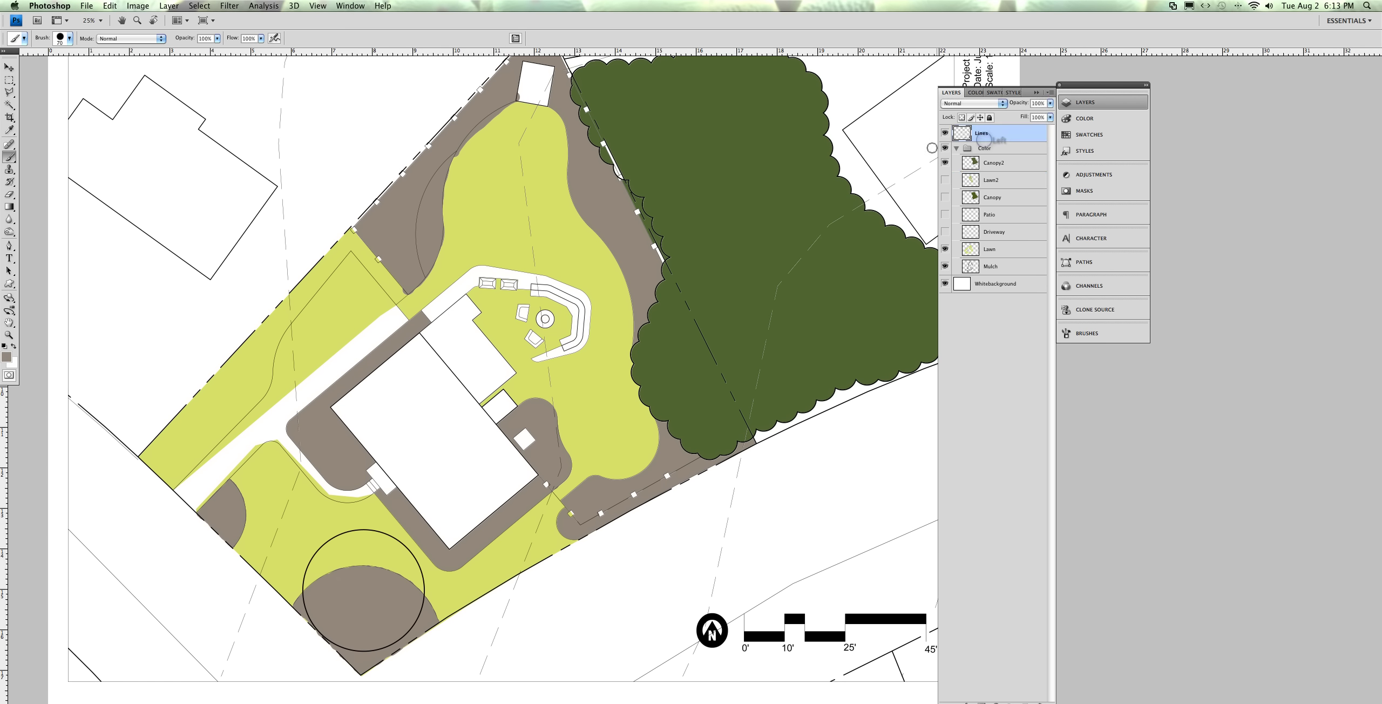
# Magic Wand the white patio band on Lines and fill it with mulch brown on Mulch
pyautogui.press('w')
pyautogui.click(472, 290)
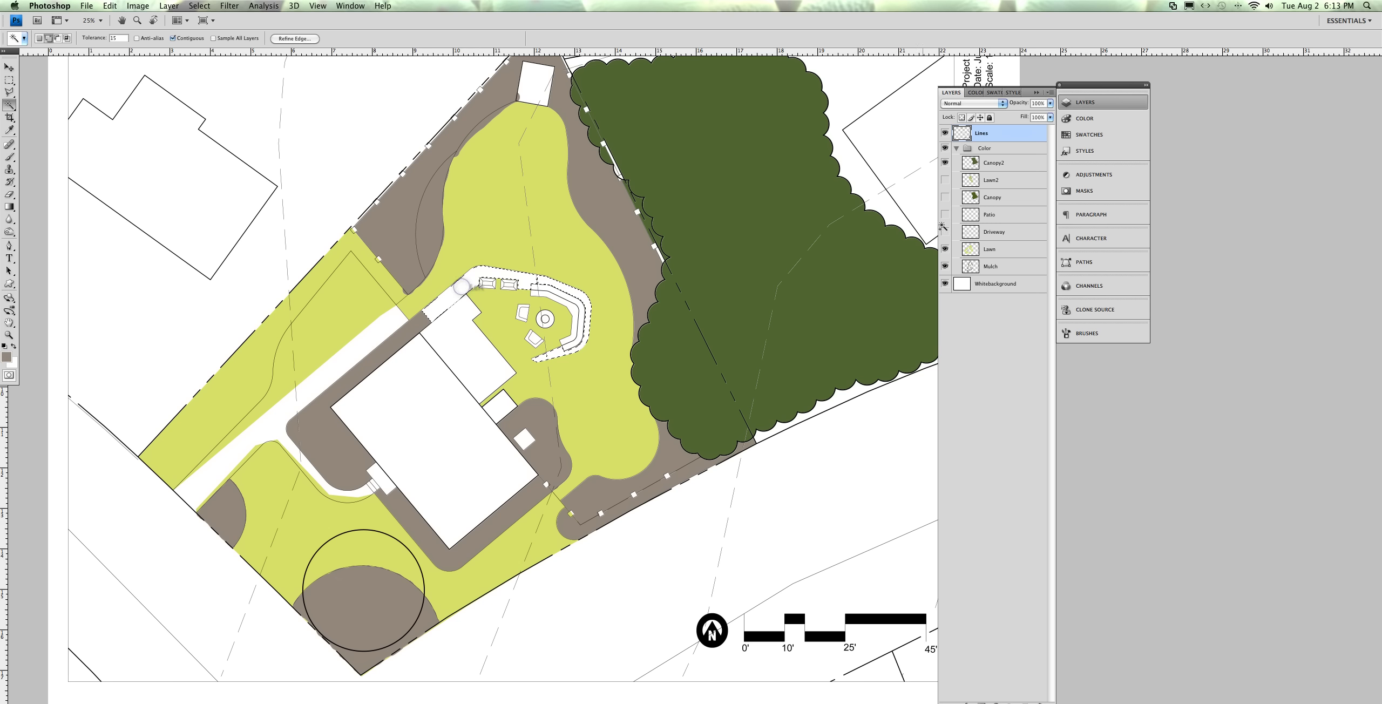
pyautogui.click(992, 266)
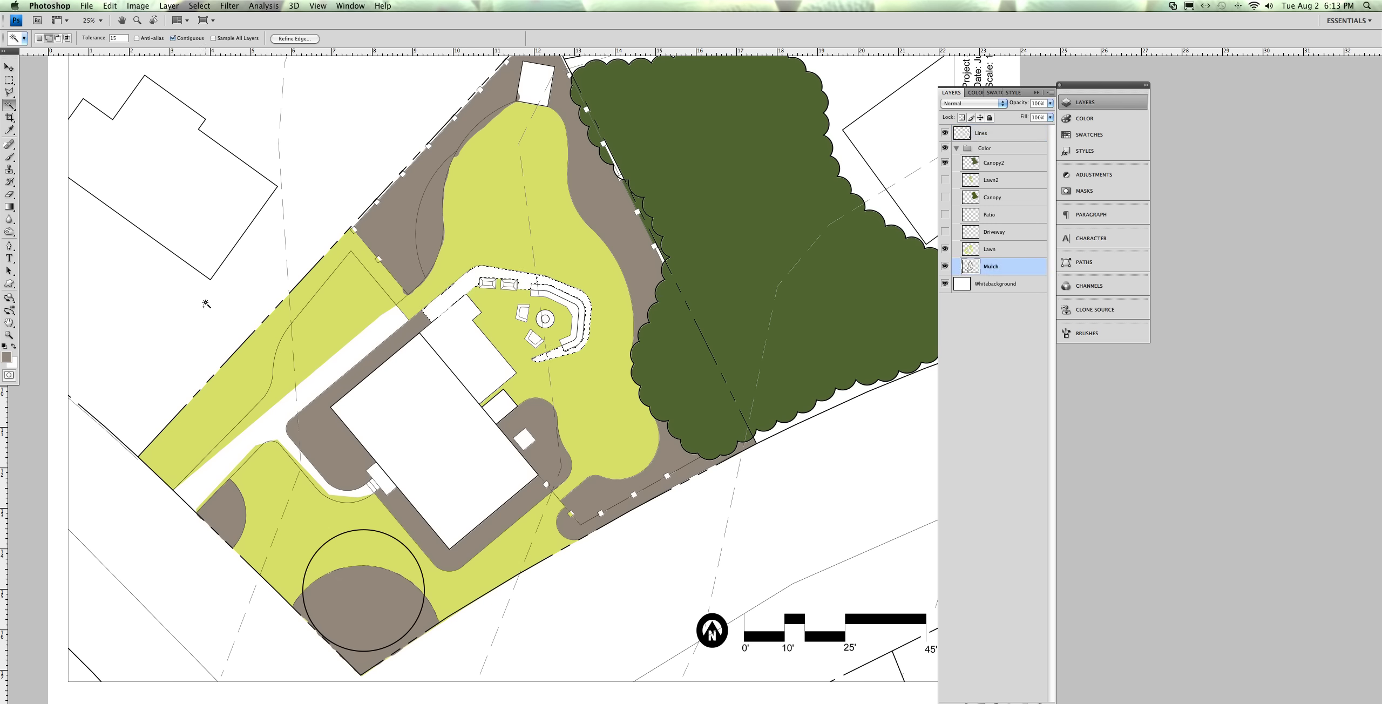
pyautogui.press('super+c')
pyautogui.press('Return')
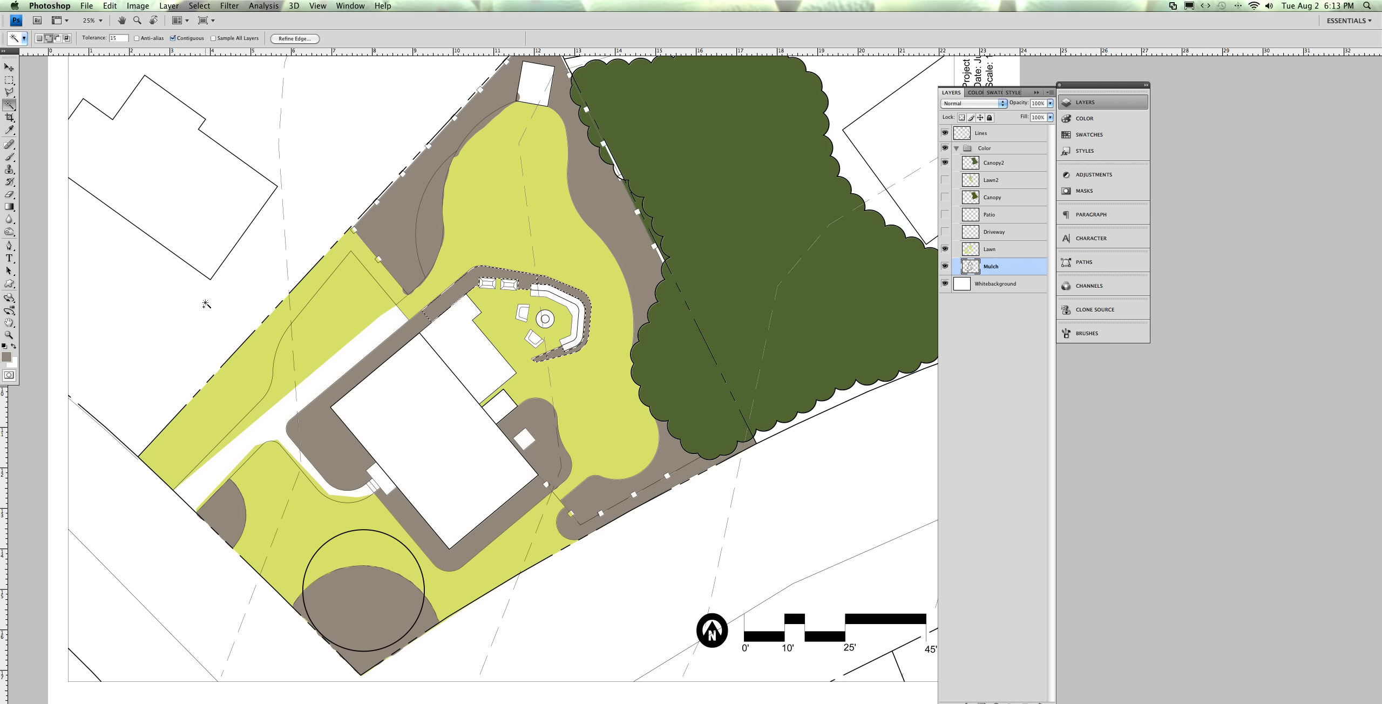
pyautogui.hotkey('ctrl', 'd')
# Show the grey Driveway layer and zoom out to view the whole sheet
pyautogui.scroll(3, 621, 392)
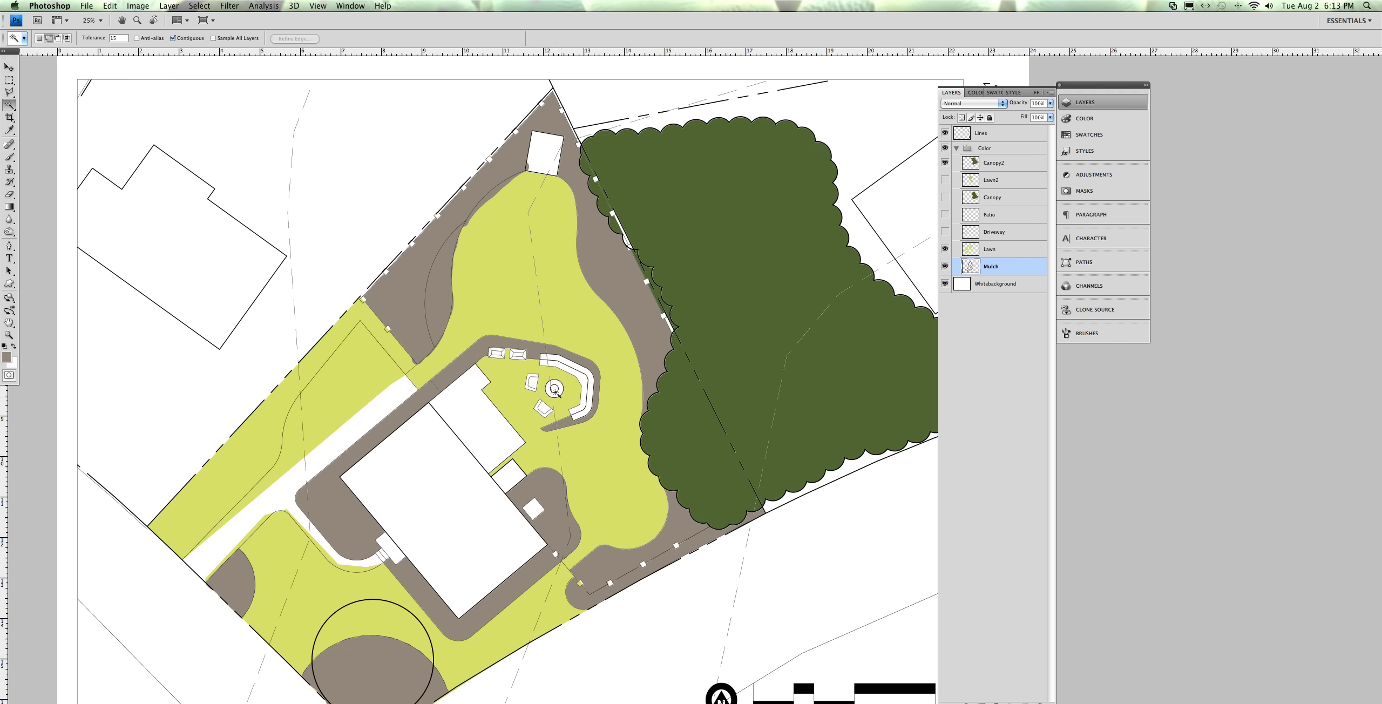
pyautogui.moveTo(482, 355); pyautogui.dragTo(510, 314)
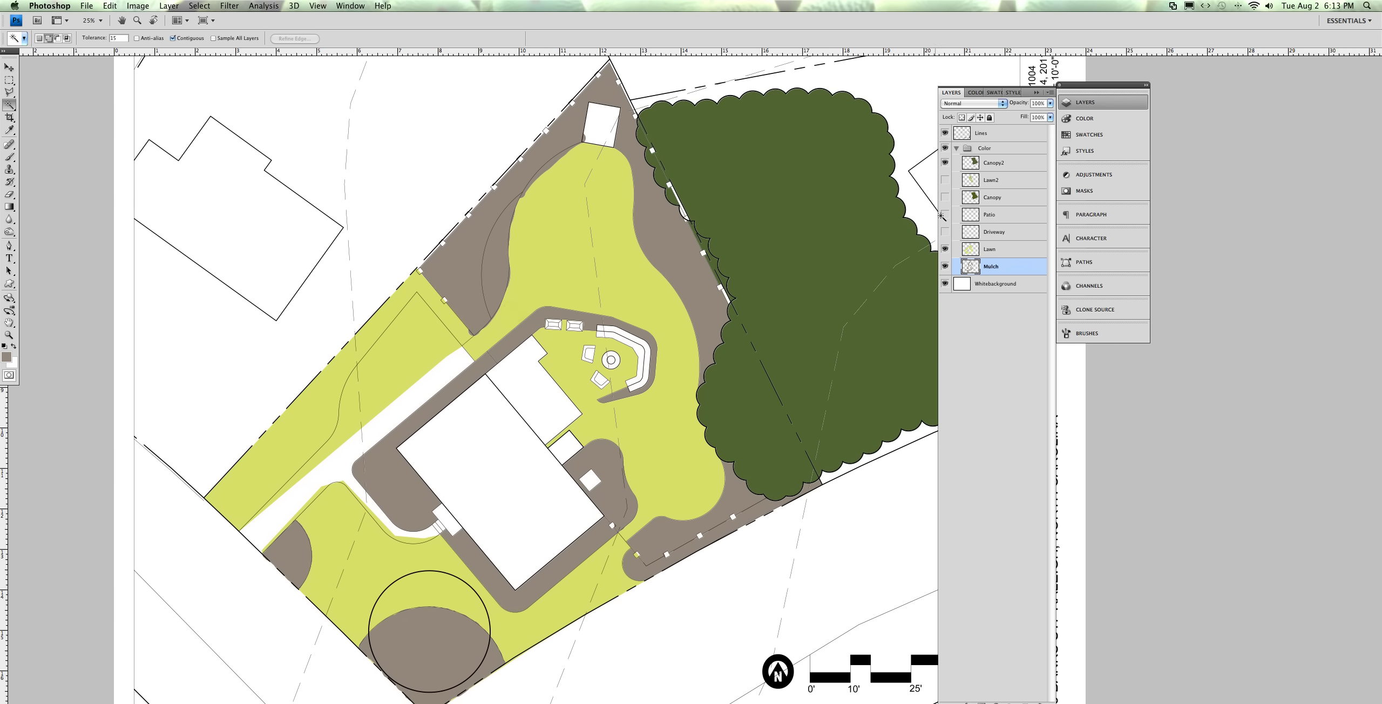
pyautogui.click(988, 133)
pyautogui.click(406, 376)
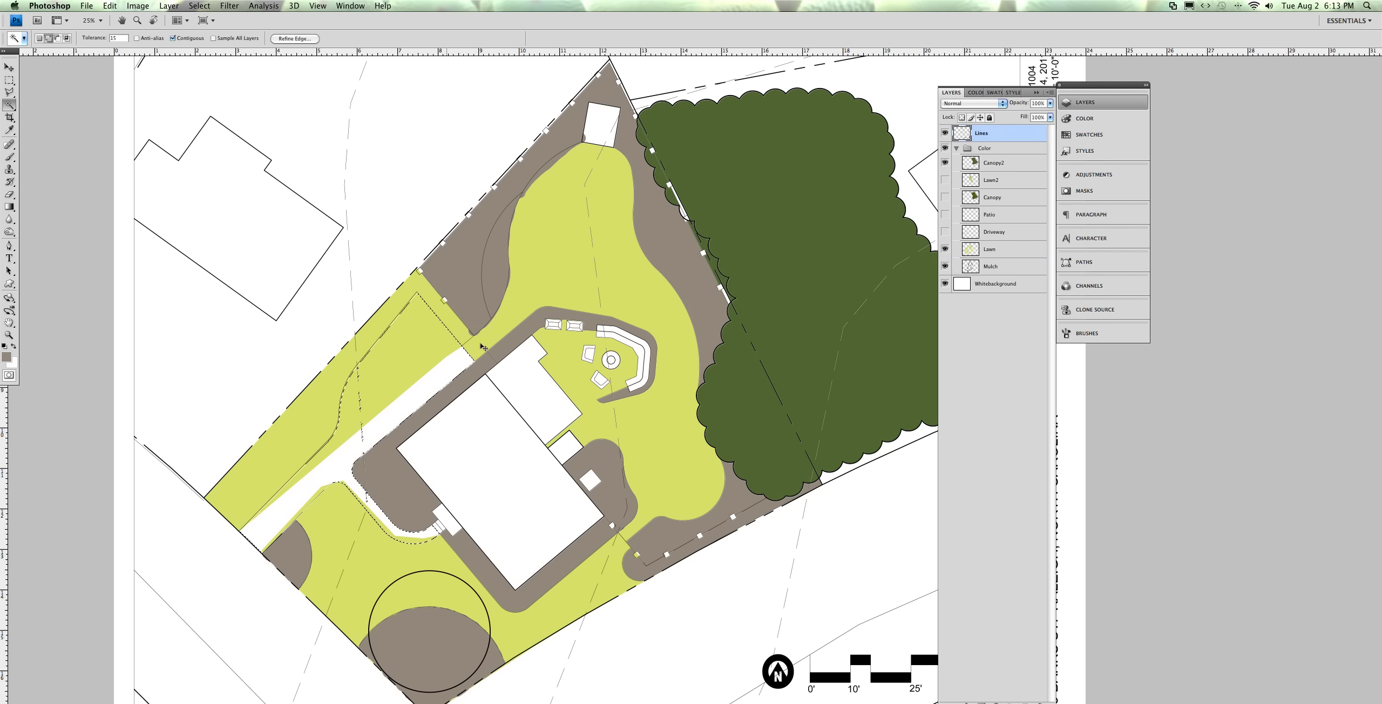
pyautogui.press('super+d')
pyautogui.click(944, 231)
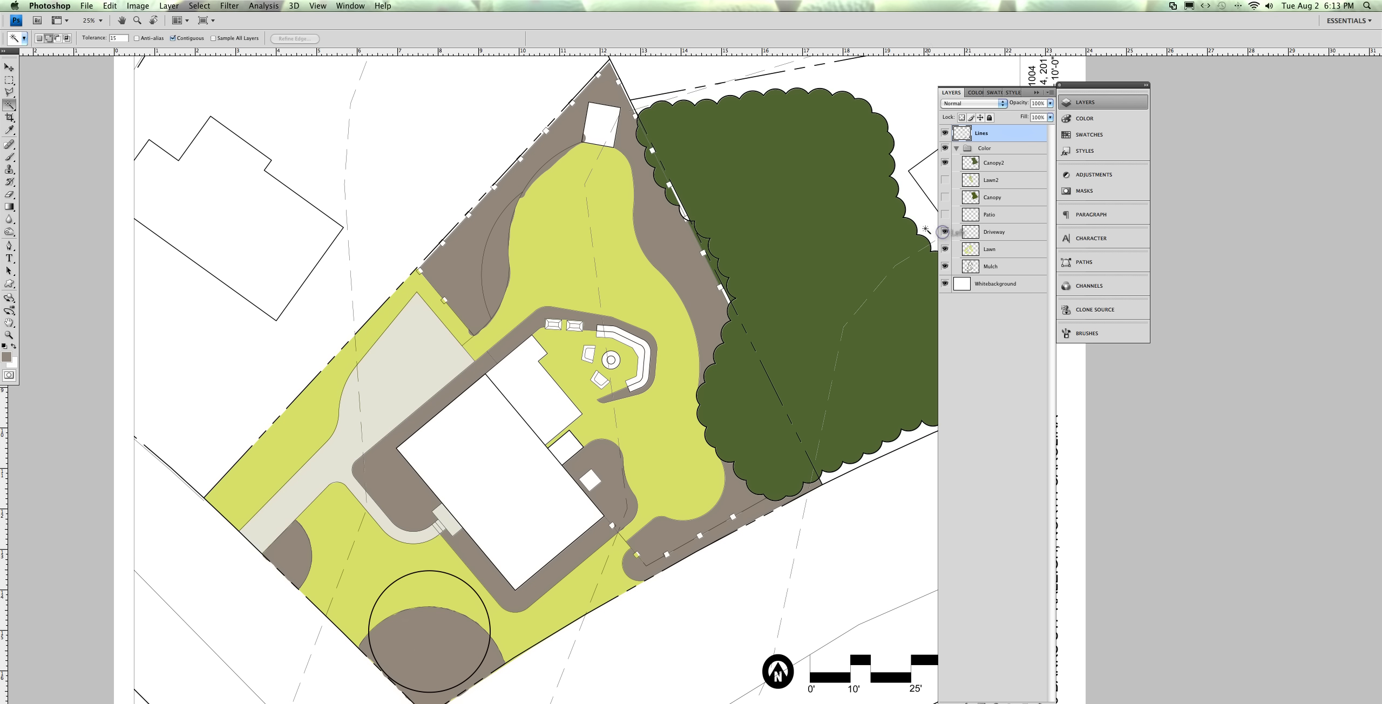
pyautogui.moveTo(528, 486); pyautogui.dragTo(479, 383)
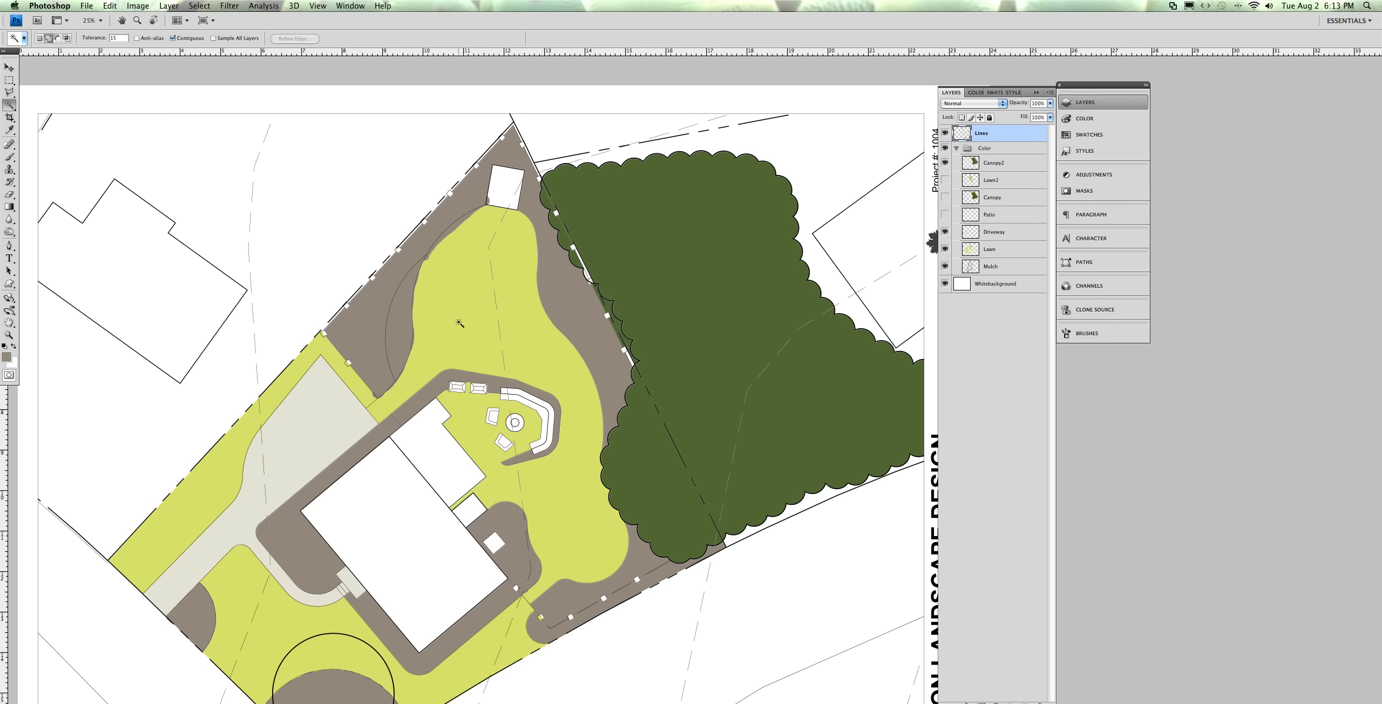
pyautogui.press('super+minus')
# Make Canopy2 active and eyedrop the canopy's dark green as the foreground colour
pyautogui.press('super+plus')
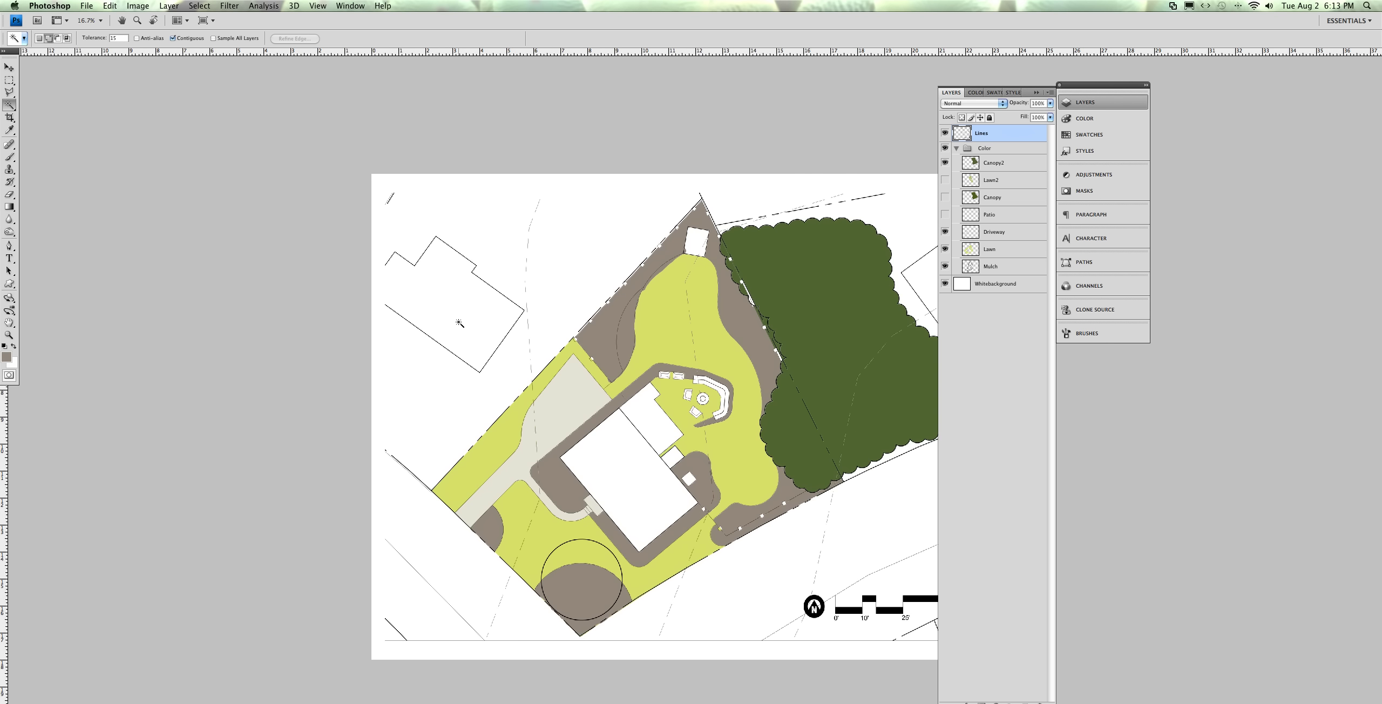
pyautogui.moveTo(668, 332); pyautogui.dragTo(441, 306)
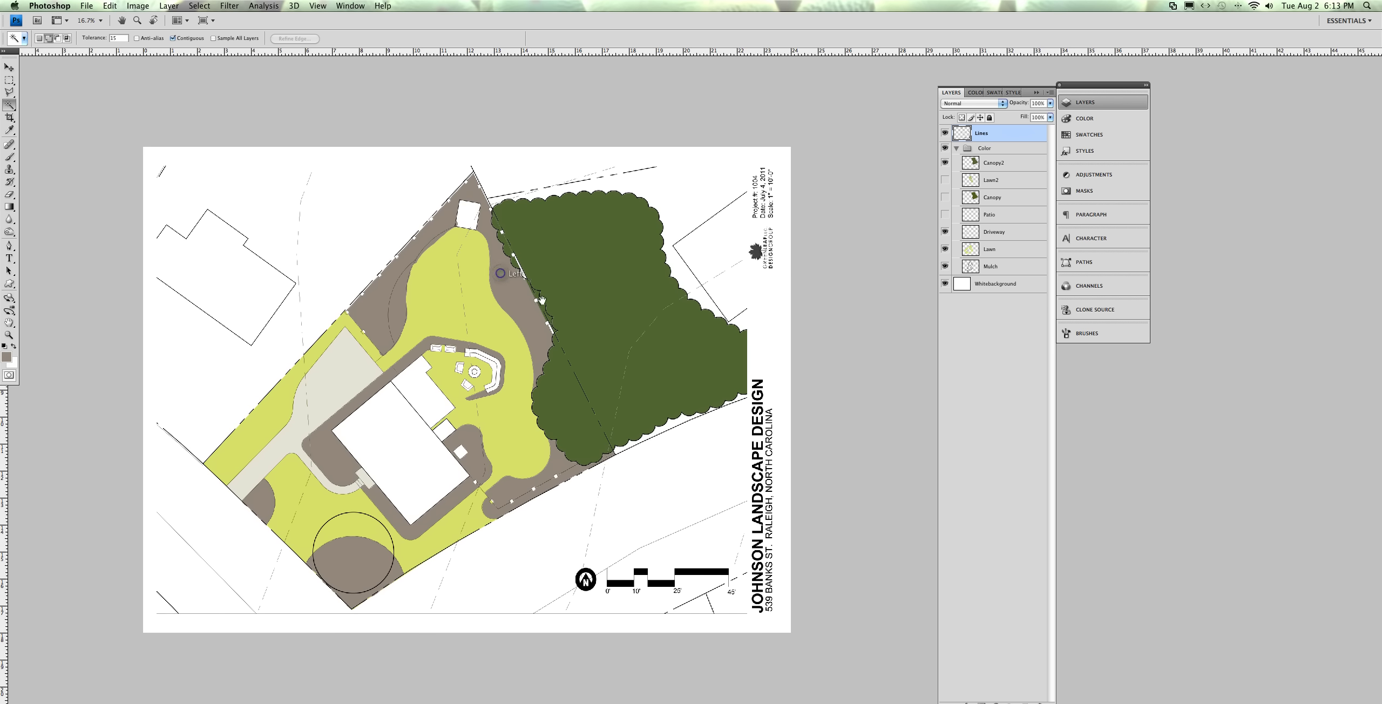
pyautogui.moveTo(551, 294); pyautogui.dragTo(590, 250)
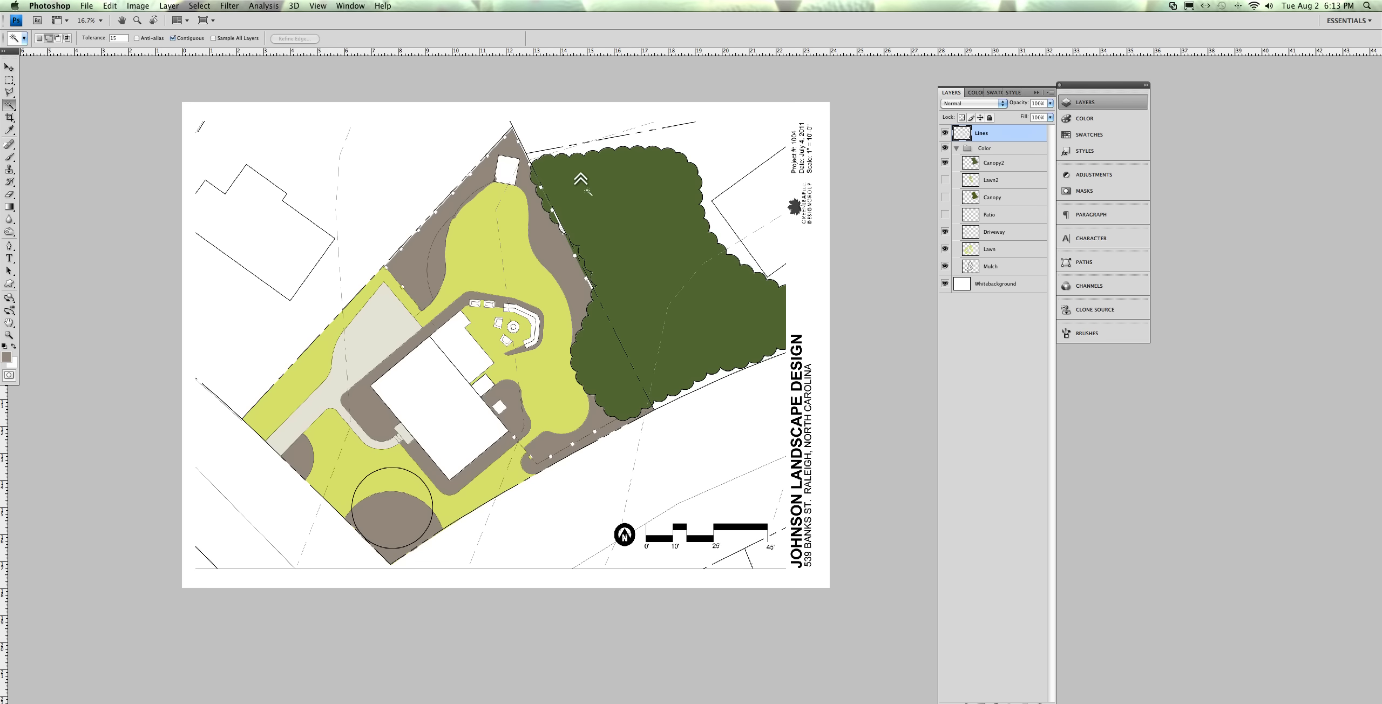
pyautogui.scroll(2, 577, 194)
pyautogui.scroll(3, 579, 200)
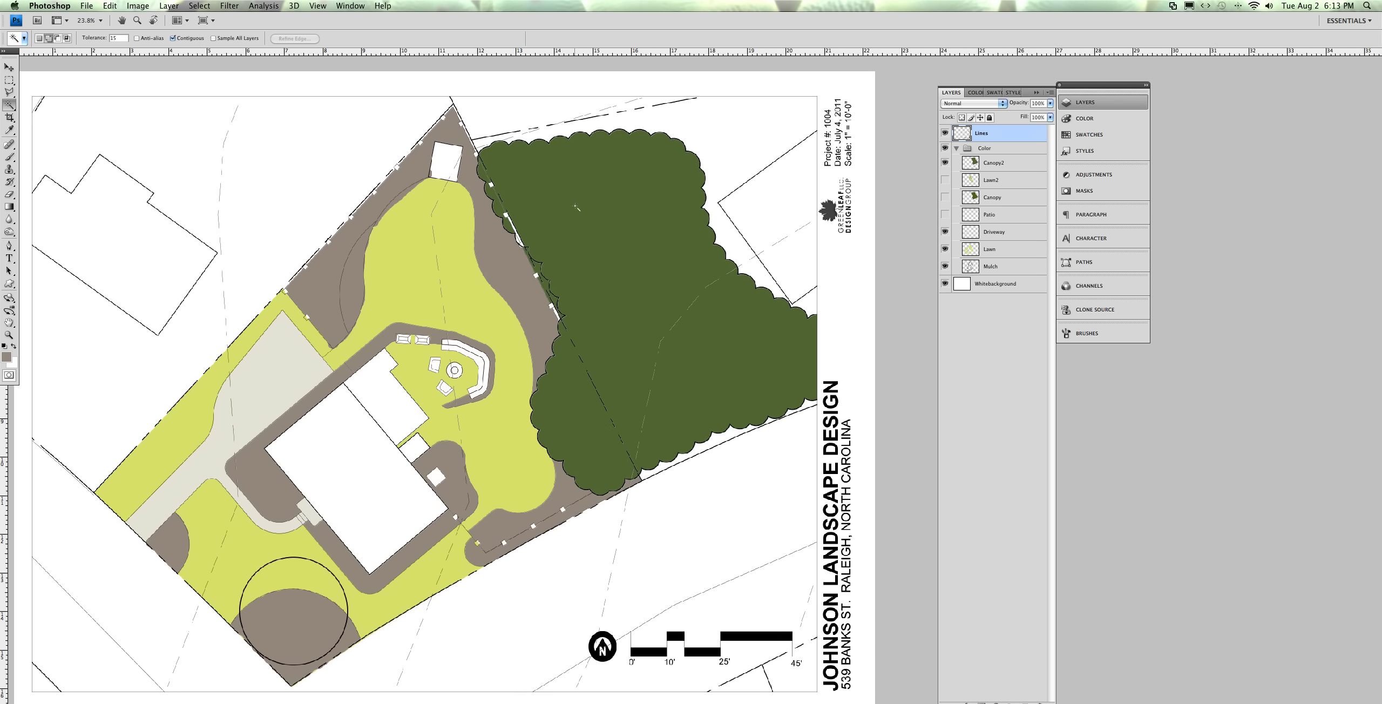
pyautogui.scroll(2, 579, 208)
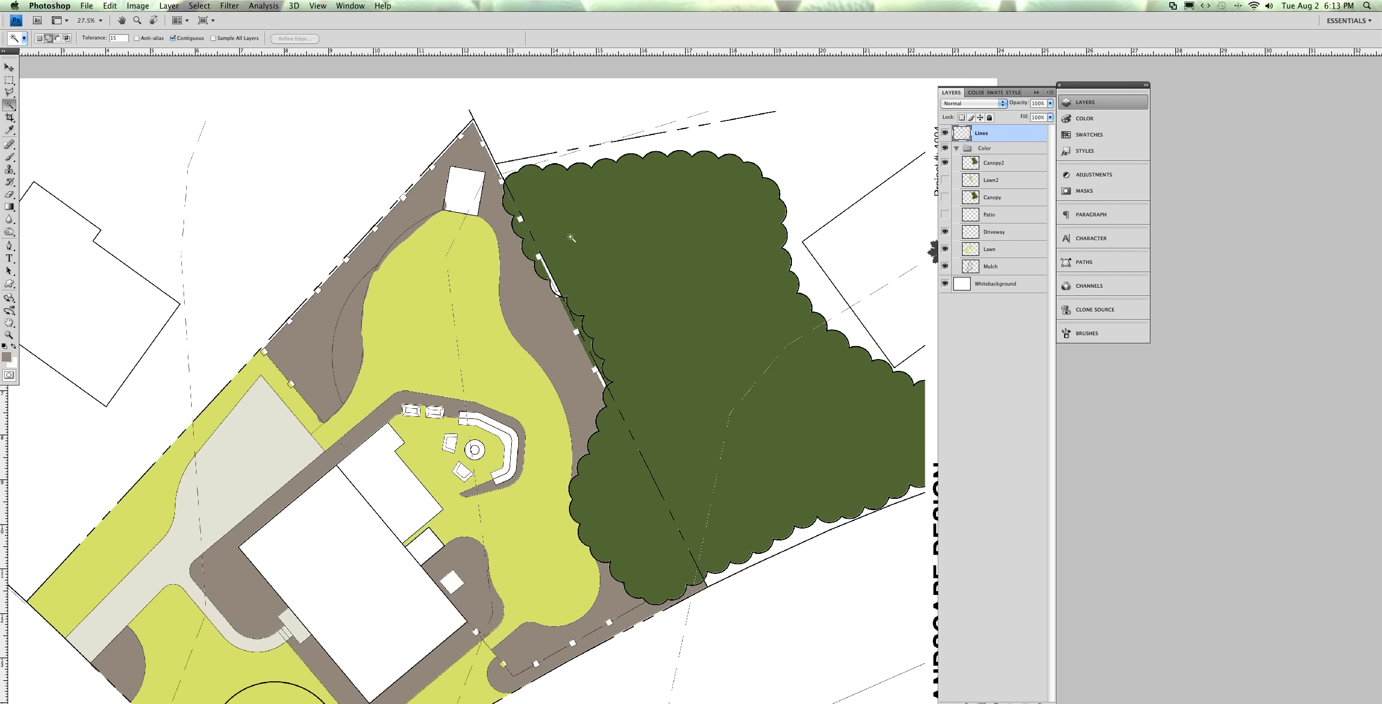
pyautogui.click(994, 163)
pyautogui.press('i')
pyautogui.click(621, 242)
# Brush green over the white boundary line, edge sliver and gaps in the canopy on Canopy2
pyautogui.press('b')
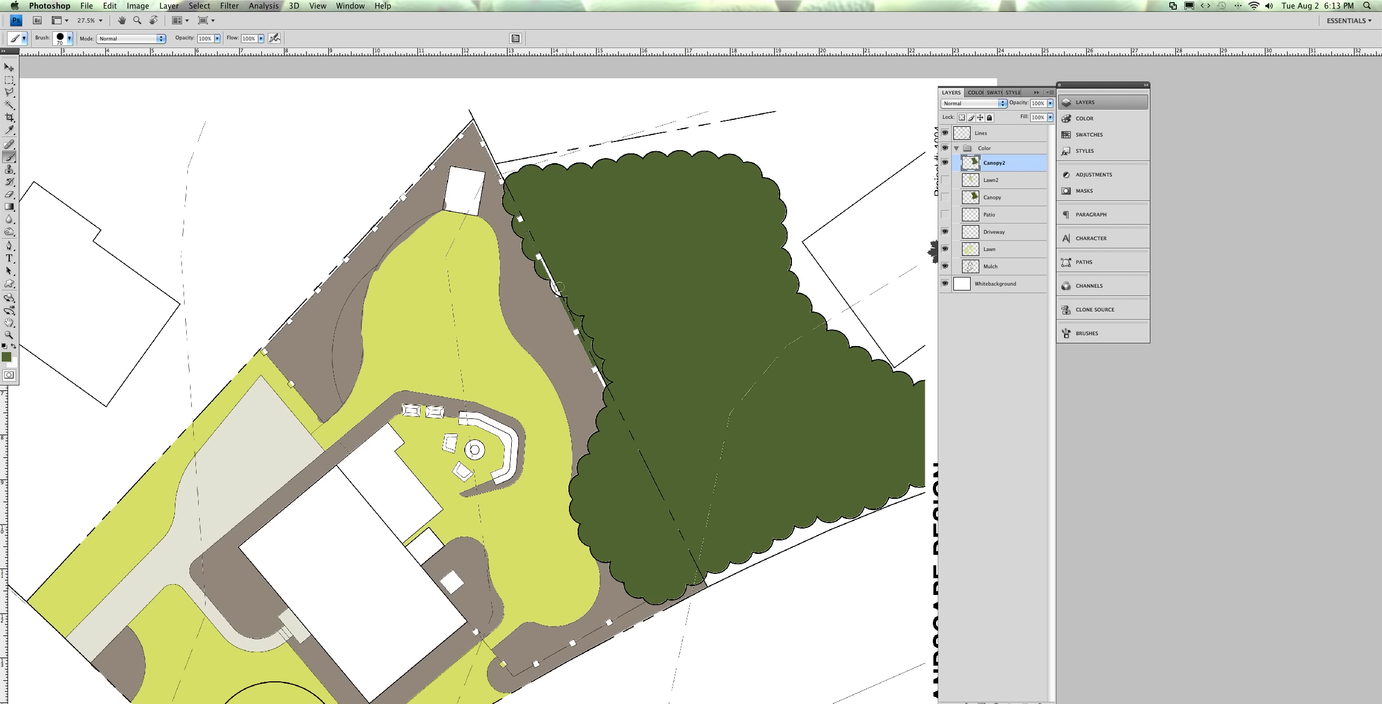
pyautogui.moveTo(557, 288)
pyautogui.mouseDown()
pyautogui.moveTo(547, 265)
pyautogui.moveTo(556, 282)
pyautogui.mouseUp()
pyautogui.moveTo(606, 374); pyautogui.dragTo(603, 382)
pyautogui.scroll(-5, 710, 475)
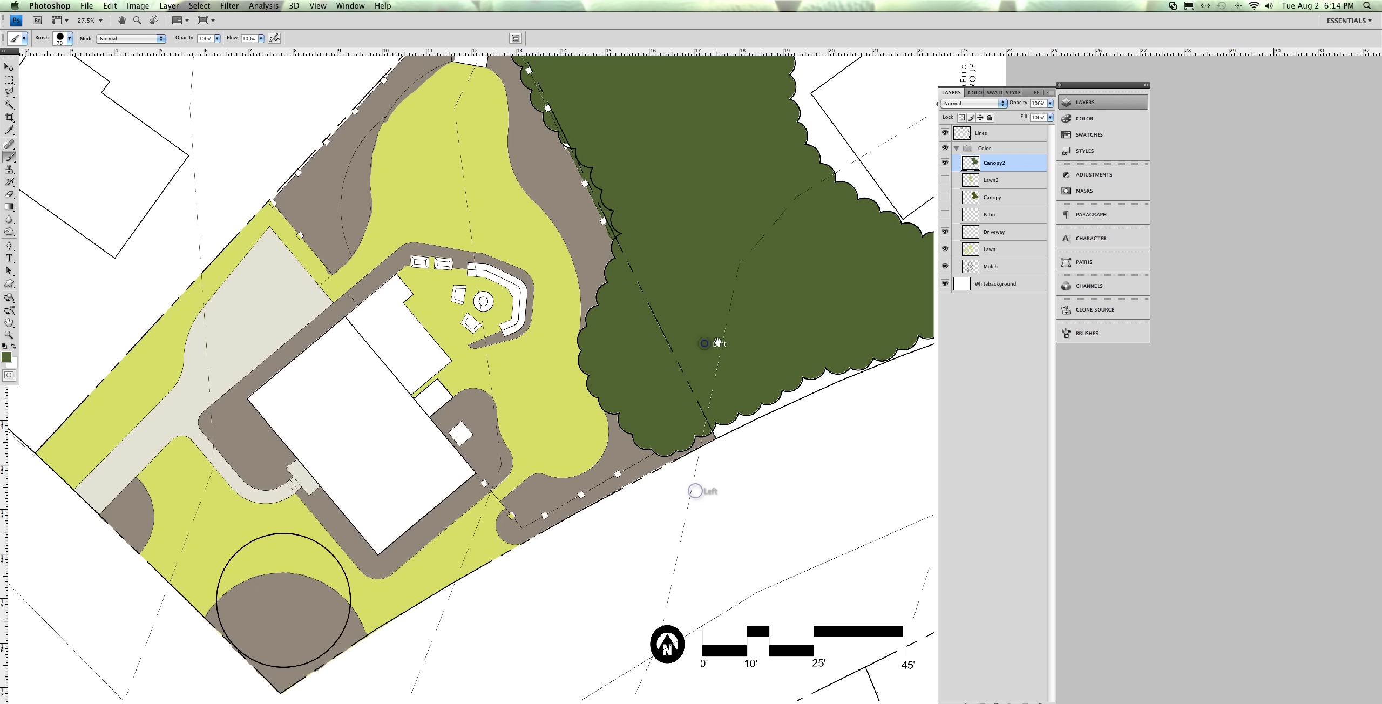
pyautogui.click(731, 302)
pyautogui.click(767, 226)
pyautogui.click(804, 127)
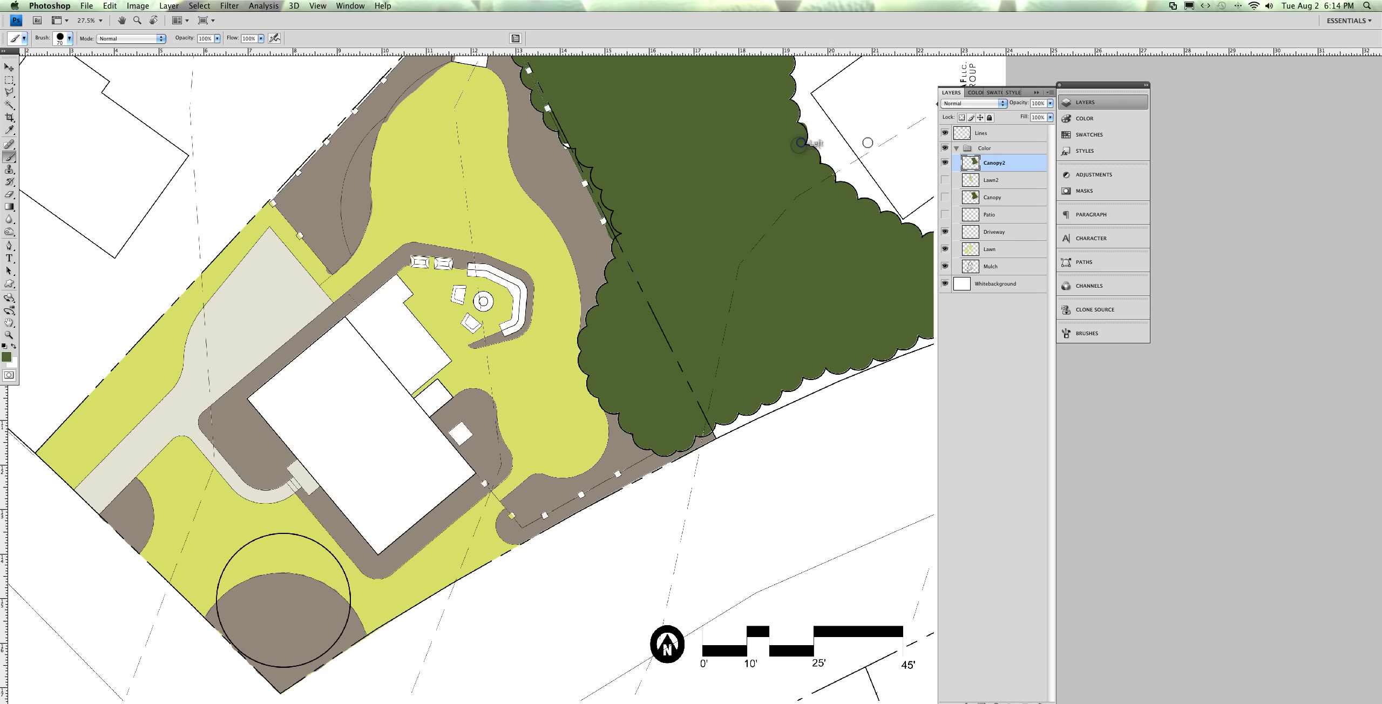
# Hide Canopy2 and show the original olive Canopy layer
pyautogui.click(944, 162)
pyautogui.click(945, 197)
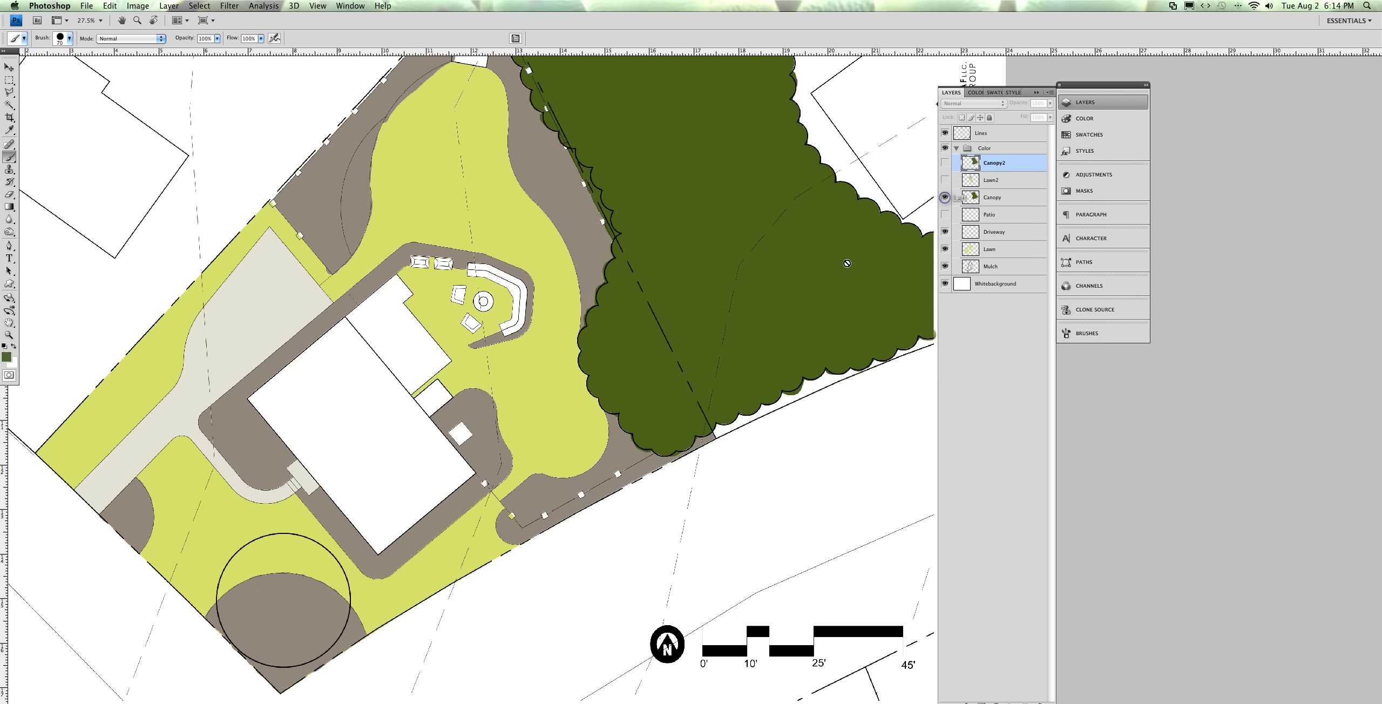
pyautogui.moveTo(709, 237); pyautogui.dragTo(671, 423)
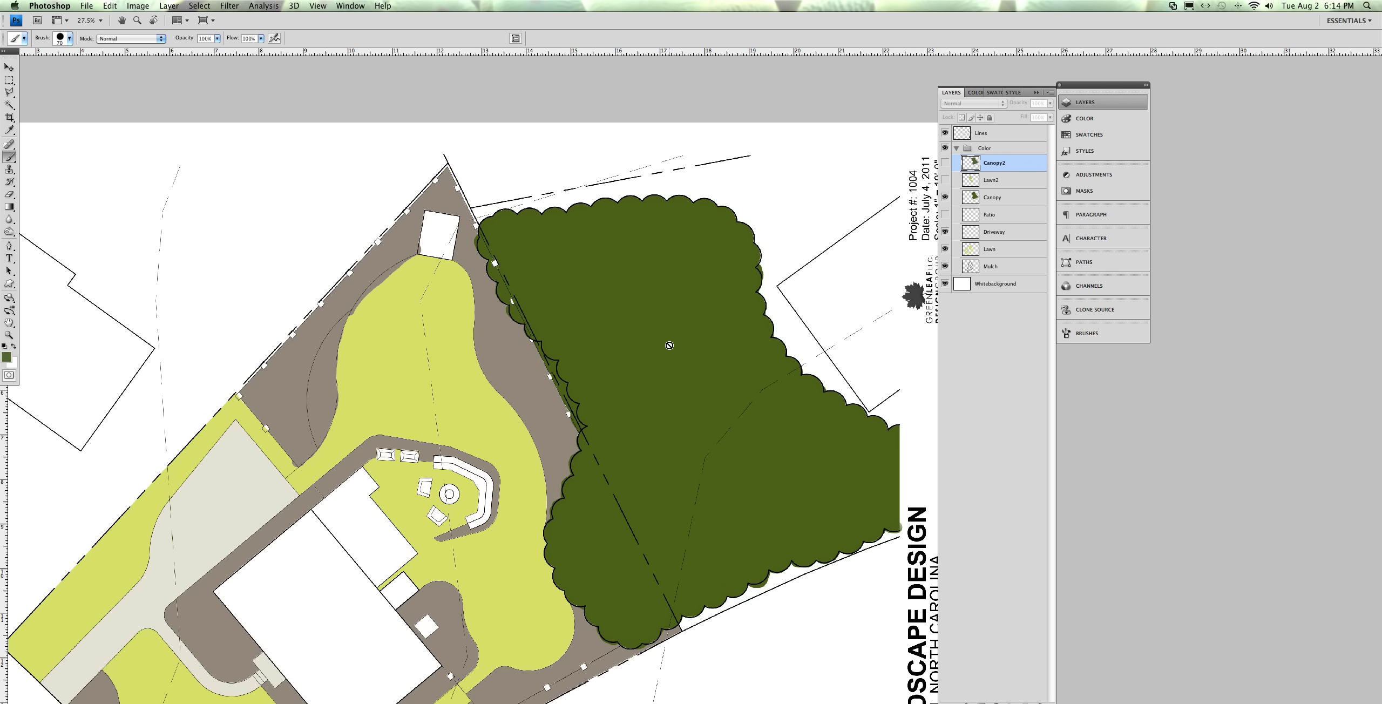
# Make the Canopy layer active and bring up its fx layer-effects menu
pyautogui.press('v')
pyautogui.scroll(-3, 671, 348)
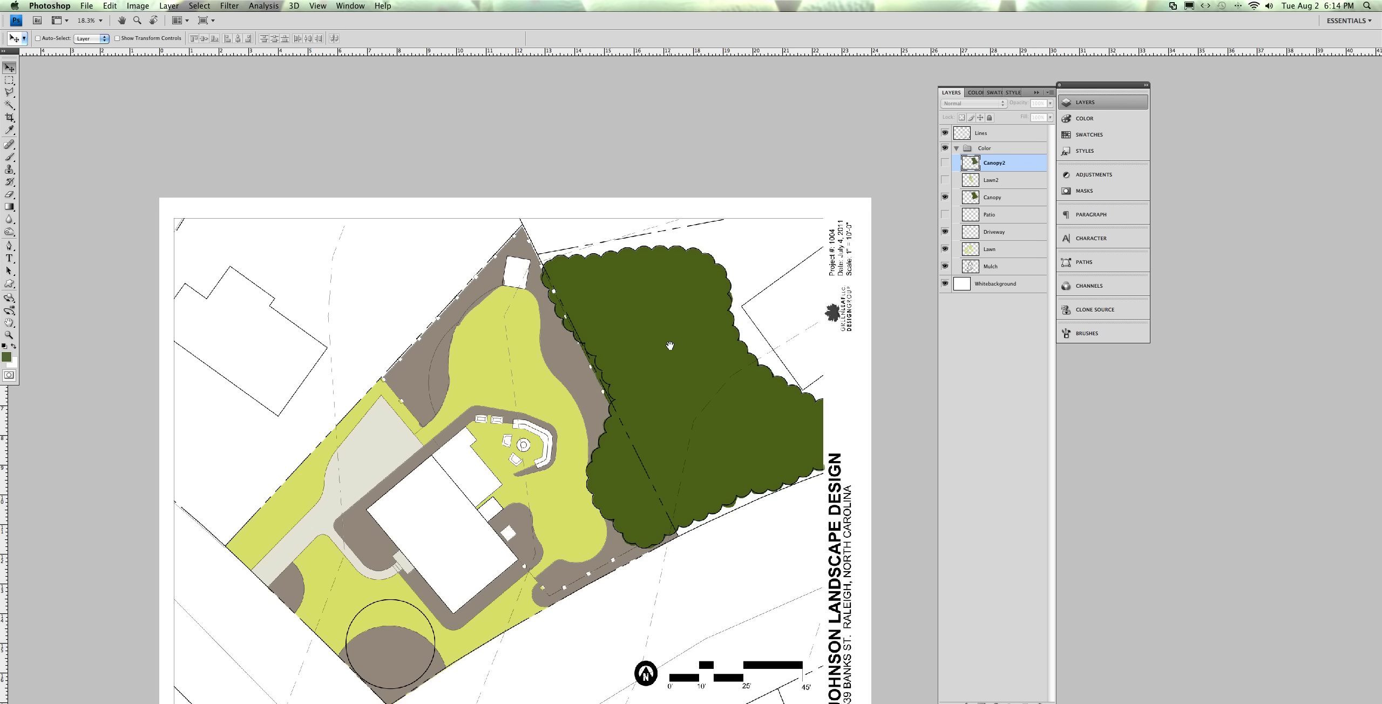
pyautogui.moveTo(564, 578); pyautogui.dragTo(582, 497)
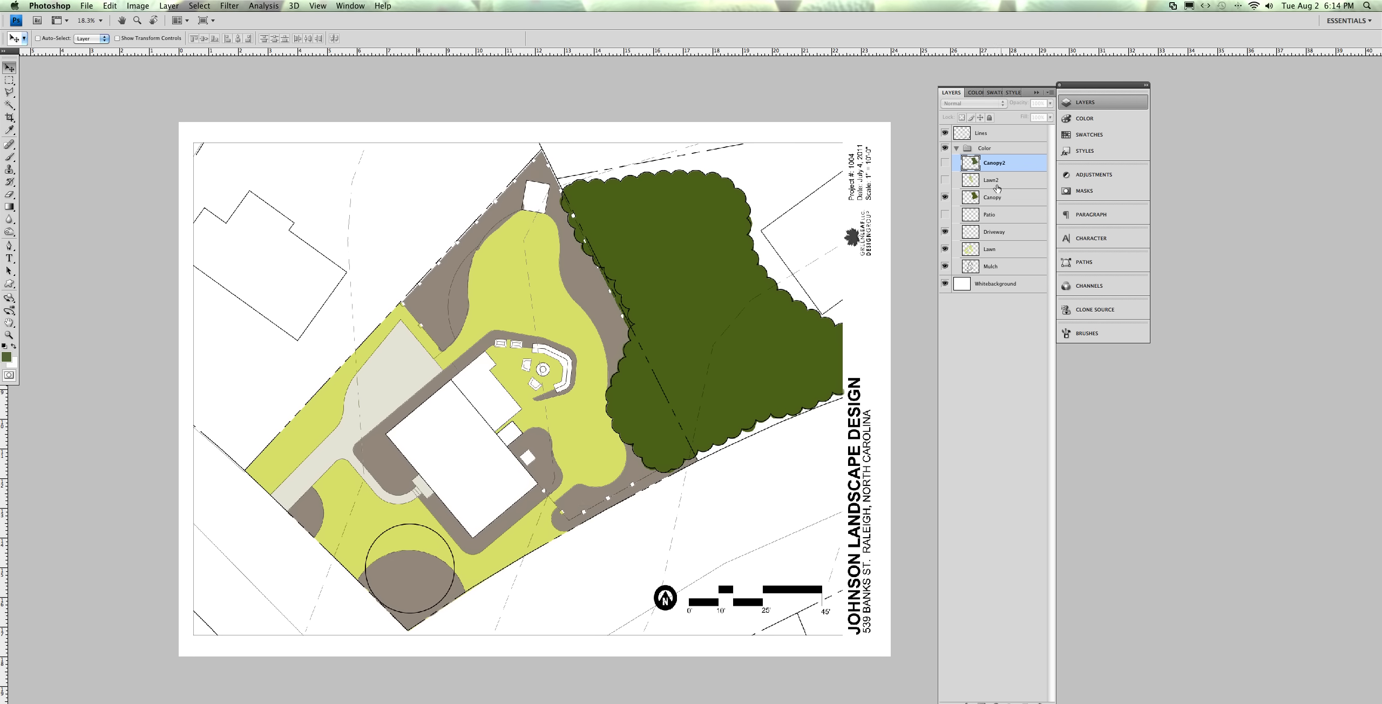
pyautogui.click(993, 197)
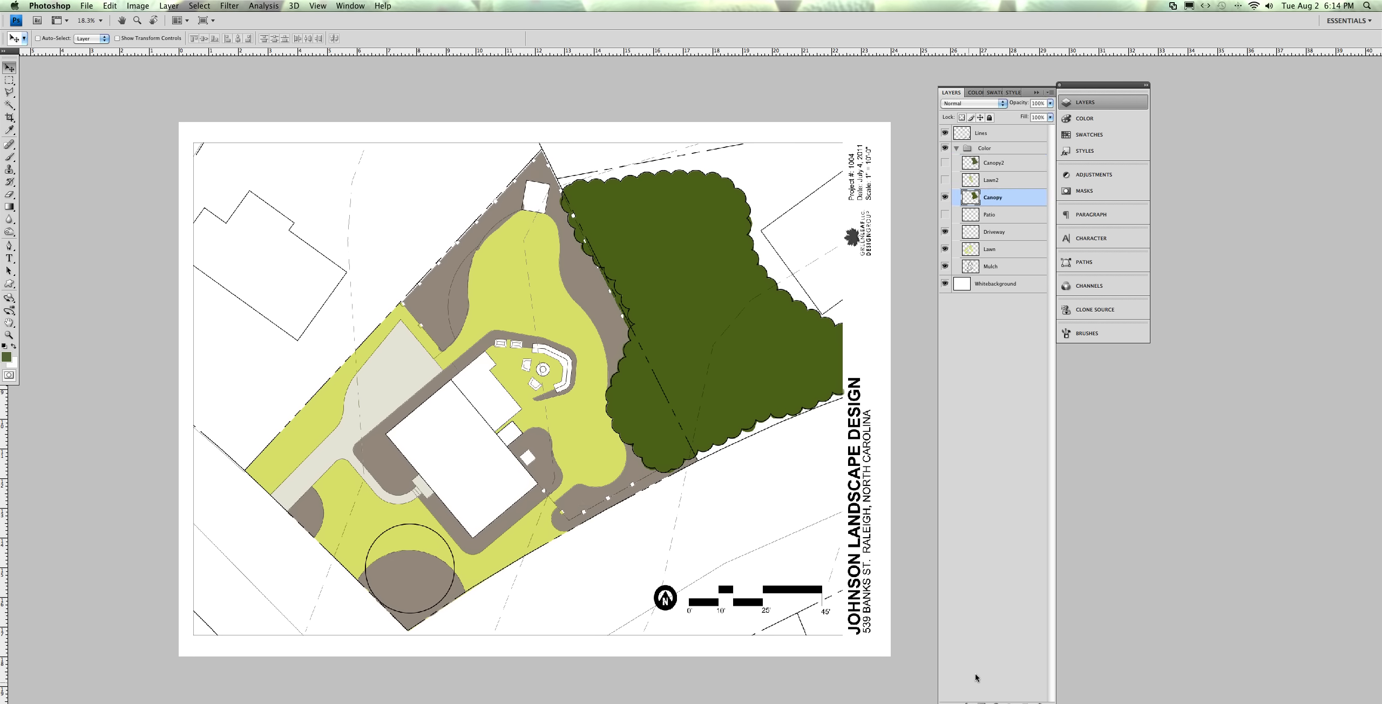
pyautogui.click(969, 702)
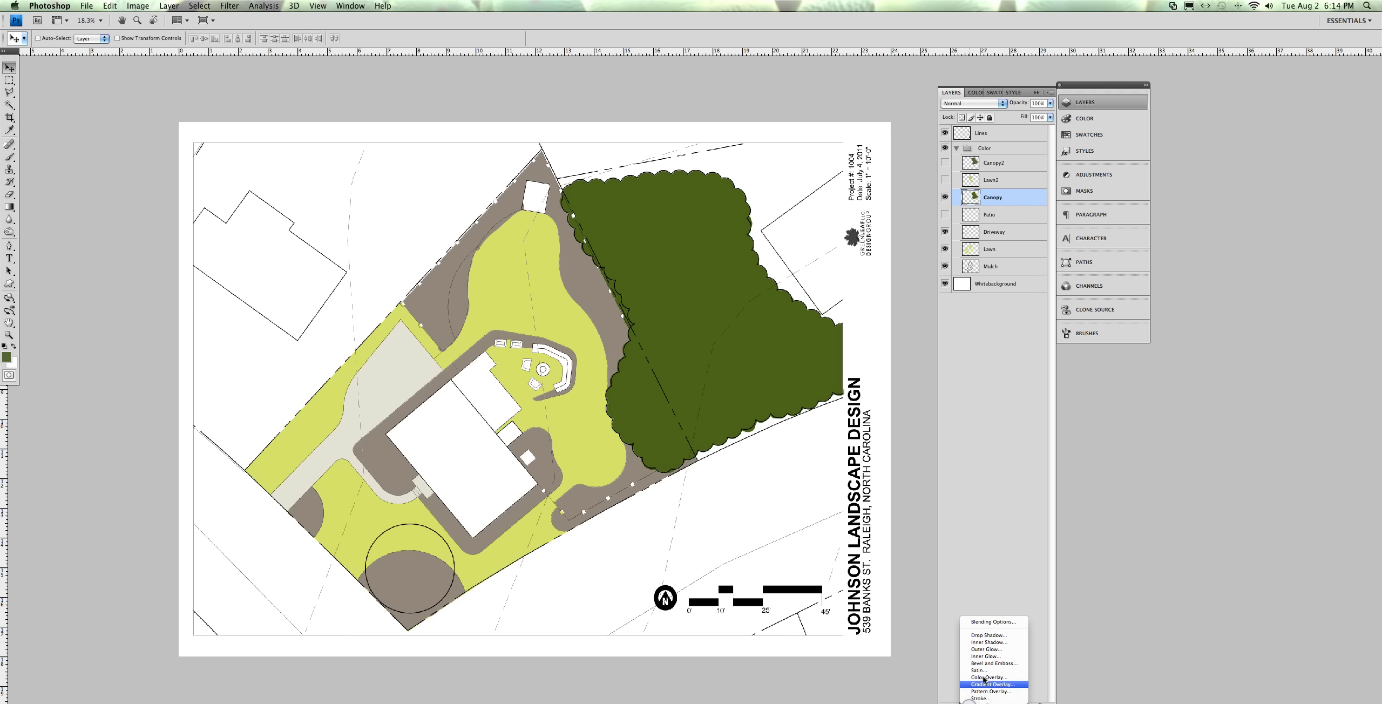
# Add a soft Drop Shadow to Canopy, tuning its Distance, Spread and Size
pyautogui.click(997, 636)
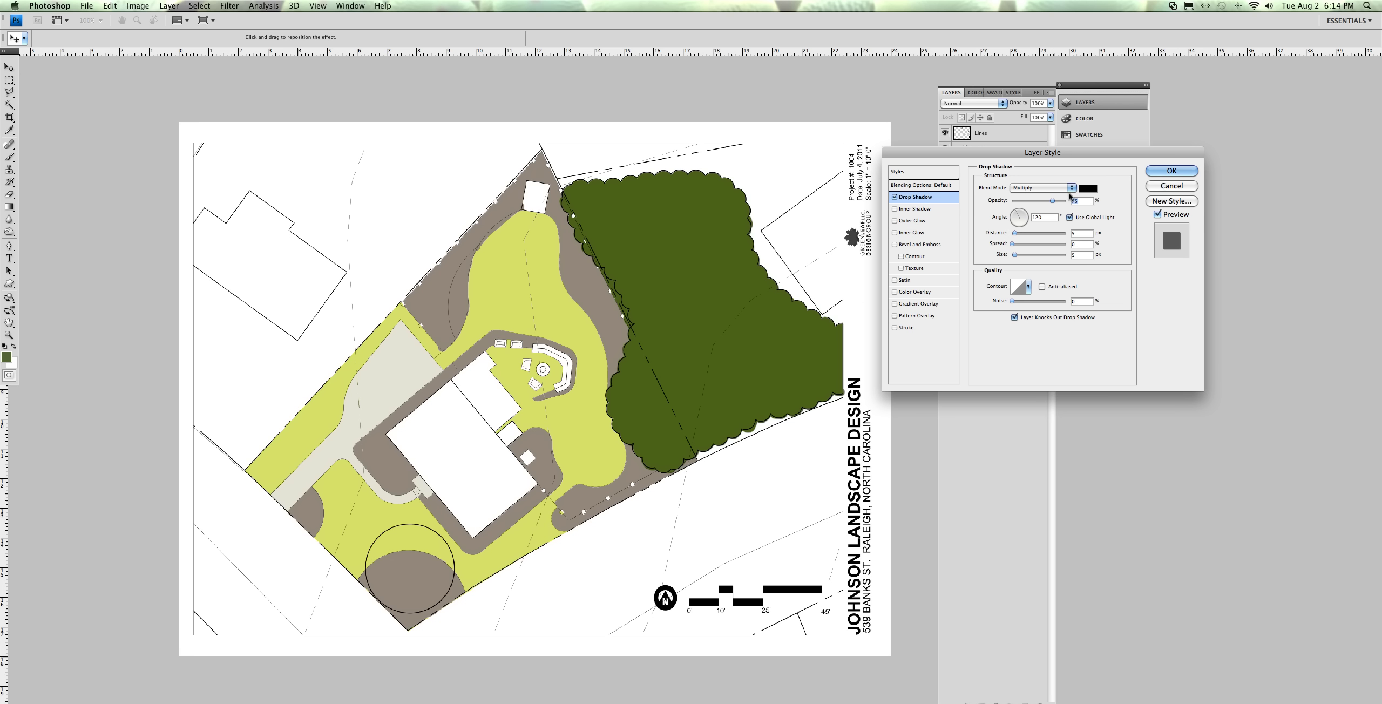
pyautogui.moveTo(1015, 232)
pyautogui.mouseDown()
pyautogui.moveTo(1037, 236)
pyautogui.moveTo(1020, 254)
pyautogui.moveTo(1038, 257)
pyautogui.moveTo(1017, 246)
pyautogui.mouseUp()
pyautogui.click(1030, 244)
pyautogui.click(1028, 255)
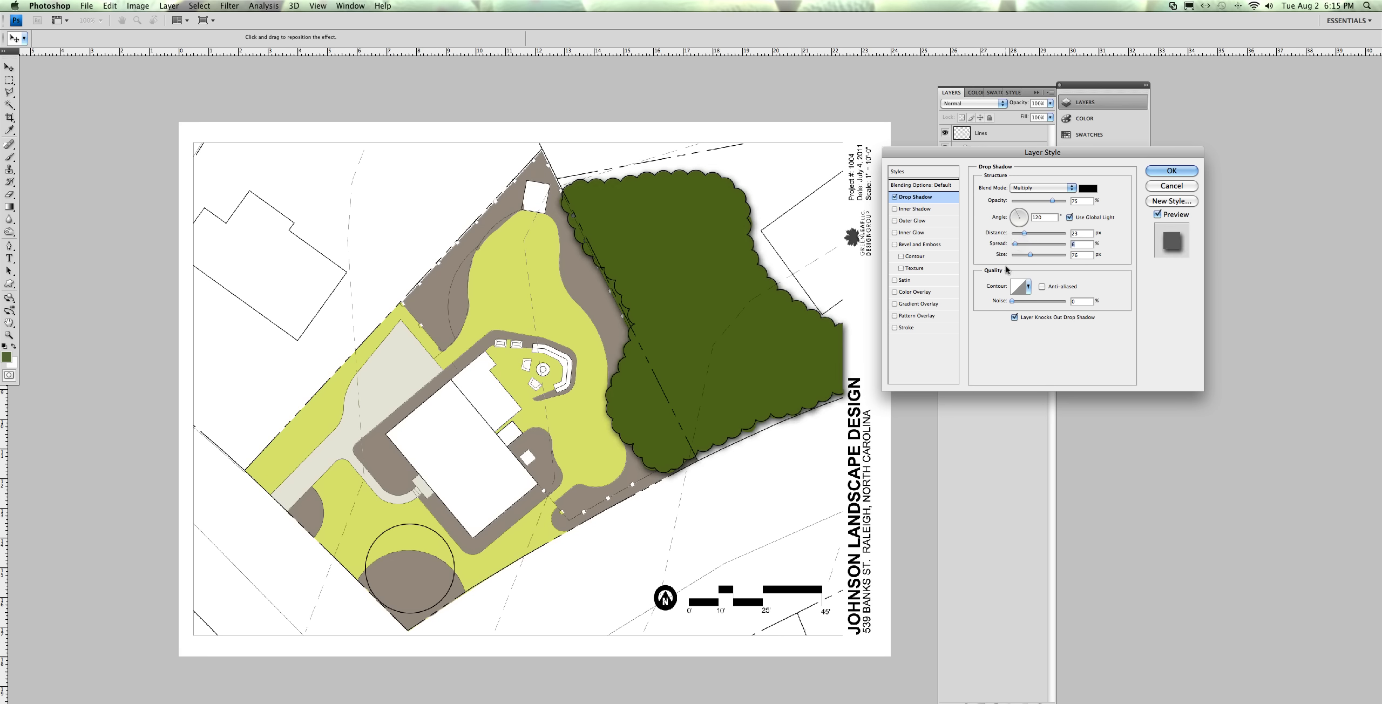
pyautogui.moveTo(1017, 246); pyautogui.dragTo(1024, 249)
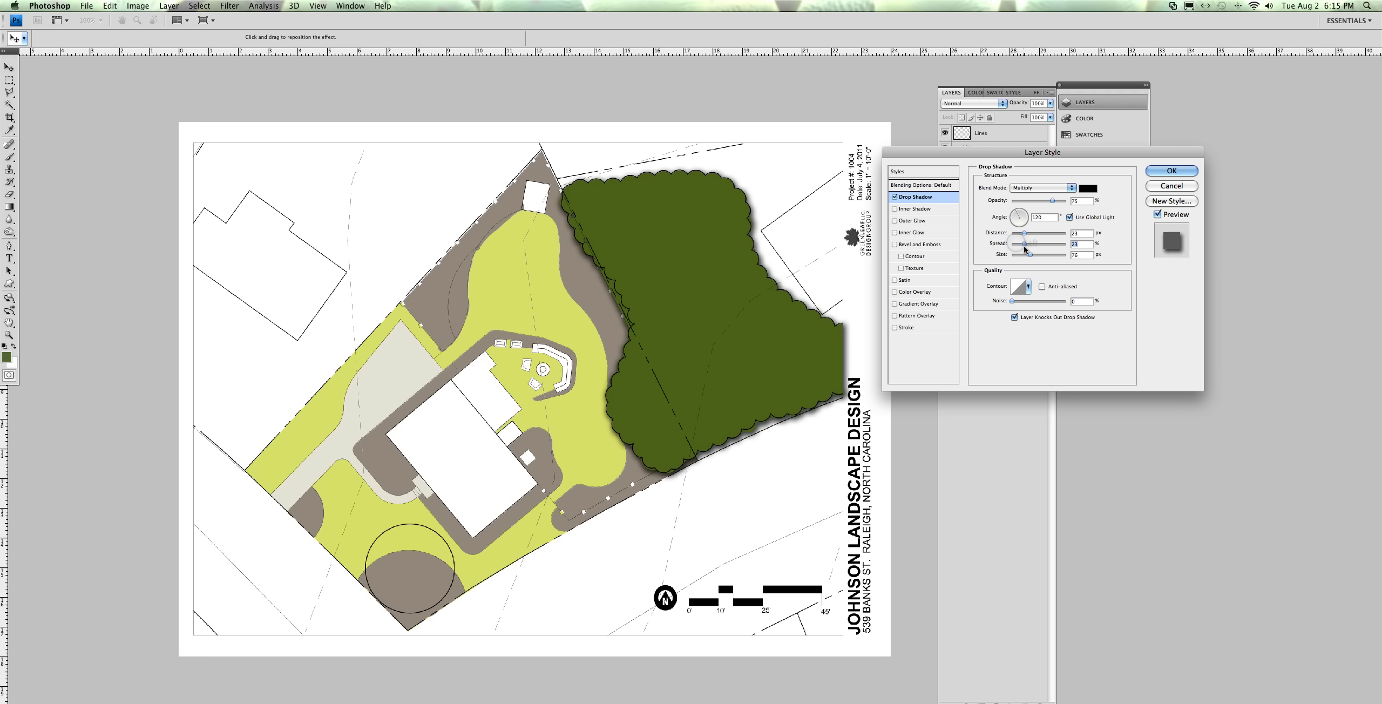
pyautogui.click(1172, 170)
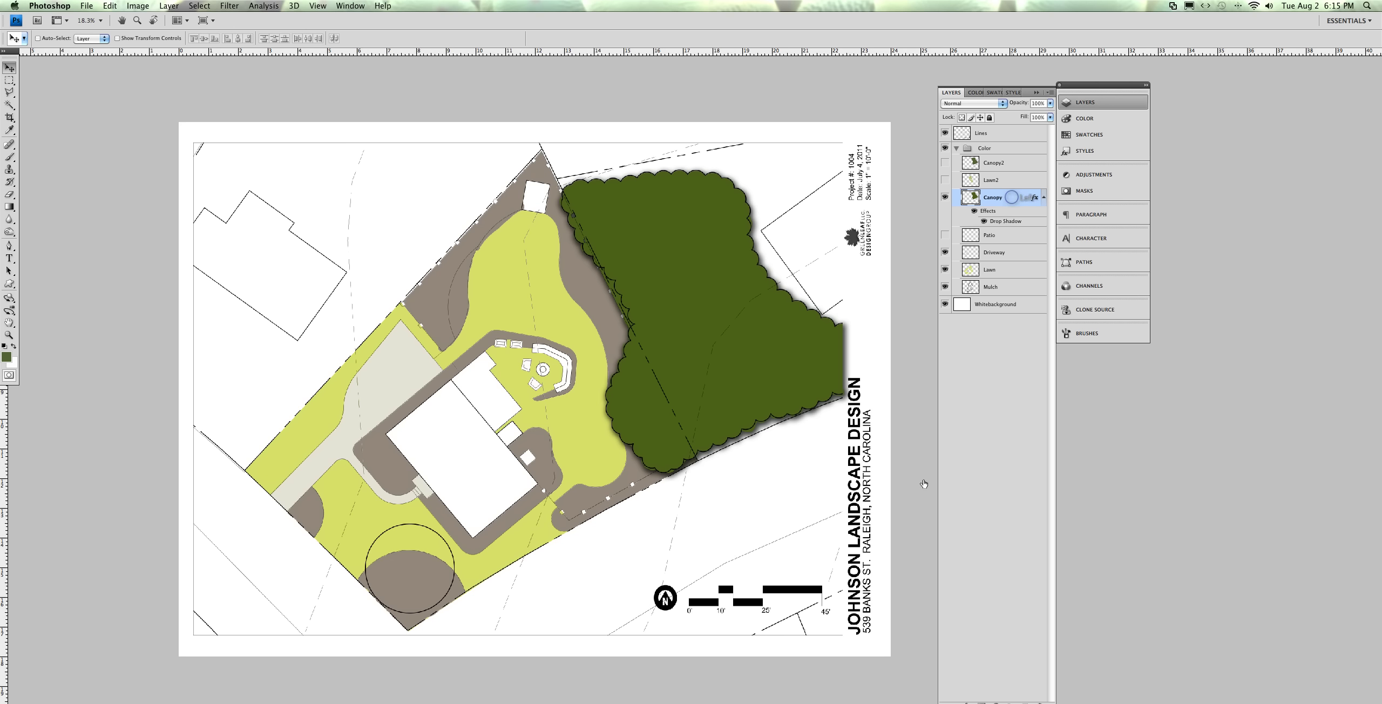
# Enable Inner Glow on Canopy with Darken blend mode and added noise
pyautogui.doubleClick(1015, 197)
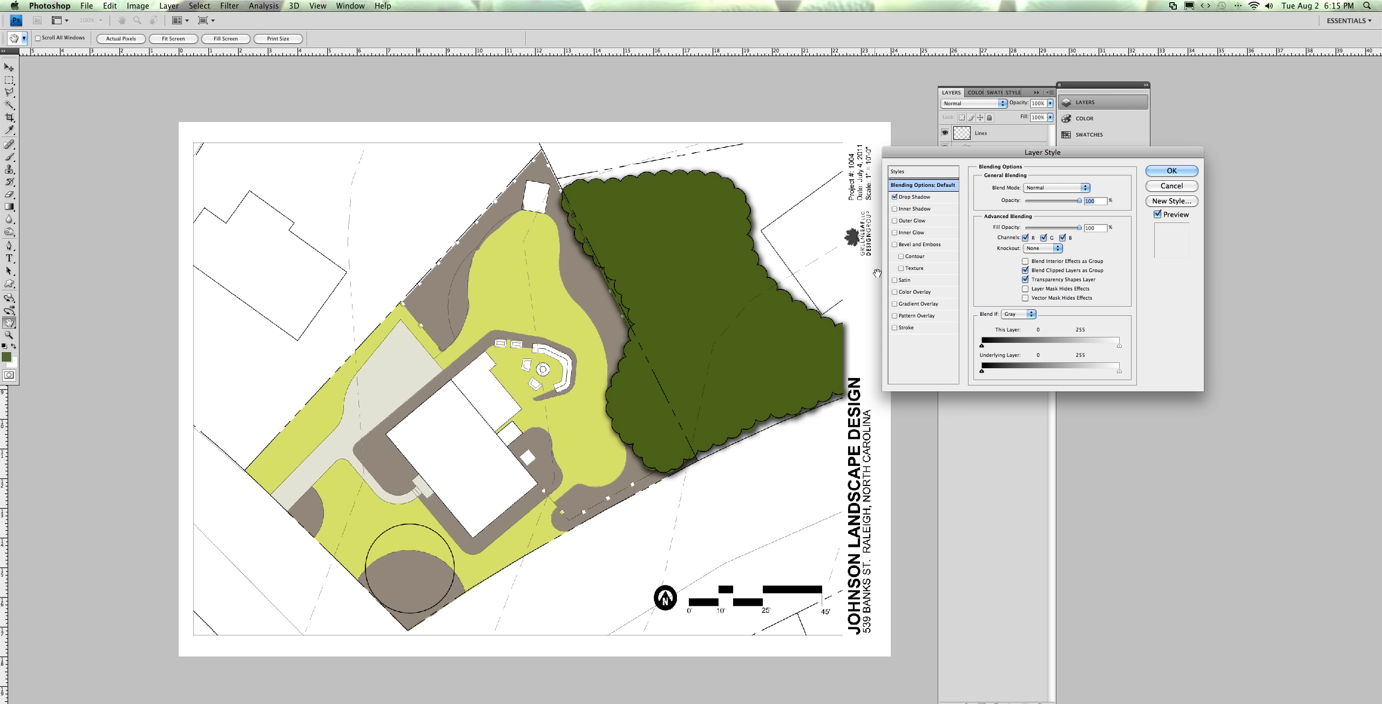
pyautogui.click(894, 234)
pyautogui.click(913, 232)
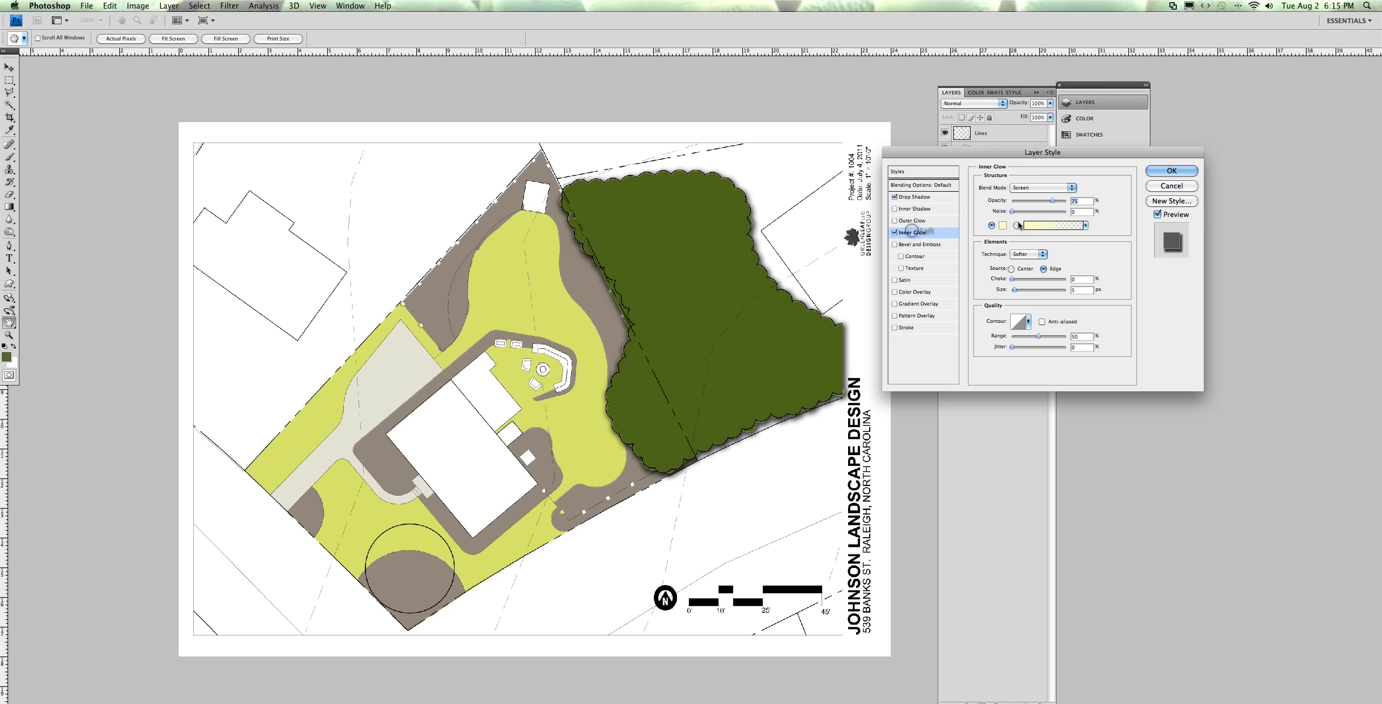
pyautogui.click(1070, 189)
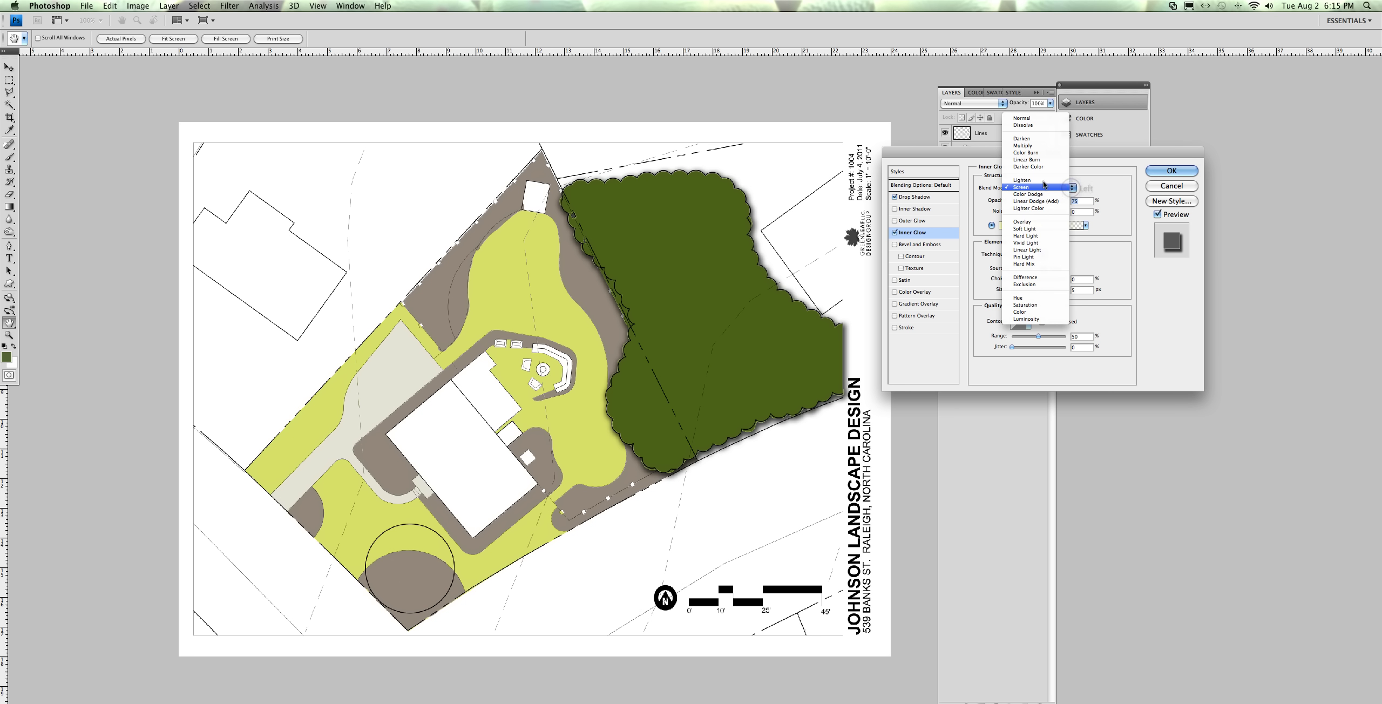
pyautogui.click(1047, 145)
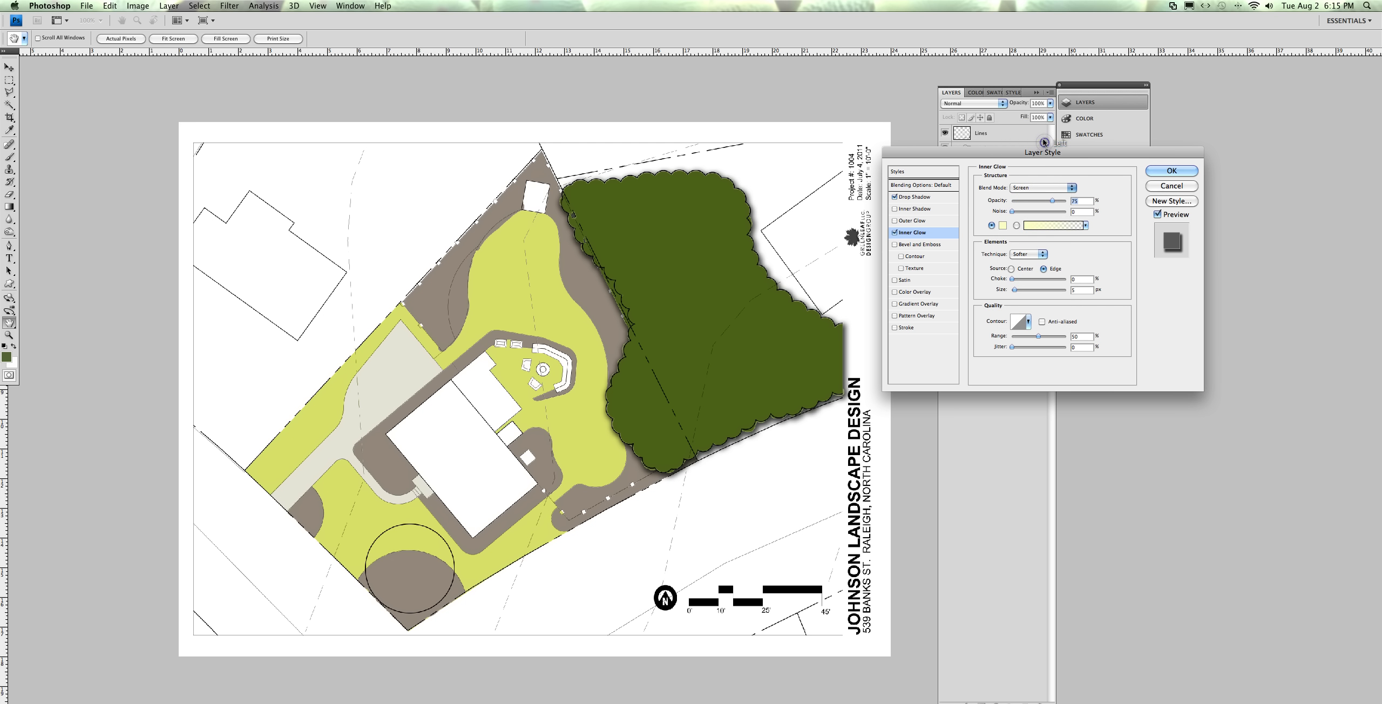
pyautogui.click(1072, 188)
pyautogui.click(1022, 179)
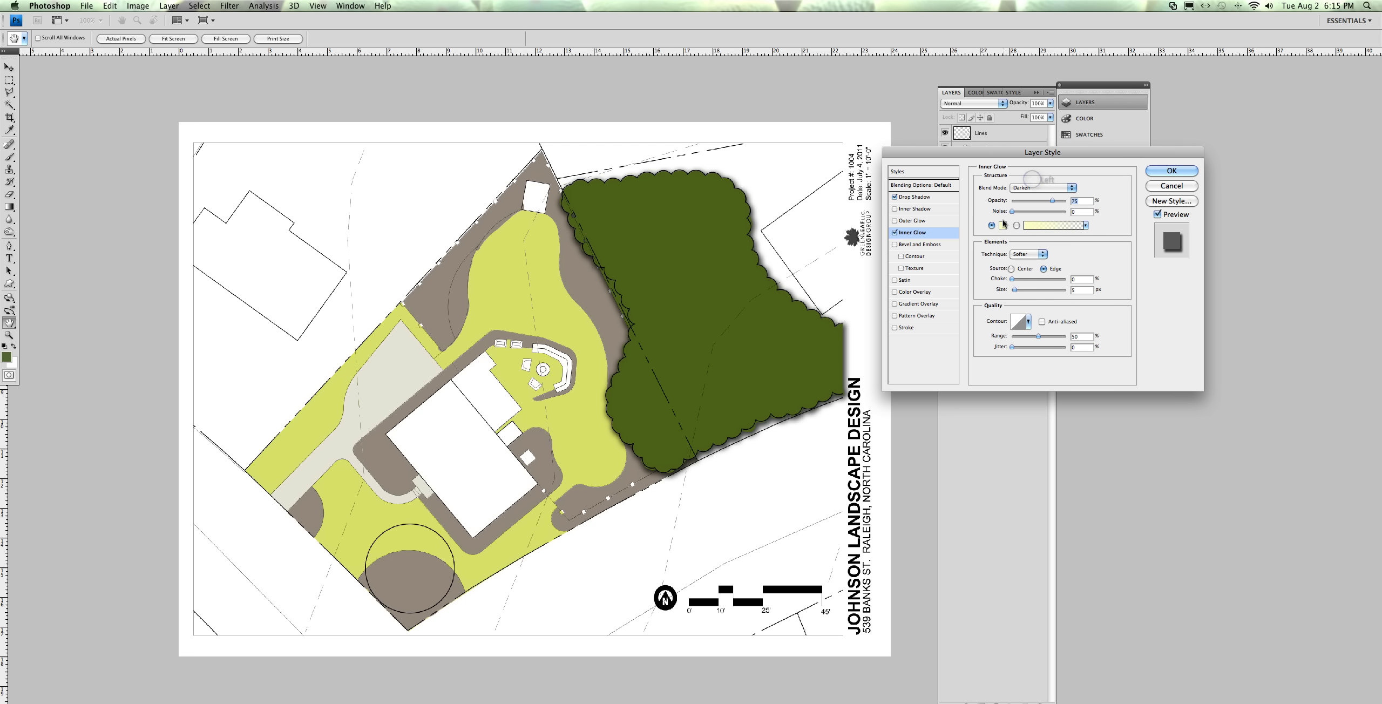
pyautogui.moveTo(1014, 212); pyautogui.dragTo(1031, 213)
# Set the glow colour to a darker sampled canopy green, Choke 56% and Size 117 px
pyautogui.click(1003, 227)
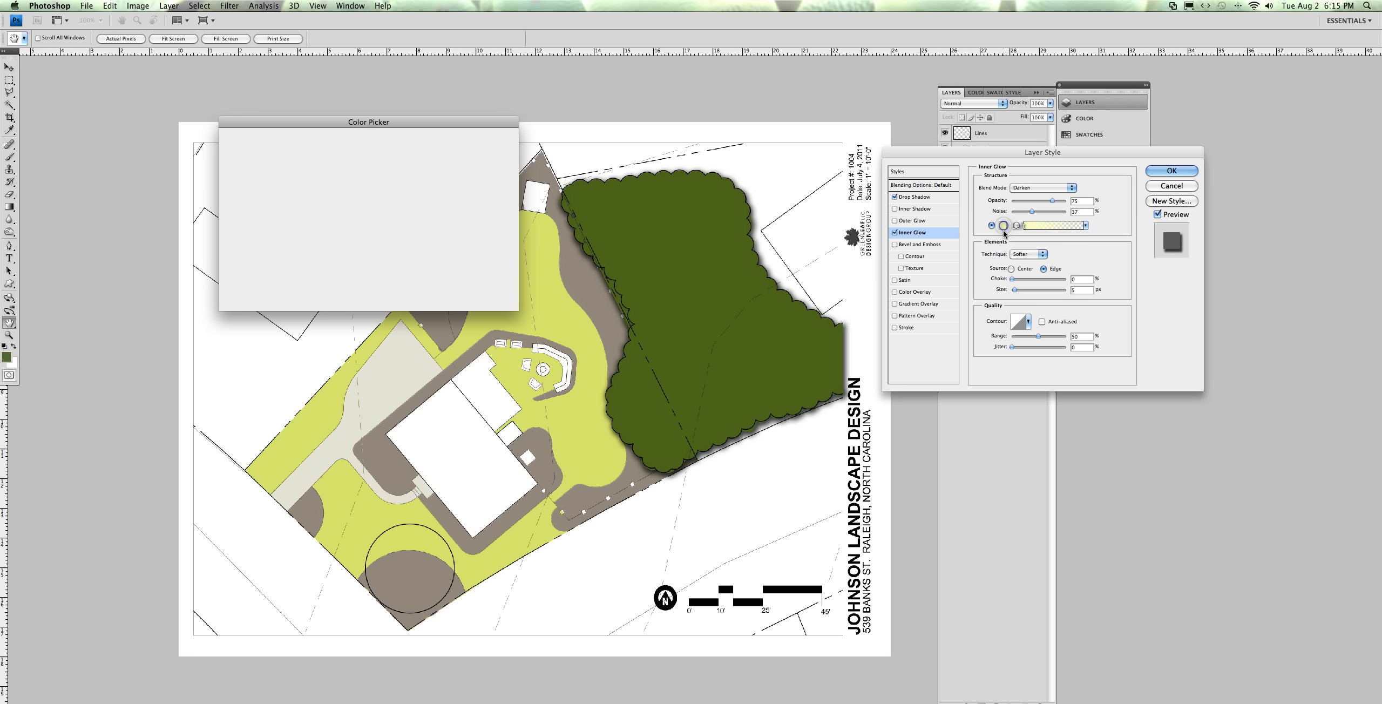
pyautogui.click(660, 245)
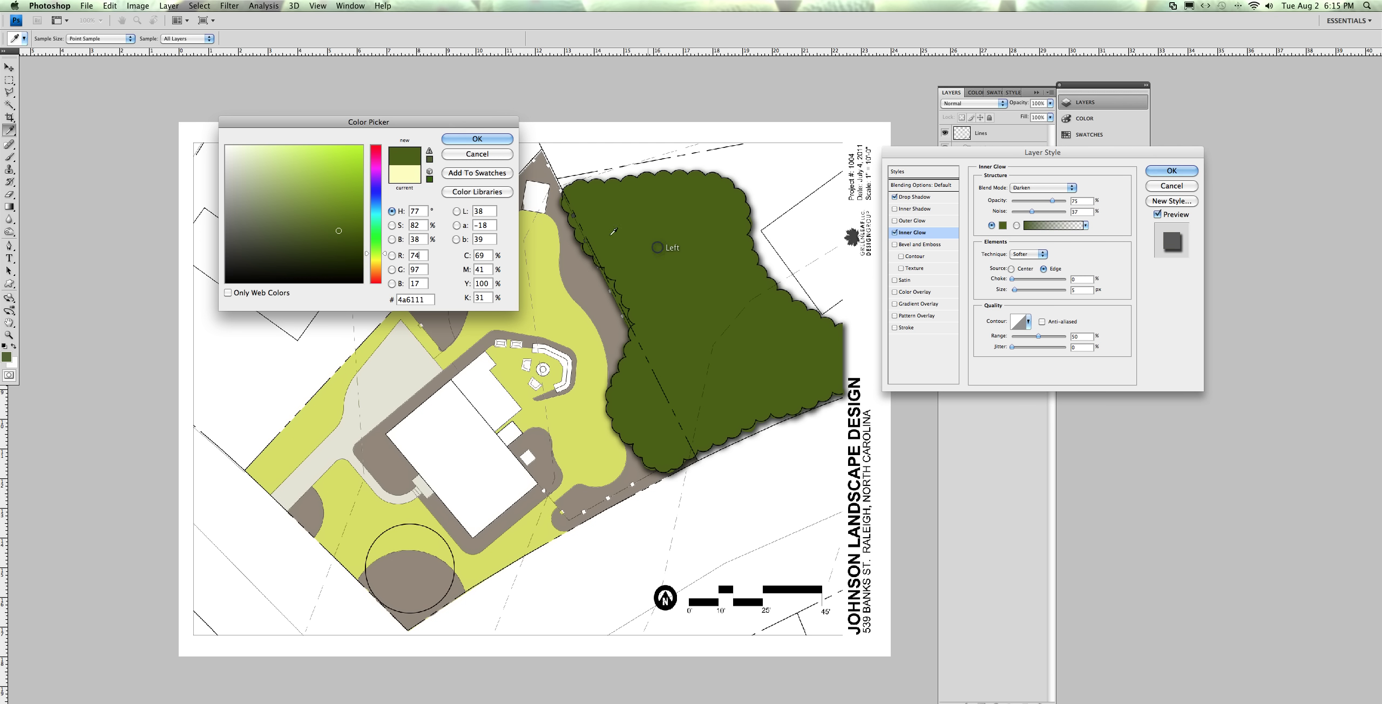
pyautogui.click(338, 235)
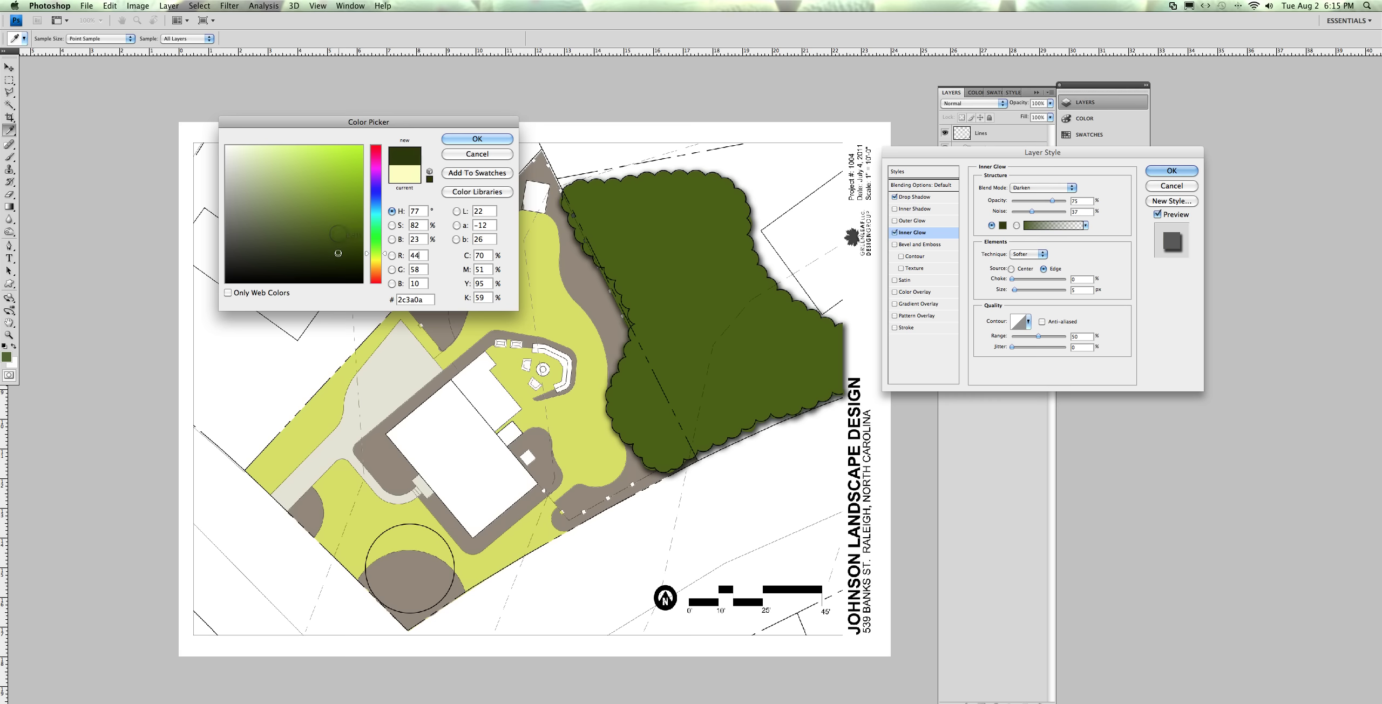
pyautogui.click(454, 138)
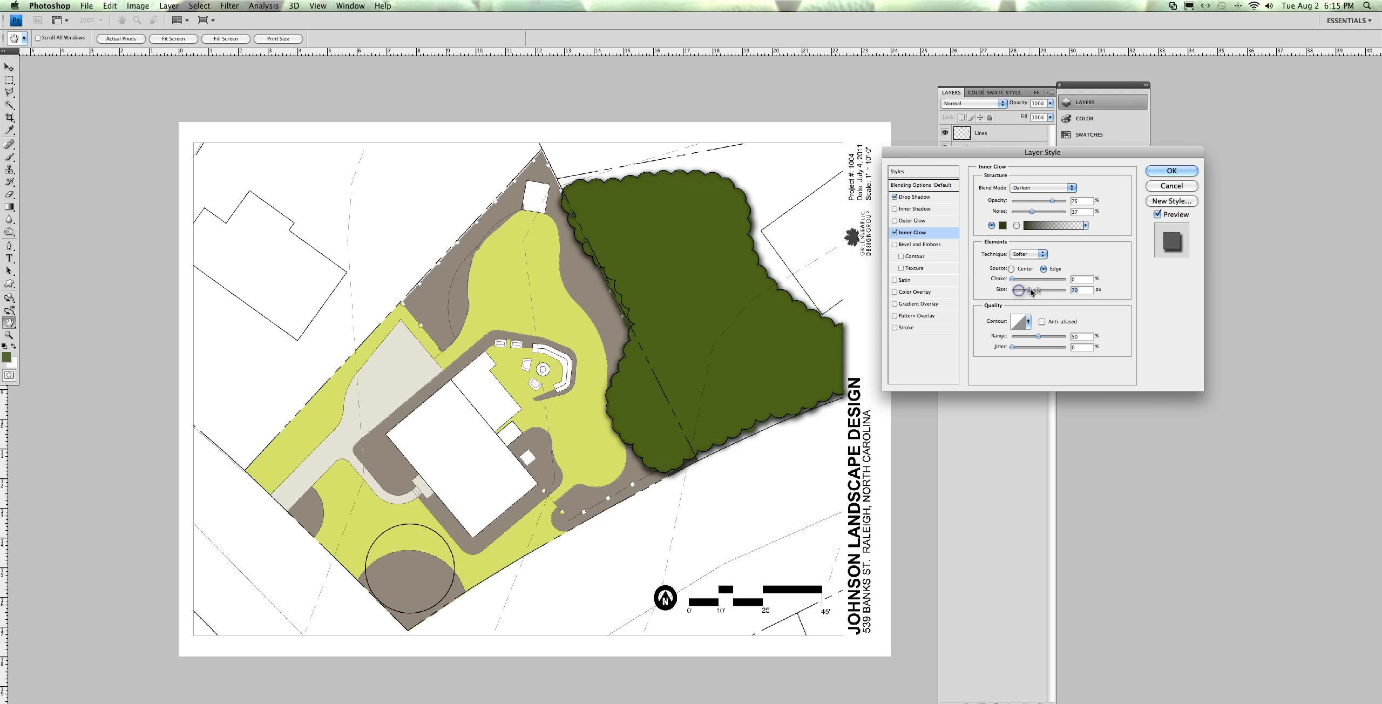
pyautogui.moveTo(1013, 278)
pyautogui.mouseDown()
pyautogui.moveTo(1033, 280)
pyautogui.moveTo(1020, 290)
pyautogui.mouseUp()
pyautogui.moveTo(1020, 290); pyautogui.dragTo(1034, 290)
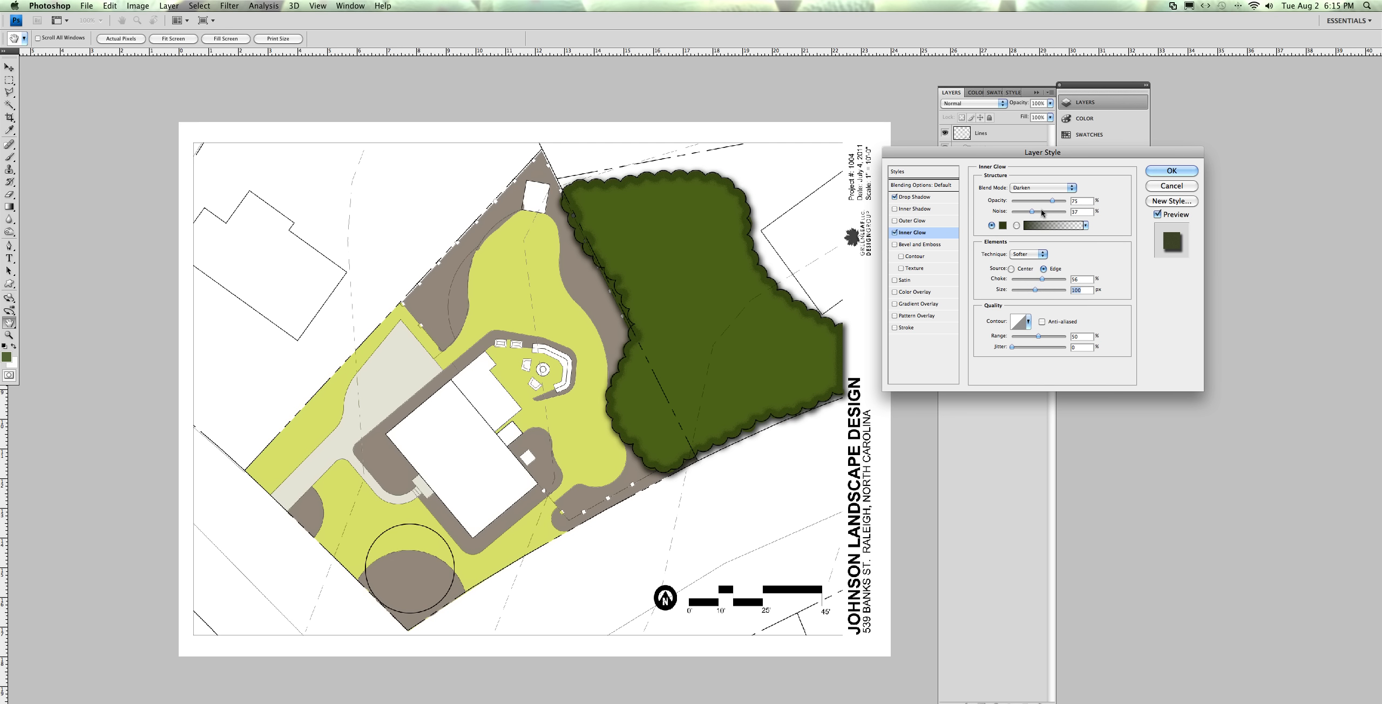
pyautogui.click(1038, 289)
# Adjust the inner glow, settling noise at 18% and reducing size and choke
pyautogui.moveTo(1038, 290); pyautogui.dragTo(1042, 290)
pyautogui.moveTo(1031, 212)
pyautogui.mouseDown()
pyautogui.moveTo(1049, 201)
pyautogui.moveTo(1025, 202)
pyautogui.mouseUp()
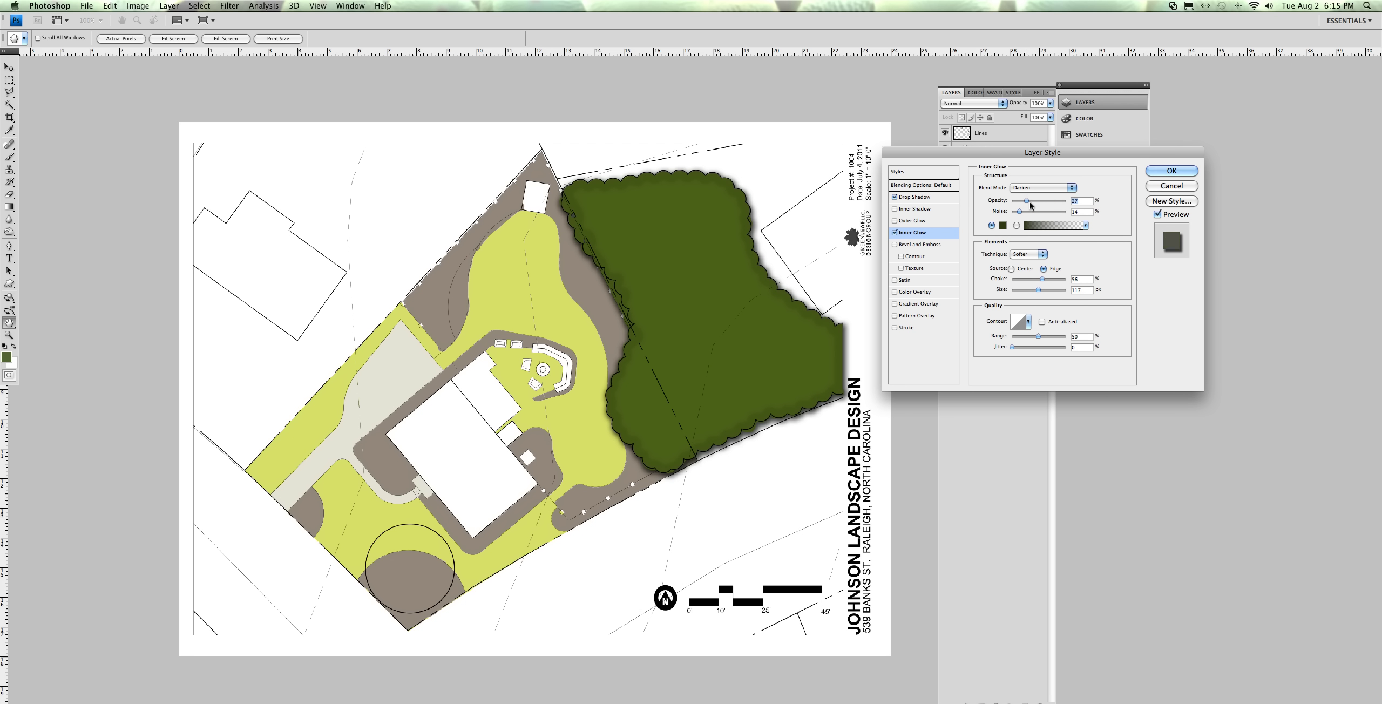
pyautogui.click(1037, 290)
pyautogui.moveTo(1038, 290)
pyautogui.mouseDown()
pyautogui.moveTo(1024, 275)
pyautogui.moveTo(1039, 278)
pyautogui.moveTo(1021, 290)
pyautogui.moveTo(1048, 276)
pyautogui.mouseUp()
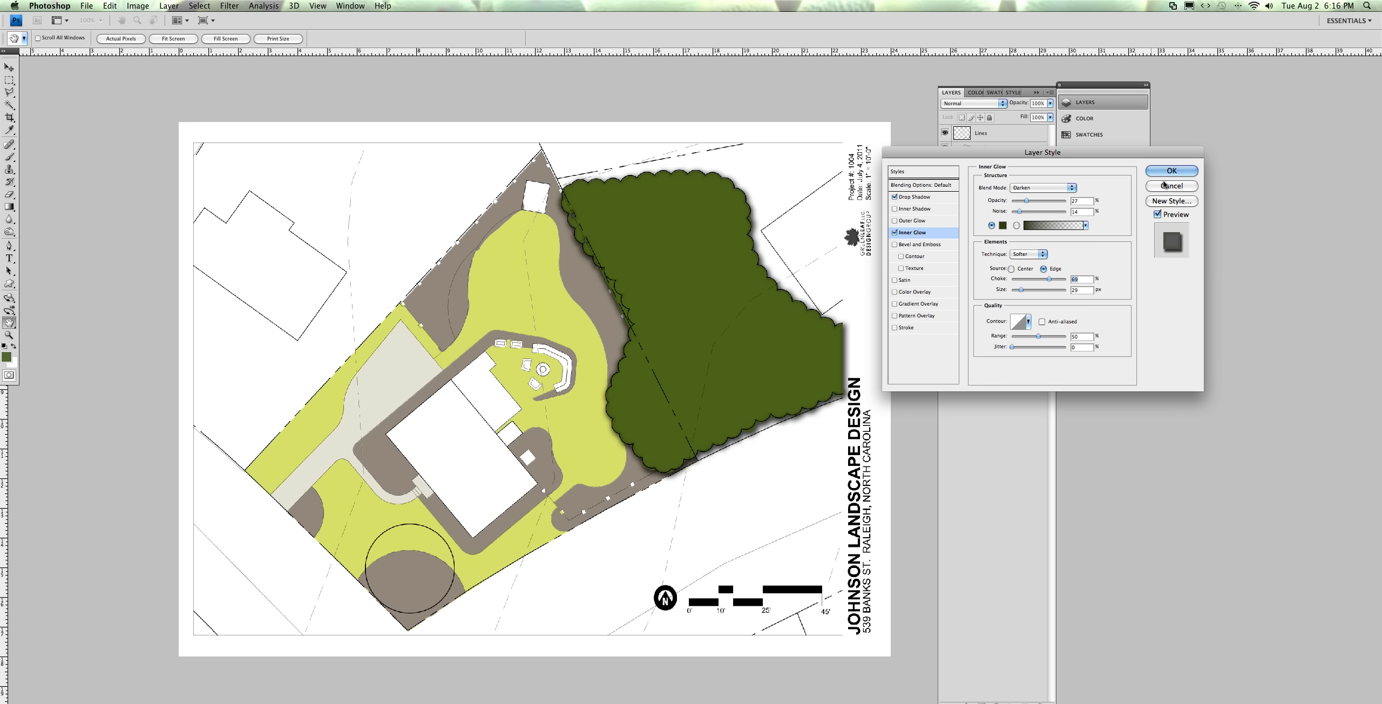
pyautogui.moveTo(1019, 212); pyautogui.dragTo(1020, 212)
# Change the glow colour to a darker olive, set Size to 70 px, and apply the effects
pyautogui.click(1002, 225)
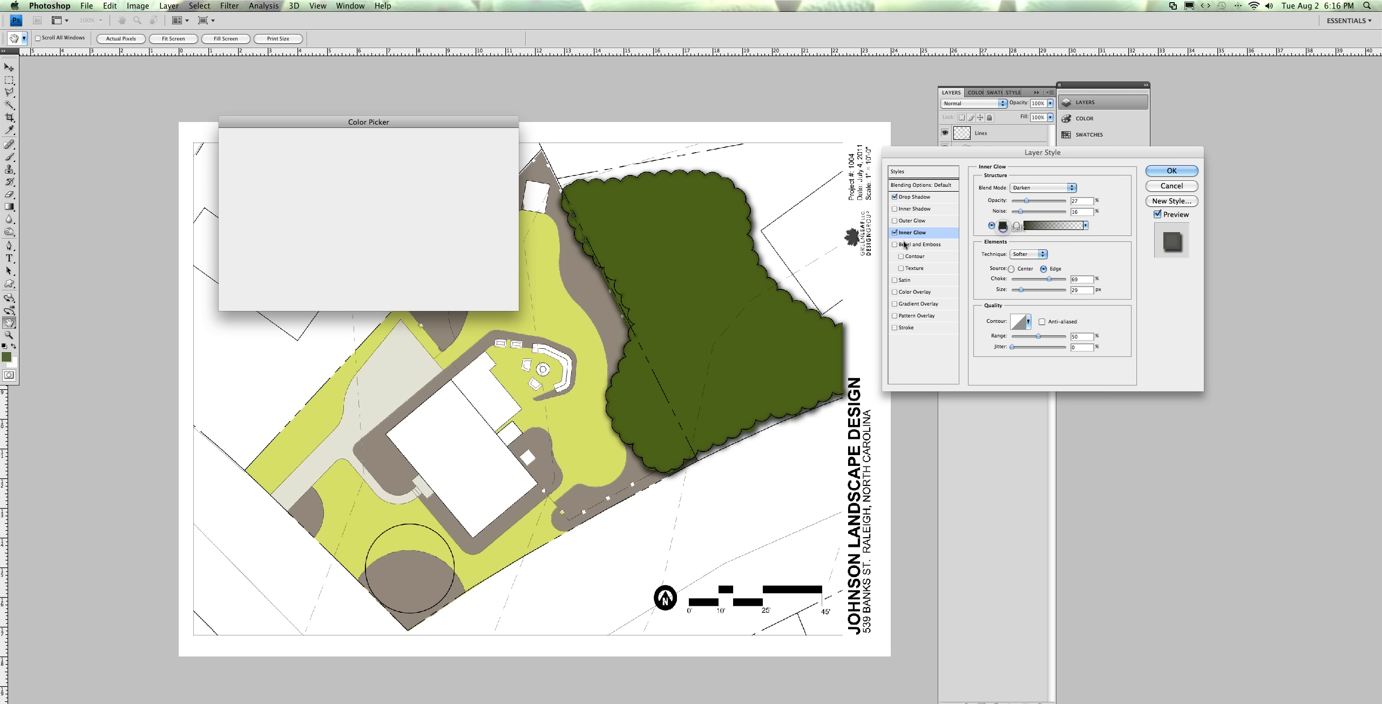
pyautogui.click(338, 249)
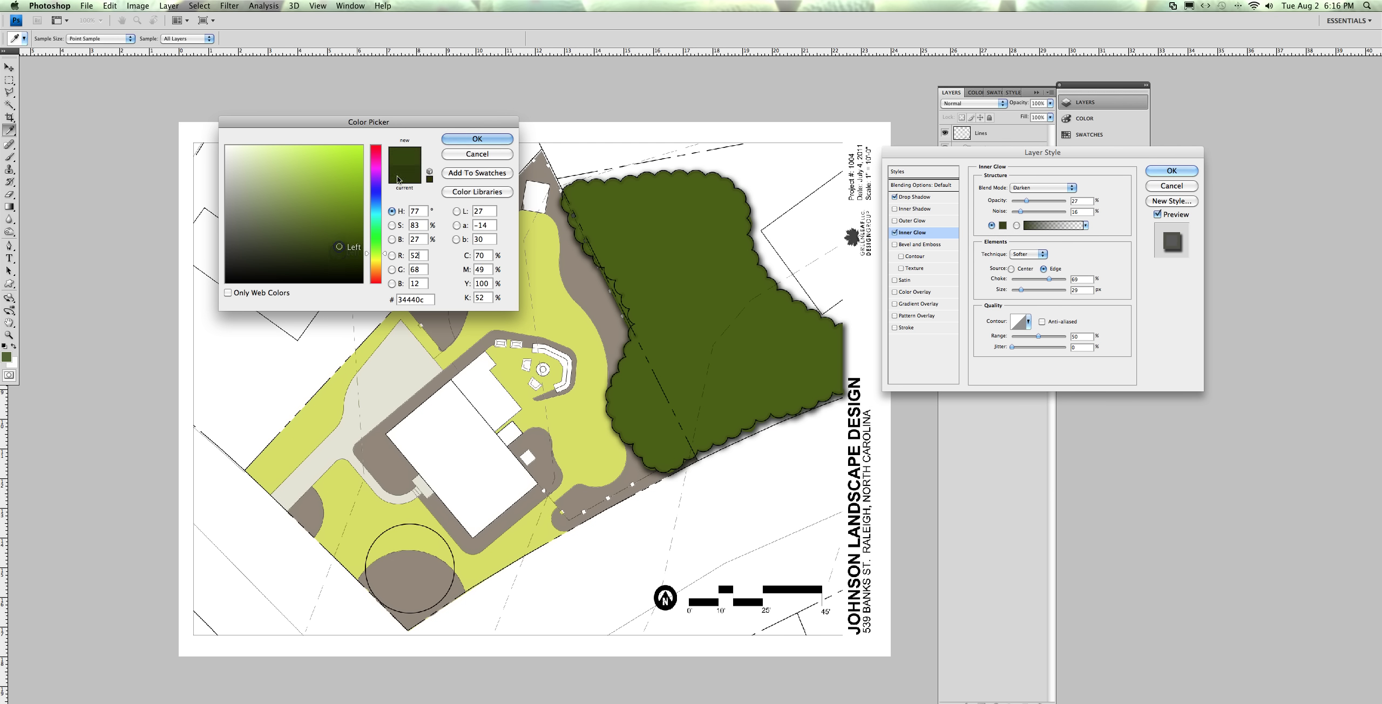
pyautogui.click(478, 139)
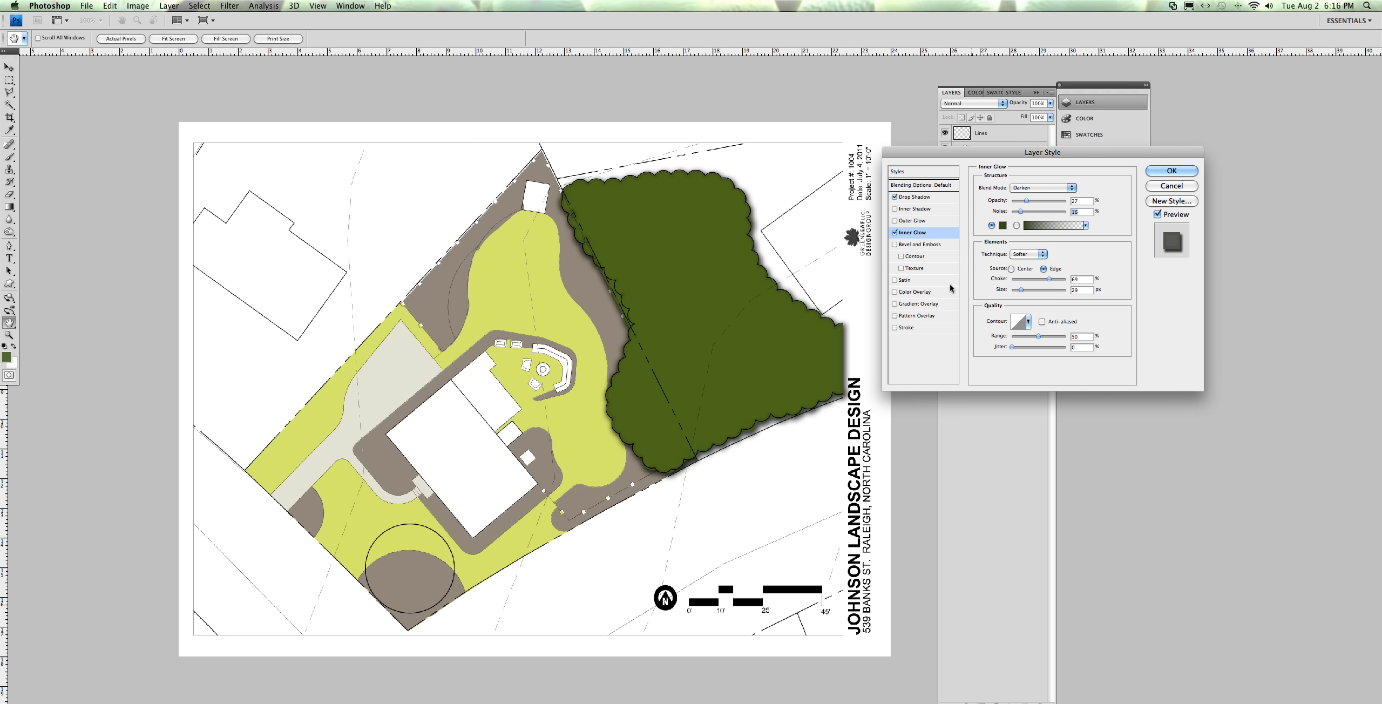
pyautogui.moveTo(1021, 288); pyautogui.dragTo(1029, 290)
pyautogui.click(1172, 171)
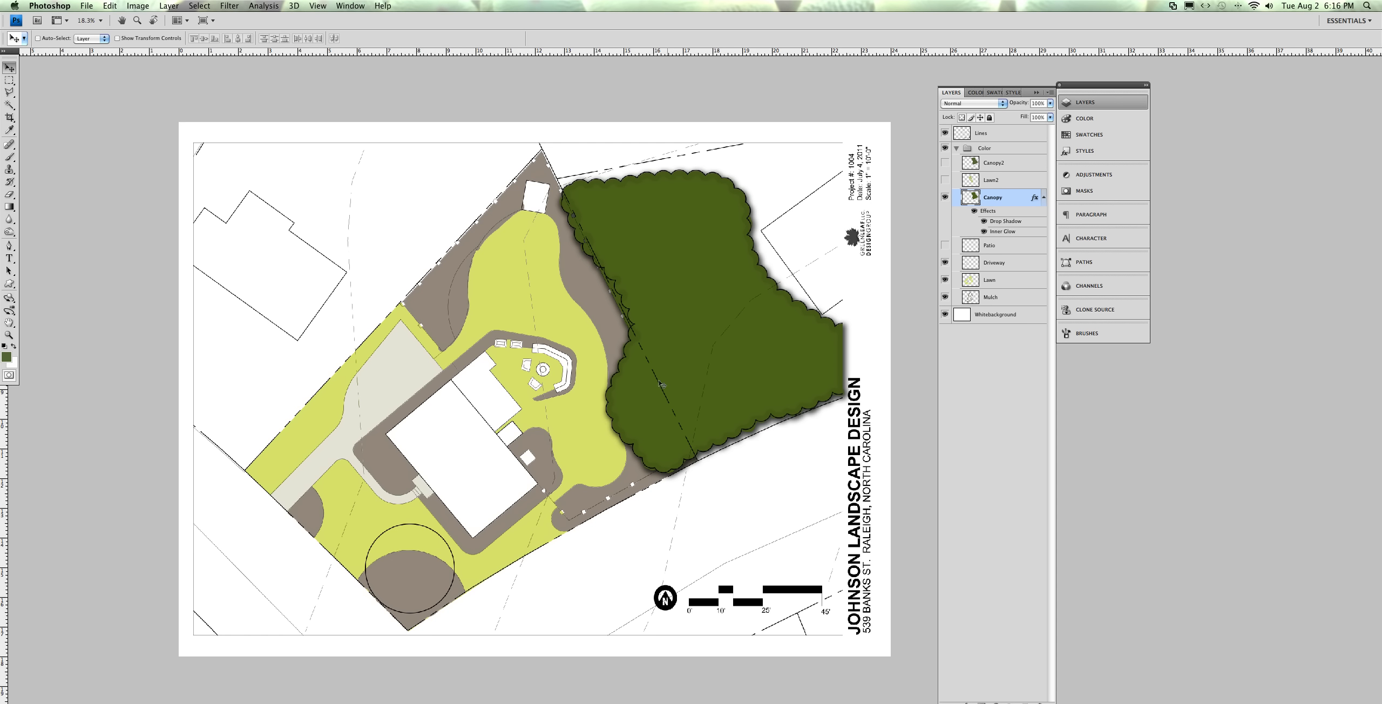
# Check the current foreground green in the Color Picker, keeping it unchanged
pyautogui.moveTo(663, 380); pyautogui.dragTo(661, 407)
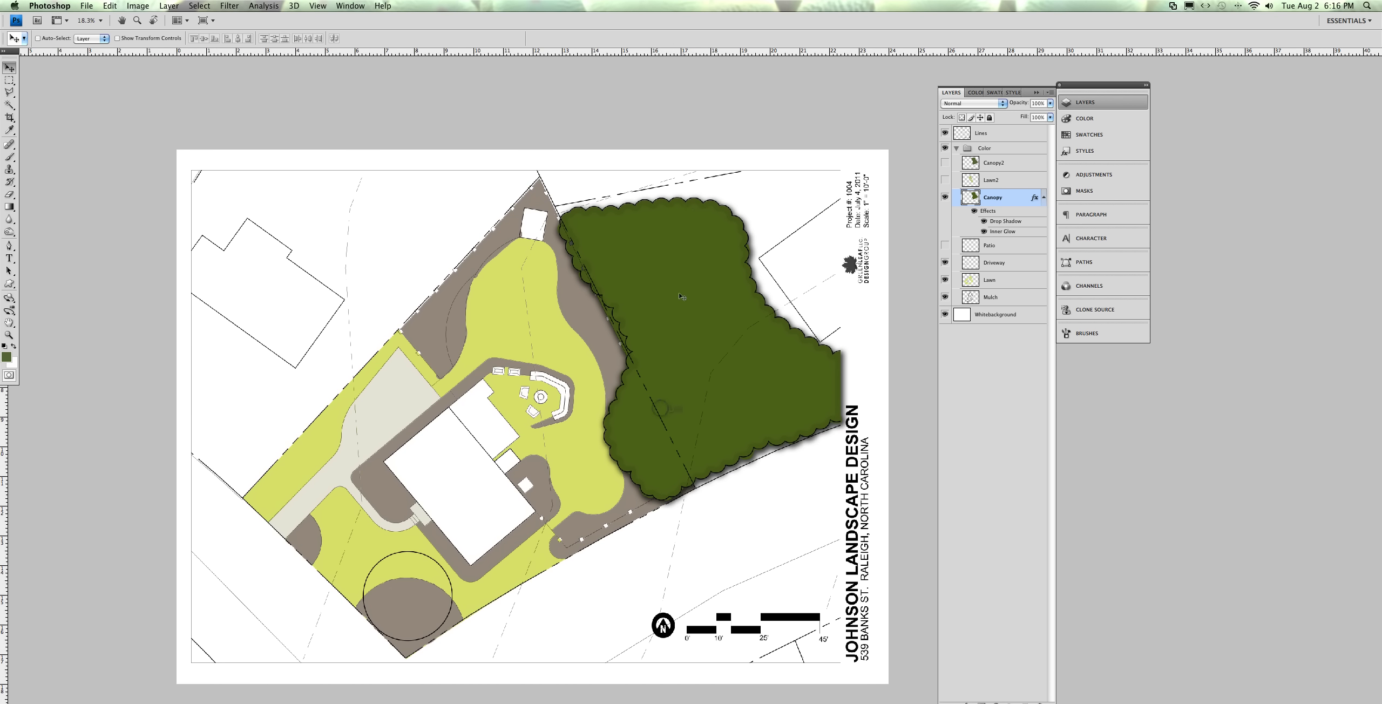
pyautogui.click(7, 358)
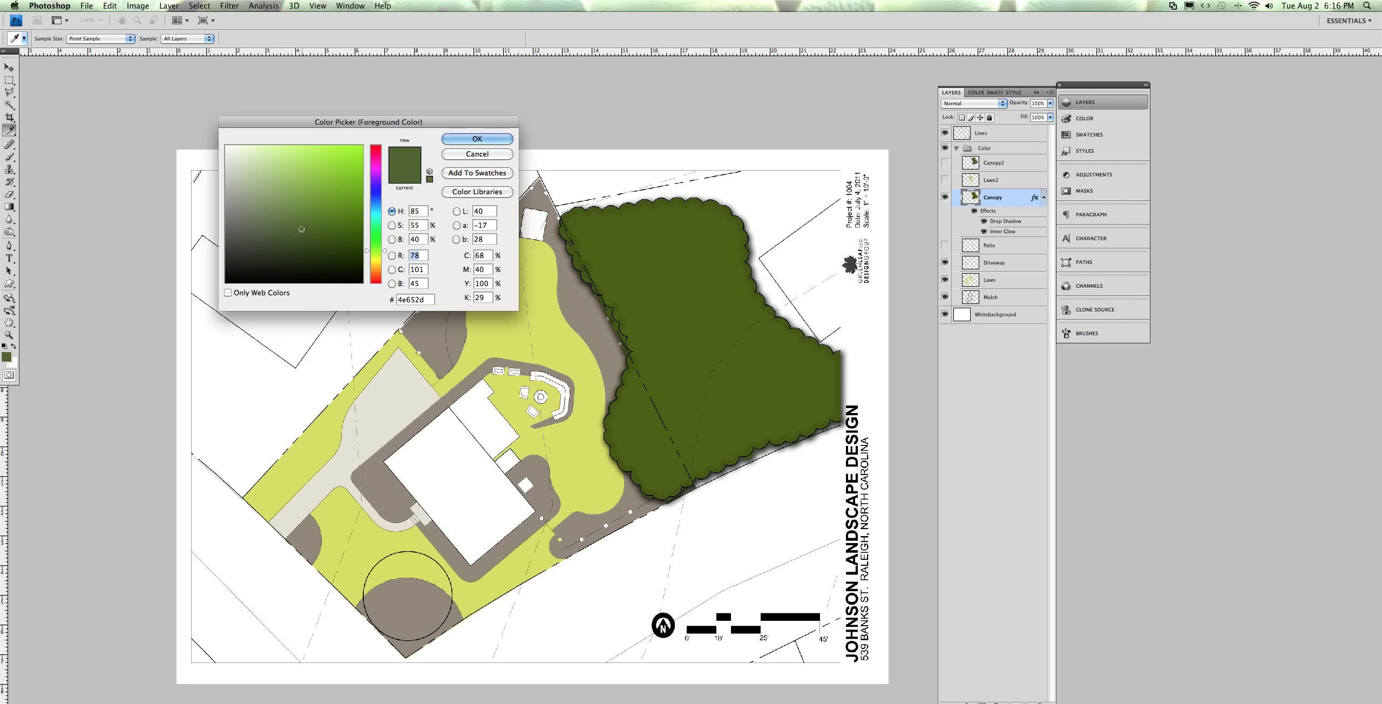
pyautogui.click(471, 137)
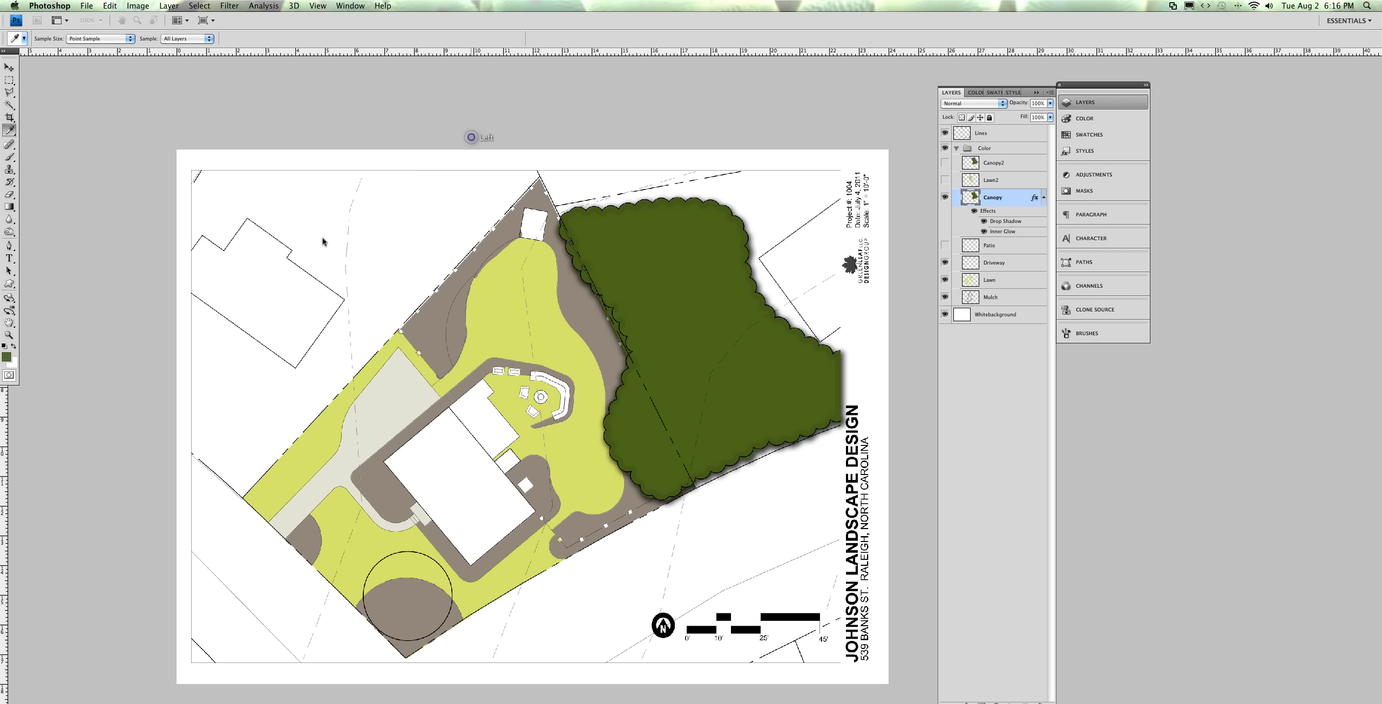
pyautogui.press('v')
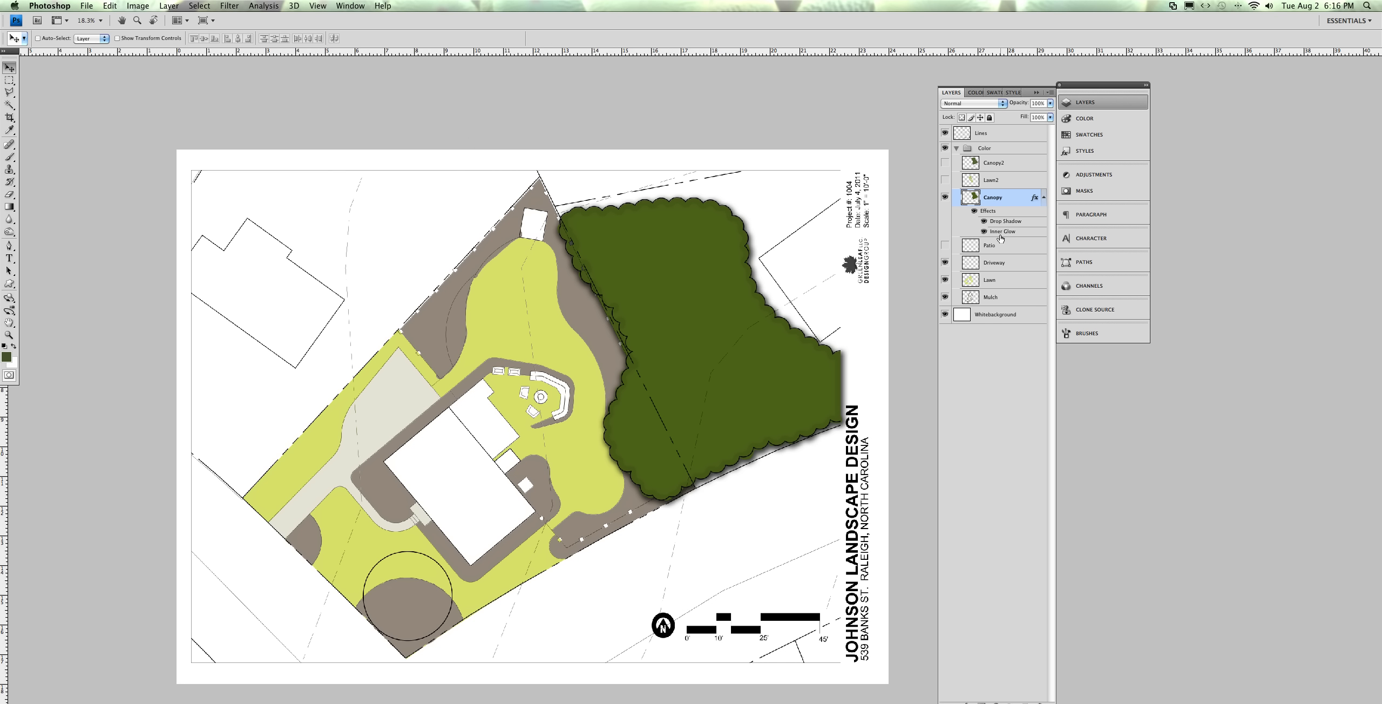
# Turn off Canopy's Inner Glow and add a new empty Layer 1 above Canopy
pyautogui.click(1014, 199)
pyautogui.doubleClick(1014, 199)
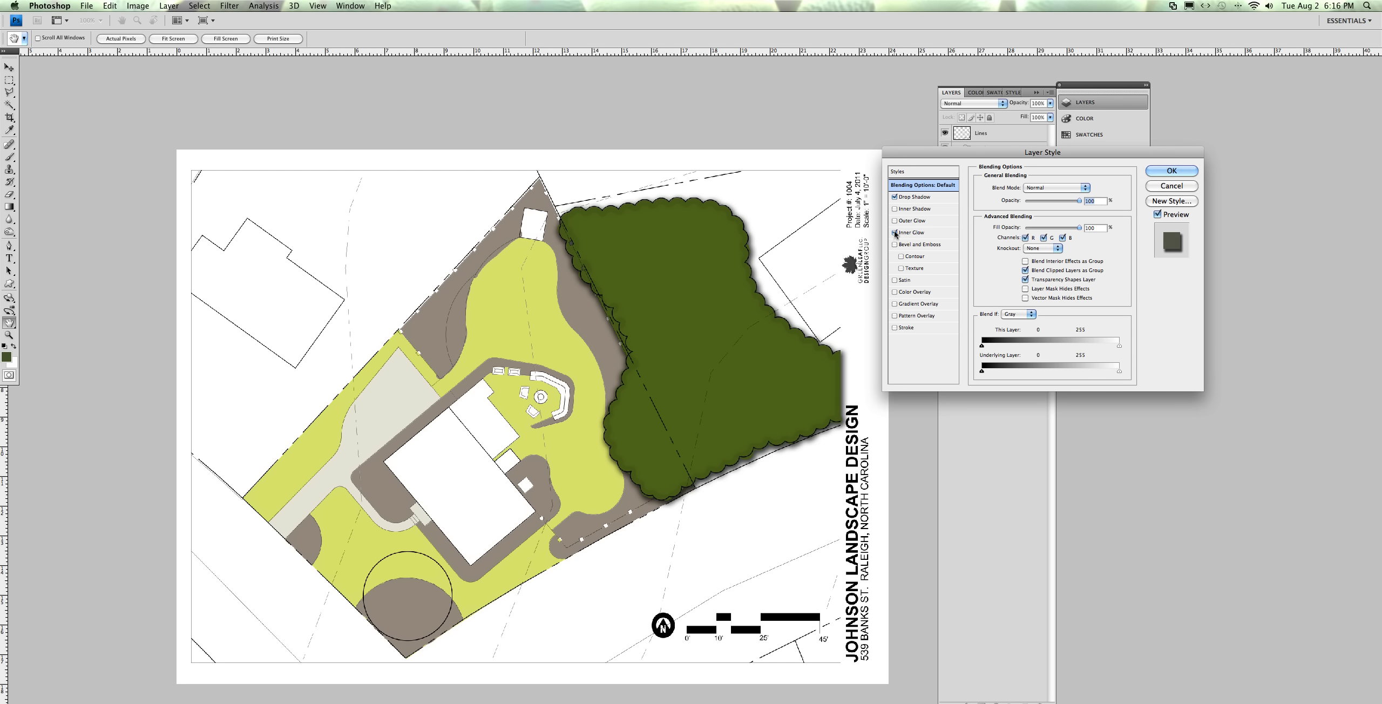
pyautogui.click(895, 233)
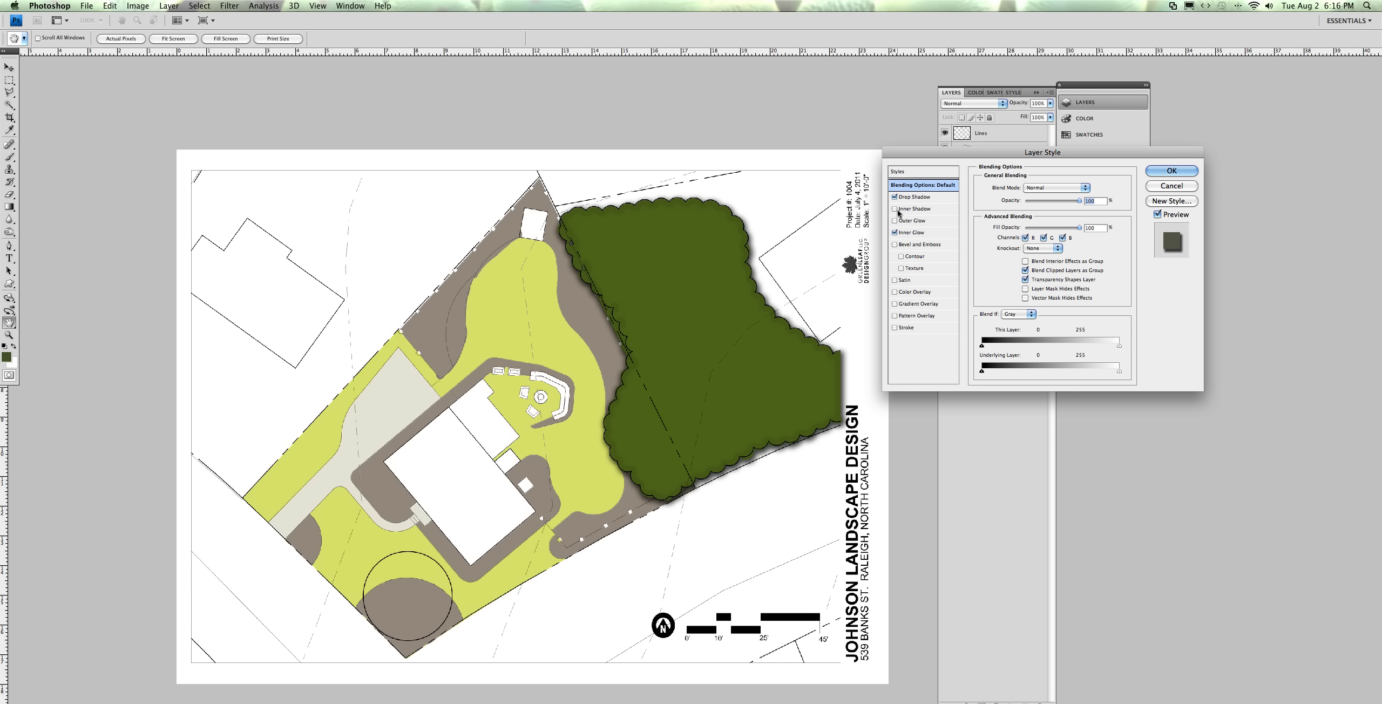
pyautogui.click(1172, 172)
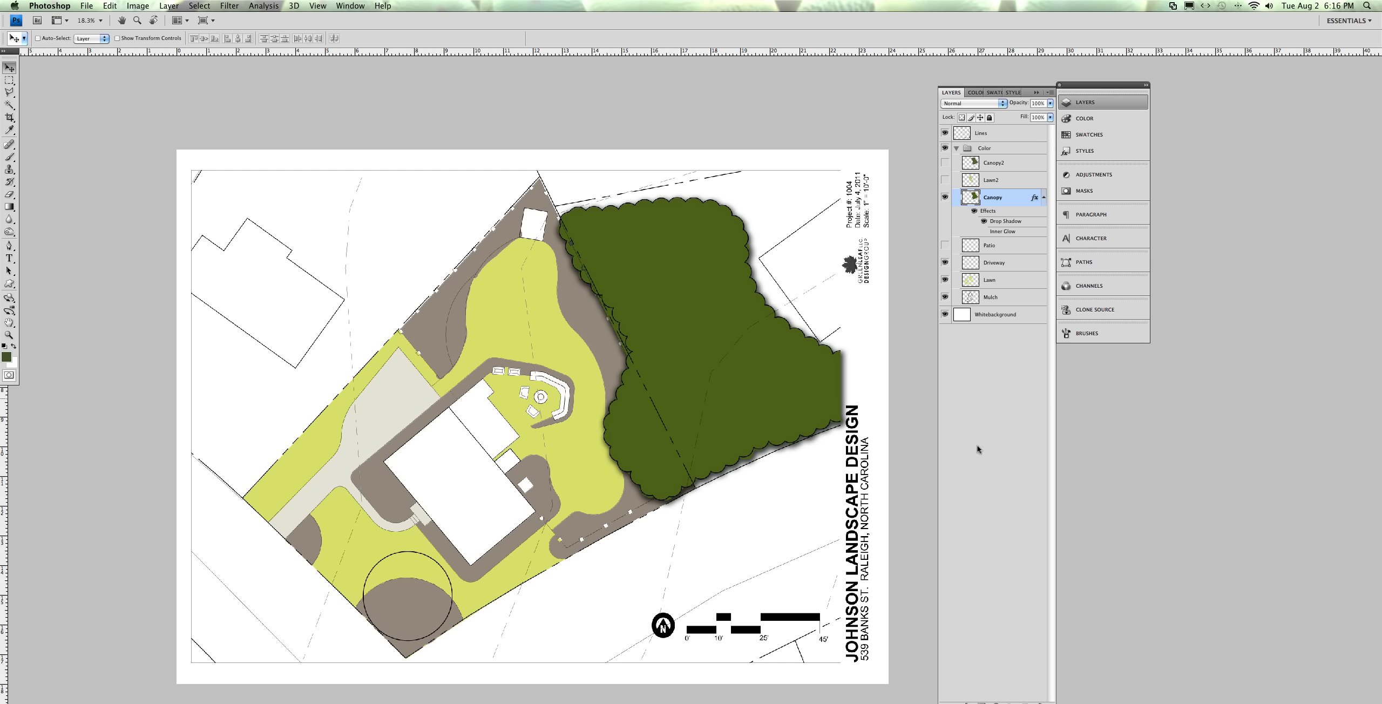
pyautogui.click(1021, 701)
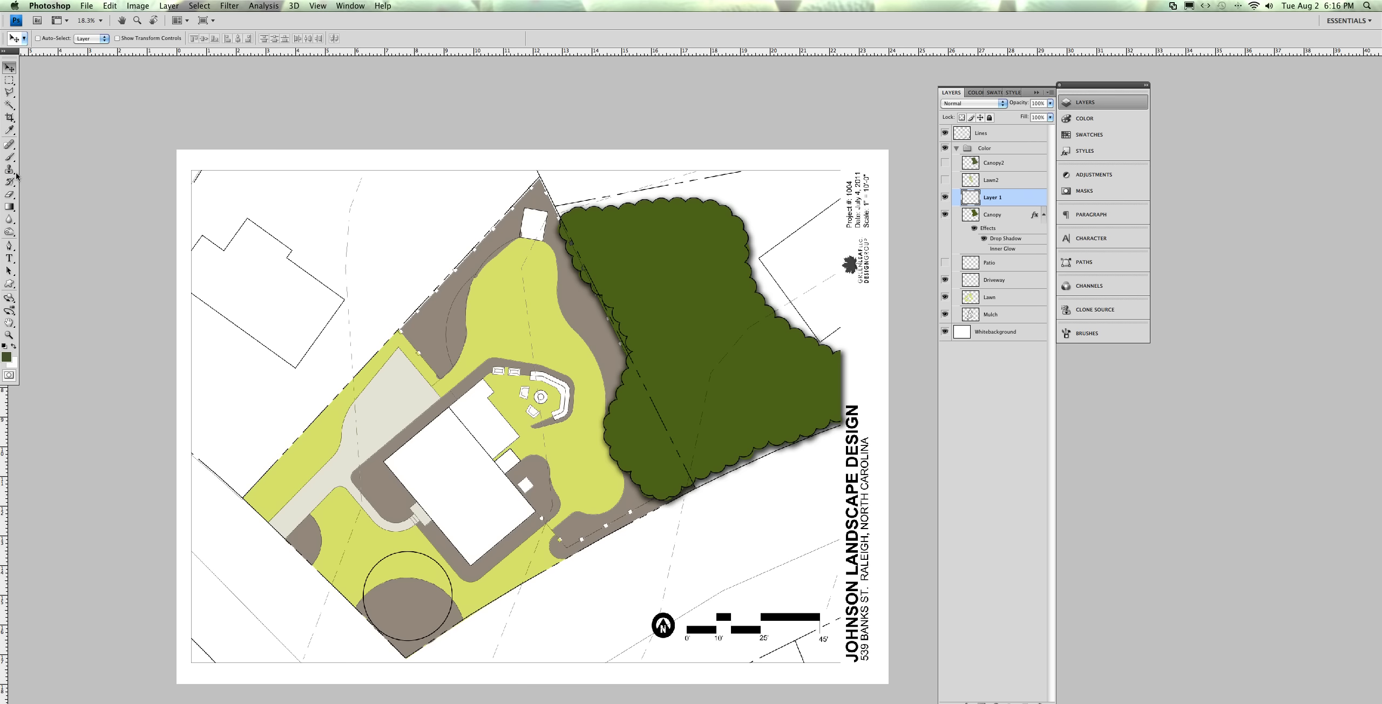
# Switch to the Brush tool and pick the scattered brush tip 14
pyautogui.click(9, 157)
pyautogui.click(69, 39)
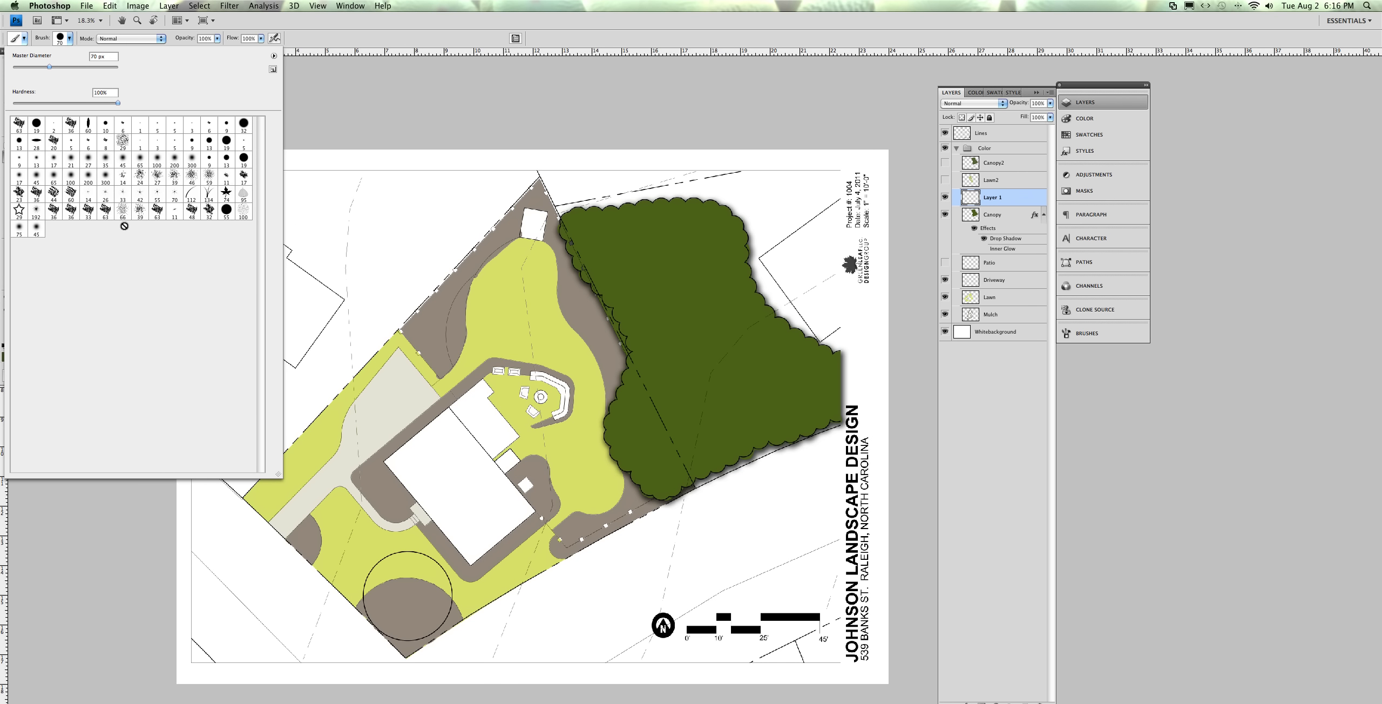
pyautogui.doubleClick(122, 176)
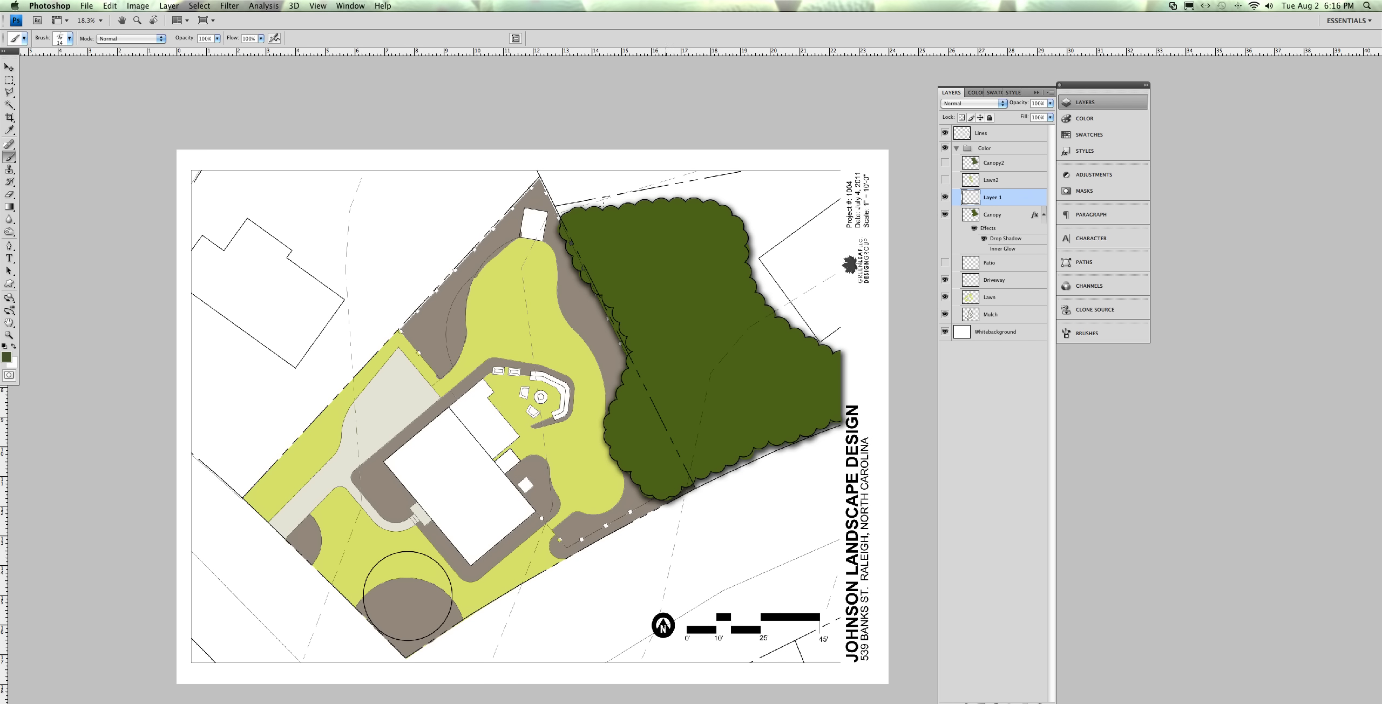
# Enable Scattering, Shape Dynamics and Wet Edges in the Brushes panel
pyautogui.click(1113, 326)
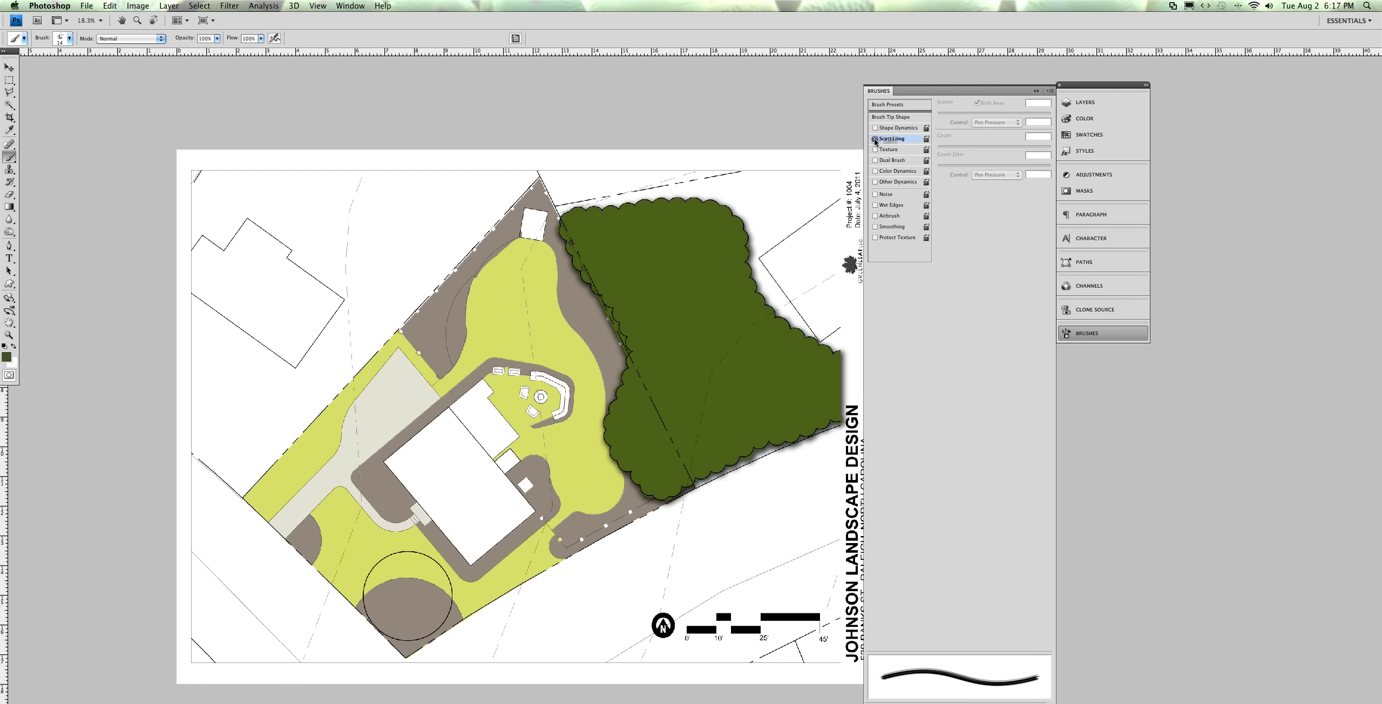
pyautogui.click(875, 140)
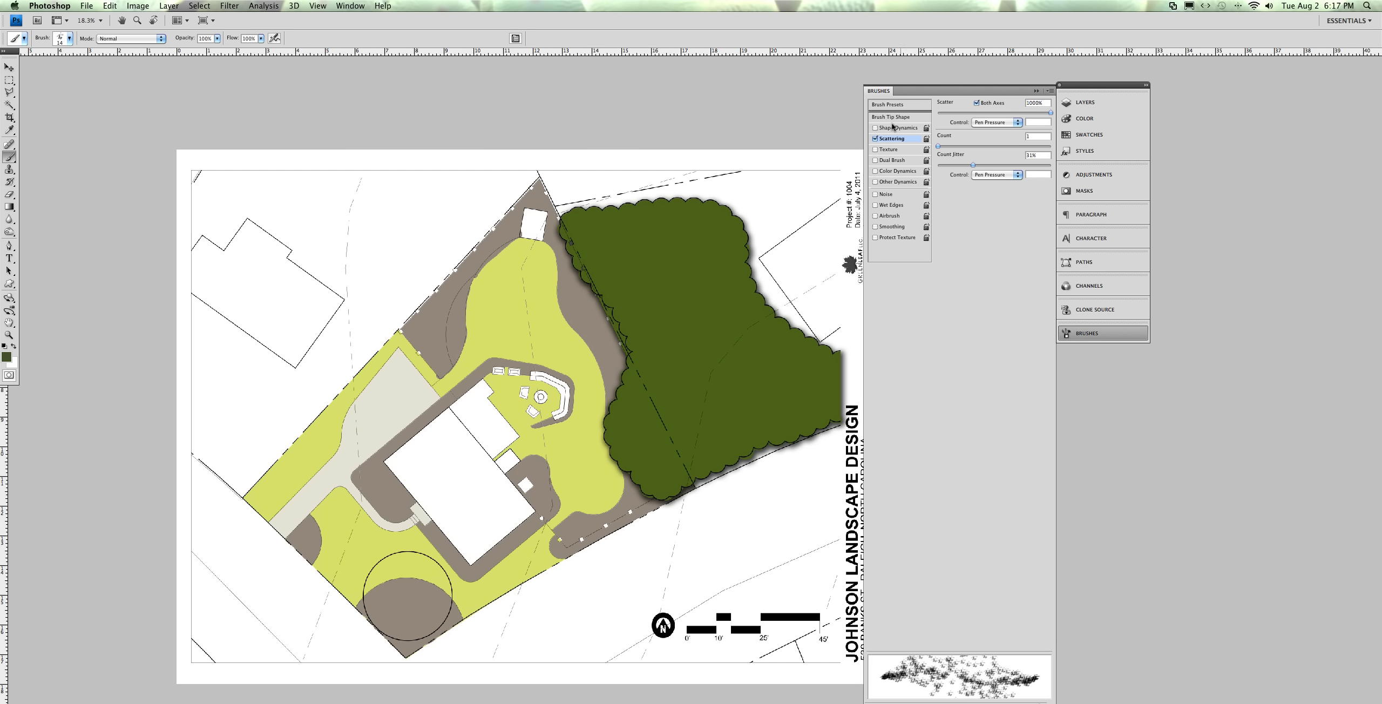
pyautogui.click(874, 128)
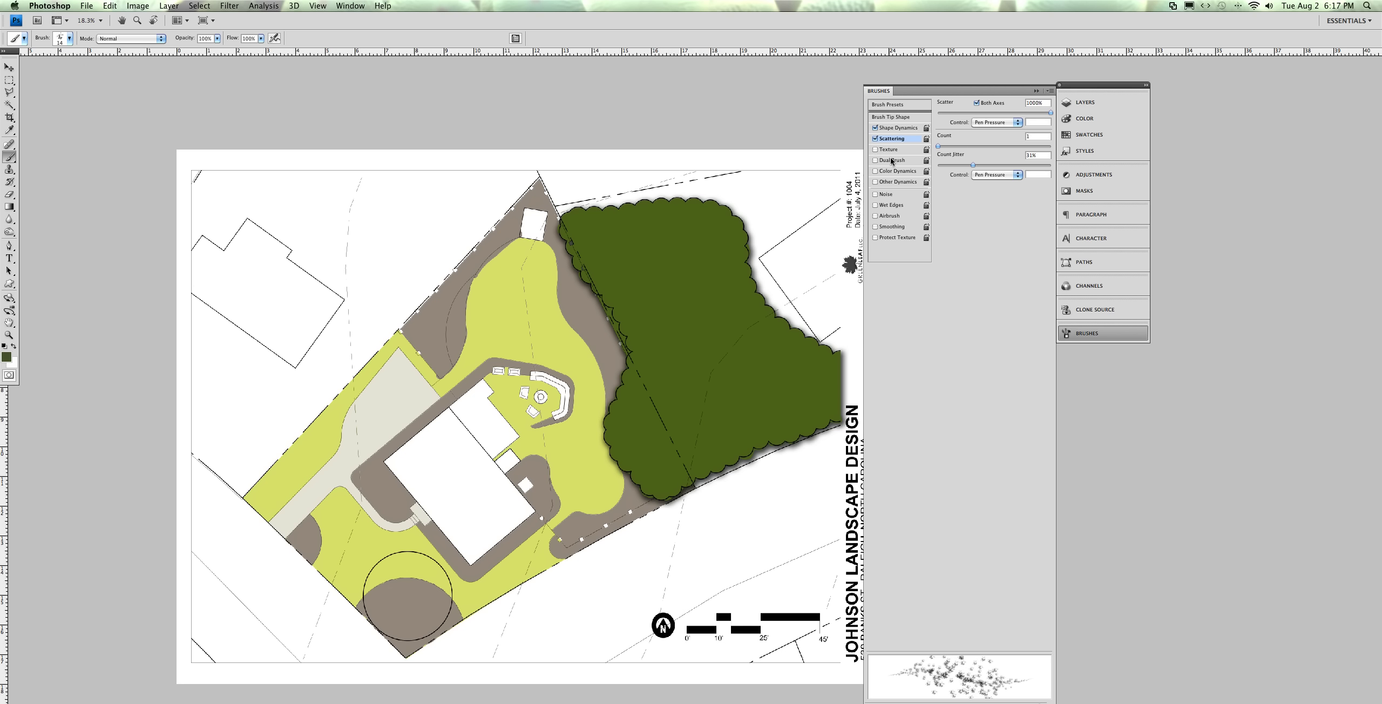
pyautogui.click(875, 195)
pyautogui.click(875, 204)
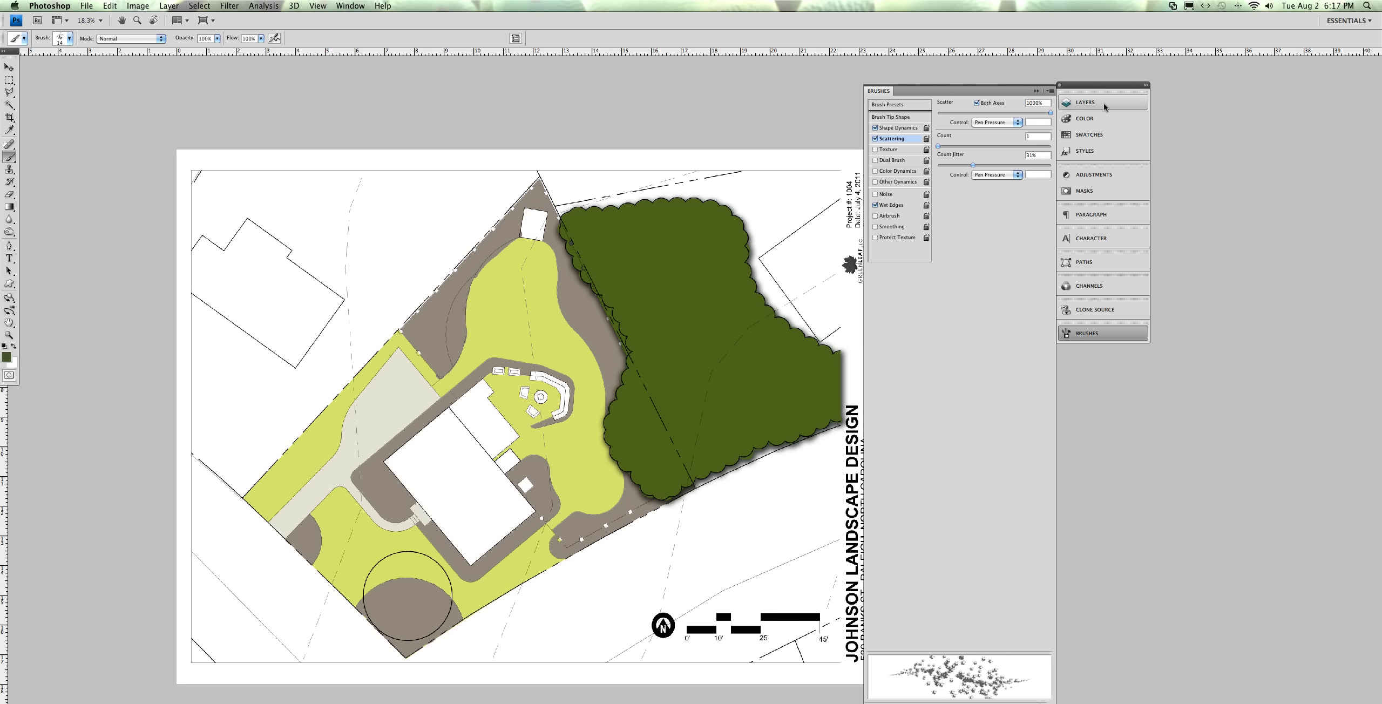
pyautogui.click(1088, 102)
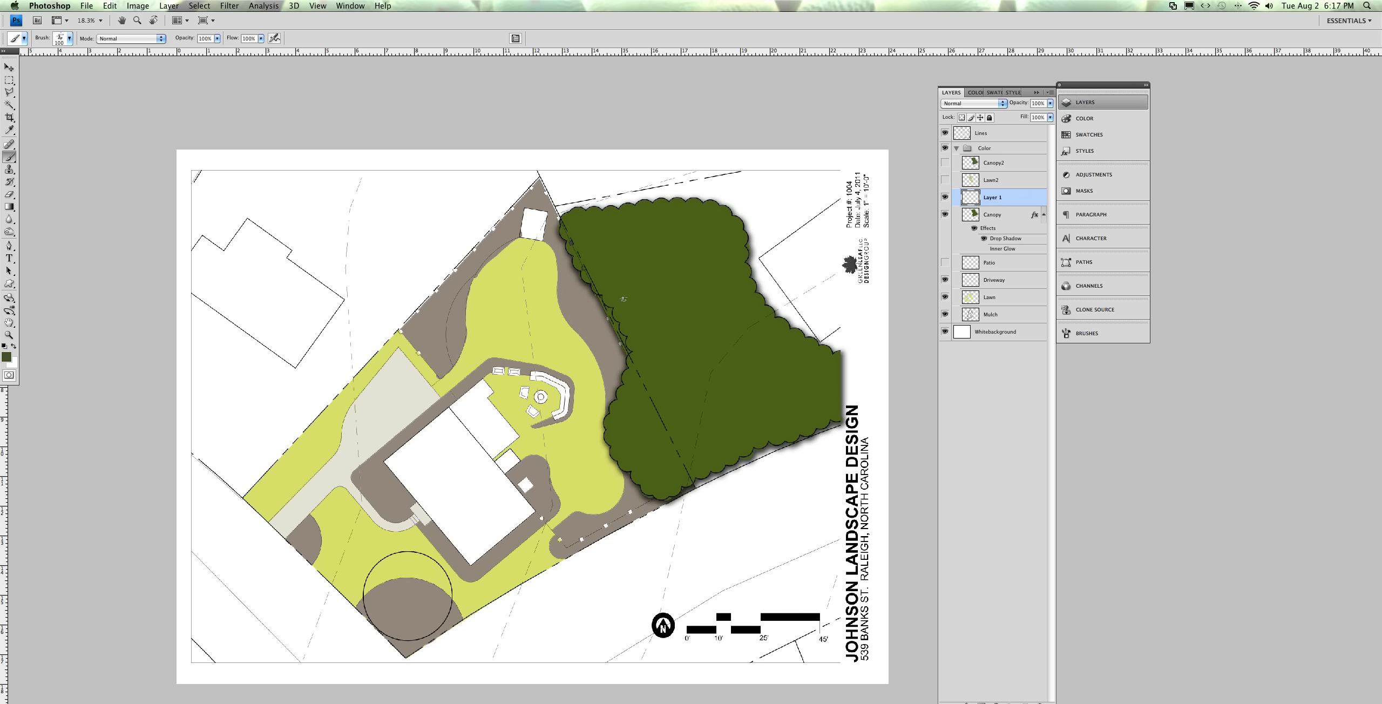
# Shrink the brush to 35 px and dab texture along the canopy's left, bottom and upper-left edges
pyautogui.click(627, 301)
pyautogui.press('[')
pyautogui.press('[')
pyautogui.press('[')
pyautogui.click(652, 331)
pyautogui.click(631, 346)
pyautogui.click(639, 358)
pyautogui.click(632, 376)
pyautogui.click(630, 388)
pyautogui.click(630, 406)
pyautogui.click(625, 419)
pyautogui.click(660, 475)
pyautogui.click(624, 256)
pyautogui.click(591, 244)
pyautogui.click(604, 289)
pyautogui.click(579, 246)
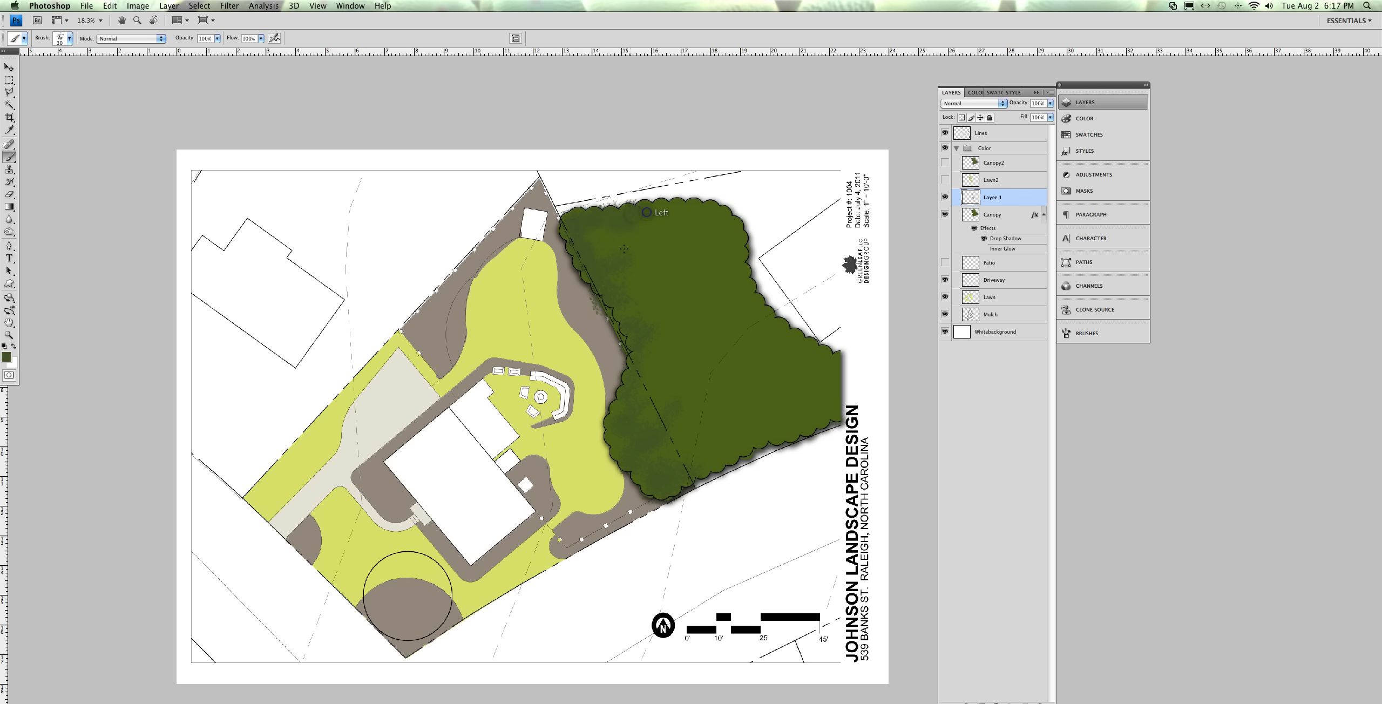
# Dab texture across the canopy's middle, lower half, right side and top
pyautogui.click(661, 318)
pyautogui.click(647, 359)
pyautogui.click(654, 405)
pyautogui.click(633, 414)
pyautogui.click(690, 420)
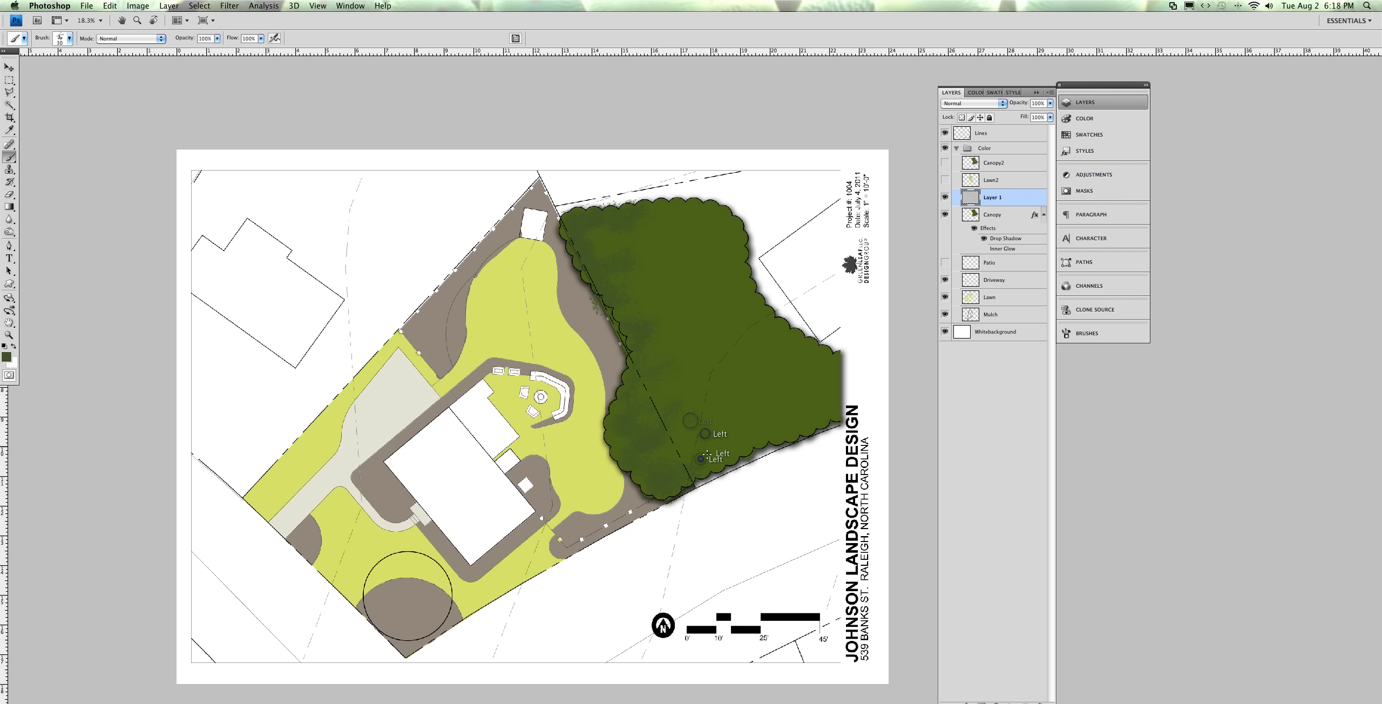
pyautogui.click(721, 458)
pyautogui.click(718, 443)
pyautogui.click(740, 426)
pyautogui.click(733, 403)
pyautogui.click(762, 419)
pyautogui.click(749, 373)
pyautogui.click(697, 224)
pyautogui.click(709, 221)
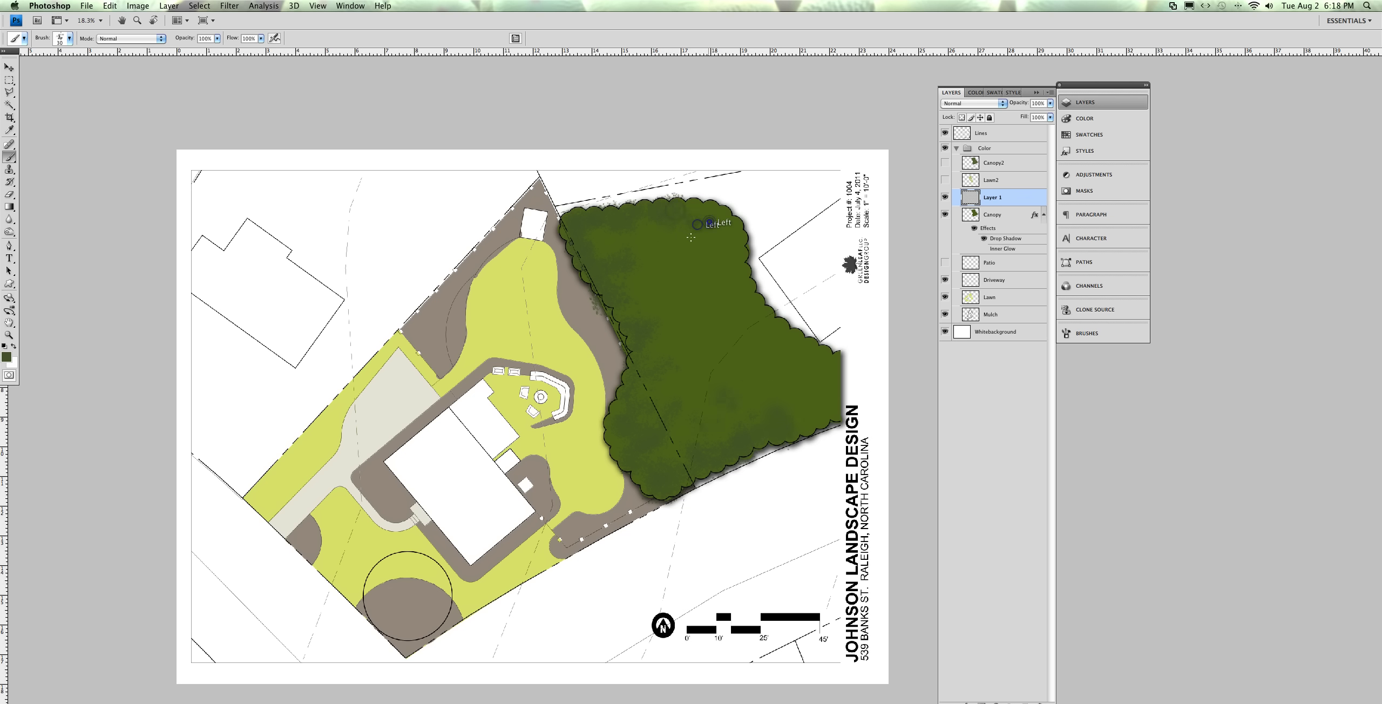
# Dab texture over the canopy's upper-left, middle, upper-right and right lobe
pyautogui.click(649, 247)
pyautogui.click(644, 274)
pyautogui.click(652, 274)
pyautogui.click(683, 332)
pyautogui.click(723, 306)
pyautogui.click(727, 240)
pyautogui.click(730, 274)
pyautogui.click(739, 285)
pyautogui.click(715, 382)
pyautogui.click(739, 399)
pyautogui.click(742, 408)
pyautogui.click(722, 393)
pyautogui.click(766, 378)
pyautogui.click(775, 352)
# Dab texture along the canopy's lower edges, left, centre and right edge
pyautogui.click(769, 425)
pyautogui.click(785, 451)
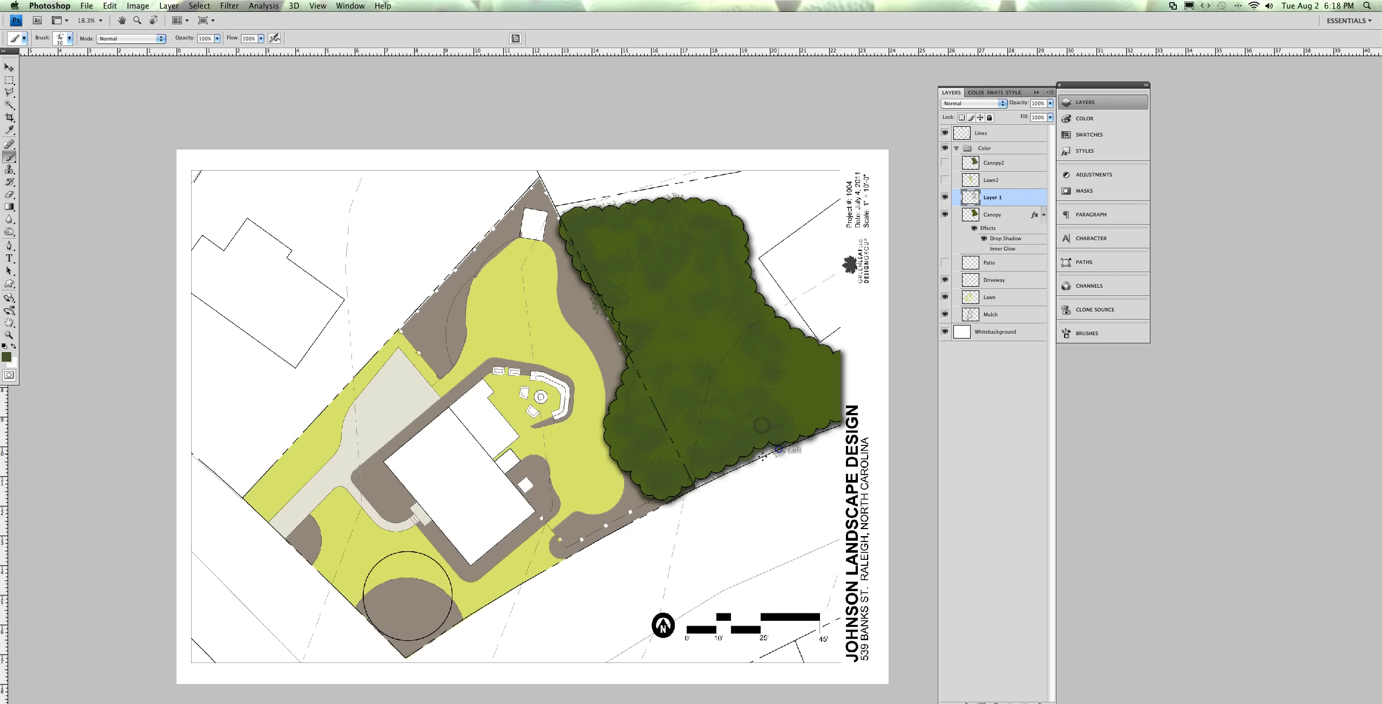
pyautogui.click(739, 446)
pyautogui.click(730, 460)
pyautogui.click(711, 475)
pyautogui.click(691, 488)
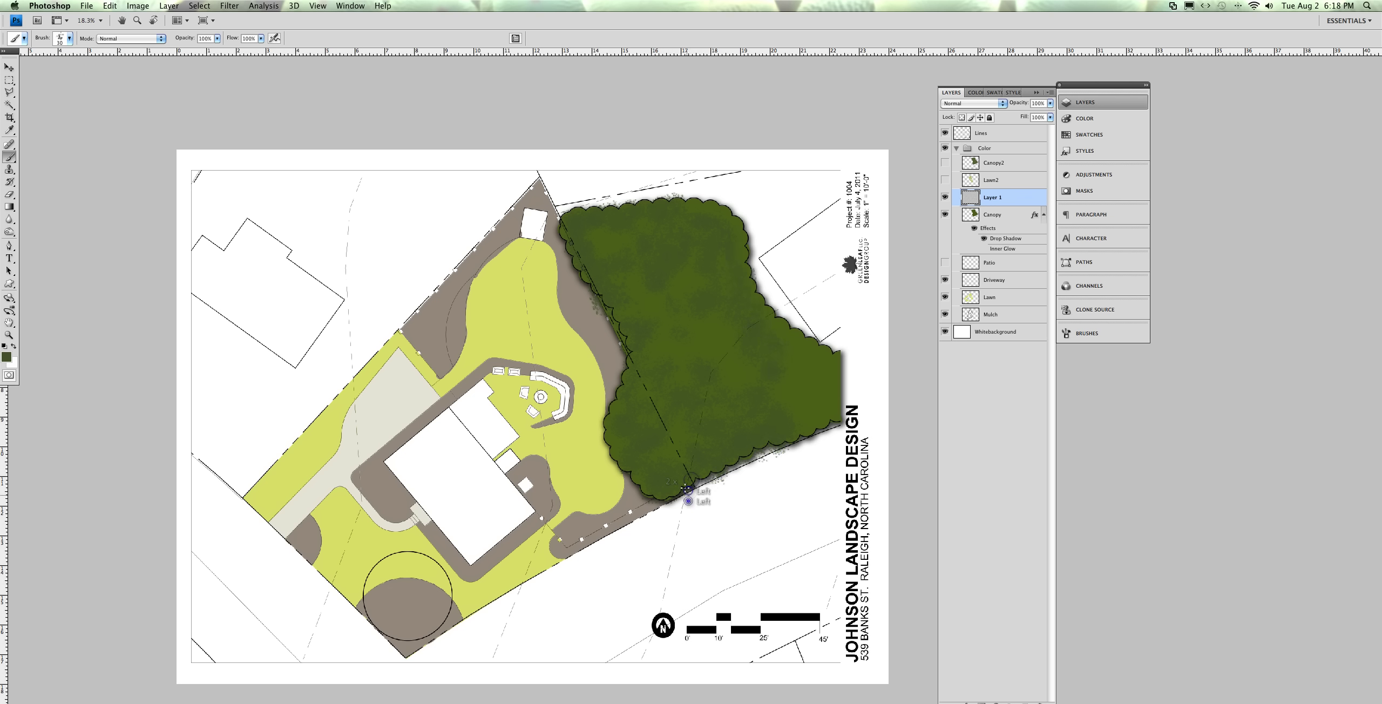
pyautogui.click(688, 502)
pyautogui.click(672, 492)
pyautogui.click(612, 430)
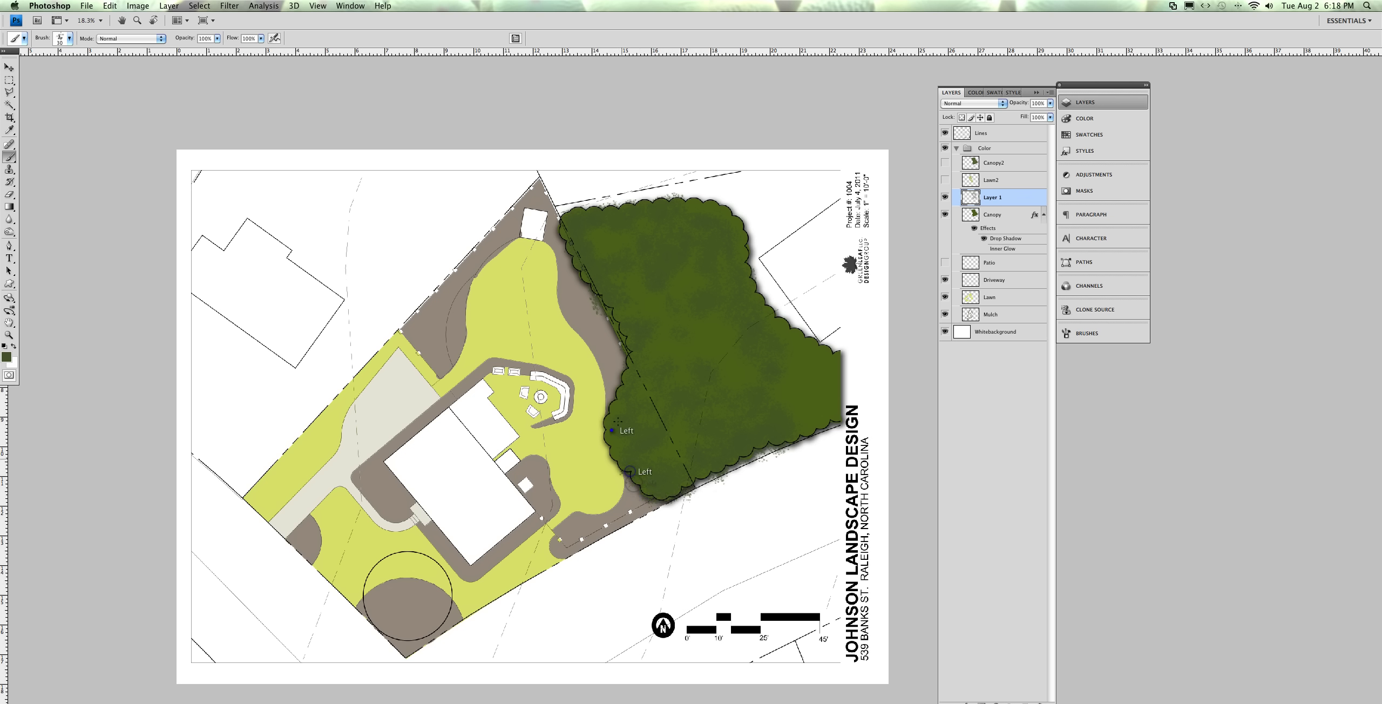
pyautogui.click(705, 369)
pyautogui.click(808, 383)
pyautogui.click(807, 386)
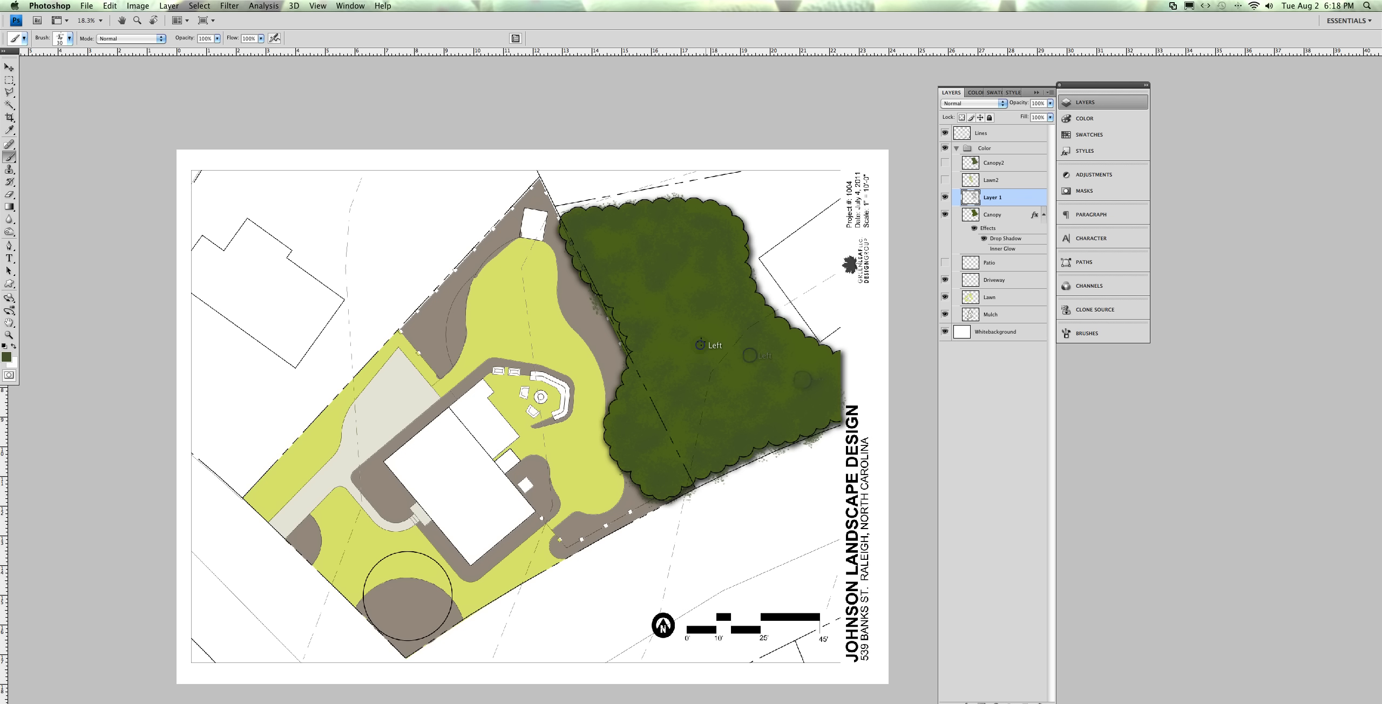
pyautogui.click(691, 332)
pyautogui.click(669, 362)
# Shrink the brush to 35 px, dab the remaining right and left areas, then select the Canopy layer
pyautogui.press('[')
pyautogui.click(731, 379)
pyautogui.click(727, 395)
pyautogui.click(731, 314)
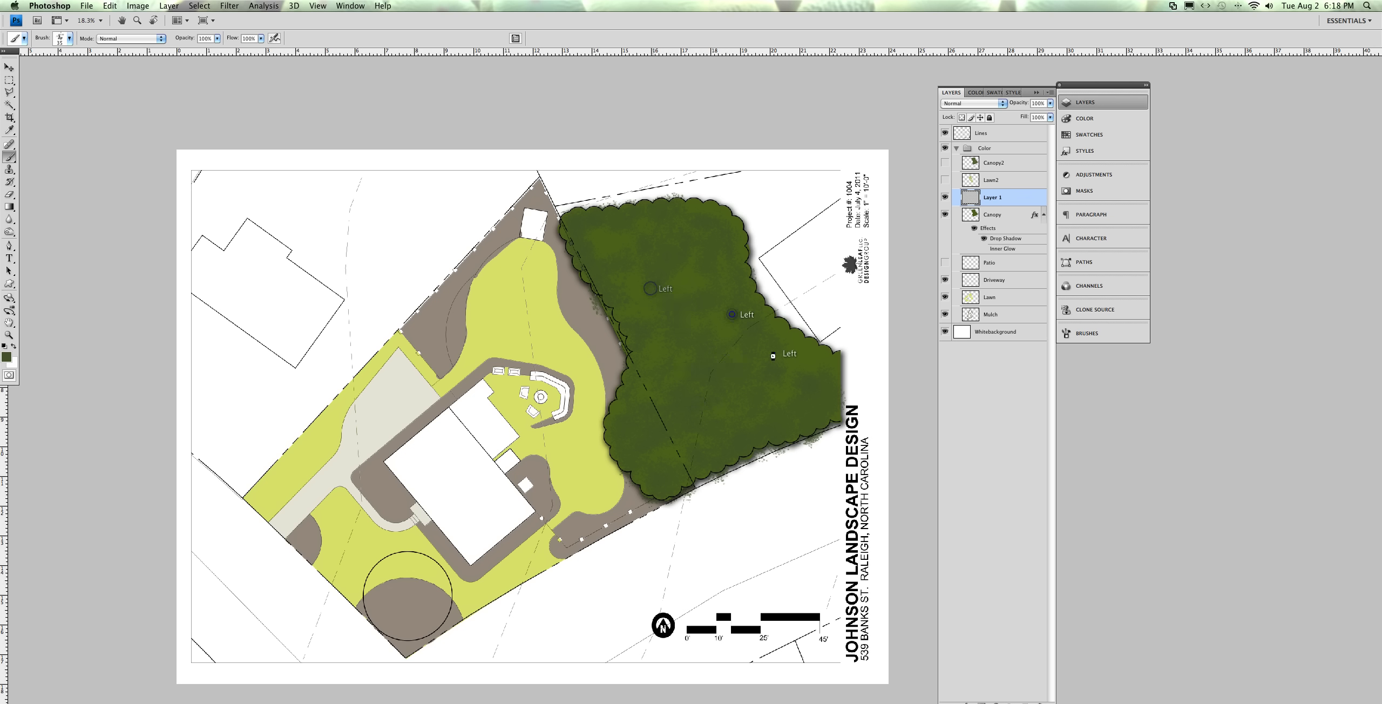
pyautogui.click(774, 353)
pyautogui.click(819, 374)
pyautogui.click(618, 261)
pyautogui.click(578, 268)
pyautogui.click(1003, 215)
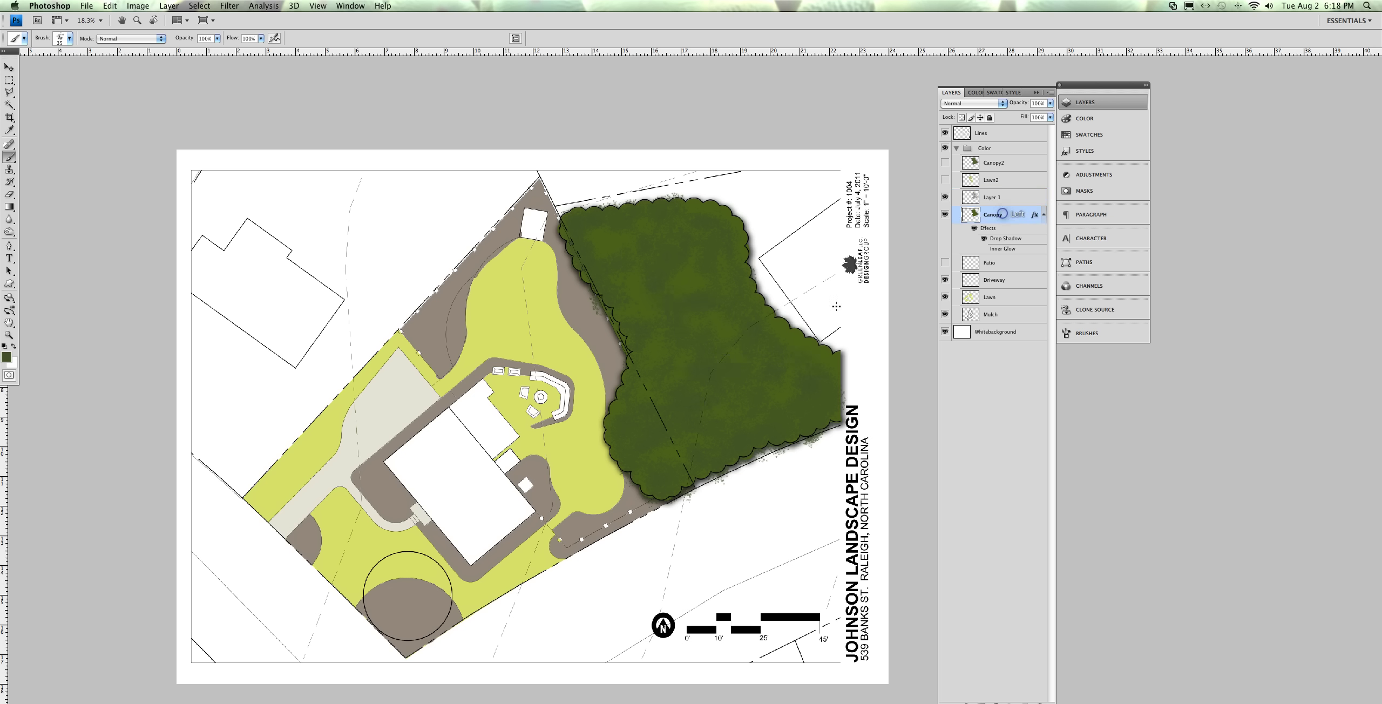
pyautogui.click(11, 236)
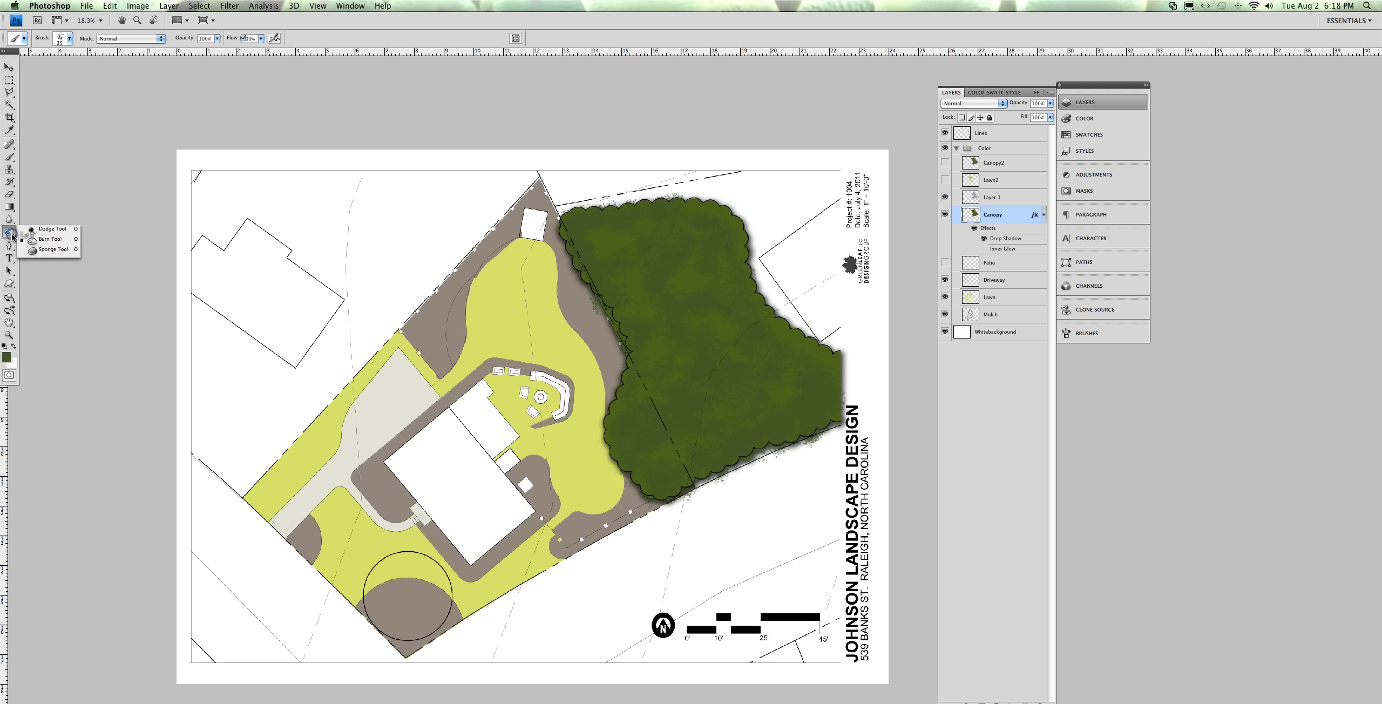
# Dodge the canopy with a 300 px brush, lightening lower patches, upper-left edges and the right notch
pyautogui.click(47, 242)
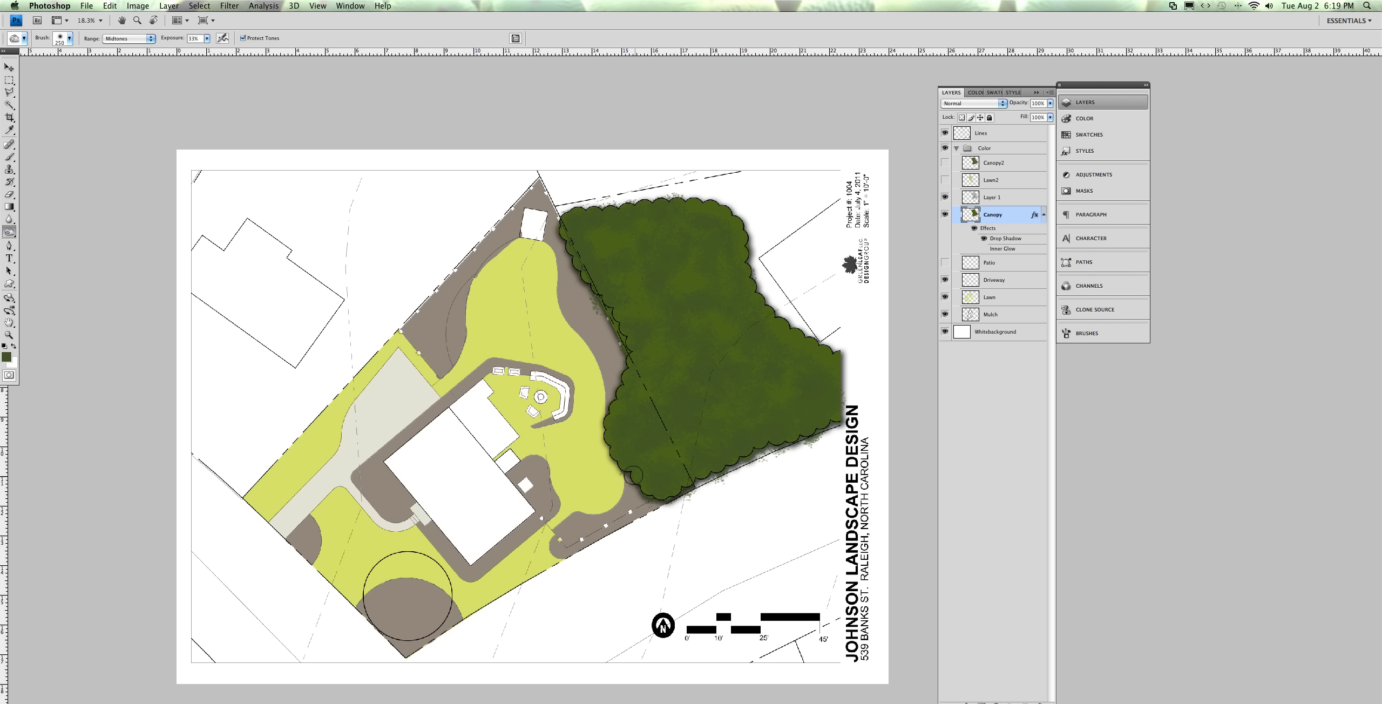
pyautogui.press(']')
pyautogui.click(646, 479)
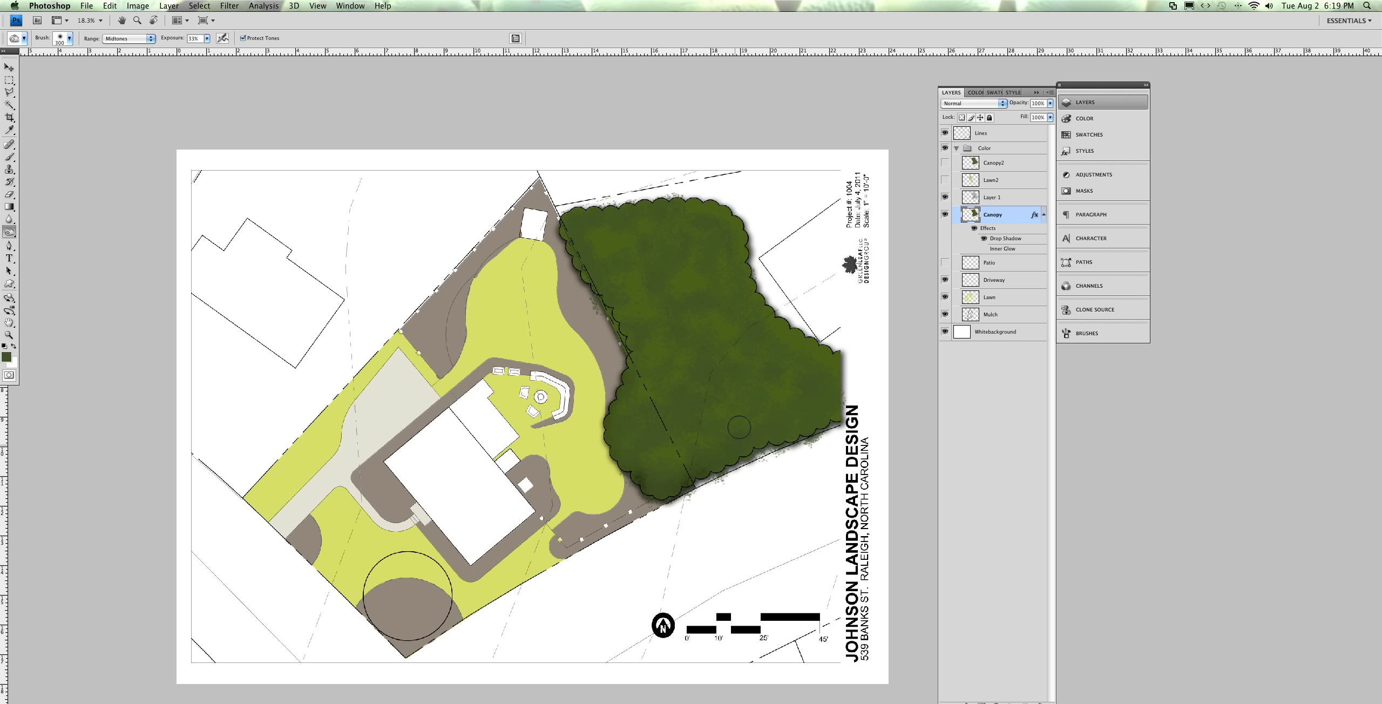
pyautogui.moveTo(697, 444); pyautogui.dragTo(672, 448)
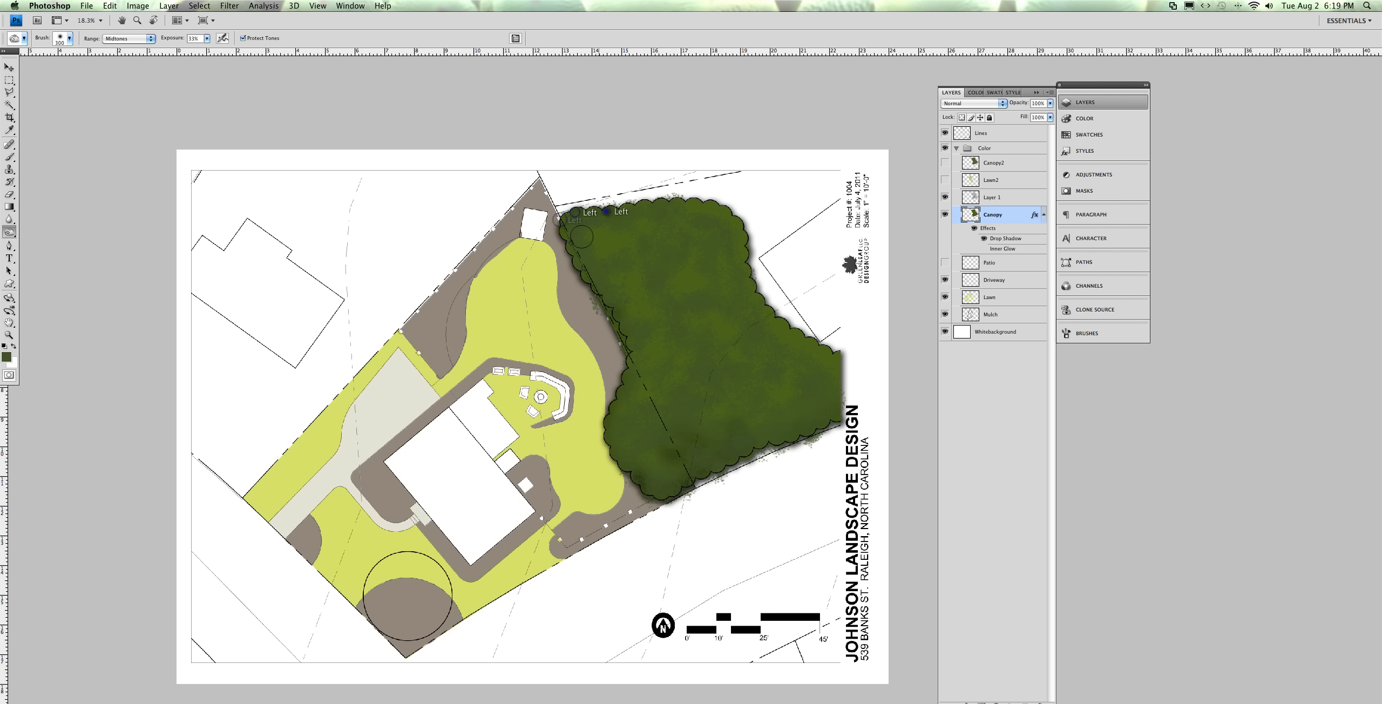
pyautogui.click(616, 225)
pyautogui.click(635, 205)
pyautogui.click(758, 325)
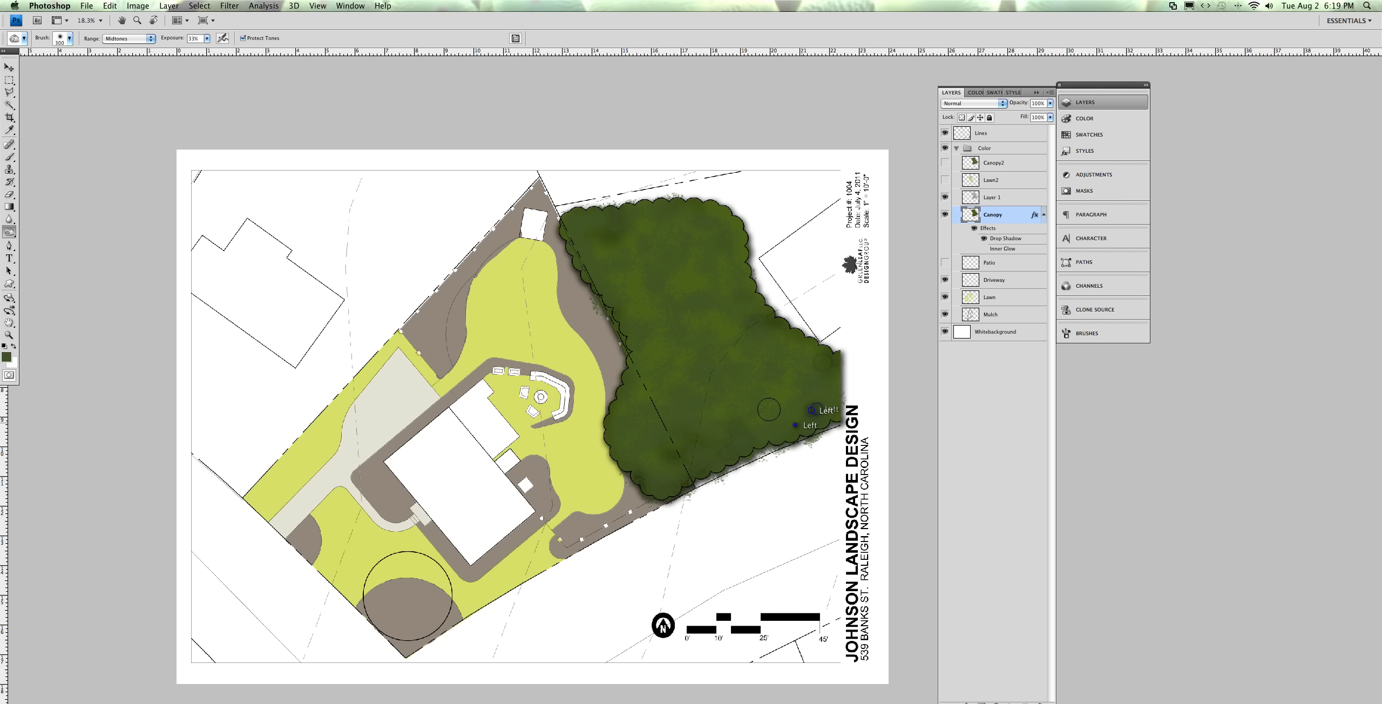
pyautogui.click(625, 276)
pyautogui.click(621, 348)
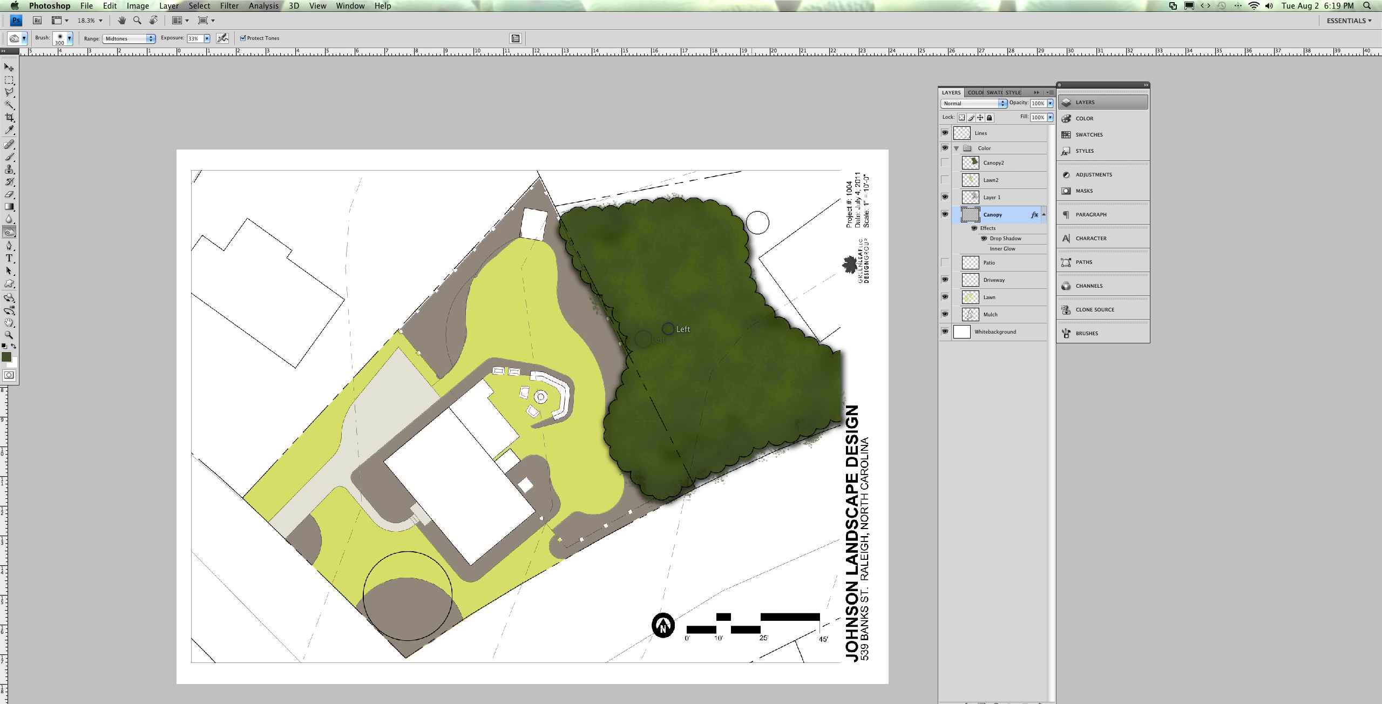
pyautogui.press('super+minus')
pyautogui.press('super+minus')
pyautogui.press('super+minus')
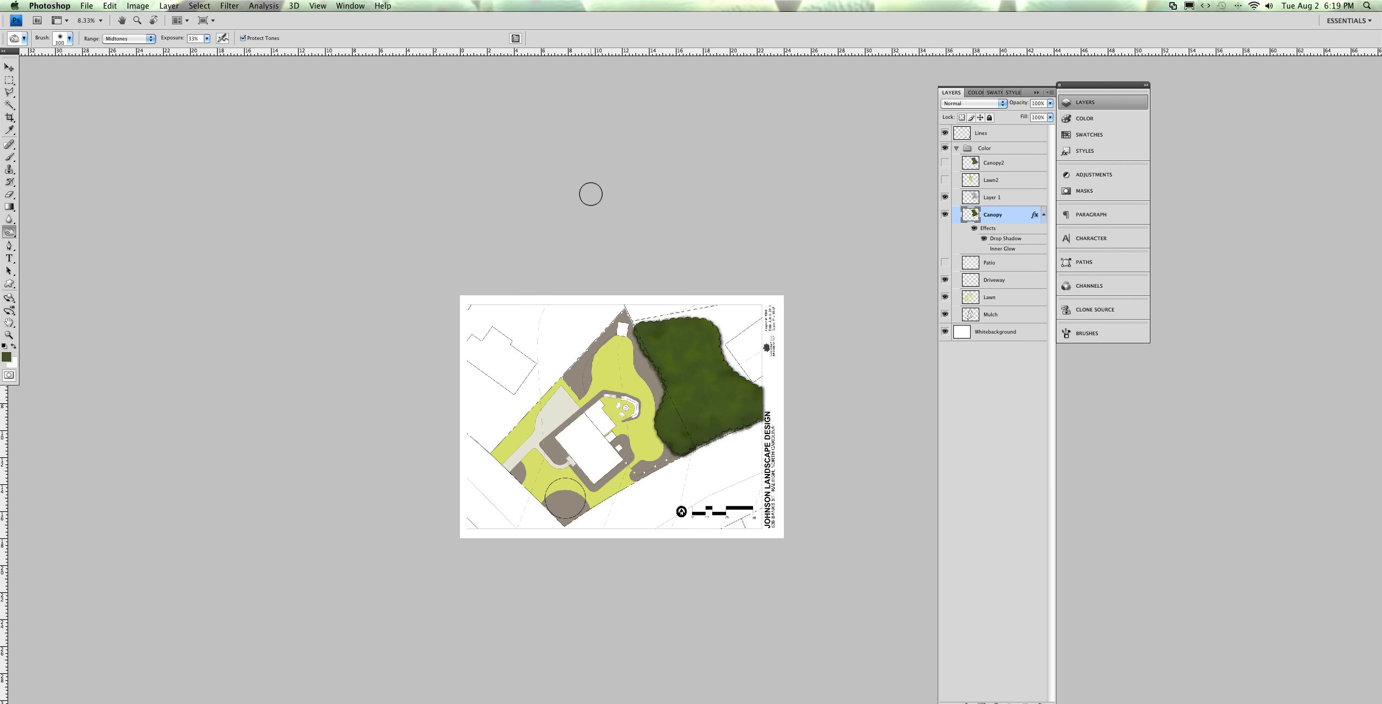
# Select the Lawn layer, load then clear its selection, and zoom to 33.3% on the lawn
pyautogui.moveTo(648, 462); pyautogui.dragTo(642, 453)
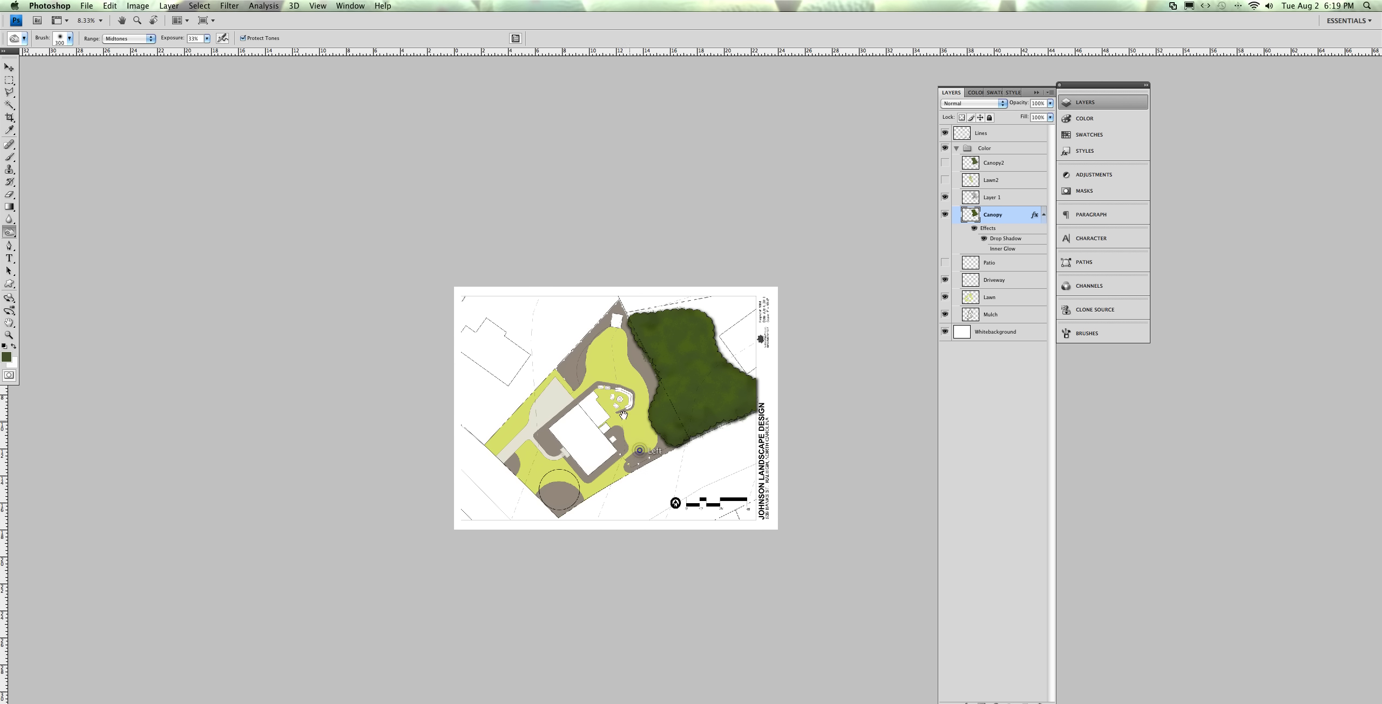
pyautogui.keyDown('super'); pyautogui.click(601, 339); pyautogui.keyUp('super')
pyautogui.moveTo(663, 345); pyautogui.dragTo(578, 291)
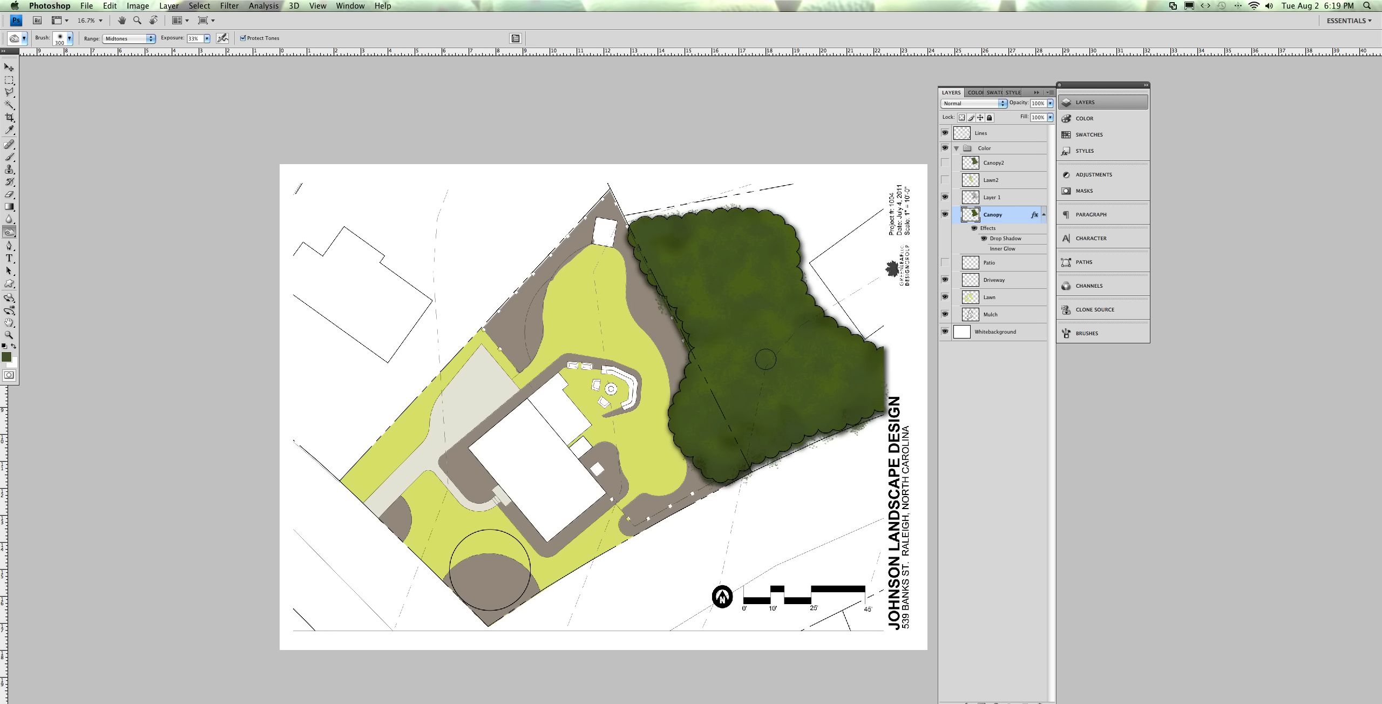
pyautogui.moveTo(515, 303); pyautogui.dragTo(568, 306)
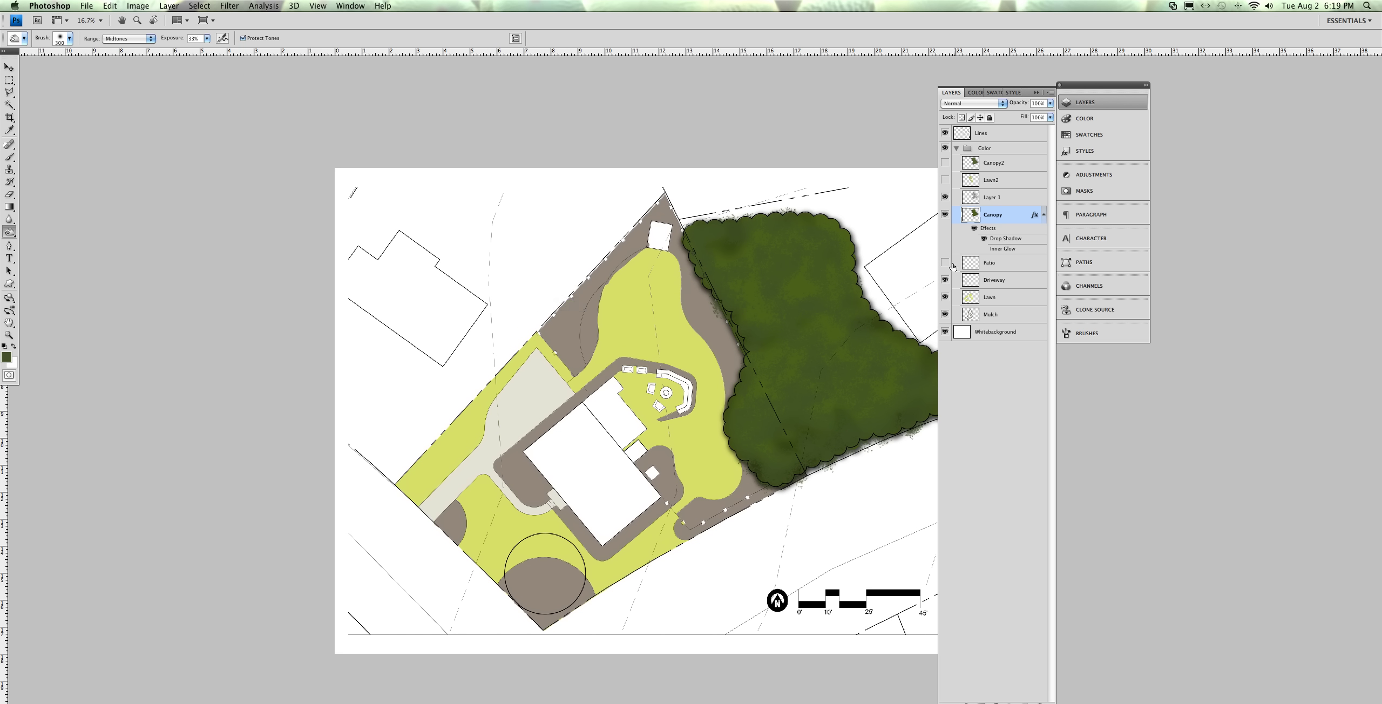
pyautogui.click(995, 299)
pyautogui.keyDown('super'); pyautogui.click(971, 302); pyautogui.keyUp('super')
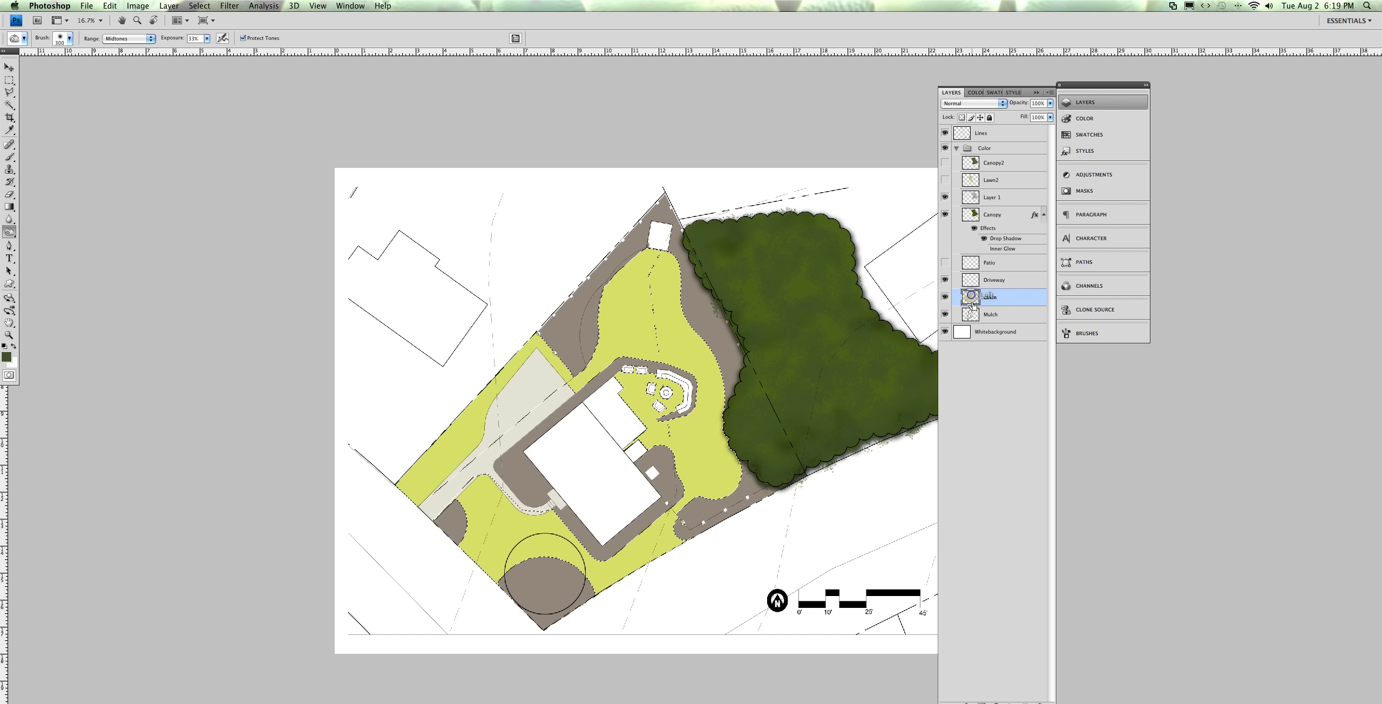
pyautogui.press('super+d')
pyautogui.press('super+equal')
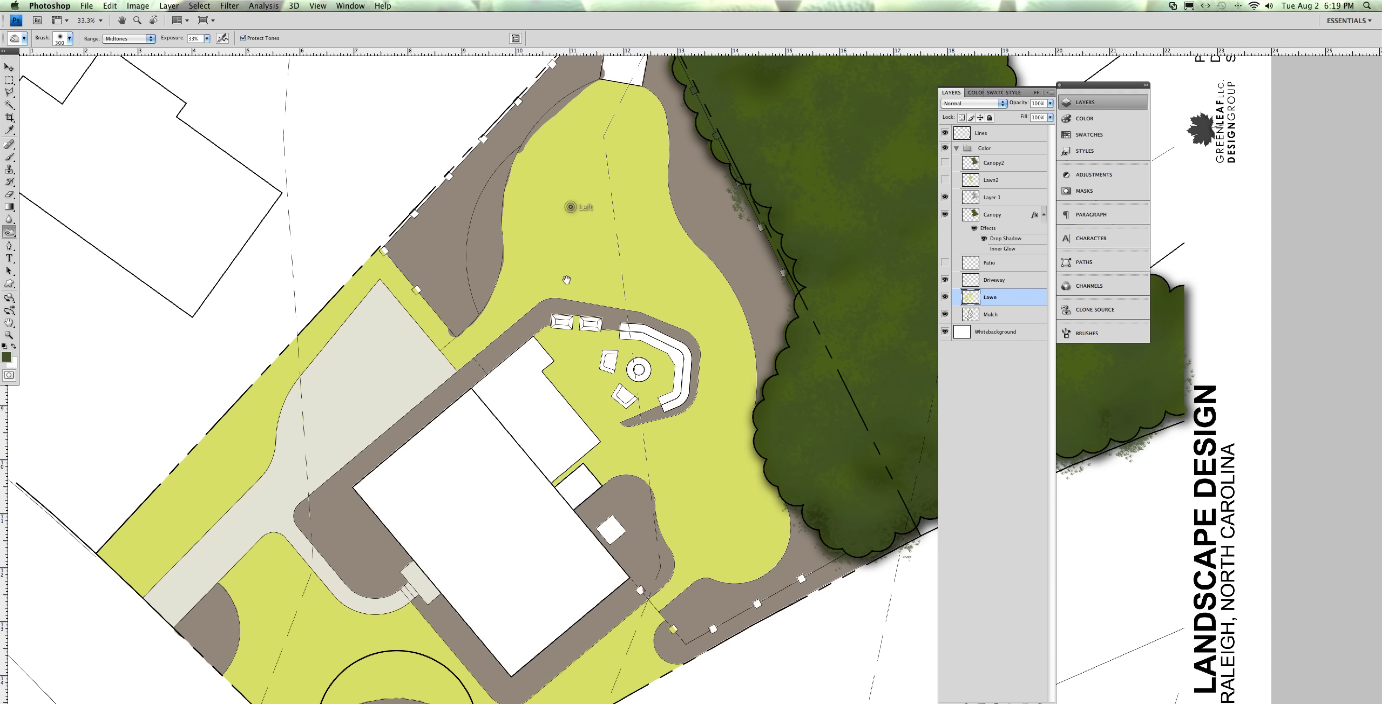
# Hide and reshow the Lawn and Mulch layers to check their contents
pyautogui.scroll(3, 571, 205)
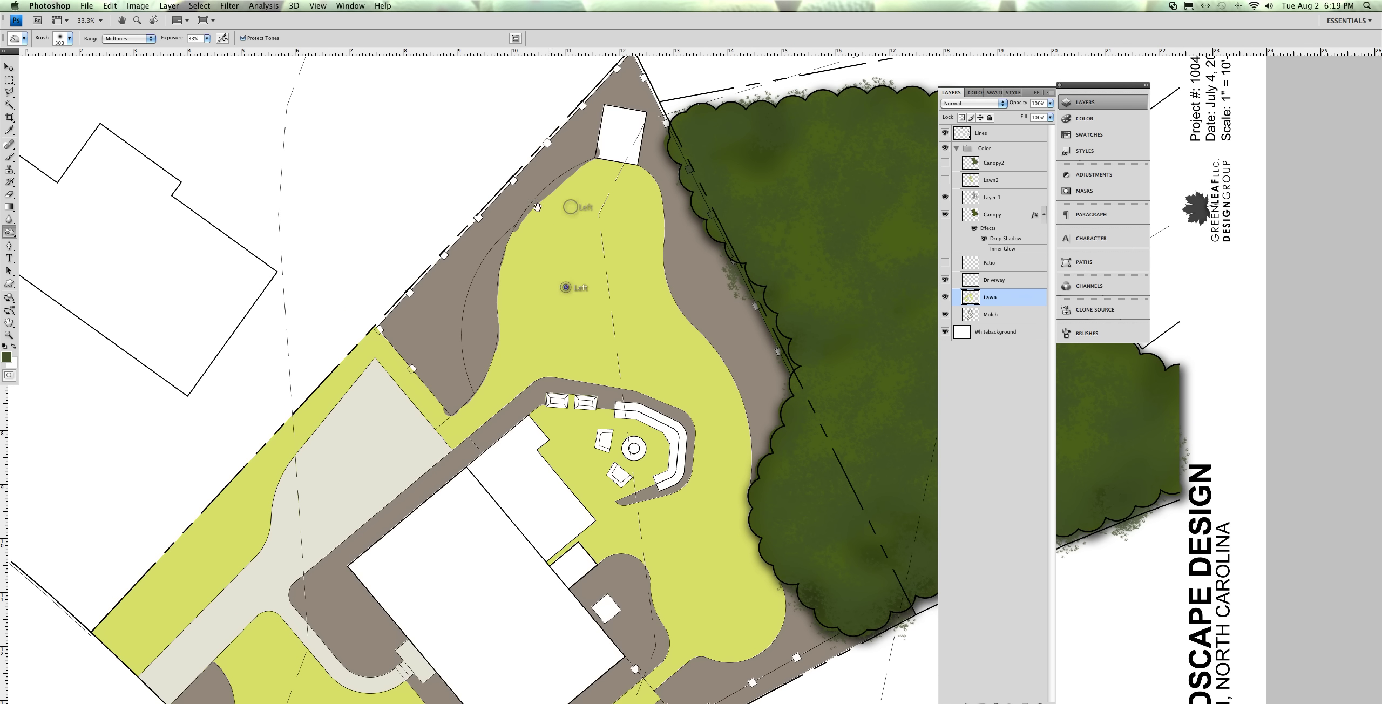
pyautogui.click(992, 315)
pyautogui.click(945, 296)
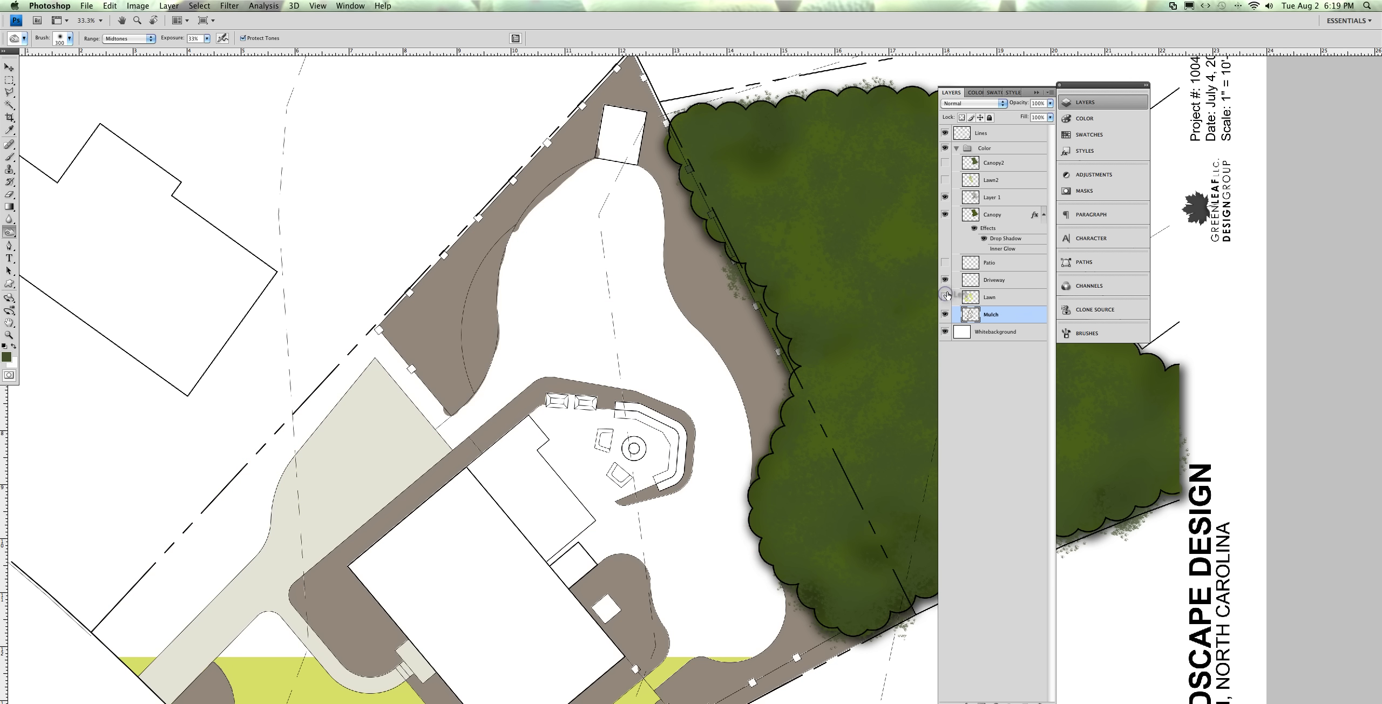
pyautogui.click(945, 296)
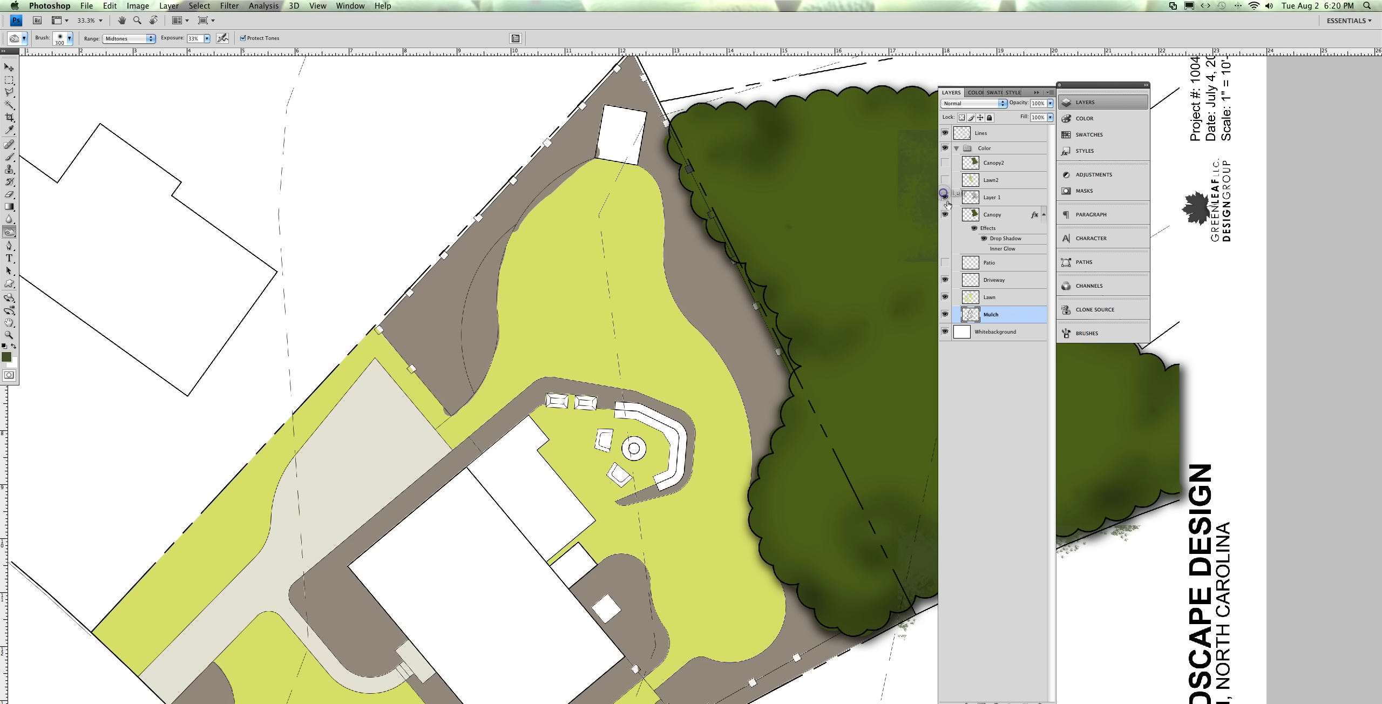
pyautogui.click(945, 314)
pyautogui.click(945, 314)
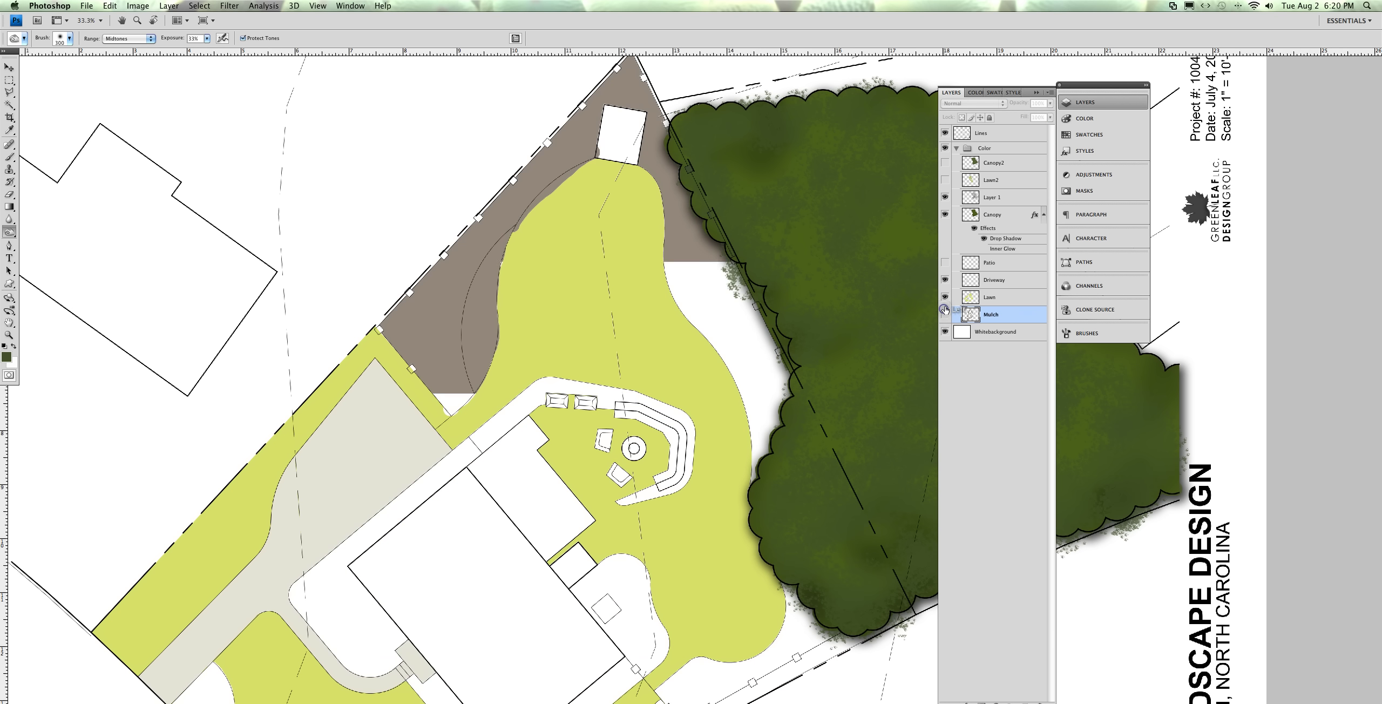
# Select the Lawn layer and sample the lawn green as the painting colour
pyautogui.click(992, 294)
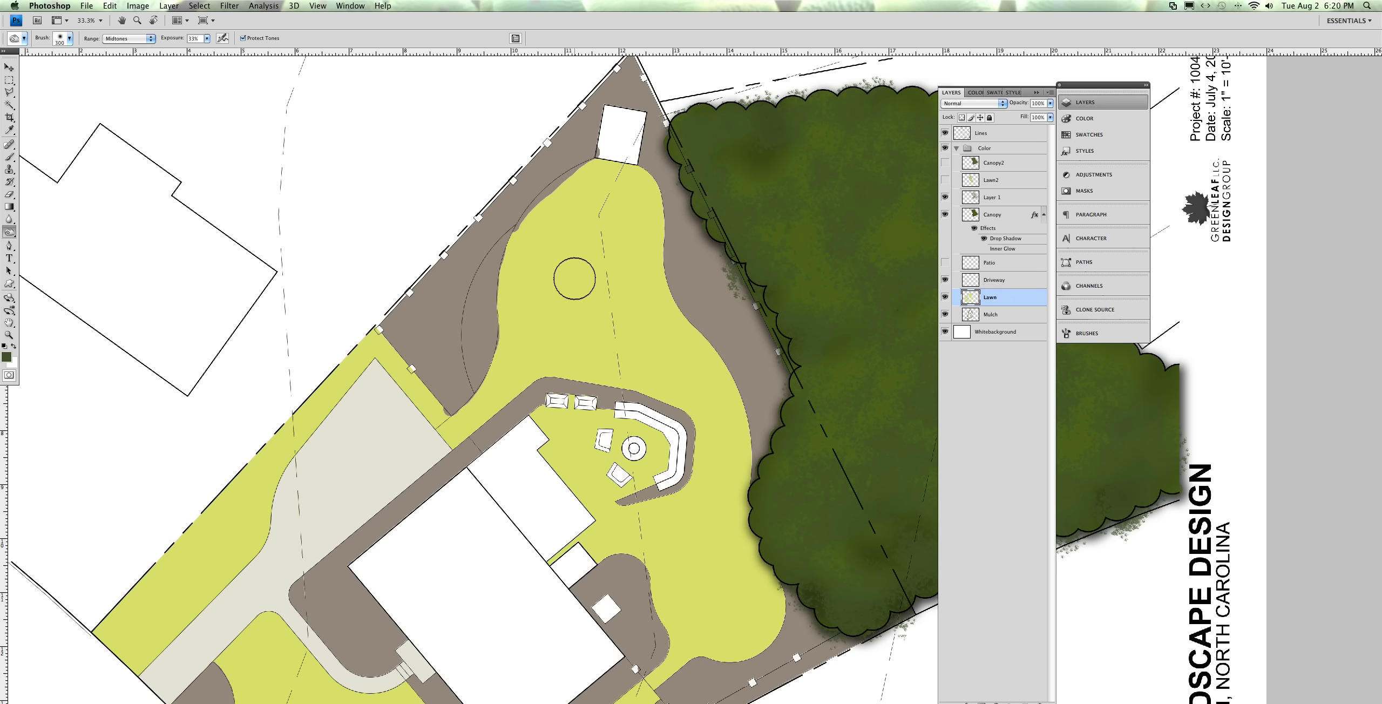
pyautogui.press('i')
pyautogui.click(563, 296)
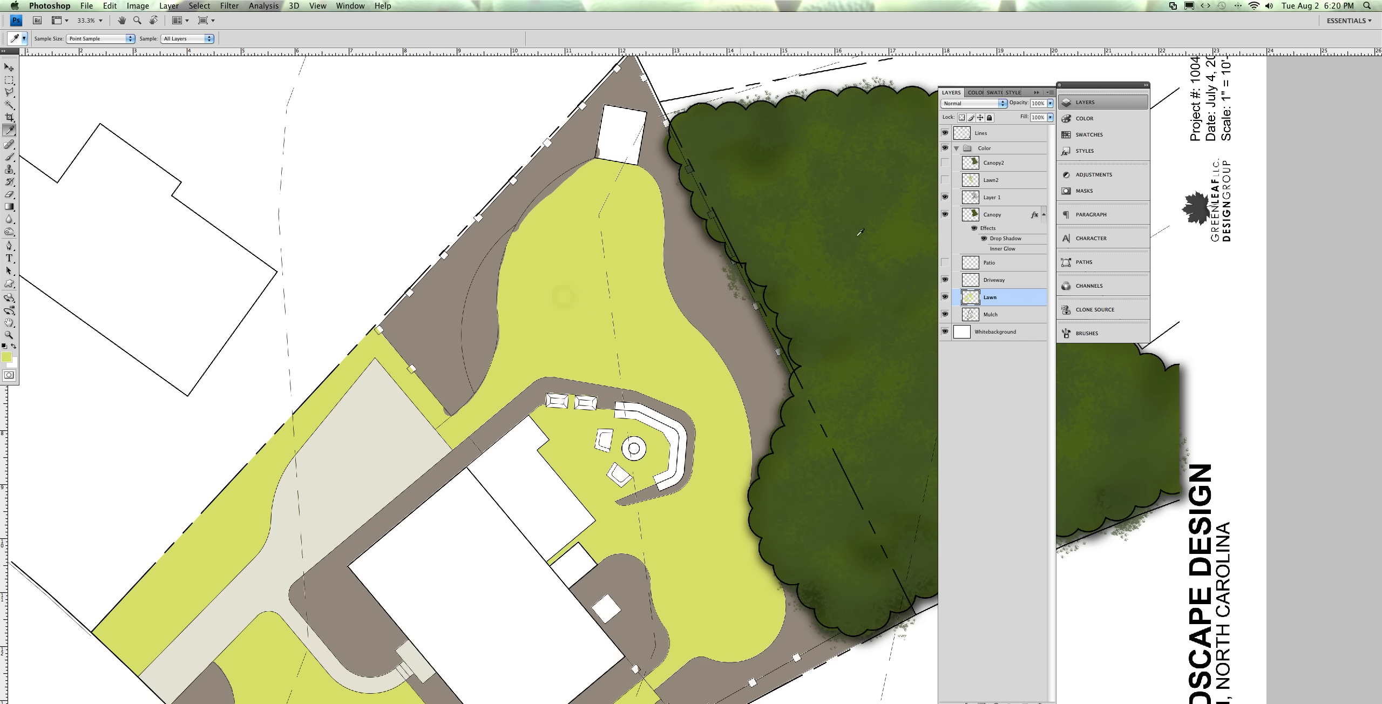
# Choose the 1 px brush preset with Texture and Dual Brush turned off
pyautogui.press('b')
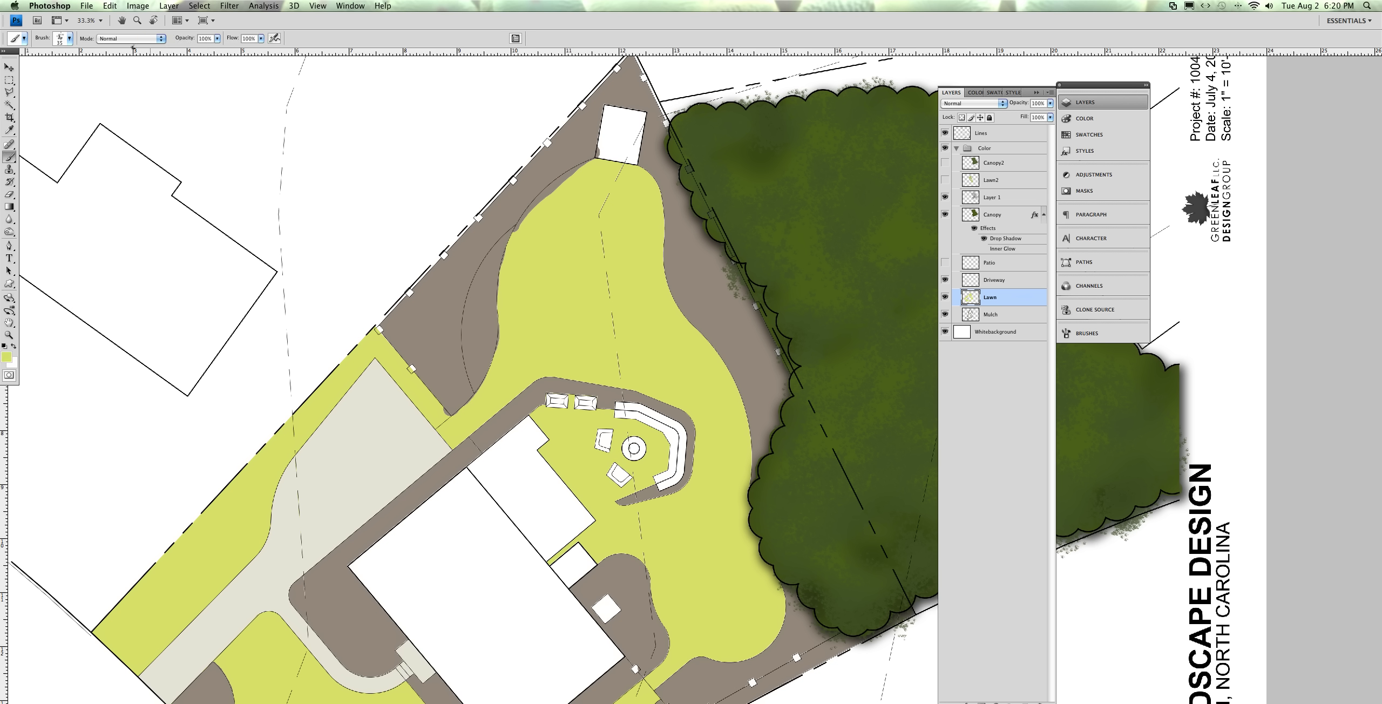
pyautogui.click(69, 39)
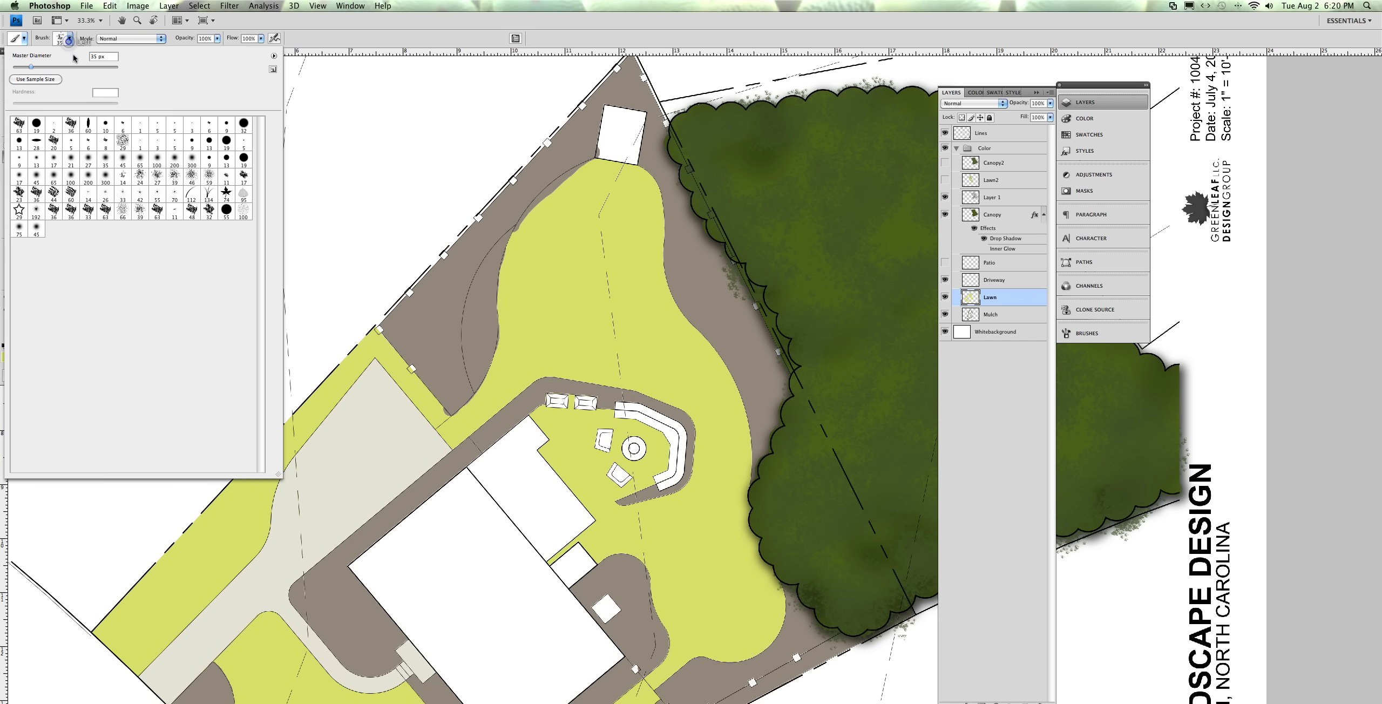
pyautogui.click(140, 124)
pyautogui.click(1106, 339)
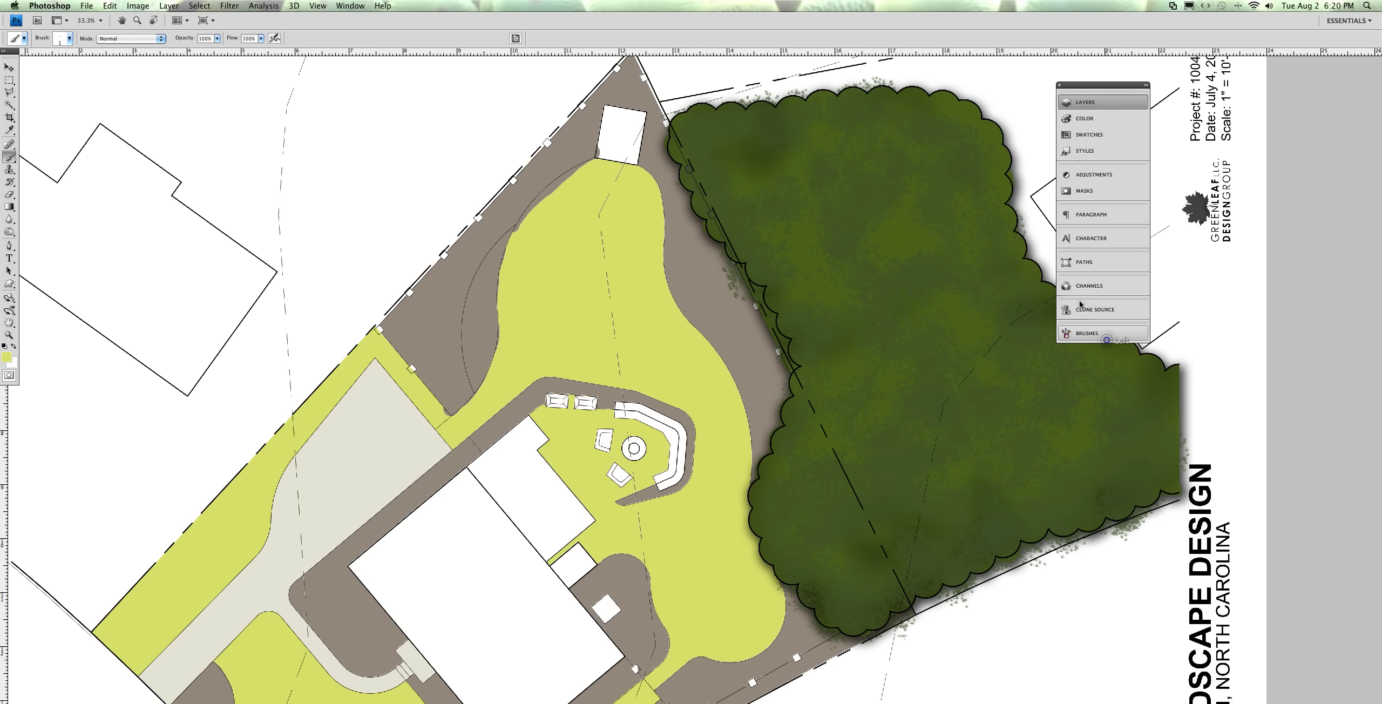
pyautogui.click(875, 149)
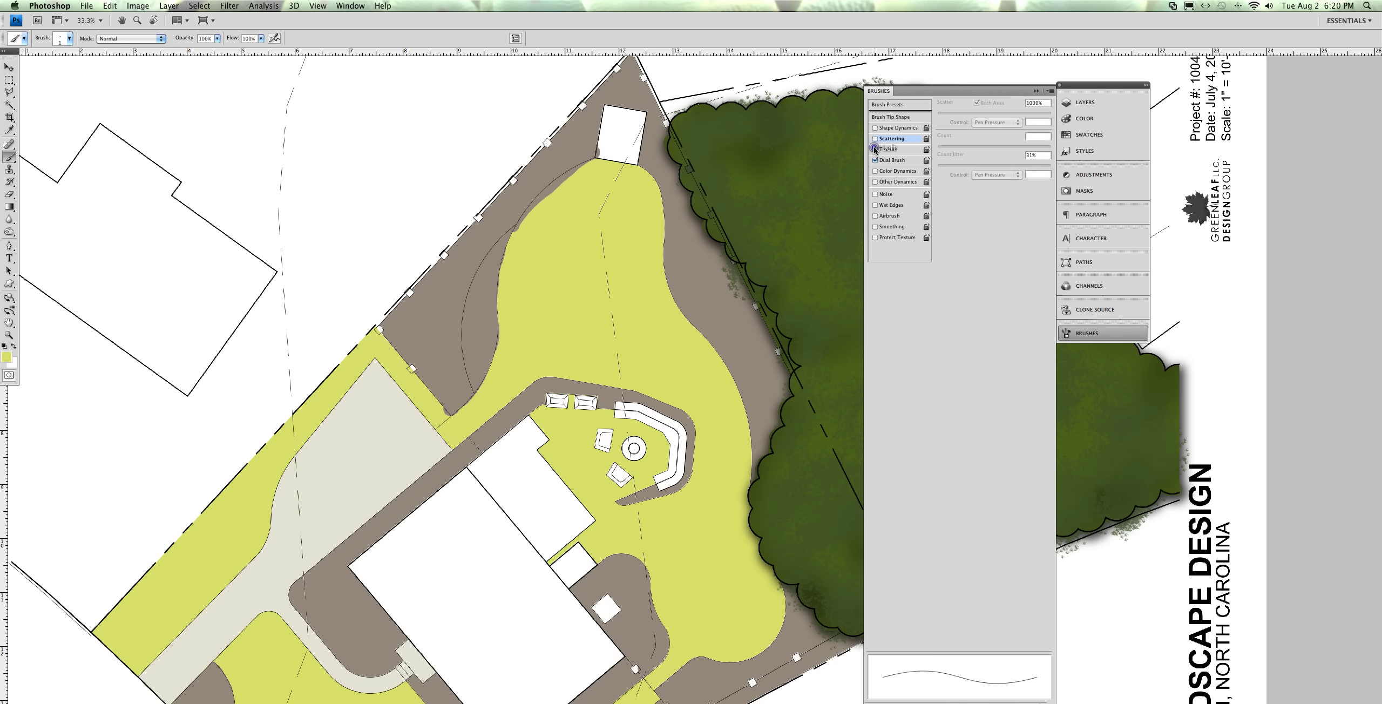
pyautogui.click(875, 160)
pyautogui.click(1035, 91)
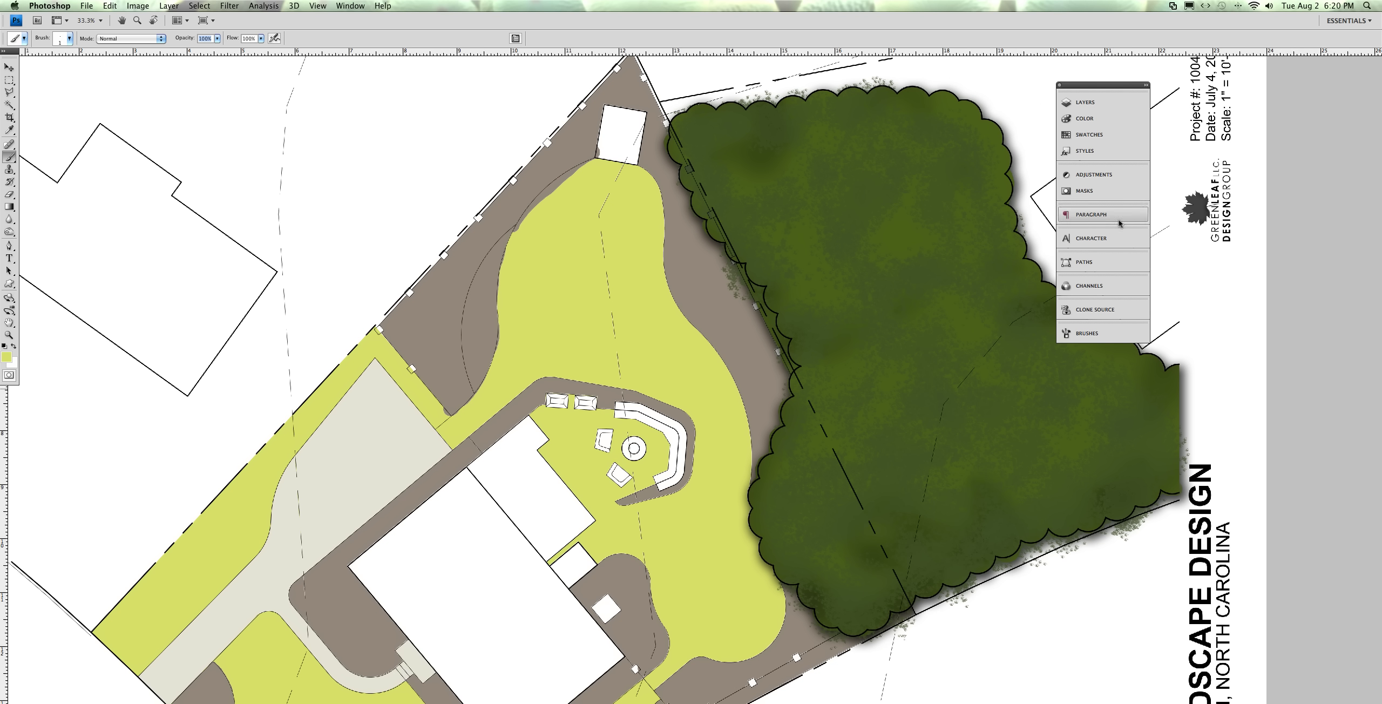
pyautogui.click(1088, 102)
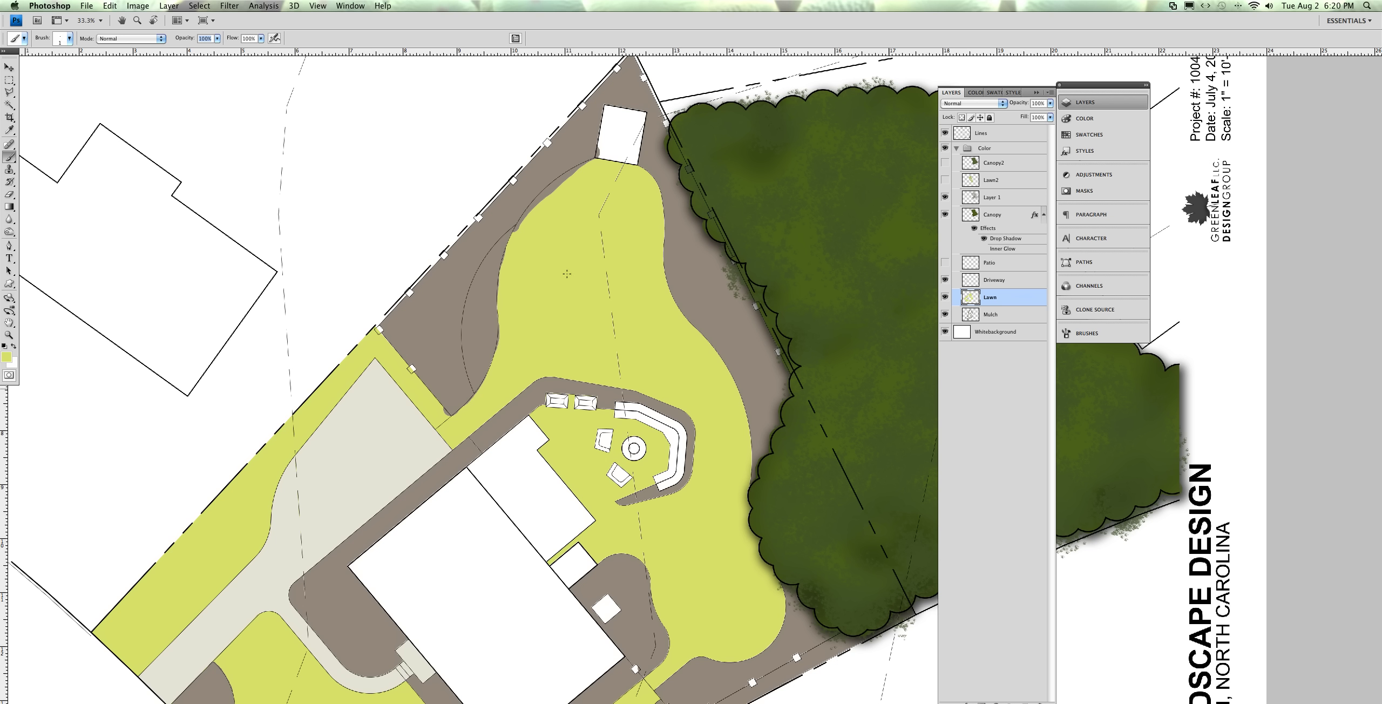
# Paint test dabs on the lawn with a size-30 brush, then select the Mulch layer
pyautogui.click(559, 304)
pyautogui.click(1008, 297)
pyautogui.press(']')
pyautogui.press(']')
pyautogui.press(']')
pyautogui.click(516, 238)
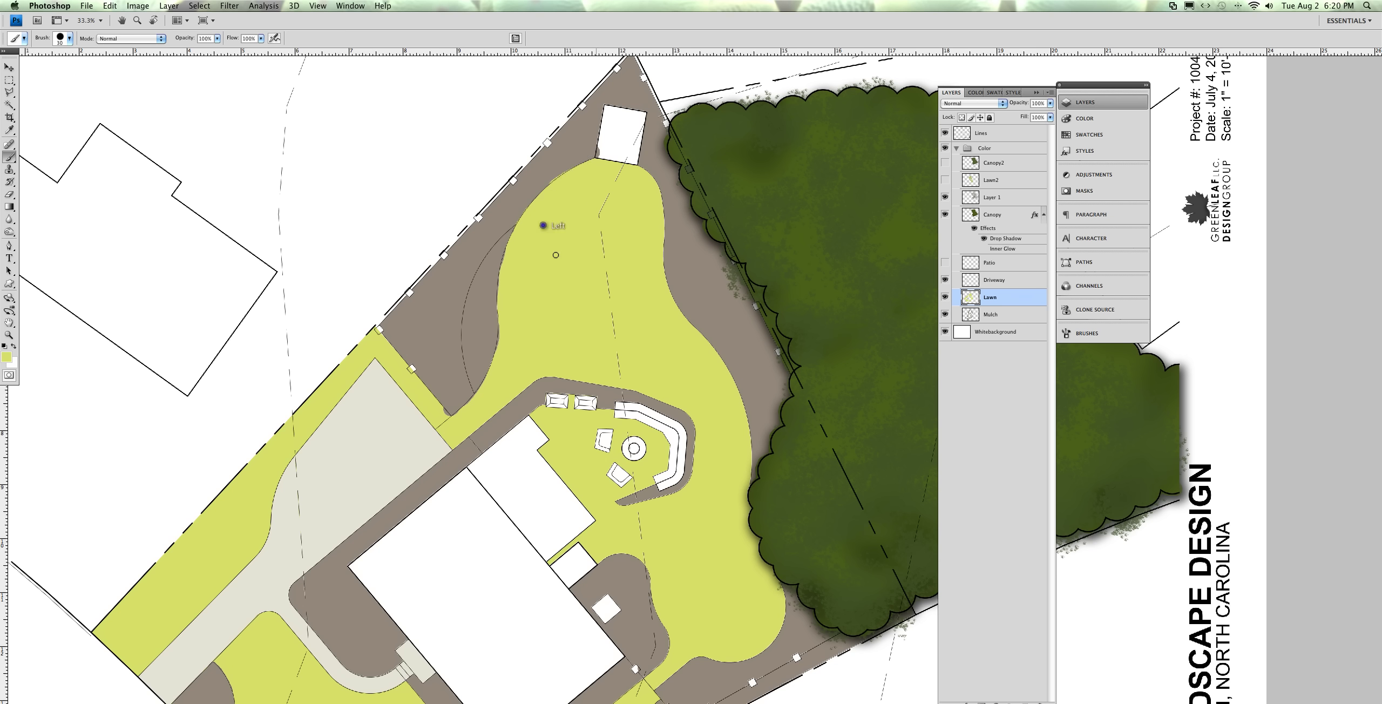
pyautogui.scroll(-3, 588, 327)
pyautogui.scroll(5, 588, 328)
pyautogui.hscroll(-1, 588, 327)
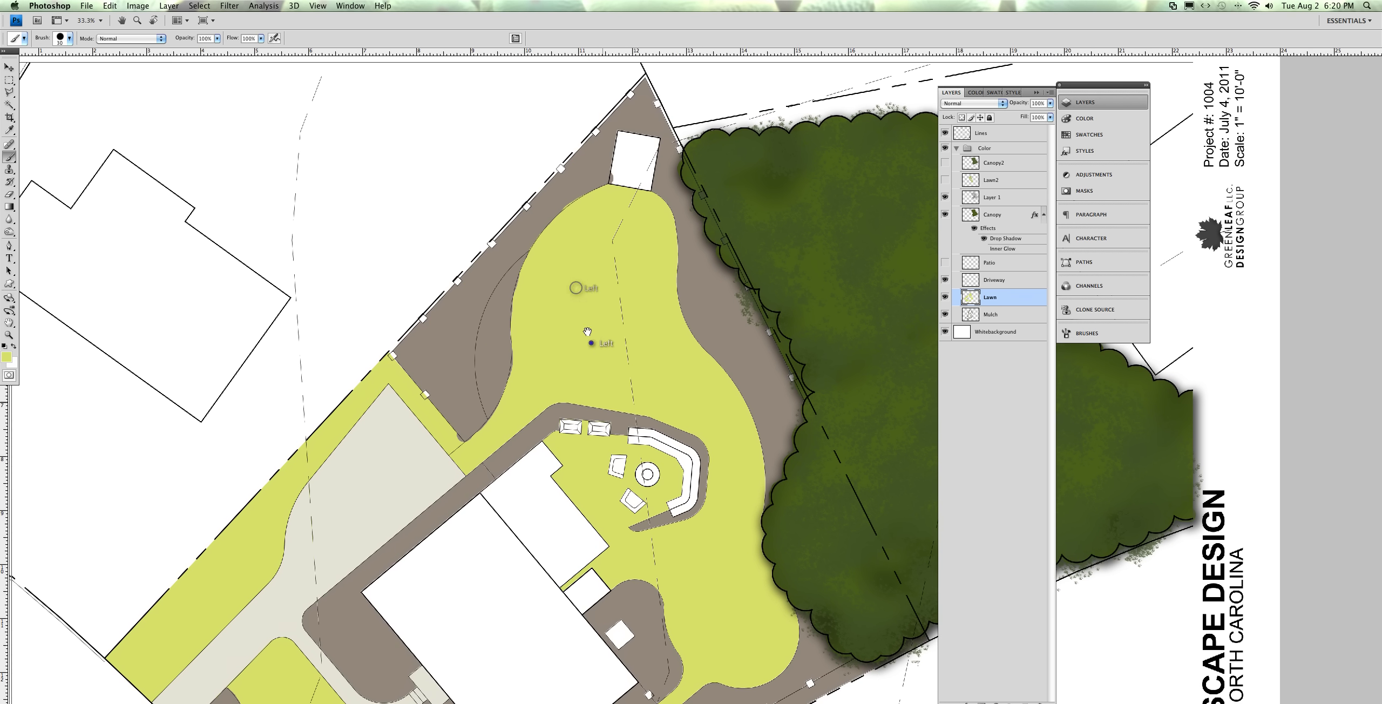
pyautogui.click(592, 343)
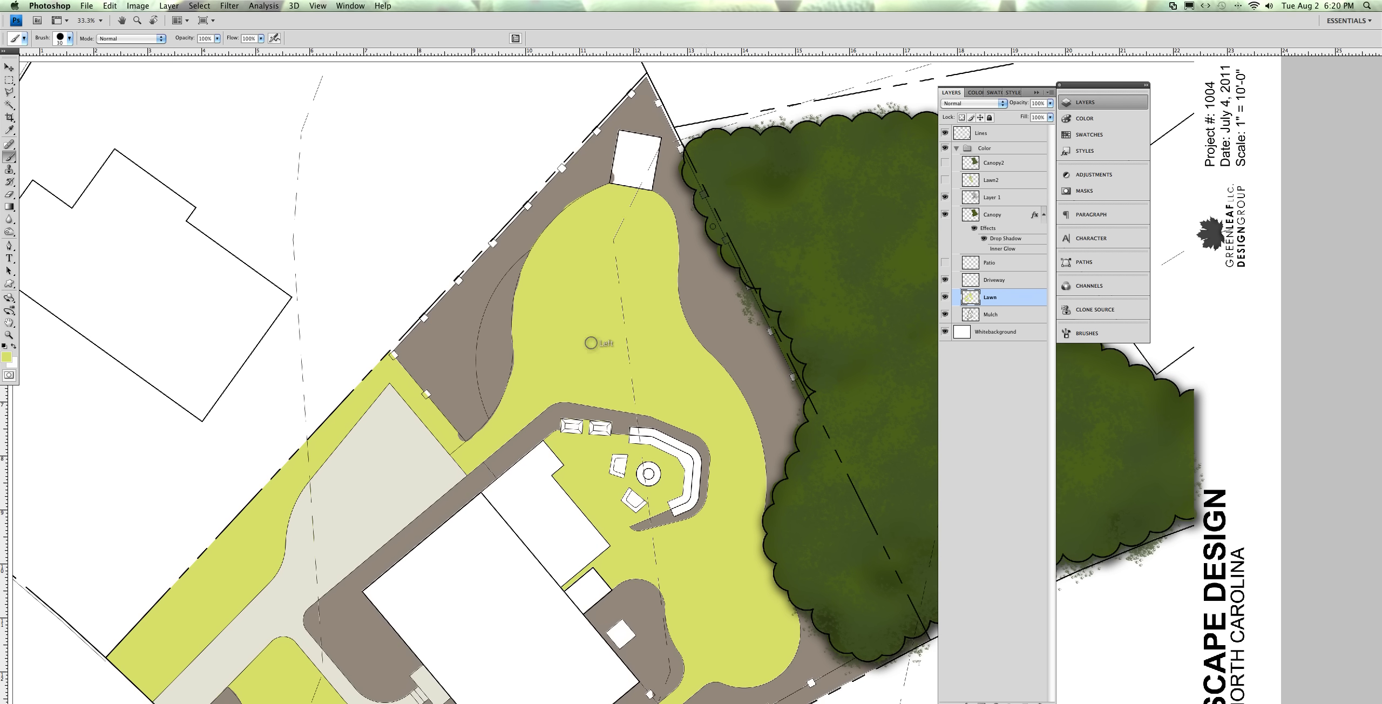
pyautogui.click(991, 314)
pyautogui.click(969, 701)
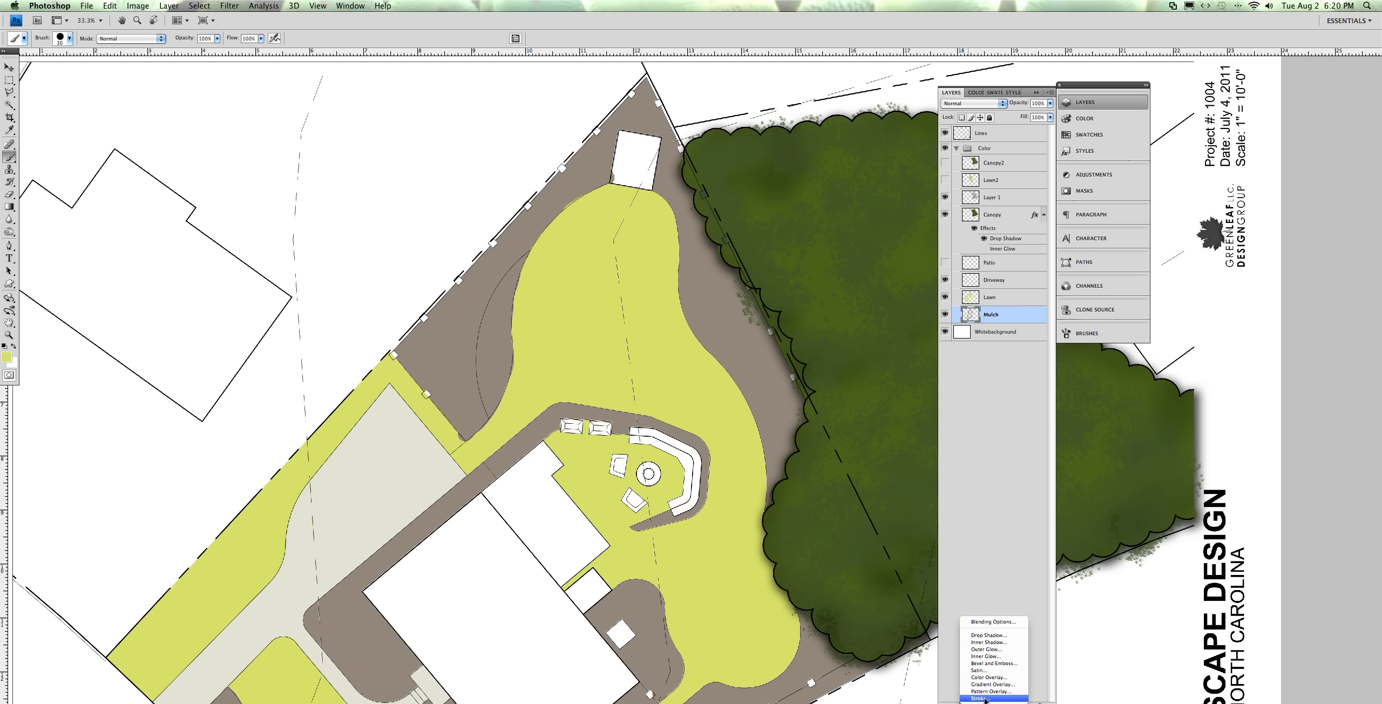
pyautogui.click(1002, 657)
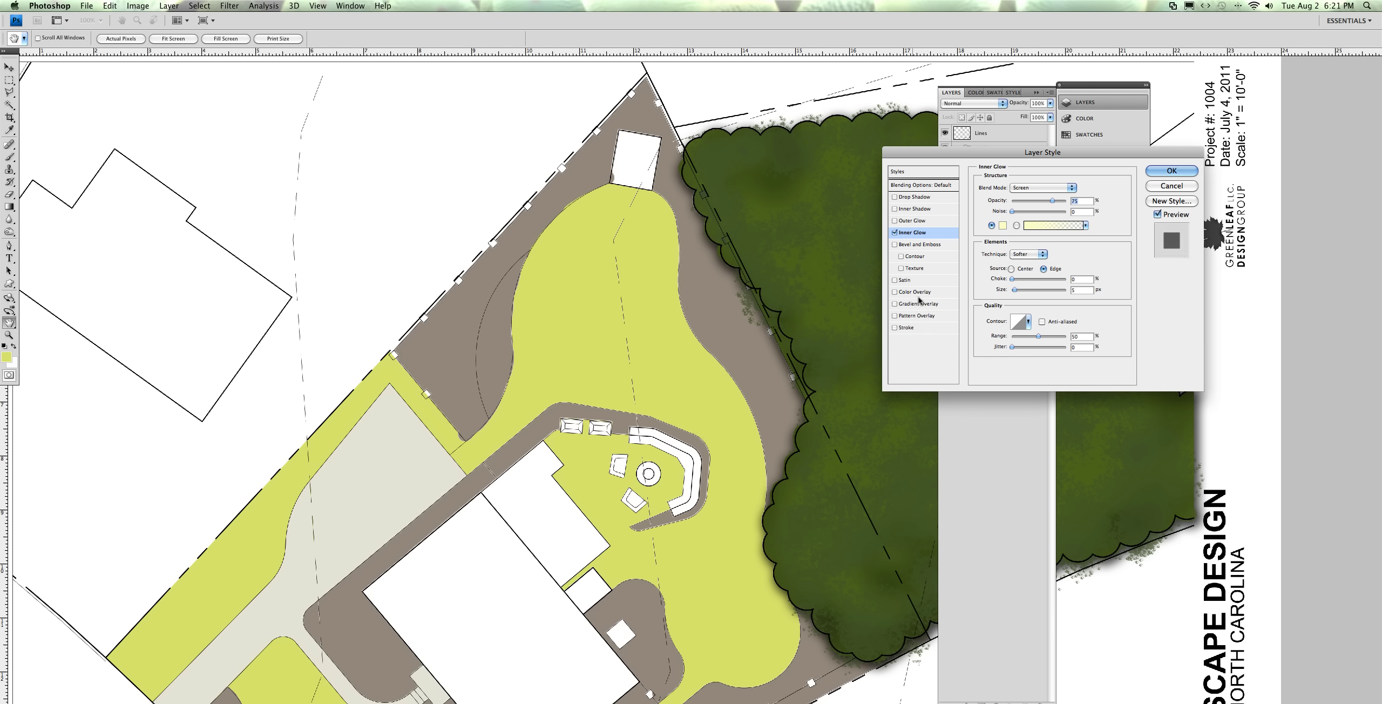
pyautogui.click(1071, 188)
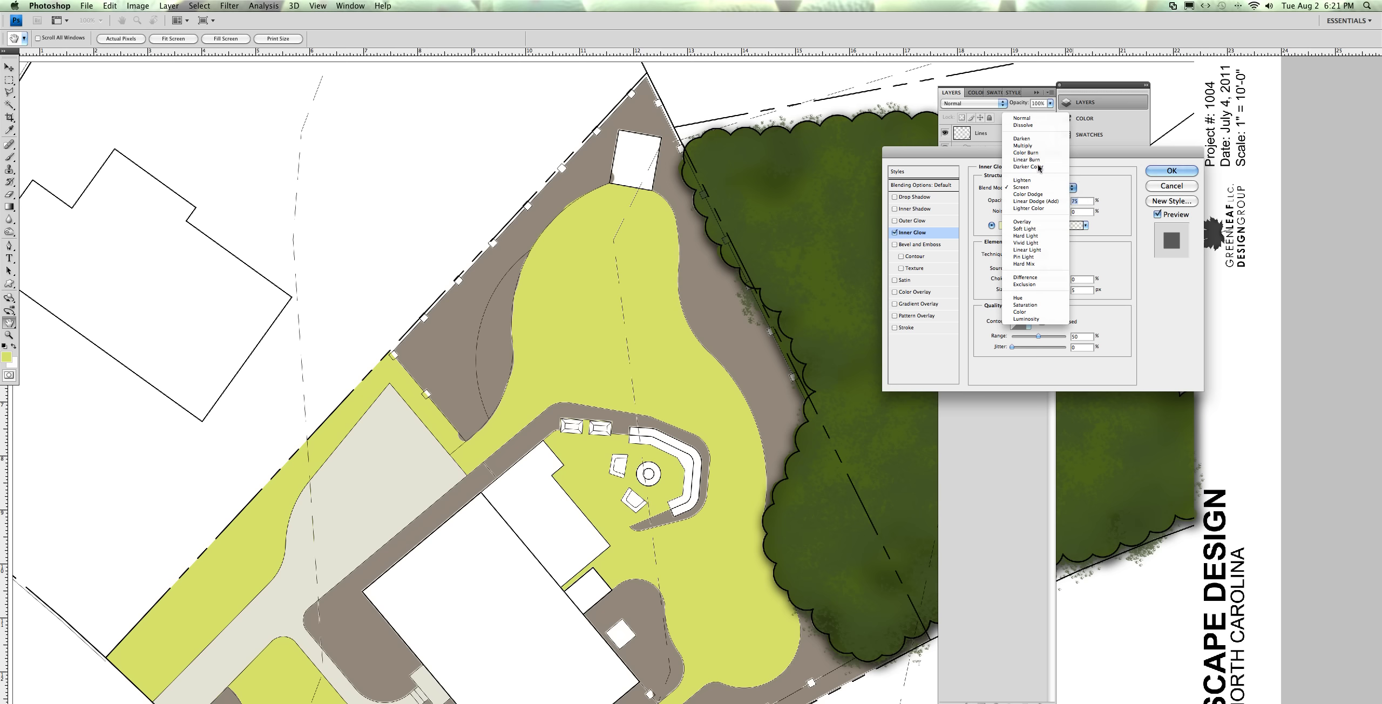
pyautogui.click(1029, 138)
pyautogui.click(1002, 226)
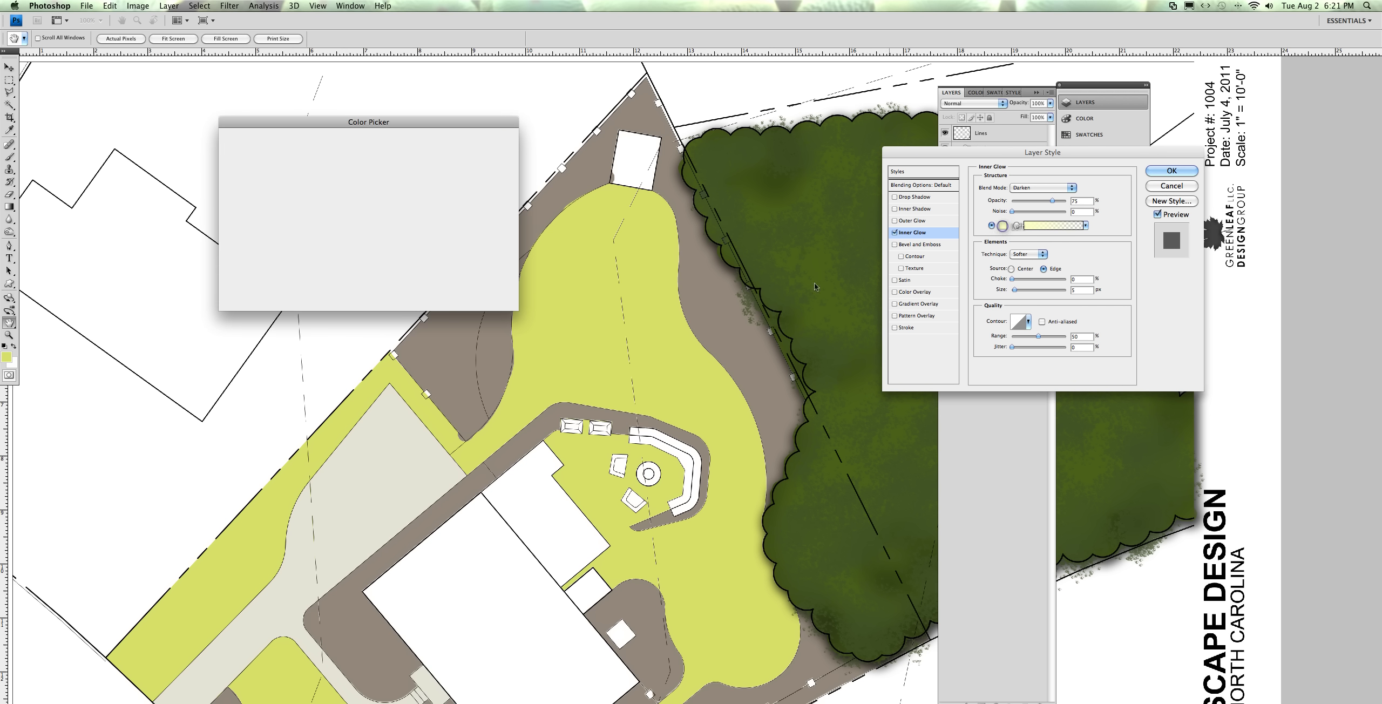
pyautogui.click(464, 381)
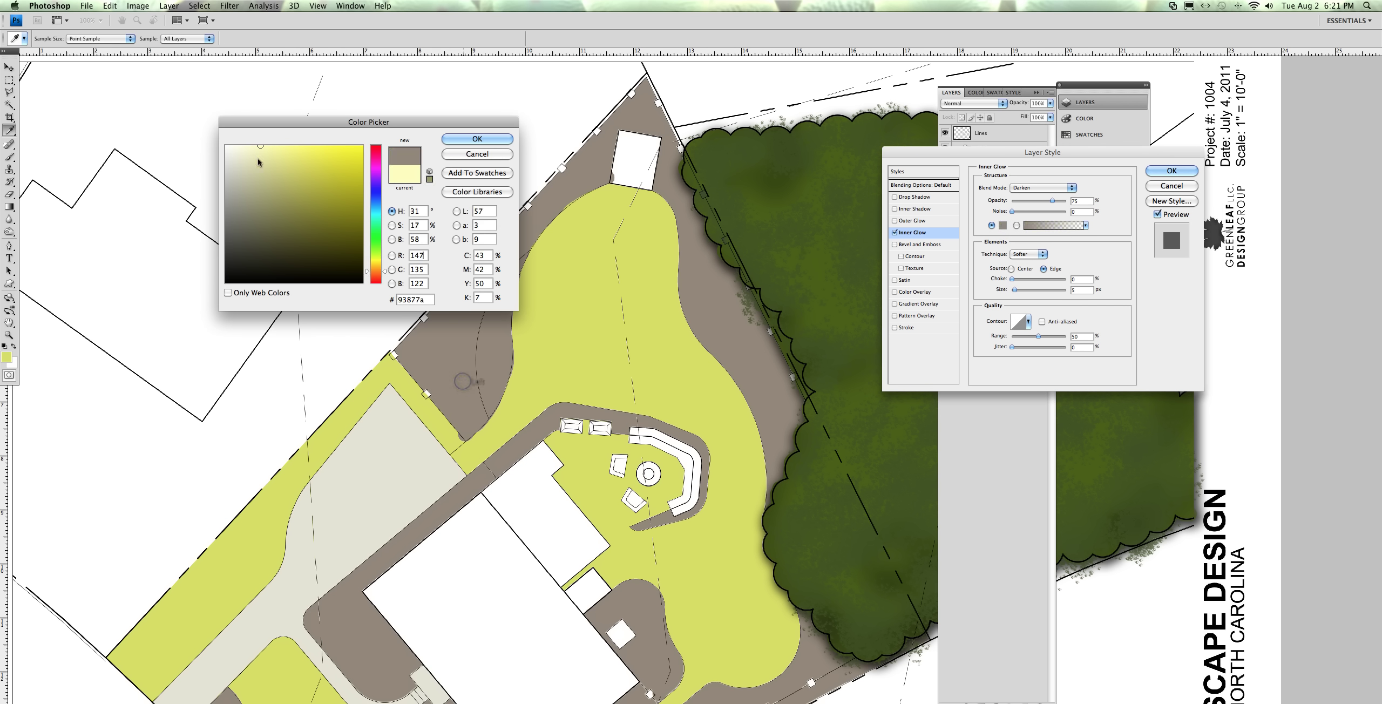
pyautogui.click(248, 205)
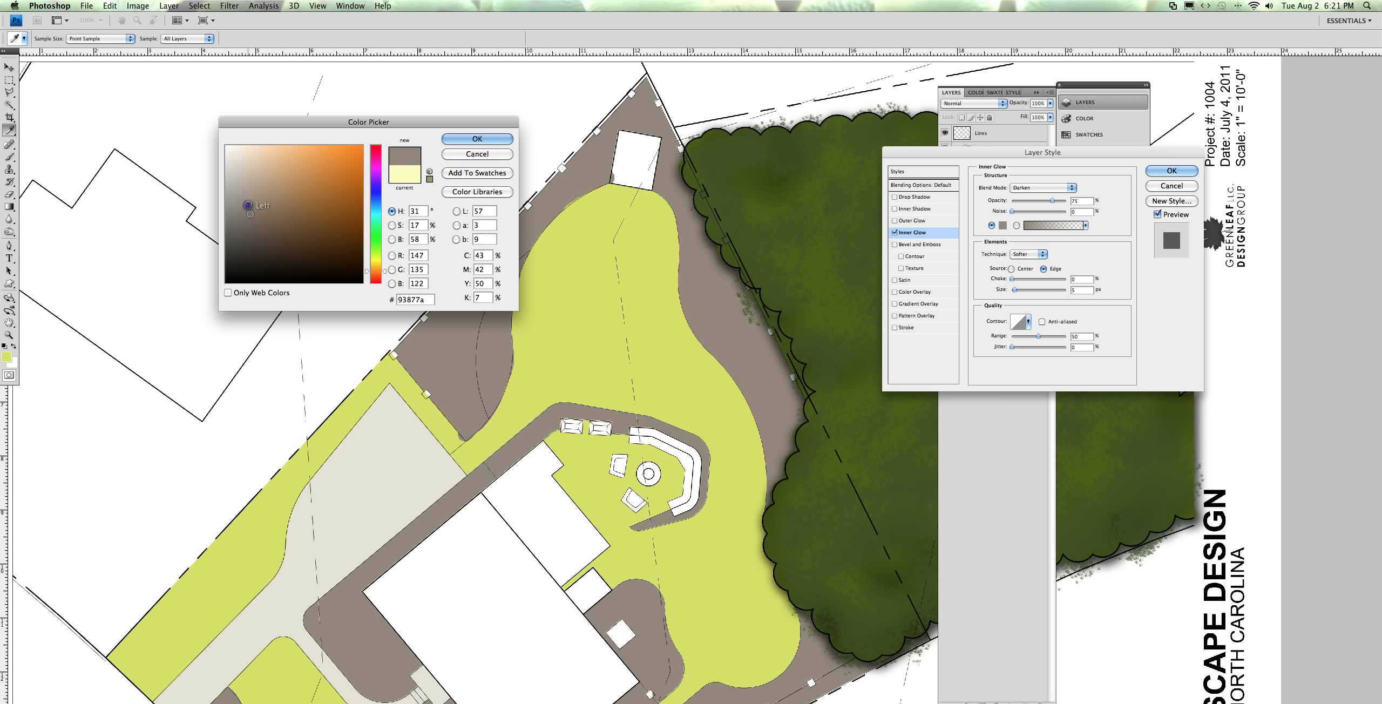
pyautogui.click(478, 138)
pyautogui.moveTo(1012, 211); pyautogui.dragTo(1030, 212)
pyautogui.moveTo(1015, 290); pyautogui.dragTo(1031, 290)
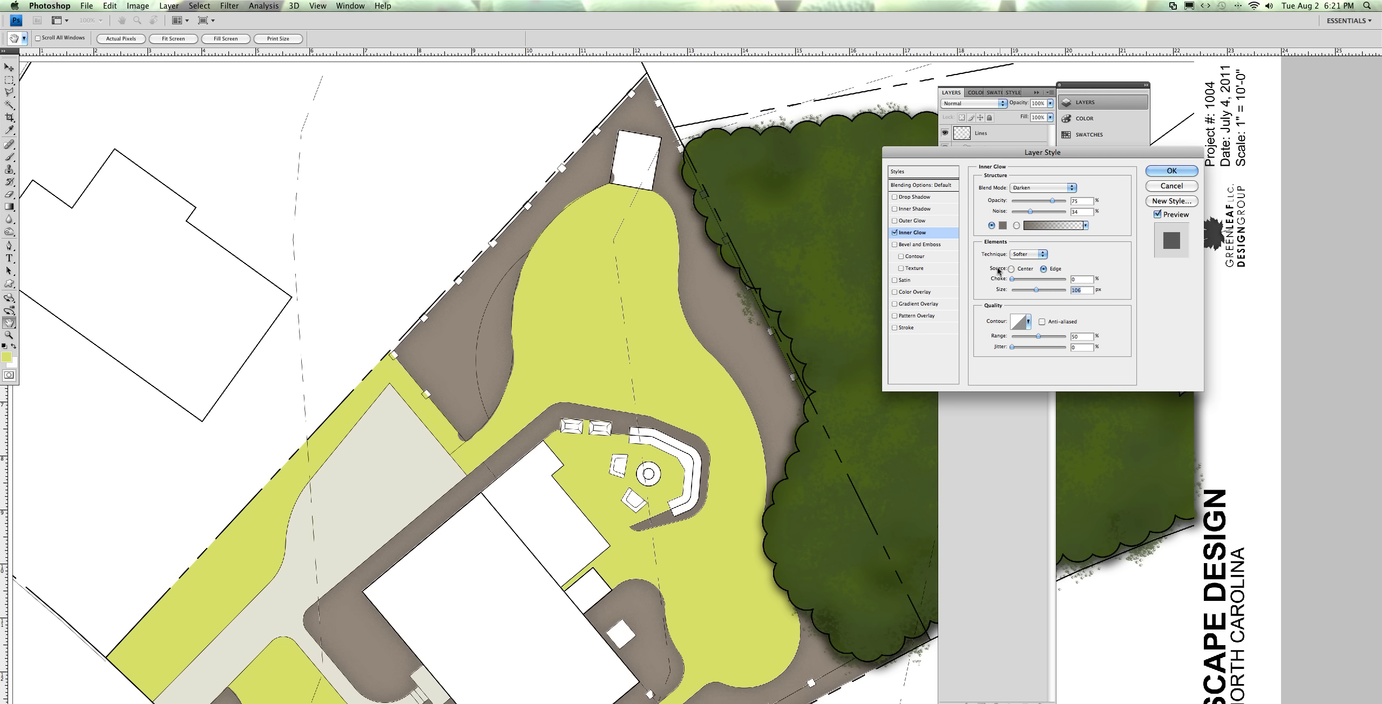
pyautogui.moveTo(1013, 279); pyautogui.dragTo(1020, 280)
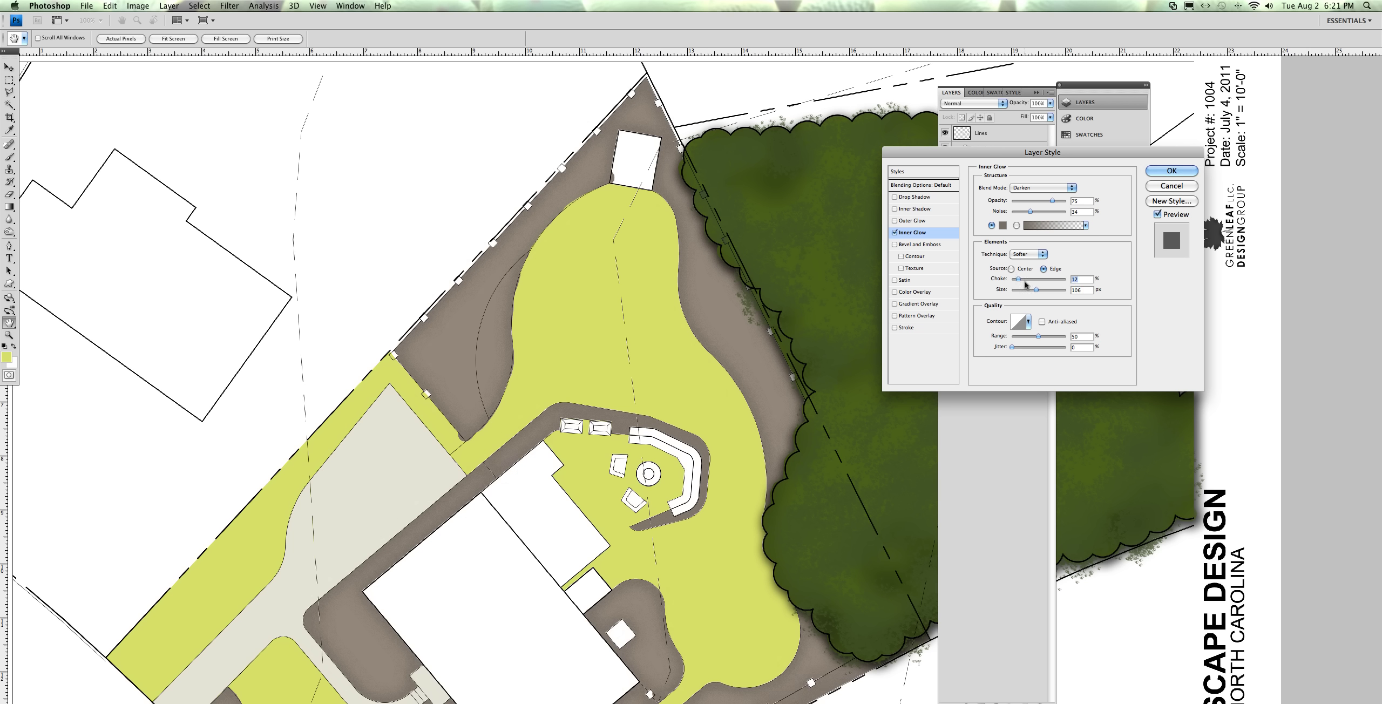
pyautogui.click(1166, 186)
pyautogui.moveTo(709, 312); pyautogui.dragTo(728, 302)
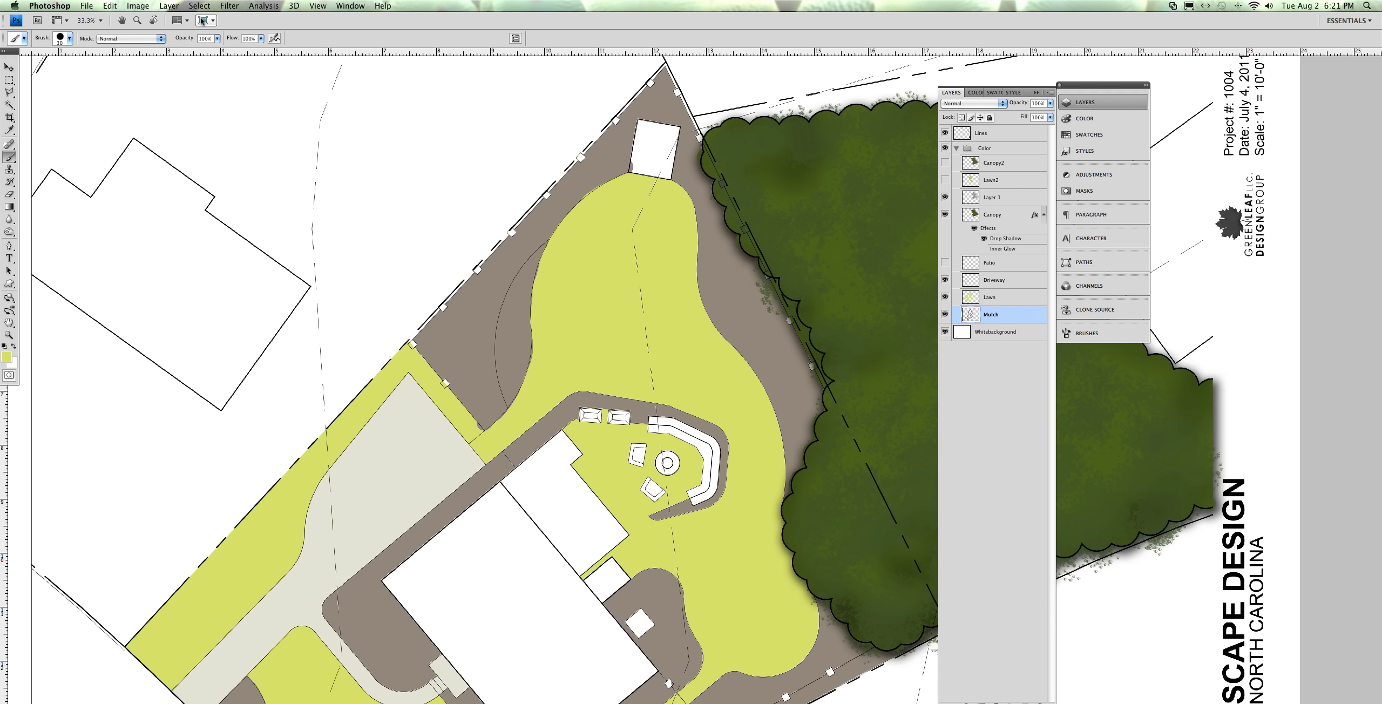
# Preview Gaussian, Monochromatic Add Noise on the mulch with the amount lowered toward 4.8%
pyautogui.click(232, 6)
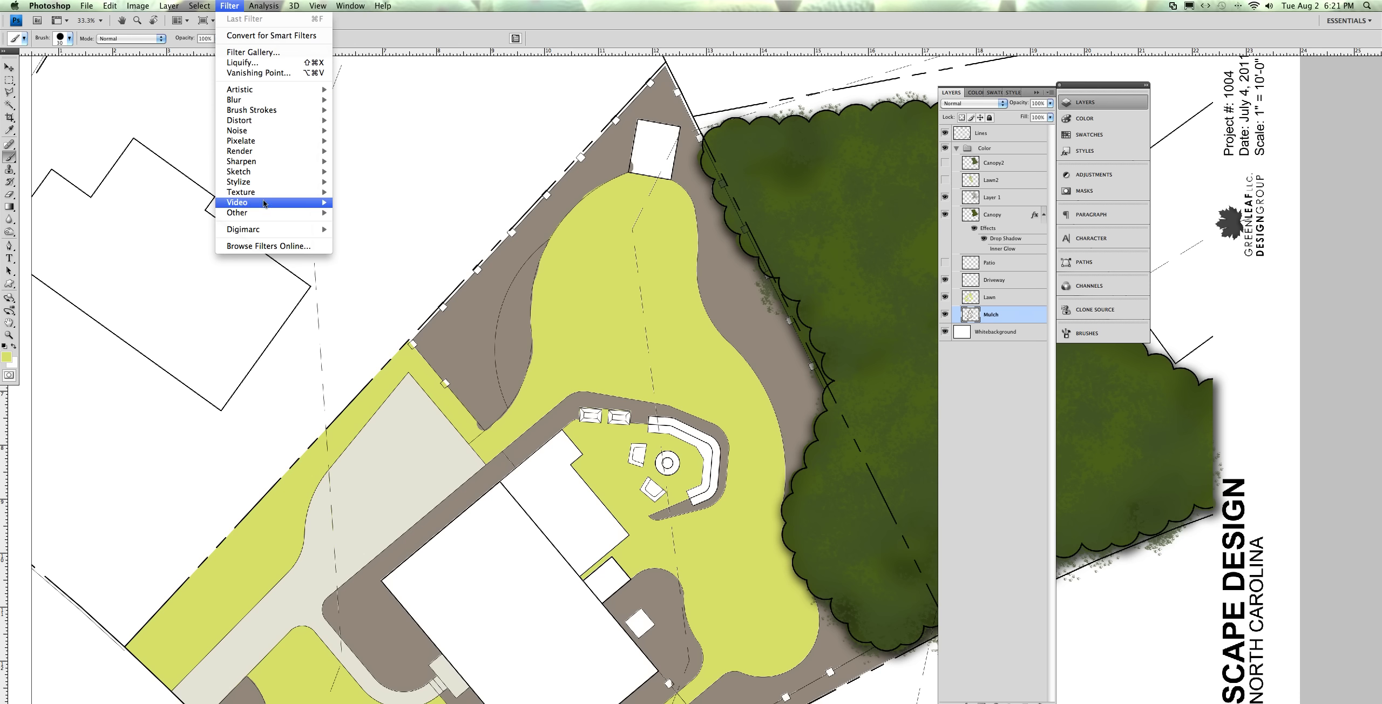
pyautogui.moveTo(270, 132)
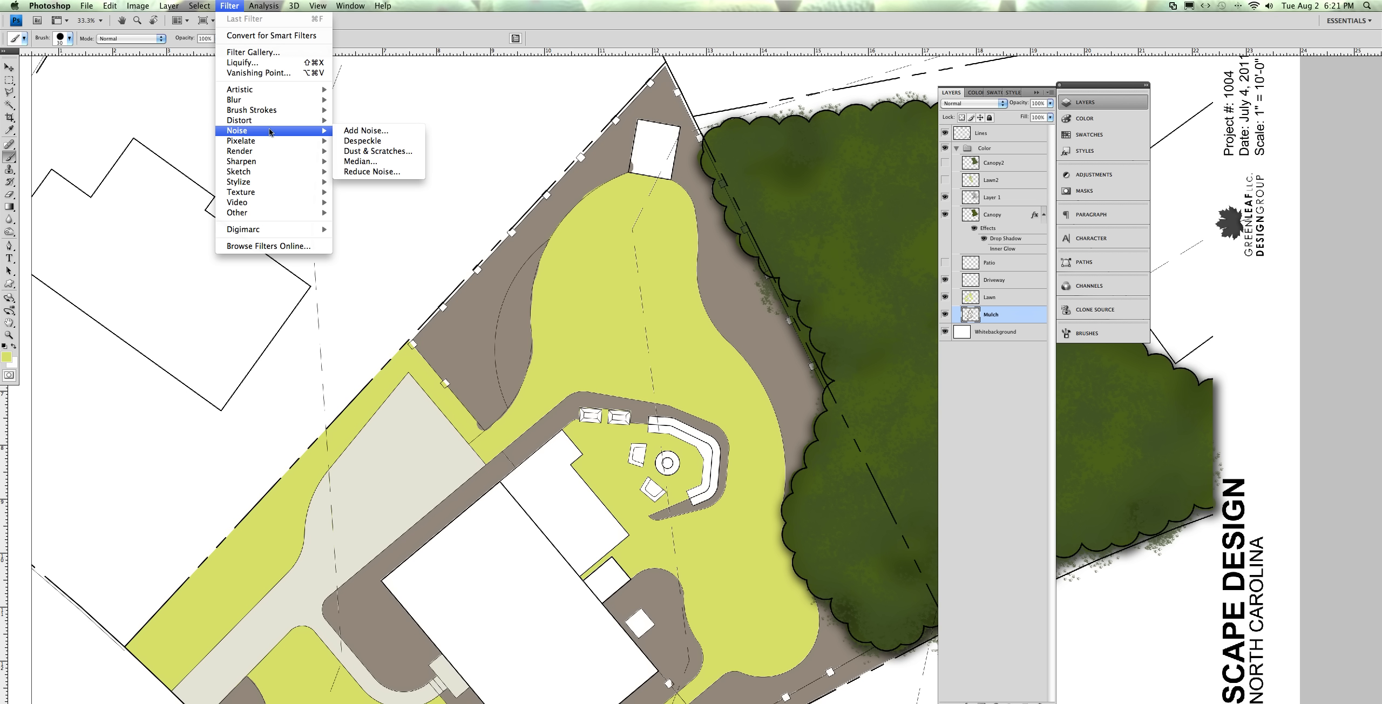
pyautogui.click(366, 130)
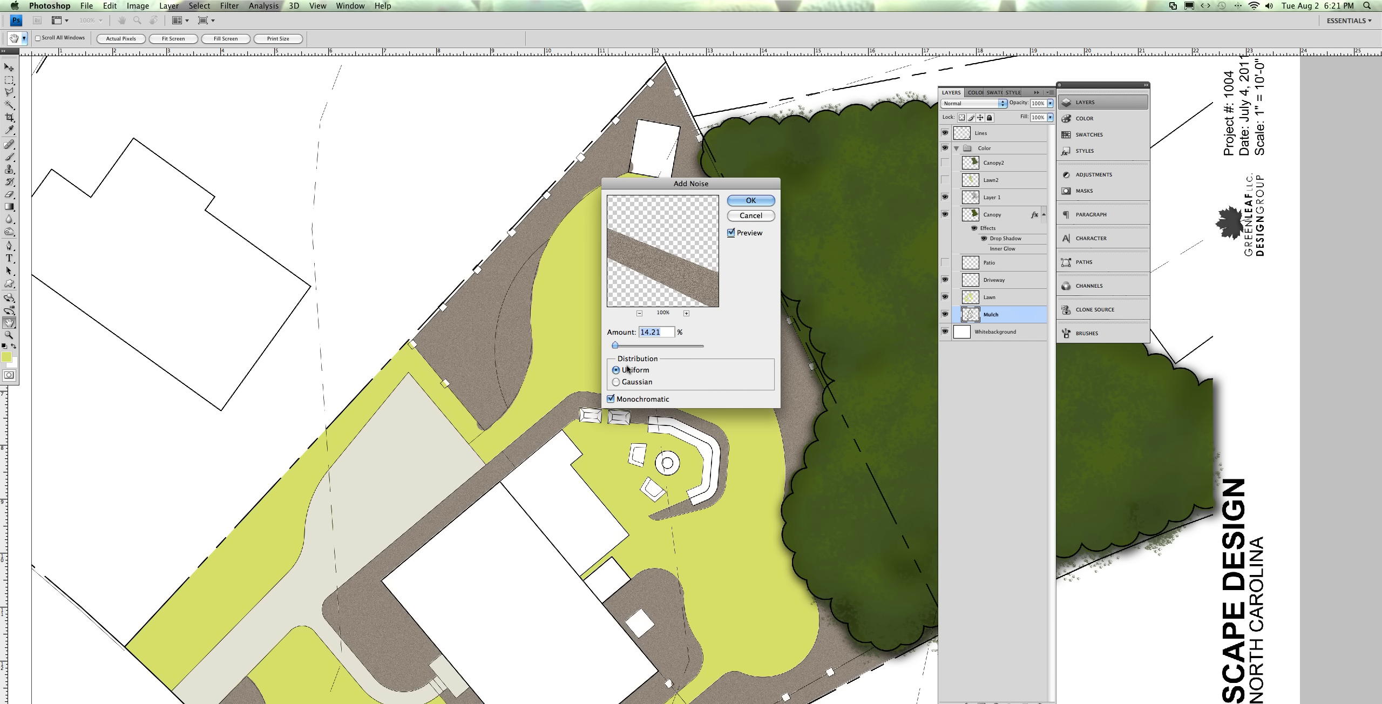
pyautogui.click(616, 382)
pyautogui.moveTo(682, 187); pyautogui.dragTo(789, 148)
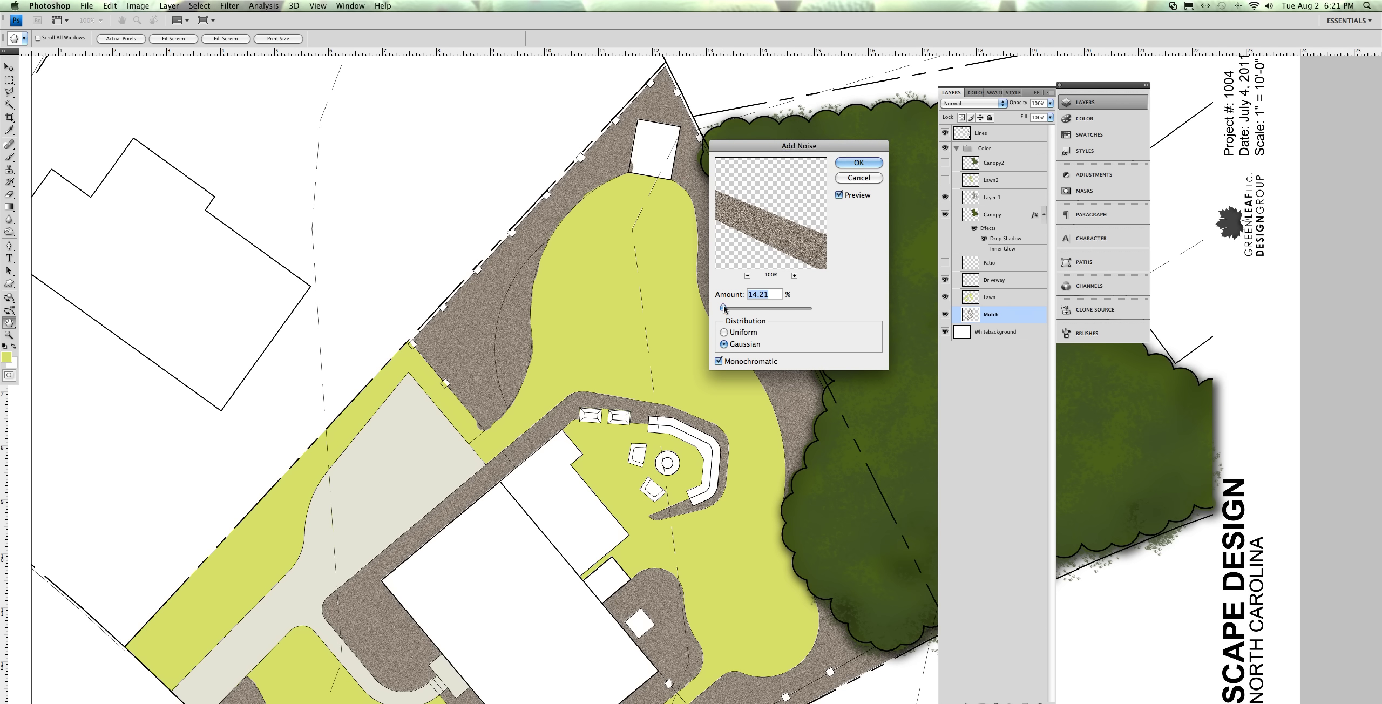
pyautogui.moveTo(723, 307); pyautogui.dragTo(725, 308)
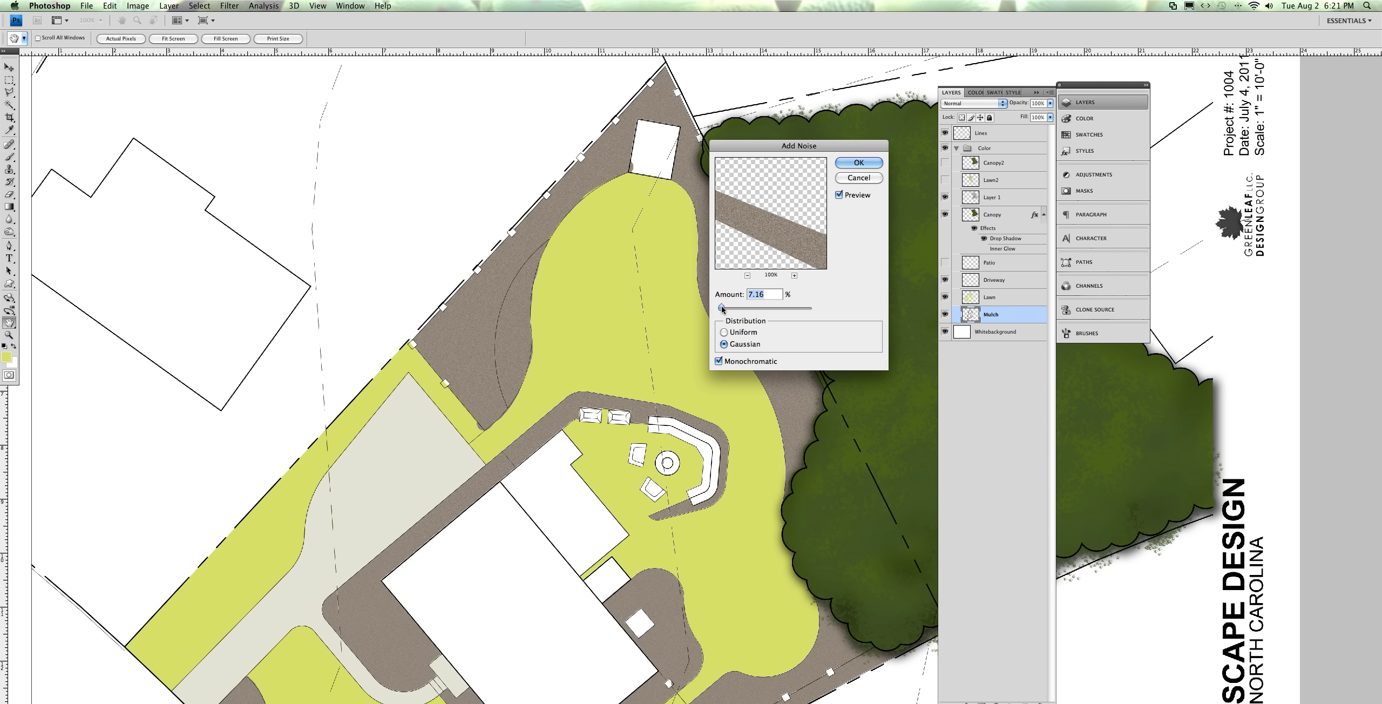
# Apply 7.16% Gaussian monochromatic noise to the mulch beds and zoom out to the whole plan
pyautogui.press('Return')
pyautogui.press('b')
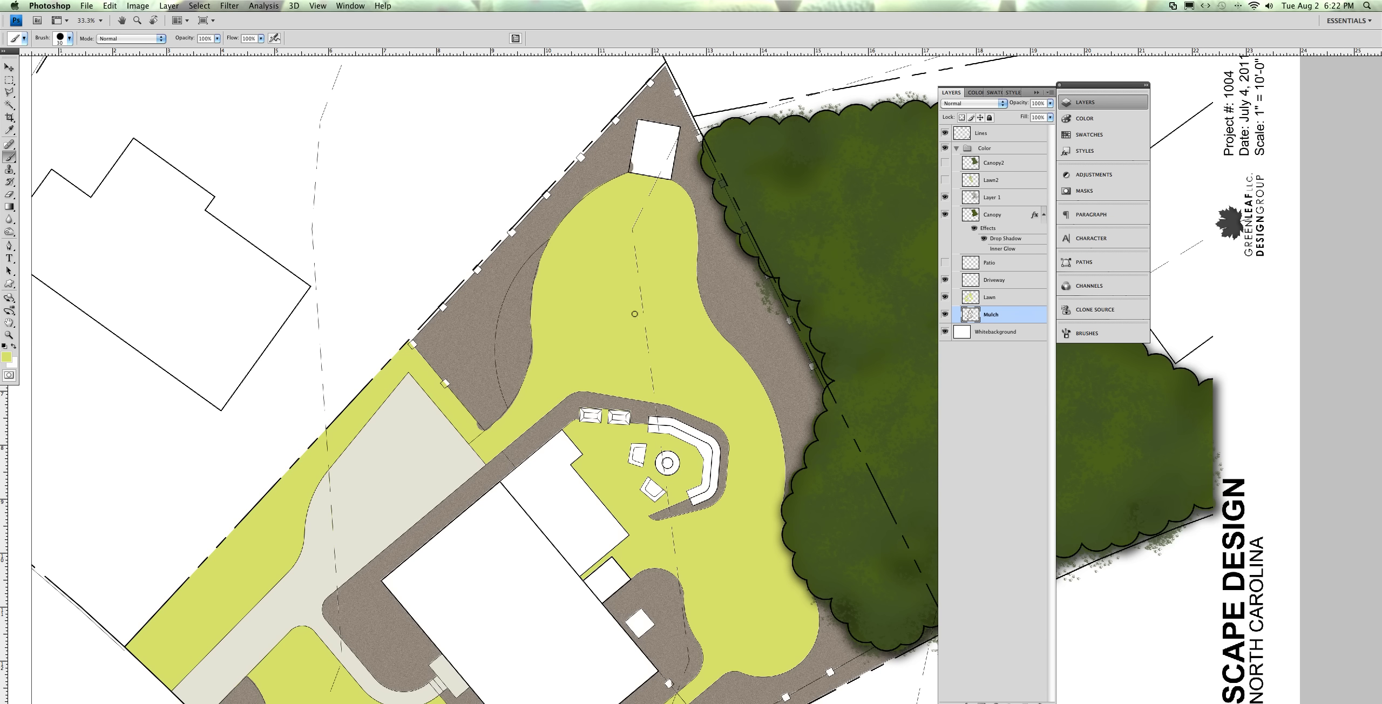
pyautogui.press('v')
pyautogui.scroll(-3, 410, 276)
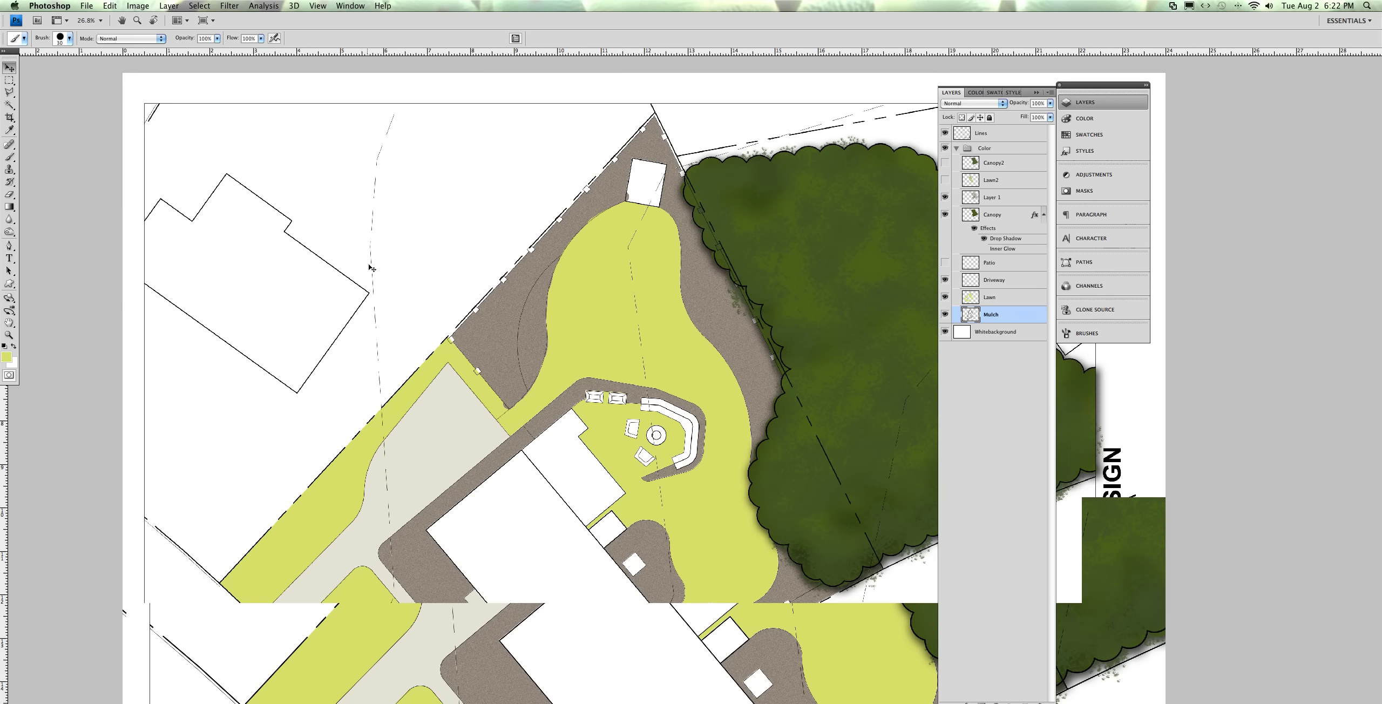
pyautogui.scroll(-3, 462, 279)
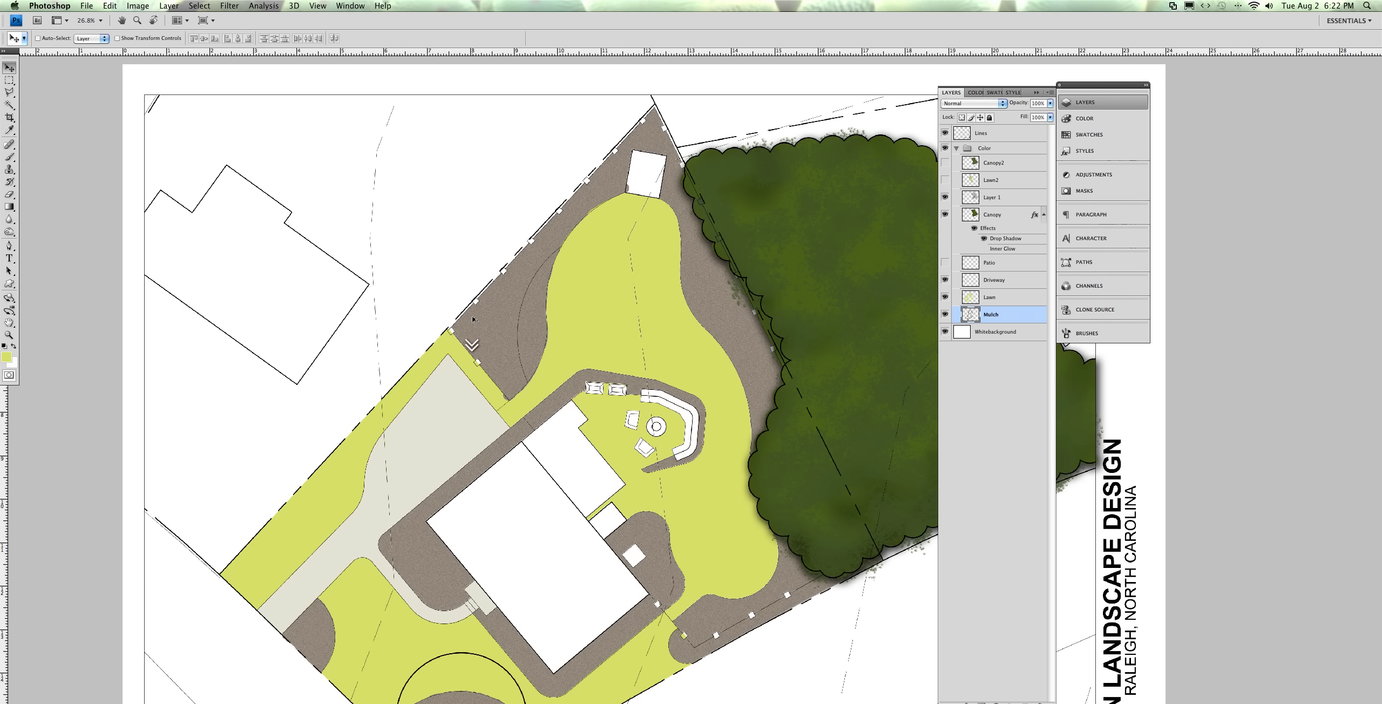
pyautogui.scroll(-2, 488, 308)
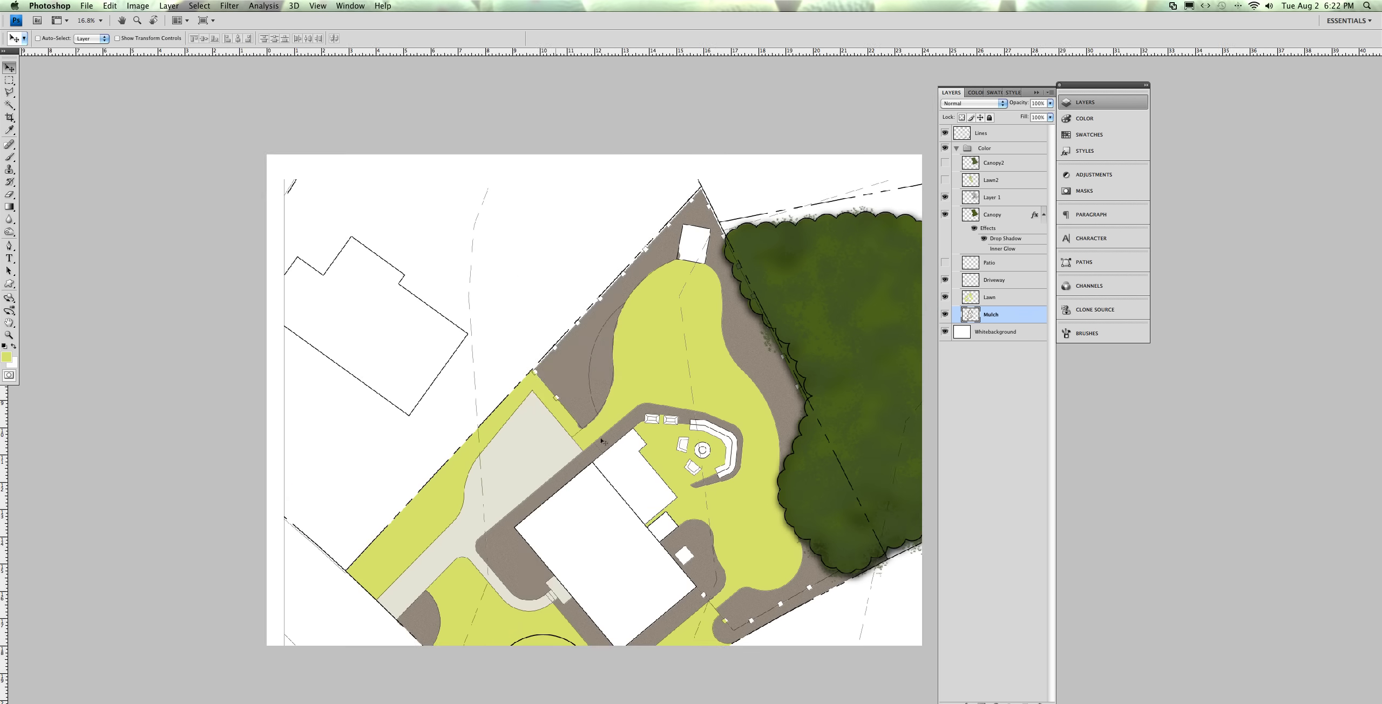
pyautogui.scroll(3, 645, 444)
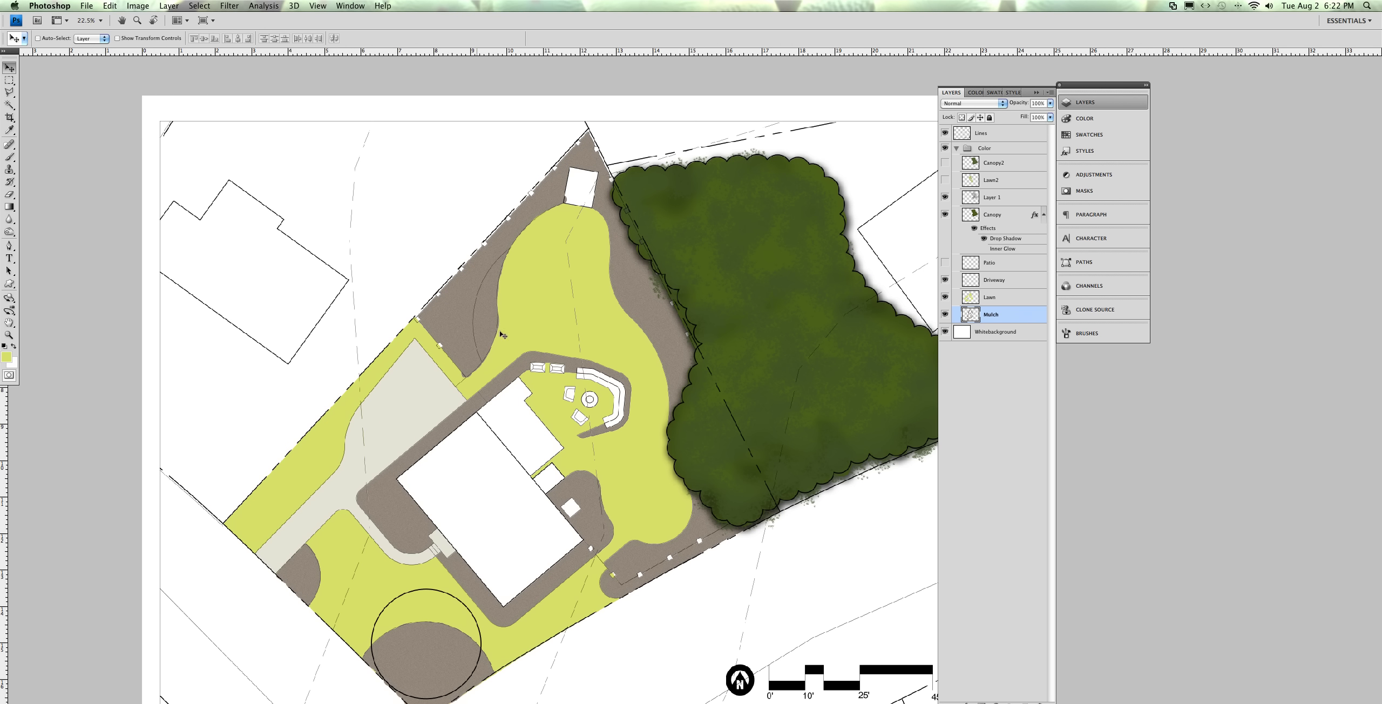
# Dodge the mulch along the upper lawn edge, the strip beside the lawn and the mulch pad
pyautogui.click(9, 230)
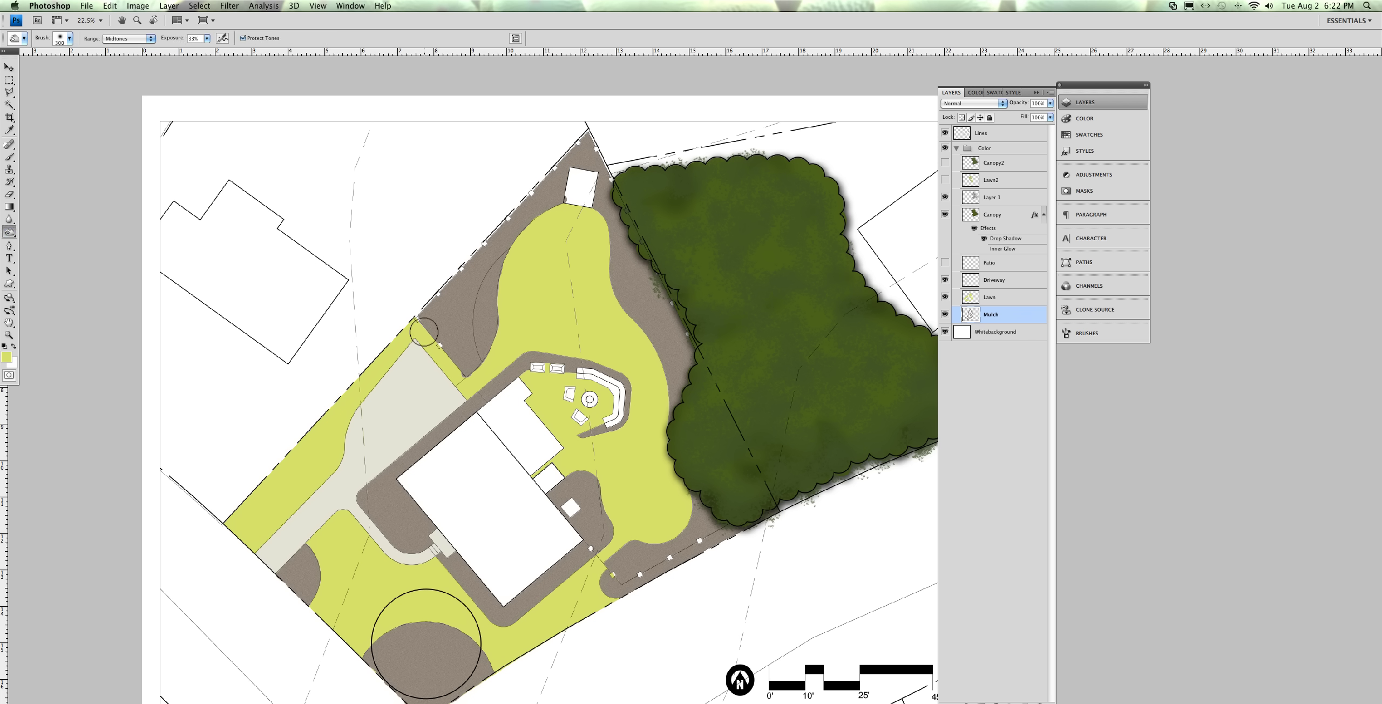
pyautogui.moveTo(502, 292)
pyautogui.mouseDown()
pyautogui.moveTo(482, 266)
pyautogui.moveTo(508, 302)
pyautogui.moveTo(519, 246)
pyautogui.moveTo(593, 153)
pyautogui.mouseUp()
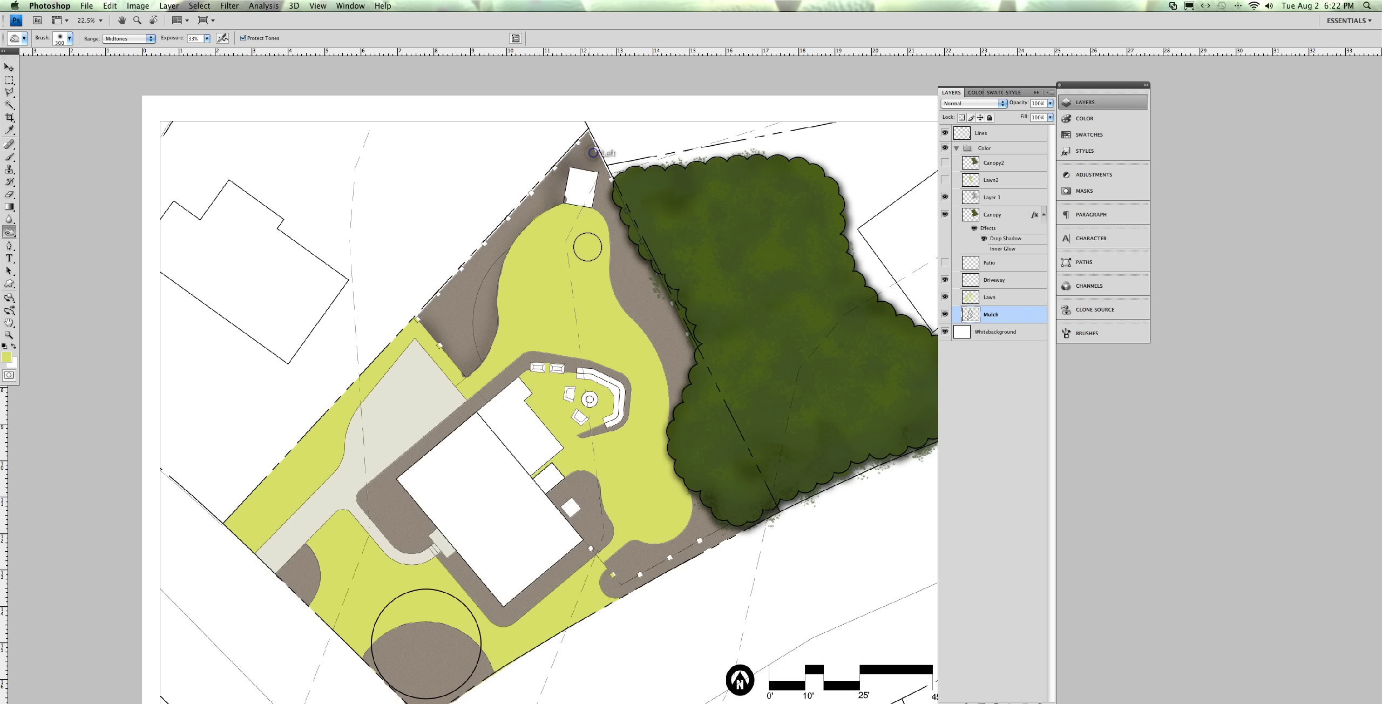
pyautogui.click(597, 272)
pyautogui.click(606, 221)
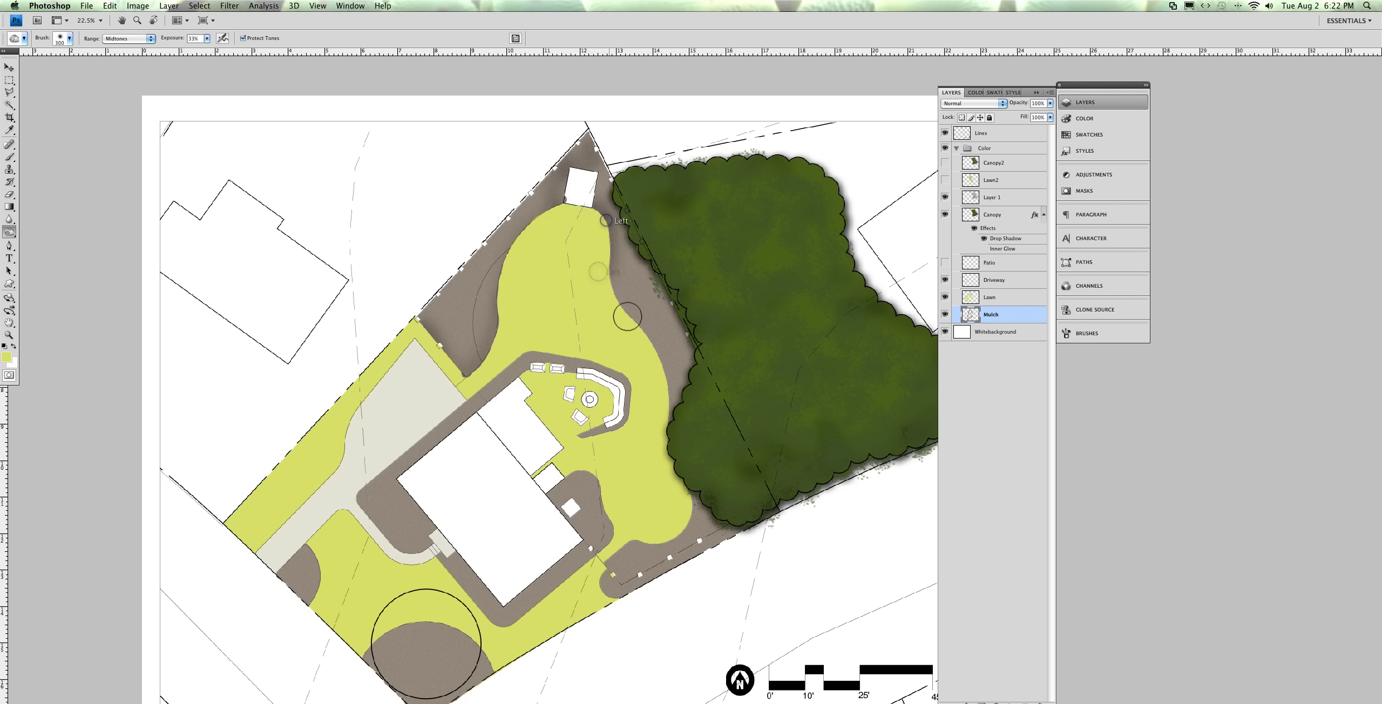
pyautogui.moveTo(628, 316)
pyautogui.mouseDown()
pyautogui.moveTo(670, 386)
pyautogui.moveTo(656, 434)
pyautogui.moveTo(666, 399)
pyautogui.mouseUp()
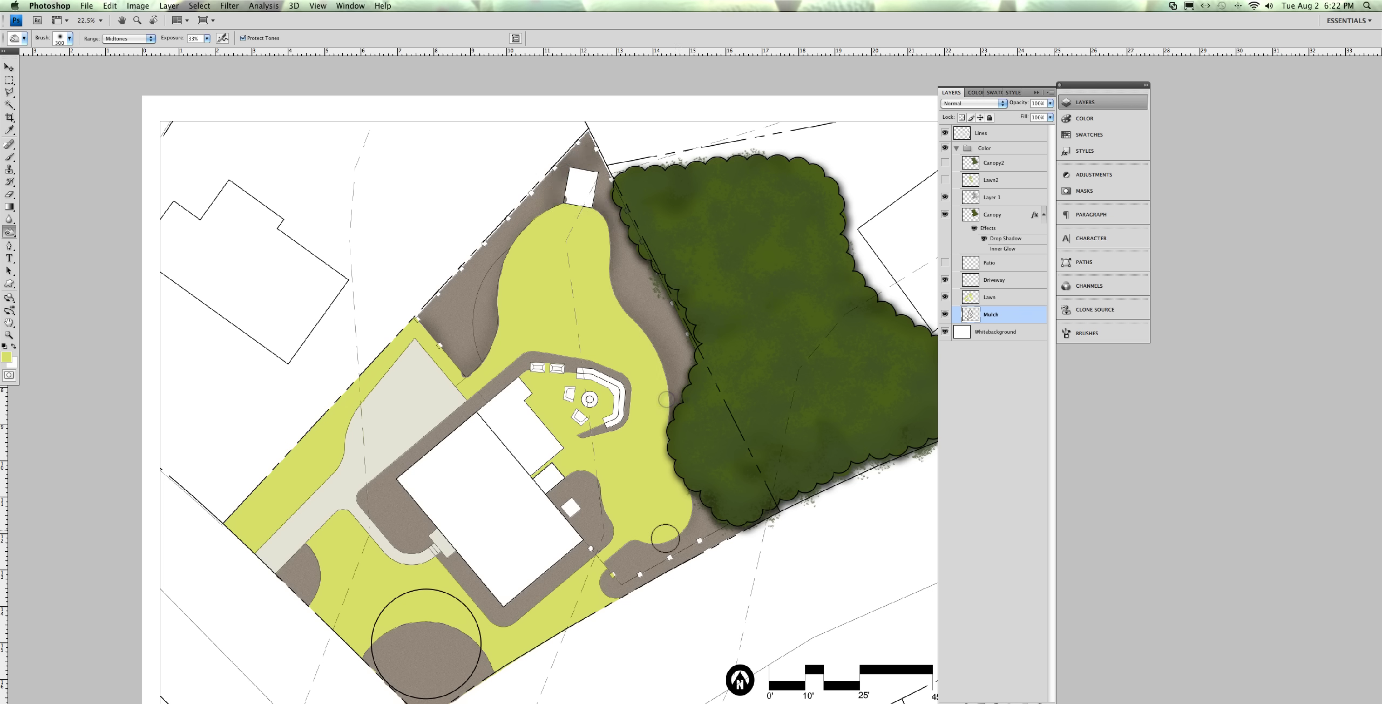
pyautogui.click(631, 536)
pyautogui.click(656, 544)
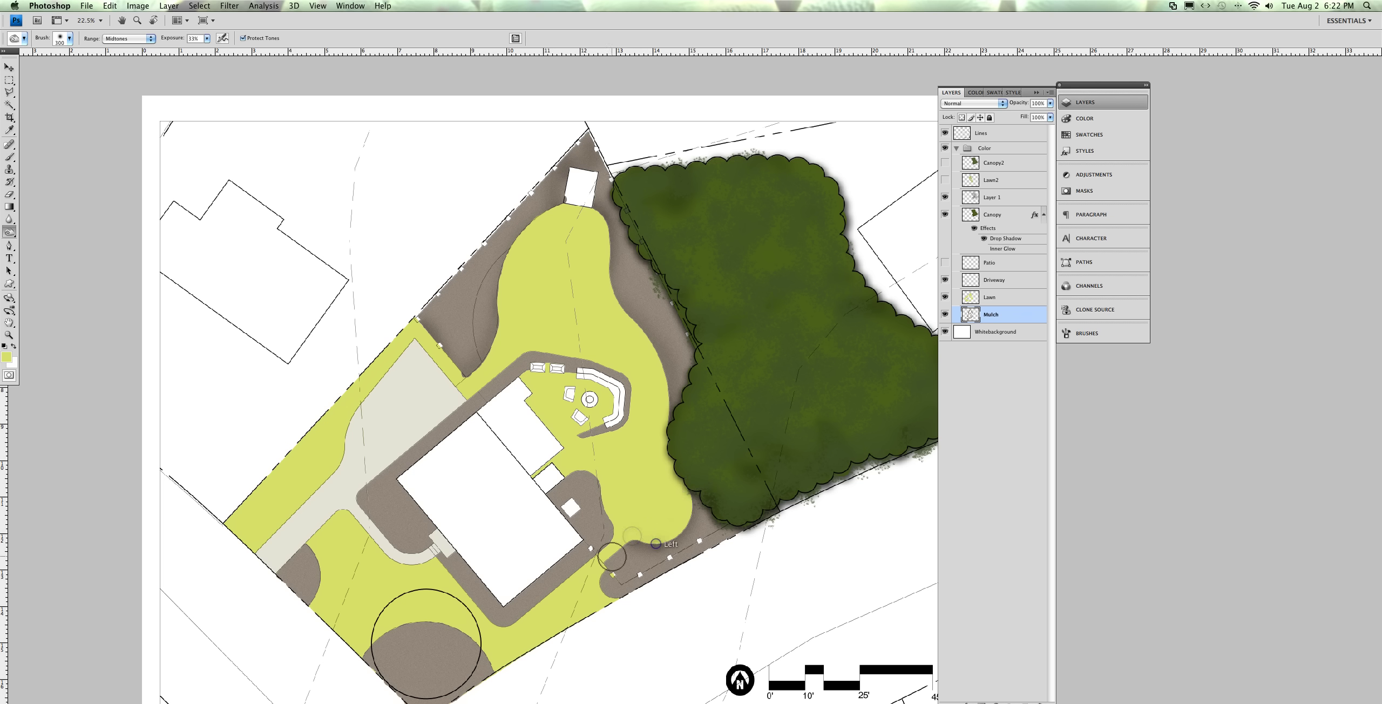
pyautogui.moveTo(612, 556)
pyautogui.mouseDown()
pyautogui.moveTo(635, 545)
pyautogui.moveTo(605, 573)
pyautogui.mouseUp()
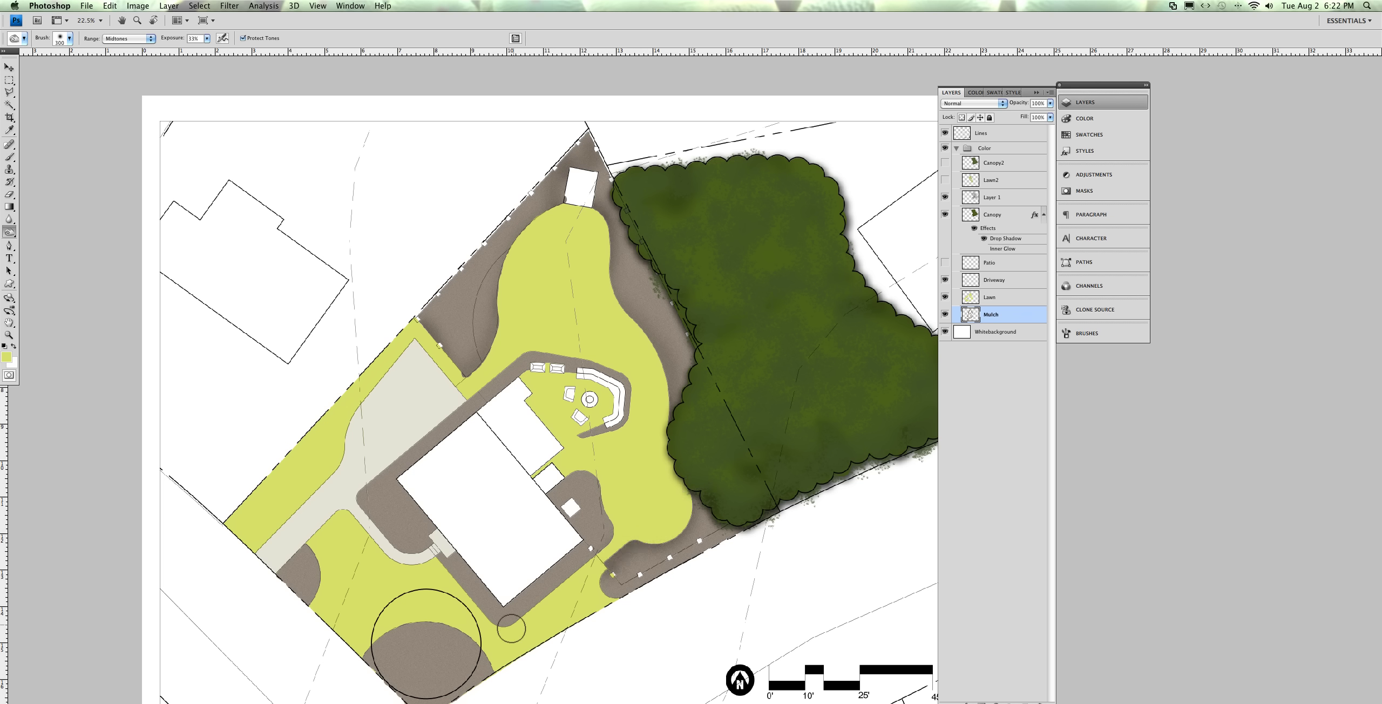
# Lighten the mulch around the house corners, the seating-area arc and the upper-left edge toward the shed
pyautogui.moveTo(500, 628)
pyautogui.mouseDown()
pyautogui.moveTo(531, 615)
pyautogui.moveTo(613, 530)
pyautogui.mouseUp()
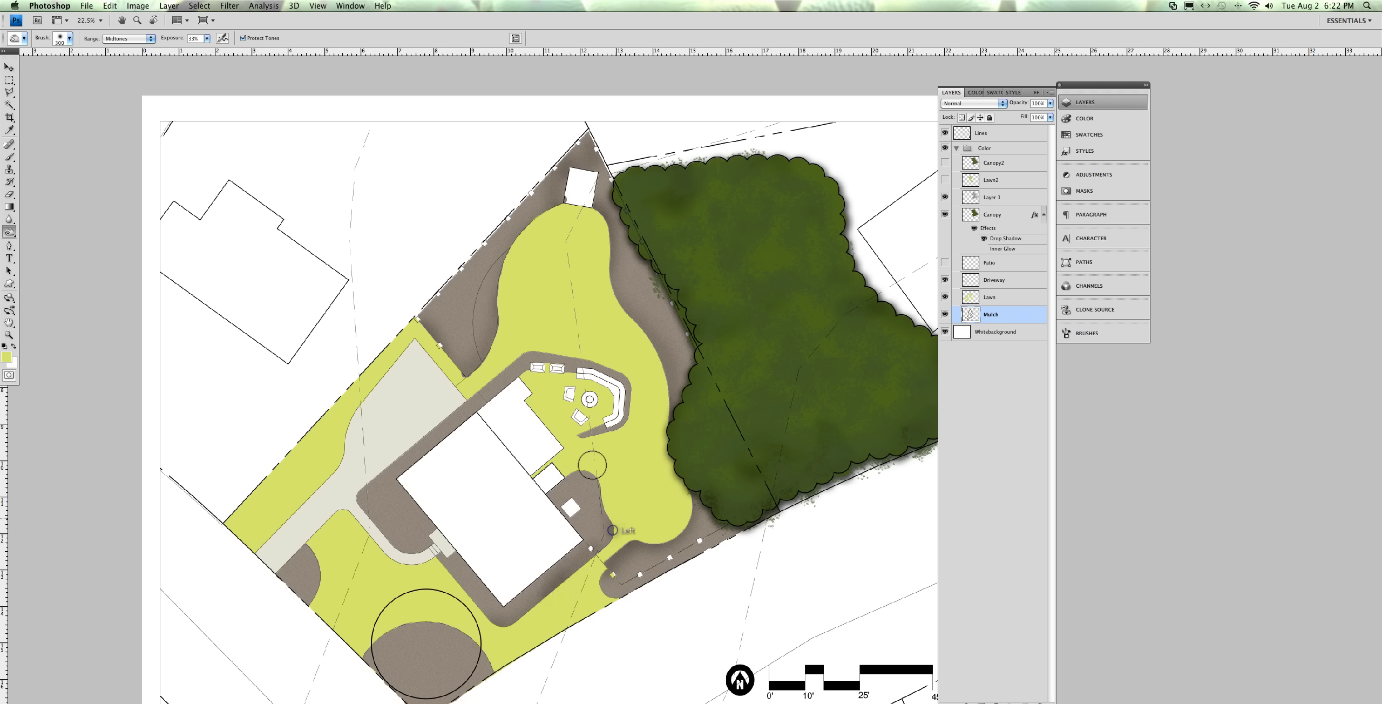
pyautogui.click(364, 484)
pyautogui.moveTo(365, 476)
pyautogui.mouseDown()
pyautogui.moveTo(457, 531)
pyautogui.moveTo(430, 517)
pyautogui.moveTo(426, 449)
pyautogui.mouseUp()
pyautogui.click(553, 349)
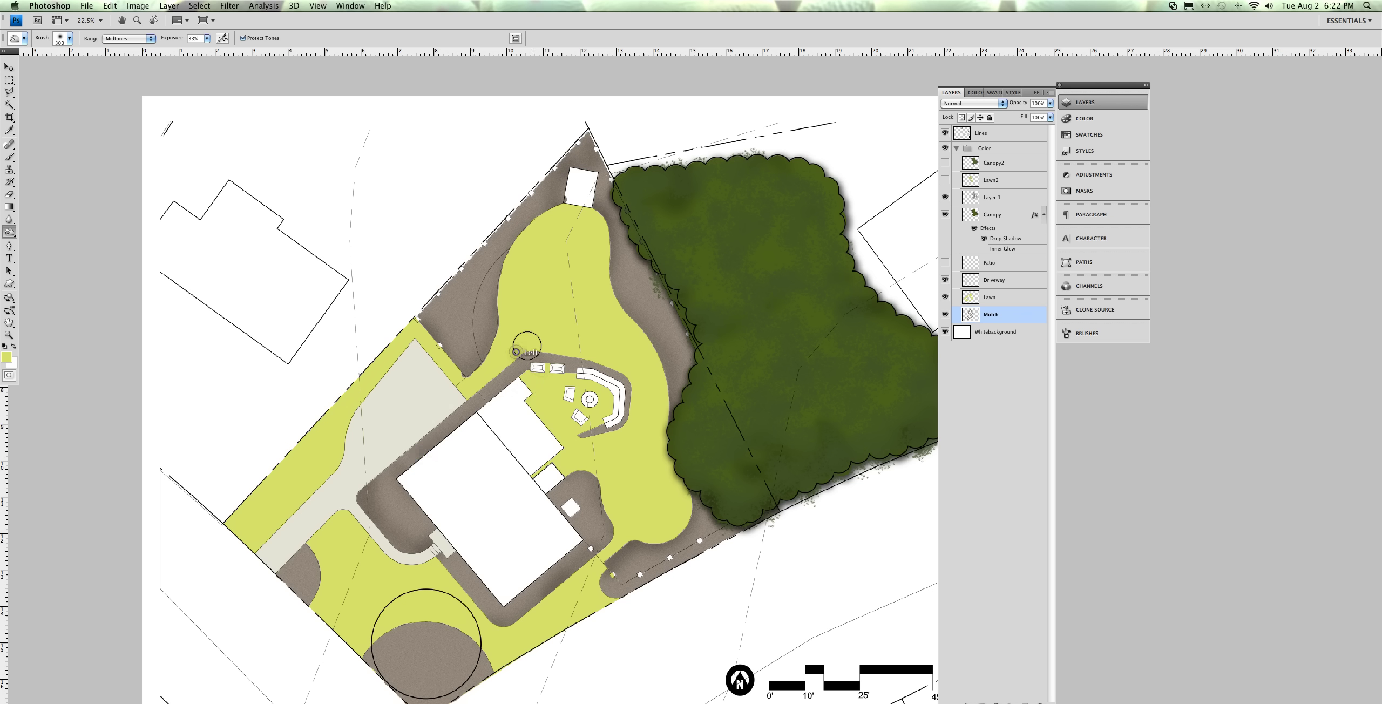
pyautogui.moveTo(599, 352)
pyautogui.mouseDown()
pyautogui.moveTo(634, 373)
pyautogui.moveTo(621, 412)
pyautogui.mouseUp()
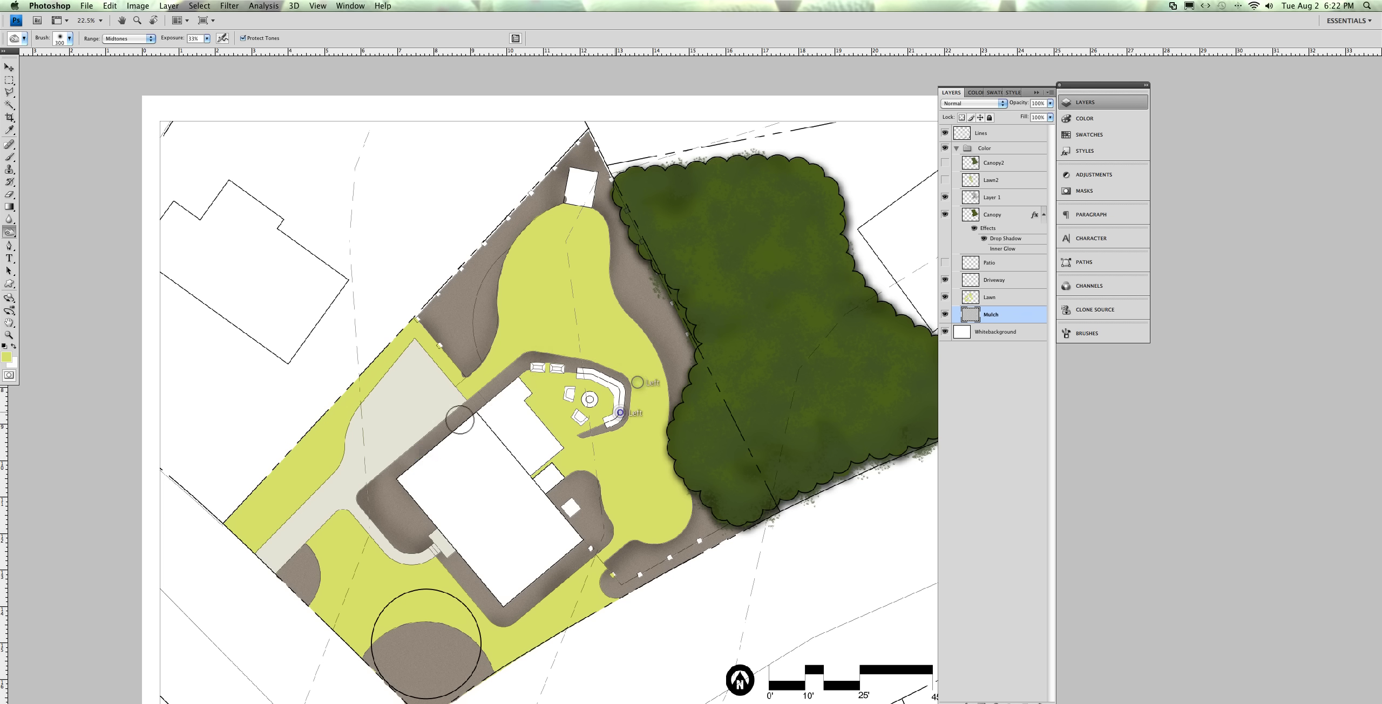
pyautogui.moveTo(448, 274)
pyautogui.mouseDown()
pyautogui.moveTo(603, 137)
pyautogui.moveTo(520, 198)
pyautogui.mouseUp()
# Lighten the small lower-left mulch patch and both lower edges of the mulch circle
pyautogui.moveTo(458, 321); pyautogui.dragTo(553, 223)
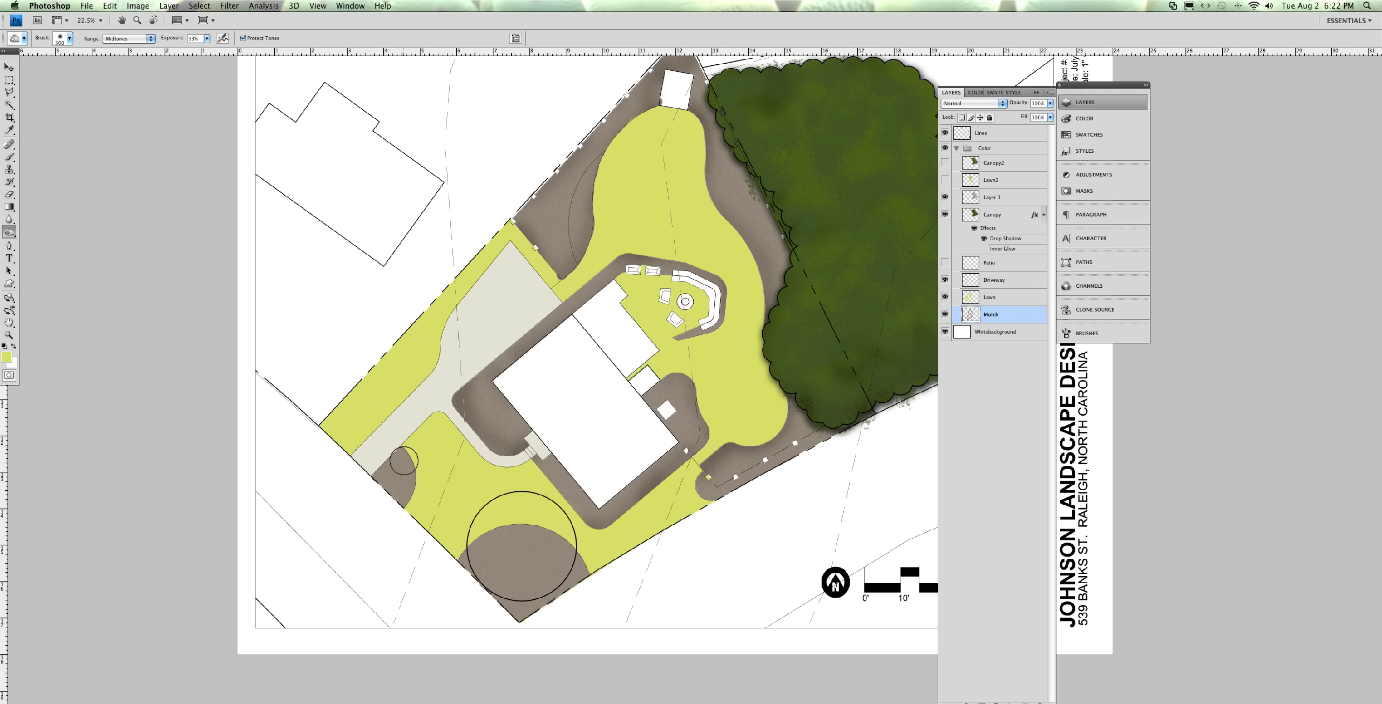
pyautogui.moveTo(369, 476)
pyautogui.mouseDown()
pyautogui.moveTo(410, 509)
pyautogui.moveTo(415, 478)
pyautogui.moveTo(394, 511)
pyautogui.mouseUp()
pyautogui.moveTo(456, 558)
pyautogui.mouseDown()
pyautogui.moveTo(530, 629)
pyautogui.moveTo(527, 614)
pyautogui.mouseUp()
pyautogui.moveTo(574, 575)
pyautogui.mouseDown()
pyautogui.moveTo(595, 551)
pyautogui.moveTo(518, 540)
pyautogui.moveTo(472, 467)
pyautogui.moveTo(562, 446)
pyautogui.mouseUp()
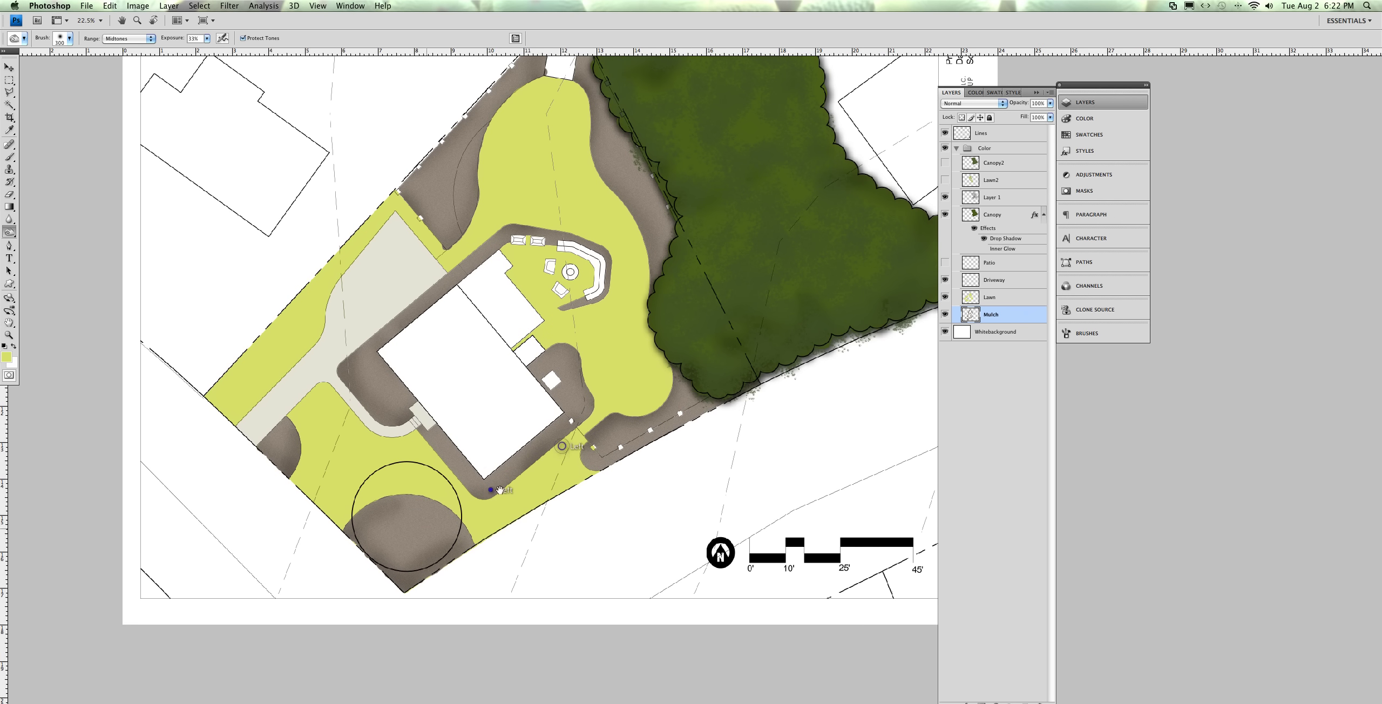
pyautogui.moveTo(497, 542); pyautogui.dragTo(452, 523)
pyautogui.moveTo(556, 385); pyautogui.dragTo(556, 483)
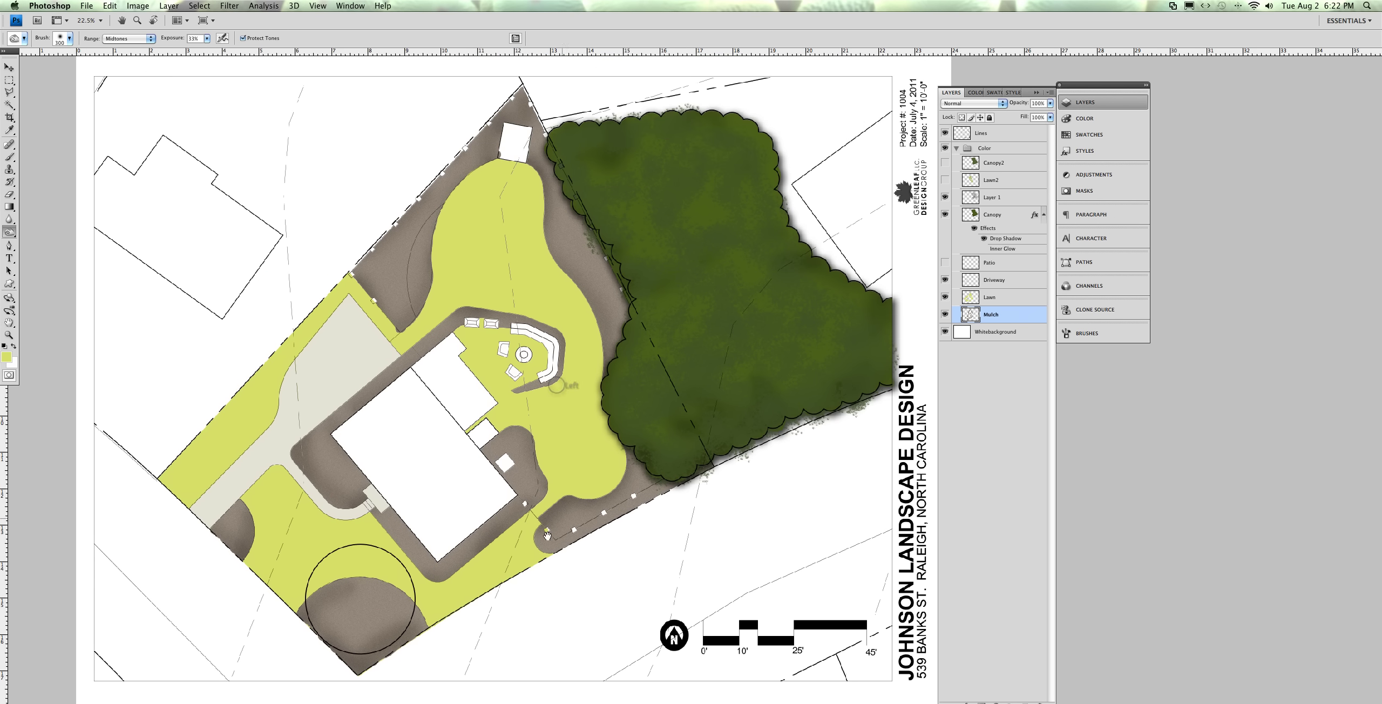
pyautogui.moveTo(547, 535); pyautogui.dragTo(510, 469)
pyautogui.click(507, 491)
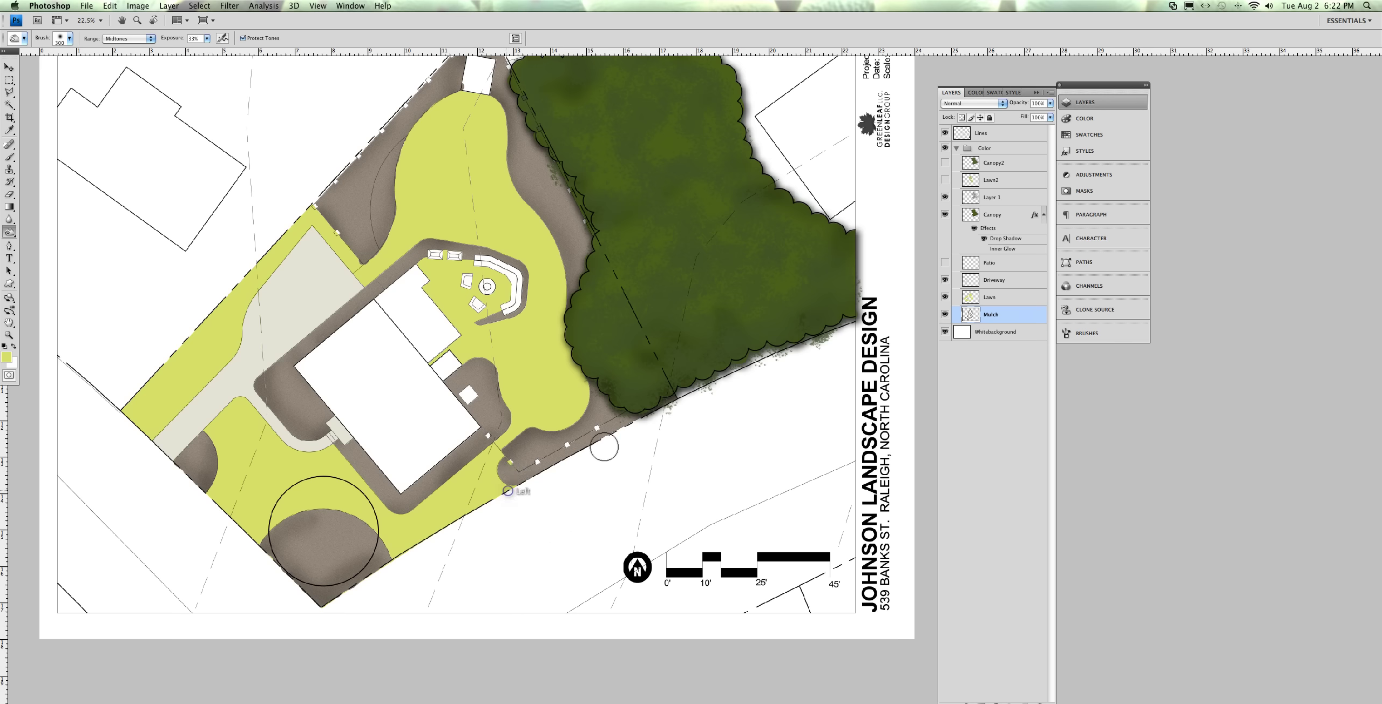
# Lighten the mulch near the driveway and bring the whole sheet back into view
pyautogui.click(447, 381)
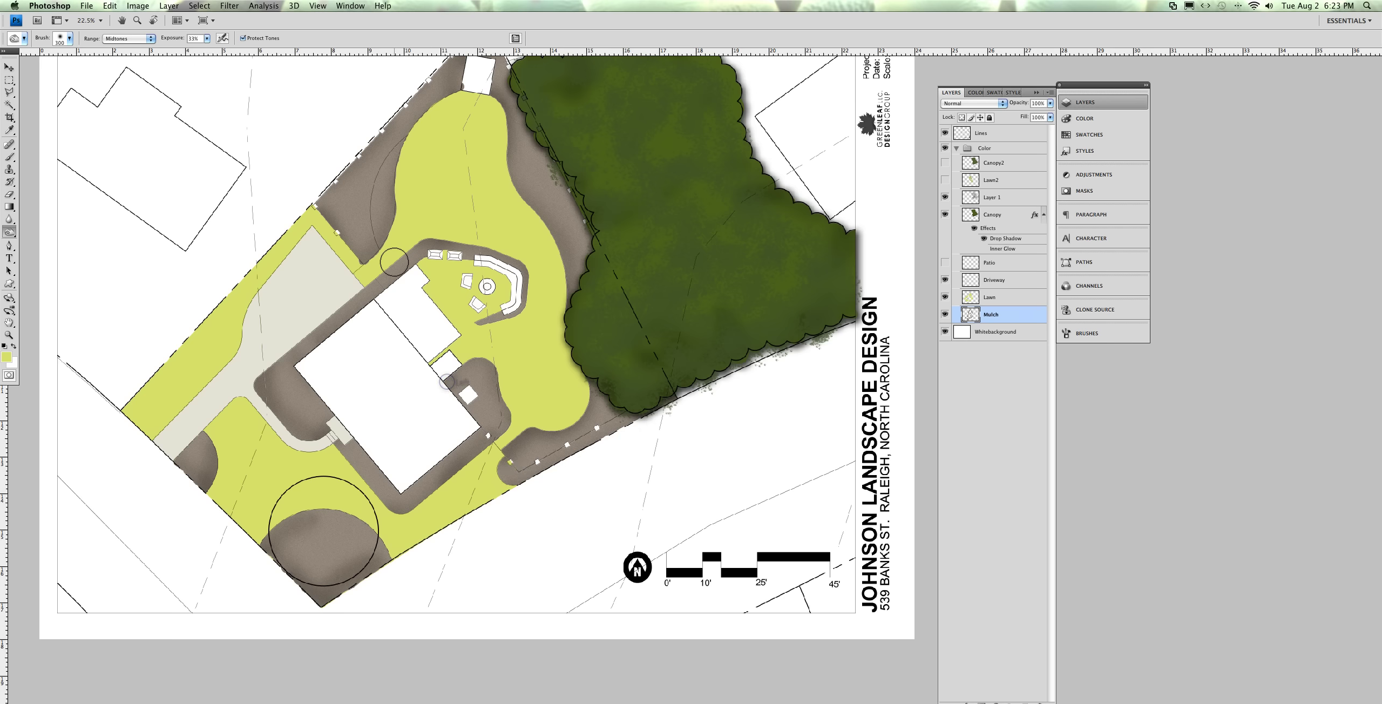
pyautogui.scroll(-4, 423, 377)
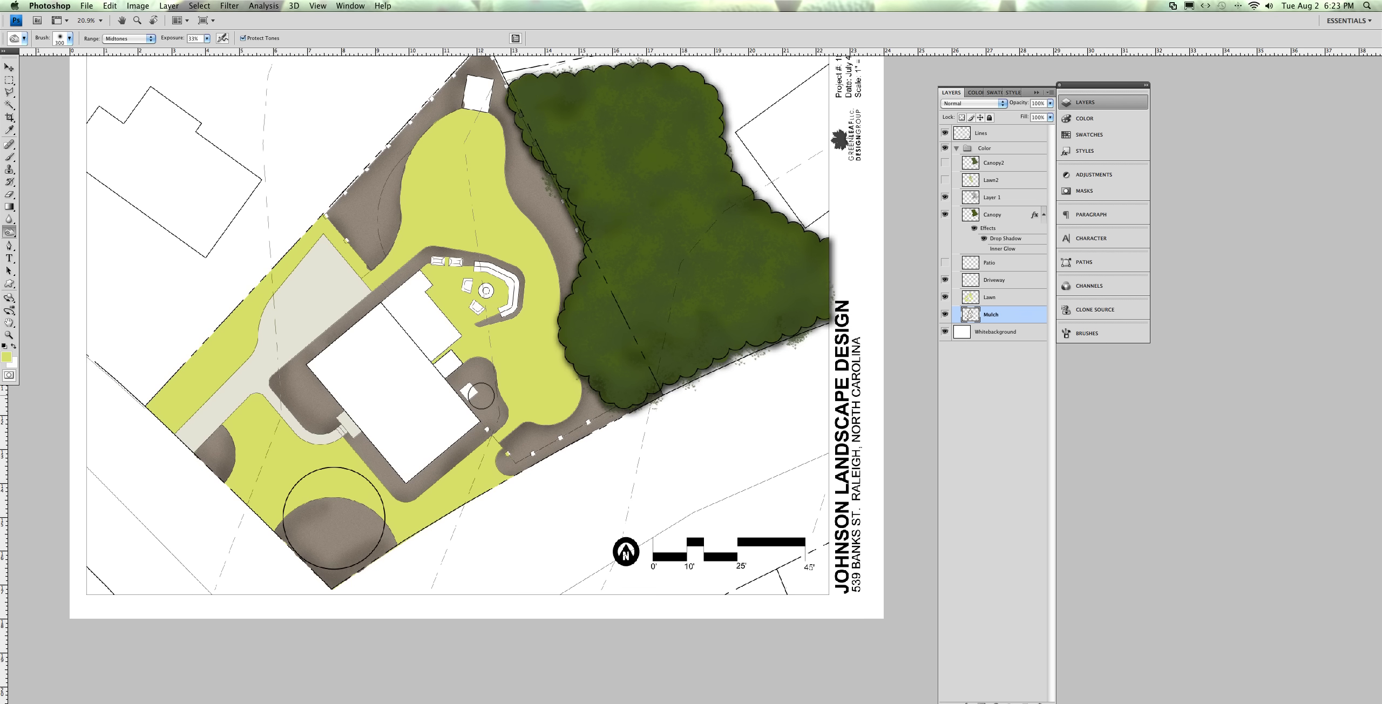
pyautogui.scroll(-1, 423, 377)
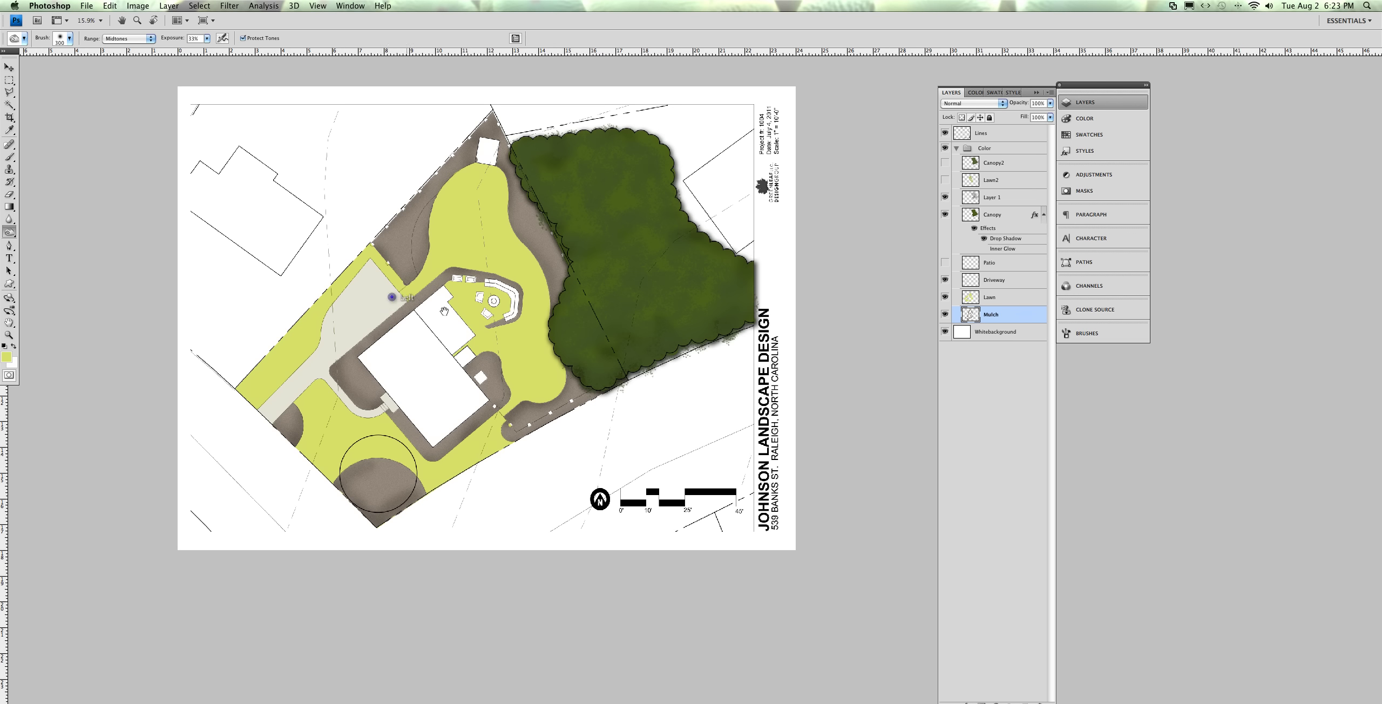
pyautogui.moveTo(443, 311); pyautogui.dragTo(600, 396)
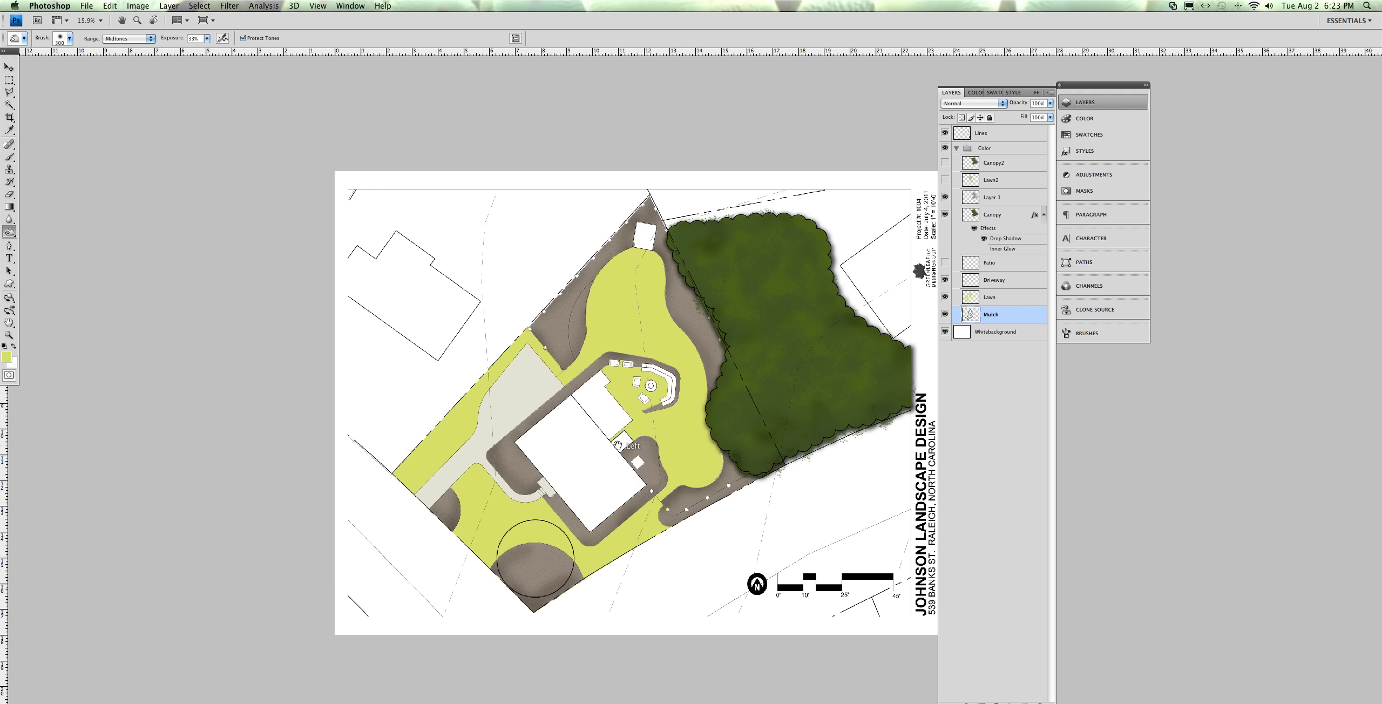
pyautogui.moveTo(617, 445); pyautogui.dragTo(527, 461)
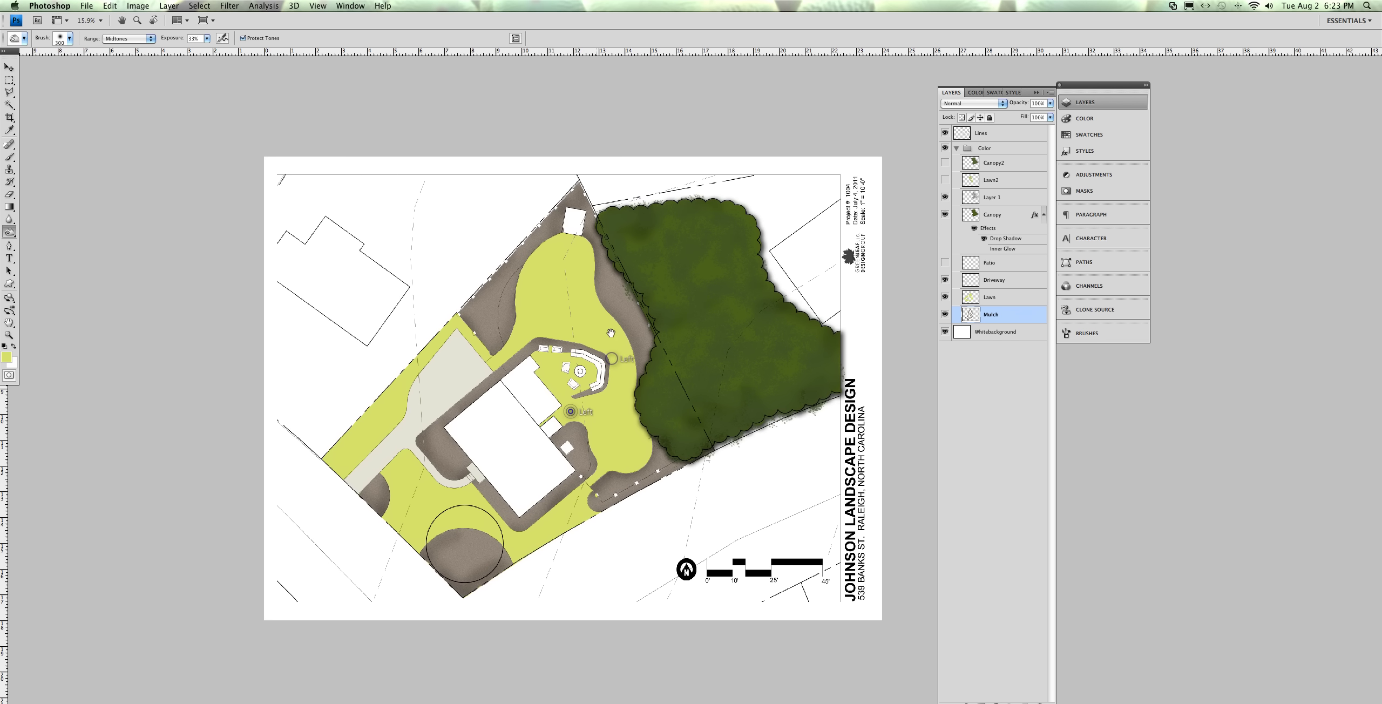
# Select the Lawn layer and reapply the last Add Noise filter to it
pyautogui.click(1003, 295)
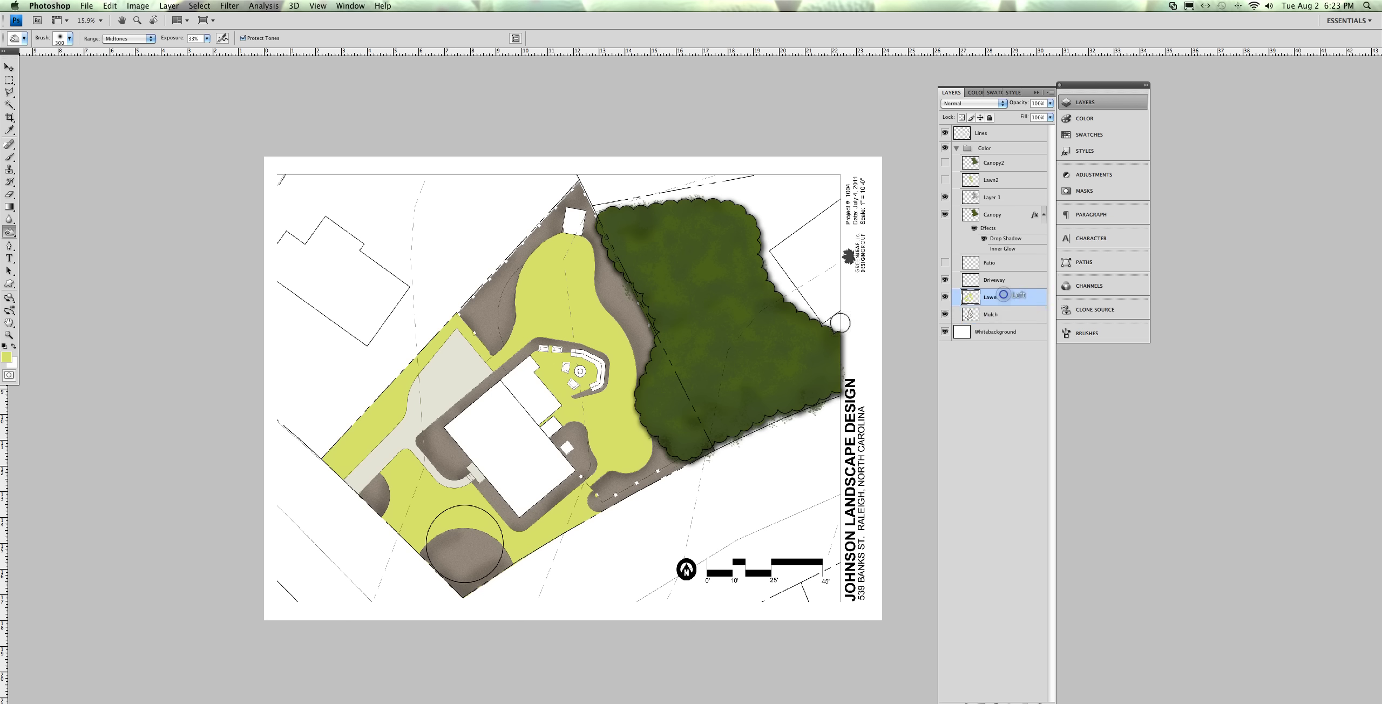
pyautogui.click(227, 8)
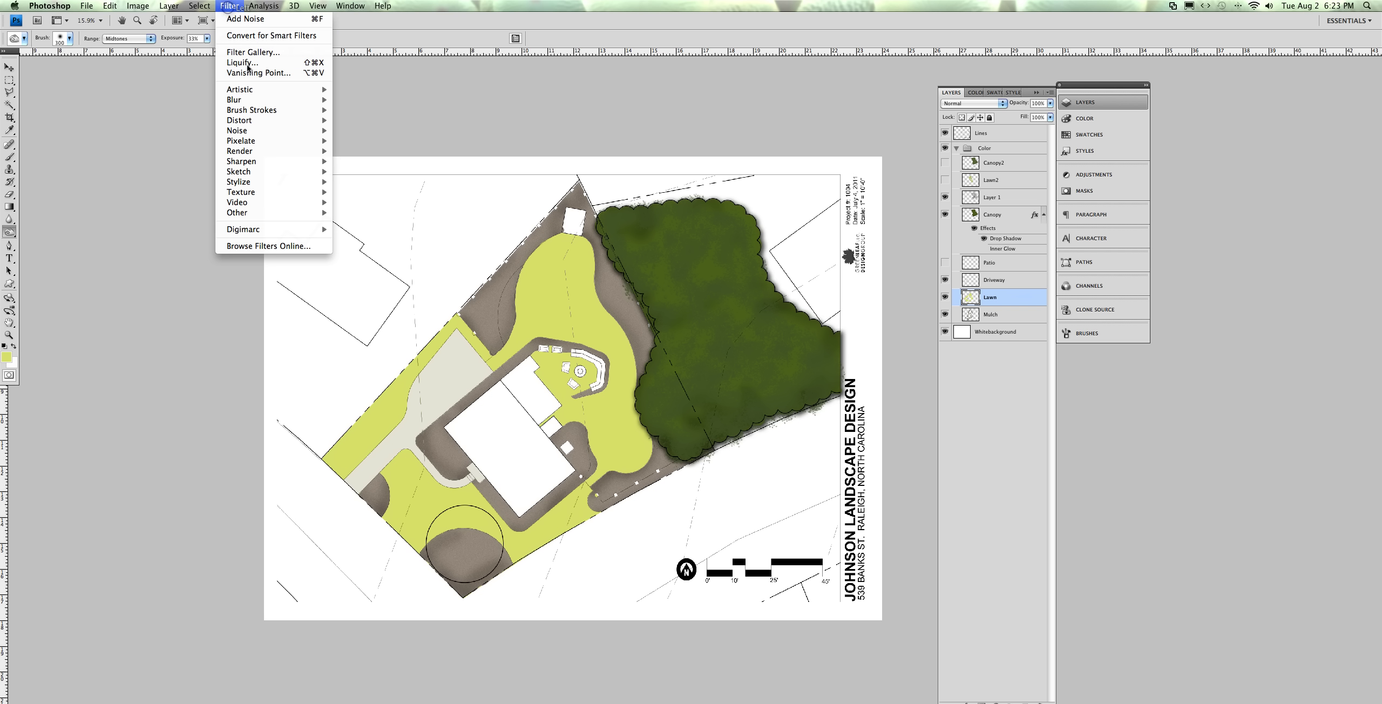
pyautogui.click(262, 22)
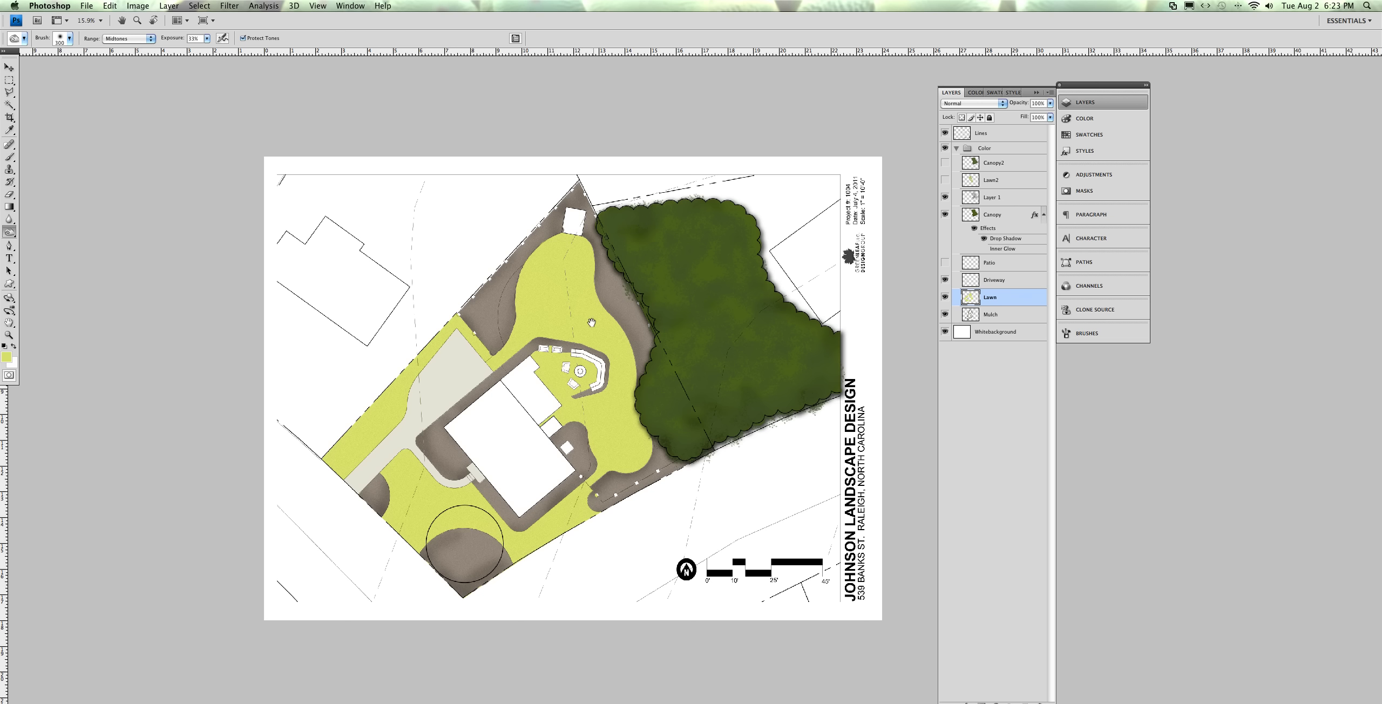
pyautogui.moveTo(591, 322); pyautogui.dragTo(620, 313)
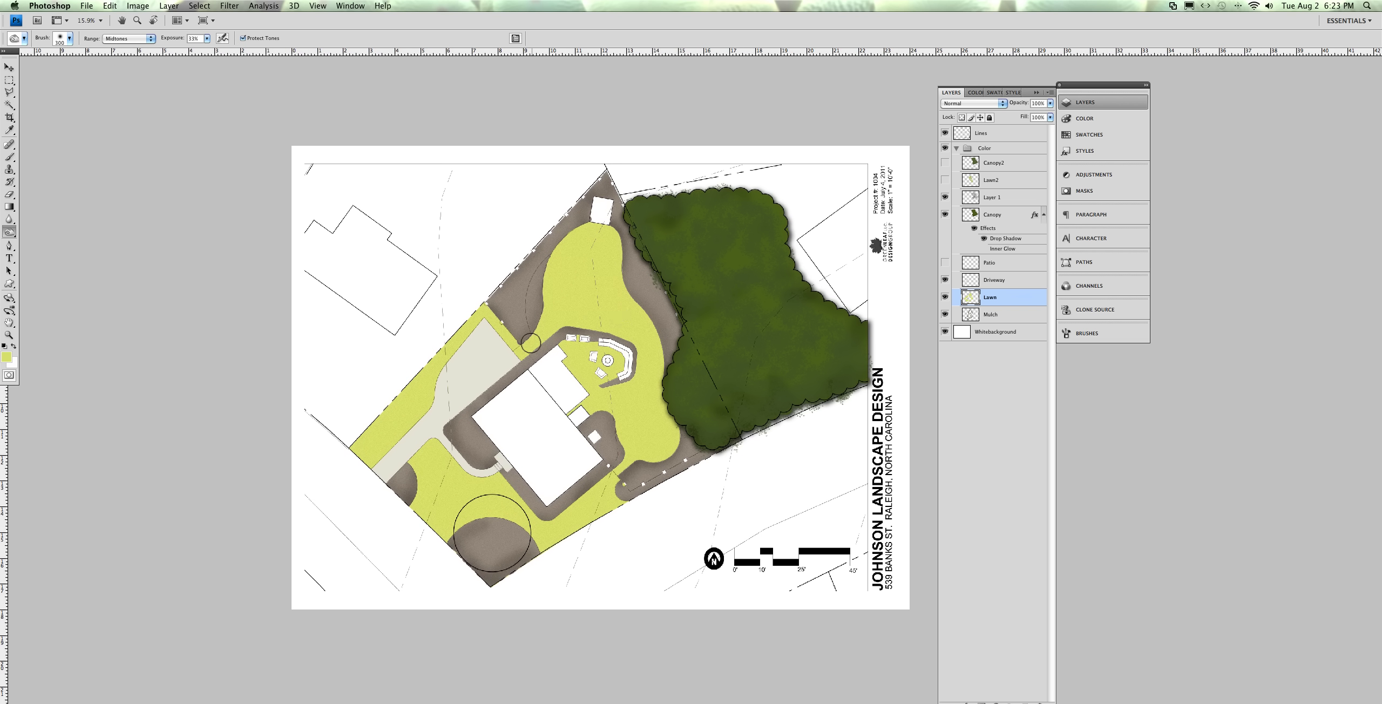
# Burn the lawn along its upper and left edges and the strip beside the driveway
pyautogui.click(542, 296)
pyautogui.click(584, 220)
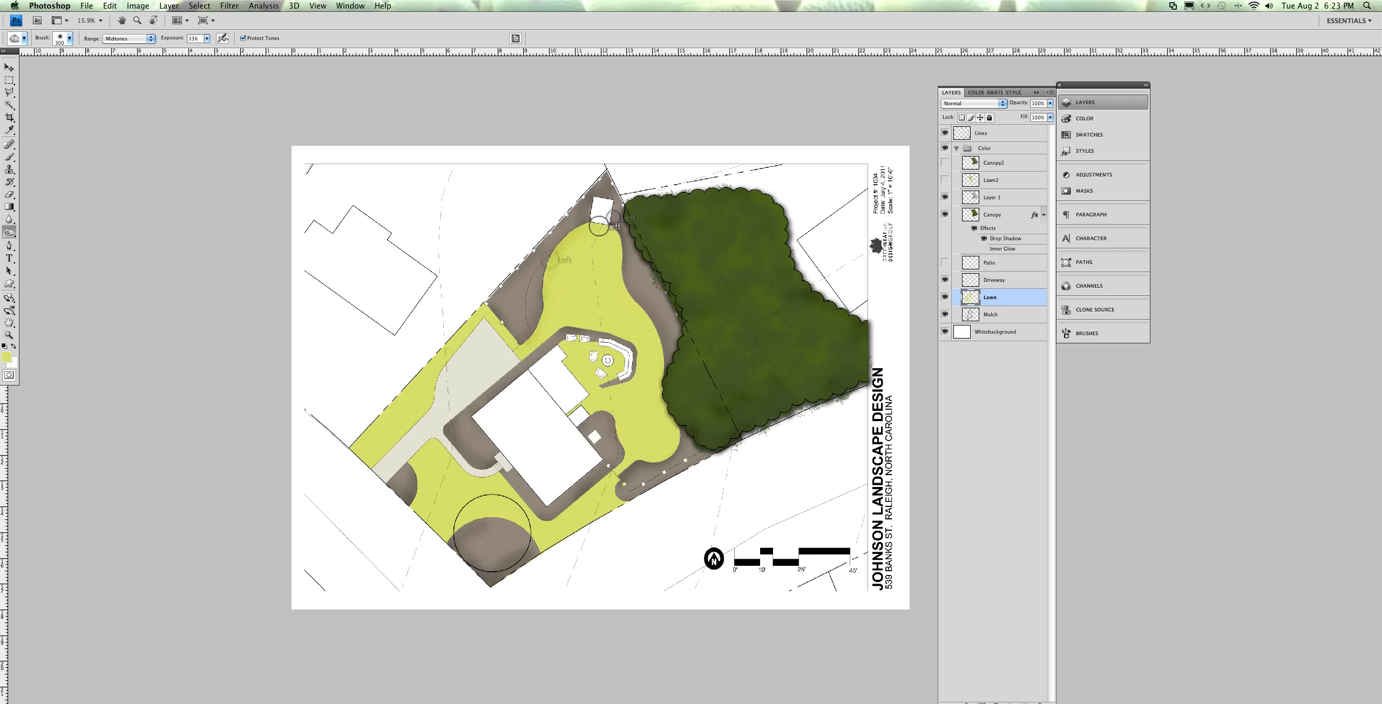
pyautogui.click(624, 226)
pyautogui.click(534, 324)
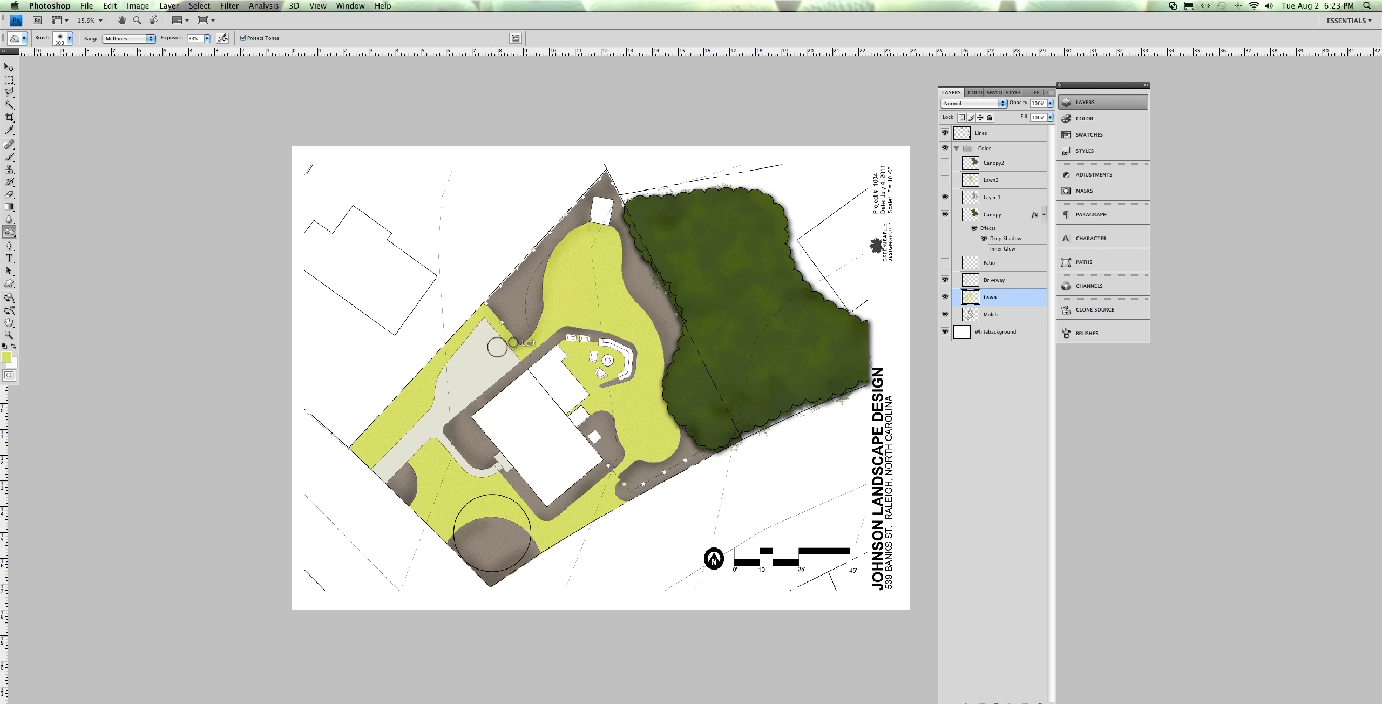
pyautogui.click(484, 315)
pyautogui.click(440, 374)
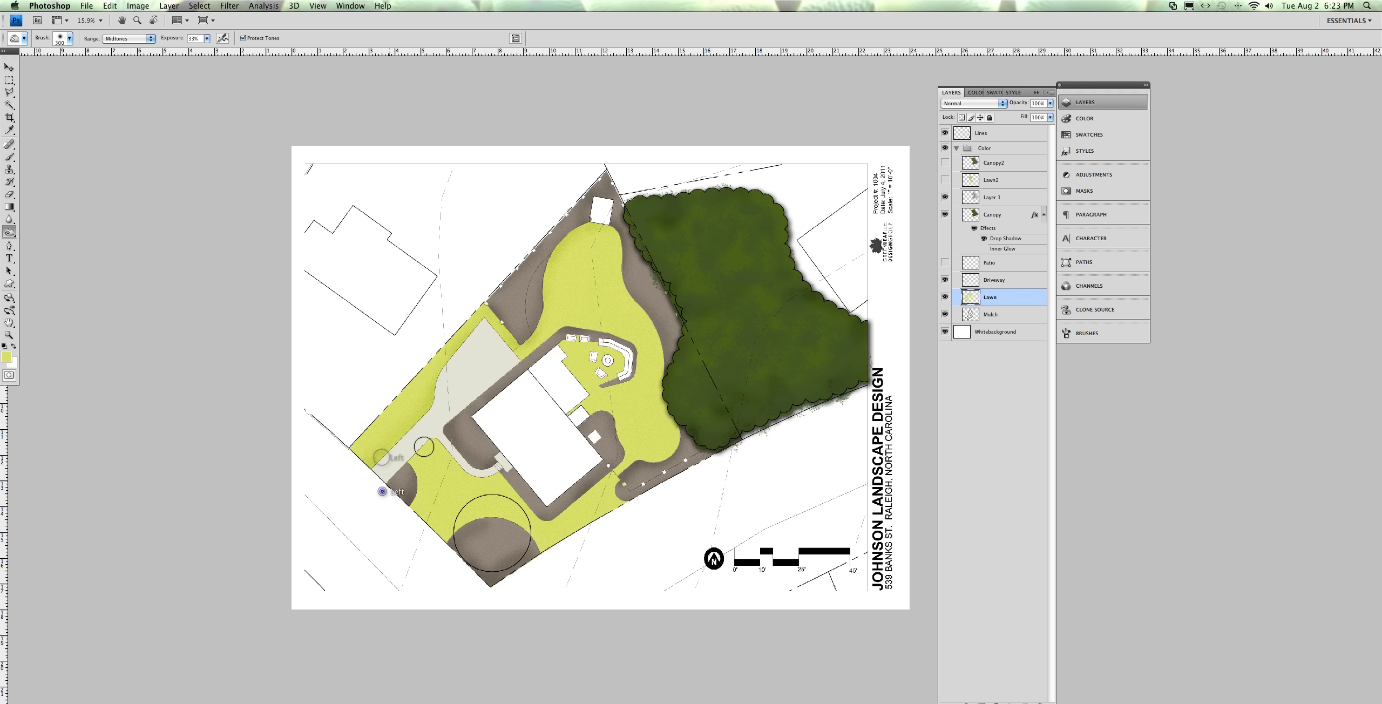
pyautogui.click(442, 428)
pyautogui.click(414, 465)
# Burn the lawn around the house corner, below and beside the house, and by the trees
pyautogui.click(444, 454)
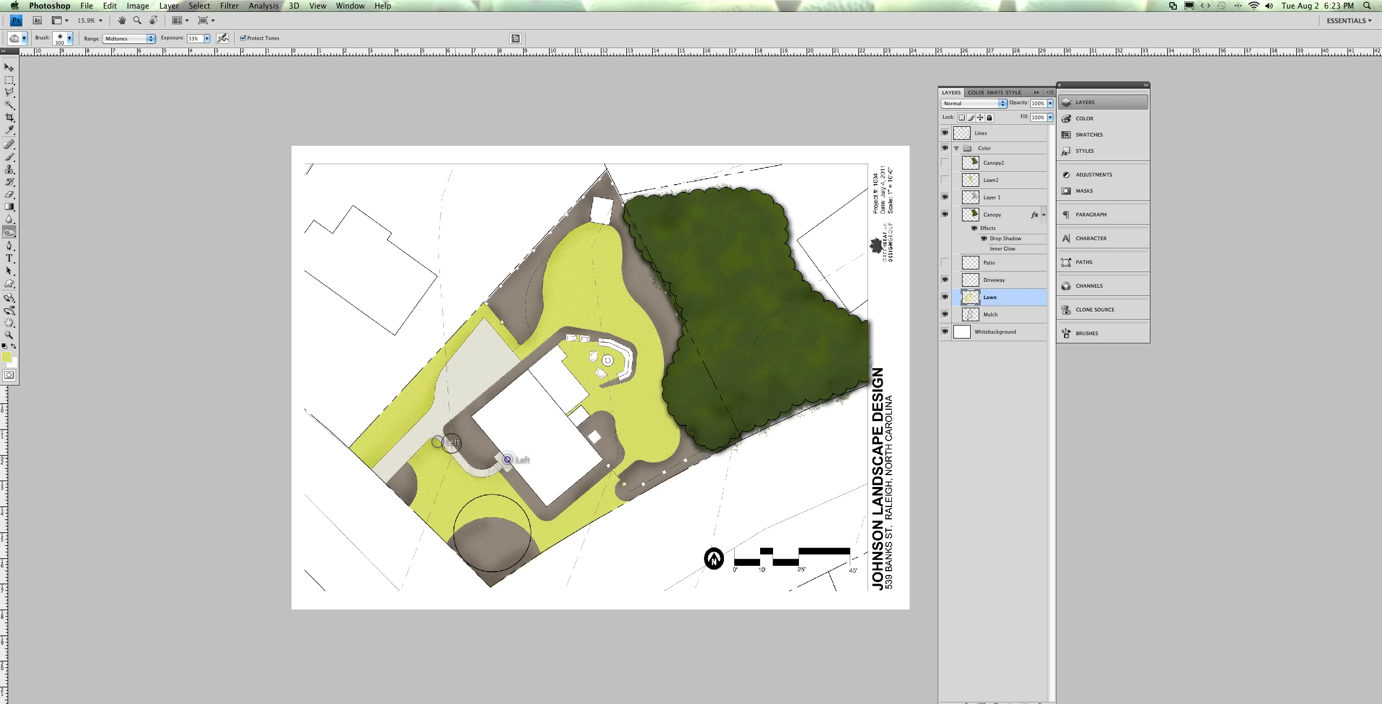
pyautogui.click(513, 448)
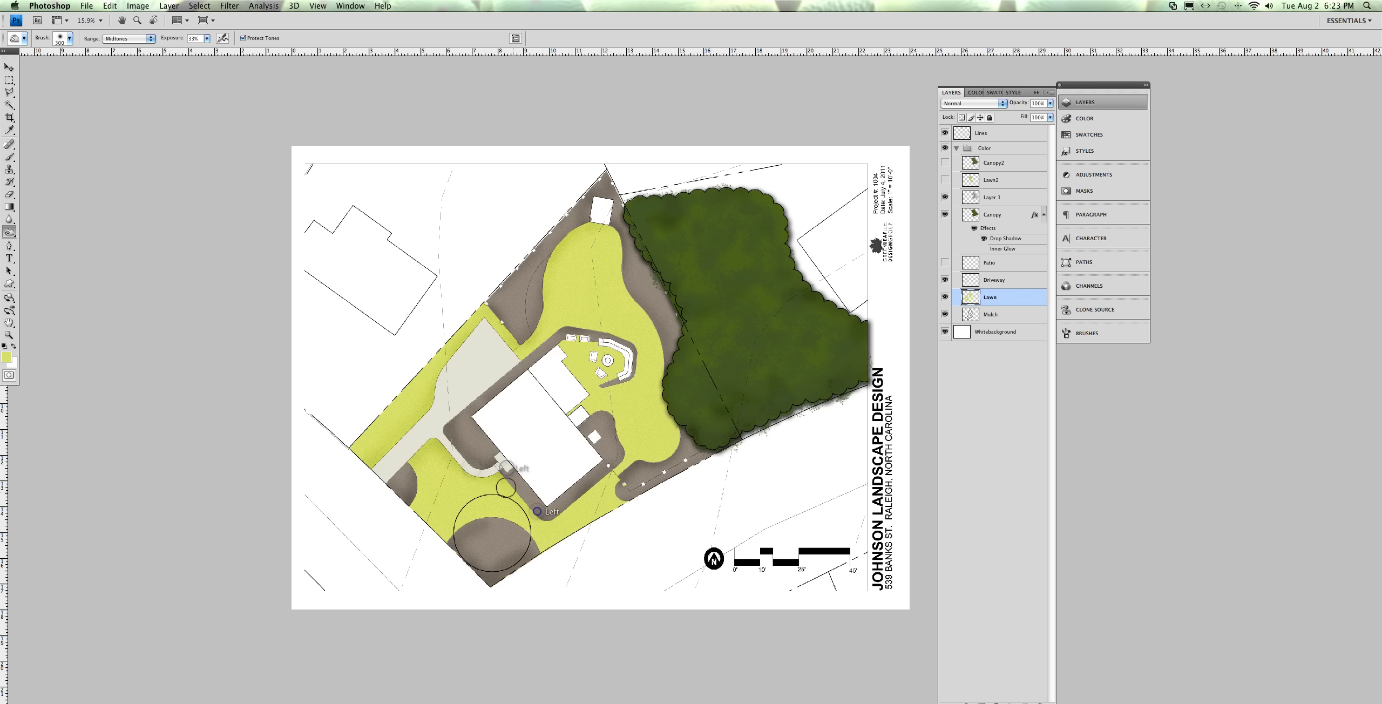
pyautogui.click(536, 523)
pyautogui.click(577, 502)
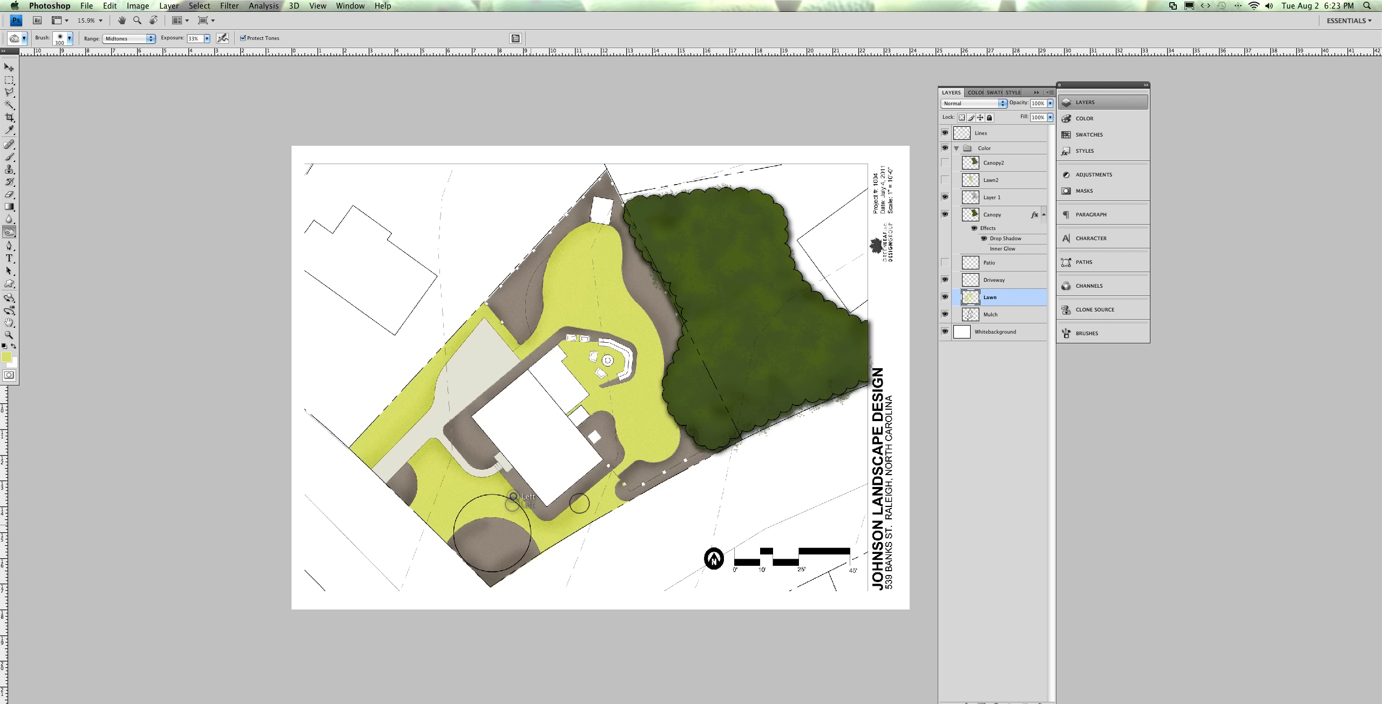
pyautogui.click(554, 517)
pyautogui.click(615, 465)
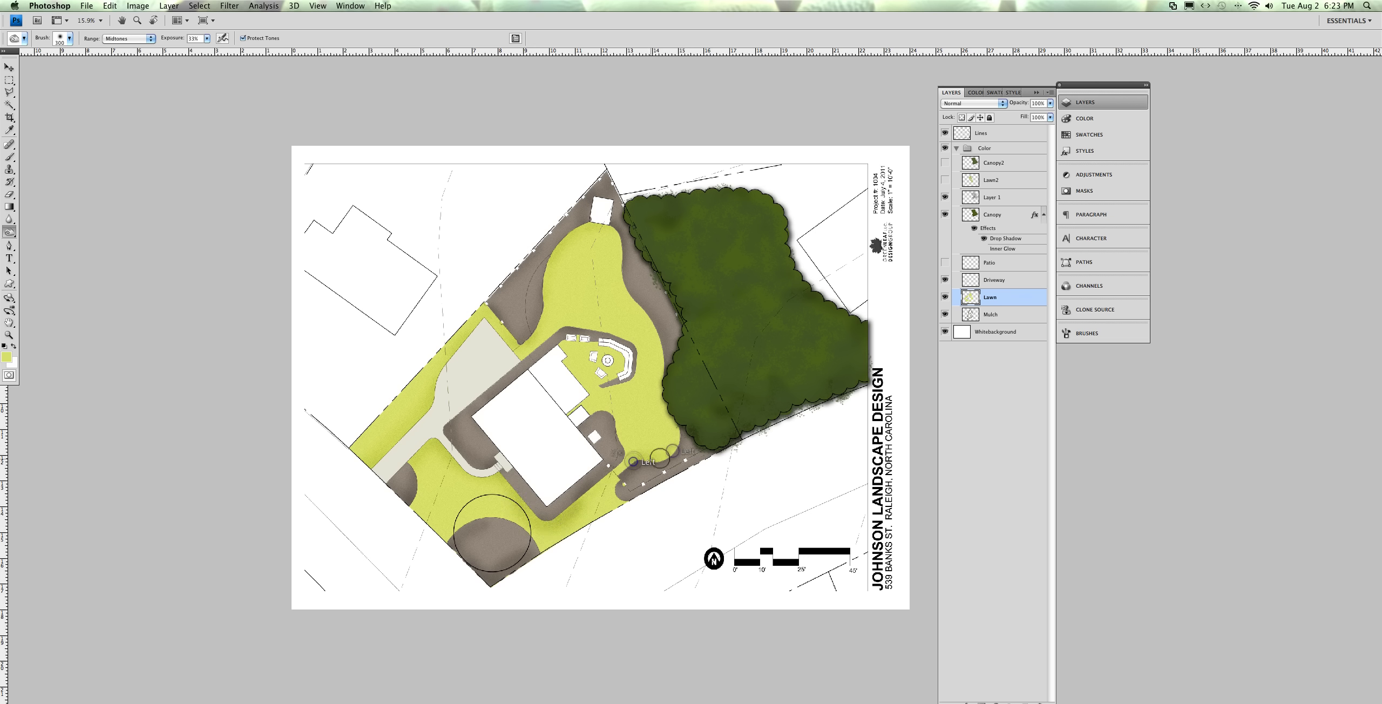
pyautogui.click(618, 452)
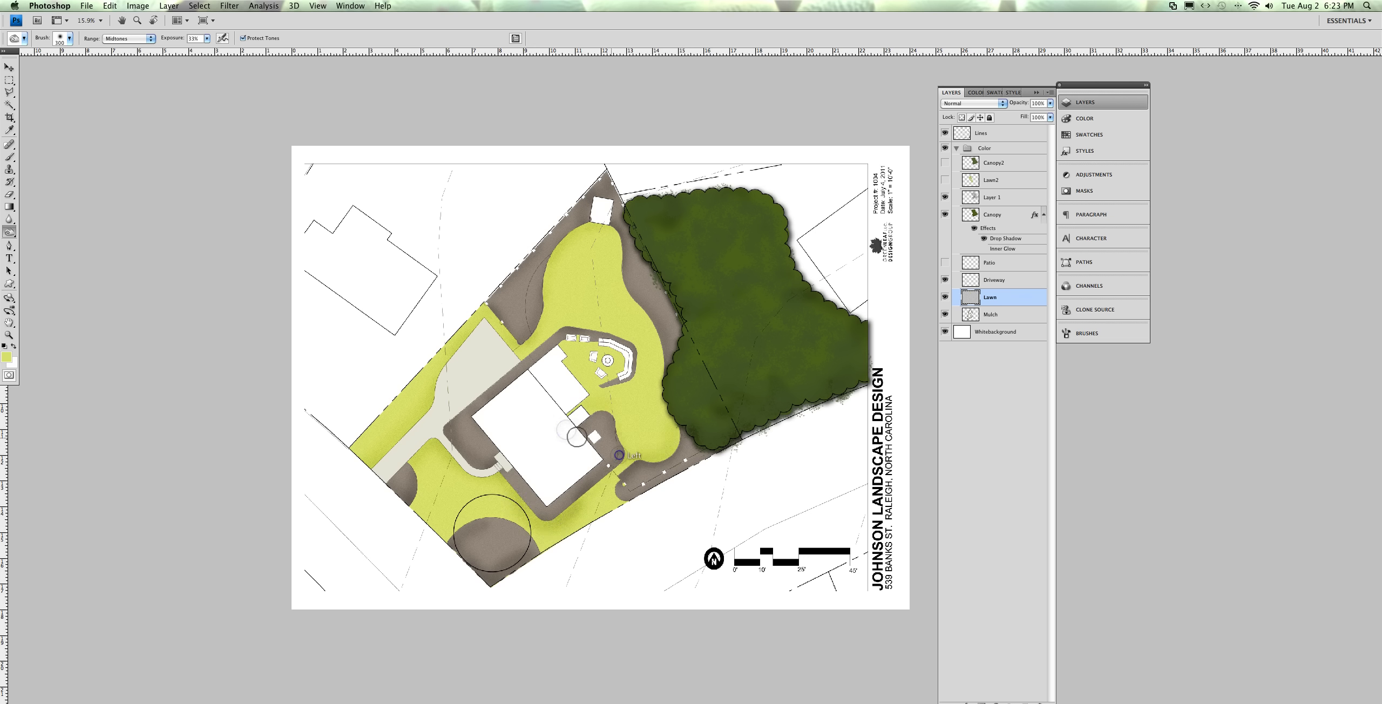
pyautogui.click(670, 424)
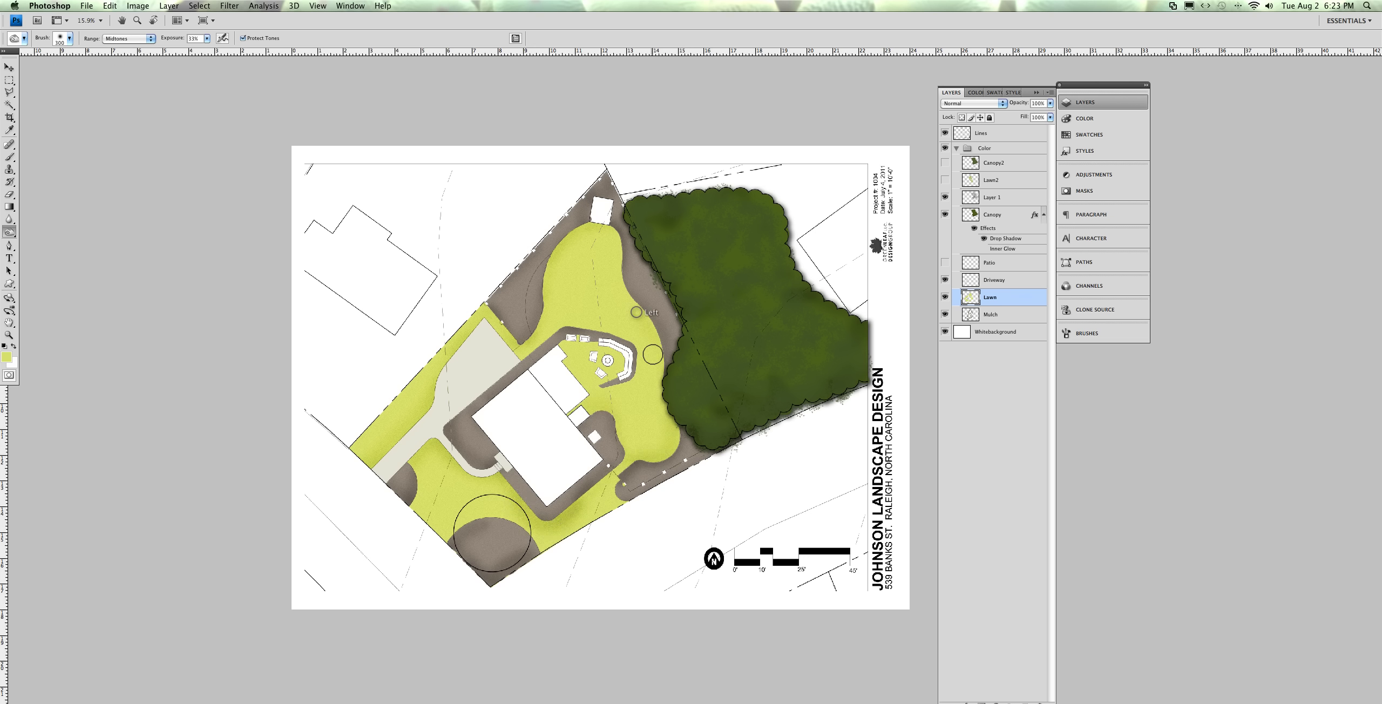
# Burn the lawn edge near the shed and the lower lawn toward the plan bottom
pyautogui.click(623, 233)
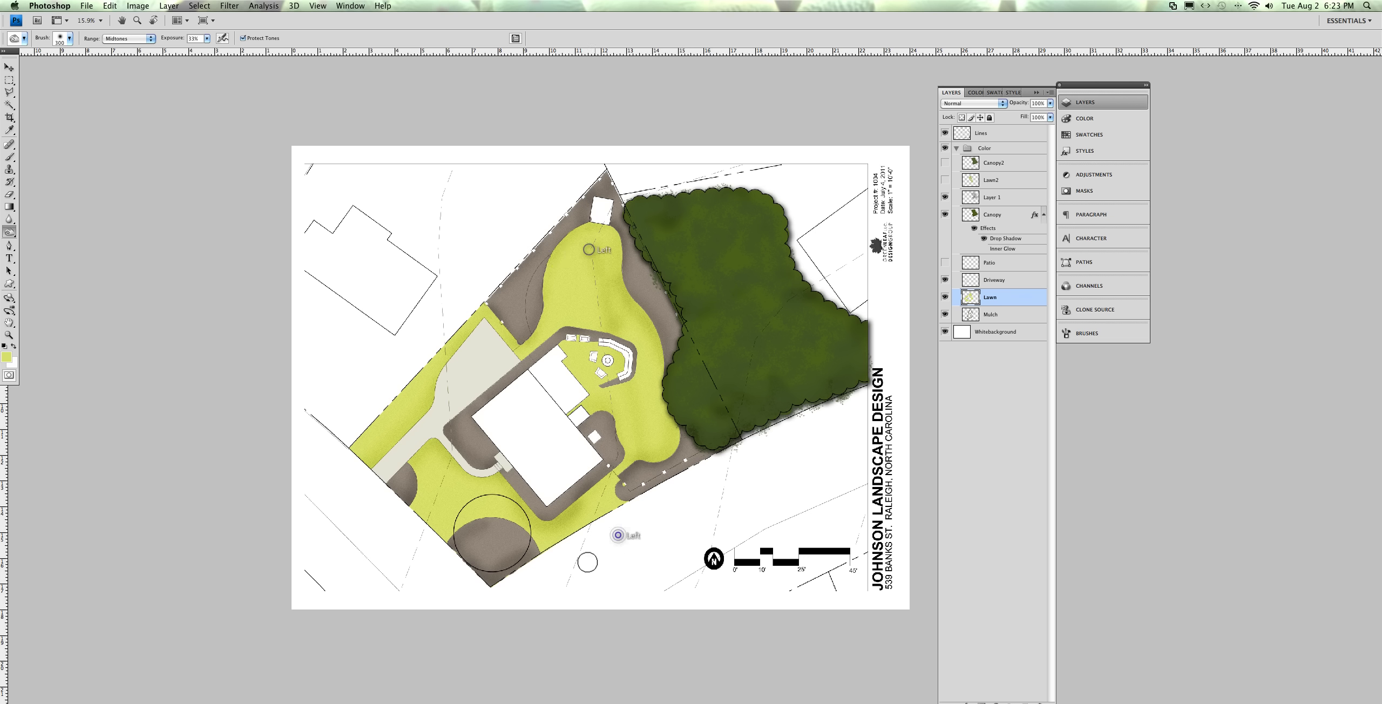
pyautogui.click(614, 456)
pyautogui.click(532, 622)
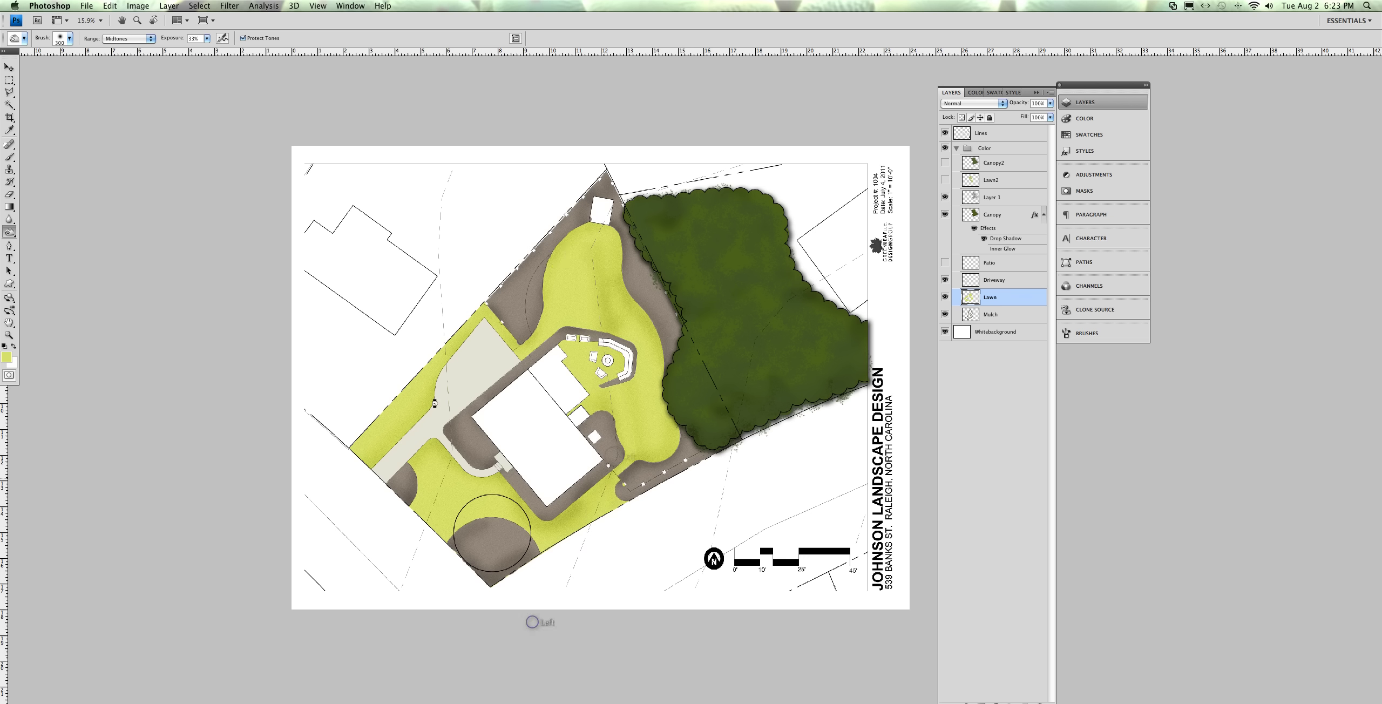
pyautogui.click(438, 274)
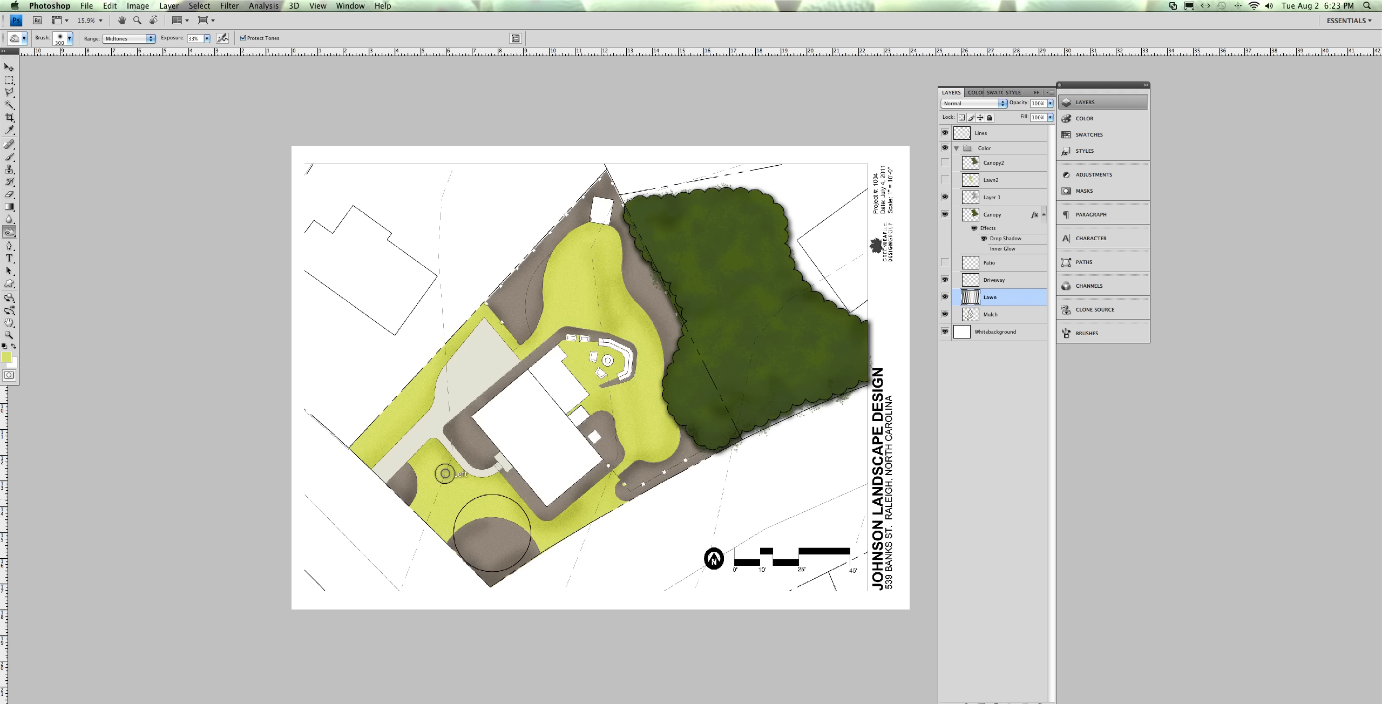
pyautogui.click(397, 595)
pyautogui.click(391, 616)
# Check Layer 1 by toggling its visibility, then delete it
pyautogui.moveTo(615, 414)
pyautogui.mouseDown()
pyautogui.moveTo(595, 382)
pyautogui.moveTo(583, 284)
pyautogui.mouseUp()
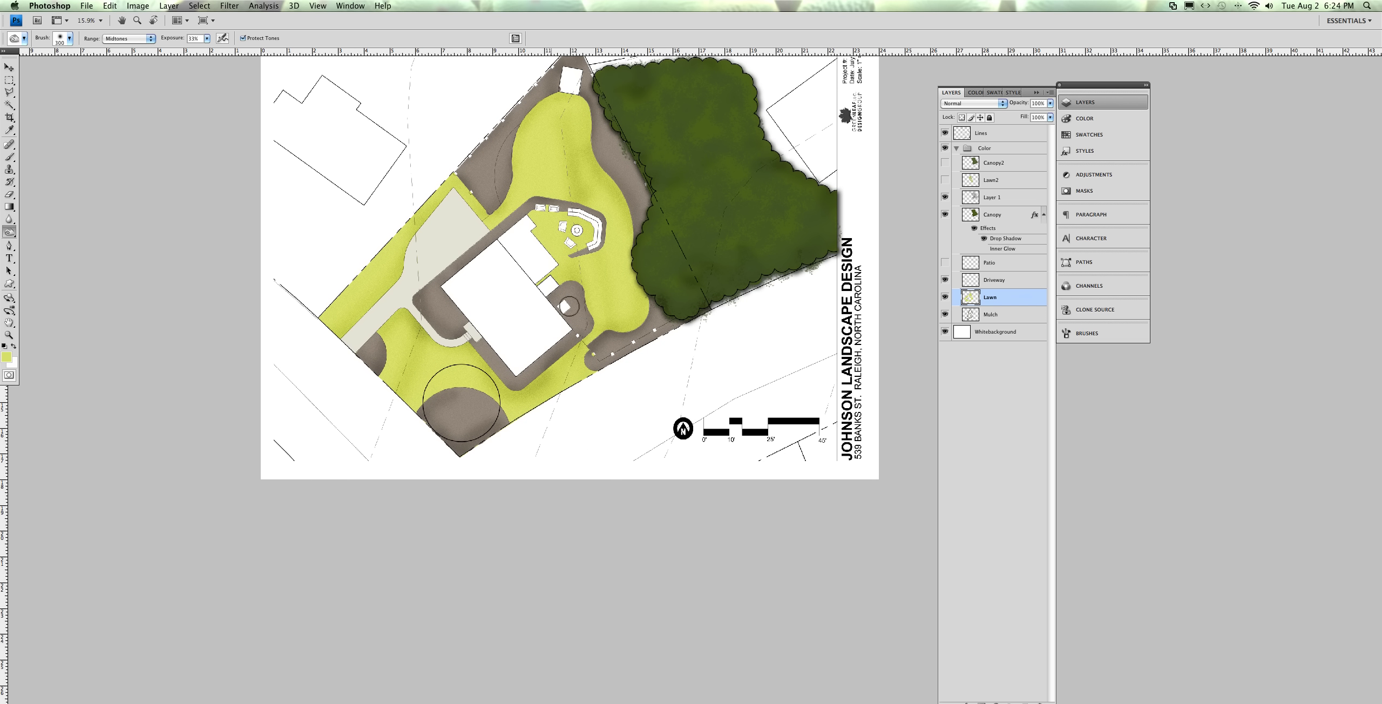
pyautogui.scroll(-5, 570, 307)
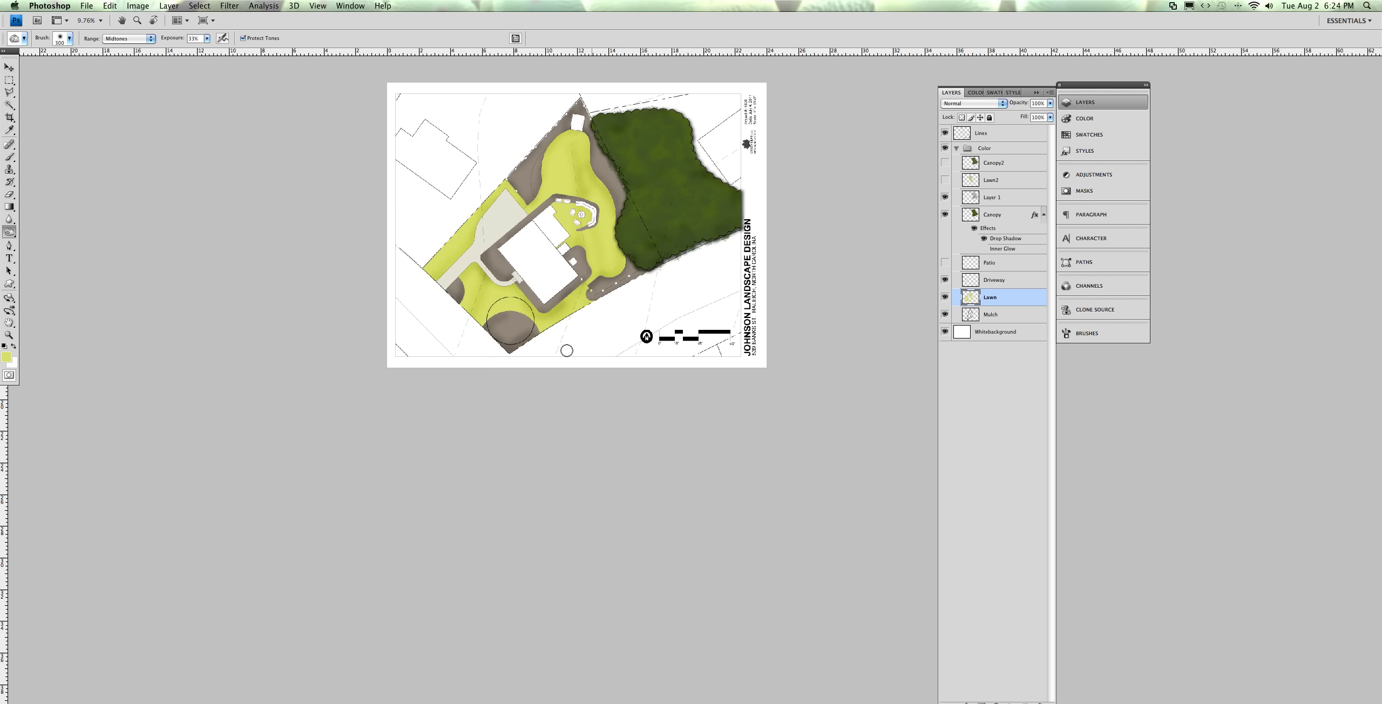
pyautogui.scroll(-1, 592, 261)
pyautogui.moveTo(631, 212); pyautogui.dragTo(603, 356)
pyautogui.scroll(4, 527, 489)
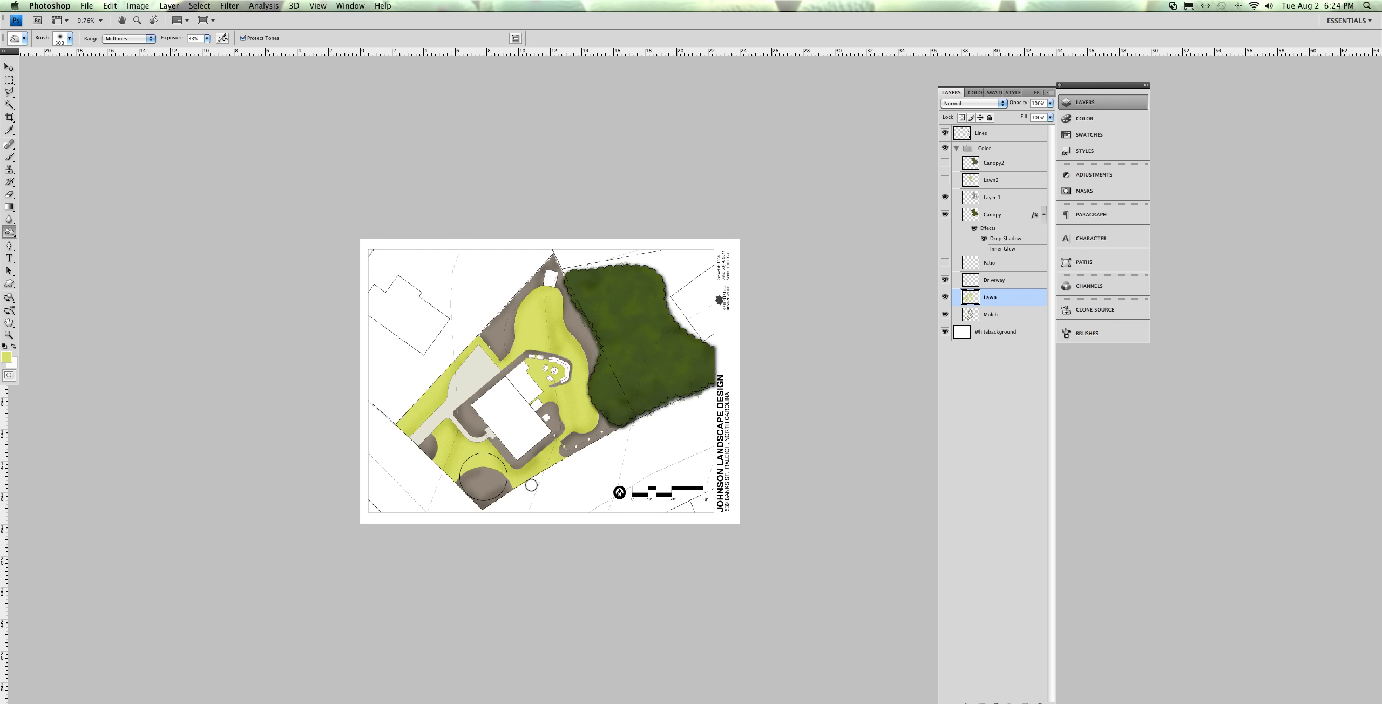
pyautogui.scroll(1, 633, 275)
pyautogui.scroll(2, 632, 274)
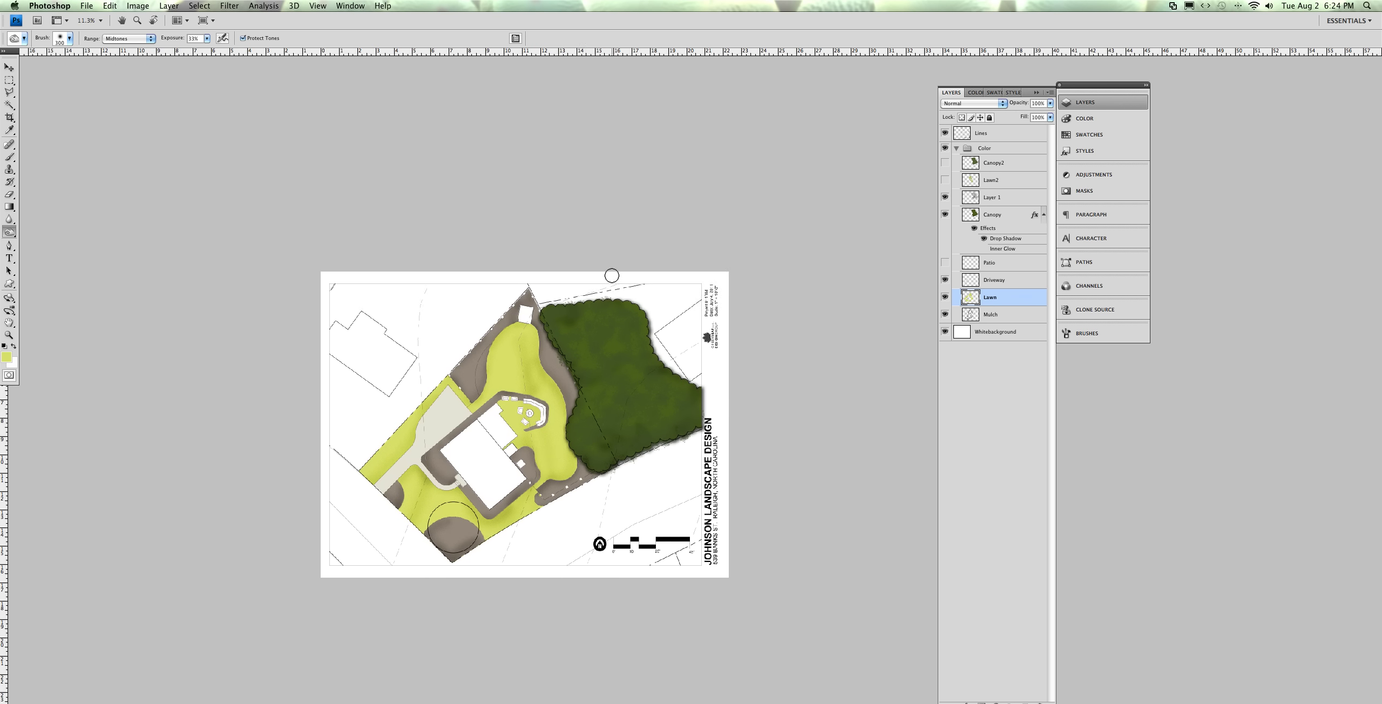
pyautogui.moveTo(539, 481); pyautogui.dragTo(551, 417)
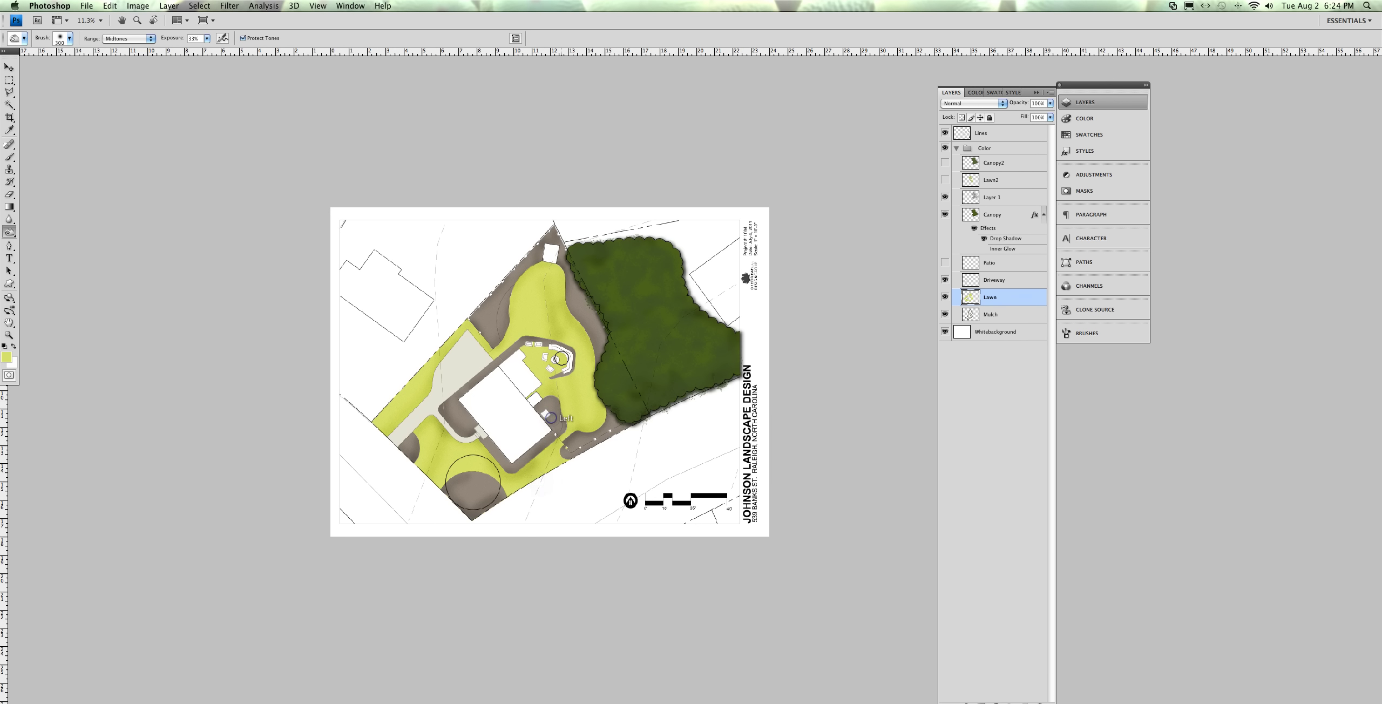
pyautogui.scroll(4, 562, 358)
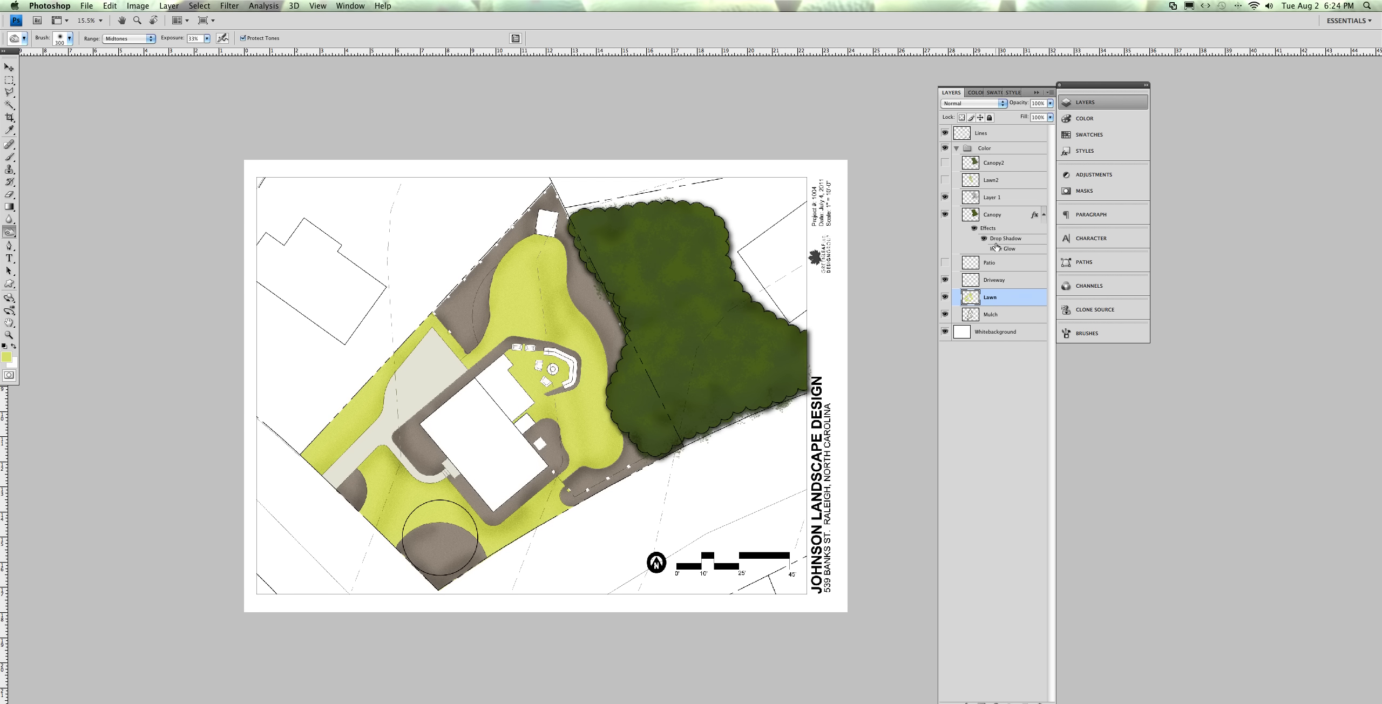
pyautogui.click(945, 196)
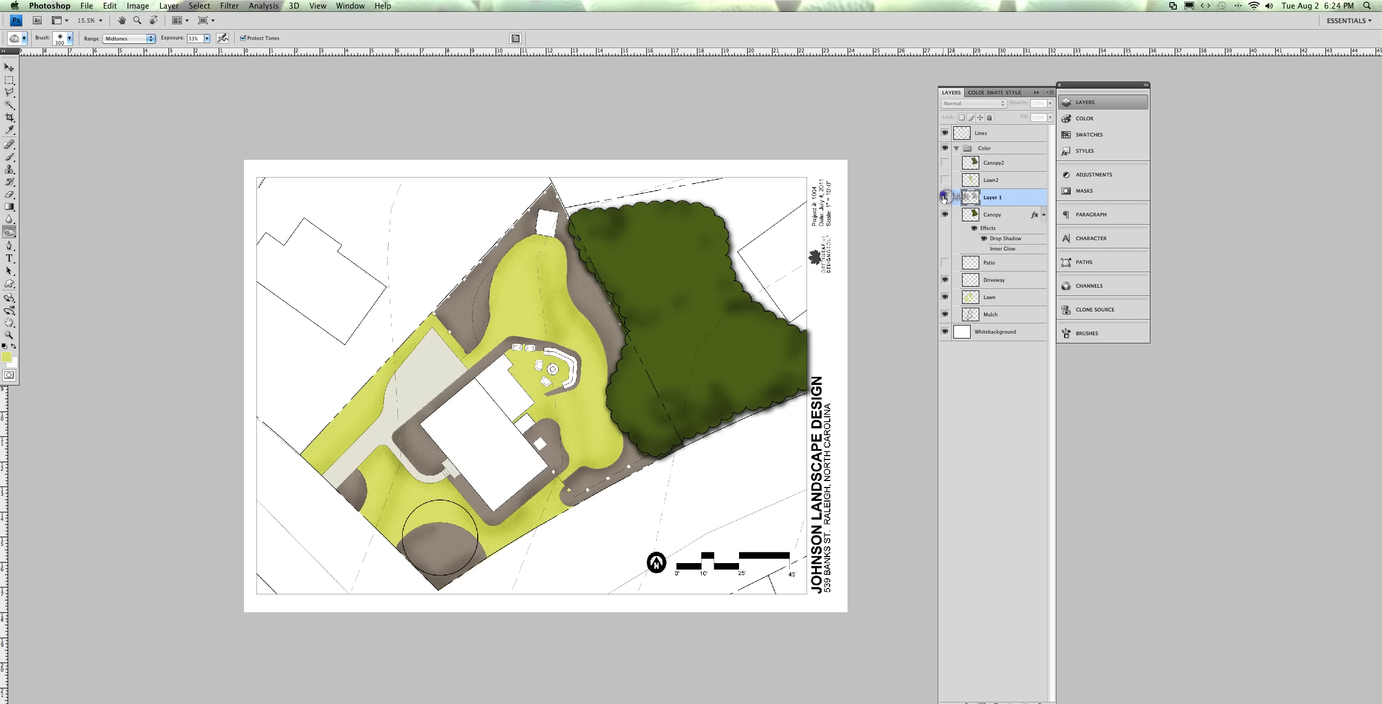
pyautogui.click(945, 196)
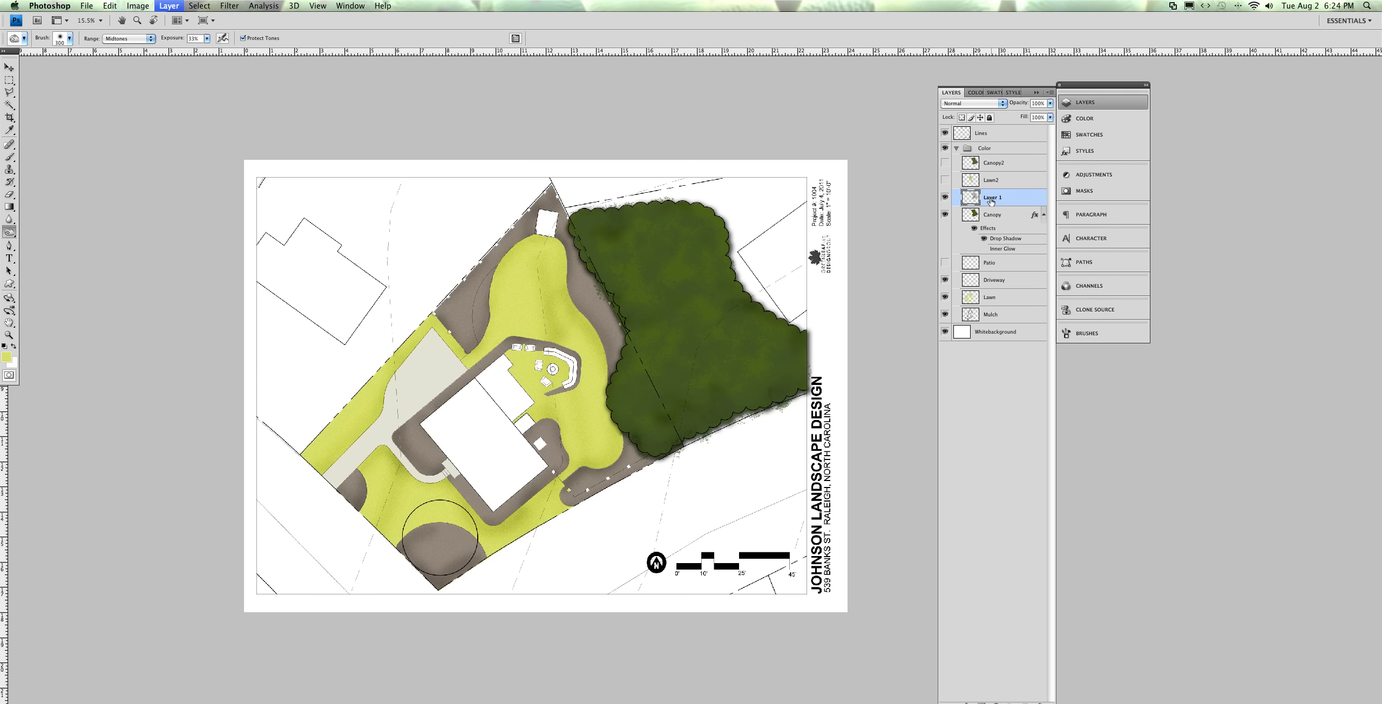
pyautogui.press('BackSpace')
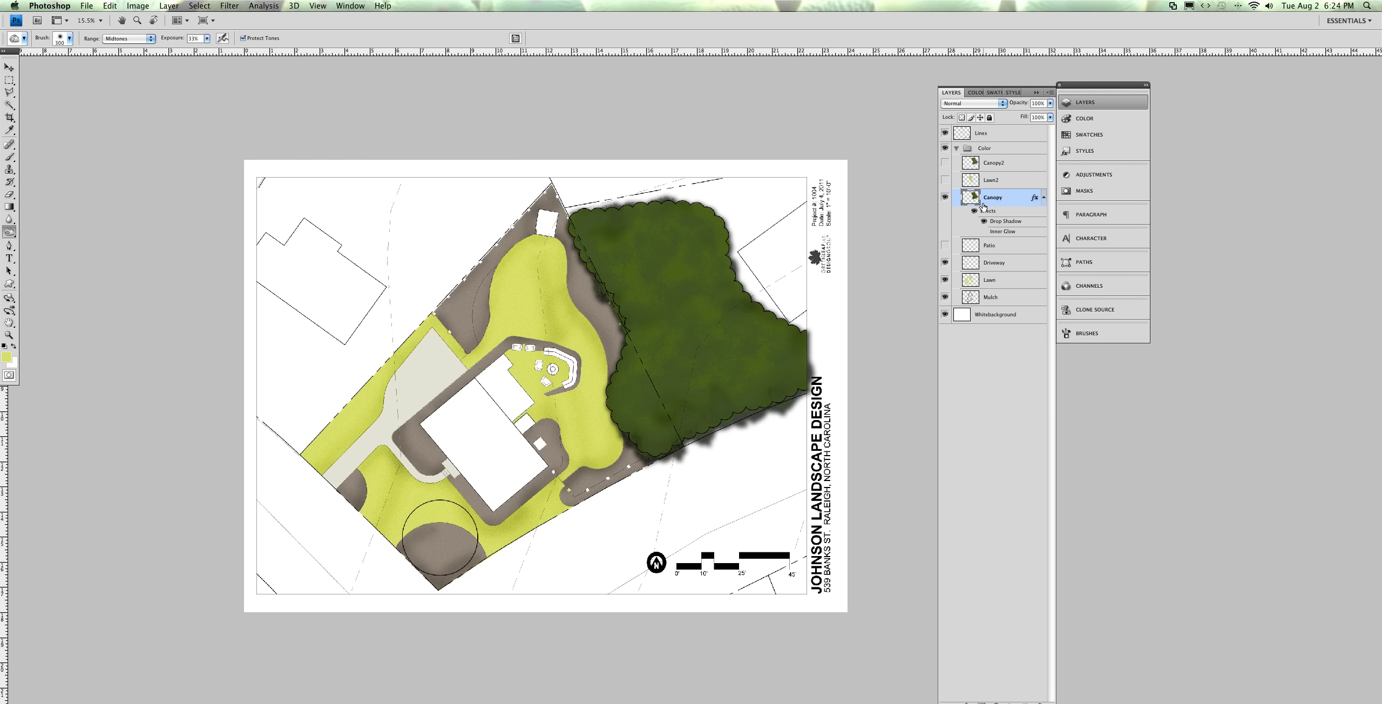
pyautogui.moveTo(669, 352); pyautogui.dragTo(607, 377)
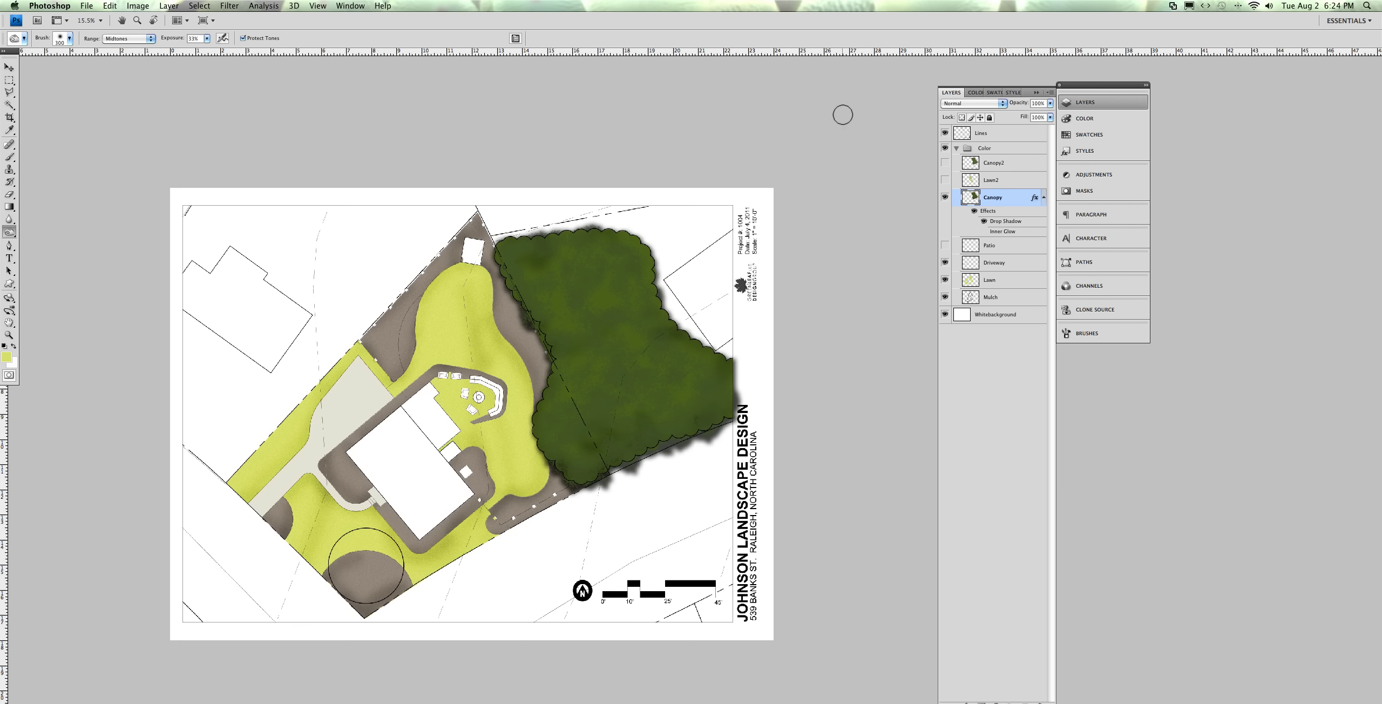
pyautogui.hscroll(-3, 615, 328)
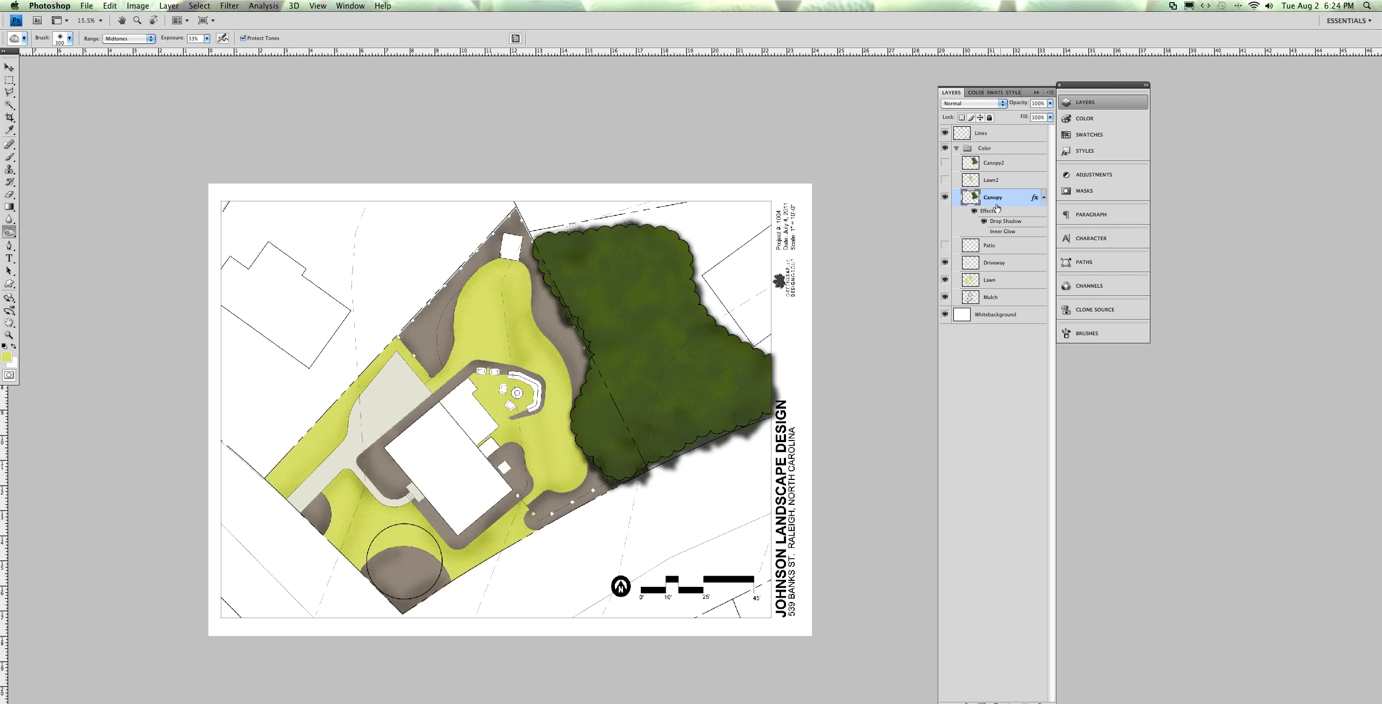
pyautogui.click(140, 6)
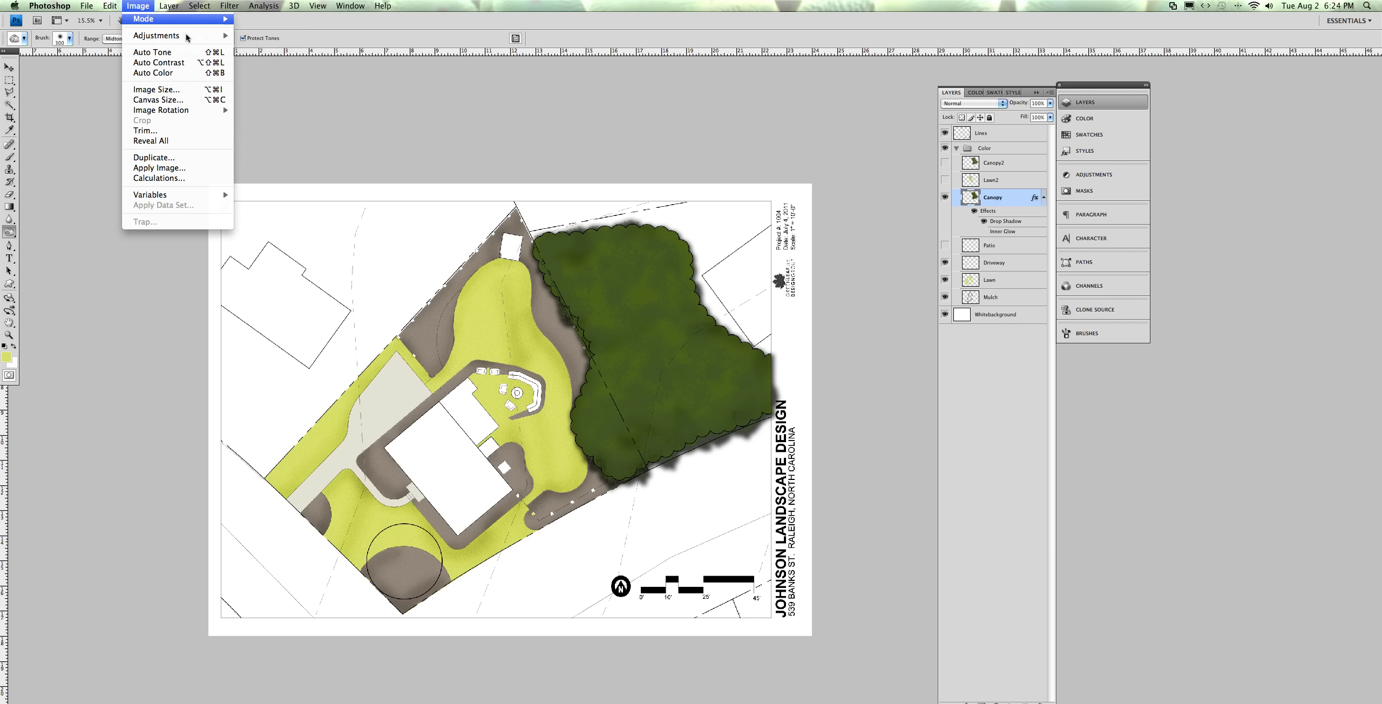
pyautogui.moveTo(186, 36)
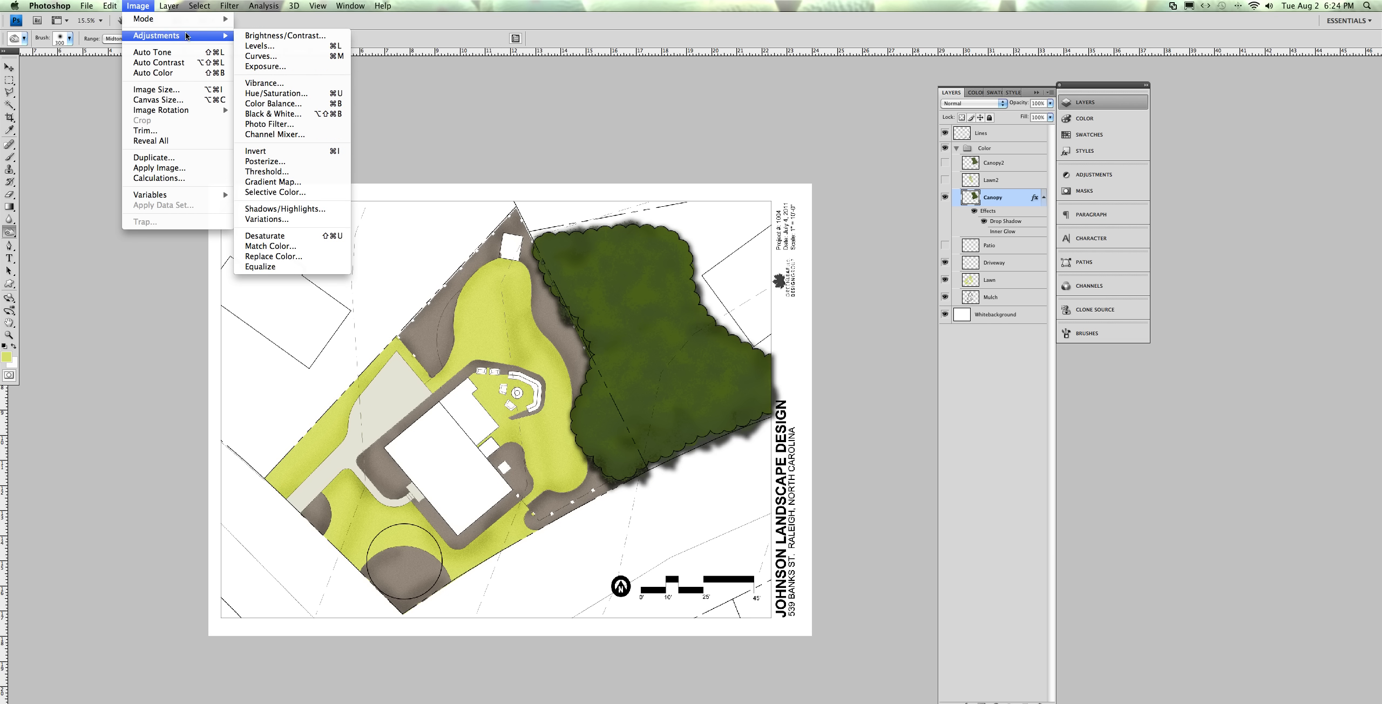
pyautogui.click(296, 93)
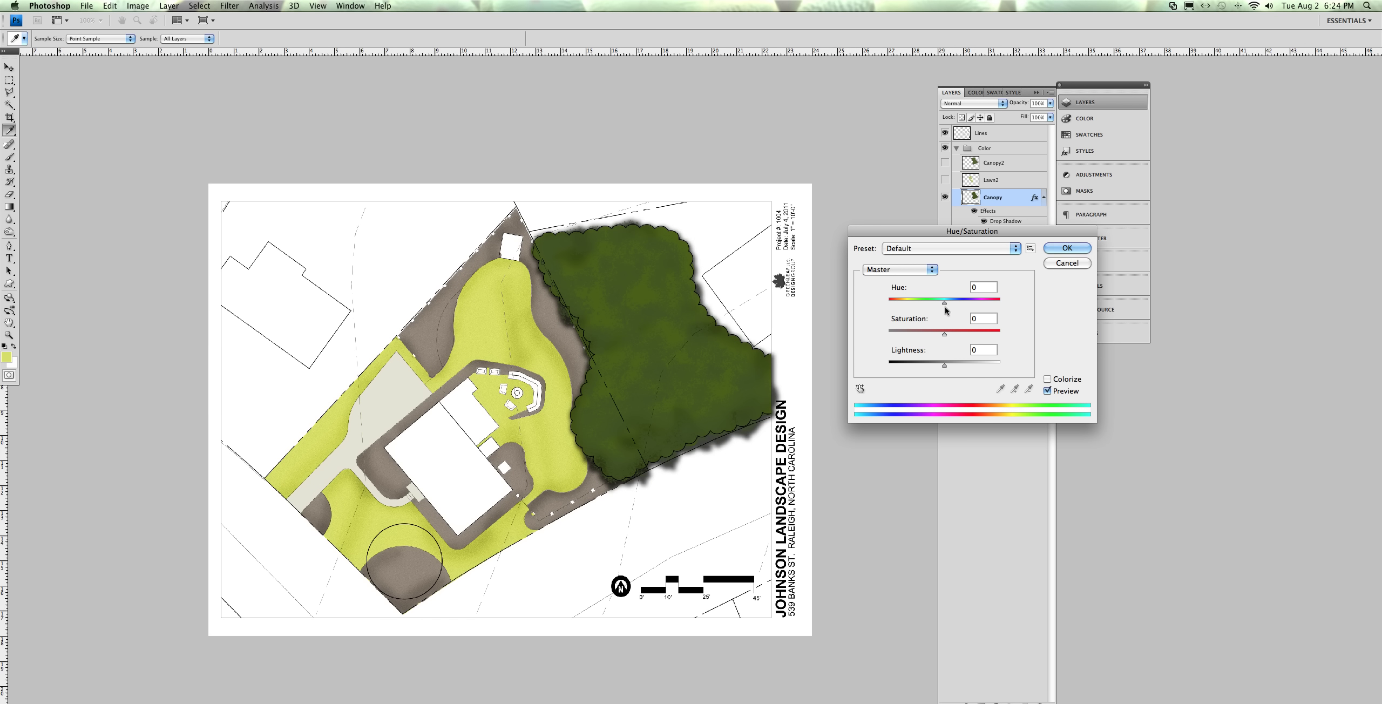
pyautogui.moveTo(929, 305); pyautogui.dragTo(928, 304)
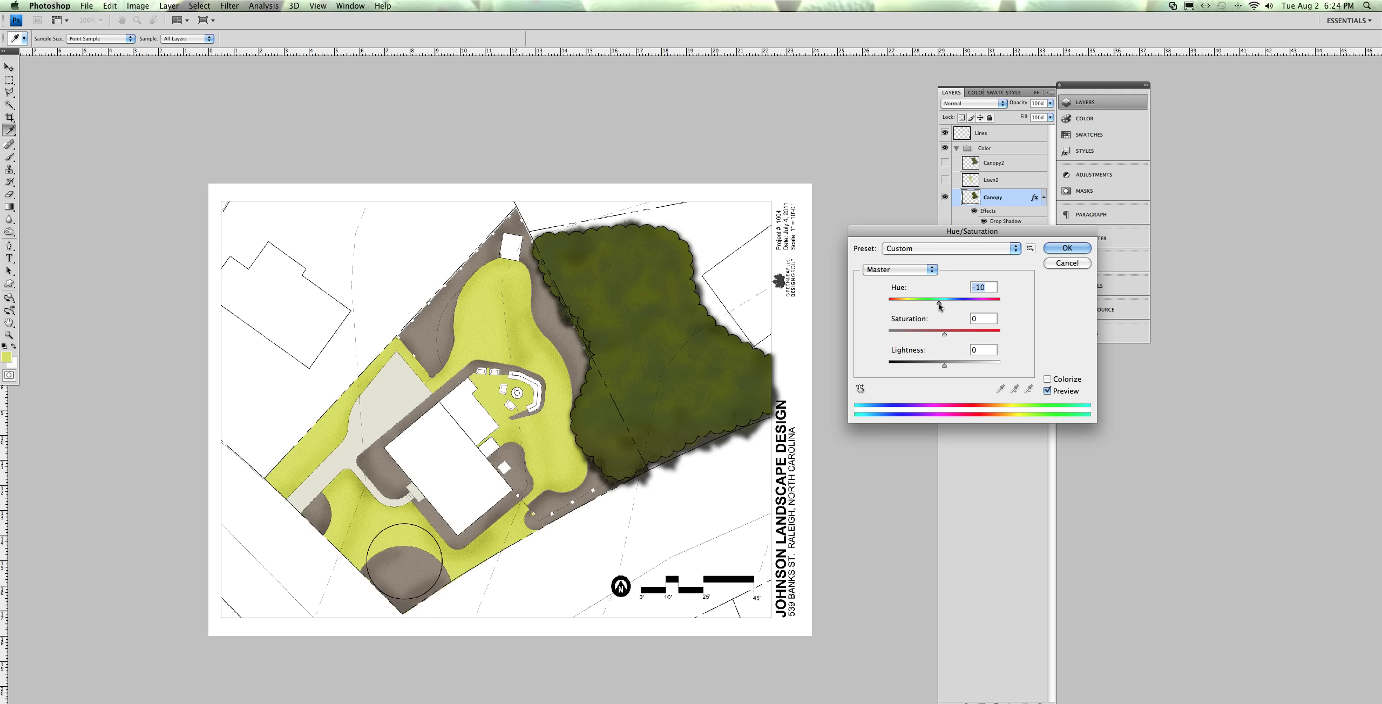
pyautogui.moveTo(942, 333); pyautogui.dragTo(940, 363)
pyautogui.click(1048, 380)
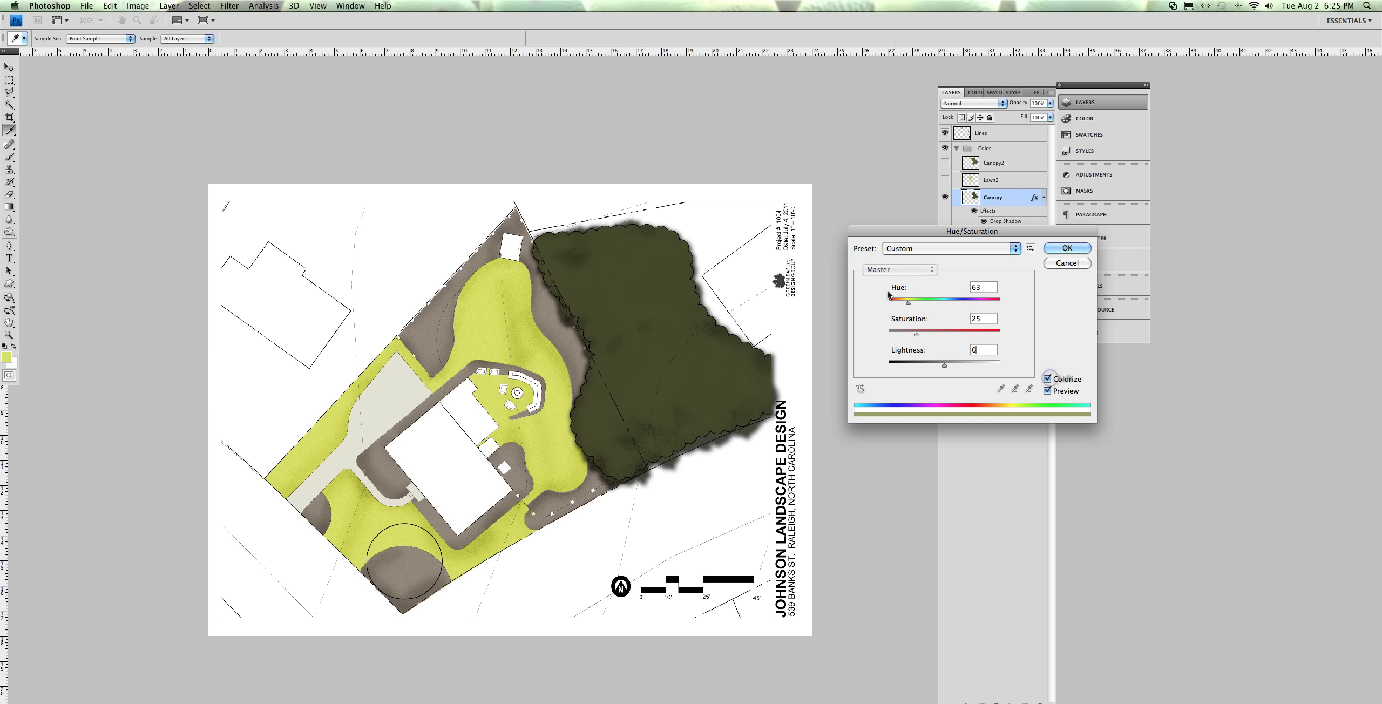
pyautogui.moveTo(910, 302); pyautogui.dragTo(926, 305)
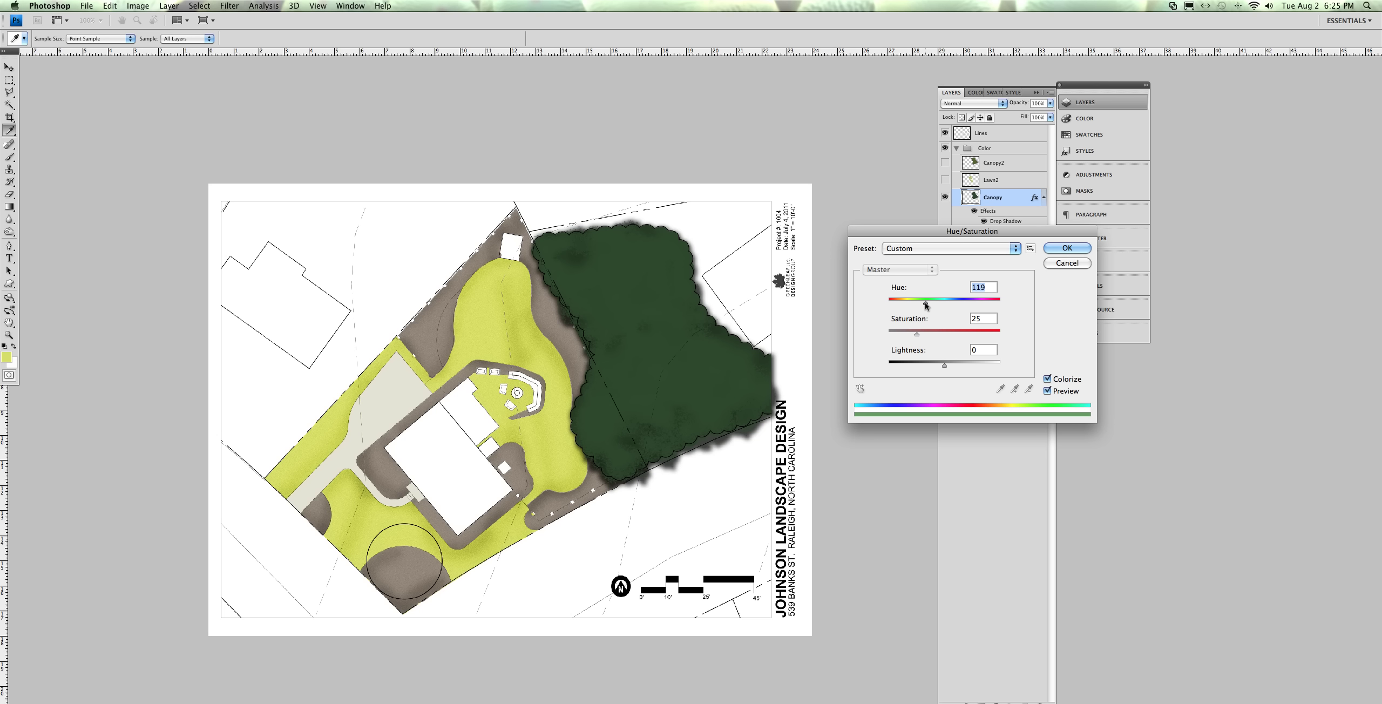
pyautogui.click(918, 305)
pyautogui.click(1066, 264)
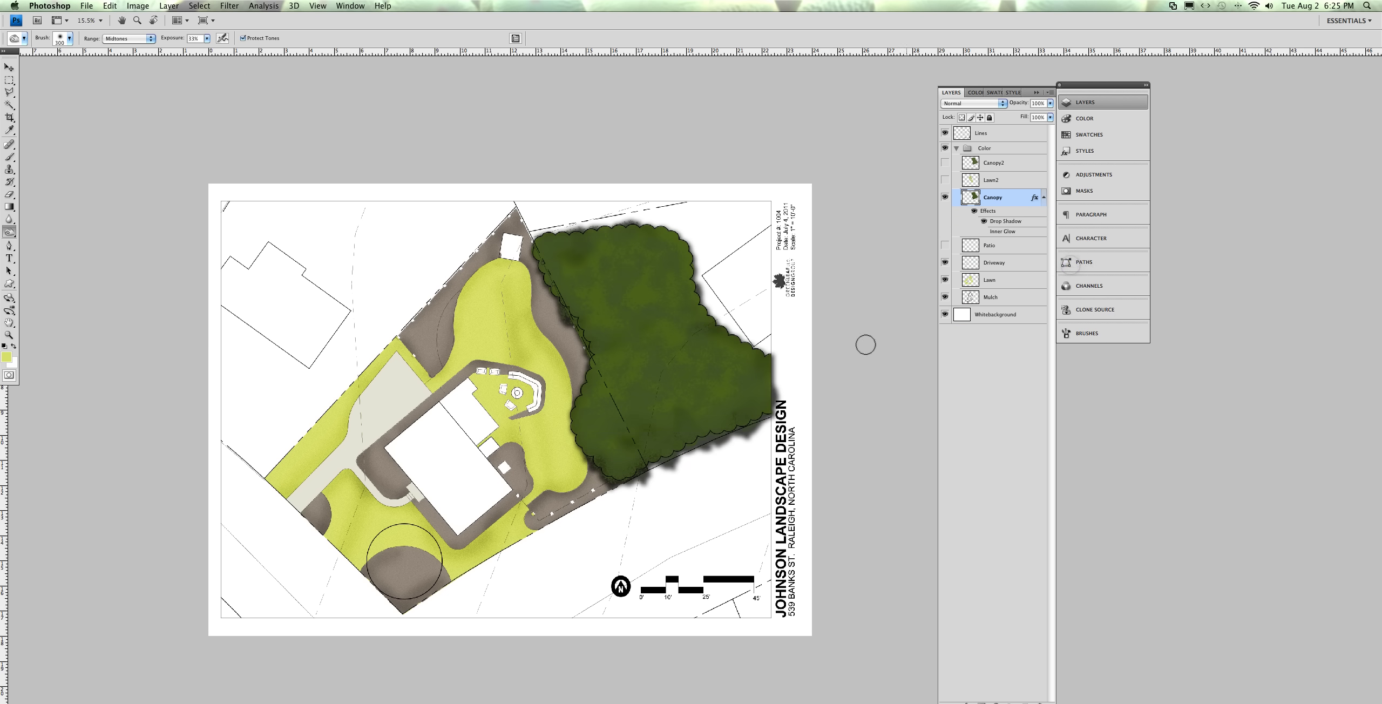
# Raise the lawn's lightness with Hue/Saturation, then switch to the Dodge tool
pyautogui.moveTo(601, 450); pyautogui.dragTo(674, 374)
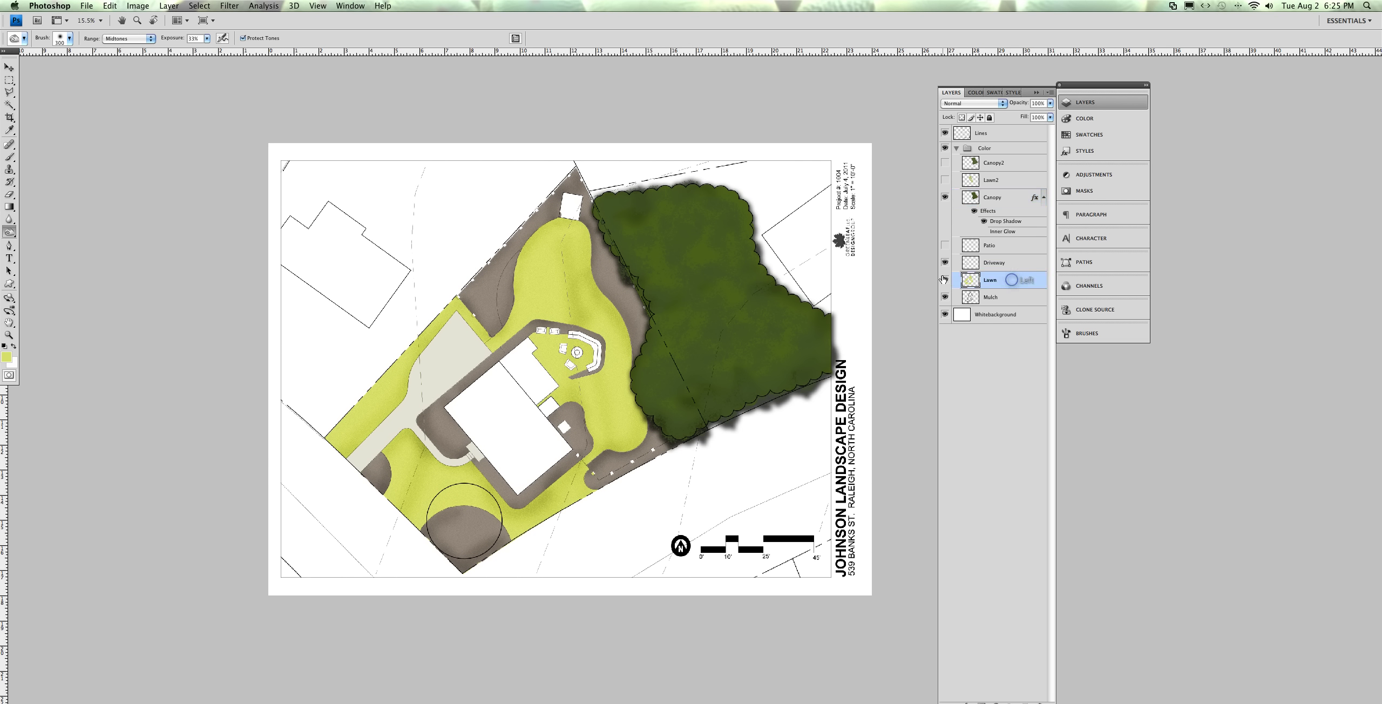
pyautogui.click(138, 6)
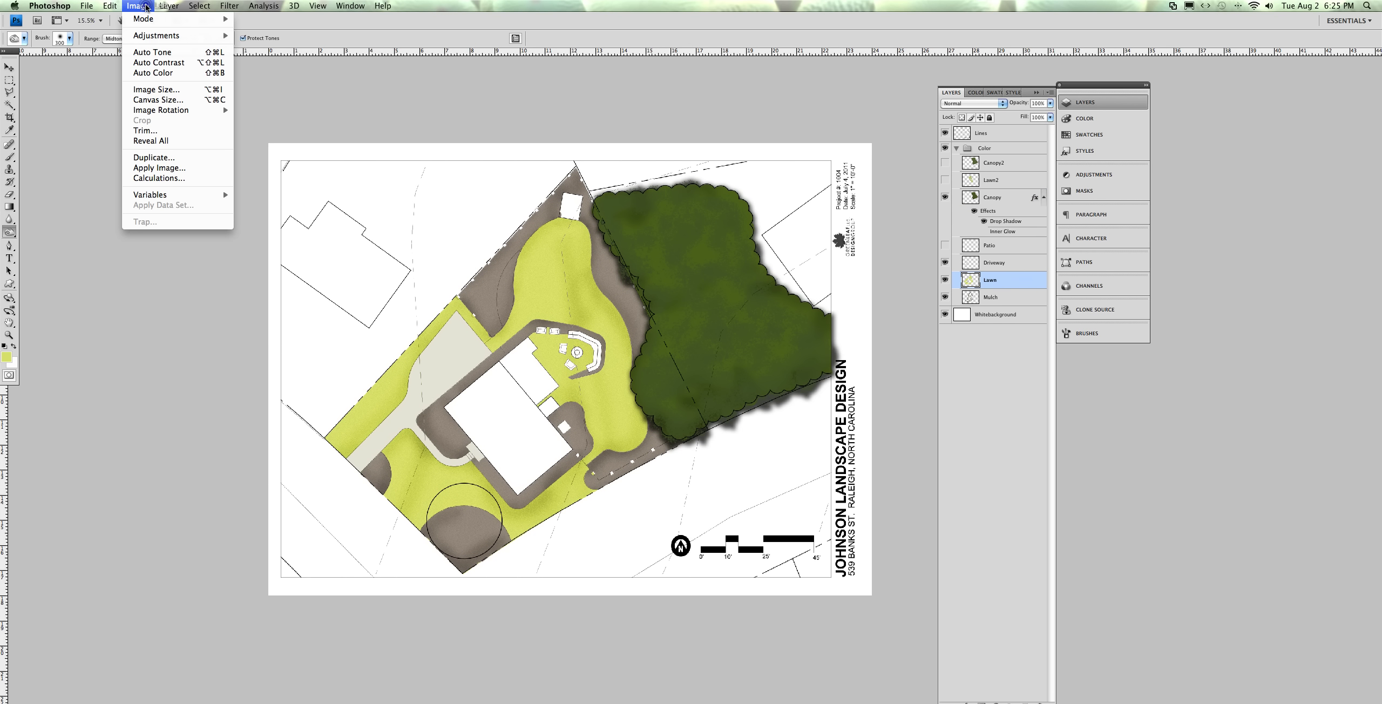
pyautogui.moveTo(185, 35)
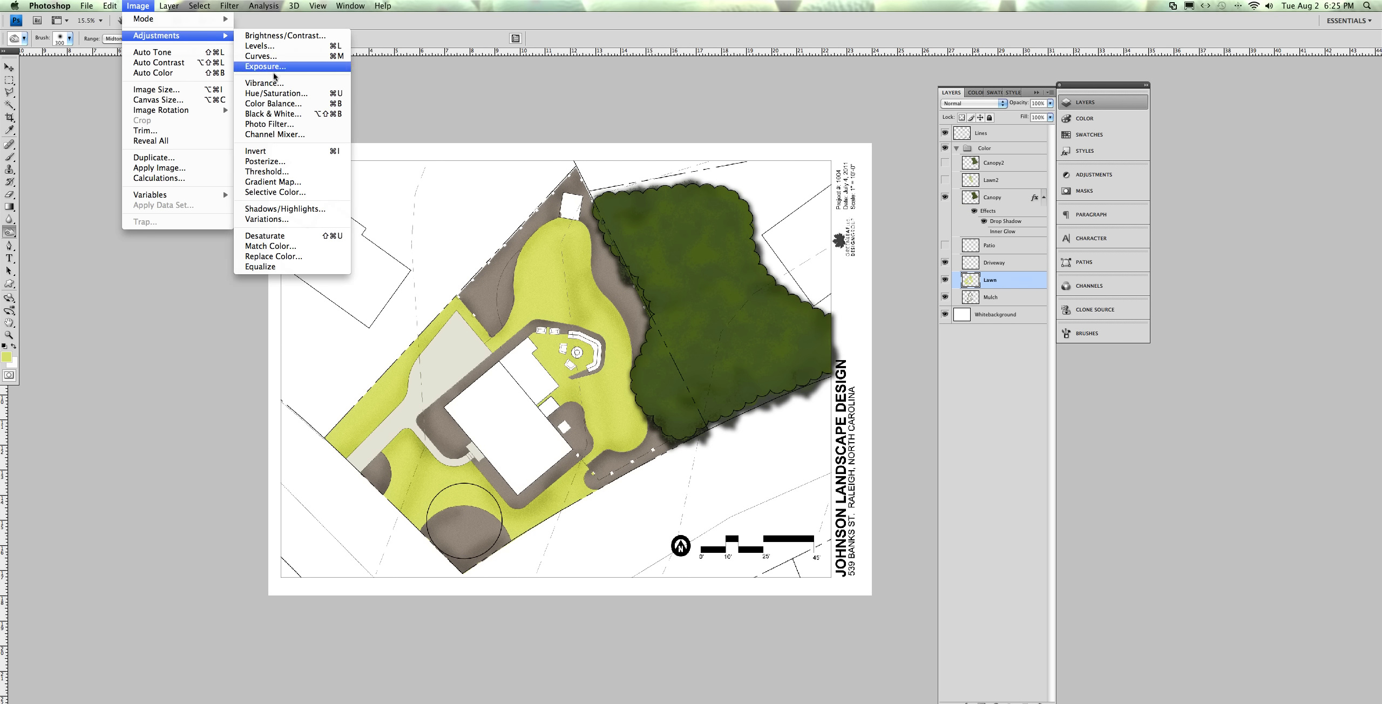
pyautogui.click(280, 95)
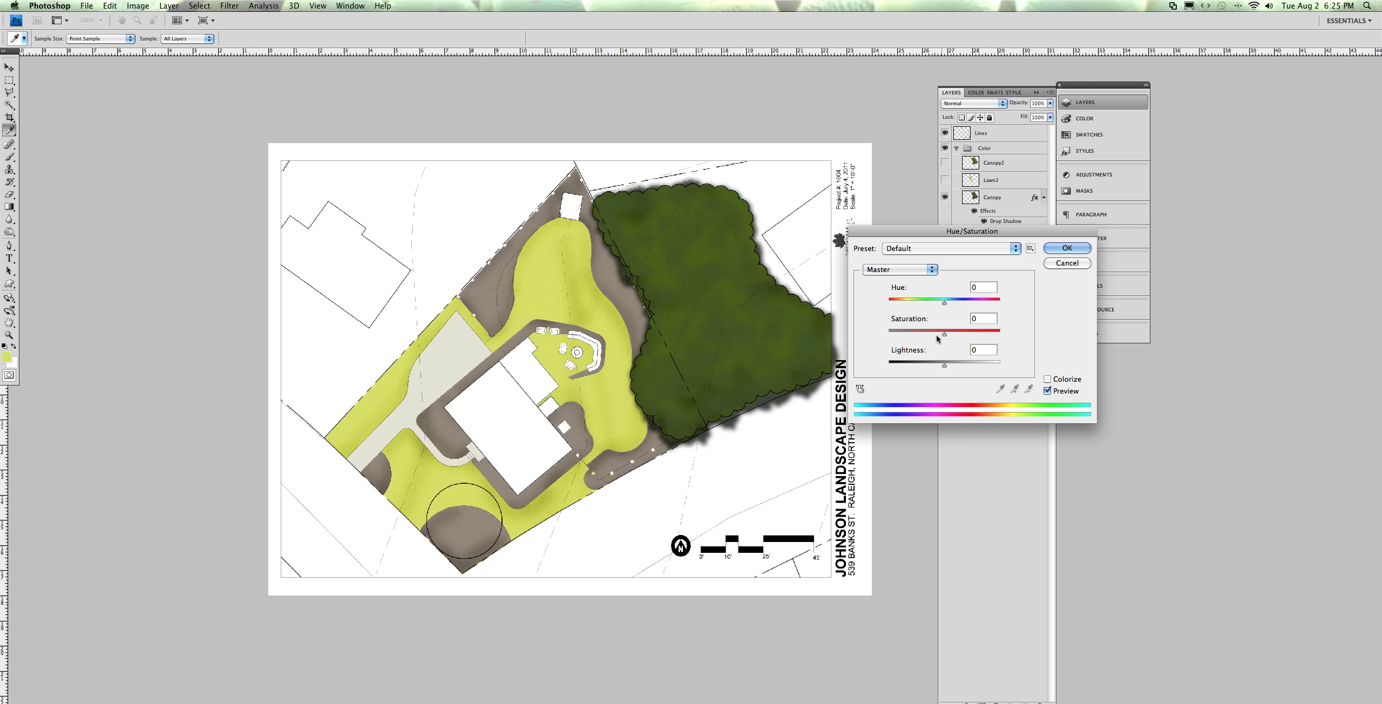
pyautogui.moveTo(945, 366)
pyautogui.mouseDown()
pyautogui.moveTo(930, 366)
pyautogui.moveTo(957, 365)
pyautogui.mouseUp()
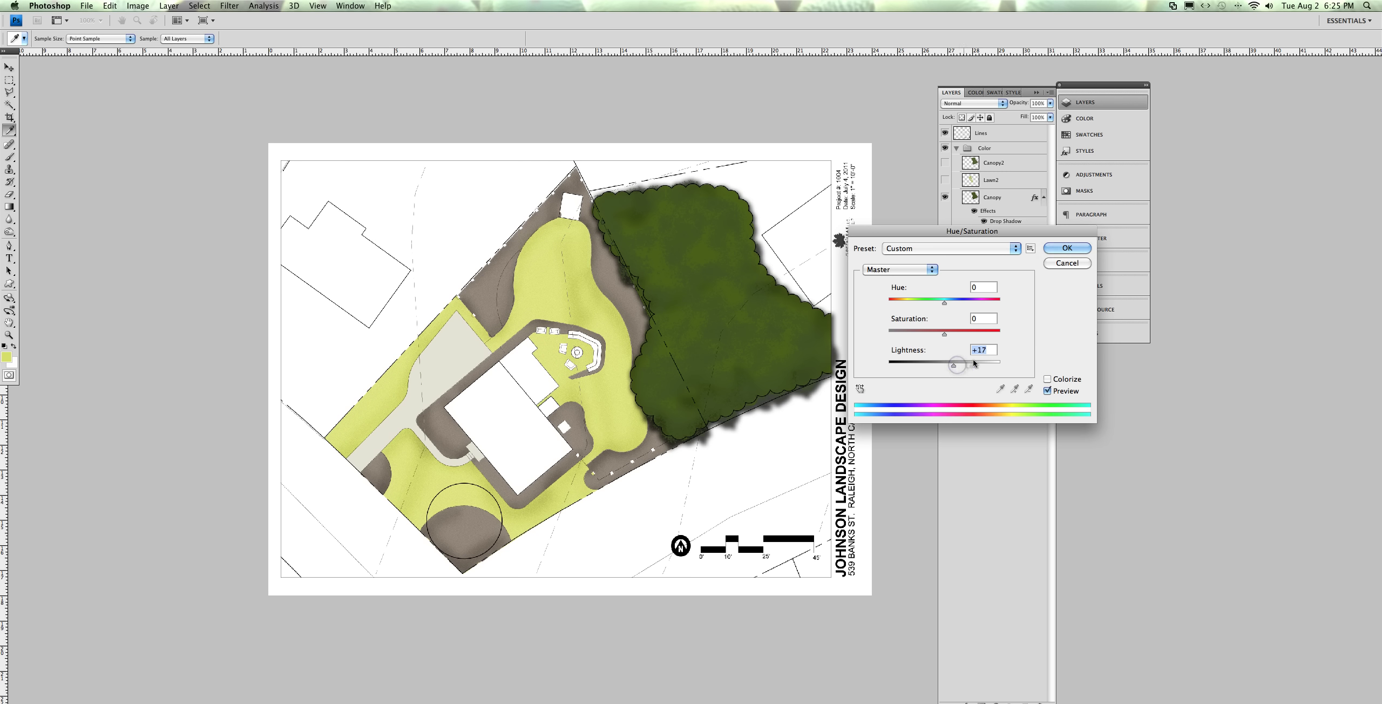
pyautogui.click(1069, 248)
pyautogui.press('o')
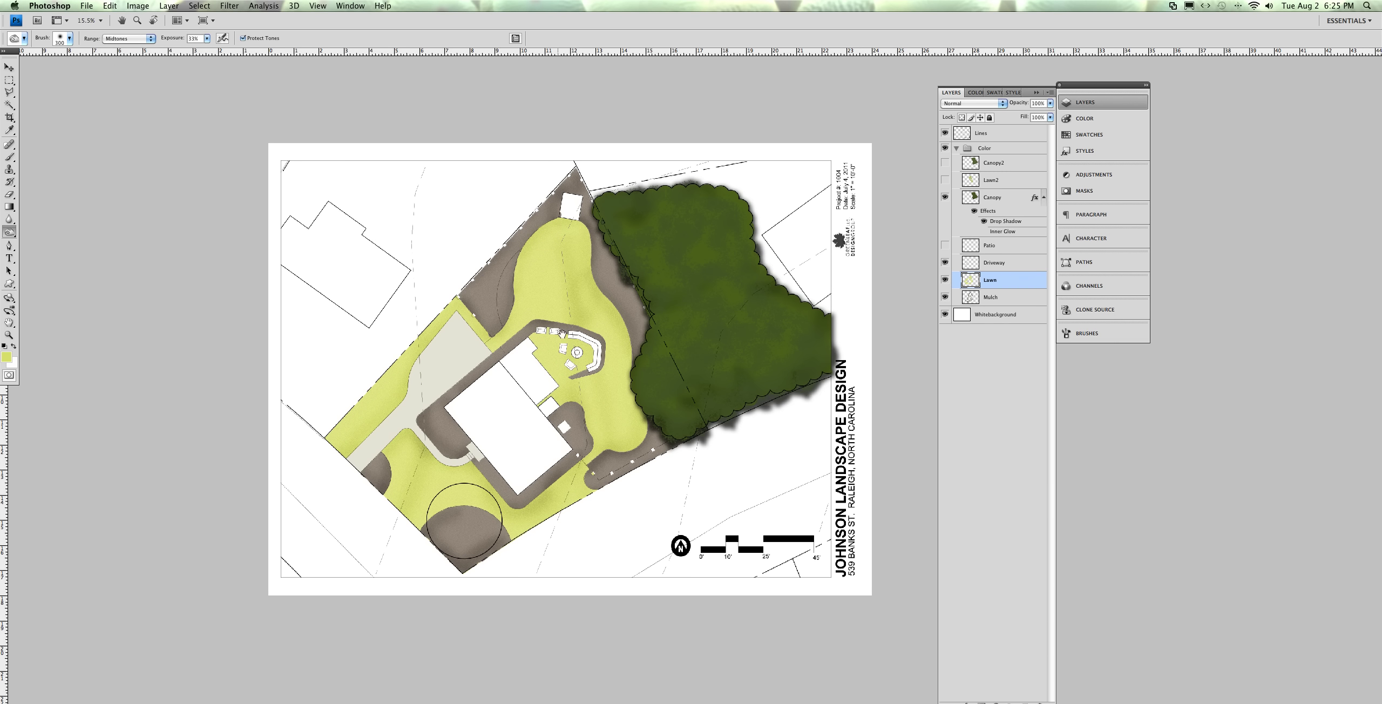
pyautogui.moveTo(589, 318)
pyautogui.mouseDown()
pyautogui.moveTo(554, 308)
pyautogui.moveTo(564, 331)
pyautogui.moveTo(620, 358)
pyautogui.mouseUp()
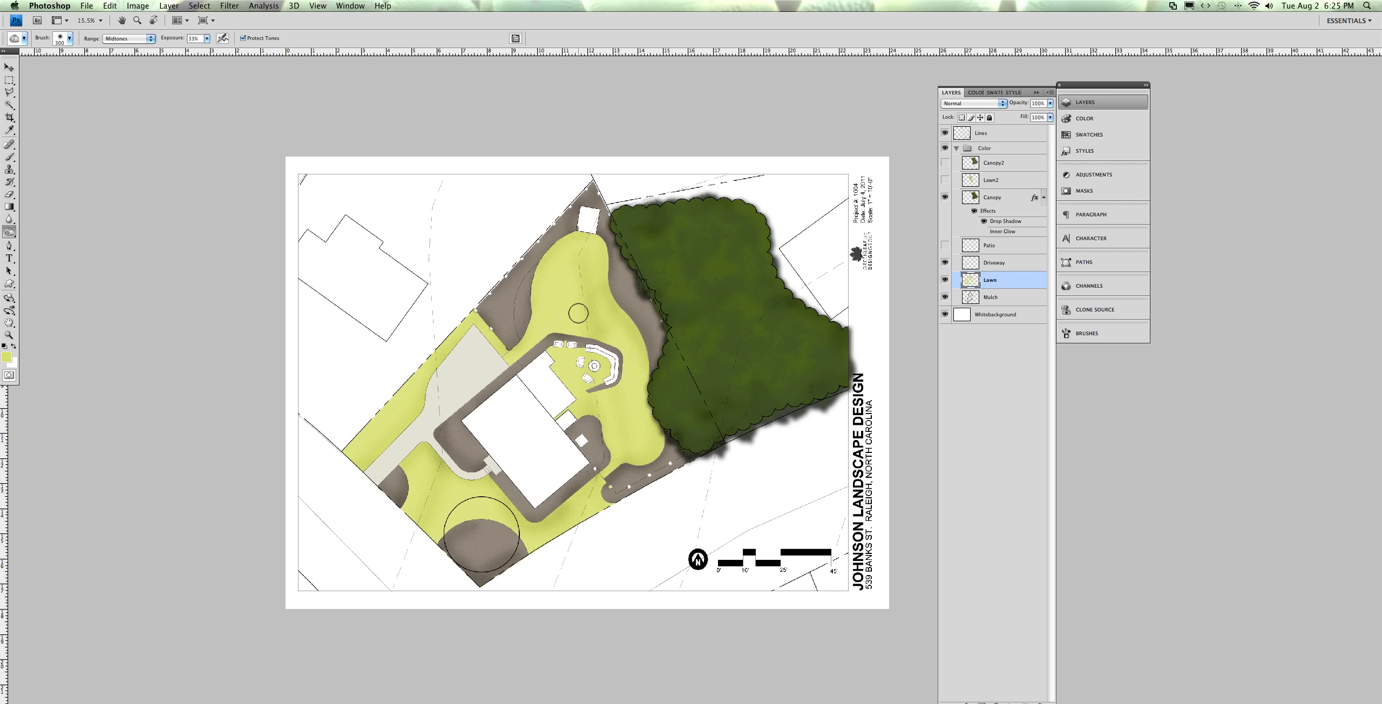
# Sample the lawn colour and set the foreground to yellow-green ccd16d
pyautogui.press('i')
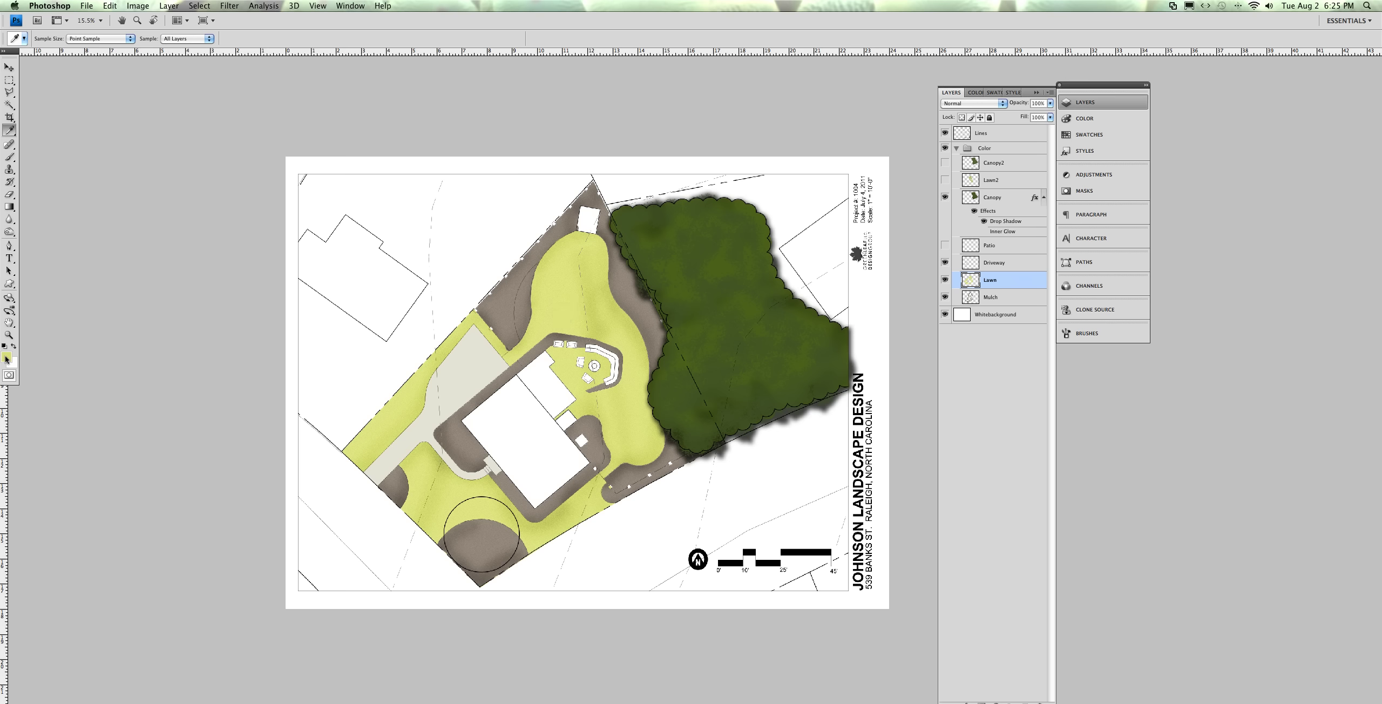
pyautogui.click(7, 358)
pyautogui.click(291, 166)
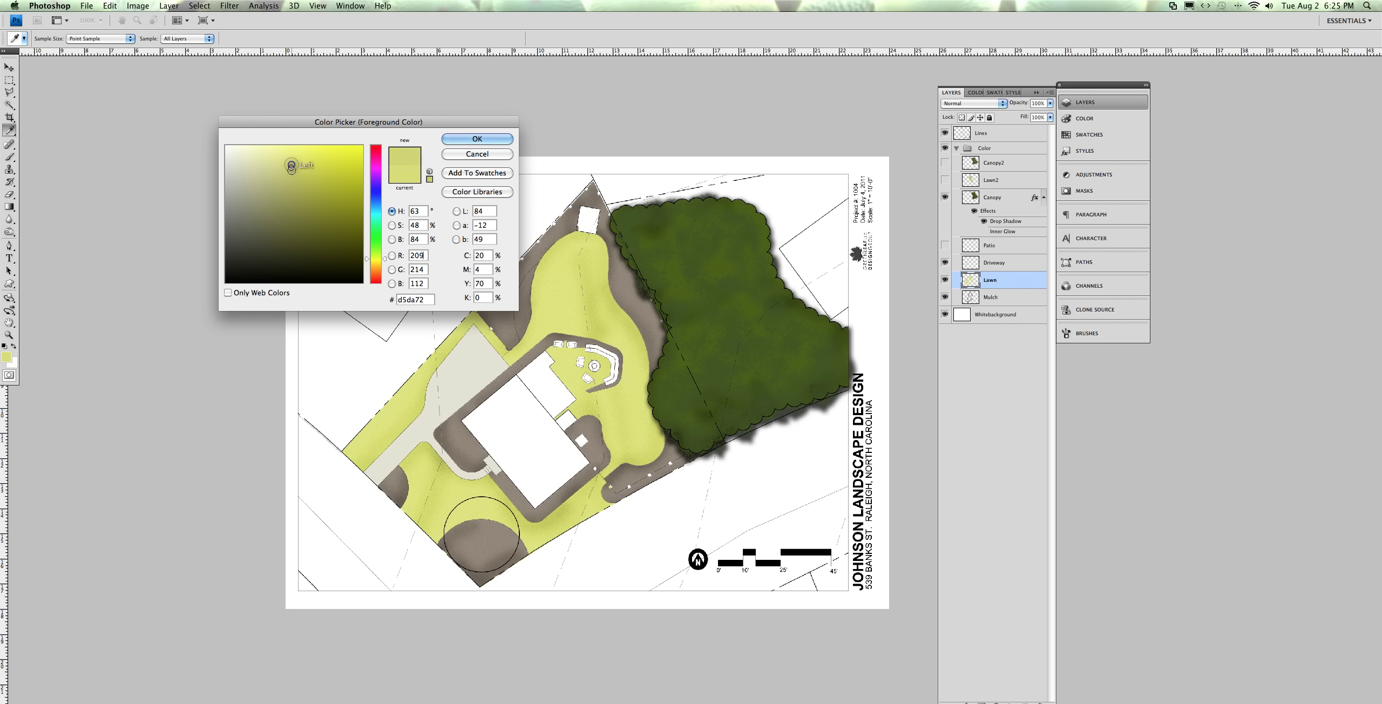
pyautogui.moveTo(292, 165); pyautogui.dragTo(292, 170)
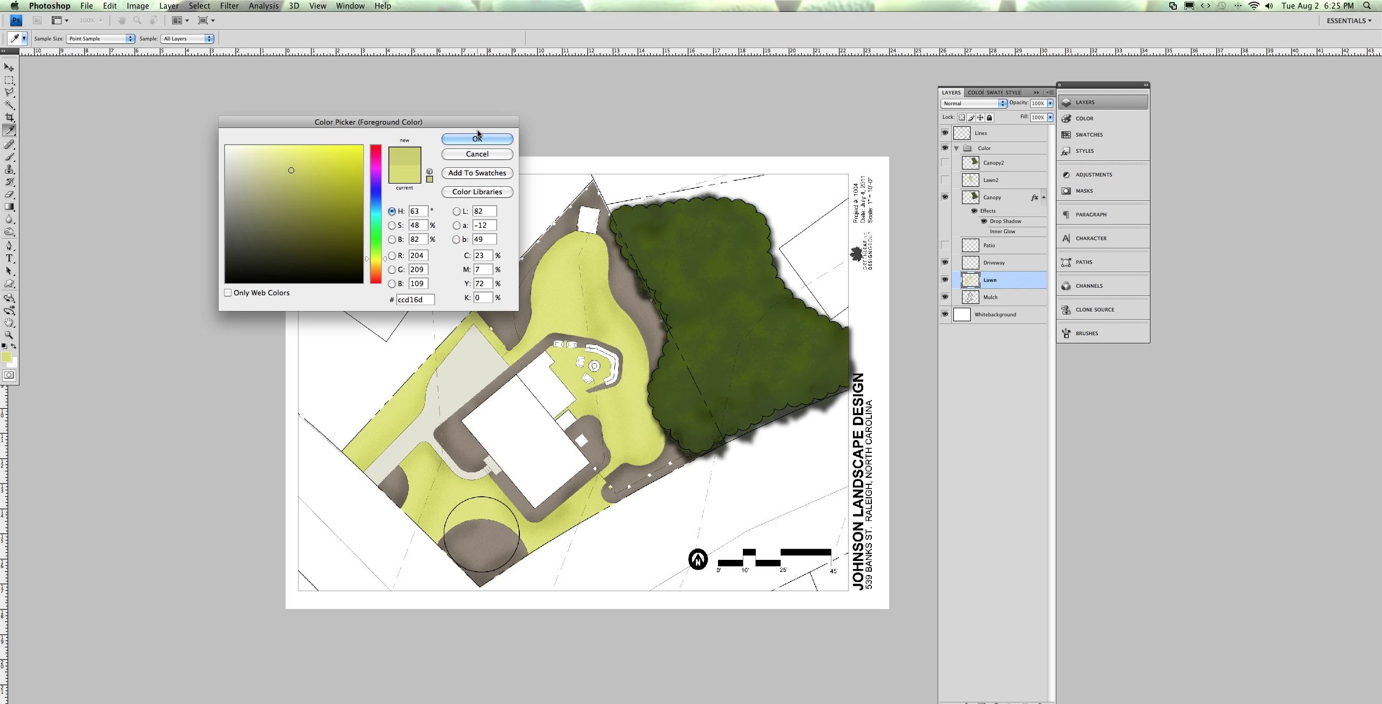
pyautogui.click(477, 138)
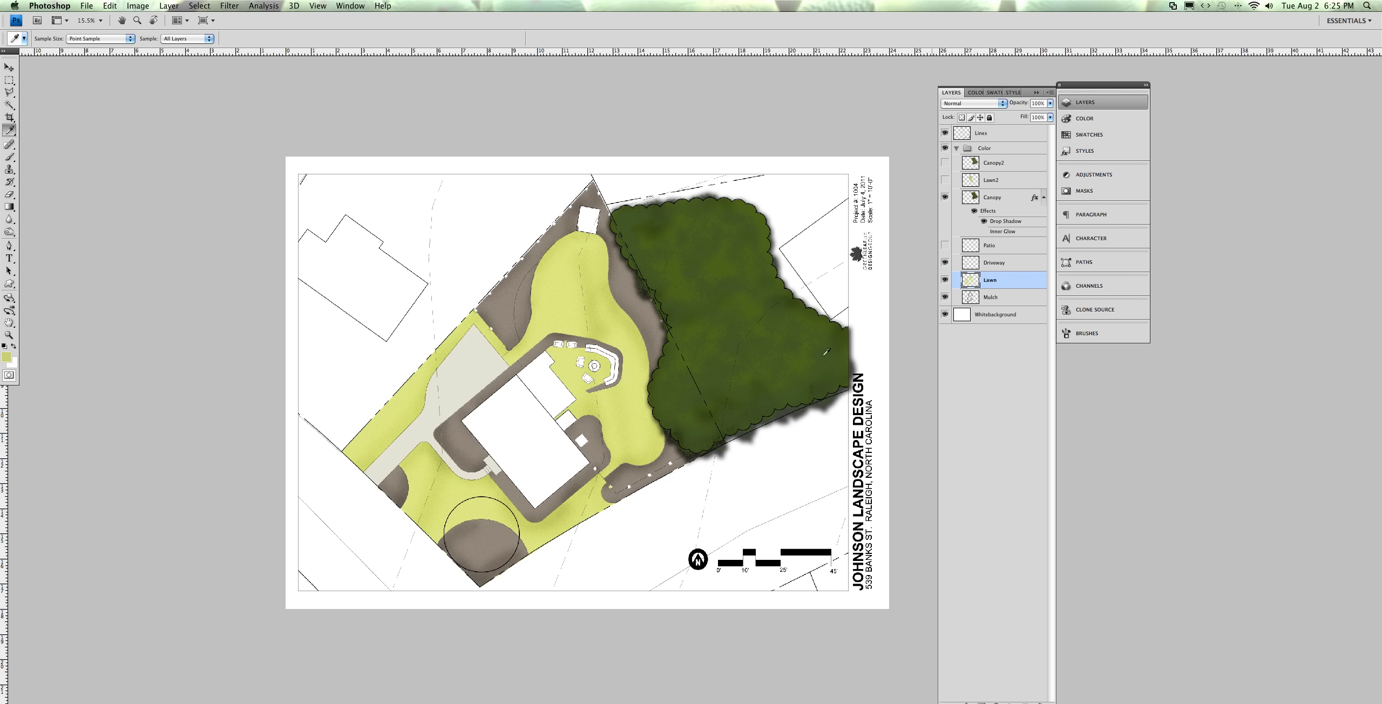
# On a new layer above Lawn, brush faint streaks across the lawn around the house and canopy
pyautogui.press('b')
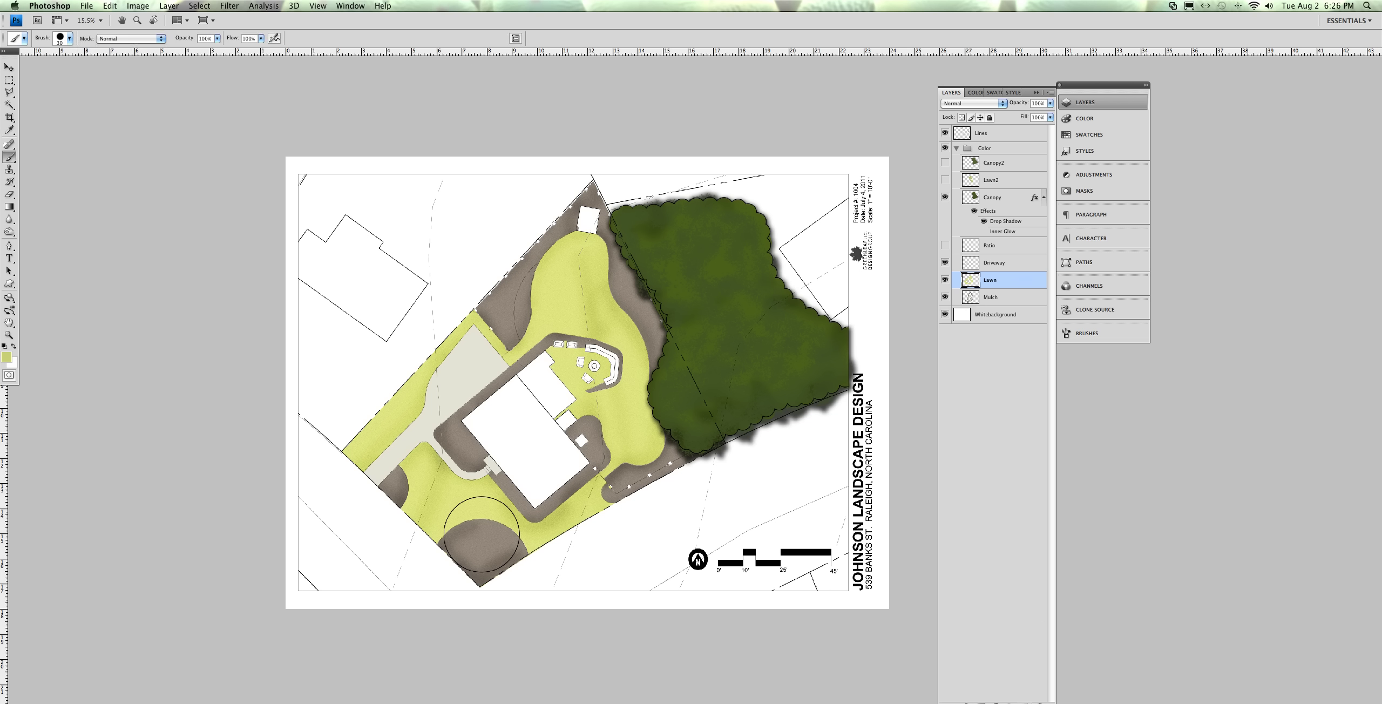
pyautogui.click(1024, 701)
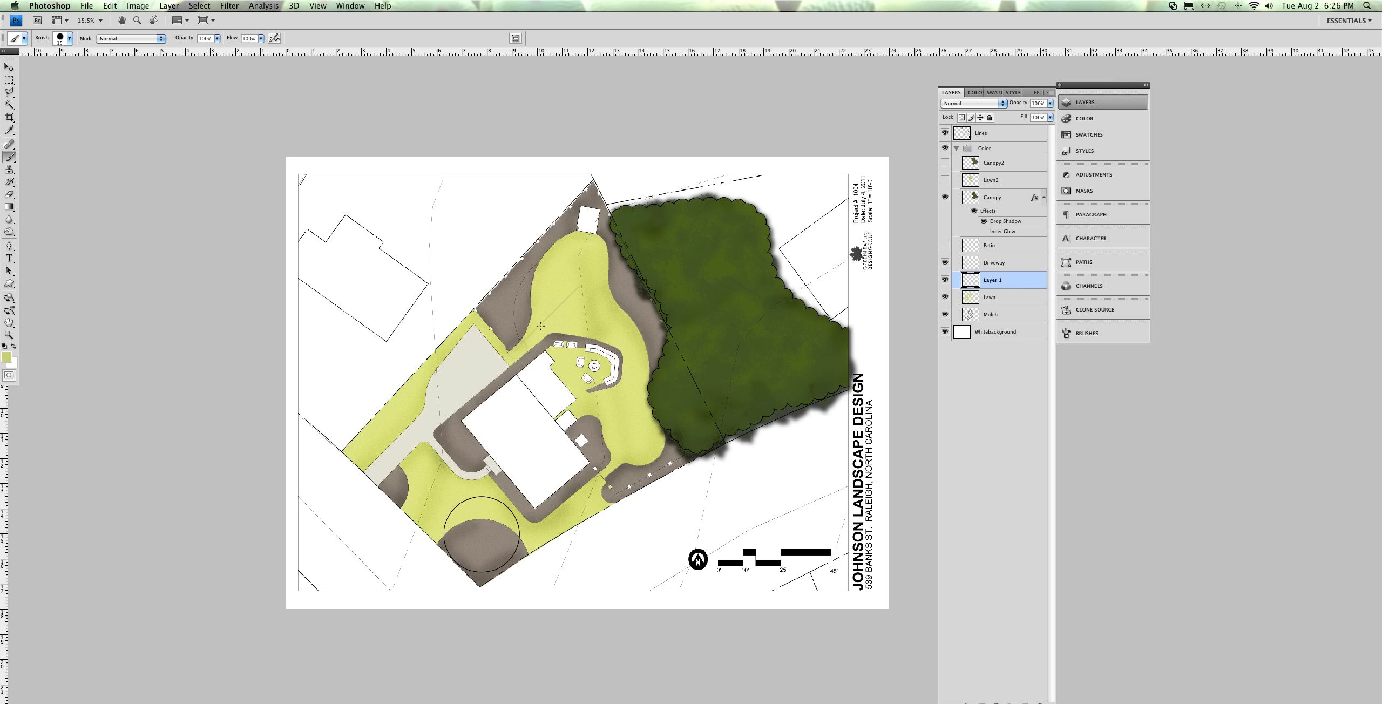
pyautogui.moveTo(619, 303); pyautogui.dragTo(646, 299)
pyautogui.moveTo(600, 420); pyautogui.dragTo(636, 401)
pyautogui.moveTo(599, 458); pyautogui.dragTo(636, 439)
pyautogui.moveTo(626, 324)
pyautogui.mouseDown()
pyautogui.moveTo(640, 399)
pyautogui.moveTo(633, 383)
pyautogui.mouseUp()
pyautogui.moveTo(368, 428)
pyautogui.mouseDown()
pyautogui.moveTo(372, 458)
pyautogui.moveTo(367, 448)
pyautogui.moveTo(388, 442)
pyautogui.mouseUp()
pyautogui.click(477, 481)
pyautogui.click(533, 534)
pyautogui.click(566, 244)
# Create a layer group named Plant Material and move the Canopy layer into it
pyautogui.click(956, 148)
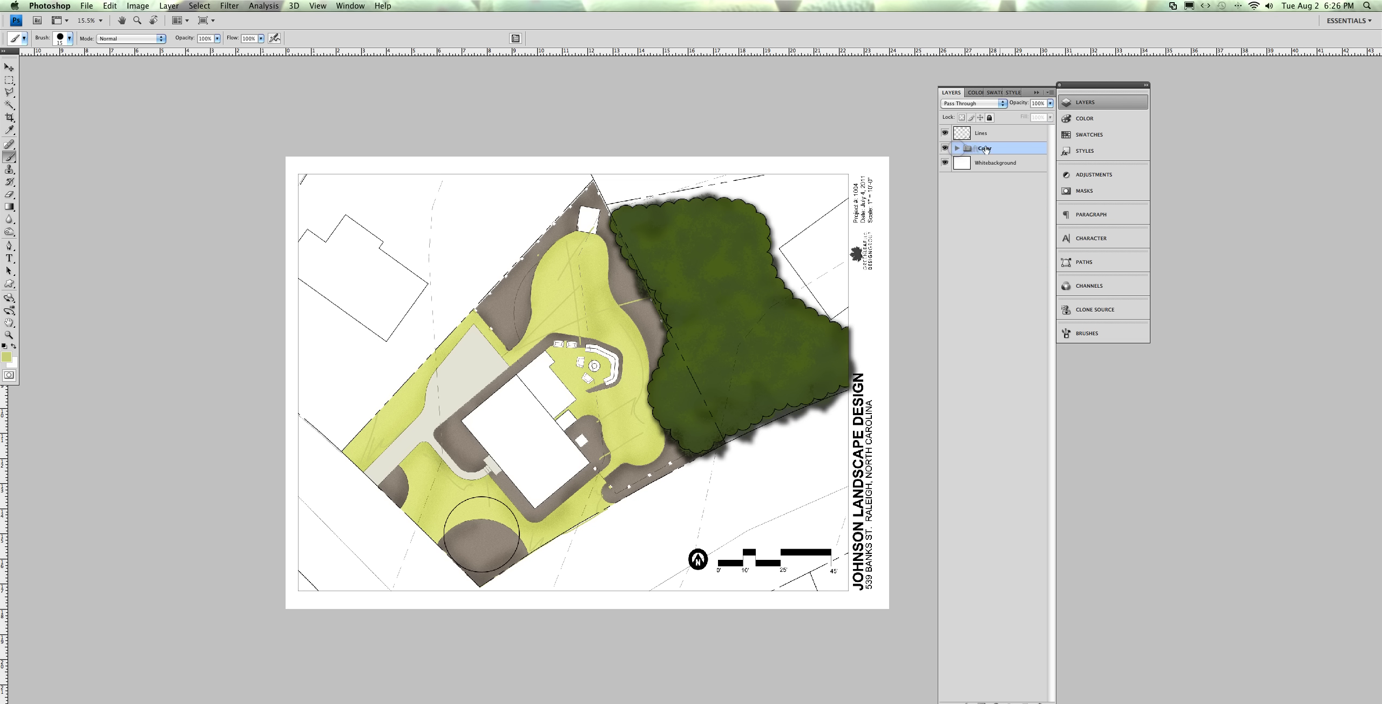
pyautogui.click(1009, 701)
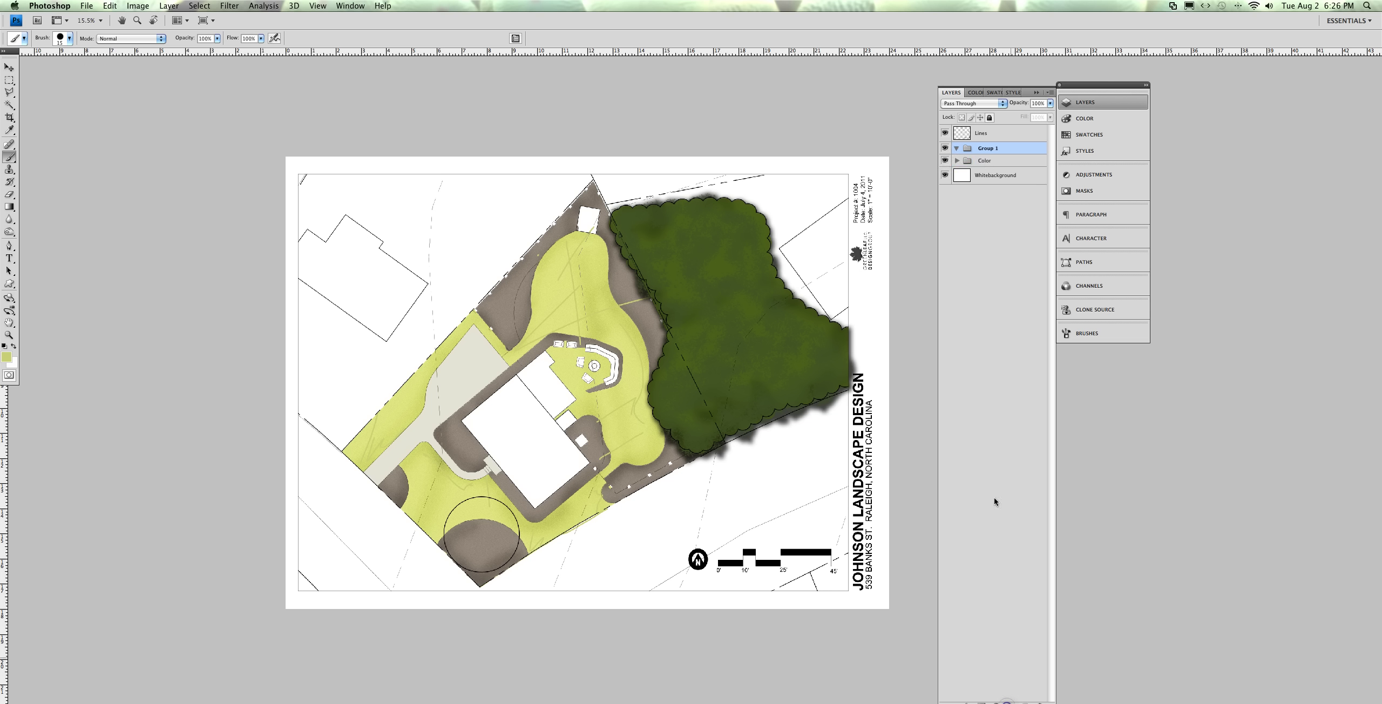
pyautogui.doubleClick(988, 147)
pyautogui.click(957, 161)
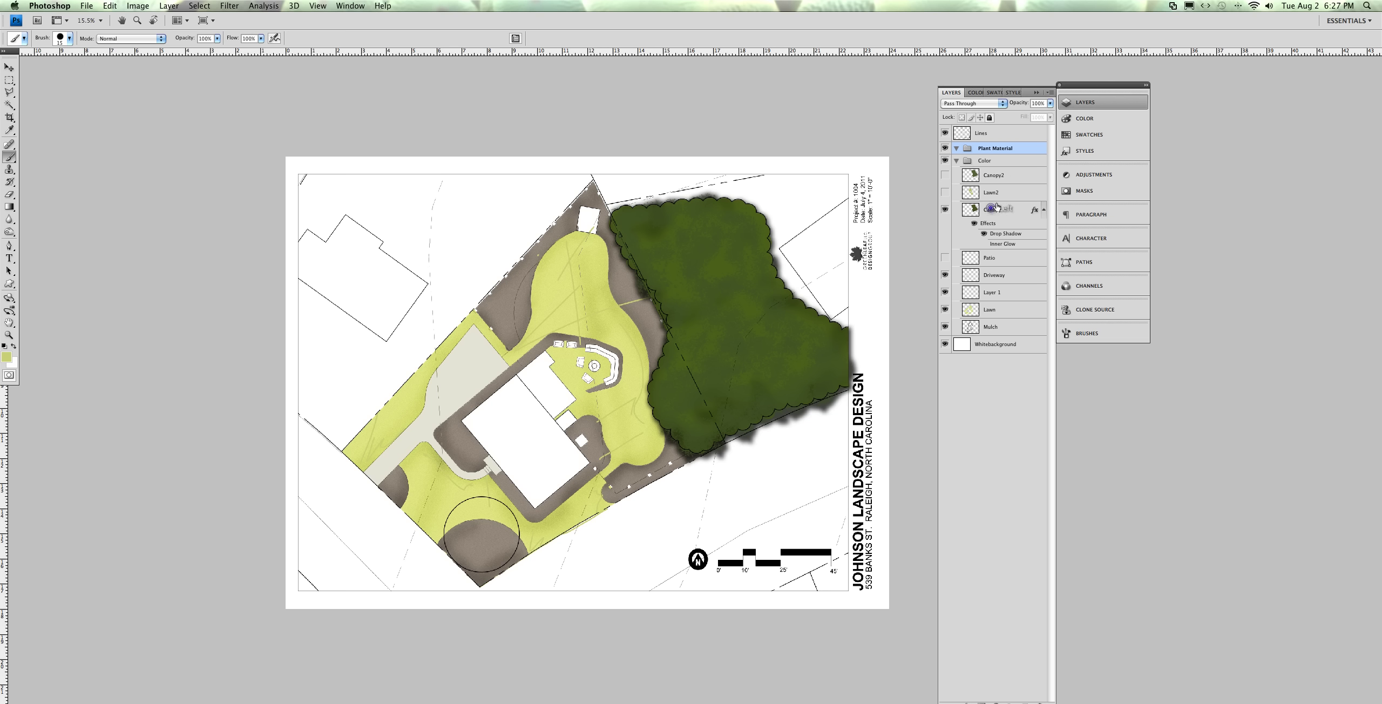
pyautogui.moveTo(994, 210); pyautogui.dragTo(1013, 148)
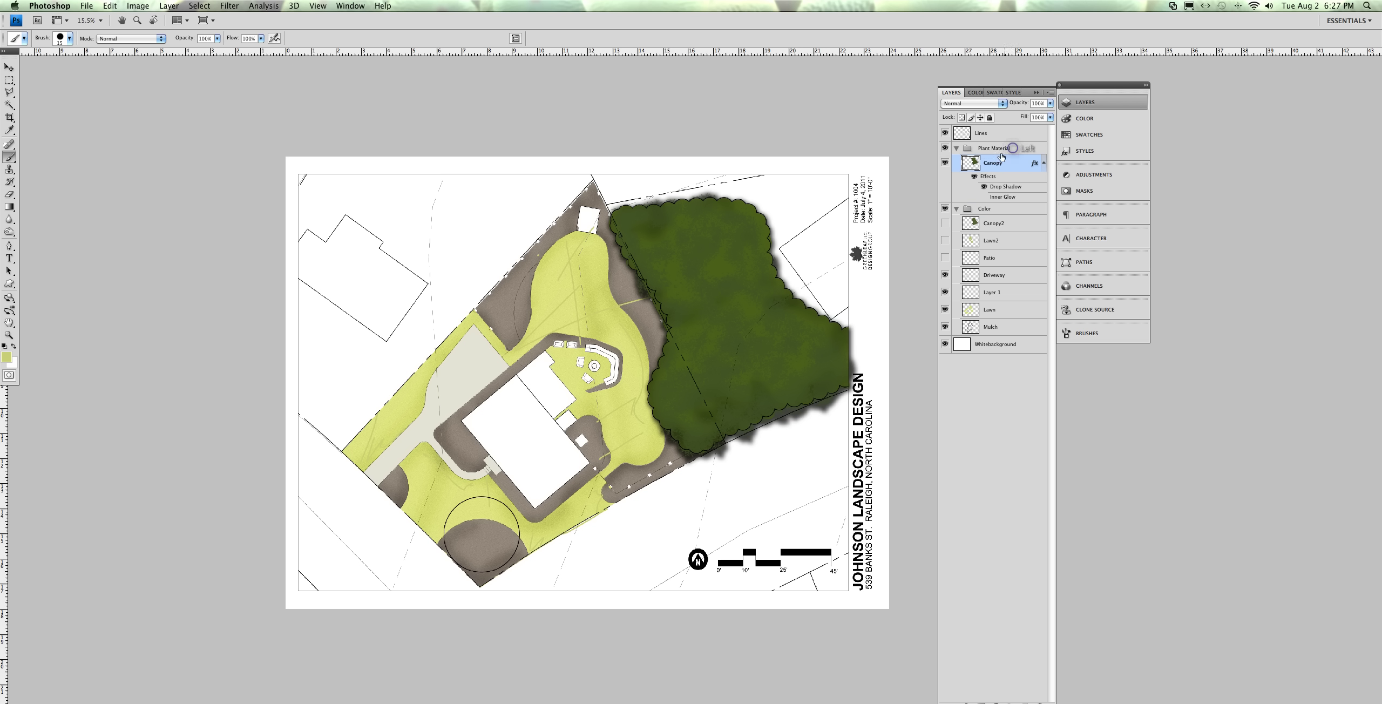
pyautogui.click(957, 209)
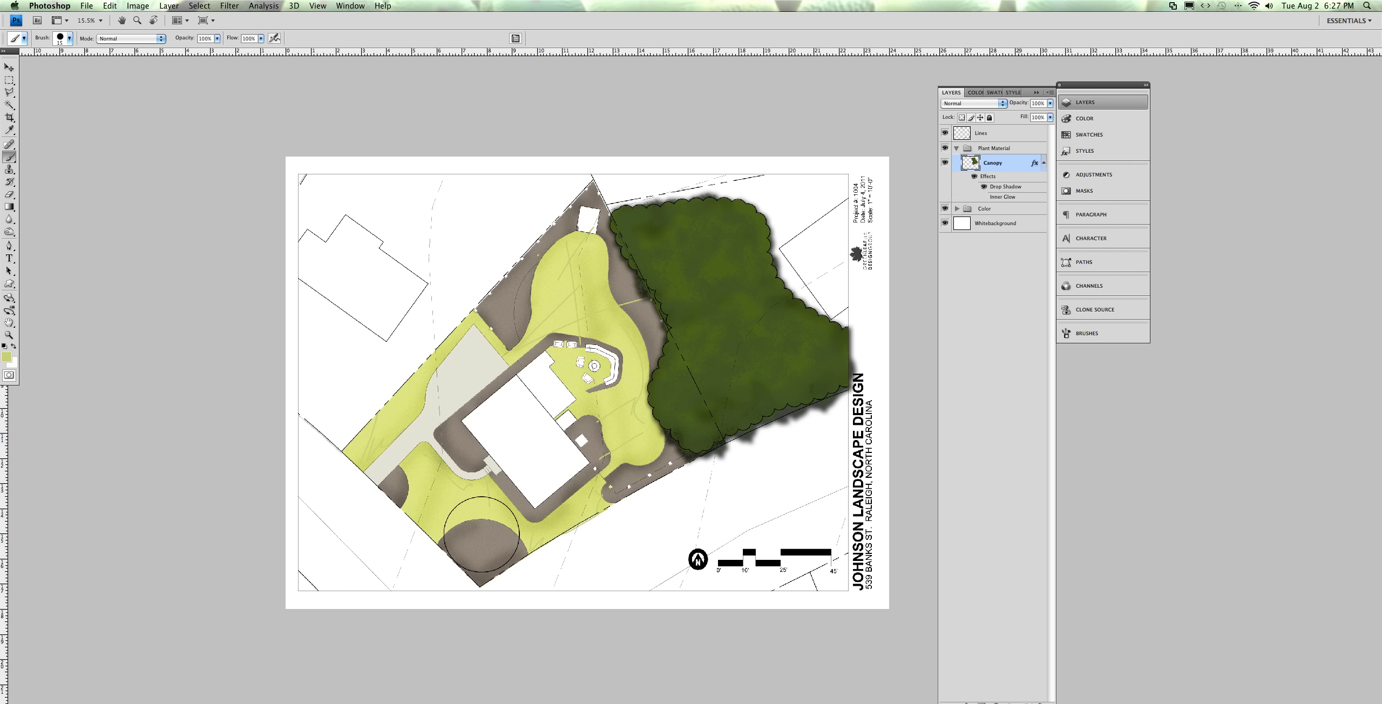
# Add a new layer below Canopy in Plant Material and name it Shrubs
pyautogui.click(1025, 700)
pyautogui.click(1005, 162)
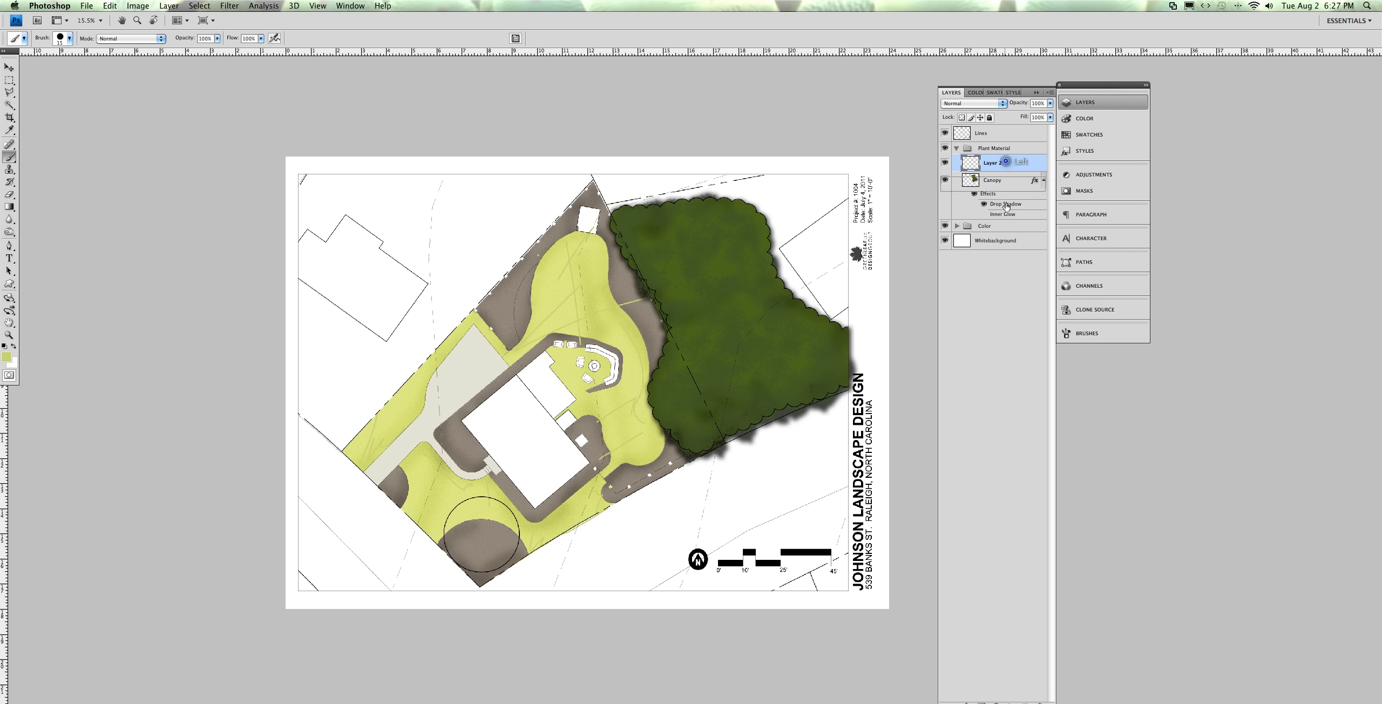
pyautogui.click(1007, 214)
pyautogui.doubleClick(999, 211)
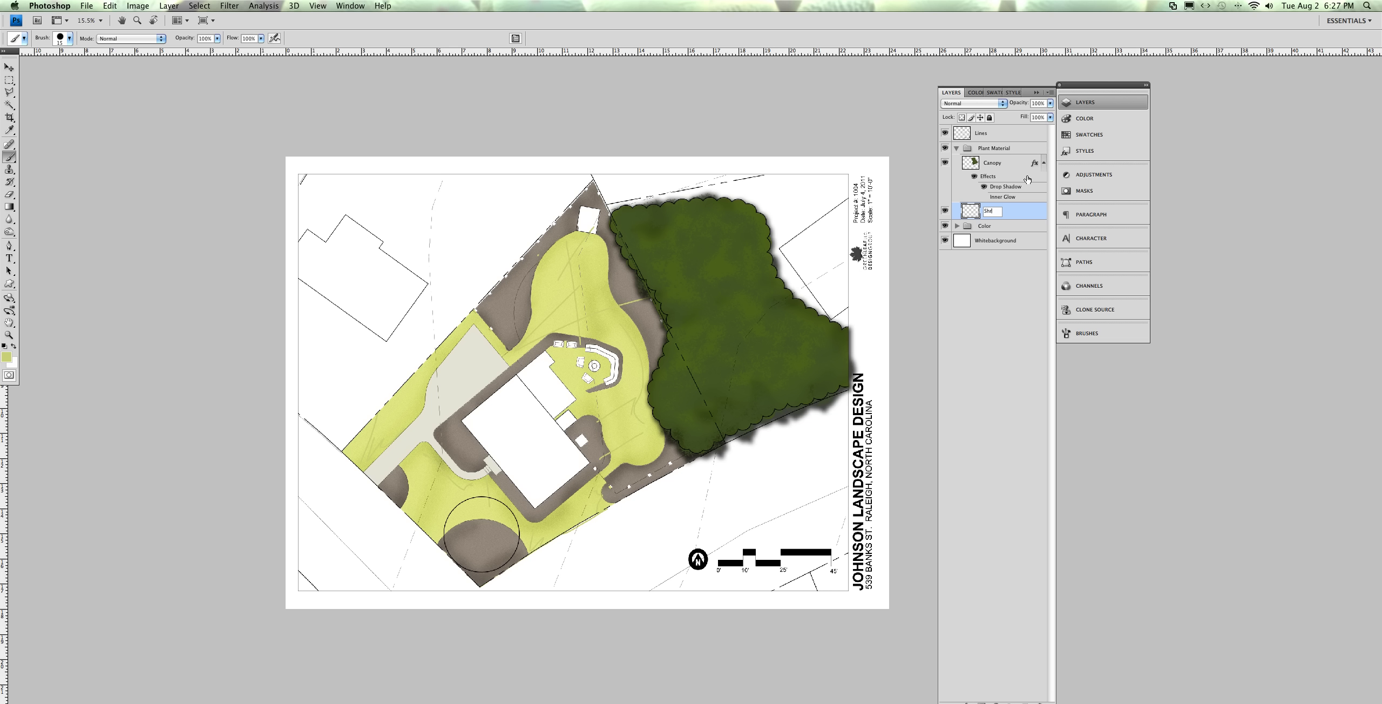
pyautogui.press('Return')
# Draw a small circular selection with the Elliptical Marquee at the plan's upper left
pyautogui.click(9, 80)
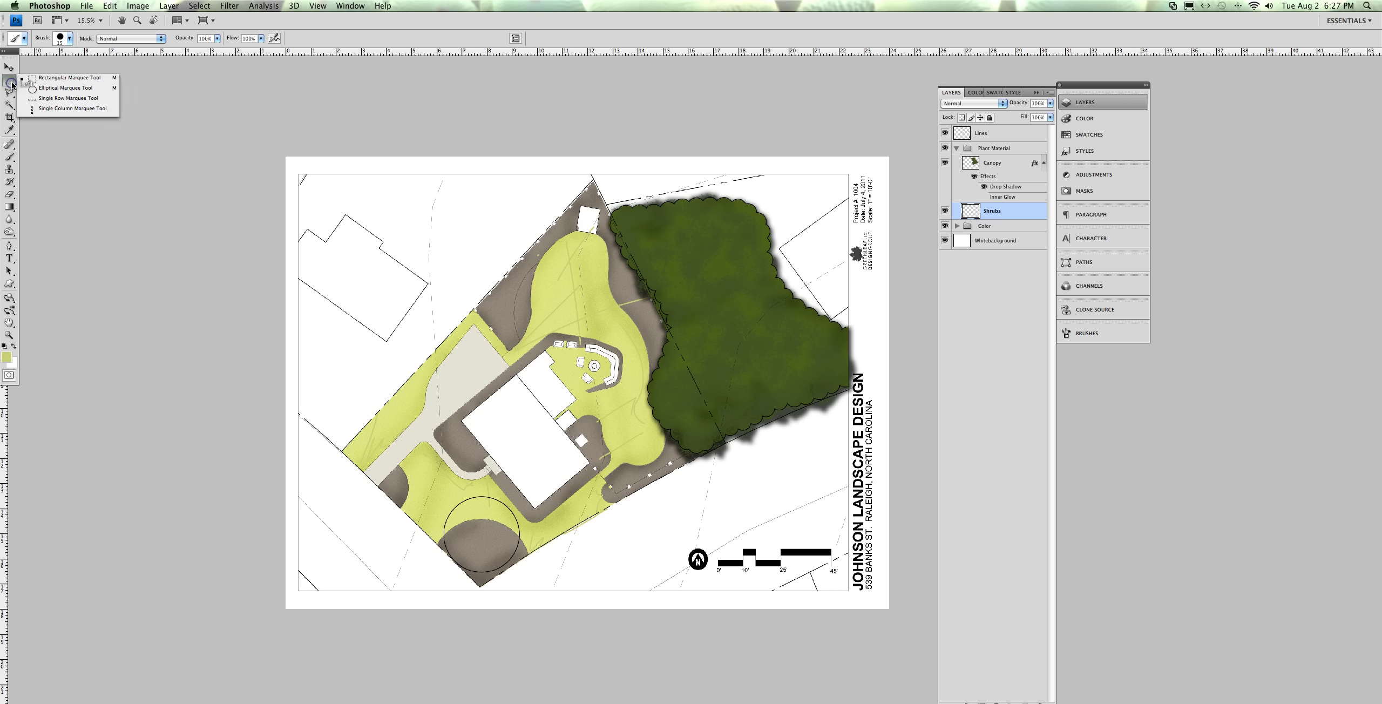
pyautogui.click(37, 90)
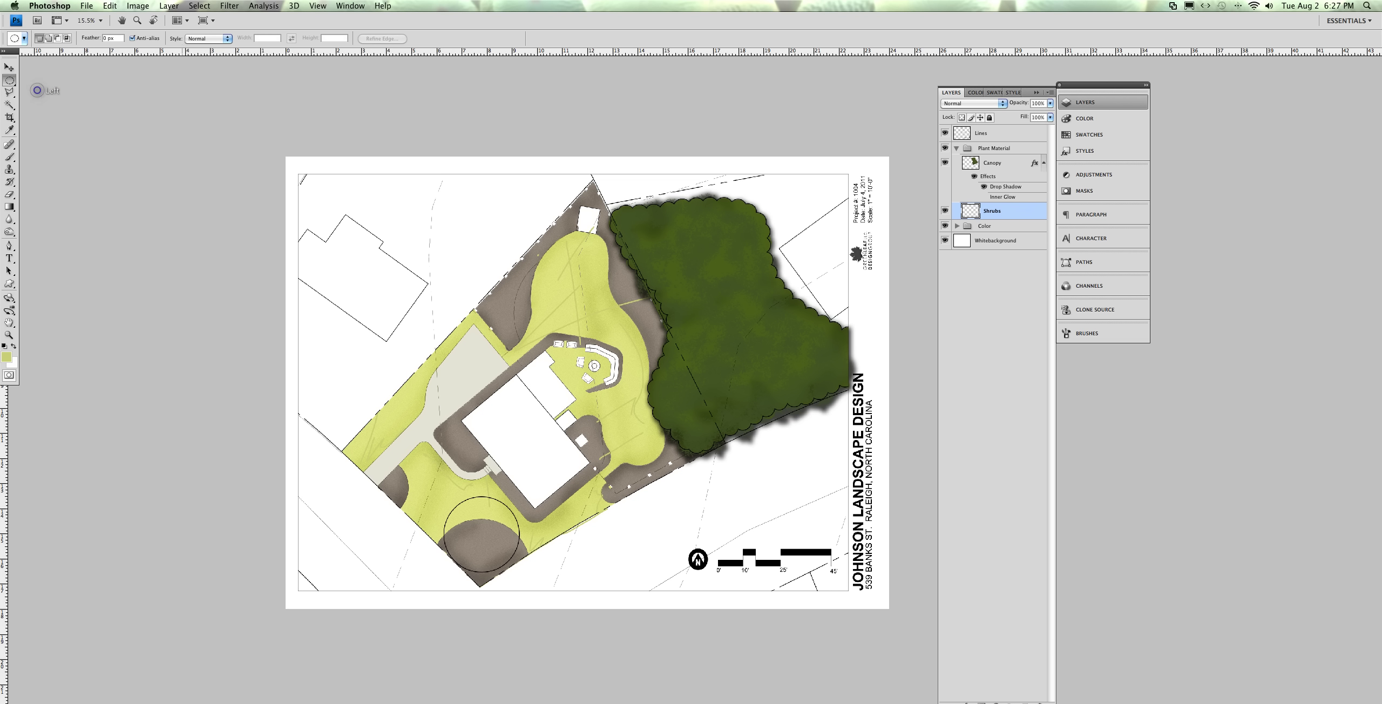
pyautogui.click(448, 252)
pyautogui.moveTo(456, 259); pyautogui.dragTo(456, 260)
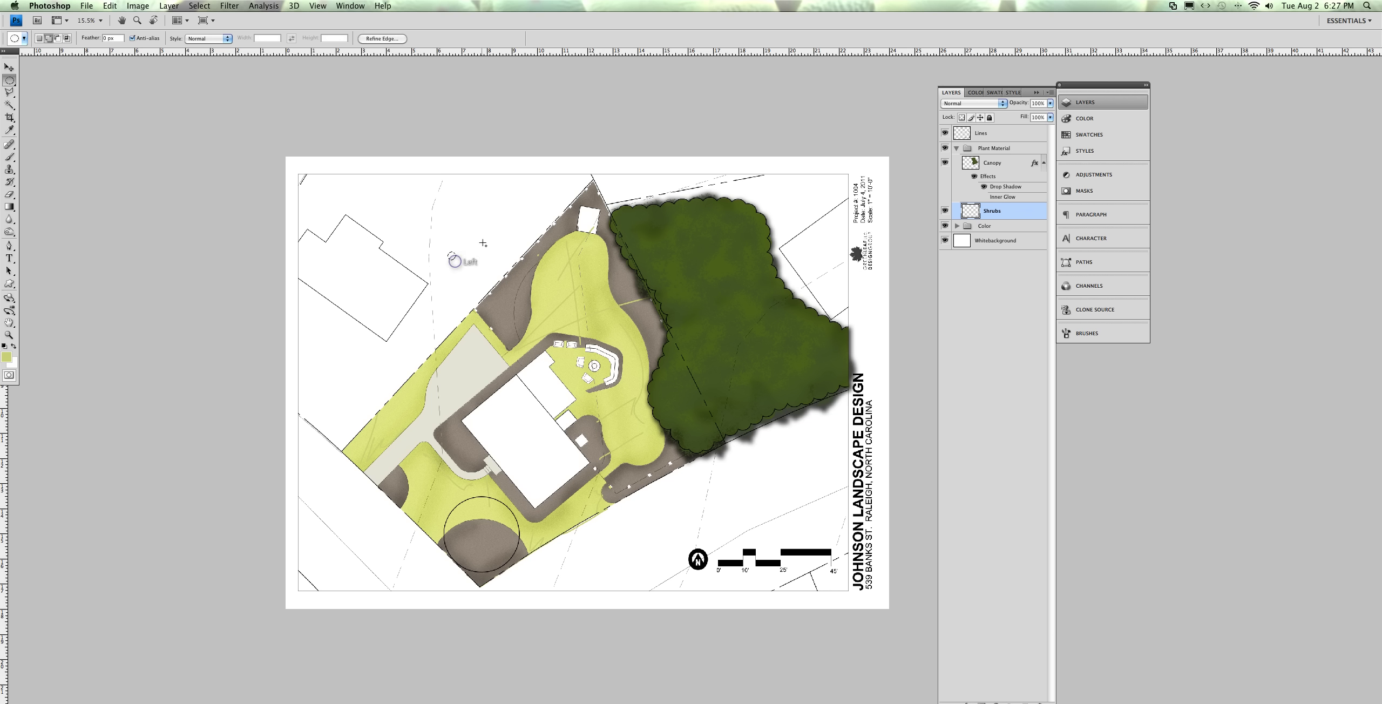
# Set the foreground to dark green 52773e and fill the round selection with it
pyautogui.click(9, 356)
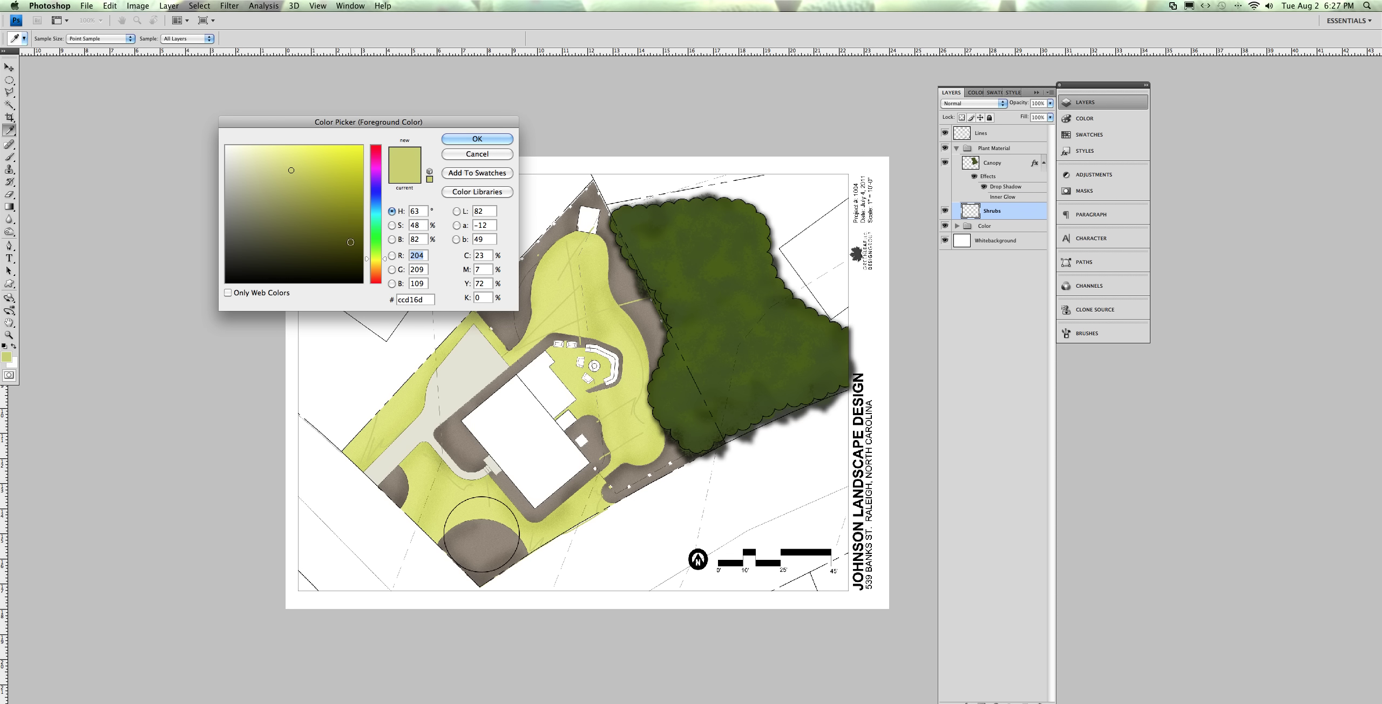
pyautogui.moveTo(335, 227)
pyautogui.mouseDown()
pyautogui.moveTo(318, 217)
pyautogui.moveTo(345, 221)
pyautogui.moveTo(292, 220)
pyautogui.mouseUp()
pyautogui.click(377, 246)
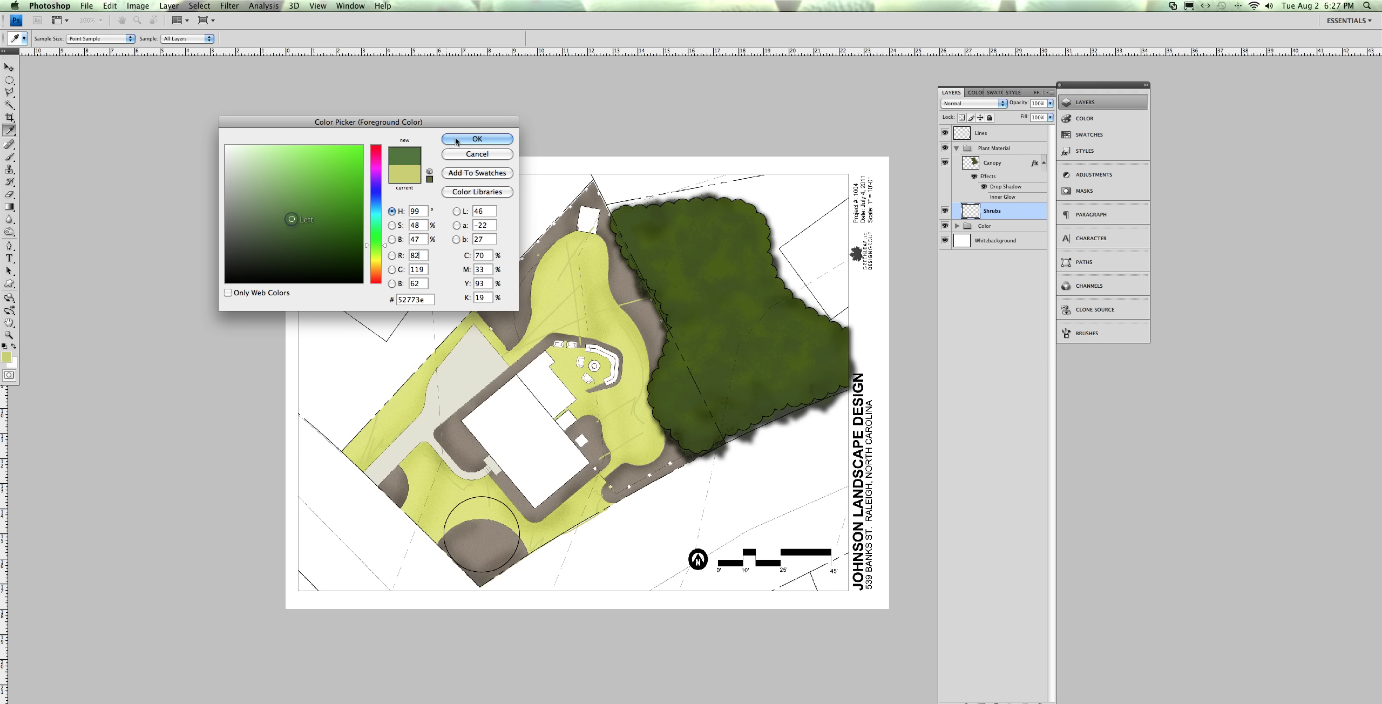
pyautogui.click(457, 140)
pyautogui.press('m')
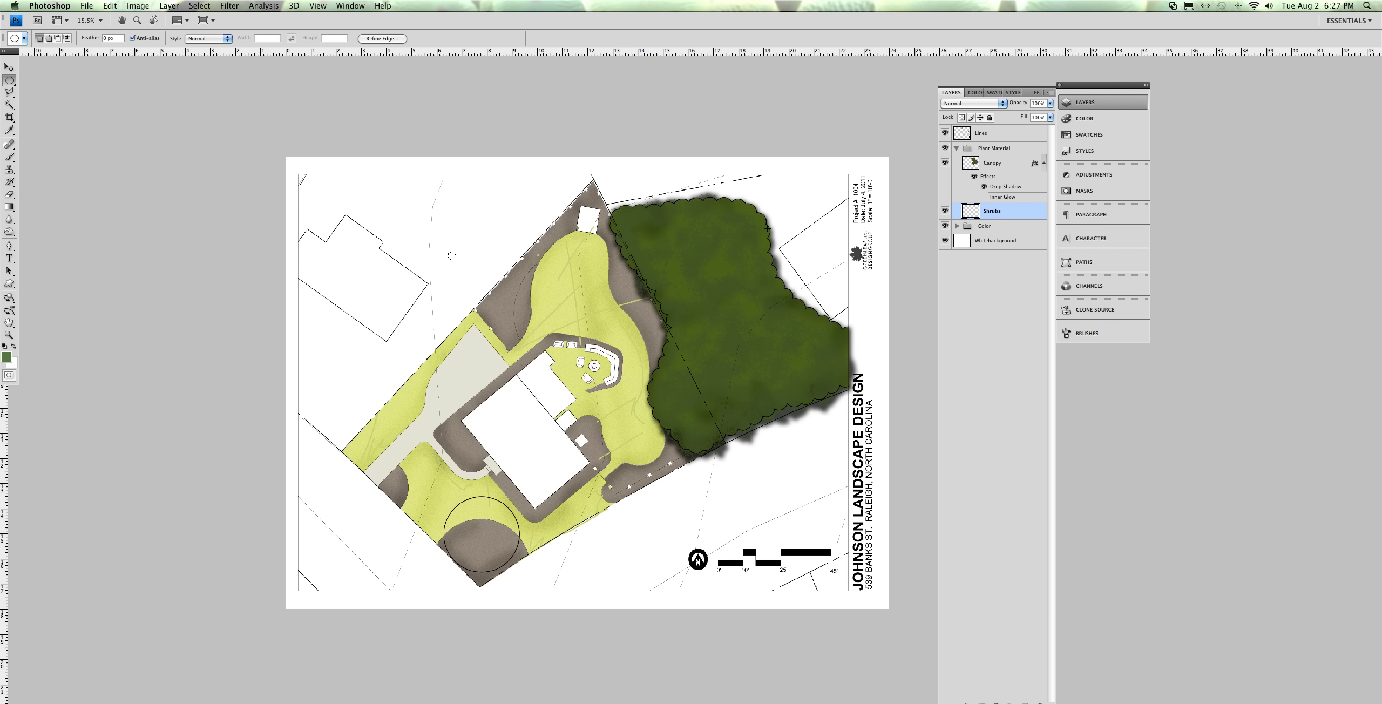
pyautogui.hotkey('shift', 'F5')
pyautogui.press('Return')
# Move the green shrub dot onto the upper mulch bed edge at 50% zoom
pyautogui.press('v')
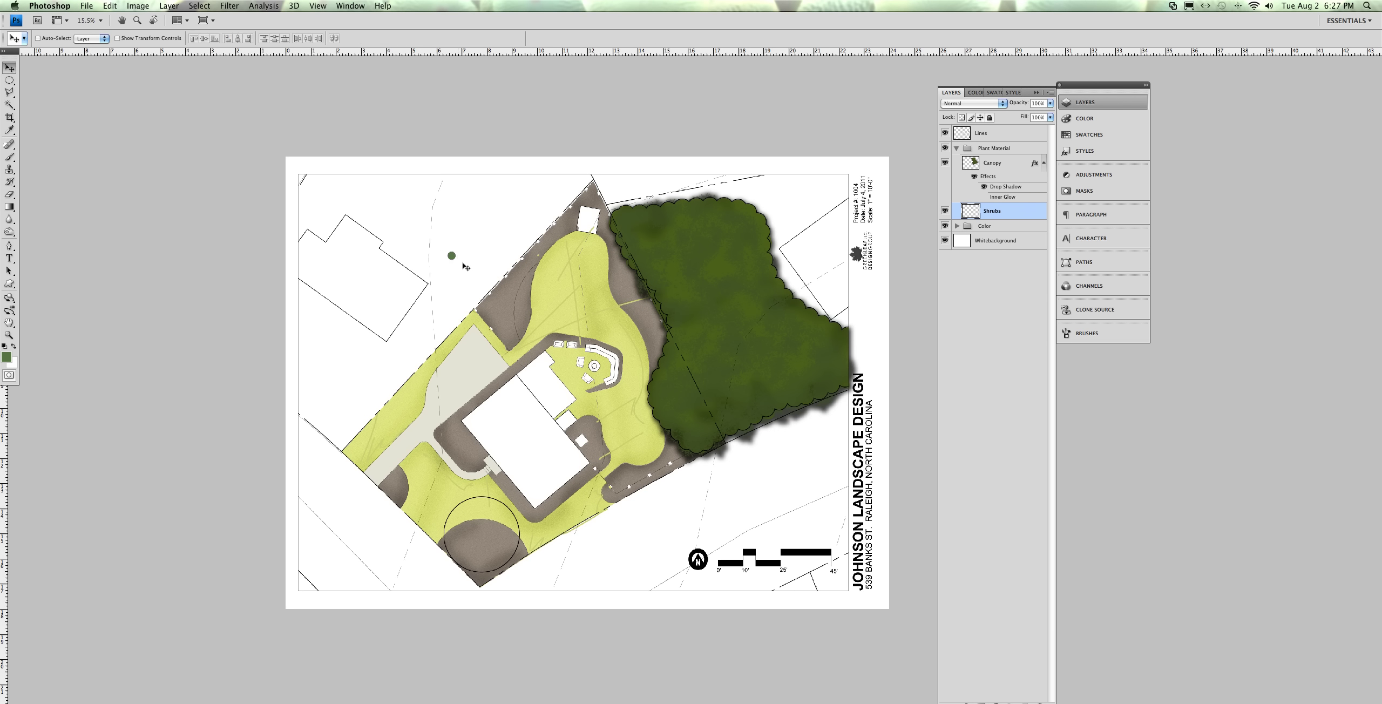
pyautogui.moveTo(478, 280); pyautogui.dragTo(486, 316)
pyautogui.press('super+plus')
pyautogui.press('super+plus')
pyautogui.press('super+plus')
pyautogui.press('super+plus')
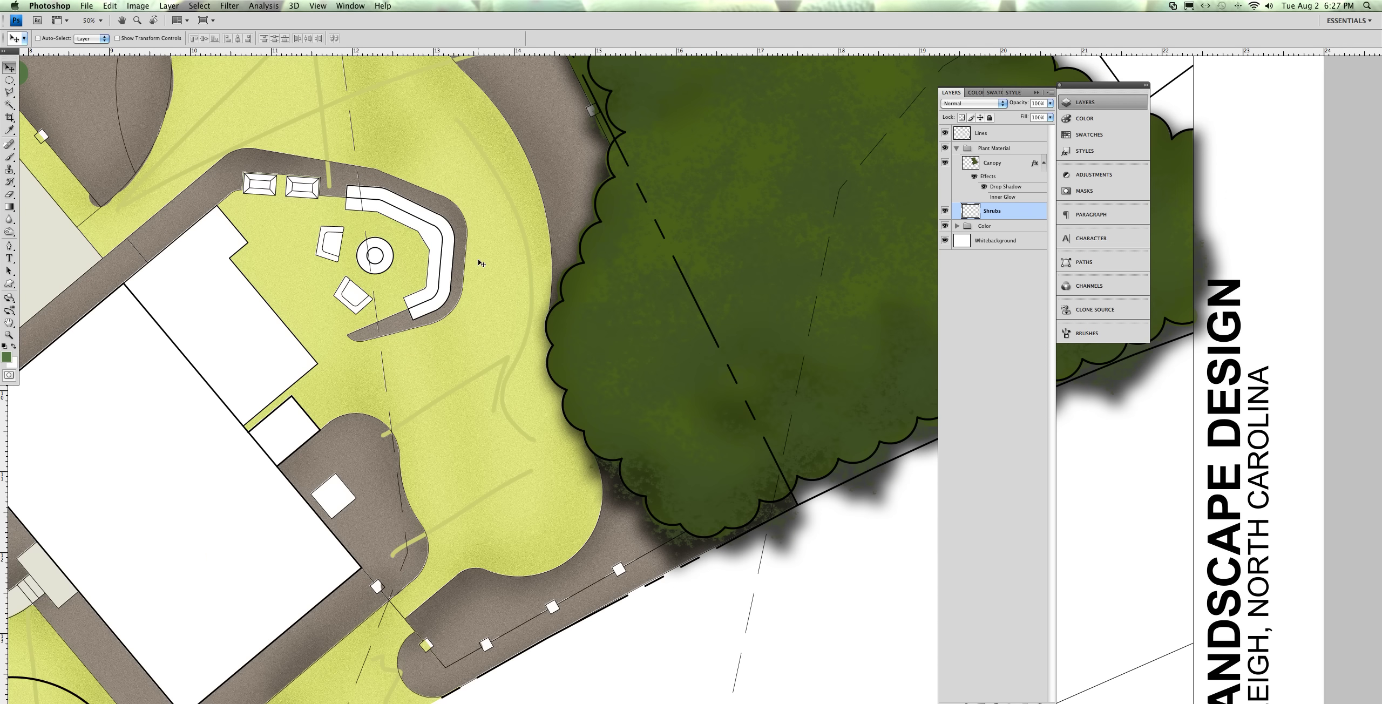
pyautogui.scroll(10, 425, 289)
pyautogui.hscroll(-10, 426, 289)
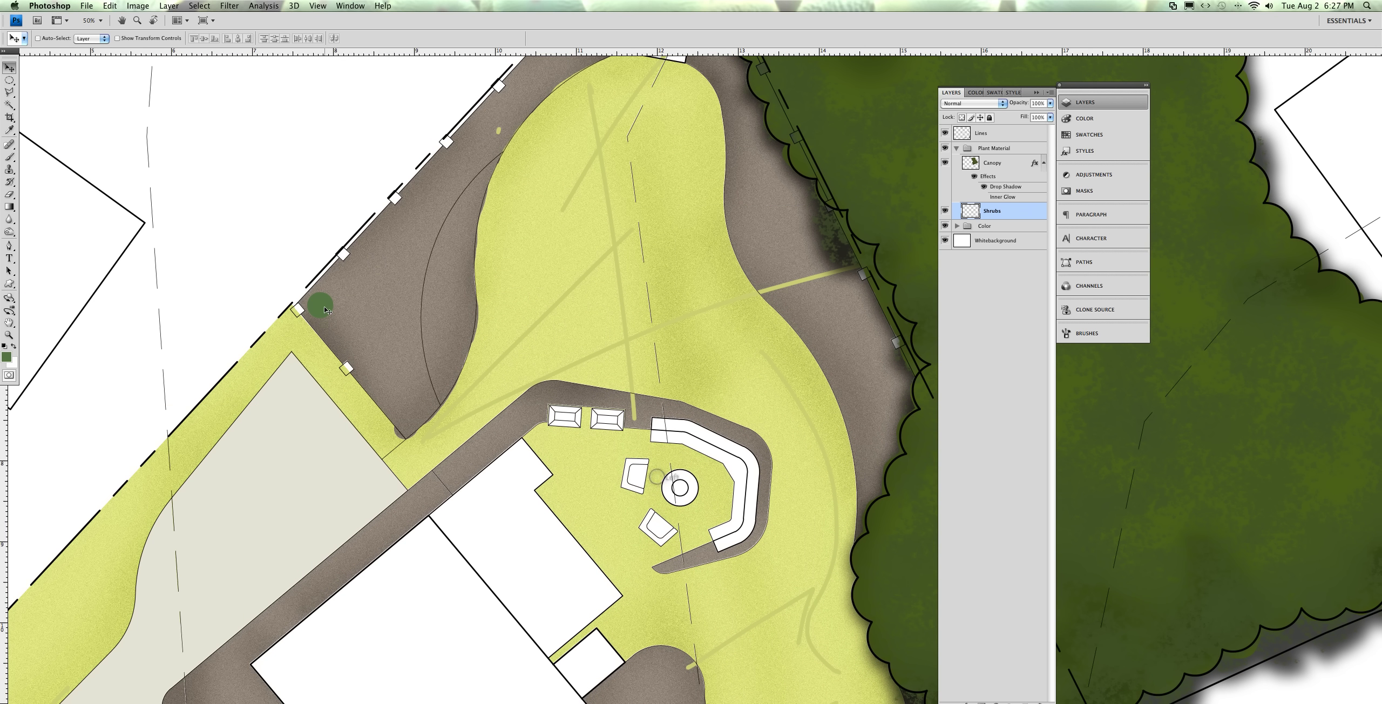
pyautogui.moveTo(322, 312); pyautogui.dragTo(324, 314)
# Choose the 14 px brush tip and enable Scattering, Wet Edges and Shape Dynamics
pyautogui.press('b')
pyautogui.click(70, 38)
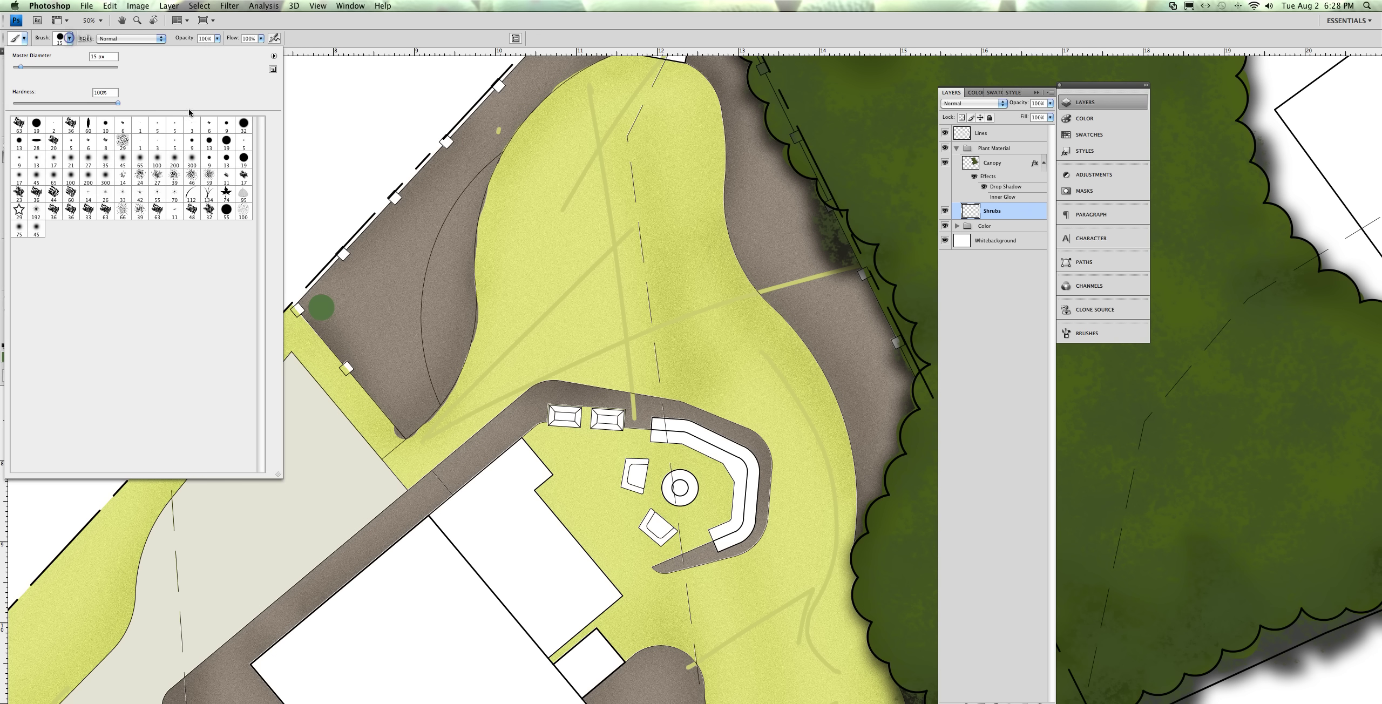
pyautogui.doubleClick(123, 176)
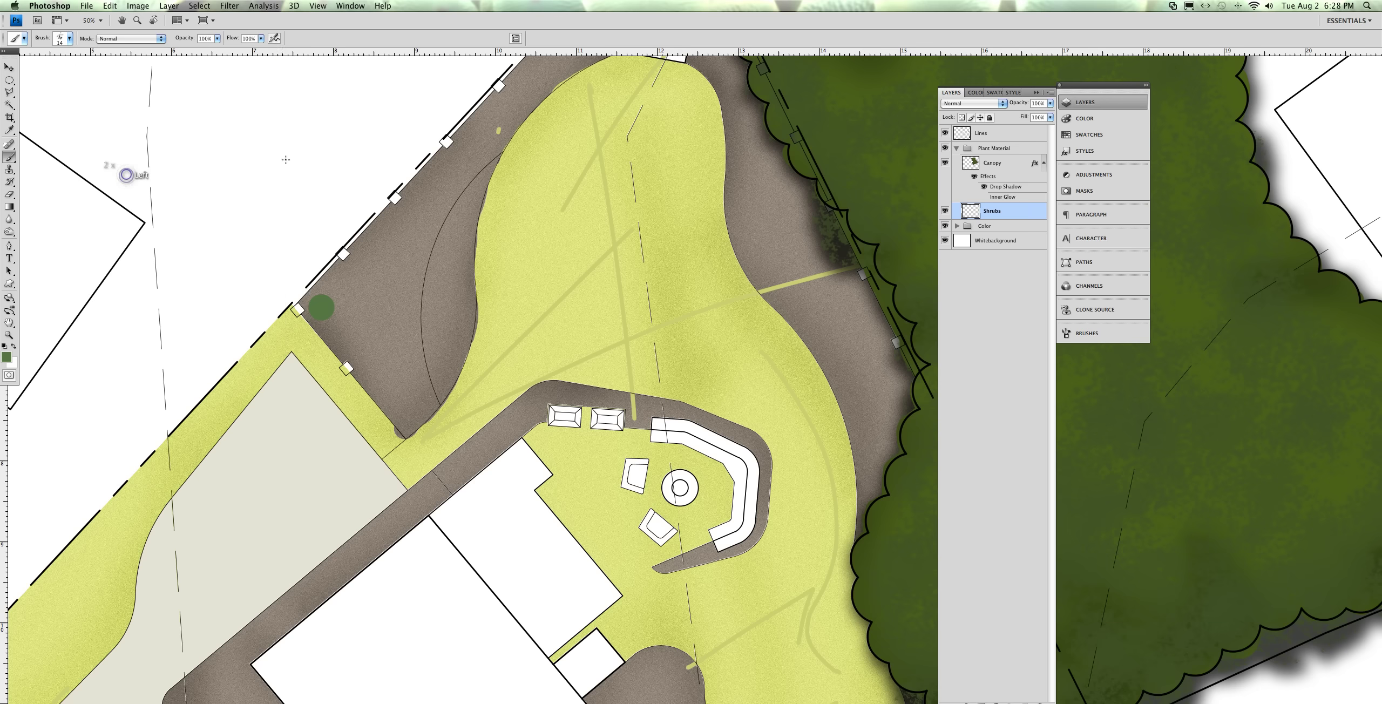
pyautogui.click(1079, 337)
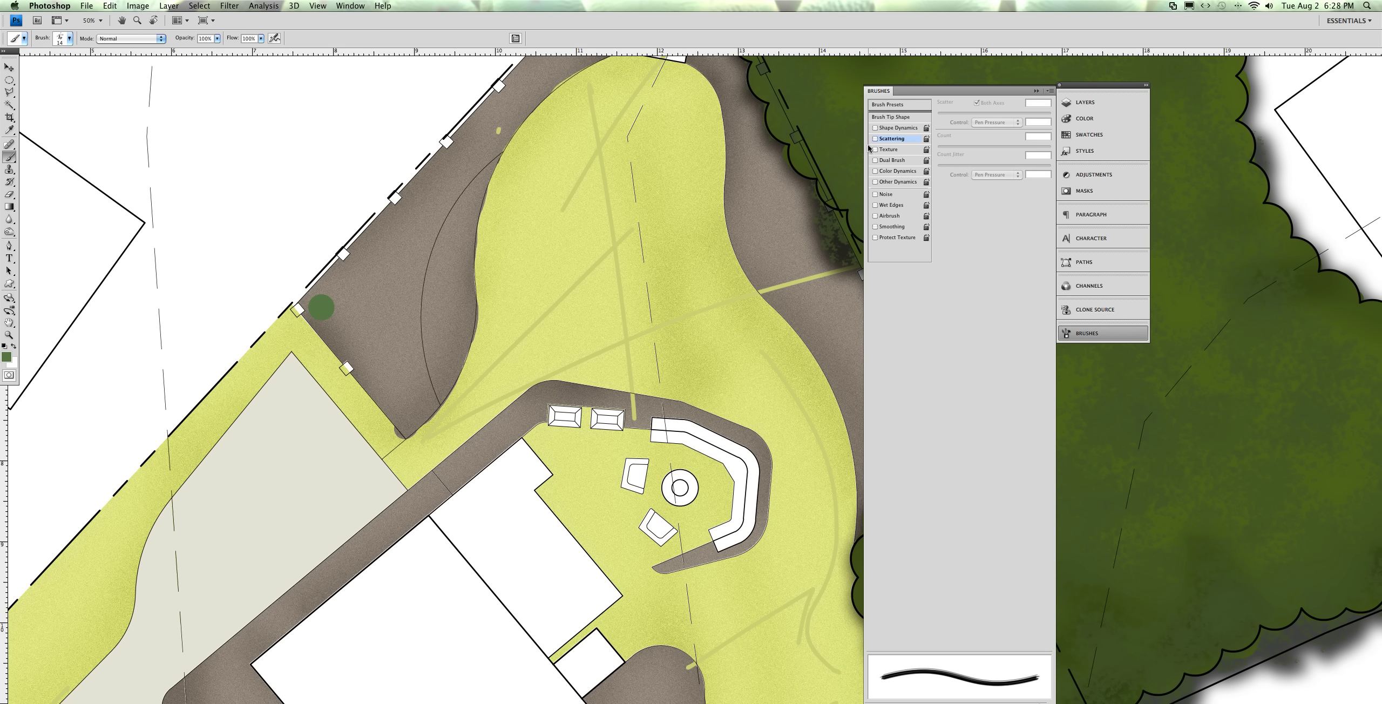
pyautogui.click(875, 139)
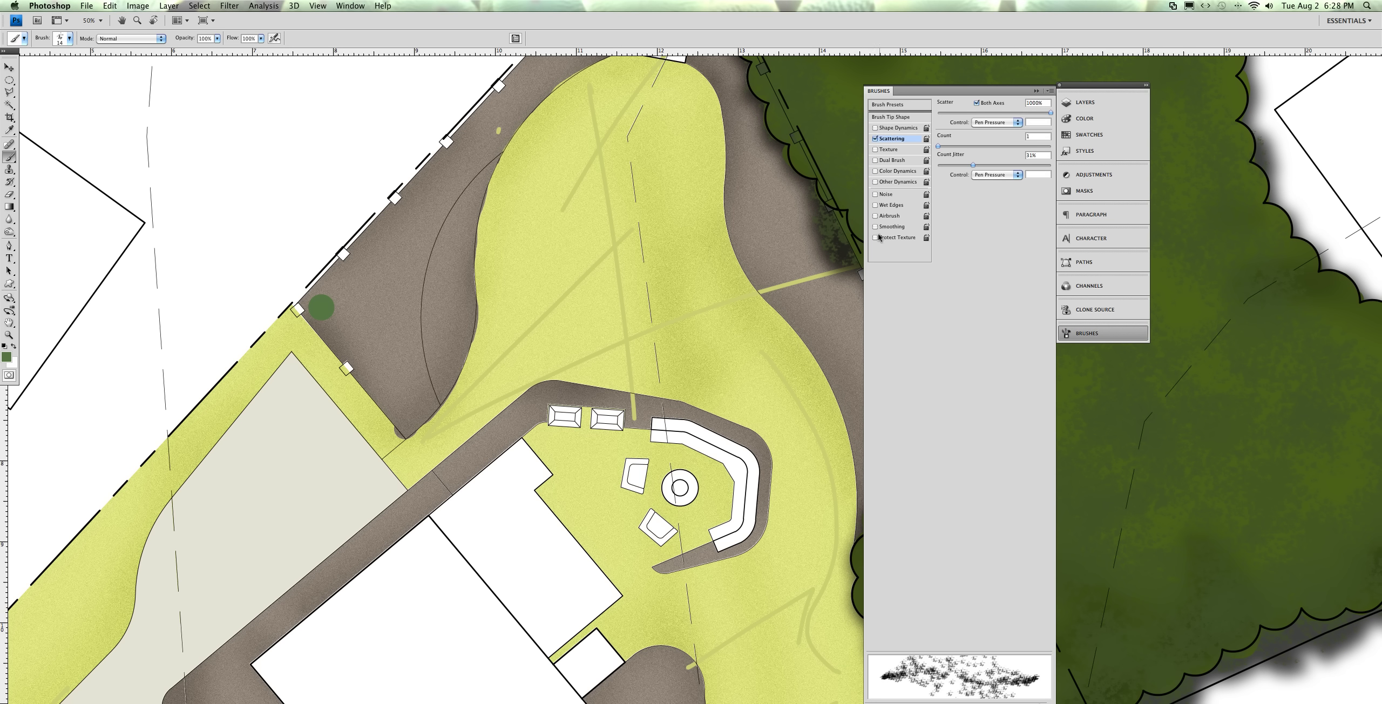
pyautogui.click(885, 207)
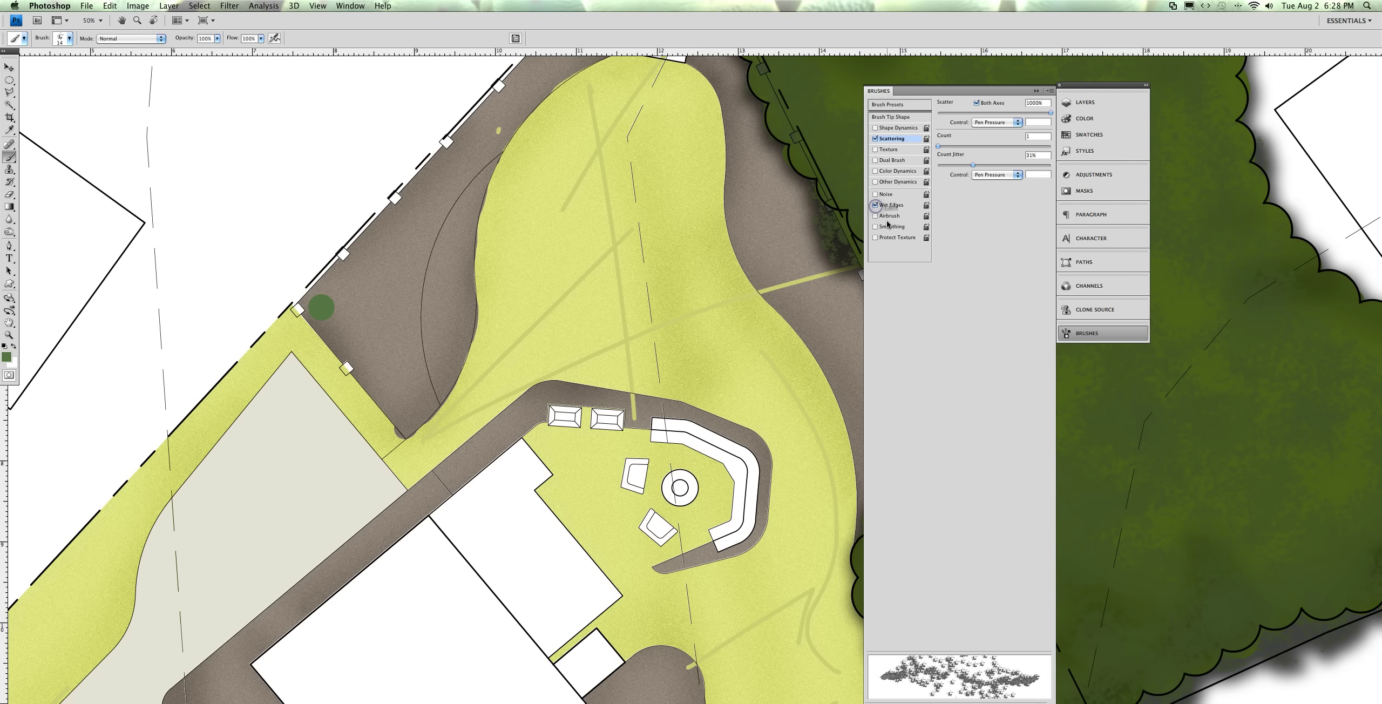
pyautogui.click(891, 207)
pyautogui.click(886, 207)
pyautogui.click(880, 205)
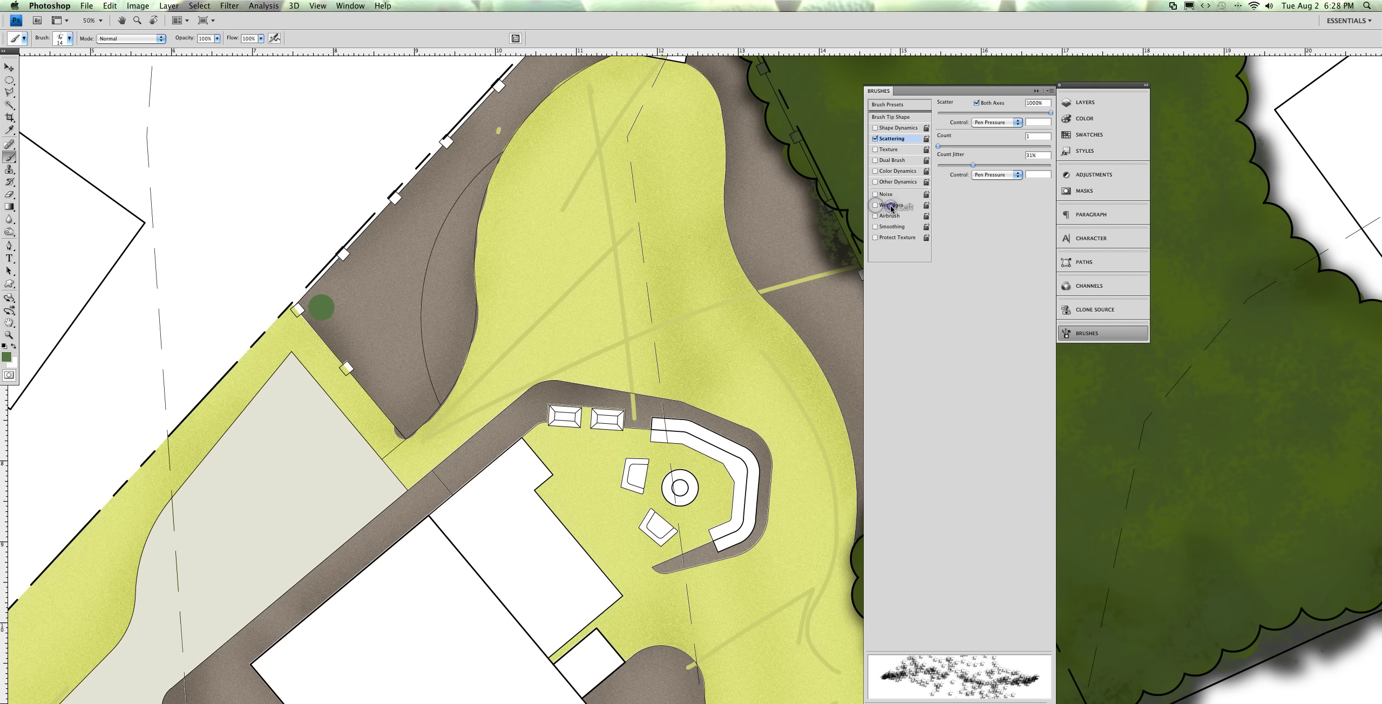
pyautogui.click(875, 204)
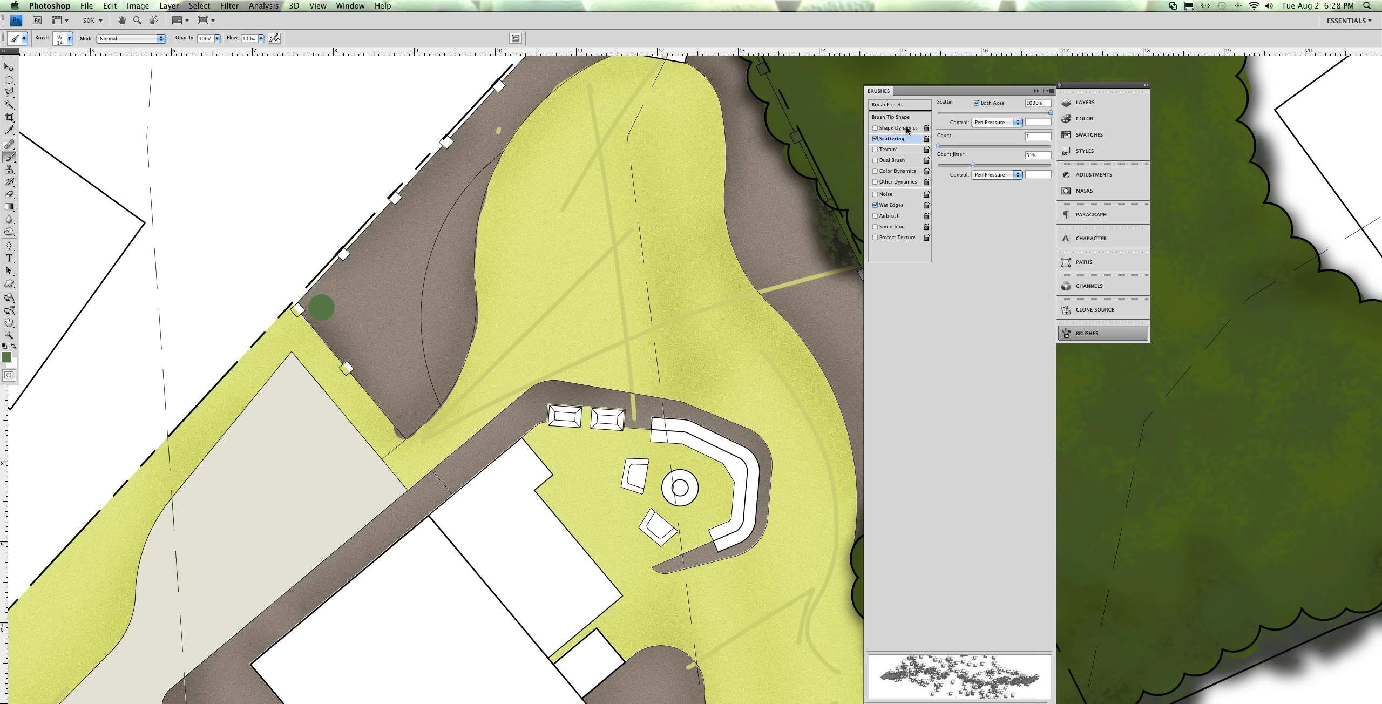
pyautogui.click(876, 128)
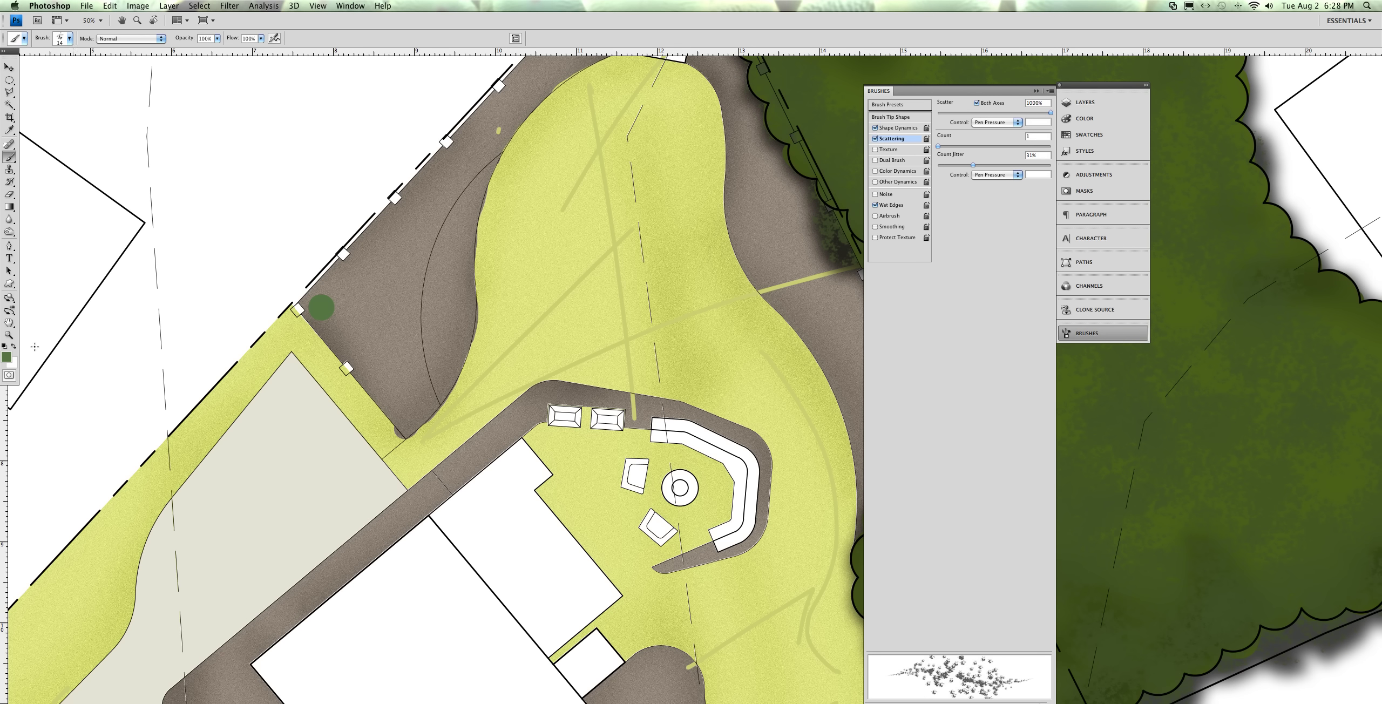
# Set the foreground paint colour to a slightly darker green
pyautogui.click(8, 358)
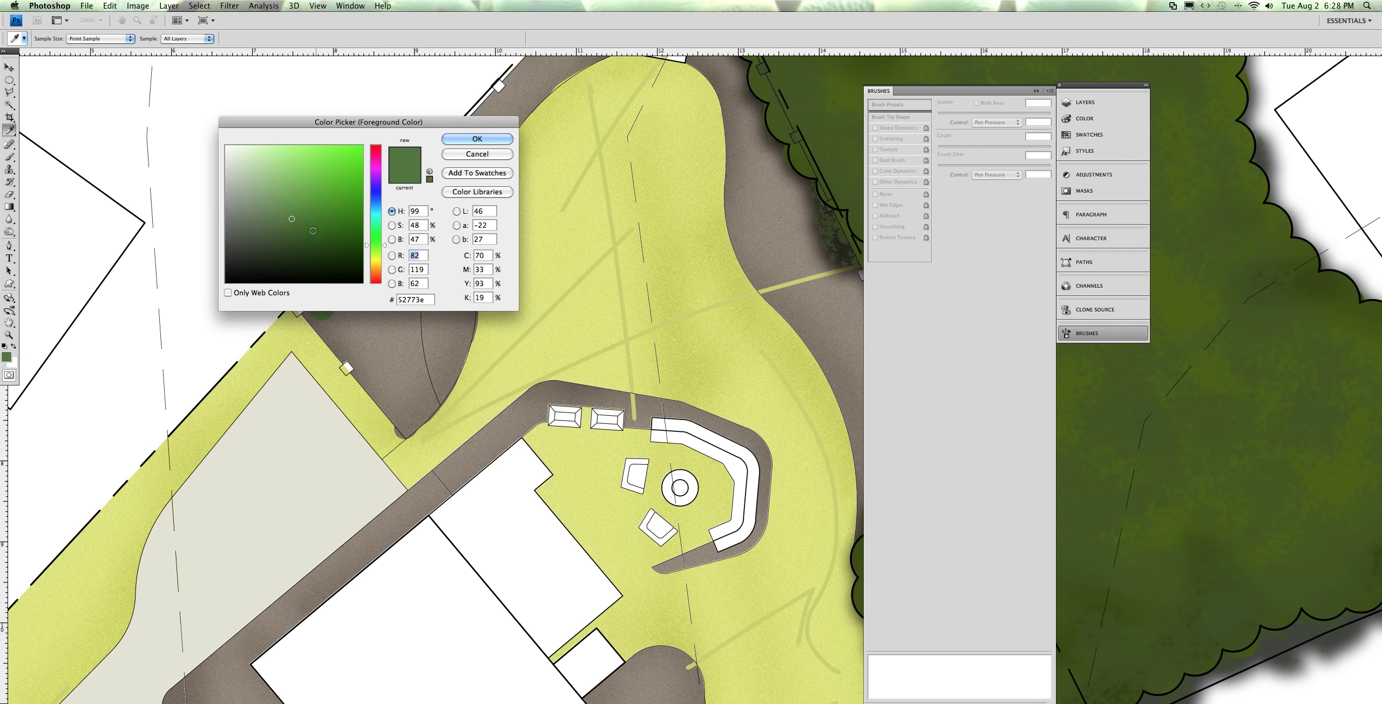
pyautogui.click(296, 226)
pyautogui.click(462, 142)
pyautogui.press('b')
pyautogui.press('x')
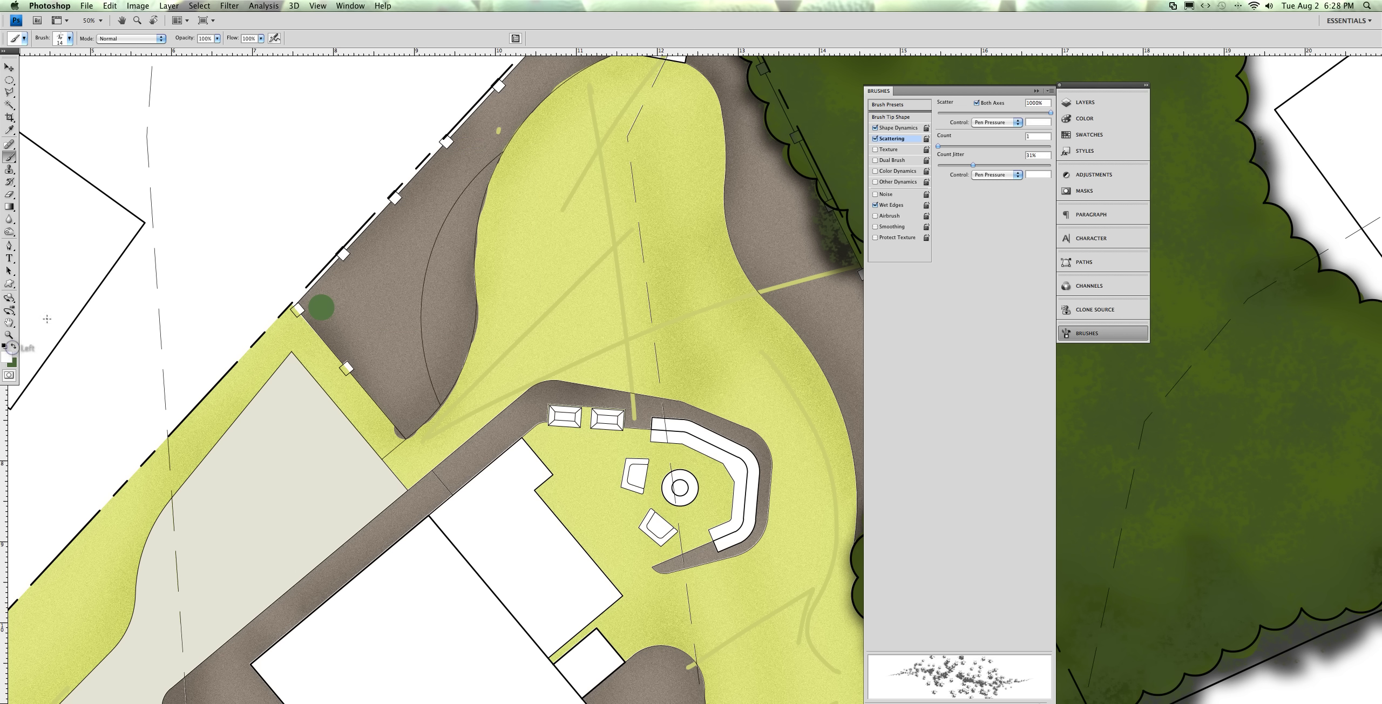
pyautogui.click(8, 358)
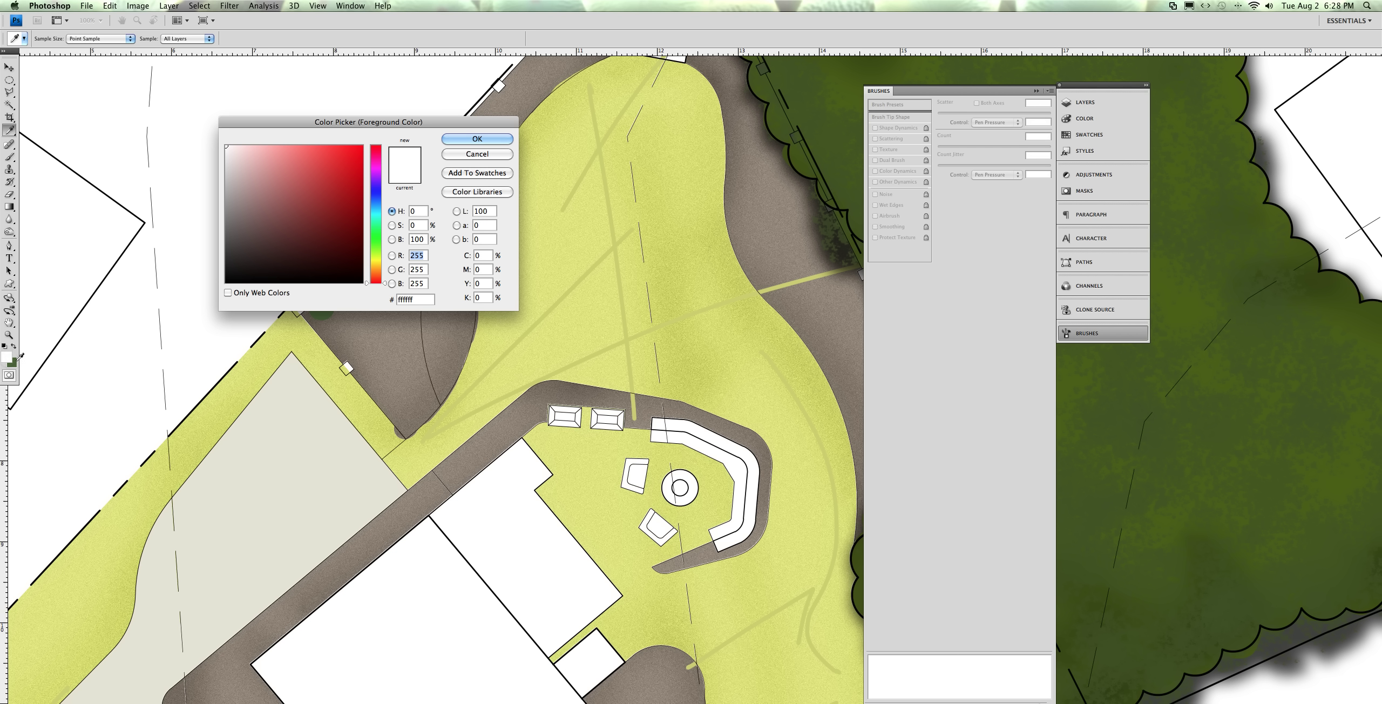
pyautogui.click(11, 362)
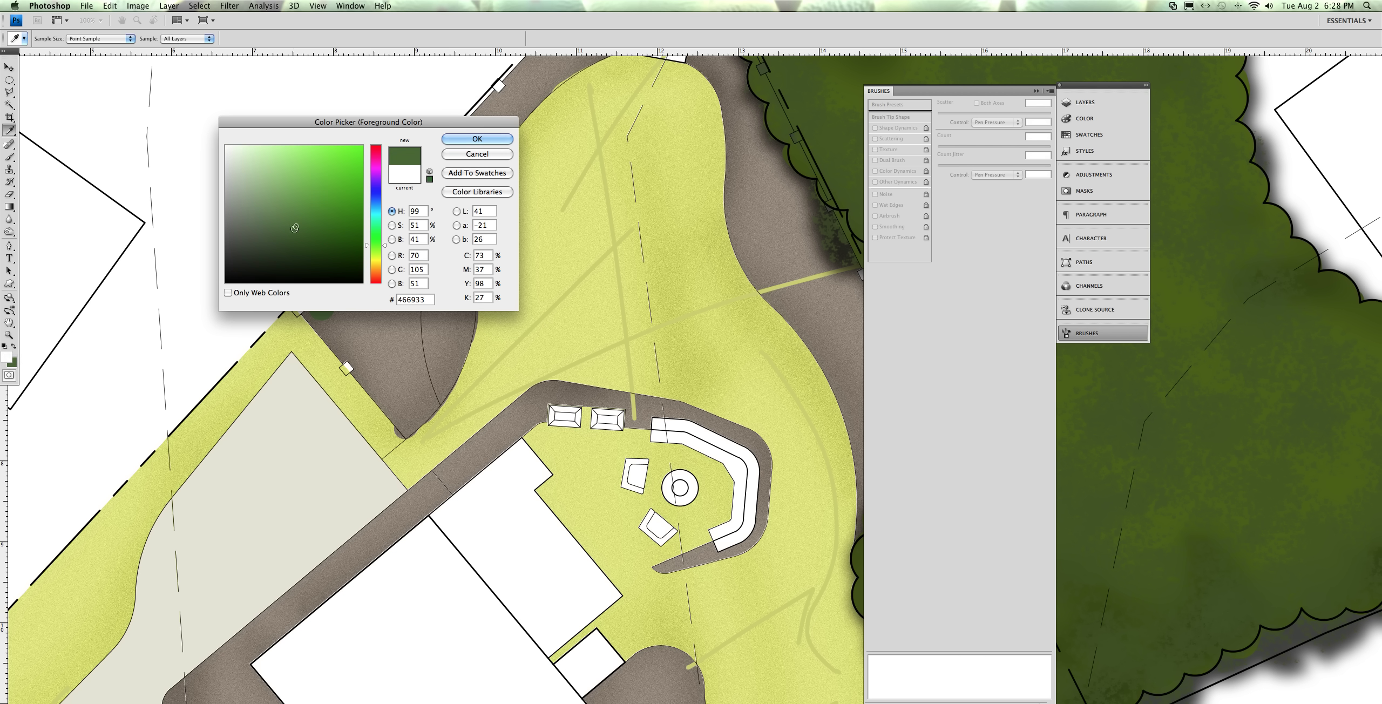
pyautogui.moveTo(295, 228); pyautogui.dragTo(296, 217)
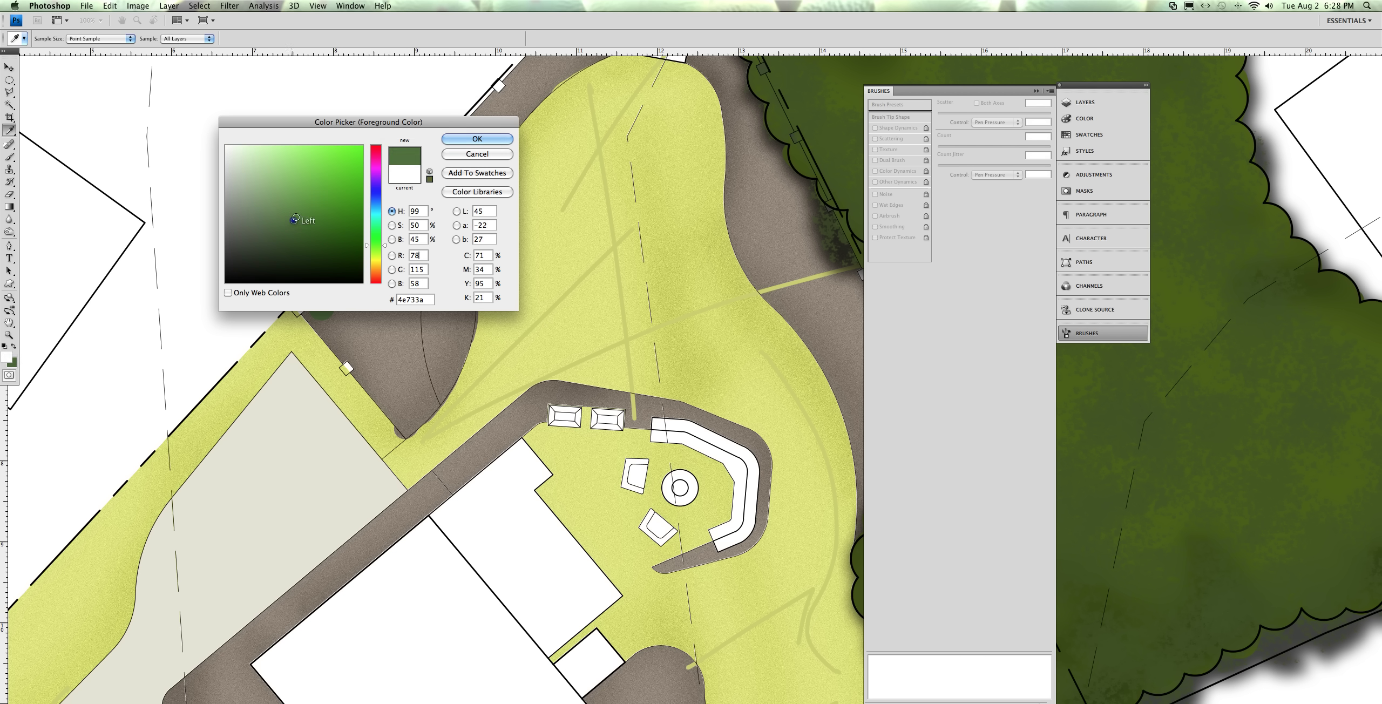
pyautogui.click(448, 139)
pyautogui.press('b')
# Enable Dual Brush on the scattering brush and scatter its tip widely
pyautogui.click(875, 161)
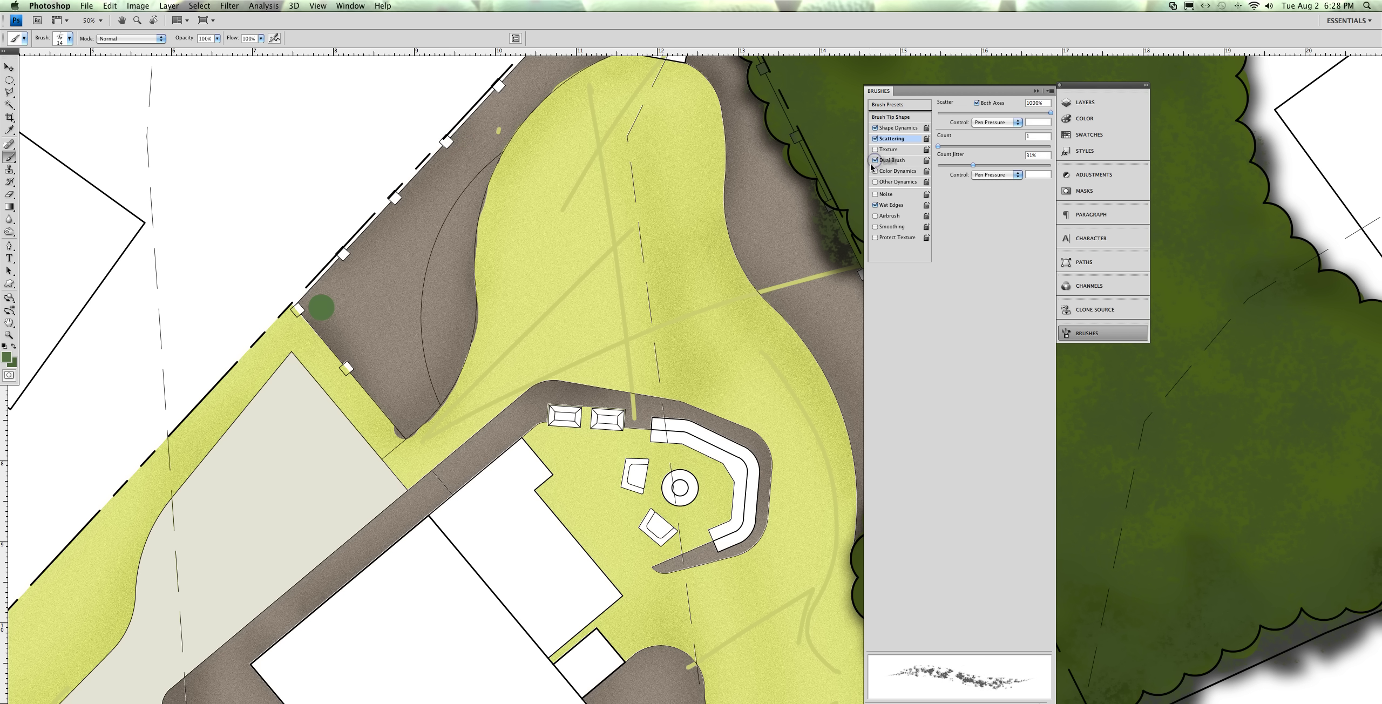
pyautogui.click(896, 160)
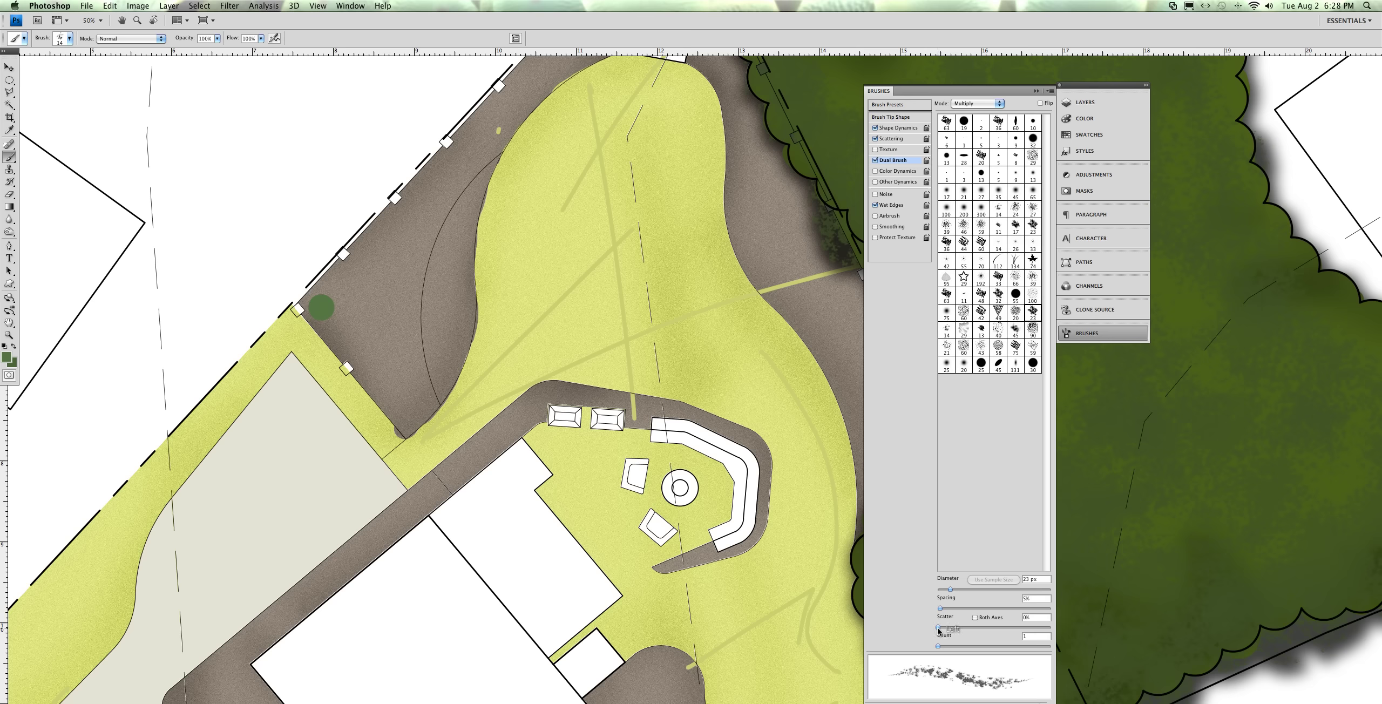
pyautogui.moveTo(938, 627); pyautogui.dragTo(964, 627)
pyautogui.click(894, 138)
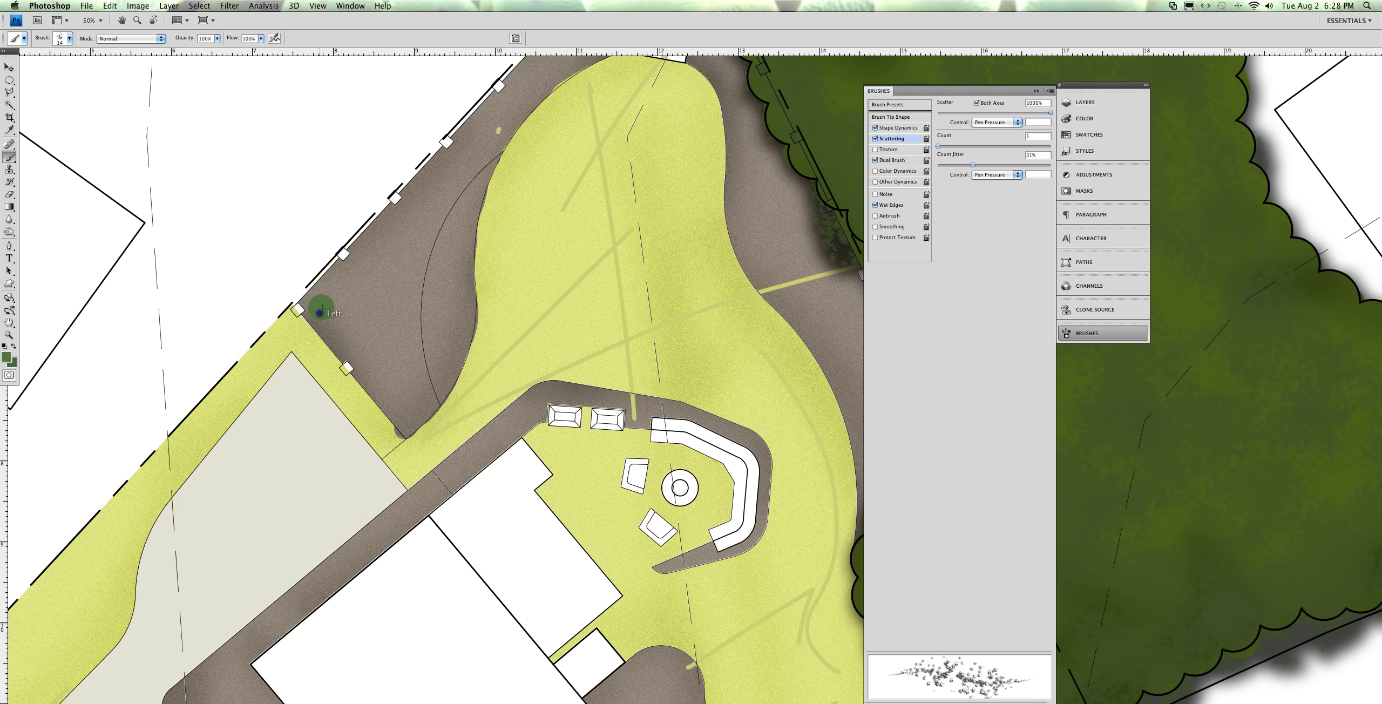
pyautogui.click(1086, 102)
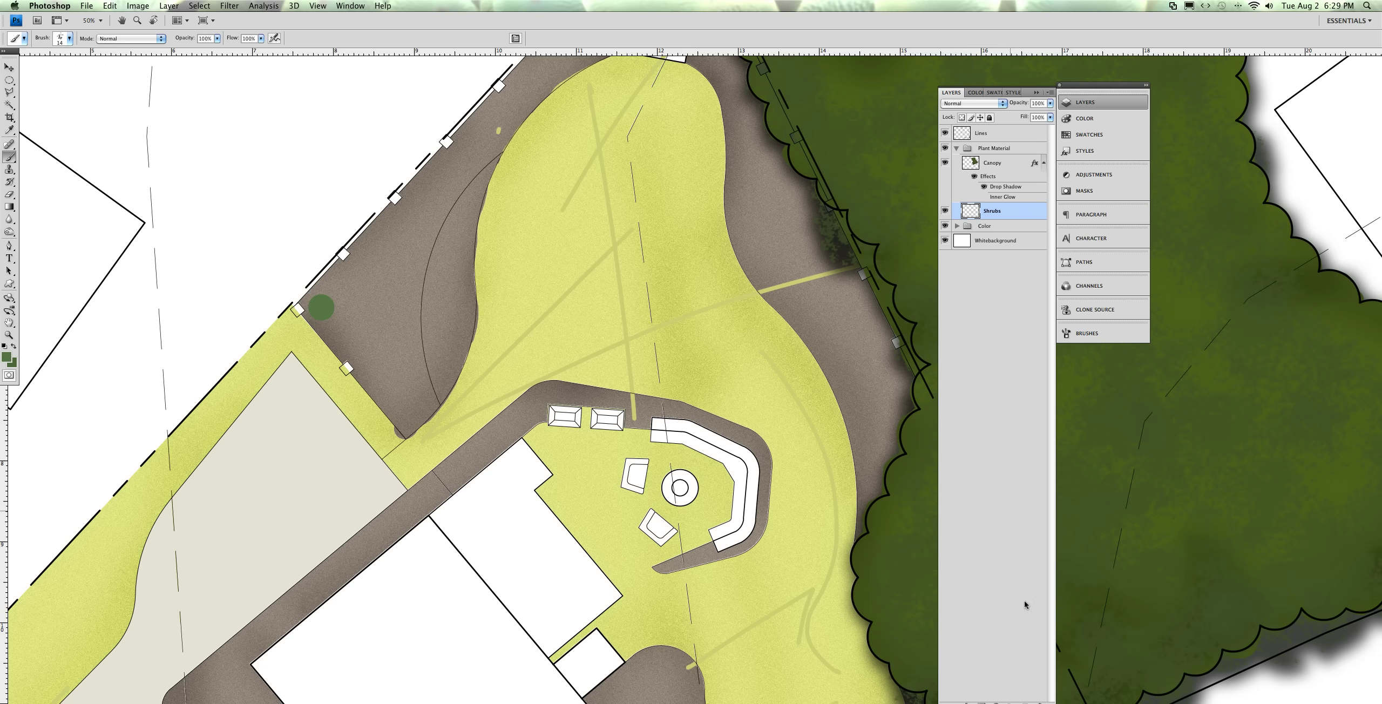
# On a new layer above Shrubs, paint green and then darker green foliage dabs over the shrub
pyautogui.click(1025, 700)
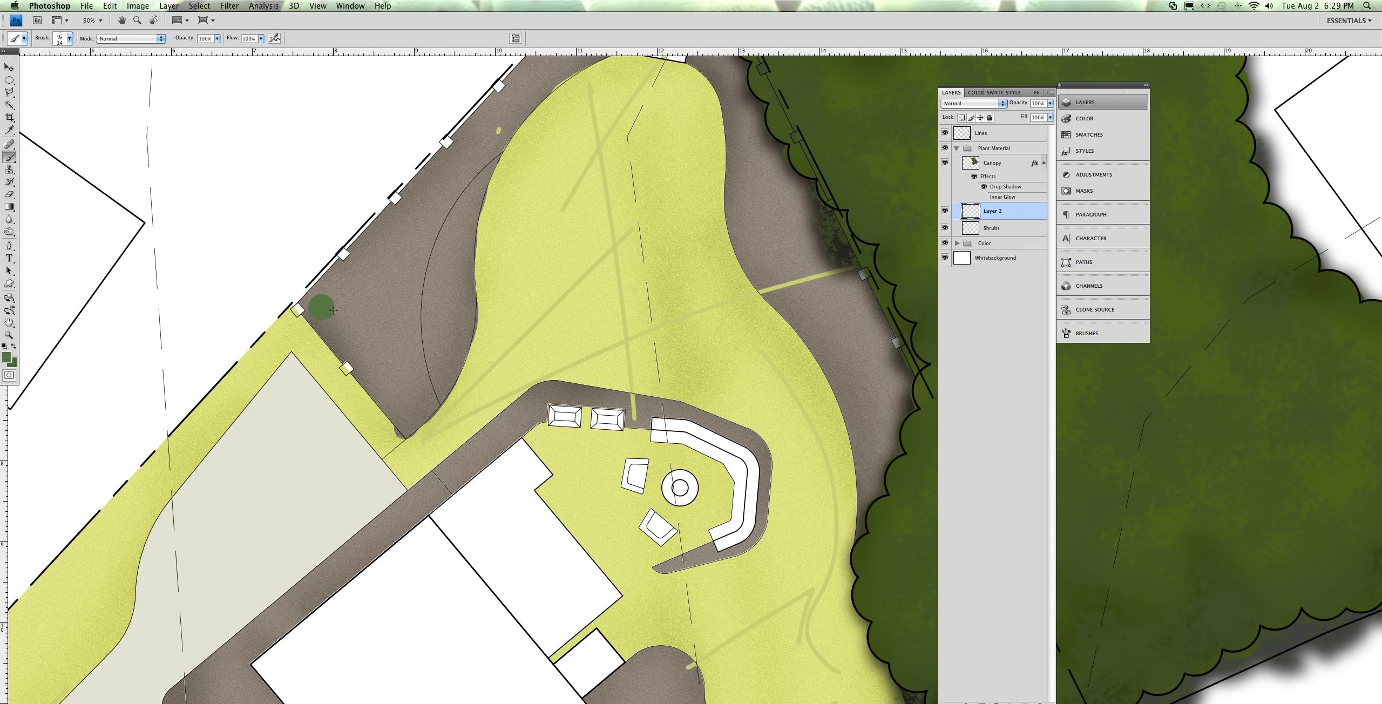
pyautogui.moveTo(326, 301)
pyautogui.mouseDown()
pyautogui.moveTo(316, 313)
pyautogui.moveTo(318, 298)
pyautogui.mouseUp()
pyautogui.click(5, 358)
pyautogui.click(290, 237)
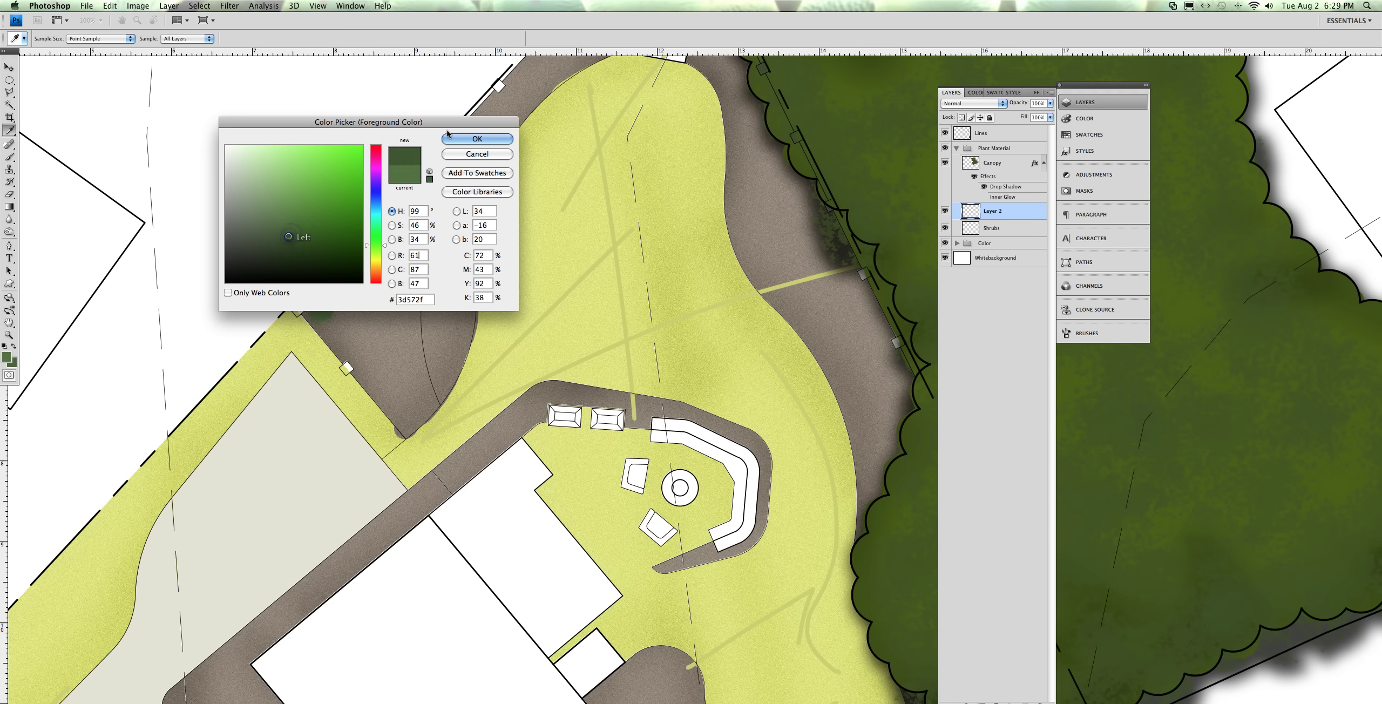
pyautogui.press('Return')
pyautogui.press('b')
pyautogui.click(319, 312)
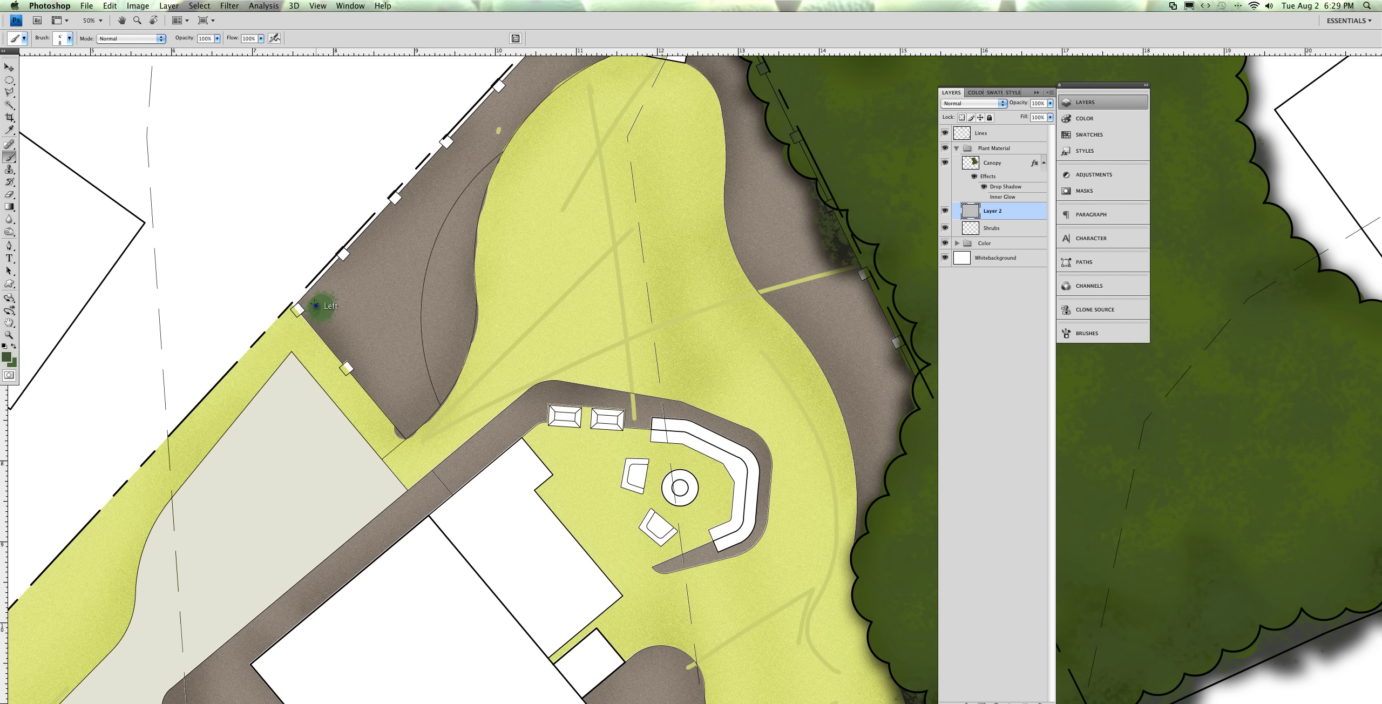
pyautogui.doubleClick(314, 303)
pyautogui.click(326, 312)
# Dab the darkest green (3c552e) shading onto the shrub and merge the layer into Shrubs
pyautogui.click(8, 359)
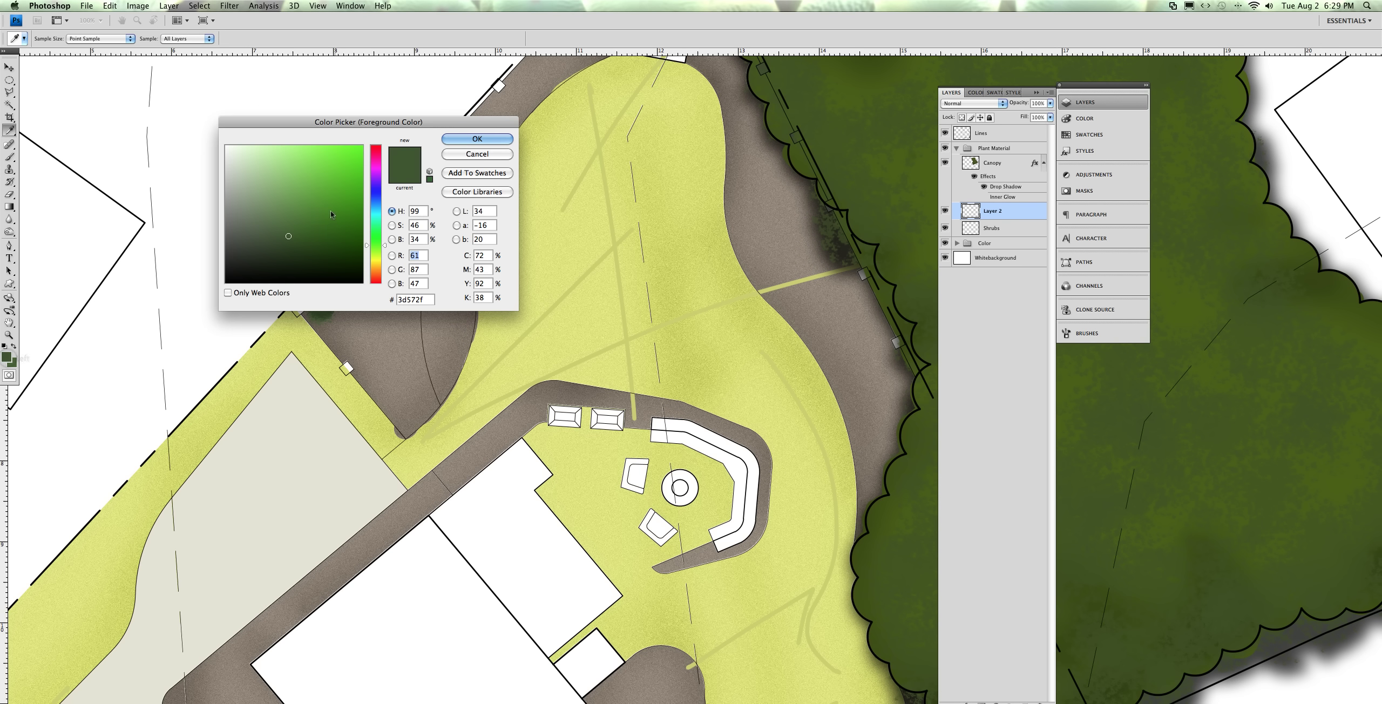
pyautogui.click(288, 236)
pyautogui.click(289, 247)
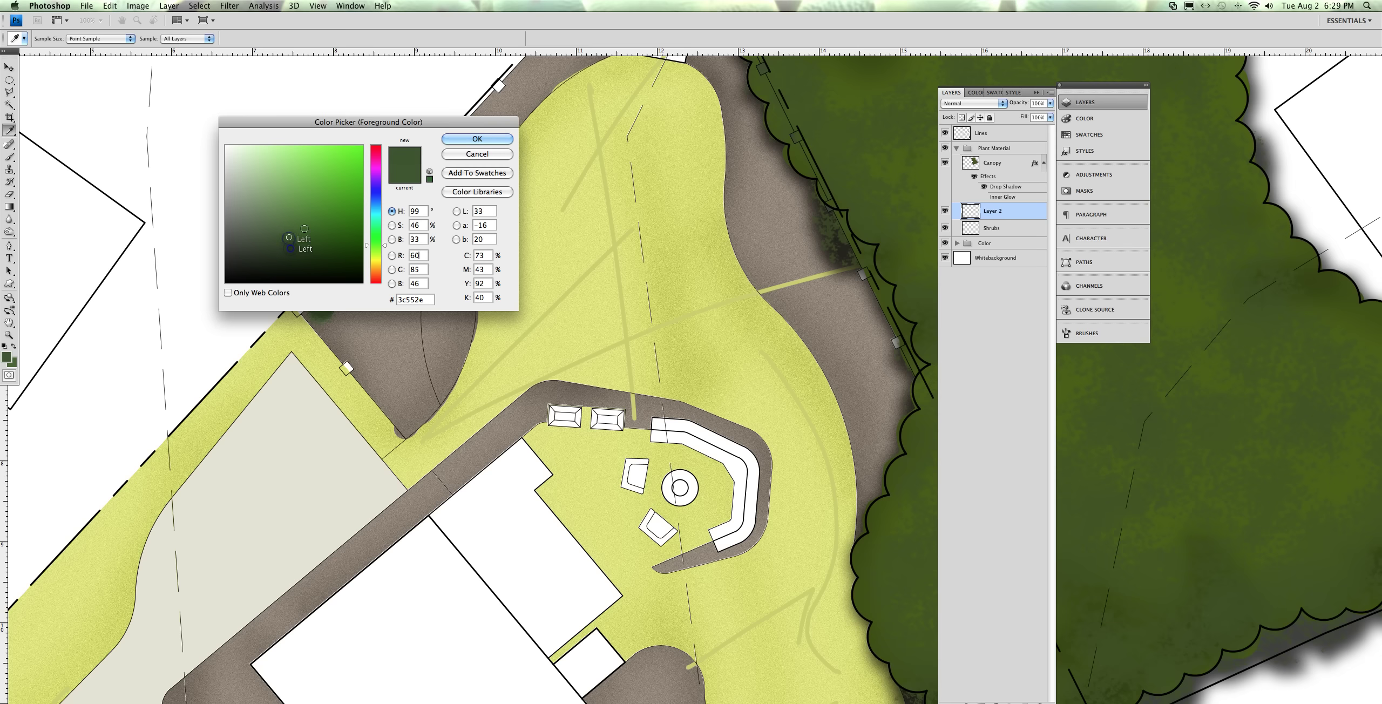
pyautogui.click(477, 139)
pyautogui.press('b')
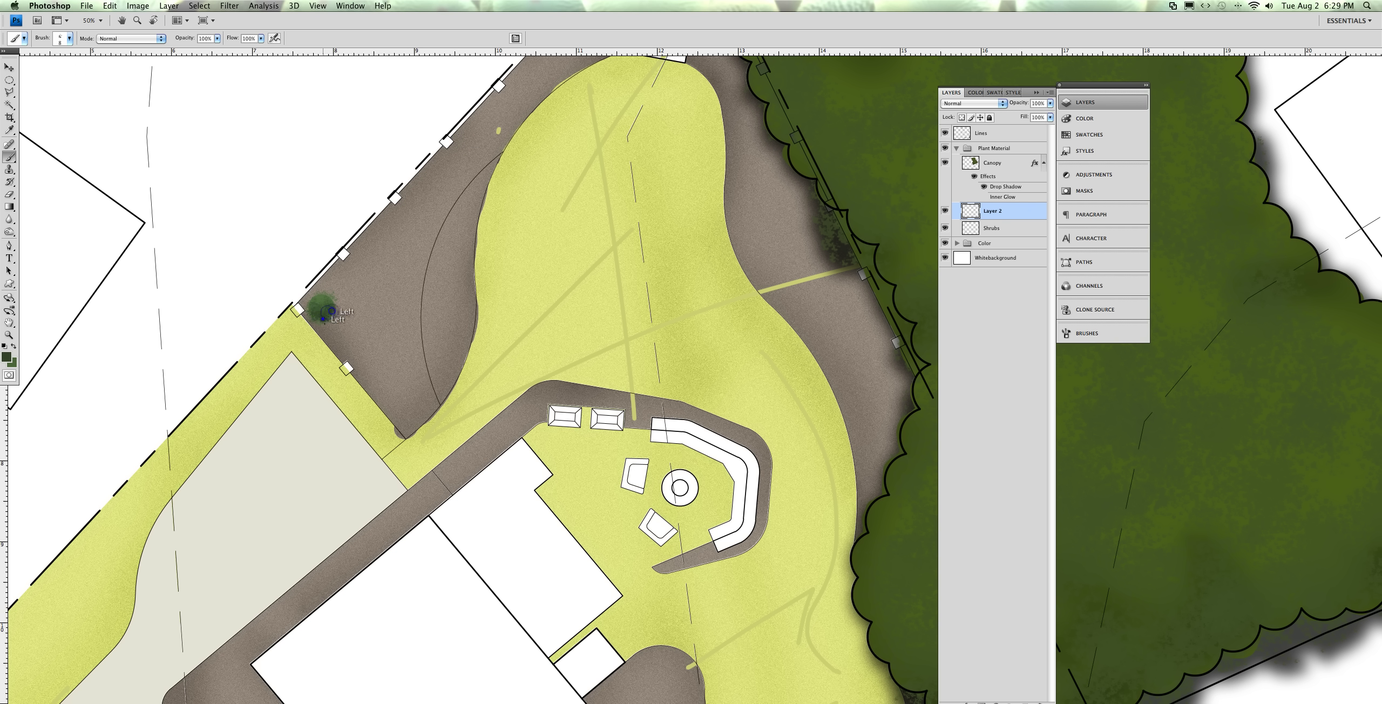
pyautogui.click(310, 310)
pyautogui.press('BackSpace')
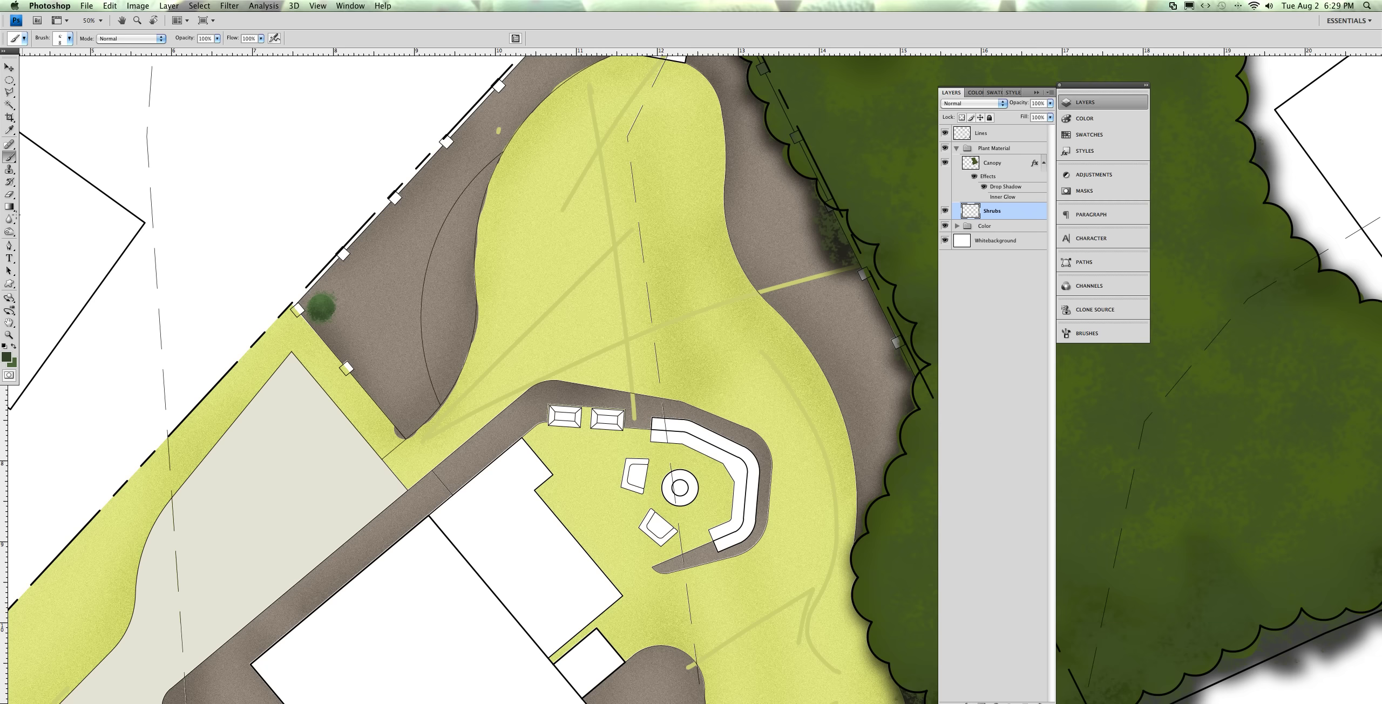
# Burn the shrub to deepen its shading
pyautogui.click(12, 234)
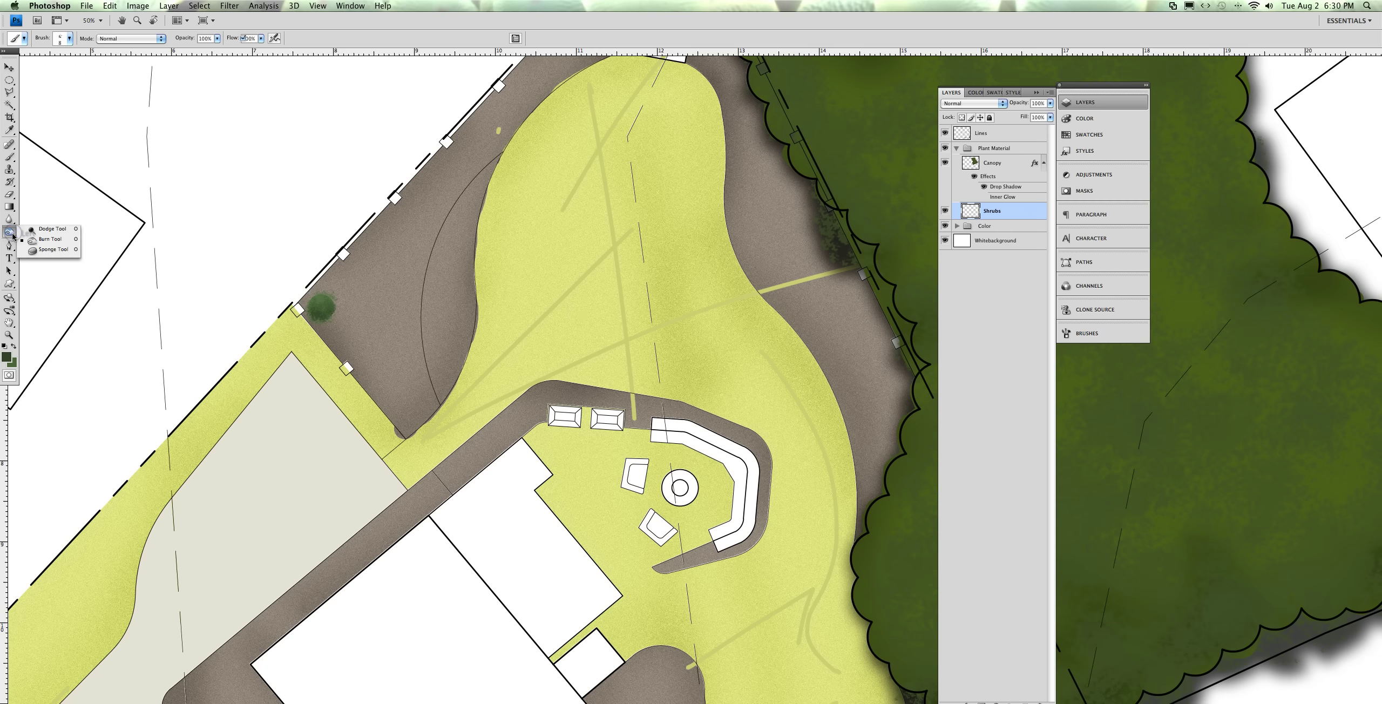
pyautogui.click(41, 239)
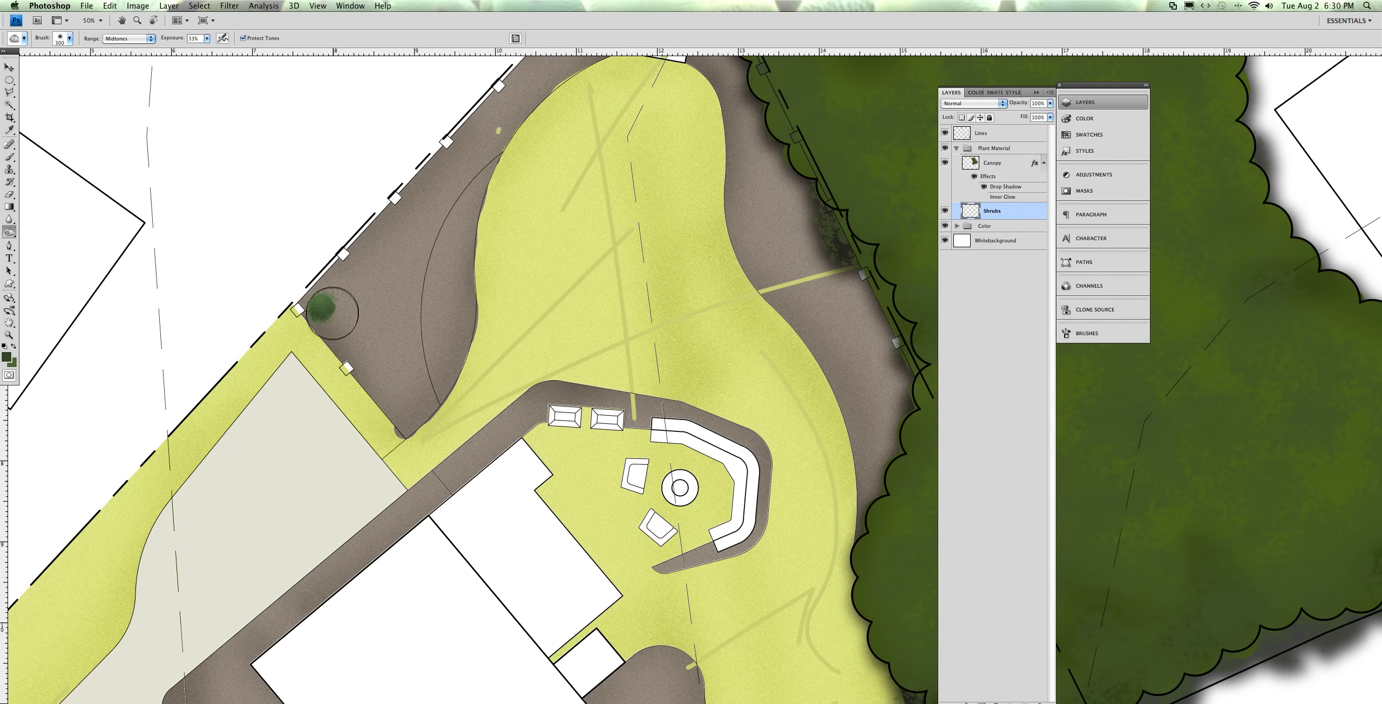
pyautogui.moveTo(330, 310)
pyautogui.mouseDown()
pyautogui.moveTo(322, 327)
pyautogui.moveTo(334, 308)
pyautogui.moveTo(303, 318)
pyautogui.mouseUp()
# Dodge highlights onto the shrub's upper-left edge with a slightly smaller brush
pyautogui.click(10, 234)
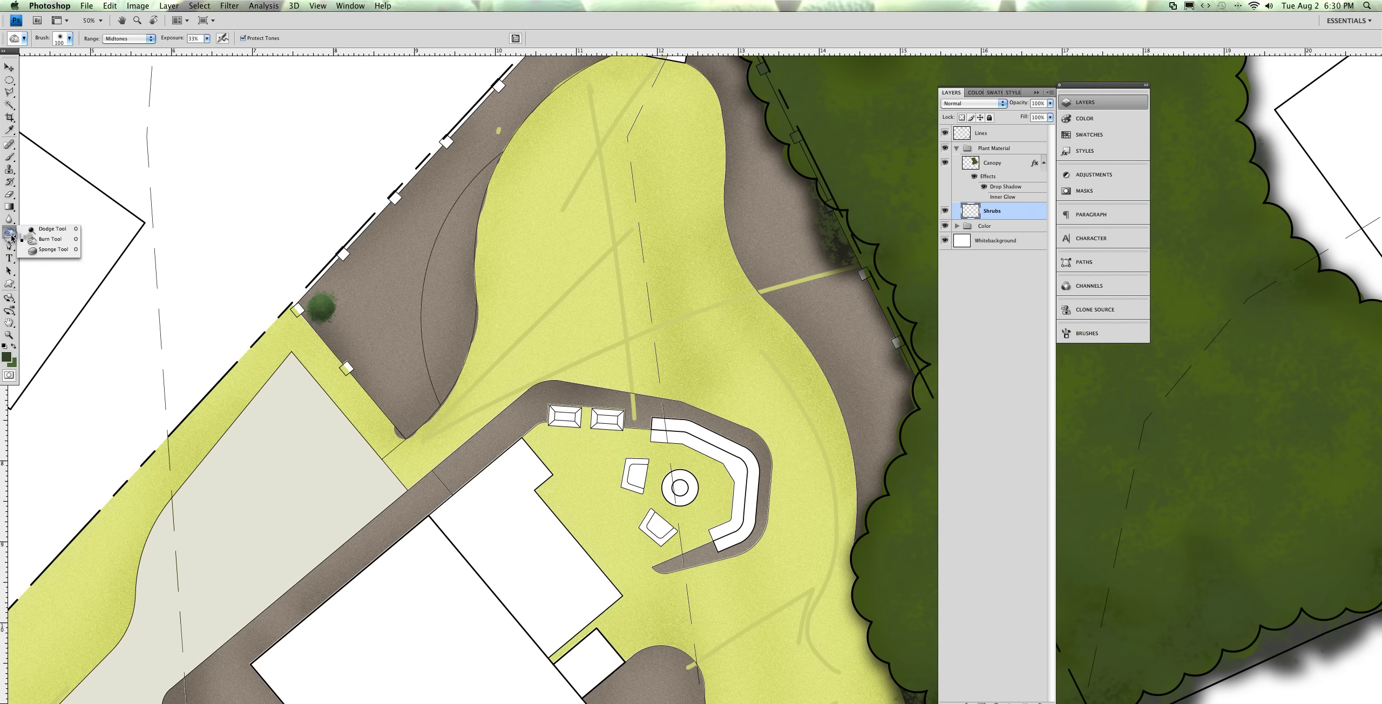
pyautogui.click(29, 232)
pyautogui.press('[')
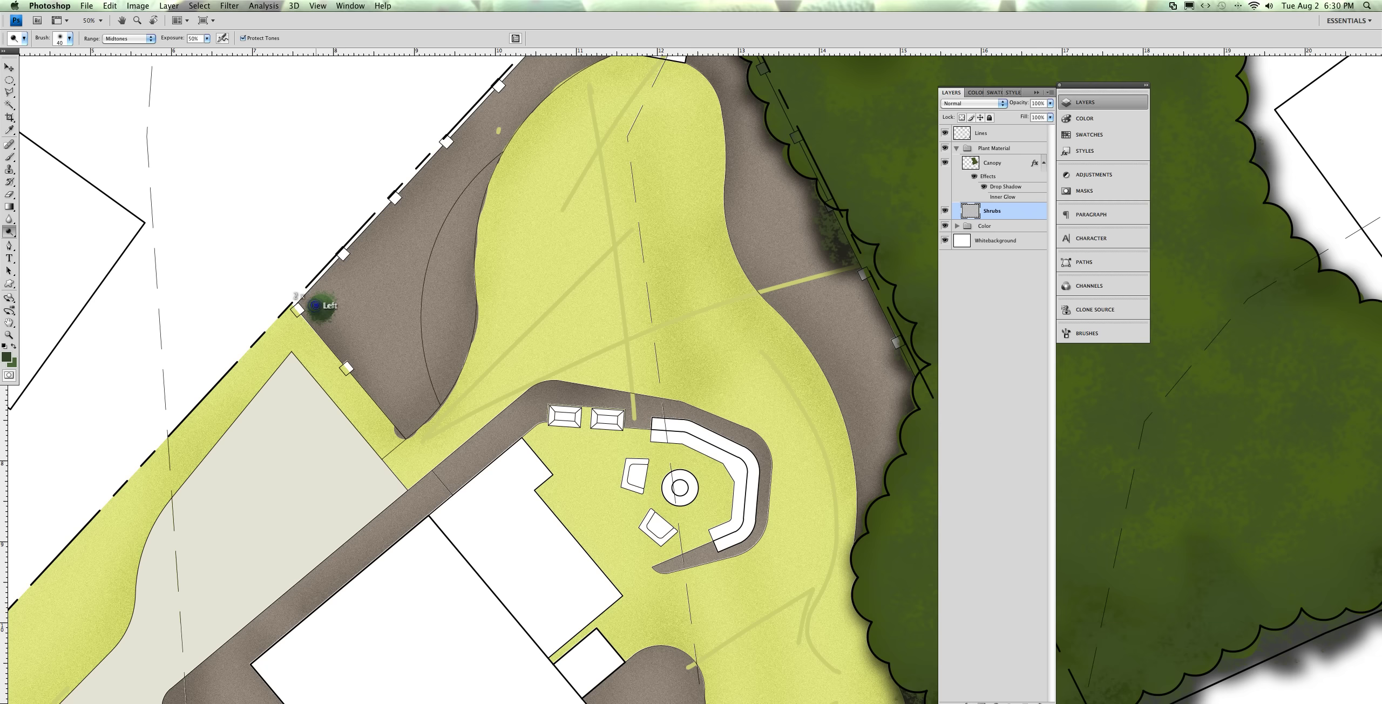
pyautogui.moveTo(296, 298); pyautogui.dragTo(315, 310)
pyautogui.click(312, 306)
pyautogui.click(311, 306)
# Add a Drop Shadow to the Shrubs layer with increased Spread and Size
pyautogui.click(980, 702)
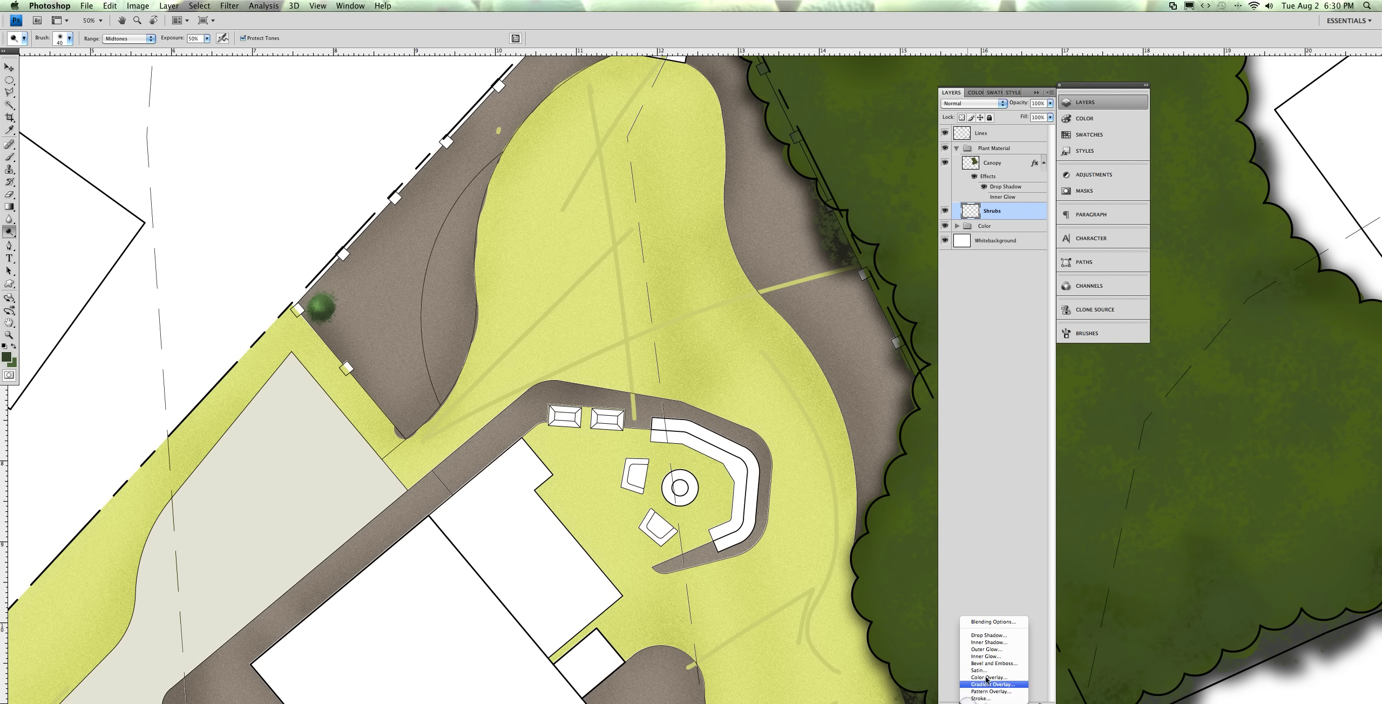
pyautogui.click(996, 632)
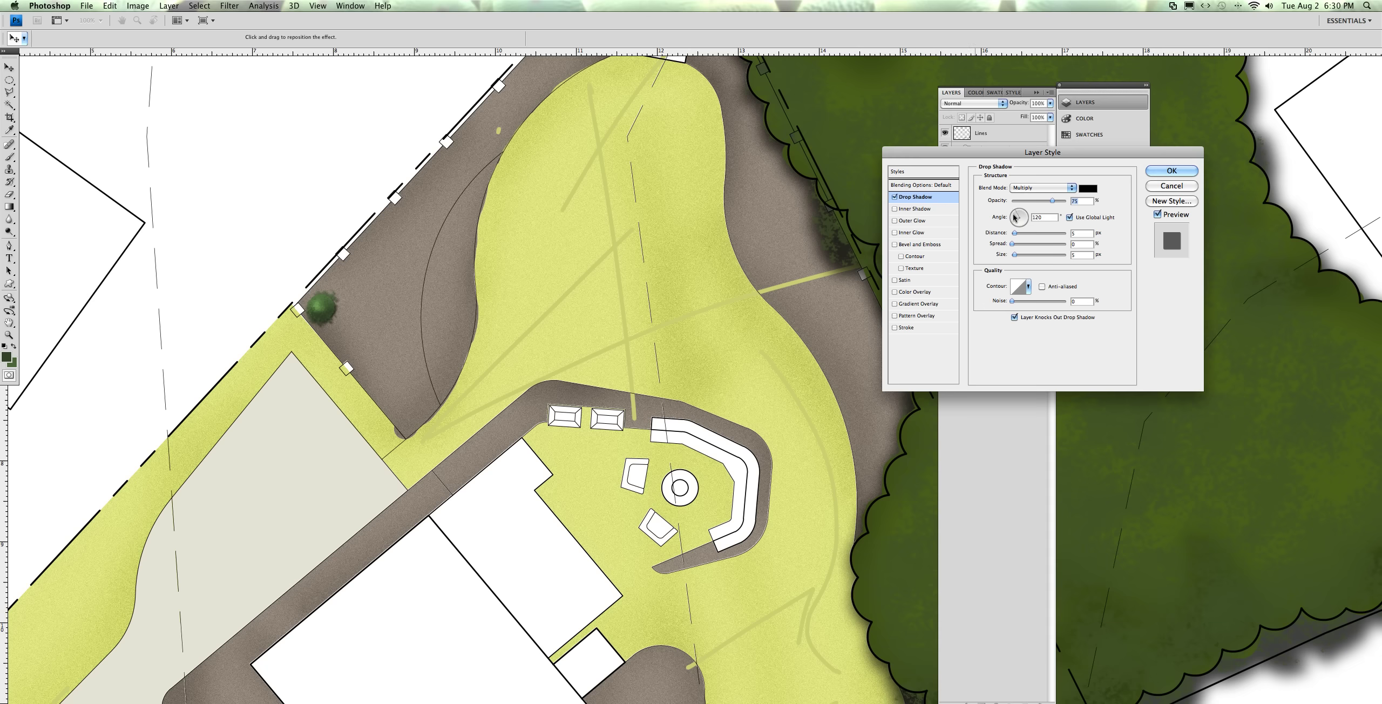
pyautogui.click(1012, 244)
pyautogui.moveTo(1014, 246)
pyautogui.mouseDown()
pyautogui.moveTo(1023, 258)
pyautogui.moveTo(1021, 234)
pyautogui.moveTo(1014, 256)
pyautogui.mouseUp()
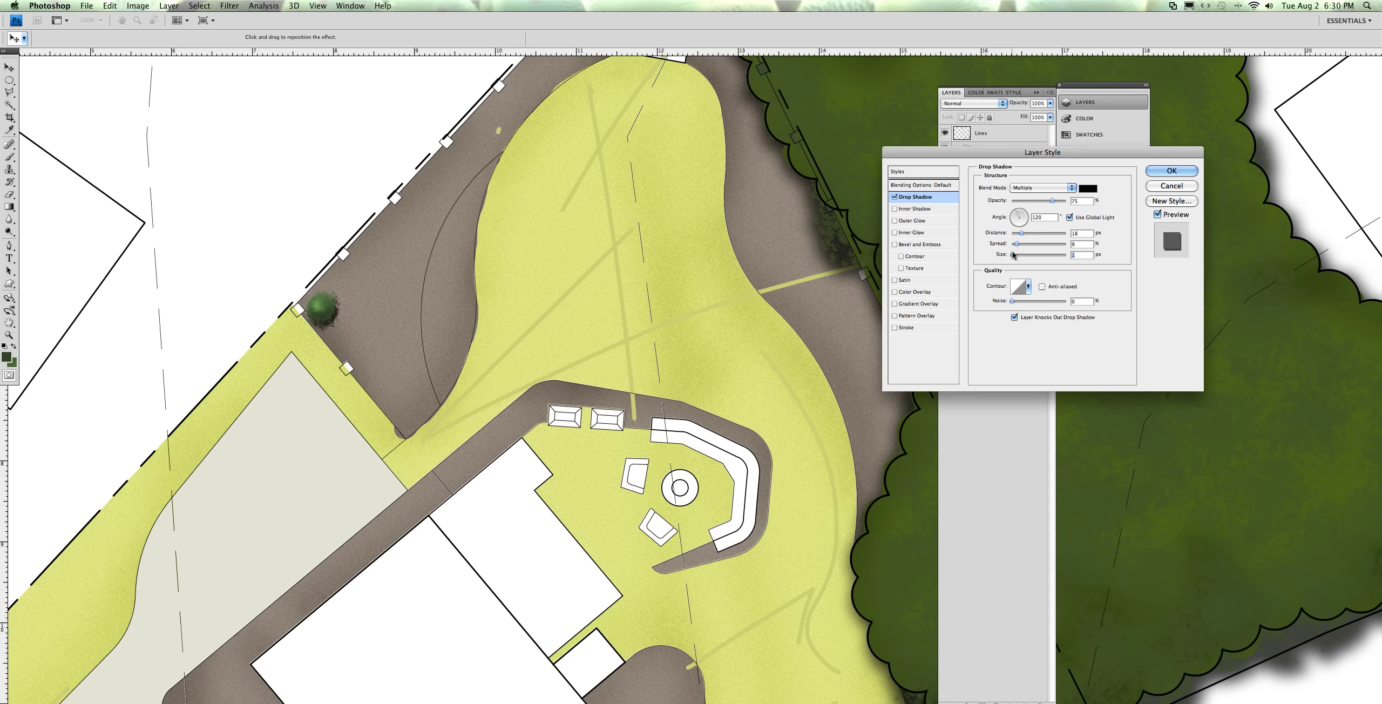
pyautogui.click(1173, 171)
# Zoom out to the full sheet, zoom back to 25%, and pan to show the title block
pyautogui.press('o')
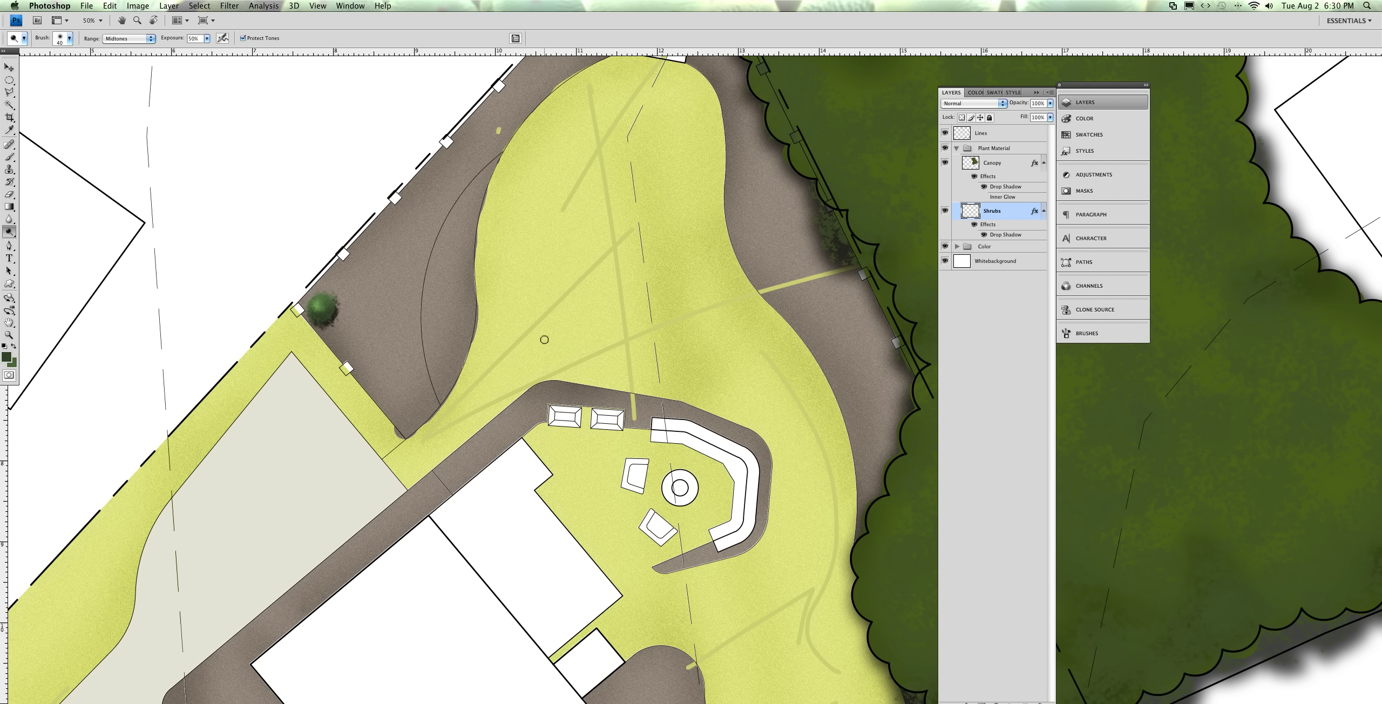
pyautogui.scroll(-3, 537, 335)
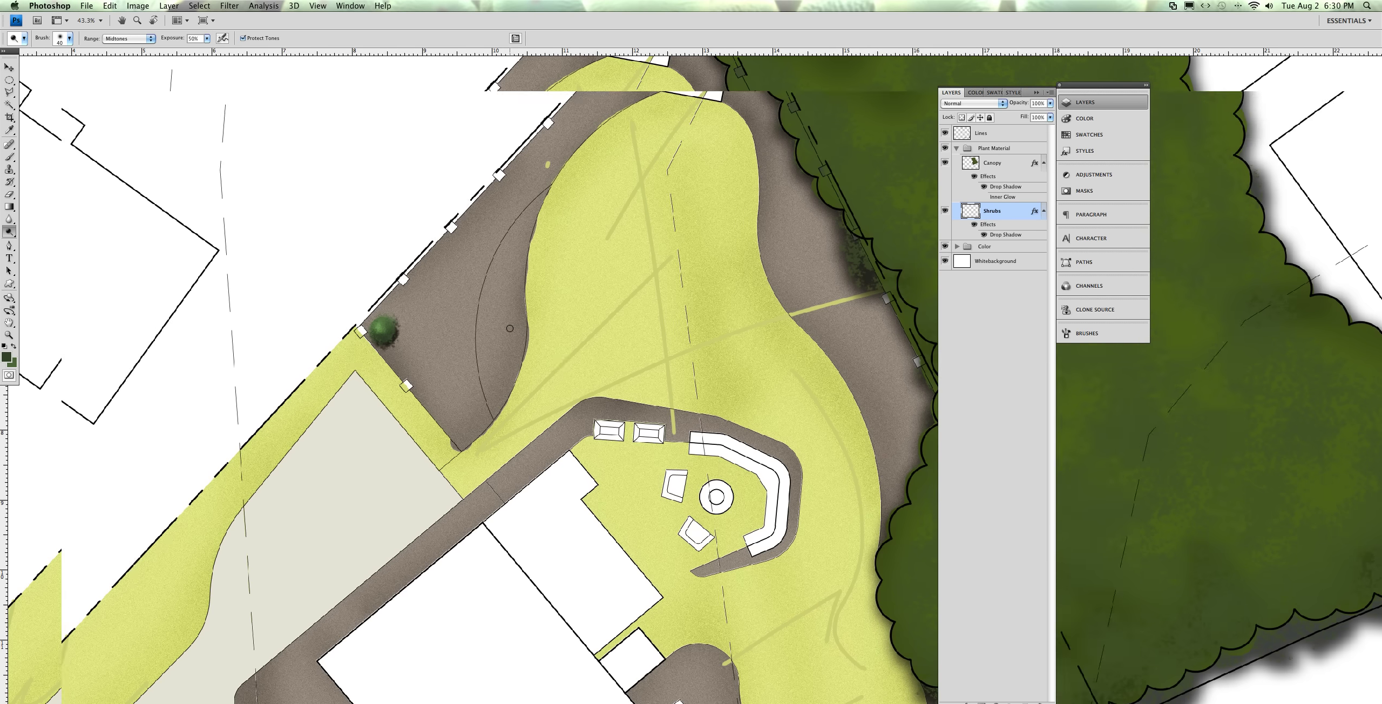
pyautogui.scroll(-3, 523, 328)
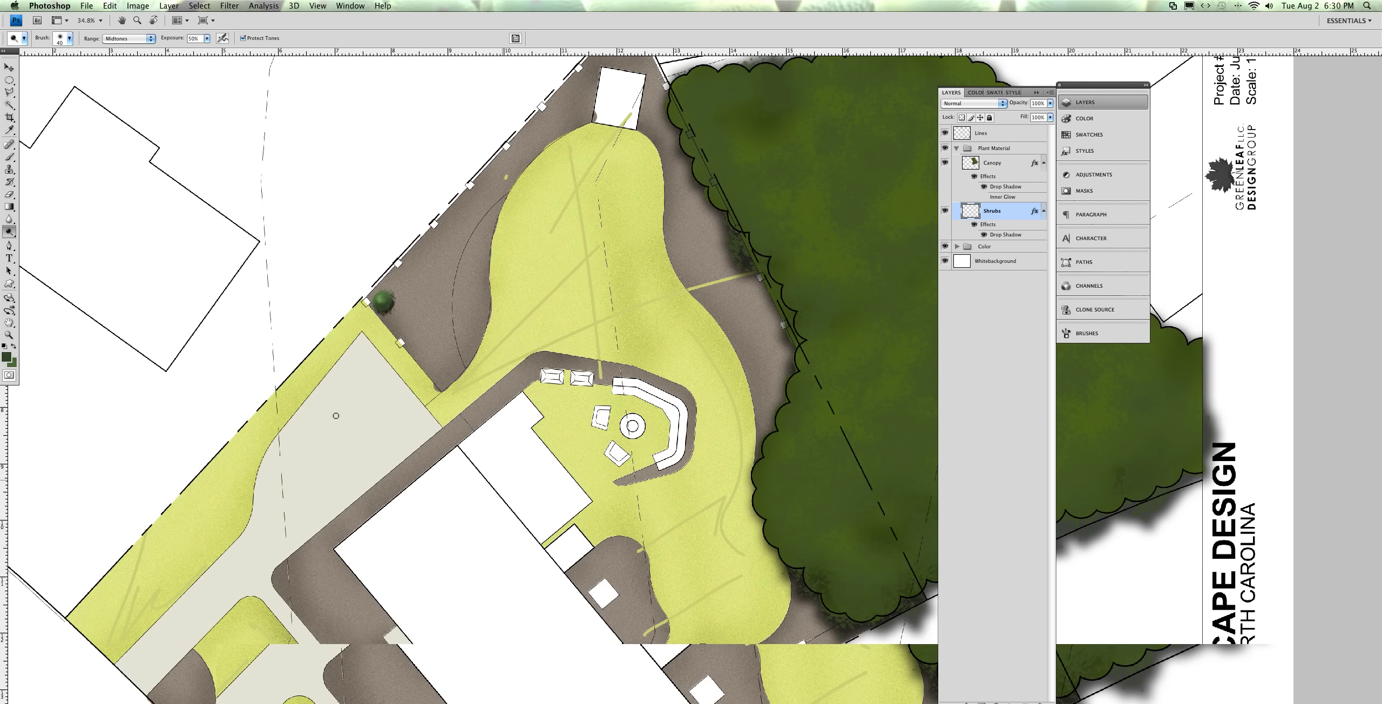
pyautogui.scroll(-3, 314, 276)
pyautogui.press('super+minus')
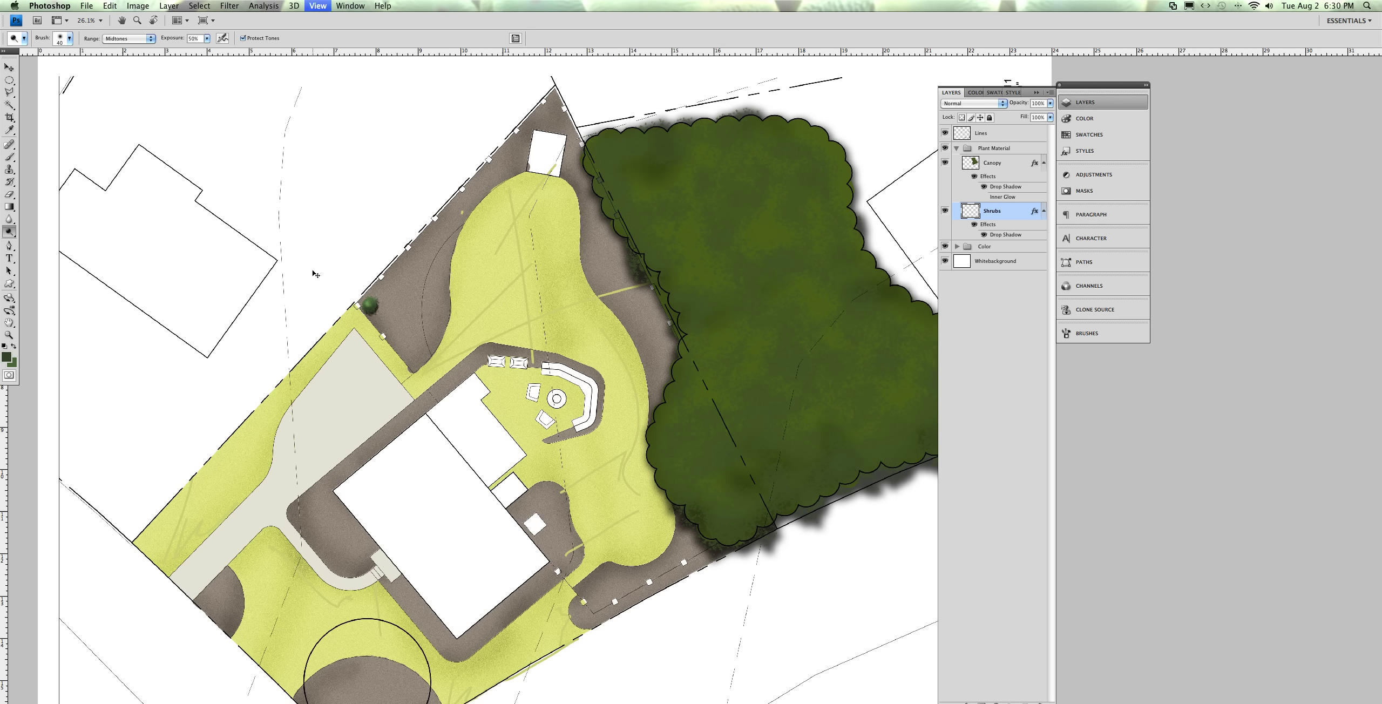
pyautogui.press('super+minus')
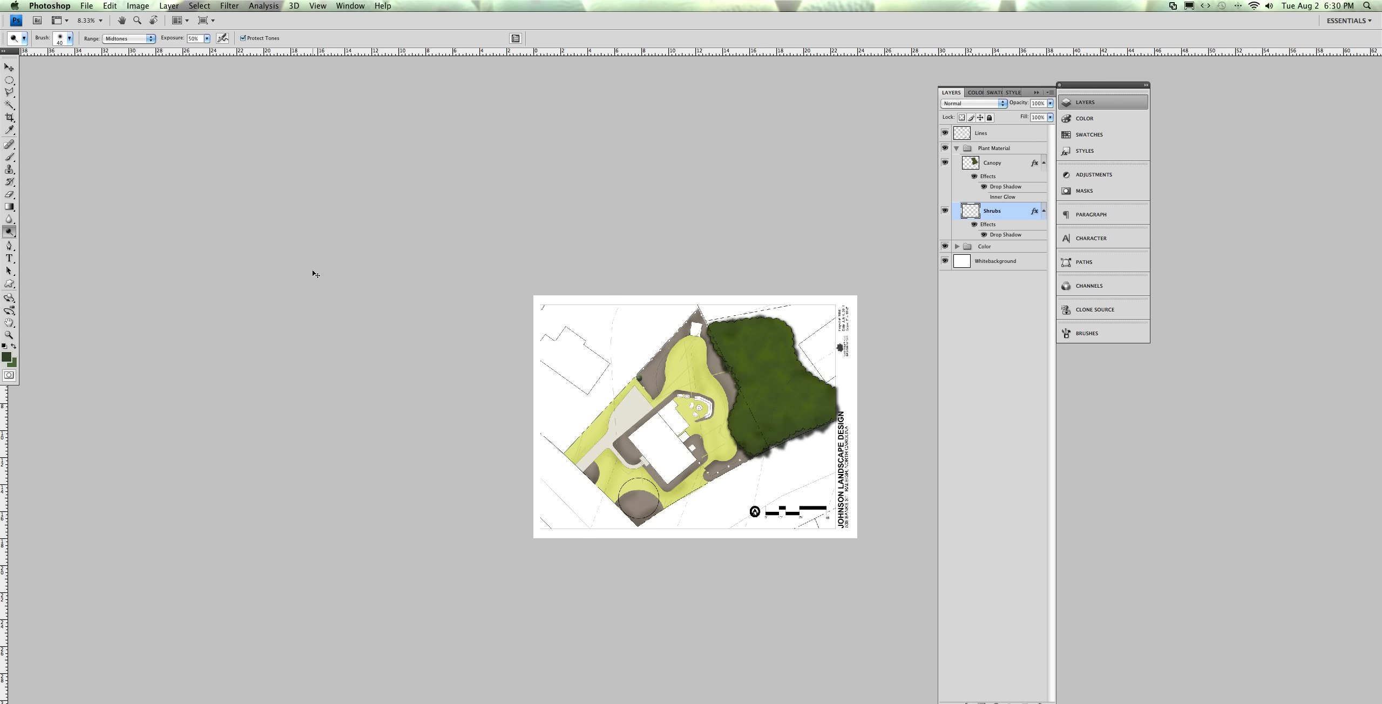
pyautogui.press('super+plus')
pyautogui.press('super+plus')
pyautogui.press('super+plus')
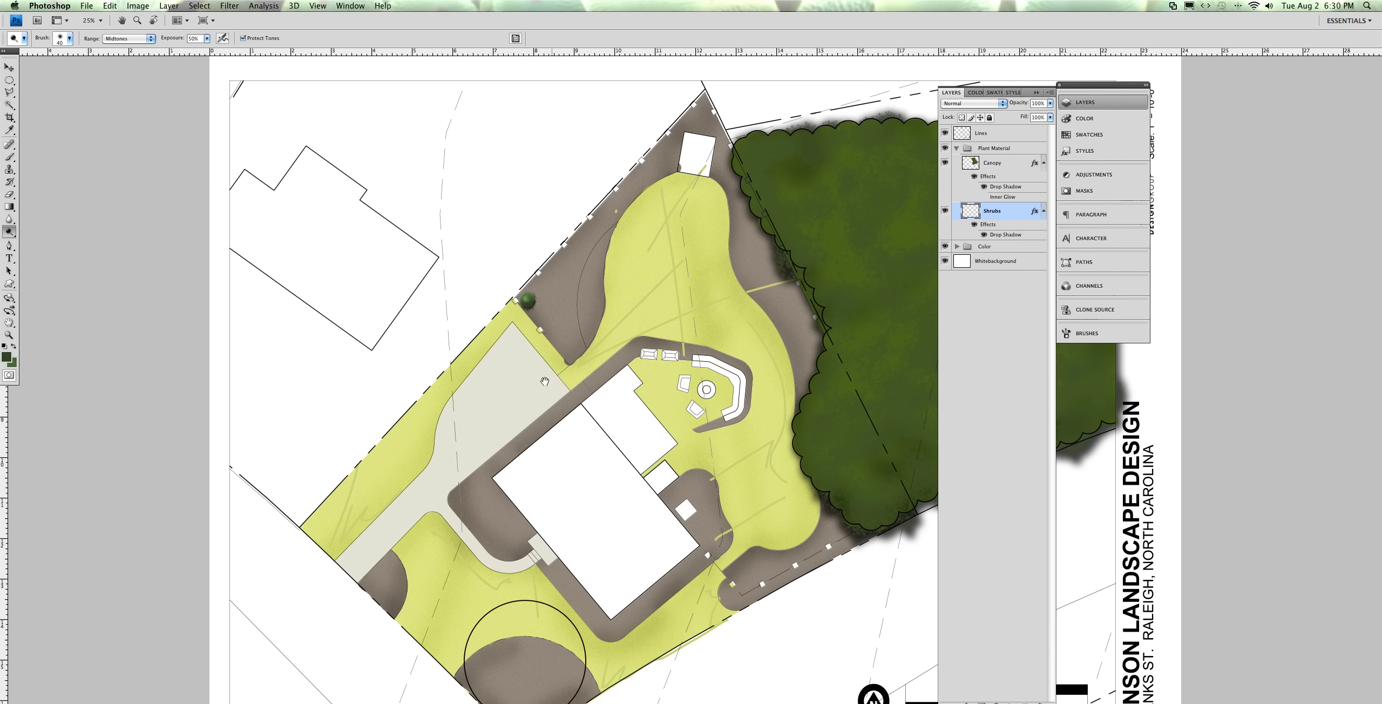
pyautogui.moveTo(544, 381); pyautogui.dragTo(483, 417)
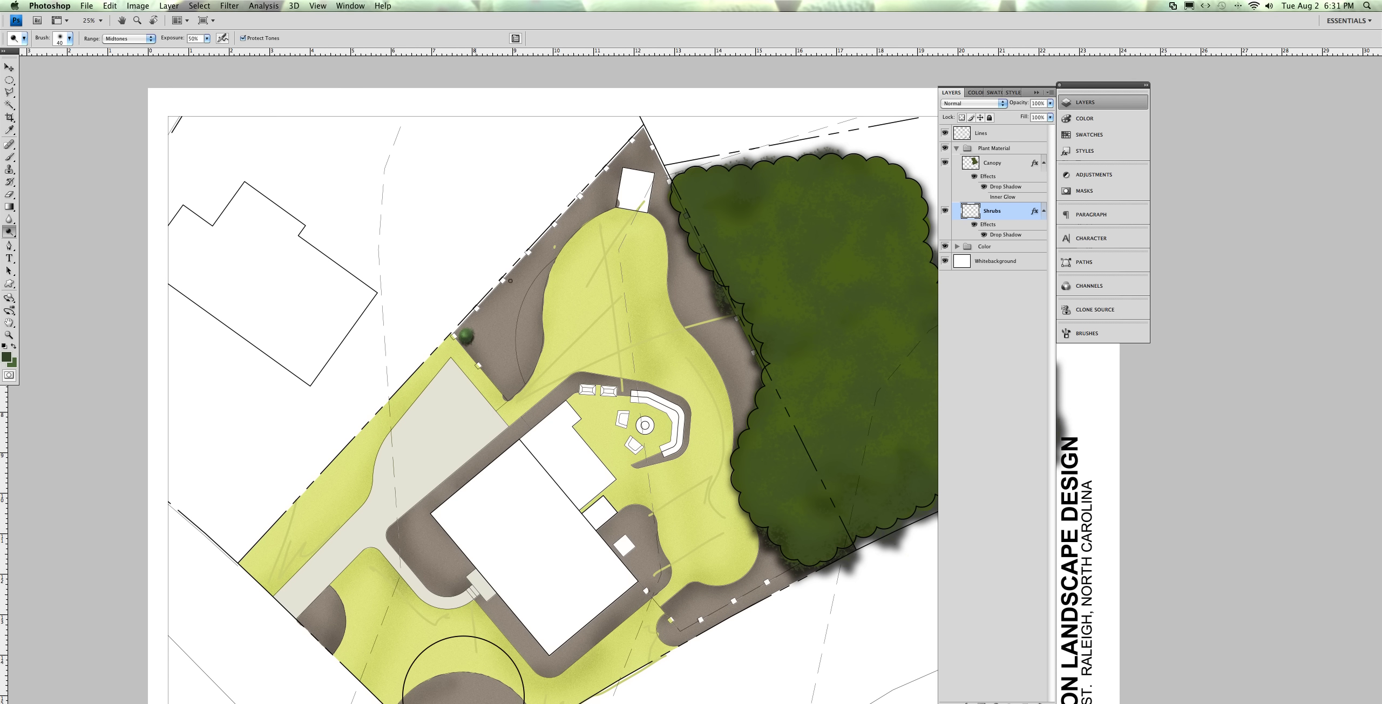
# Apply Hue/Saturation to the shrub with Hue +17 and Saturation +15
pyautogui.click(138, 6)
pyautogui.moveTo(162, 36)
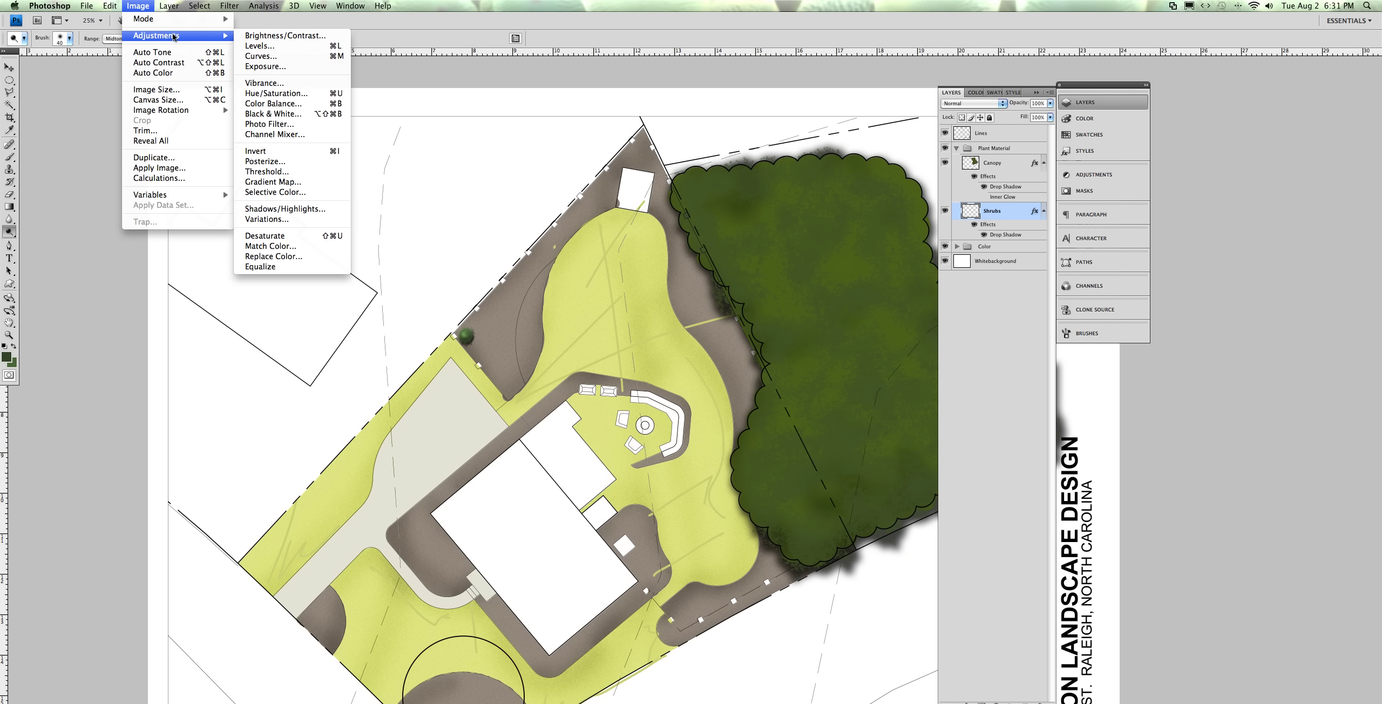
pyautogui.click(270, 94)
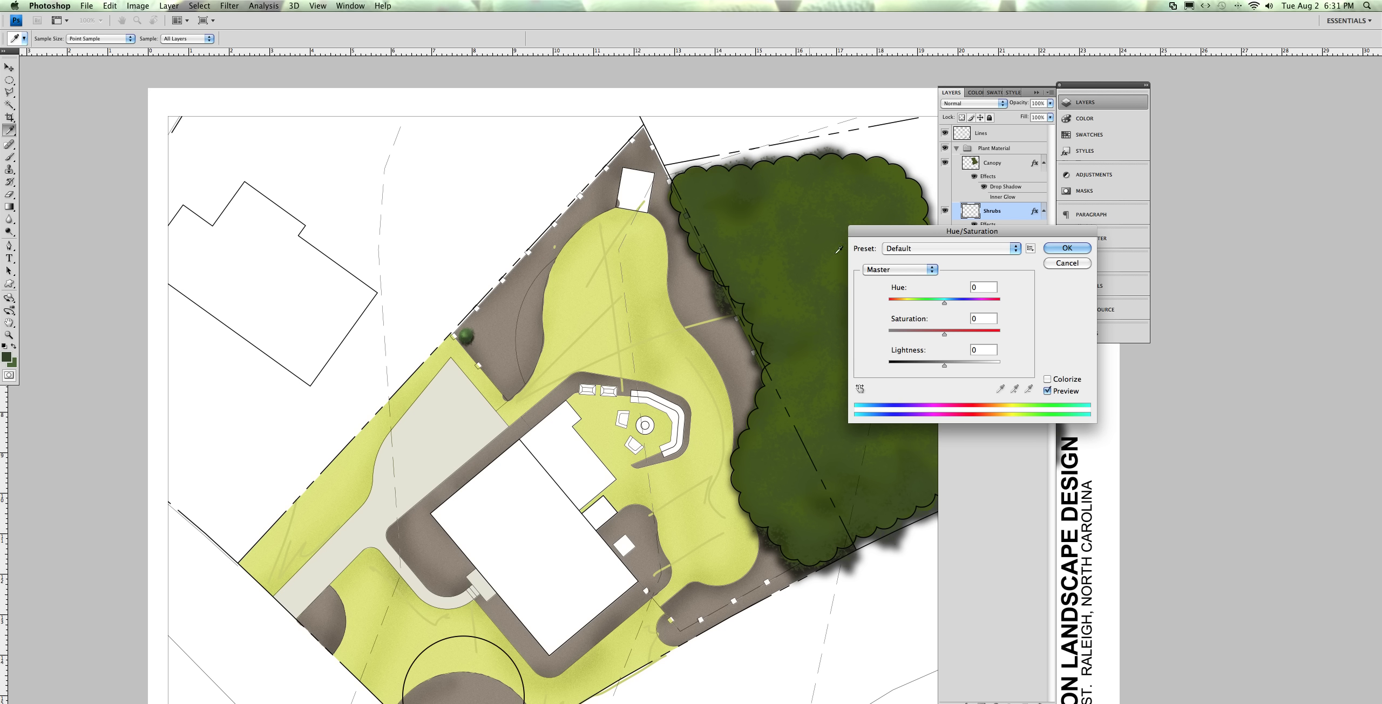
pyautogui.moveTo(943, 303); pyautogui.dragTo(957, 335)
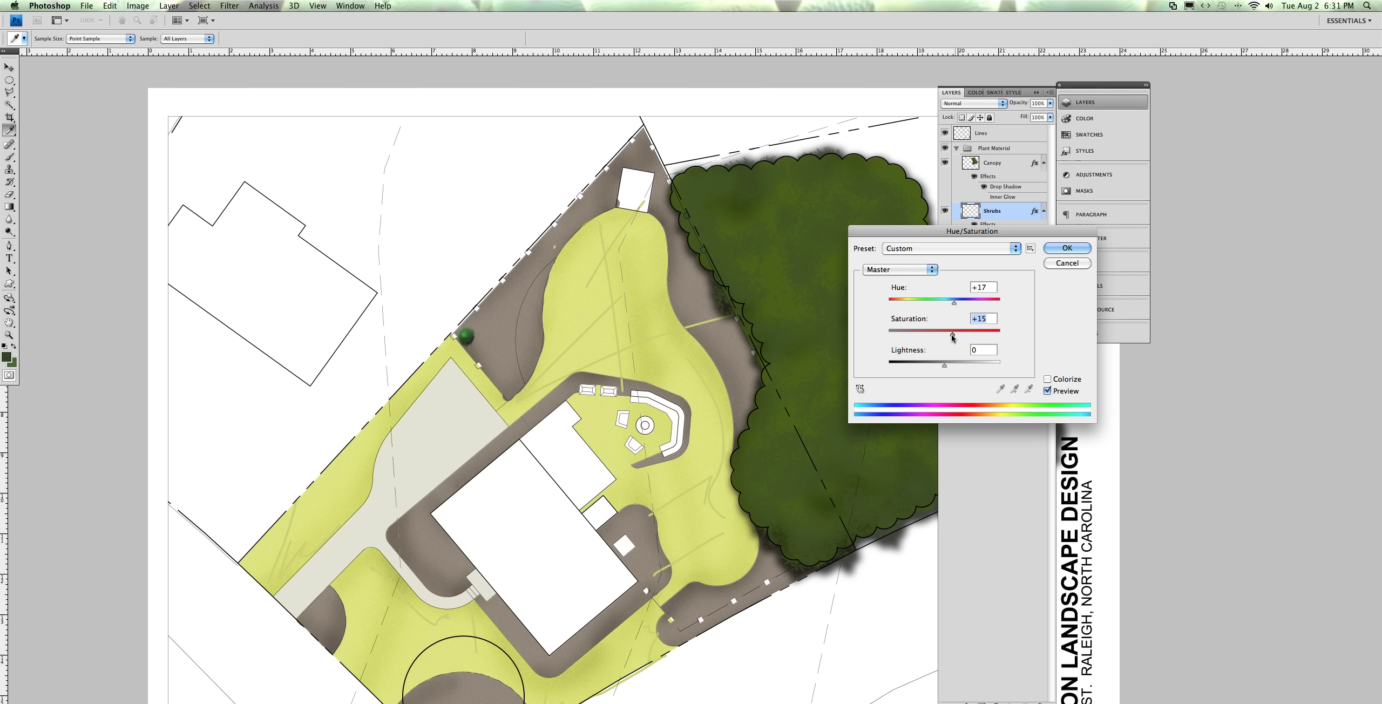
pyautogui.click(1067, 249)
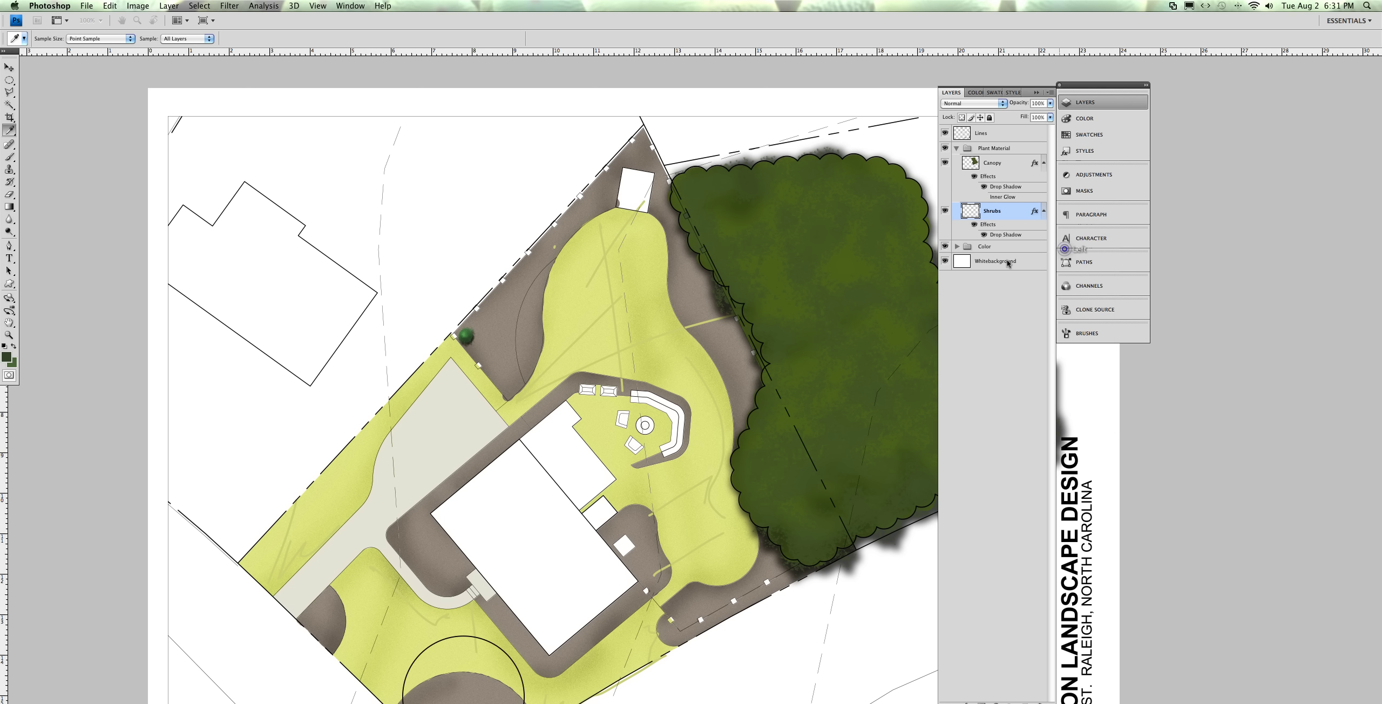
# Burn part of the shrub slightly darker with the Burn tool
pyautogui.press('o')
pyautogui.hscroll(3, 451, 370)
pyautogui.click(441, 367)
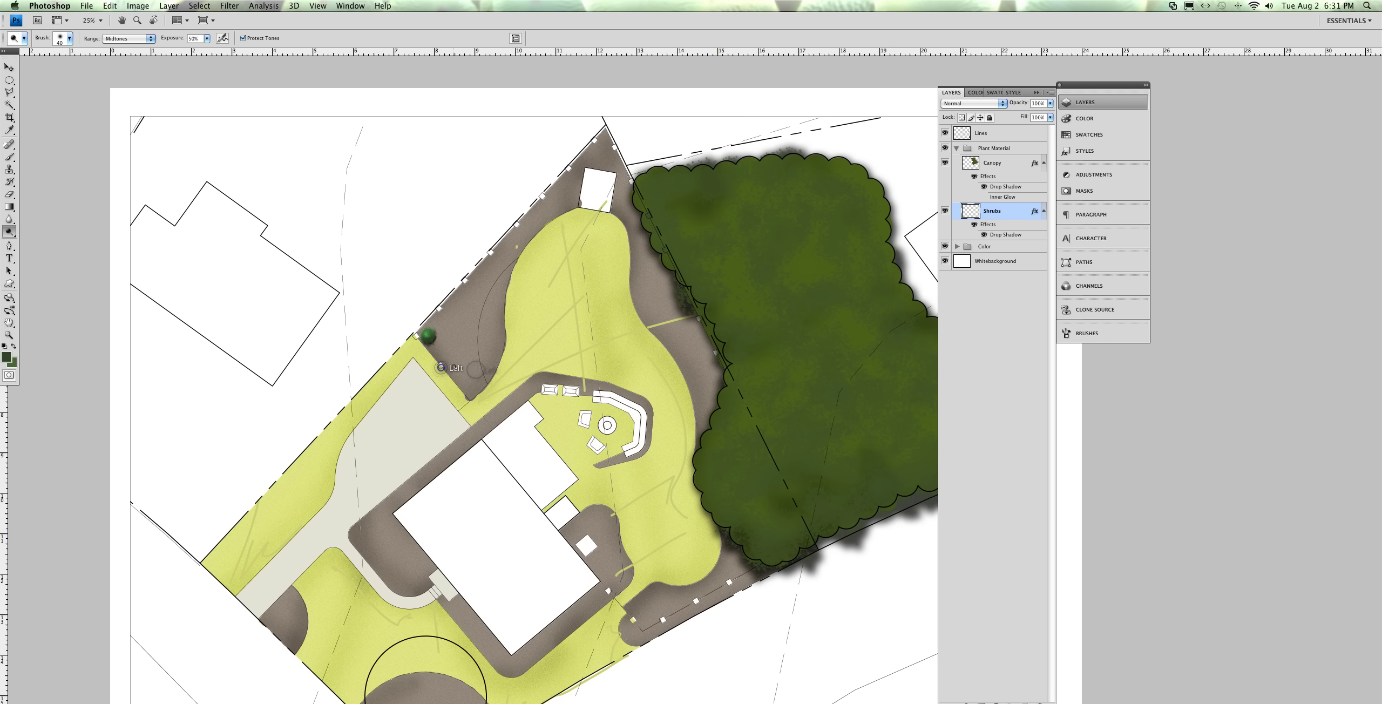
pyautogui.press('v')
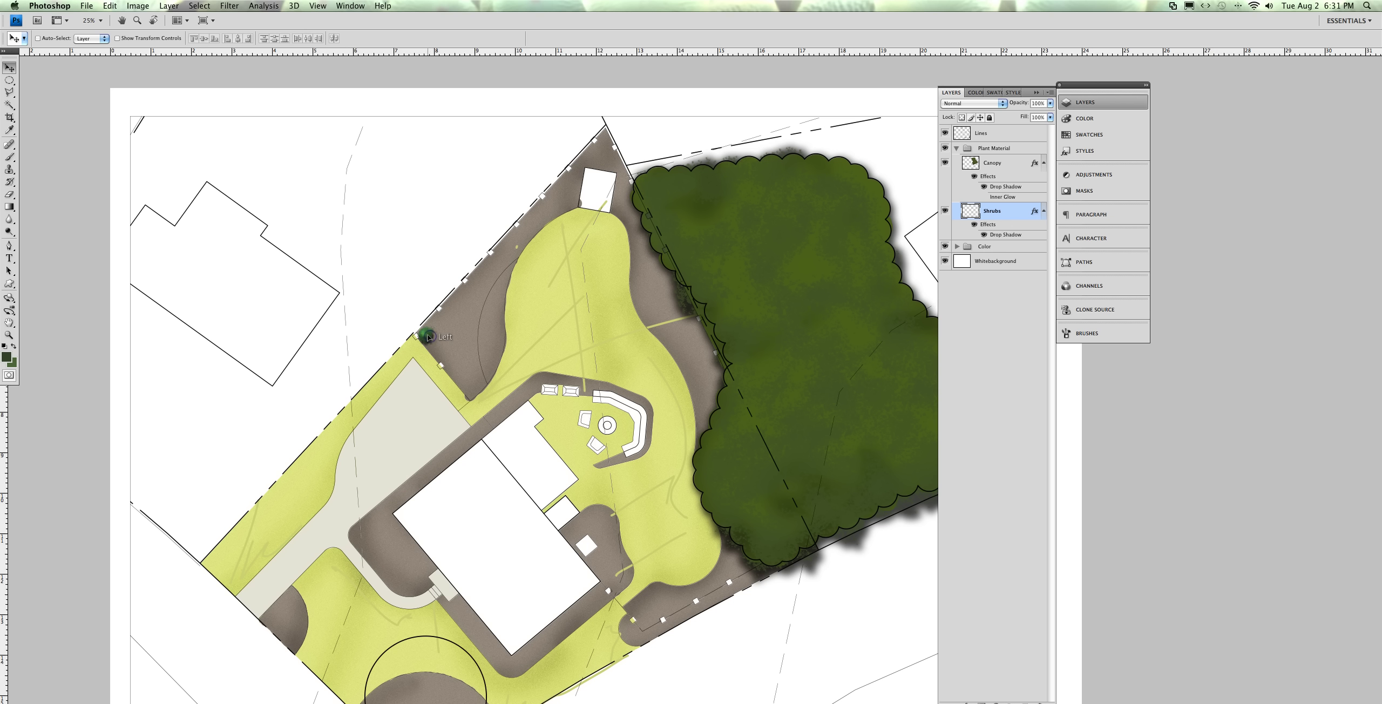
# Select the shrub with an ellipse and place two copies further up the border
pyautogui.click(9, 80)
pyautogui.moveTo(387, 311); pyautogui.dragTo(475, 386)
pyautogui.press('v')
pyautogui.moveTo(442, 334); pyautogui.dragTo(447, 327)
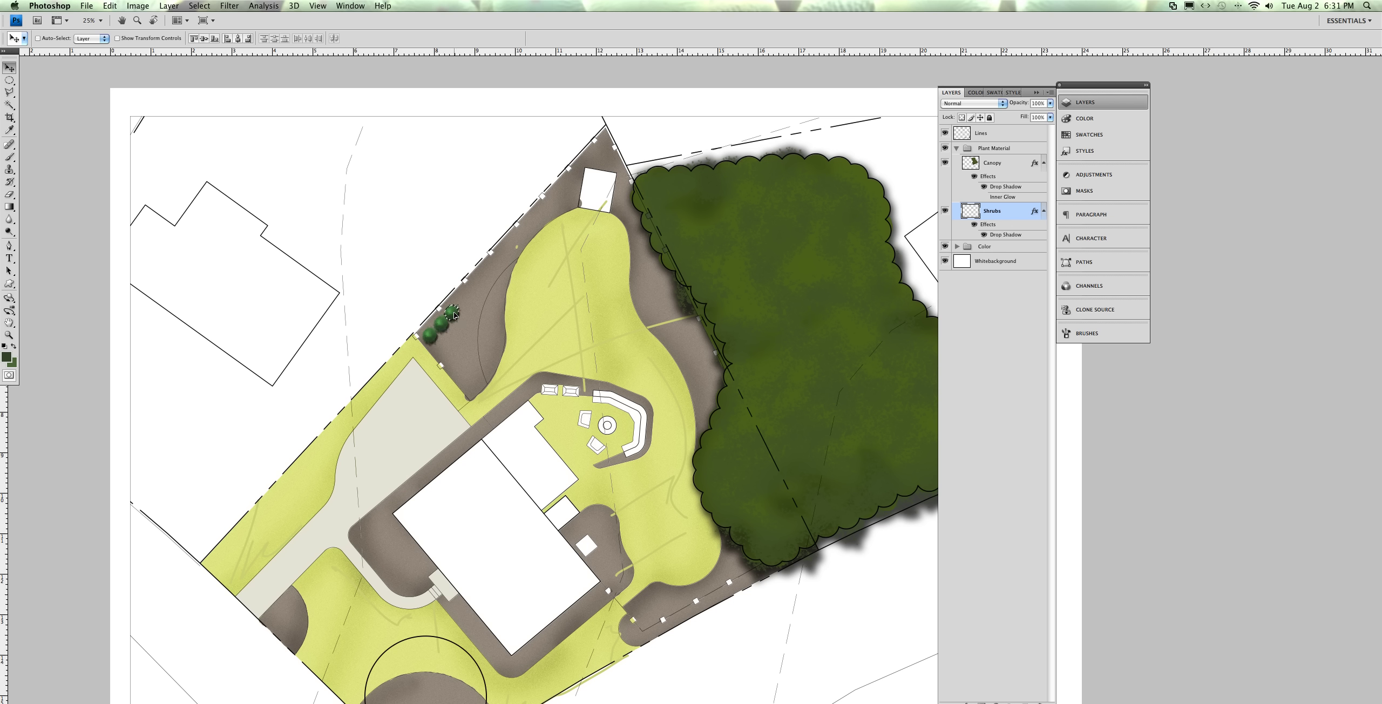
pyautogui.moveTo(452, 312); pyautogui.dragTo(464, 297)
# Select the four shrubs and copy them twice further along the border
pyautogui.click(9, 80)
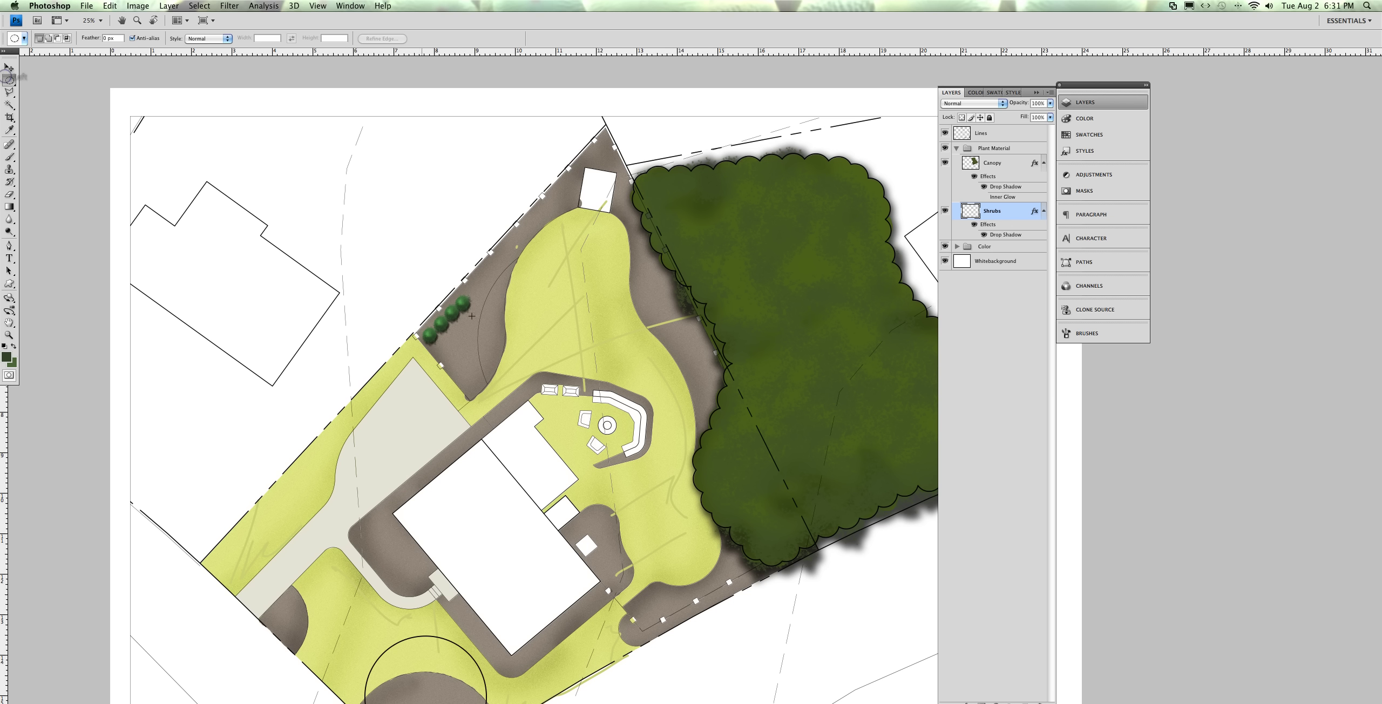
pyautogui.moveTo(381, 278); pyautogui.dragTo(524, 387)
pyautogui.press('v')
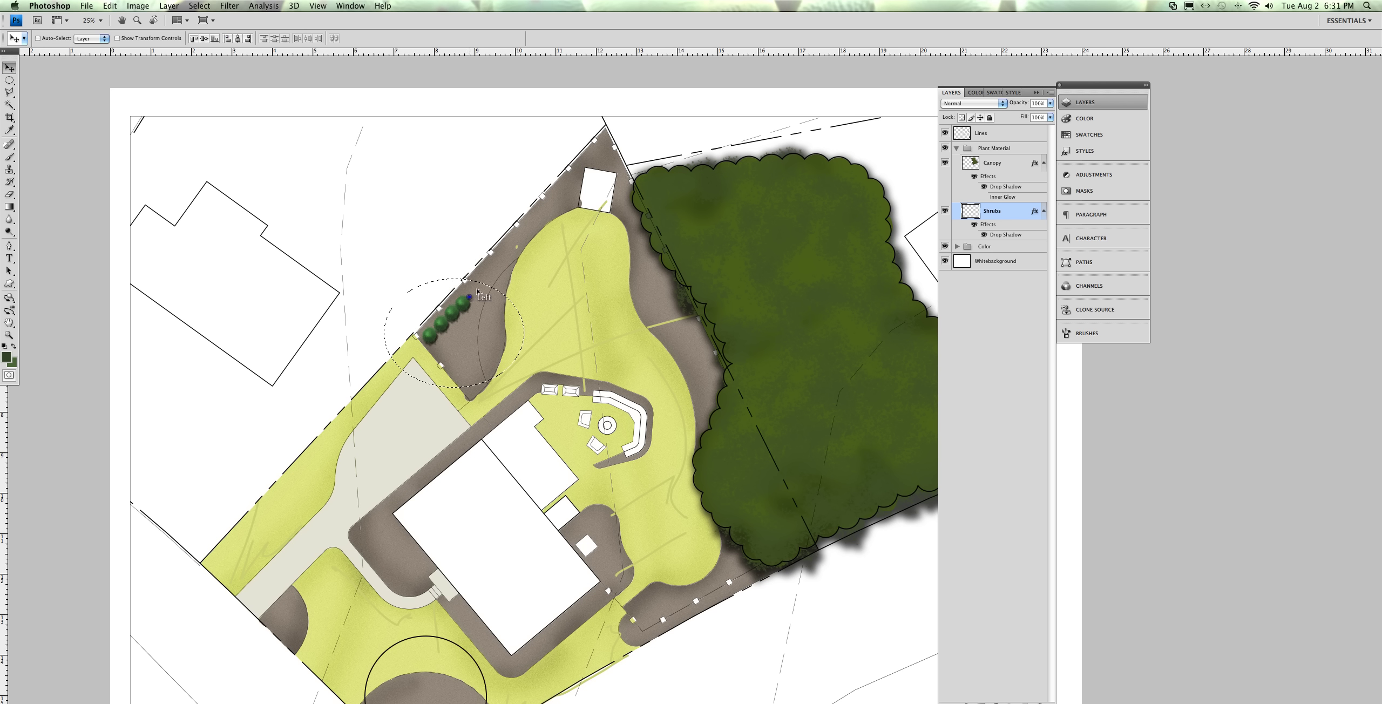
pyautogui.moveTo(485, 287); pyautogui.dragTo(515, 253)
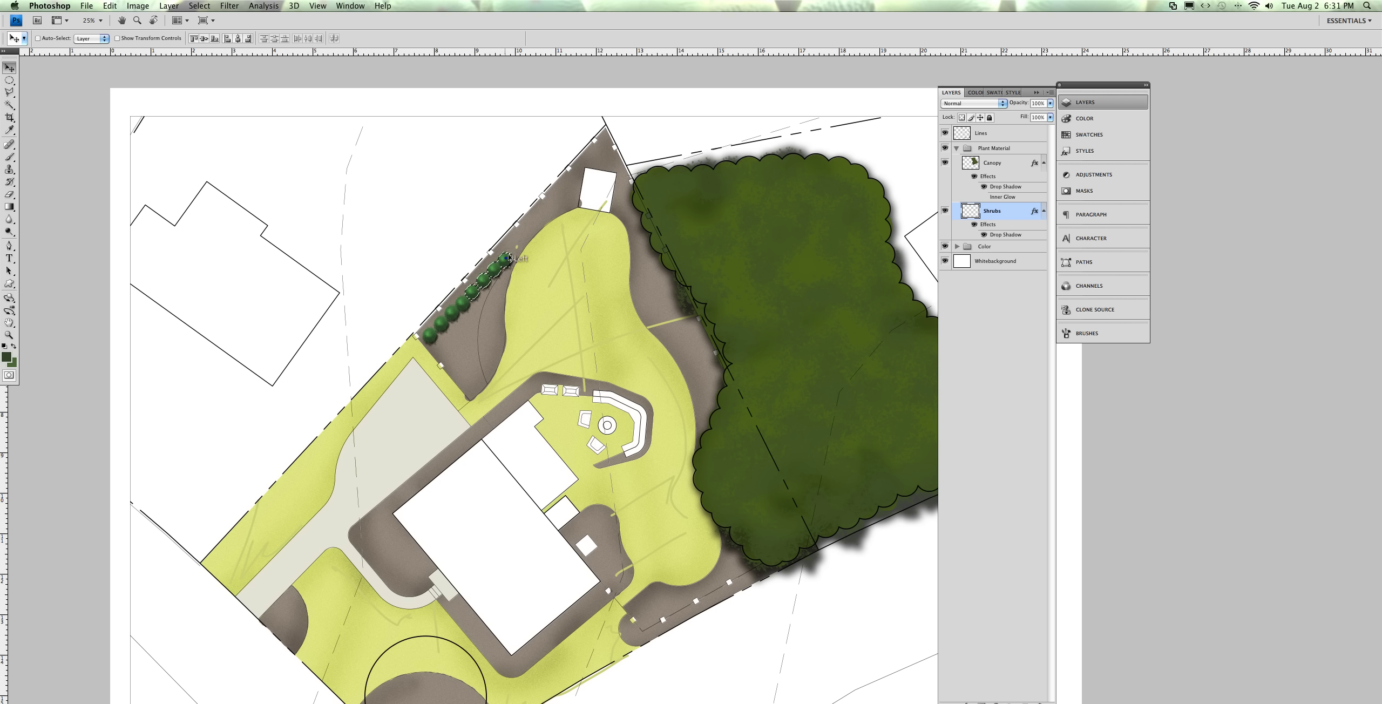
pyautogui.moveTo(526, 244); pyautogui.dragTo(546, 221)
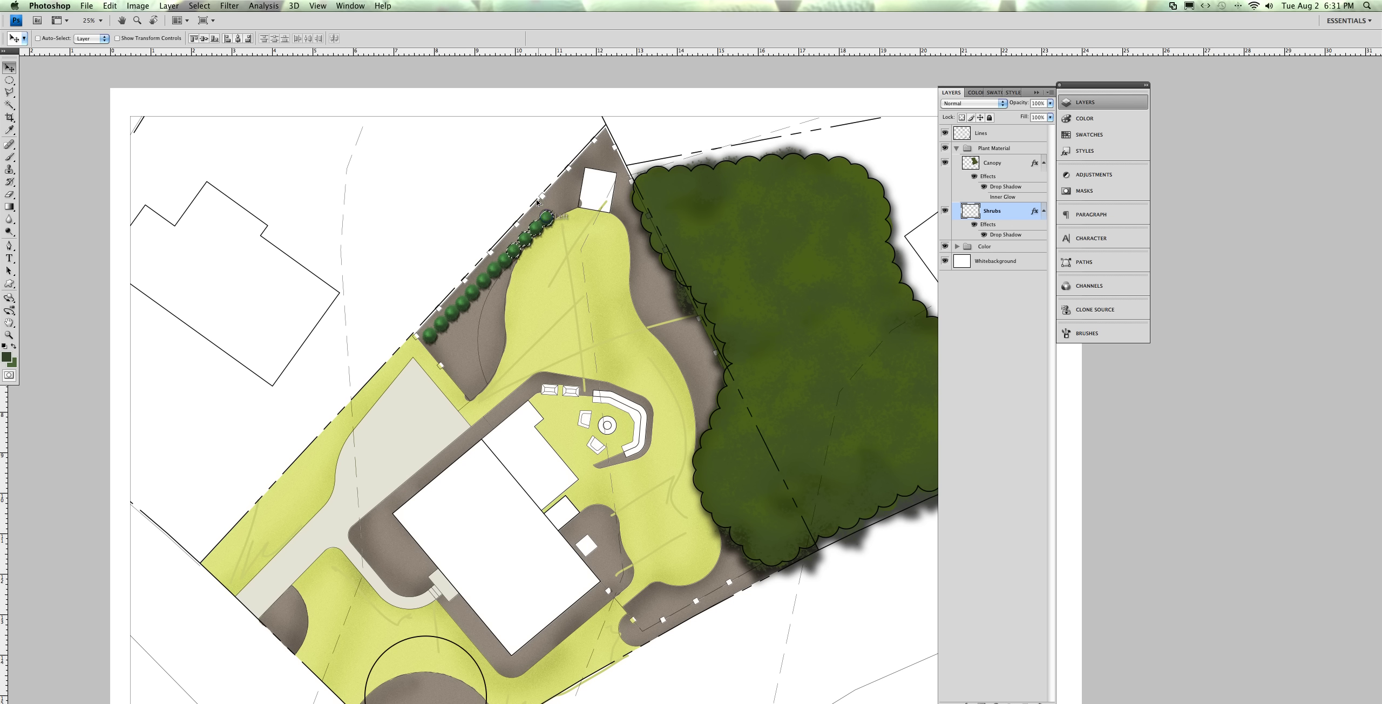
# Deselect, nudge the shrub row left, and rotate it about -2° to follow the border
pyautogui.press('super+d')
pyautogui.press('Left')
pyautogui.press('Left')
pyautogui.press('Left')
pyautogui.press('Left')
pyautogui.press('Left')
pyautogui.press('Left')
pyautogui.press('Left')
pyautogui.press('Left')
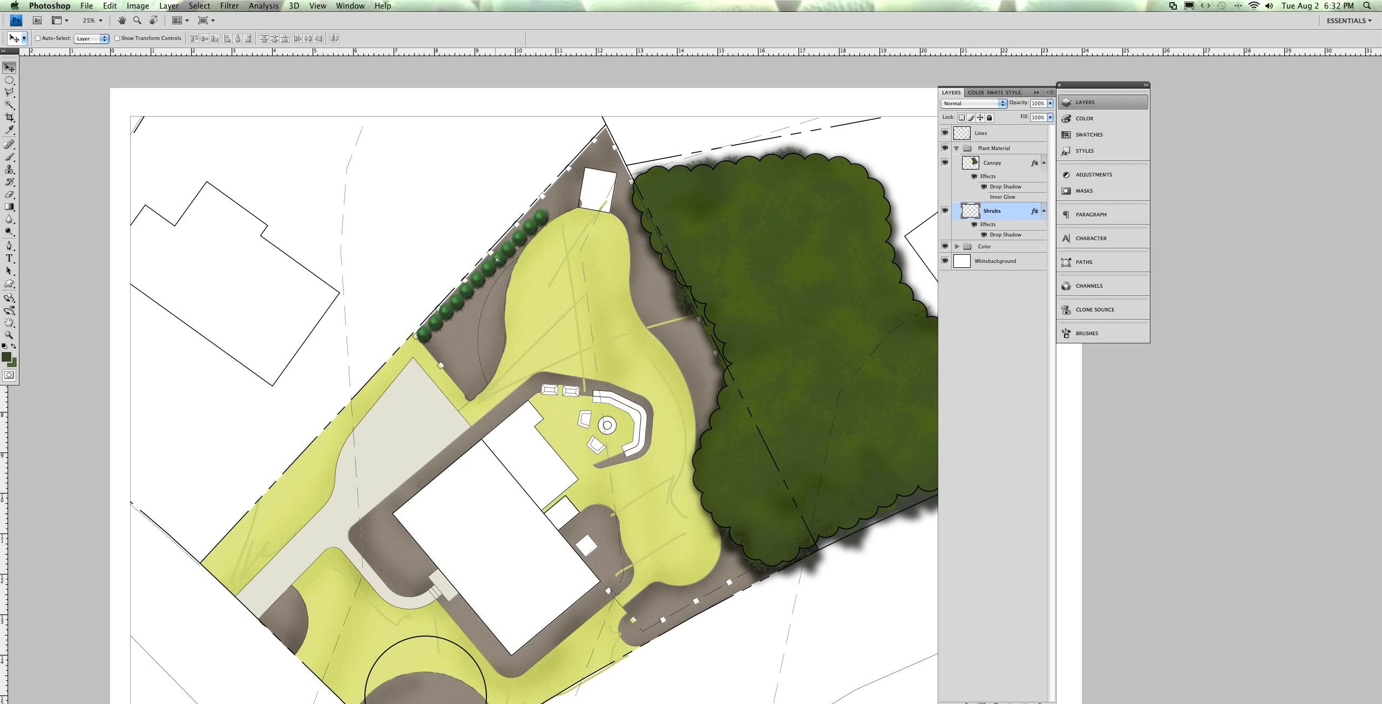
pyautogui.press('Left')
pyautogui.press('Left')
pyautogui.press('Left')
pyautogui.press('Left')
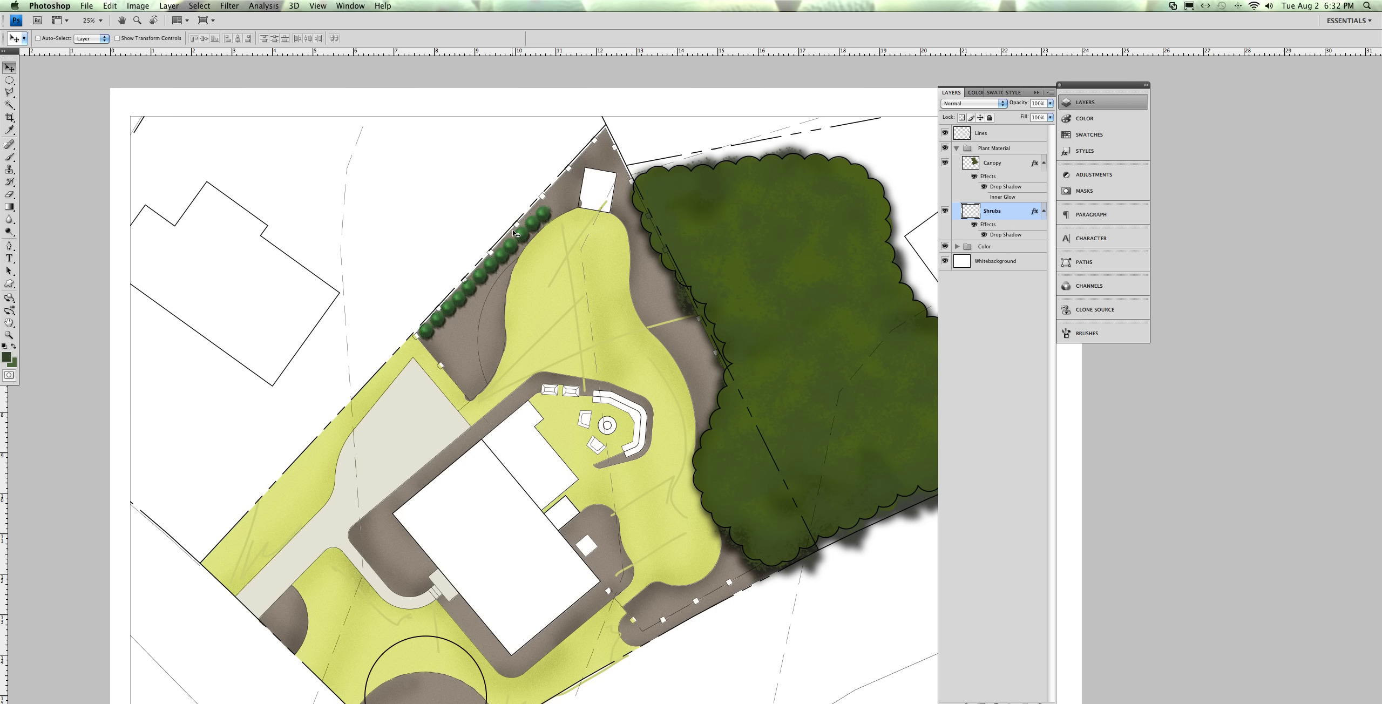
pyautogui.press('super+t')
pyautogui.moveTo(550, 177); pyautogui.dragTo(551, 177)
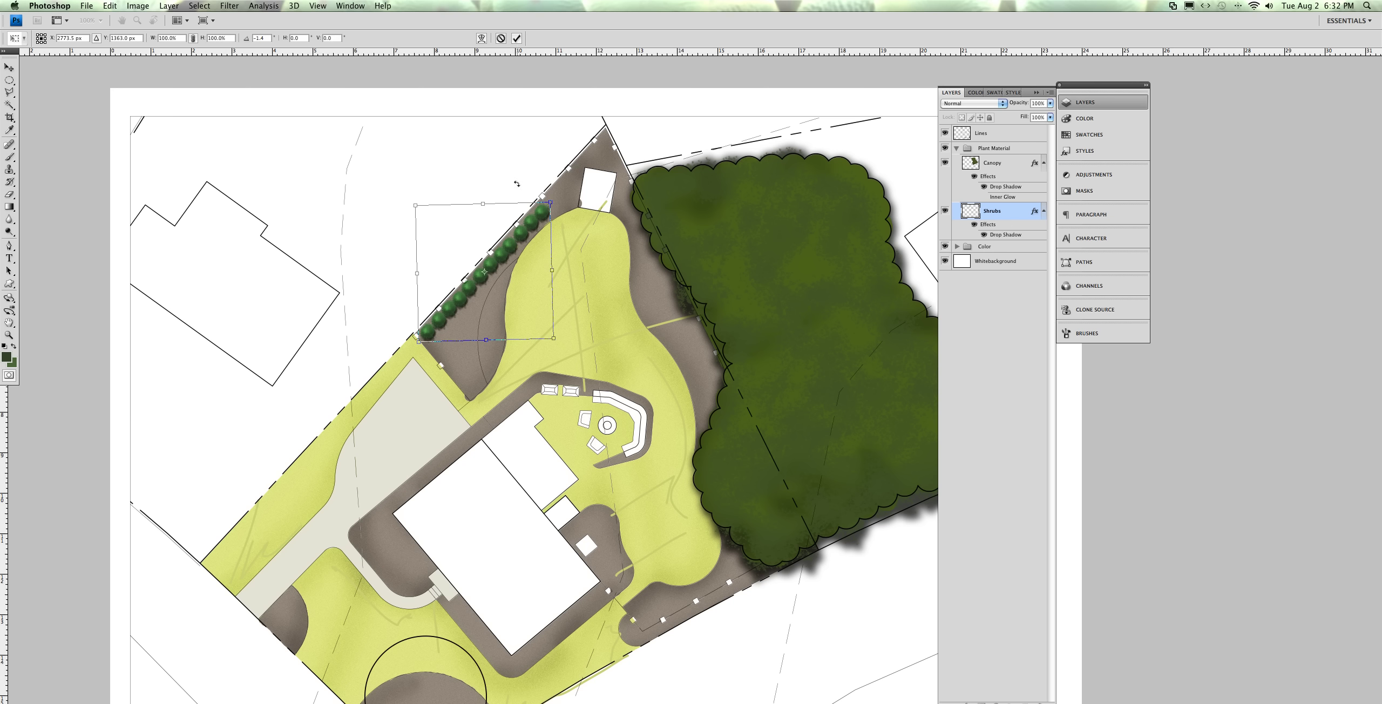
pyautogui.press('Return')
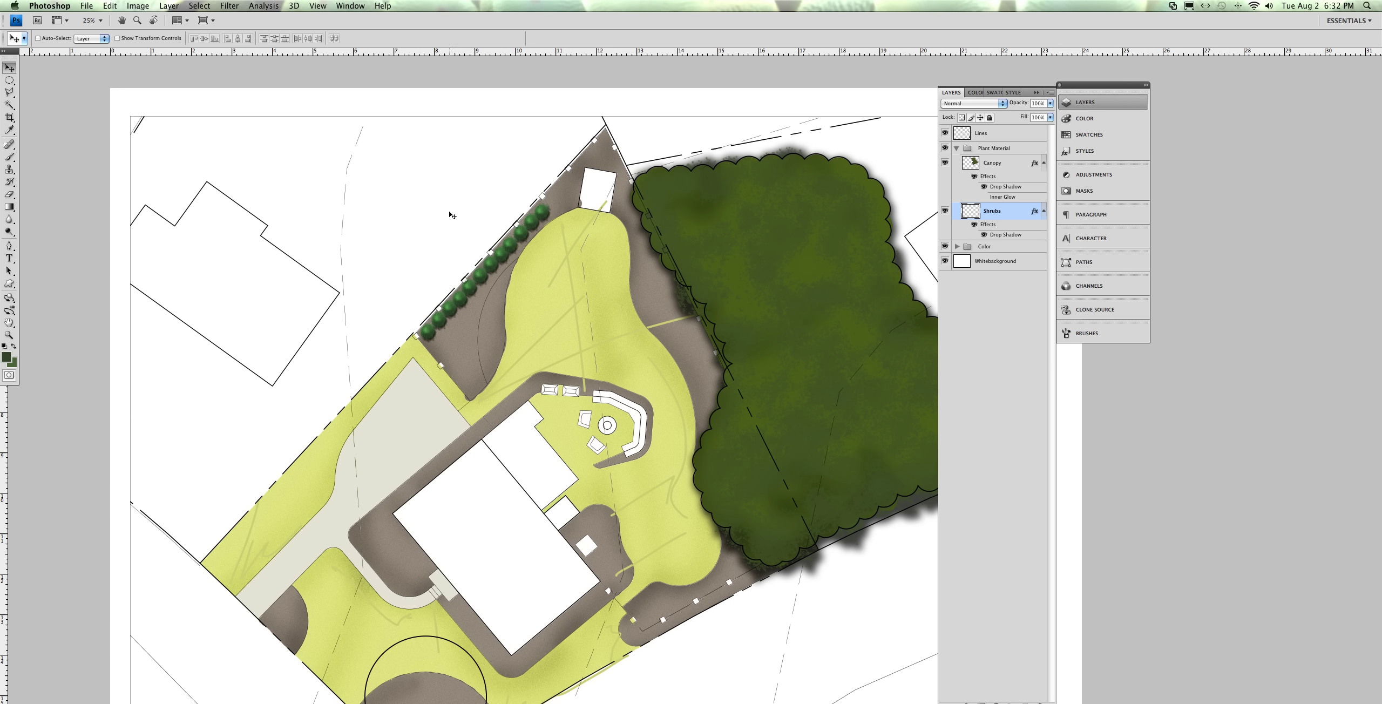
# Zoom out to 12.5%, add a new layer, and draw a circular selection near the shrub row
pyautogui.scroll(-1, 452, 216)
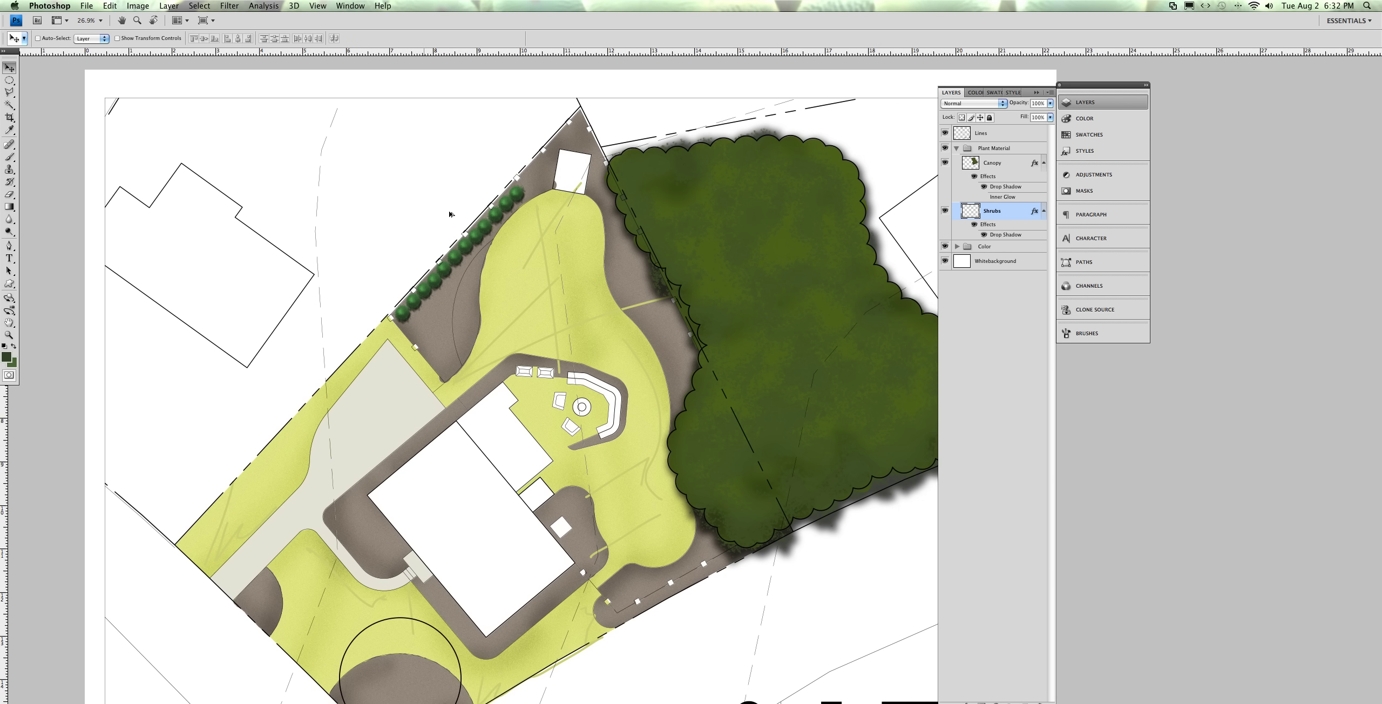
pyautogui.press('super+minus')
pyautogui.press('super+minus')
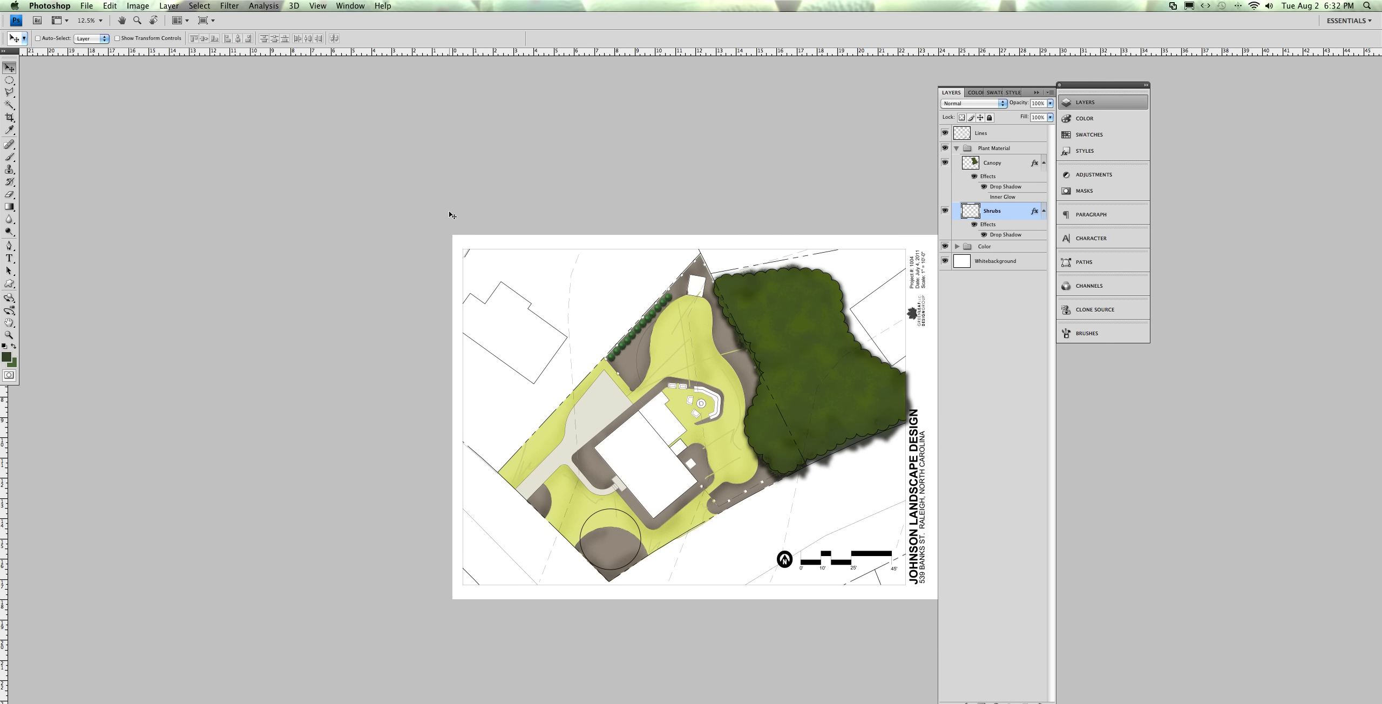
pyautogui.hscroll(4, 674, 322)
pyautogui.scroll(3, 674, 322)
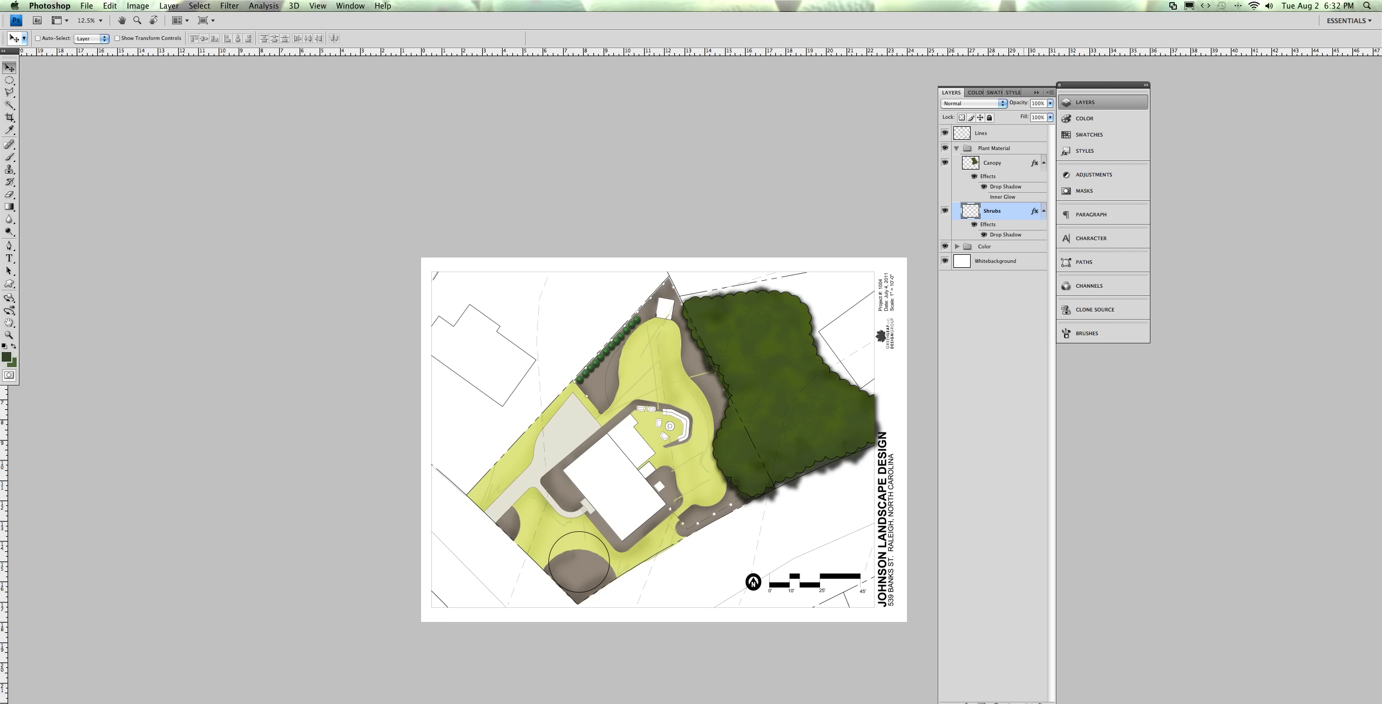
pyautogui.click(1024, 701)
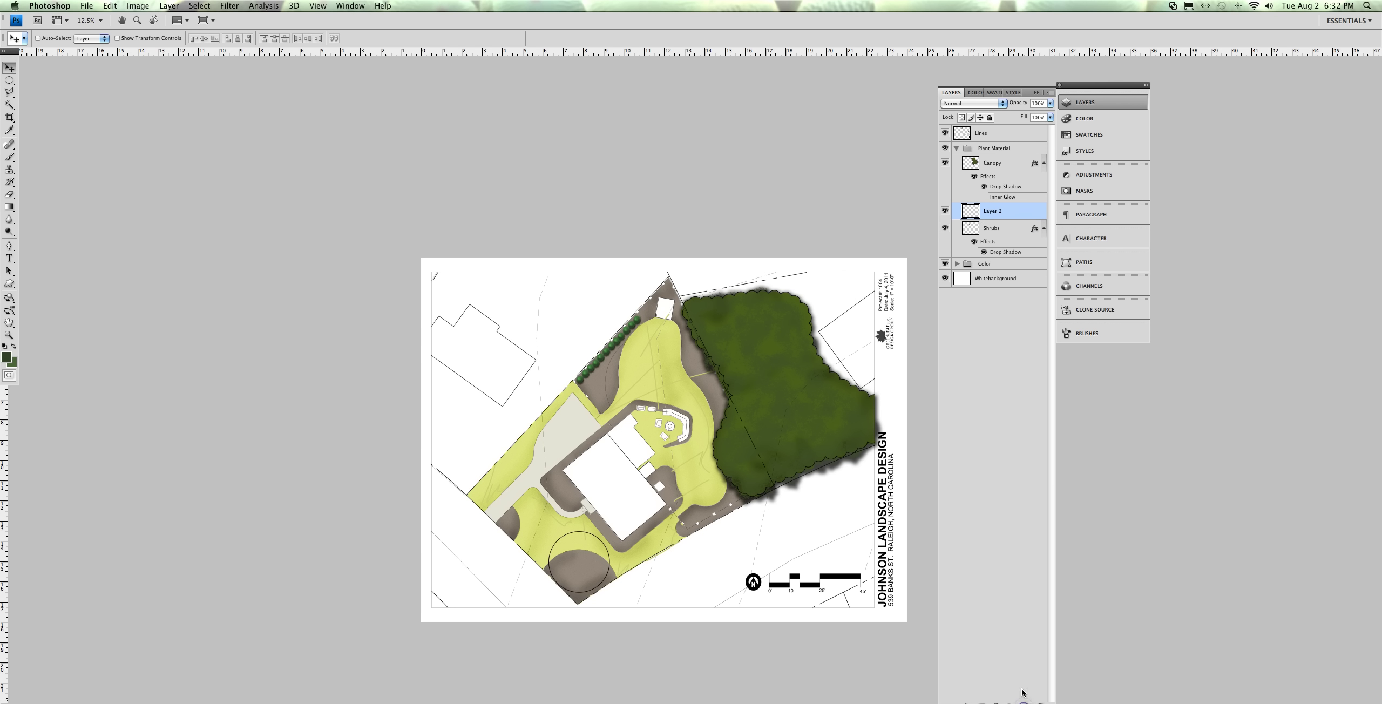
pyautogui.click(9, 80)
pyautogui.moveTo(539, 308); pyautogui.dragTo(588, 354)
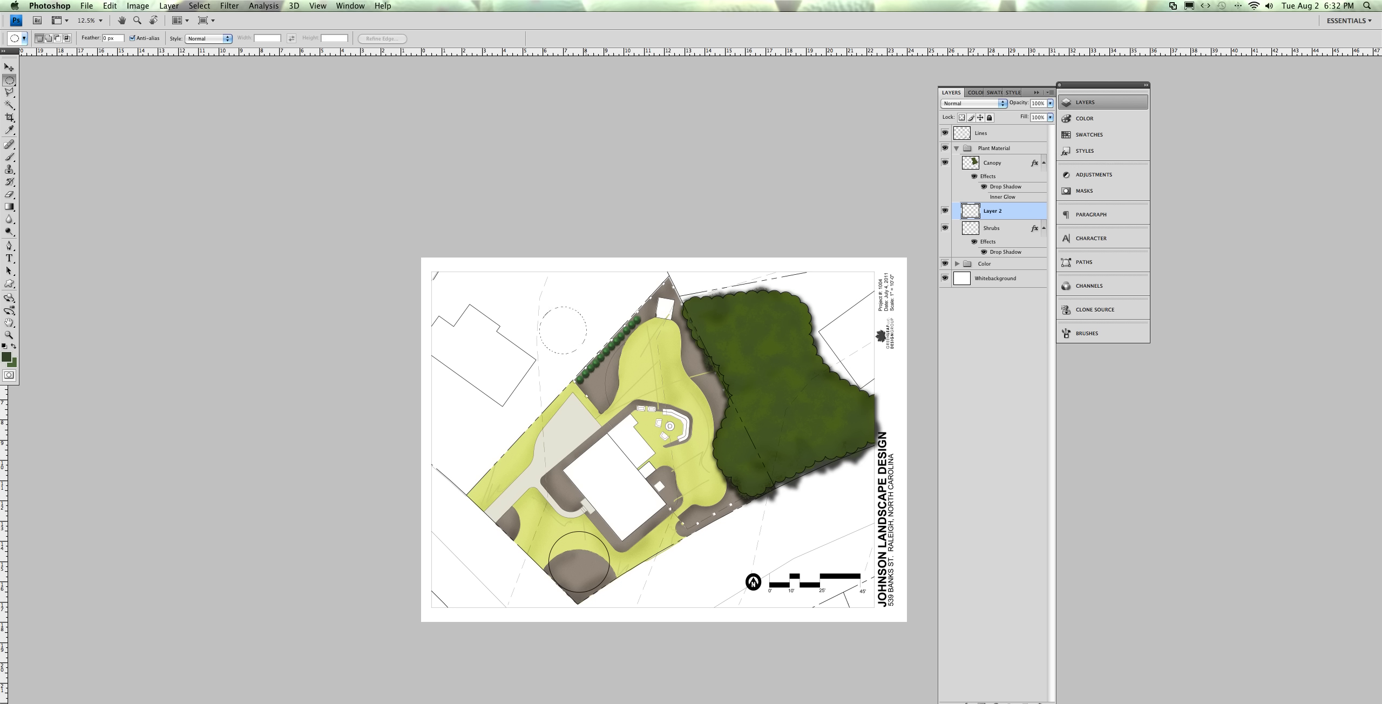
# Rename the new layer Tree
pyautogui.doubleClick(994, 211)
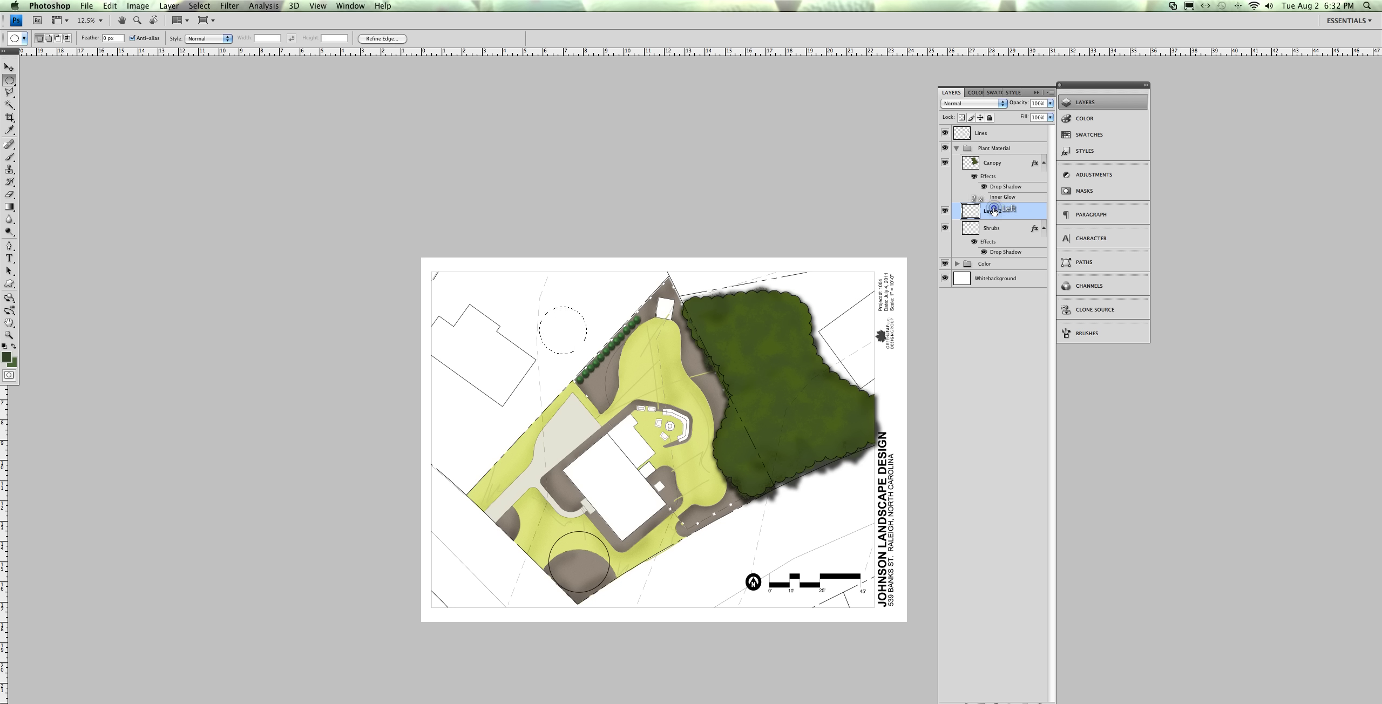
pyautogui.write('Tree')
pyautogui.press('Return')
# Set the foreground colour to a pale pink
pyautogui.click(6, 356)
pyautogui.moveTo(338, 222)
pyautogui.mouseDown()
pyautogui.moveTo(278, 209)
pyautogui.moveTo(332, 208)
pyautogui.moveTo(323, 232)
pyautogui.moveTo(300, 228)
pyautogui.mouseUp()
pyautogui.click(374, 172)
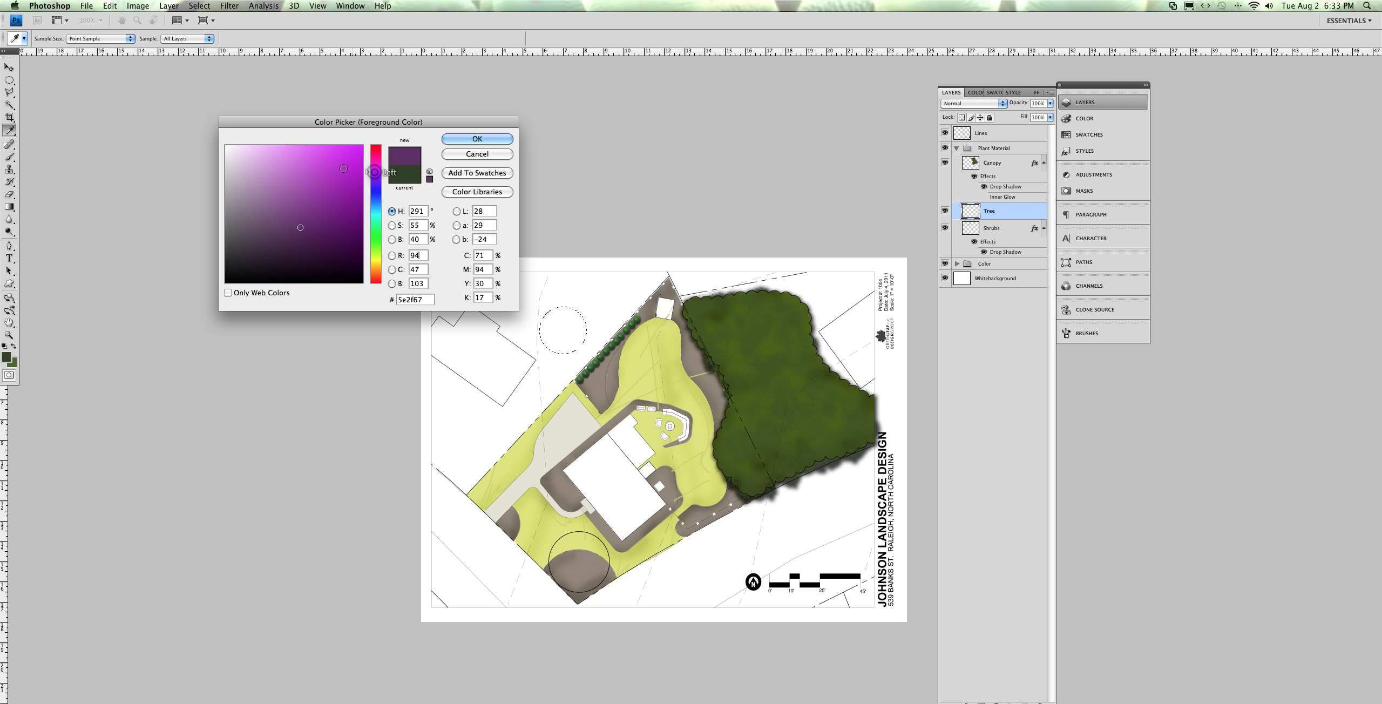
pyautogui.moveTo(343, 169)
pyautogui.mouseDown()
pyautogui.moveTo(249, 153)
pyautogui.moveTo(264, 158)
pyautogui.mouseUp()
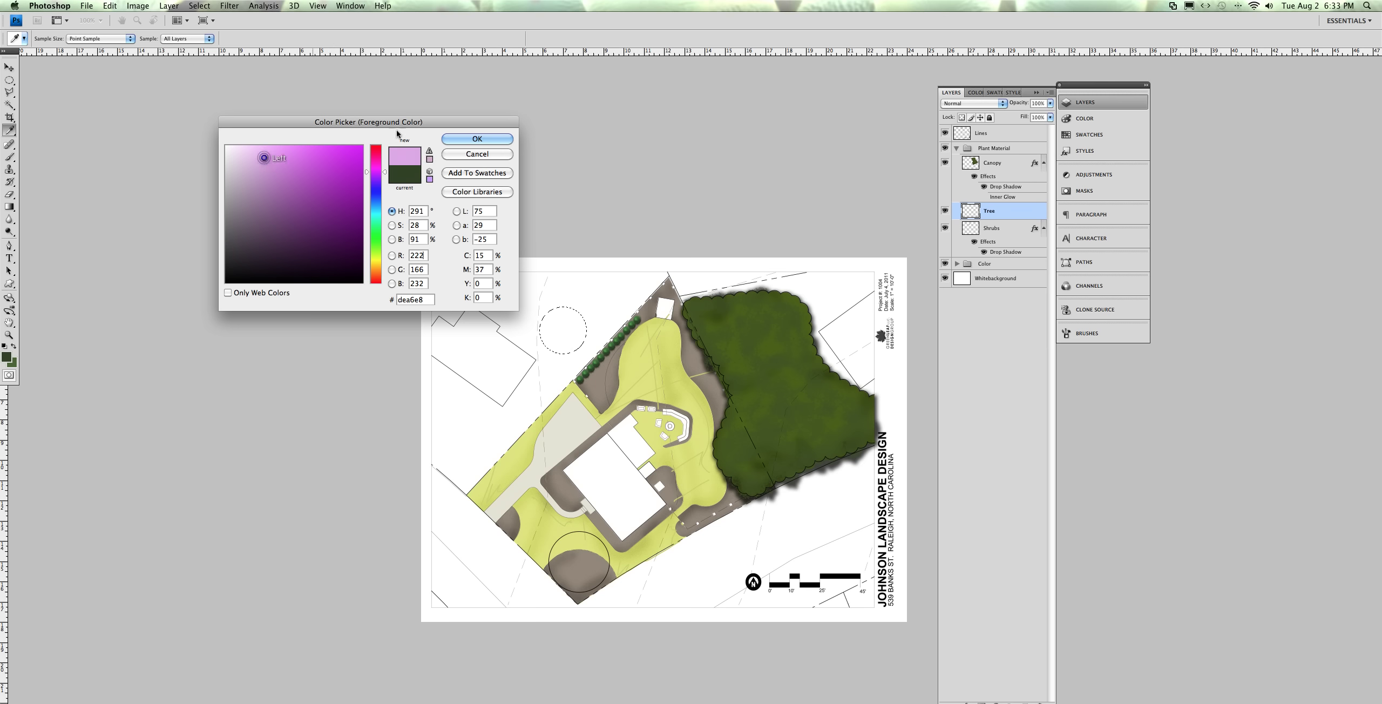
pyautogui.click(477, 138)
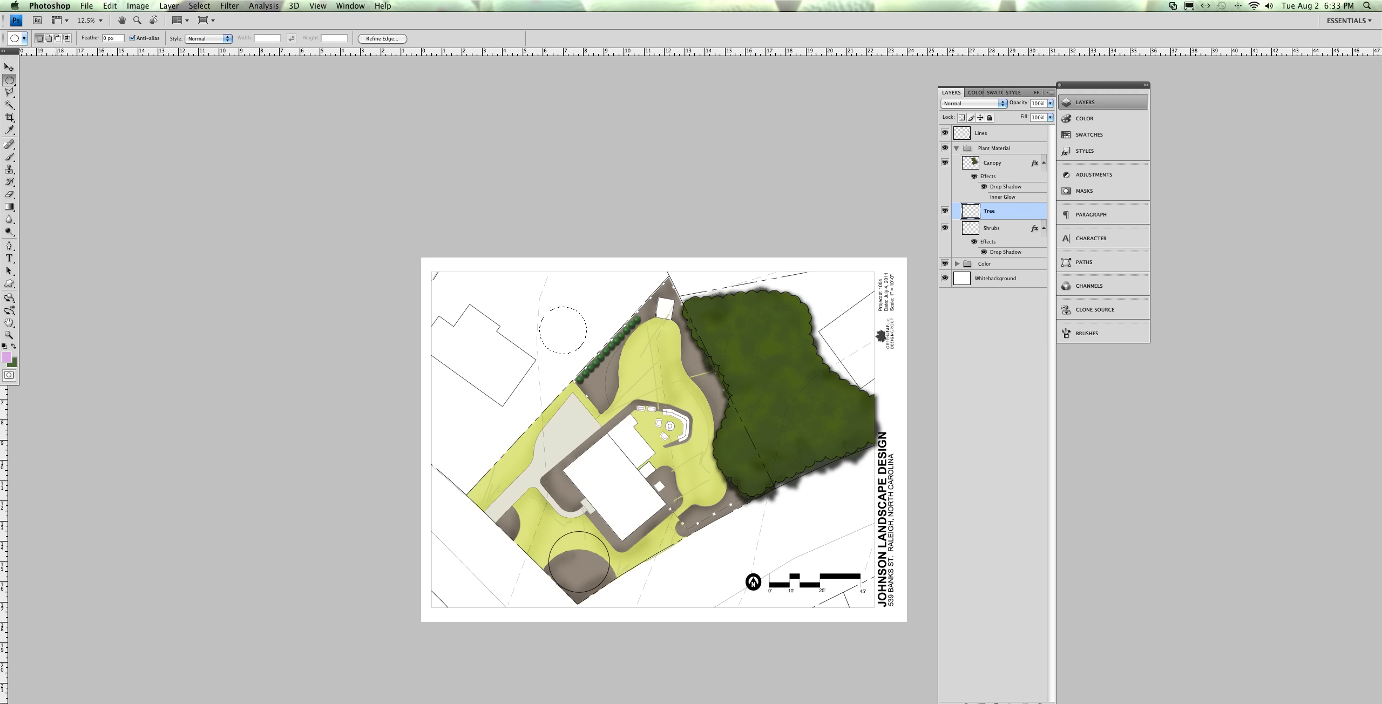
pyautogui.press('b')
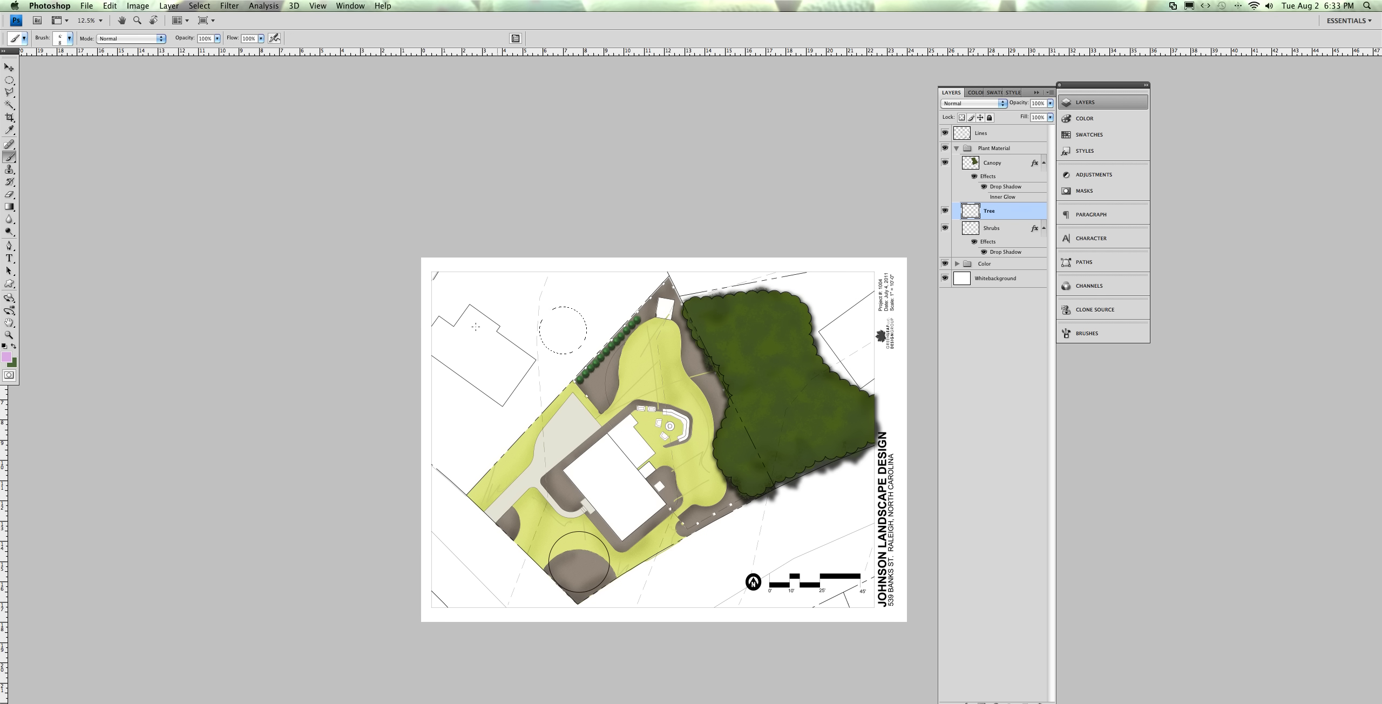
# Set the background colour to a deeper purple, cb60de
pyautogui.click(12, 362)
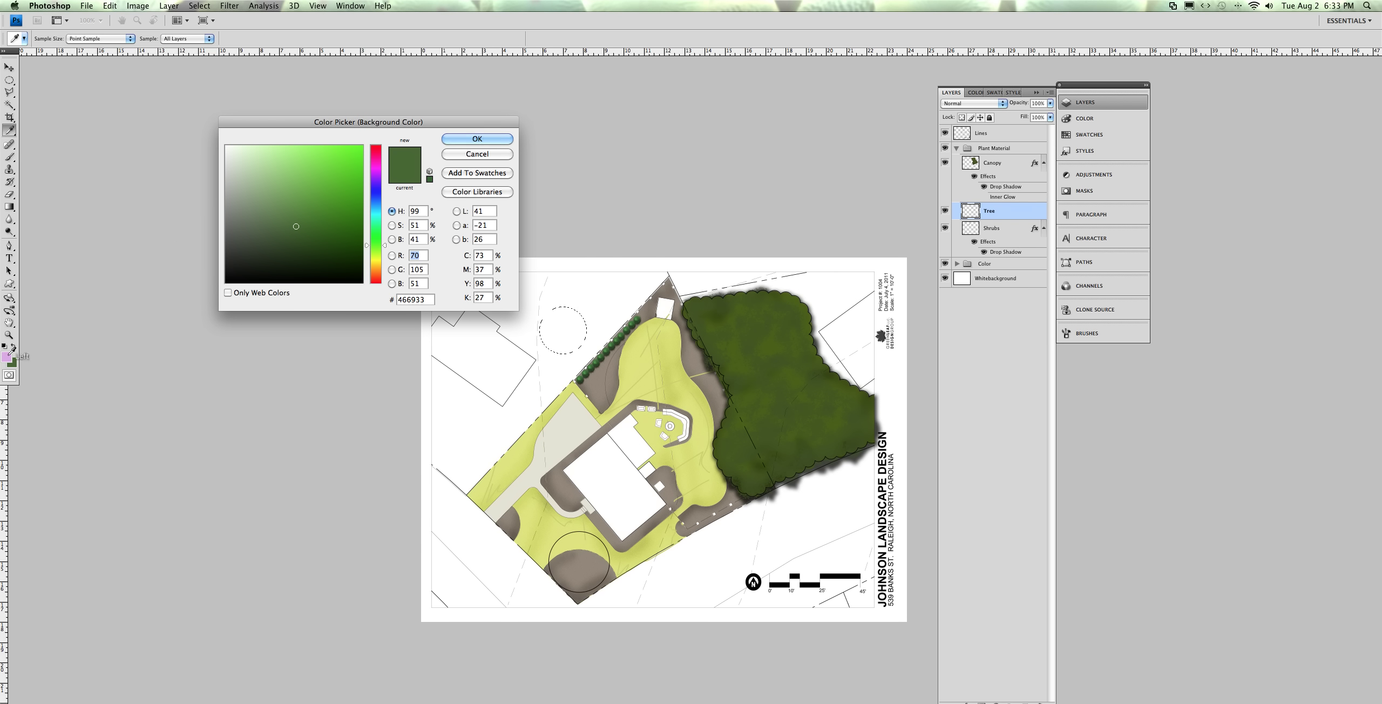
pyautogui.click(6, 357)
pyautogui.moveTo(261, 159); pyautogui.dragTo(282, 163)
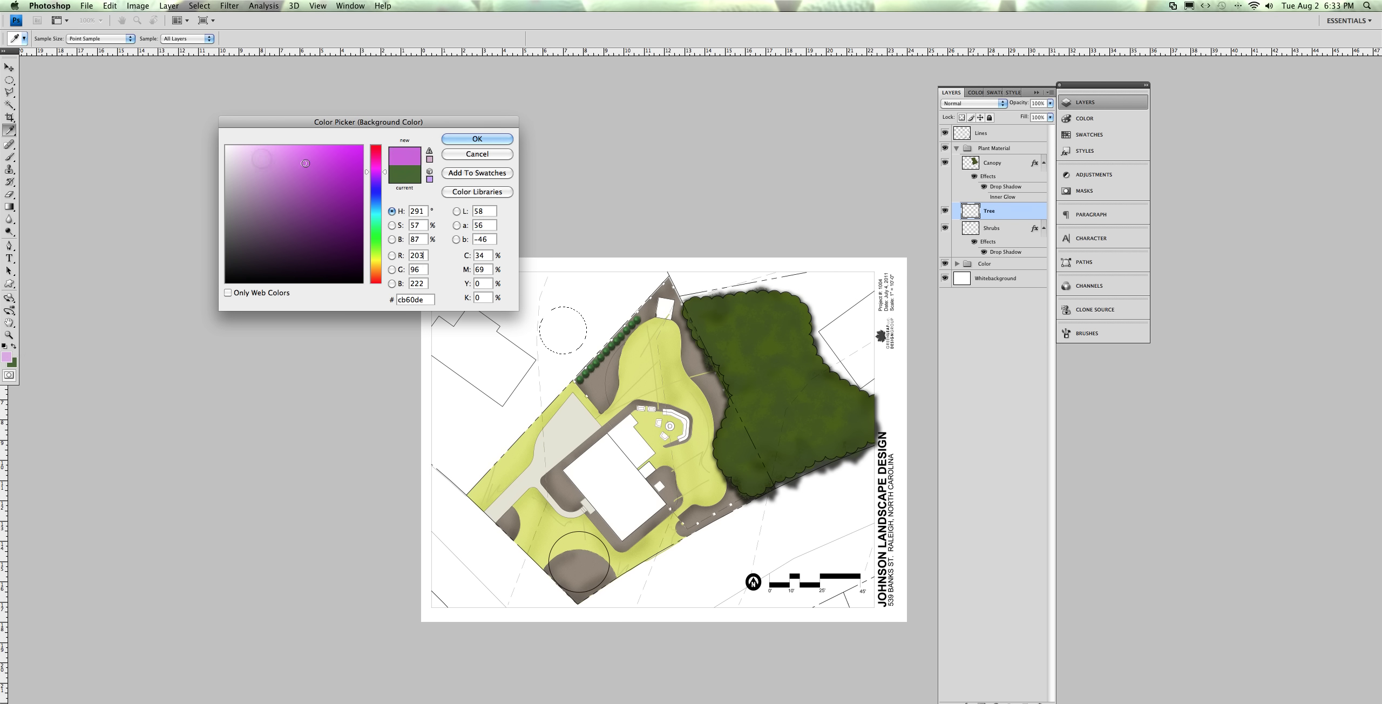
pyautogui.click(467, 138)
pyautogui.press('b')
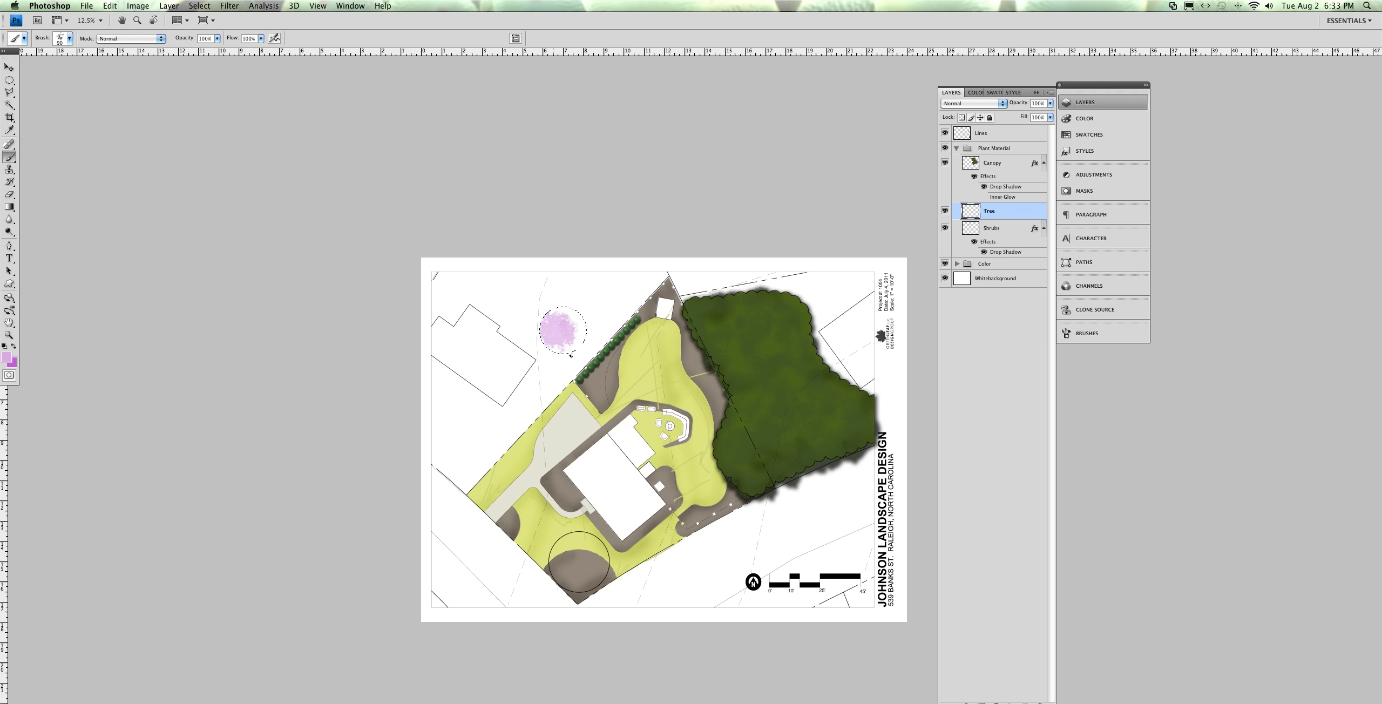
# Brush mottled pink-purple paint inside the circular selection on the Tree layer
pyautogui.moveTo(570, 355)
pyautogui.mouseDown()
pyautogui.moveTo(589, 343)
pyautogui.moveTo(559, 350)
pyautogui.mouseUp()
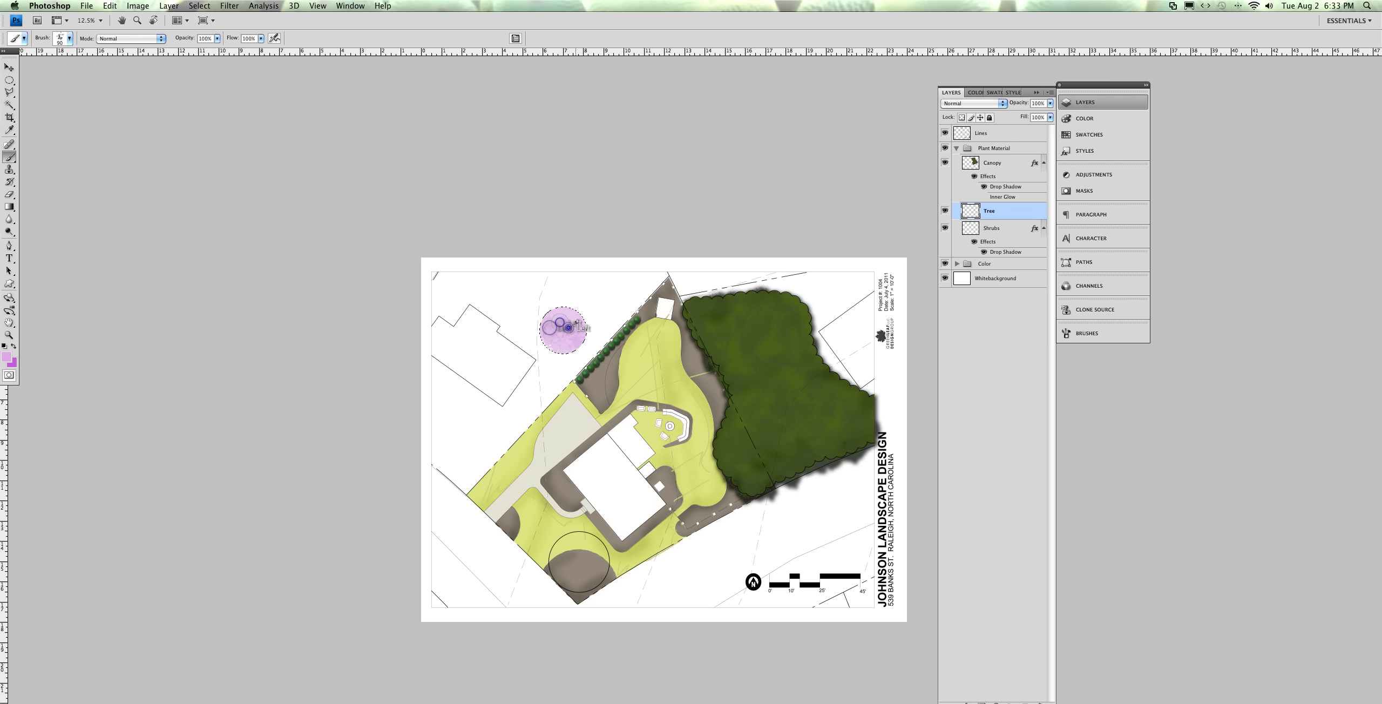
pyautogui.moveTo(568, 327)
pyautogui.mouseDown()
pyautogui.moveTo(564, 306)
pyautogui.moveTo(552, 339)
pyautogui.moveTo(559, 316)
pyautogui.mouseUp()
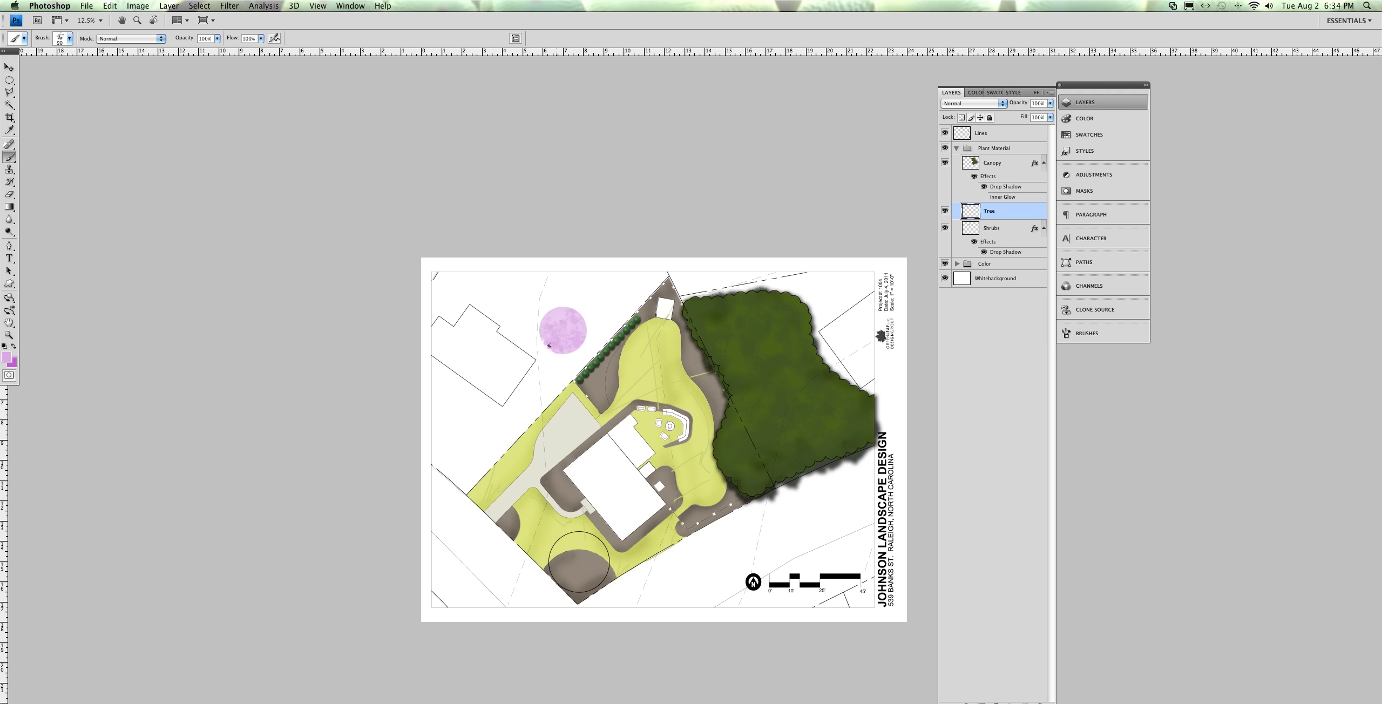
# Dab pale pink paint around the ornamental tree's canopy edges
pyautogui.moveTo(547, 332); pyautogui.dragTo(537, 344)
pyautogui.doubleClick(554, 318)
pyautogui.click(573, 319)
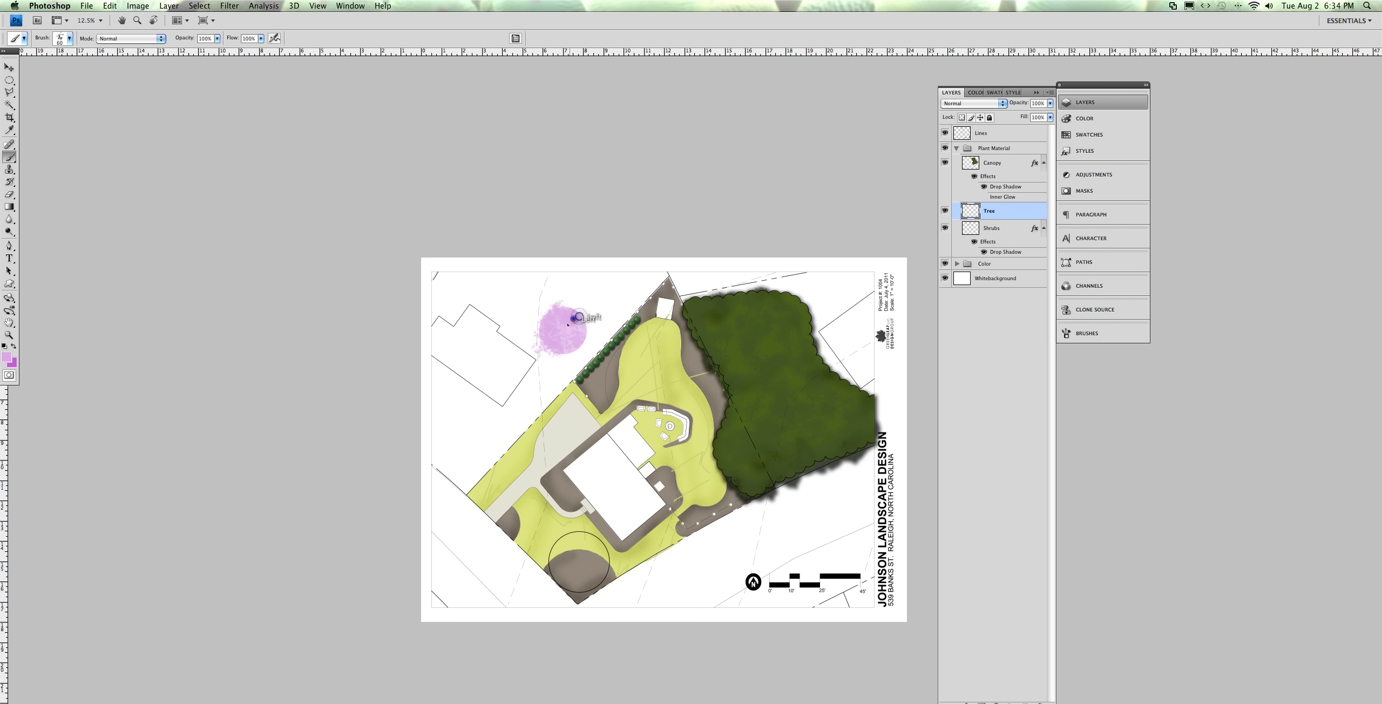
pyautogui.click(569, 344)
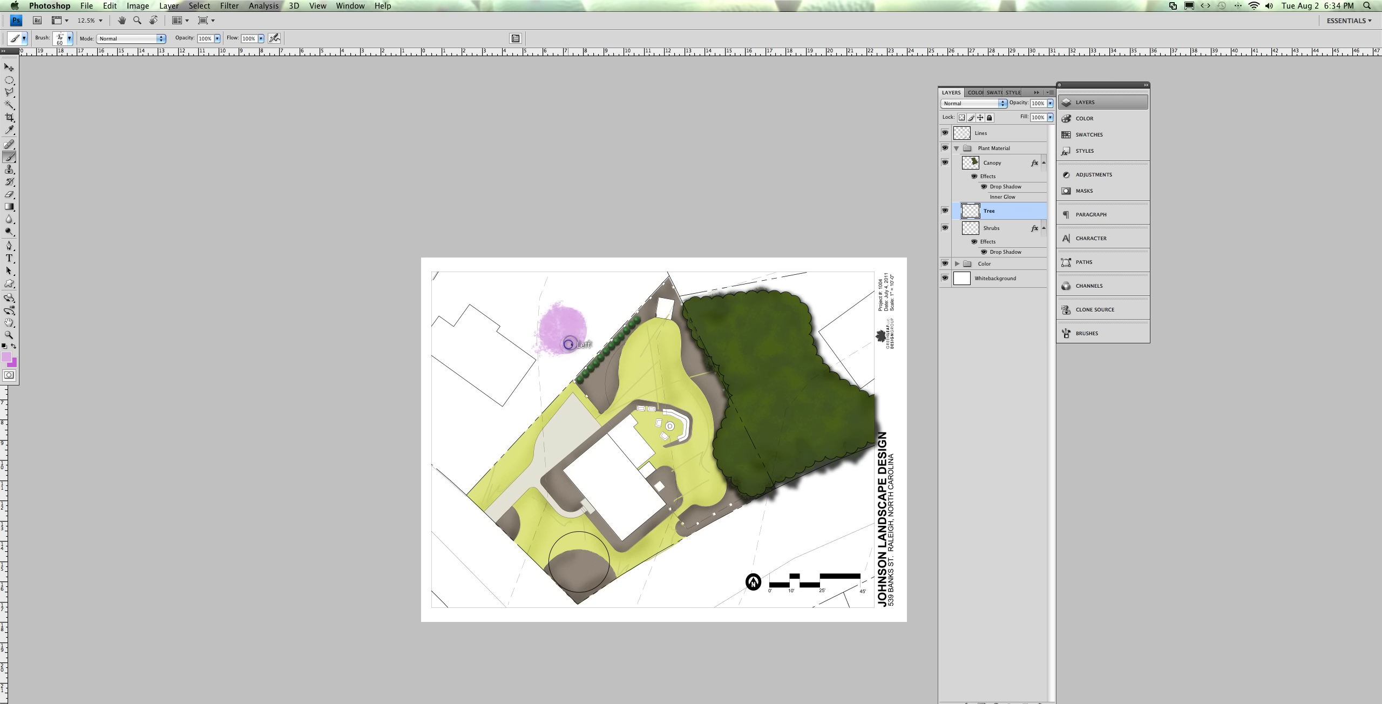
pyautogui.click(552, 338)
pyautogui.doubleClick(579, 334)
pyautogui.click(577, 309)
pyautogui.click(568, 315)
pyautogui.click(539, 330)
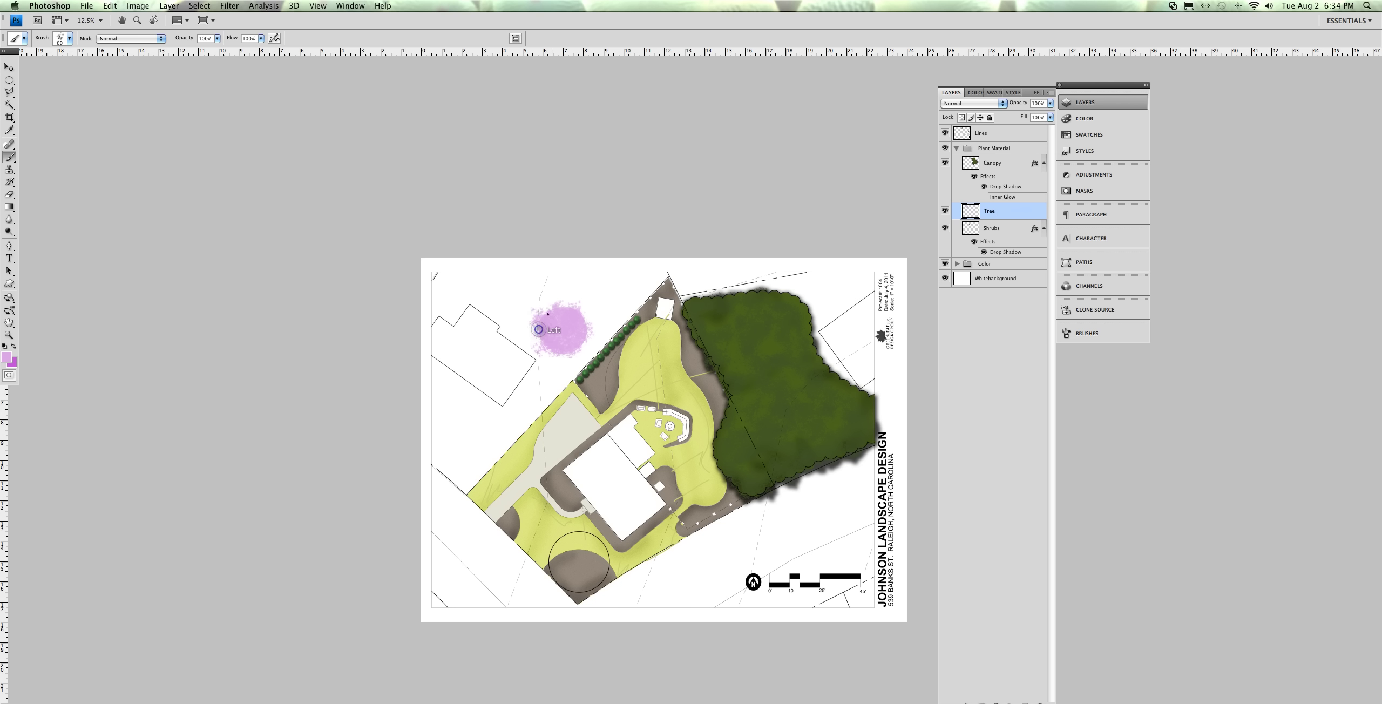
pyautogui.click(569, 349)
pyautogui.click(577, 319)
# Switch to the darker pink with a smaller brush and dab the canopy's lower right and left side
pyautogui.click(12, 347)
pyautogui.press('[')
pyautogui.click(558, 348)
pyautogui.click(576, 344)
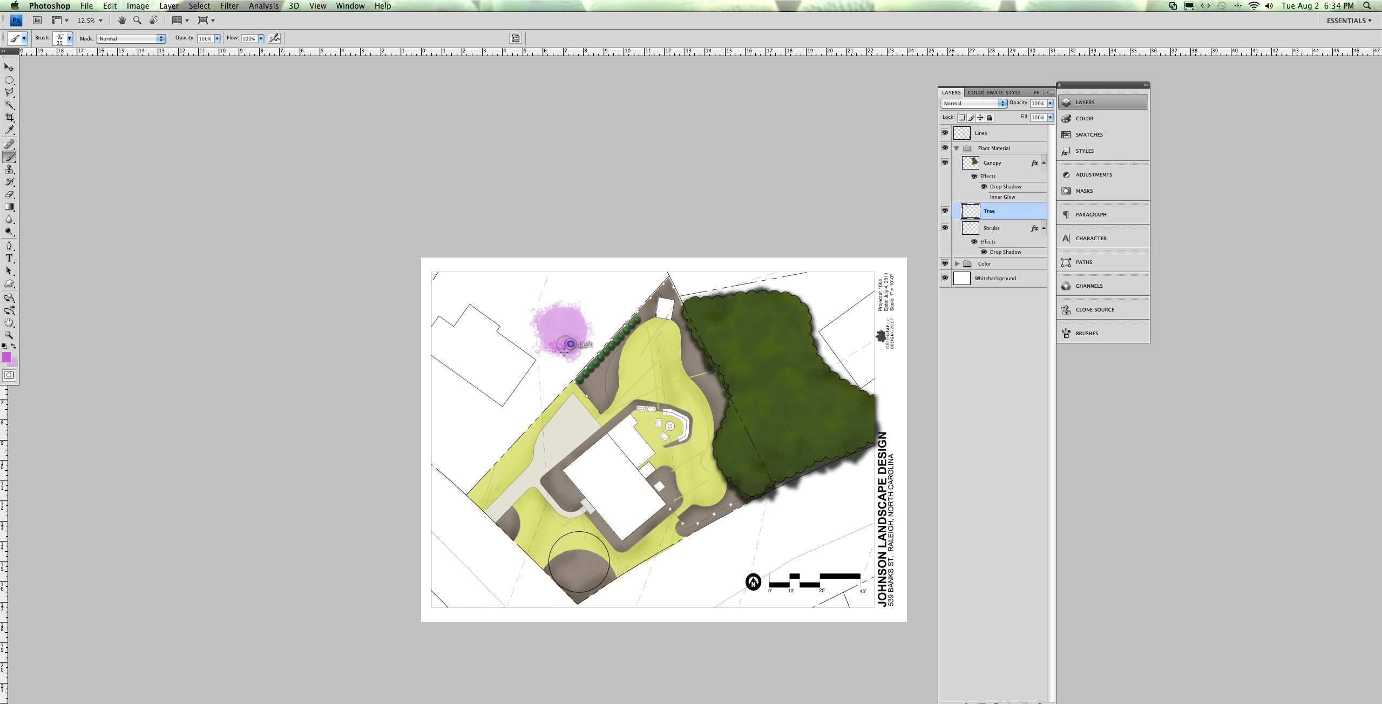
pyautogui.click(562, 353)
pyautogui.doubleClick(544, 332)
pyautogui.click(543, 342)
pyautogui.click(539, 328)
pyautogui.click(556, 332)
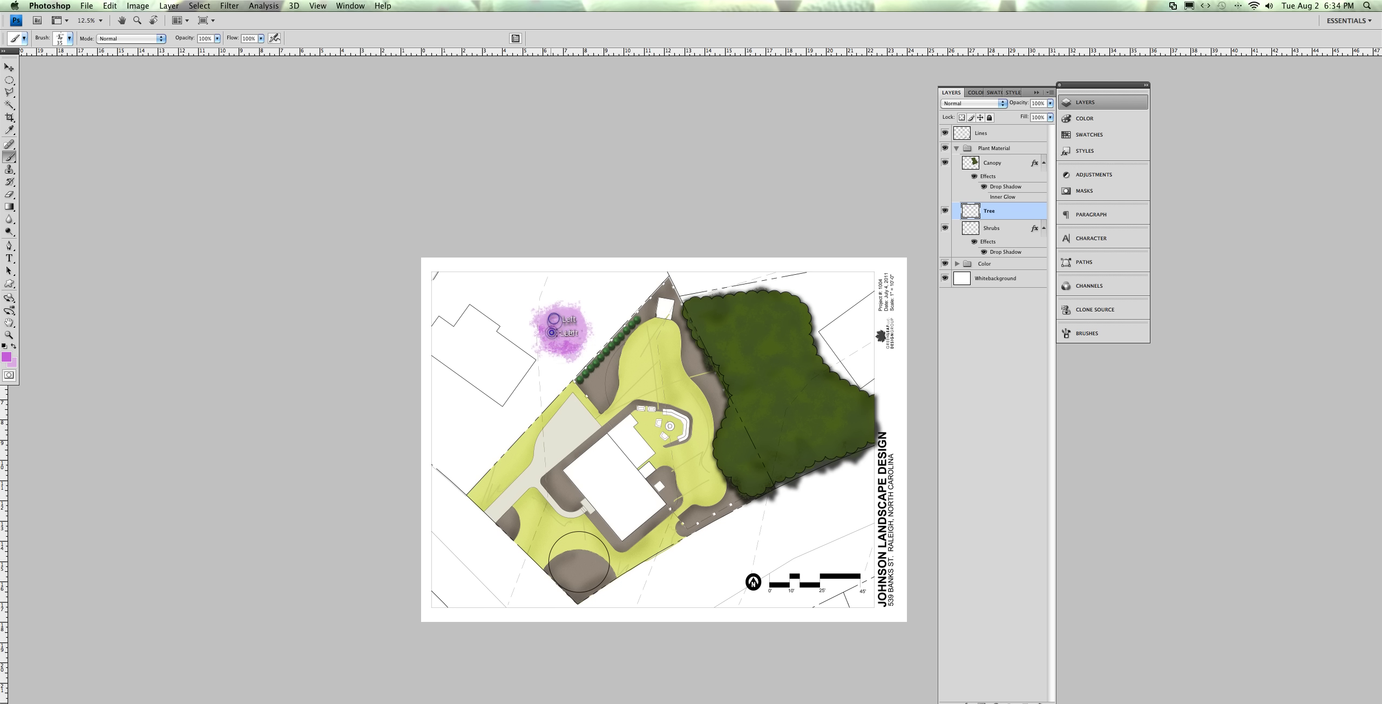
pyautogui.click(539, 330)
# Add more darker pink dabs across the canopy's top, right side and lower left
pyautogui.click(543, 324)
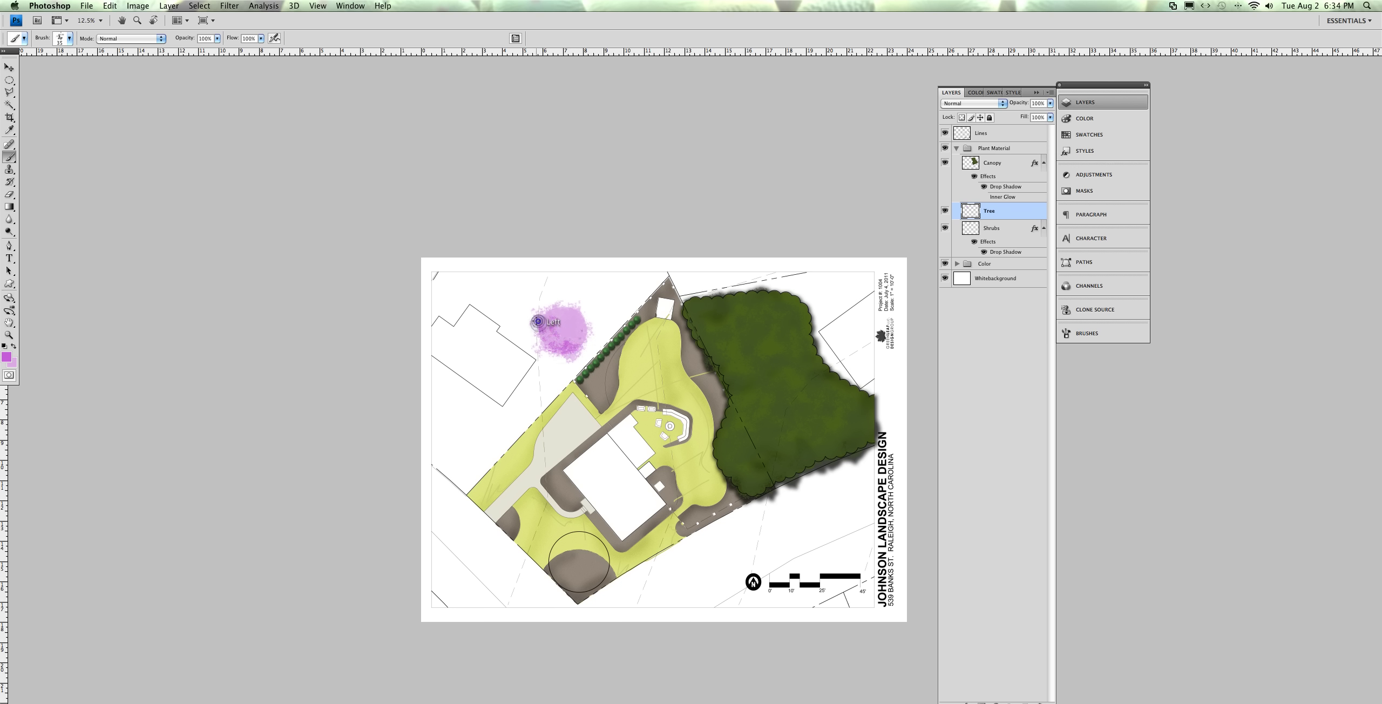
pyautogui.doubleClick(546, 320)
pyautogui.click(565, 328)
pyautogui.click(572, 335)
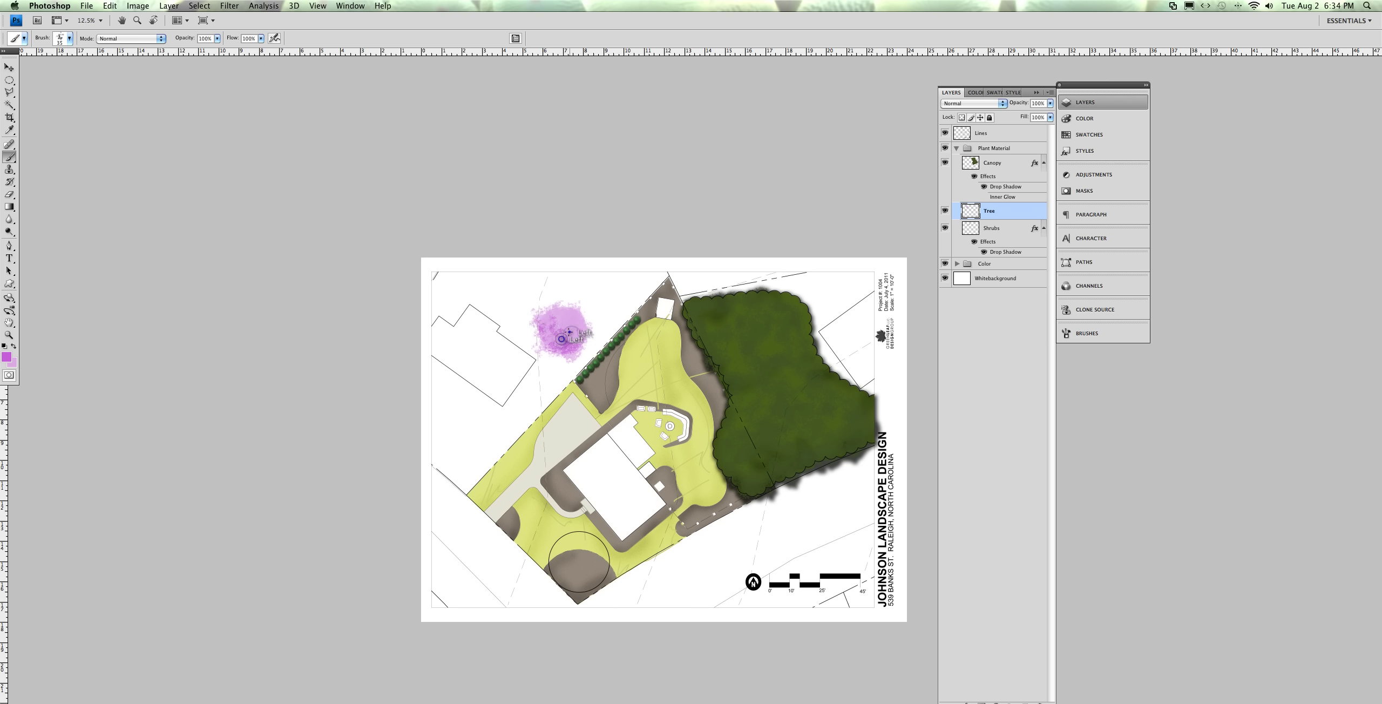
pyautogui.click(575, 321)
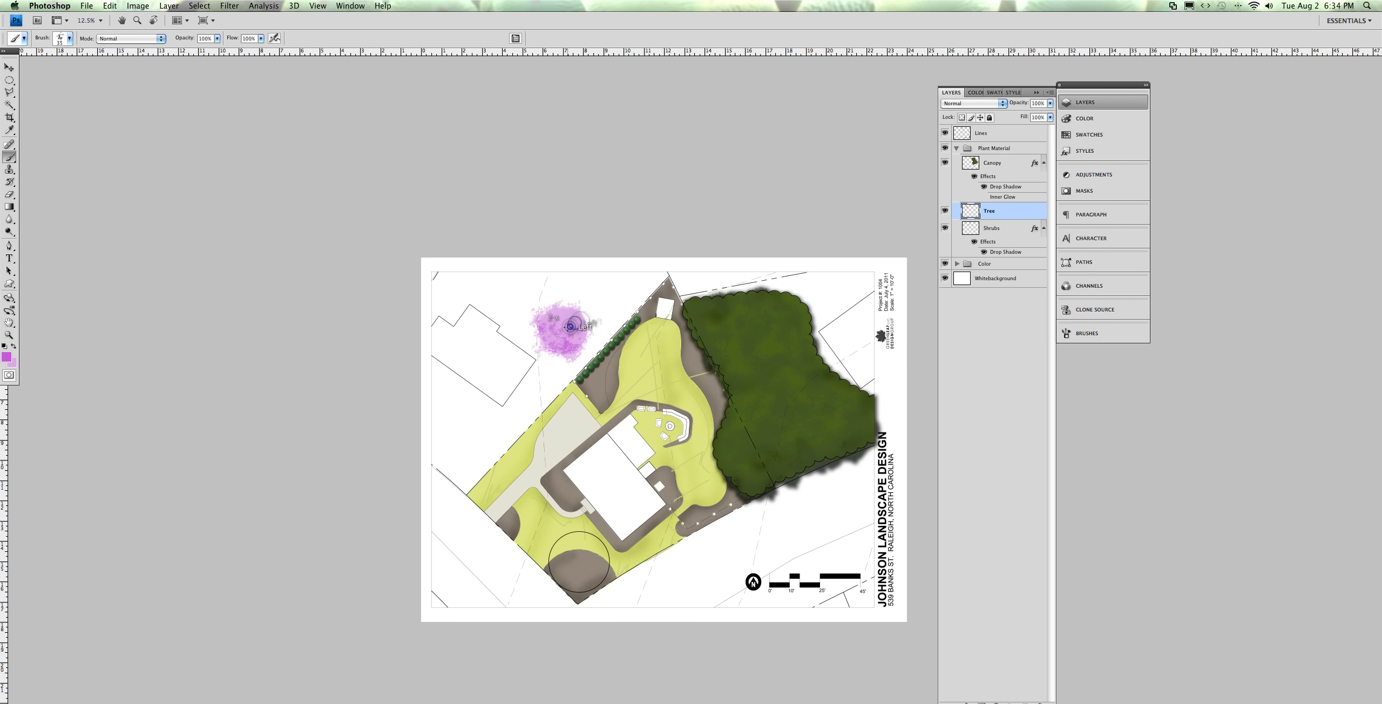
pyautogui.doubleClick(577, 313)
pyautogui.click(570, 317)
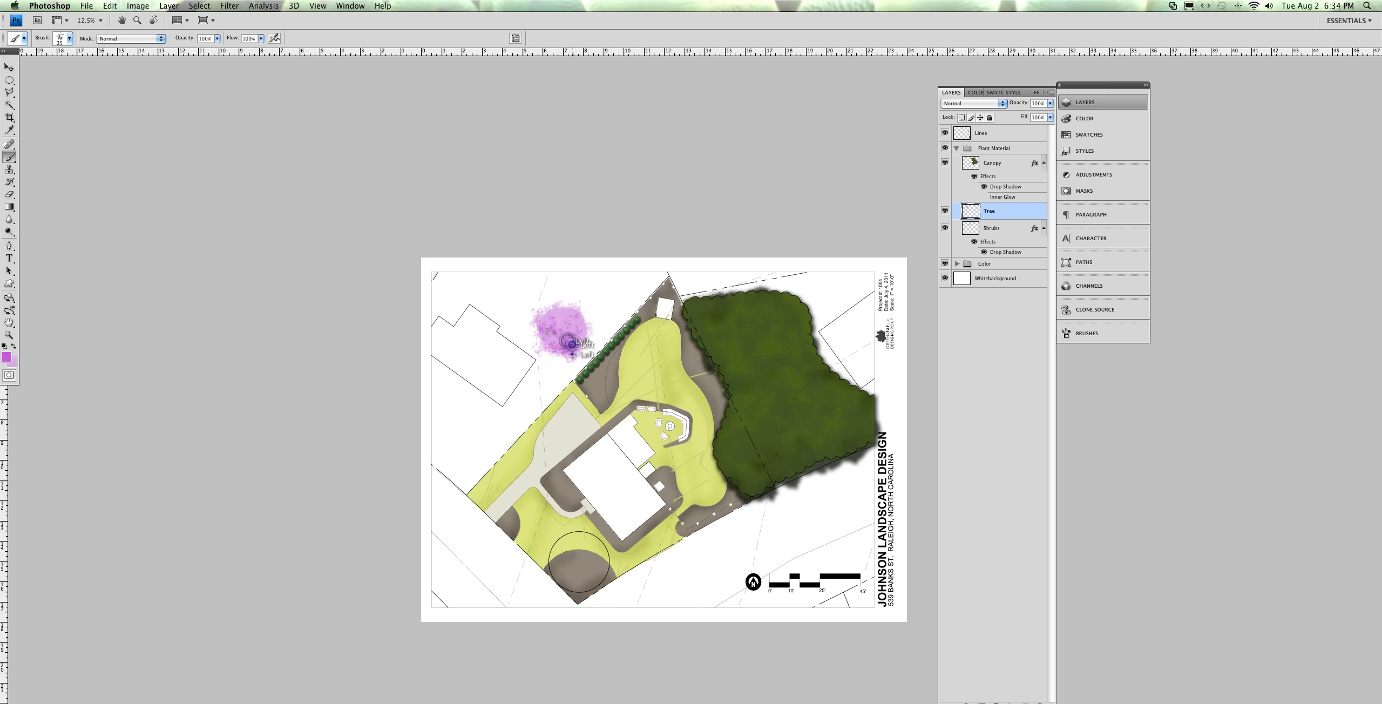
pyautogui.click(539, 348)
pyautogui.click(544, 341)
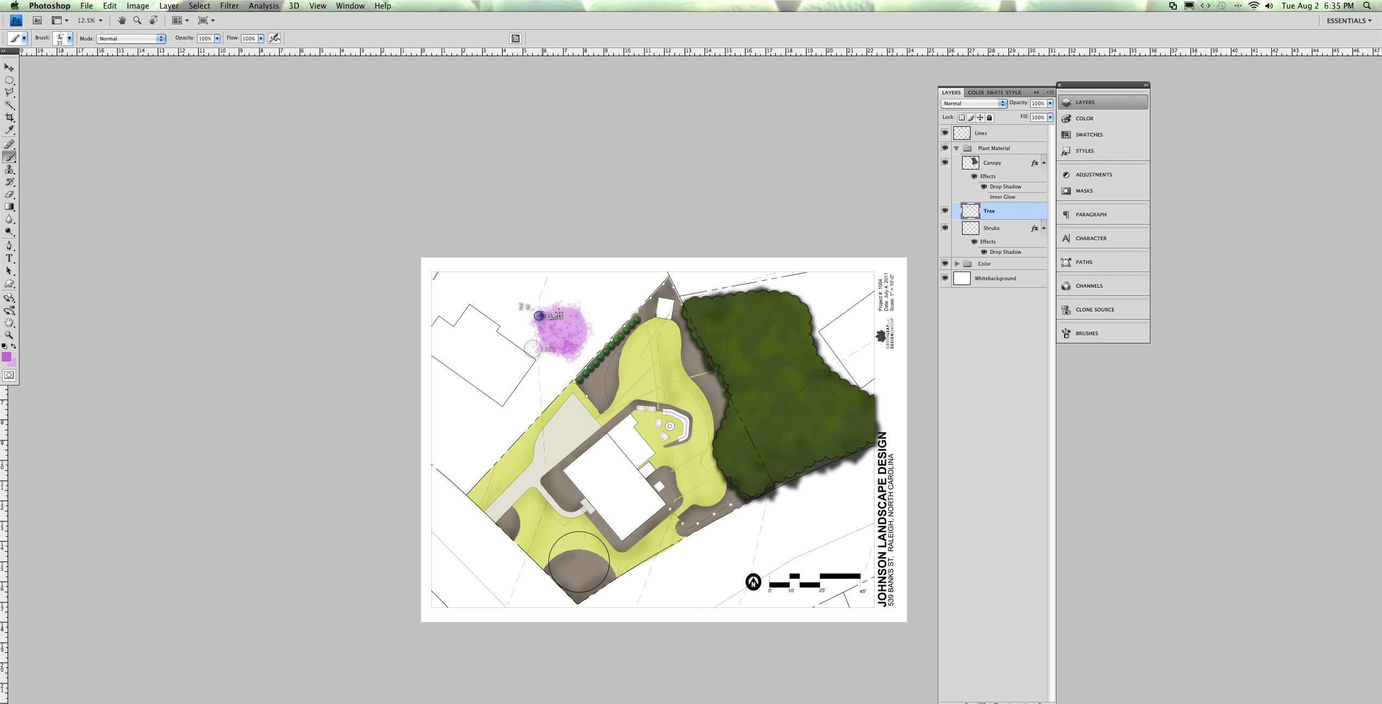
pyautogui.click(563, 308)
pyautogui.click(576, 315)
# Darken the canopy's lower-left, bottom and right edges with a large Burn brush
pyautogui.click(9, 231)
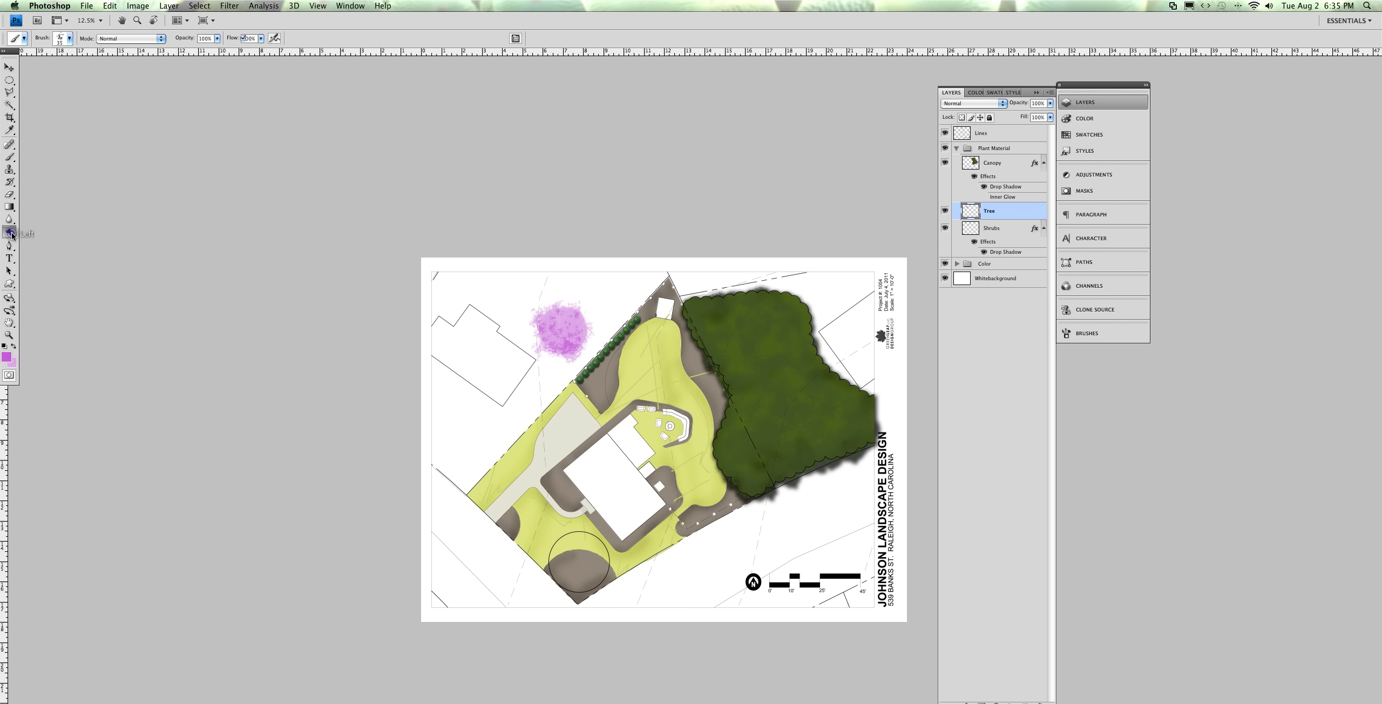
pyautogui.click(39, 239)
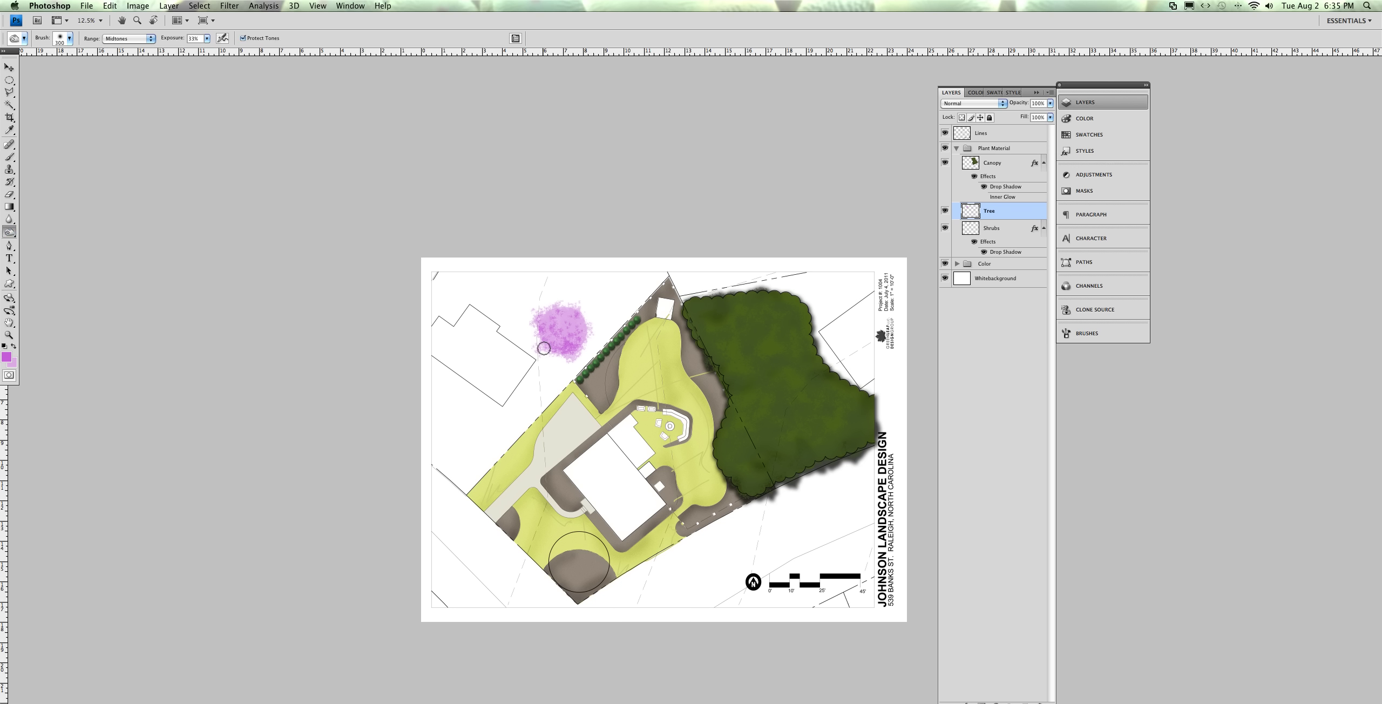
pyautogui.press(']')
pyautogui.press(']')
pyautogui.press(']')
pyautogui.press(']')
pyautogui.press(']')
pyautogui.press(']')
pyautogui.press(']')
pyautogui.press(']')
pyautogui.click(560, 361)
pyautogui.click(535, 348)
pyautogui.click(579, 335)
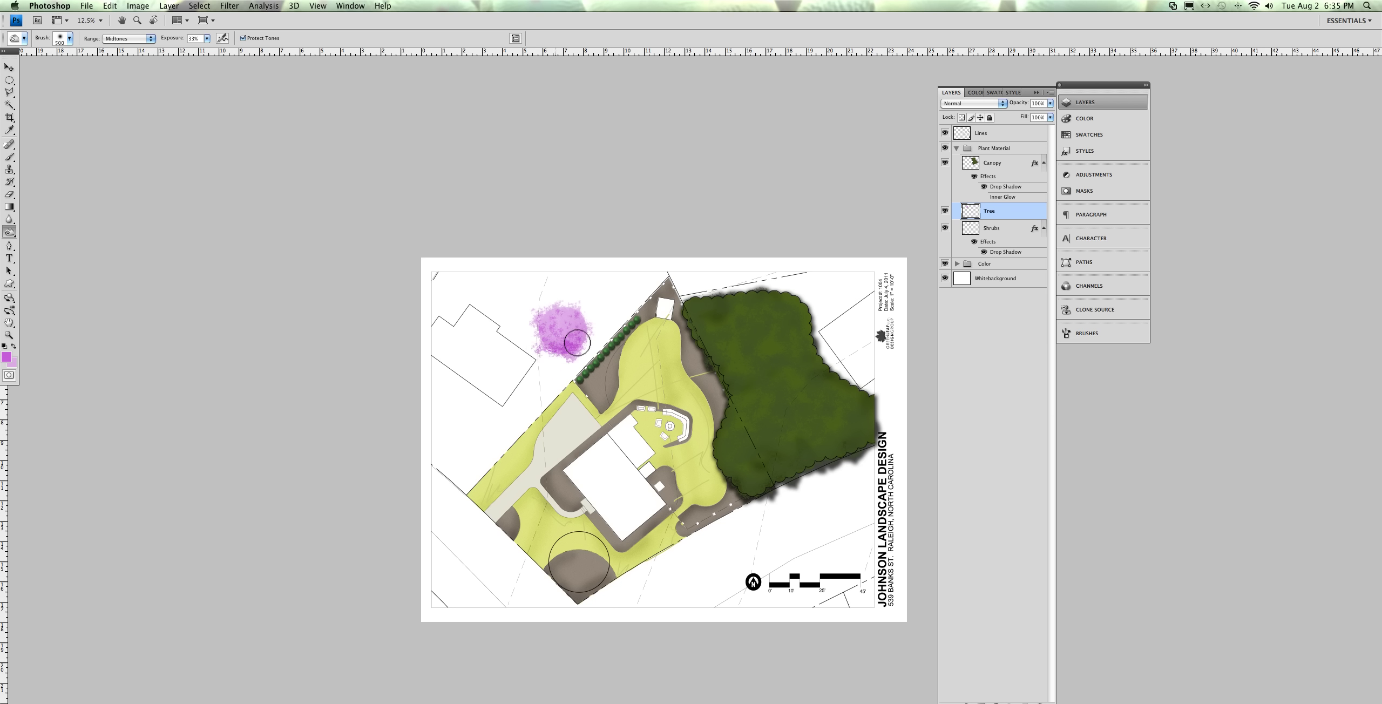
pyautogui.click(535, 349)
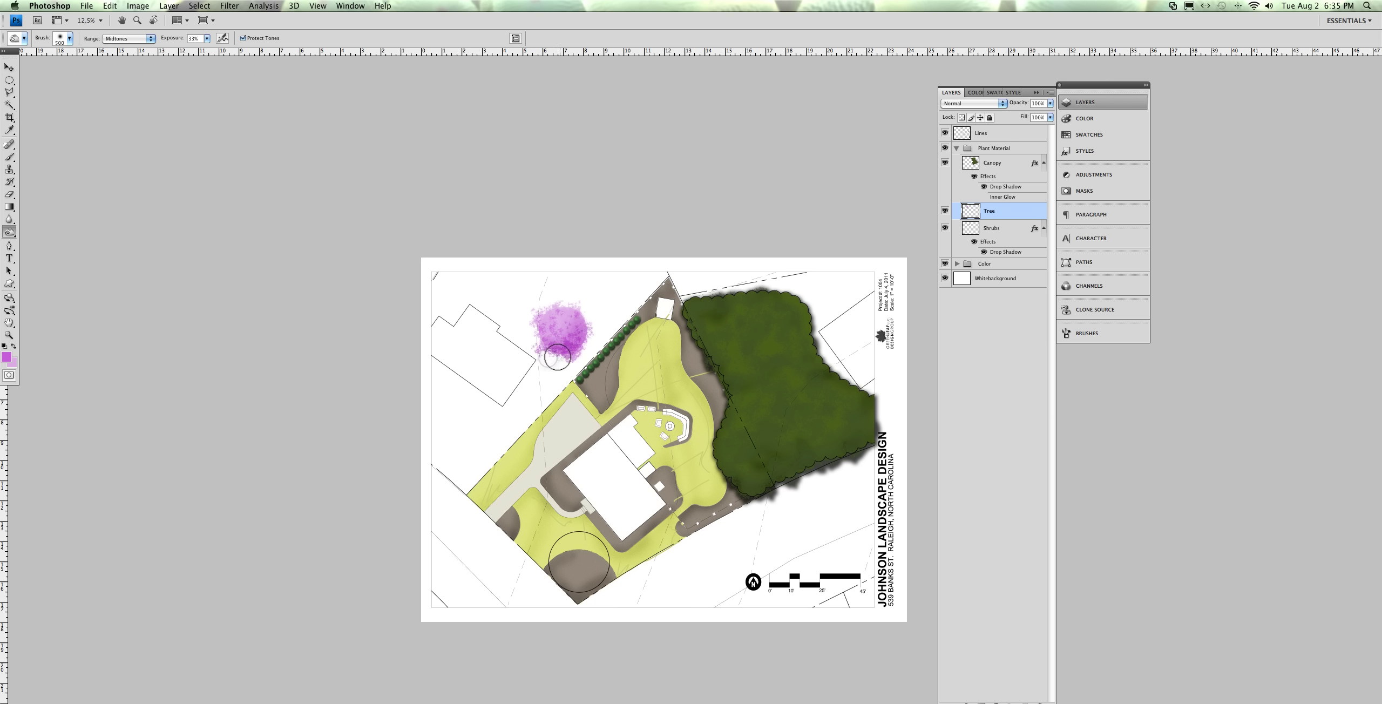
pyautogui.click(541, 346)
pyautogui.click(548, 363)
pyautogui.click(586, 330)
pyautogui.click(547, 347)
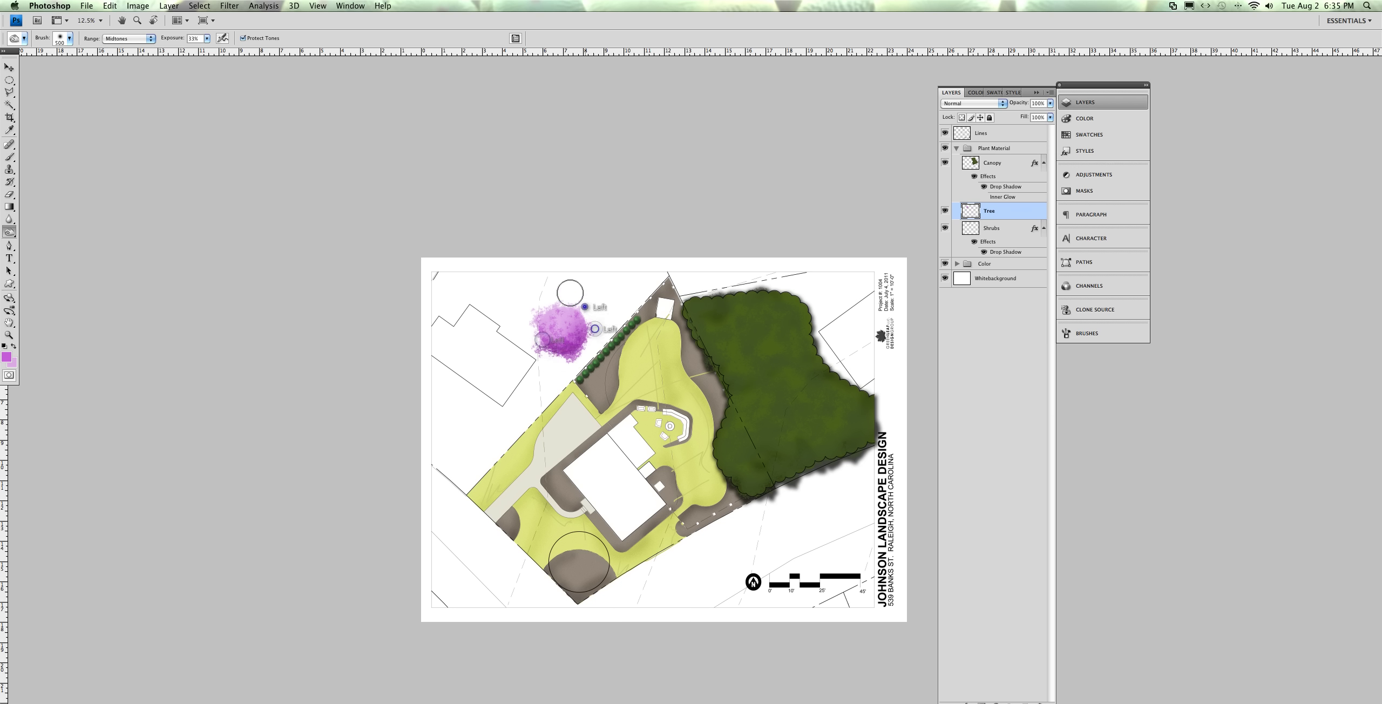
# Lighten highlights across the top of the purple tree with the Dodge tool
pyautogui.click(14, 235)
pyautogui.click(49, 229)
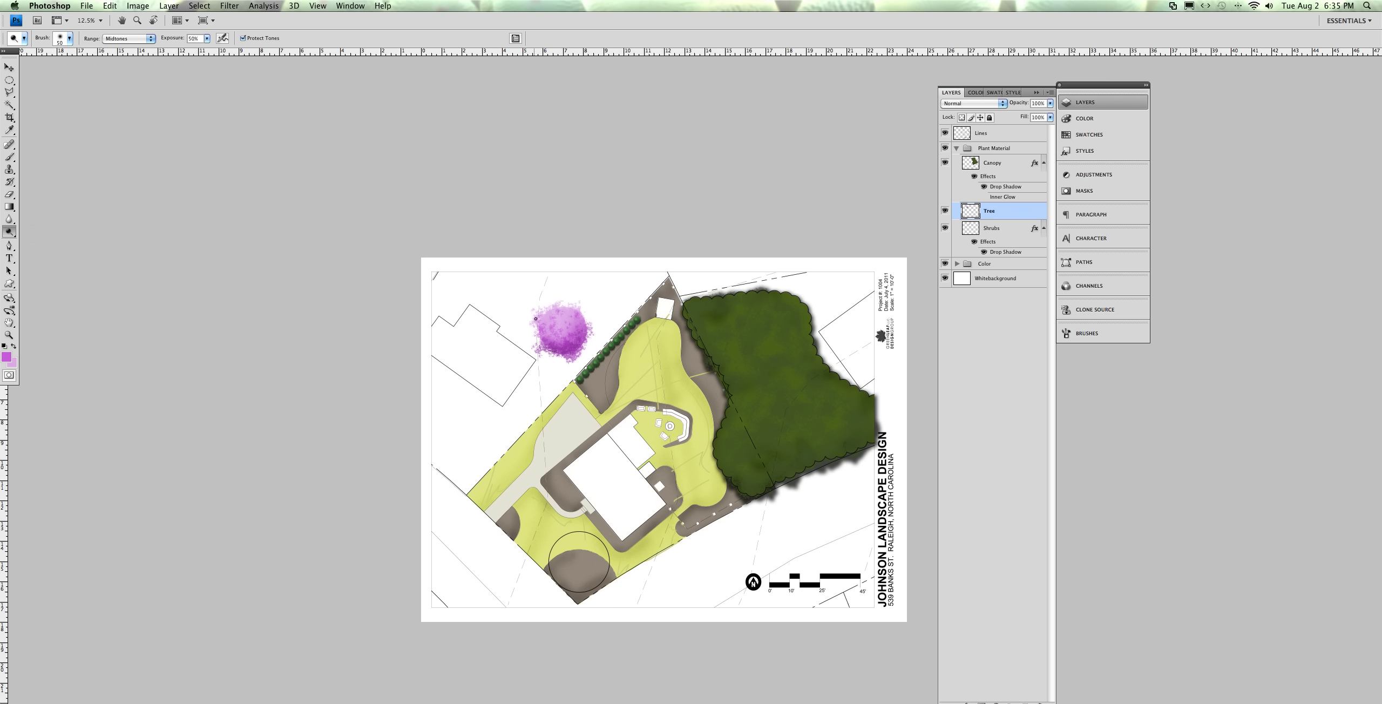
pyautogui.press(']')
pyautogui.click(549, 331)
pyautogui.click(554, 322)
pyautogui.doubleClick(547, 314)
# Move the purple tree onto the lawn by the seating area and set the Tree layer to Multiply
pyautogui.press('v')
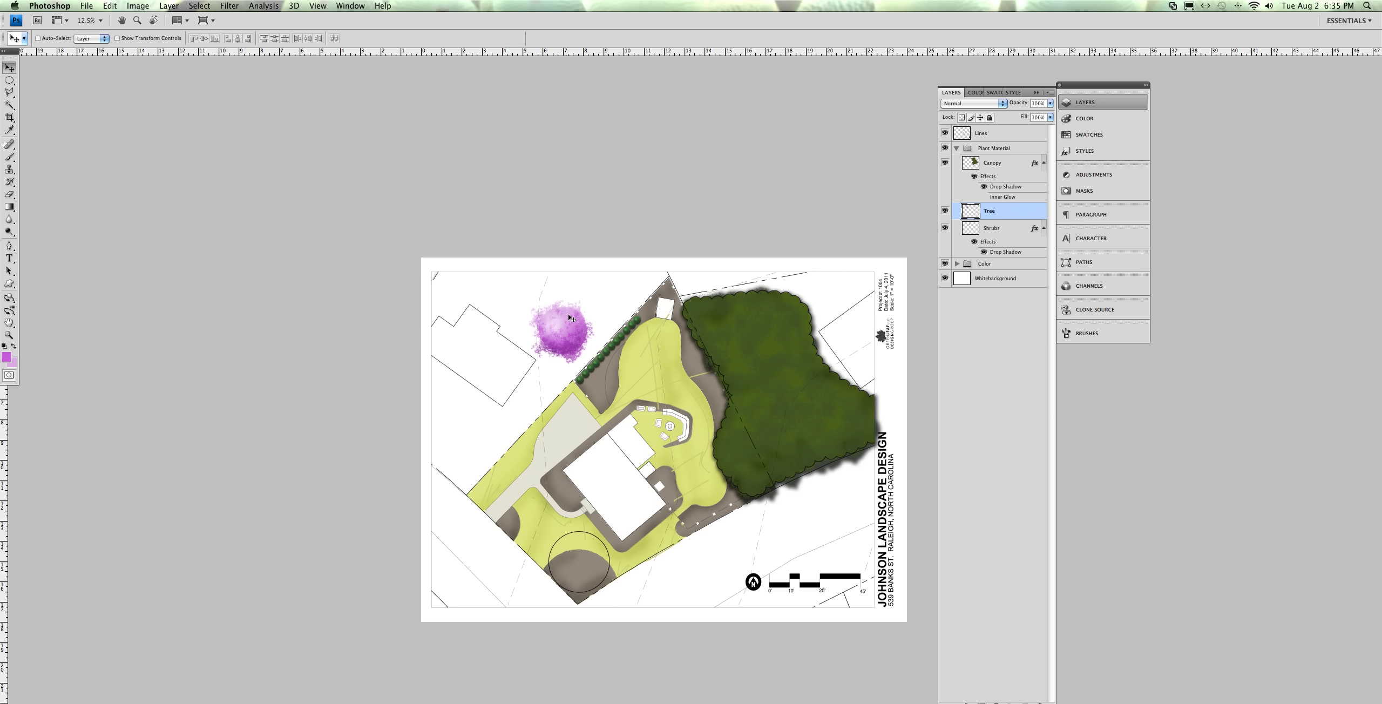
pyautogui.moveTo(562, 327); pyautogui.dragTo(586, 348)
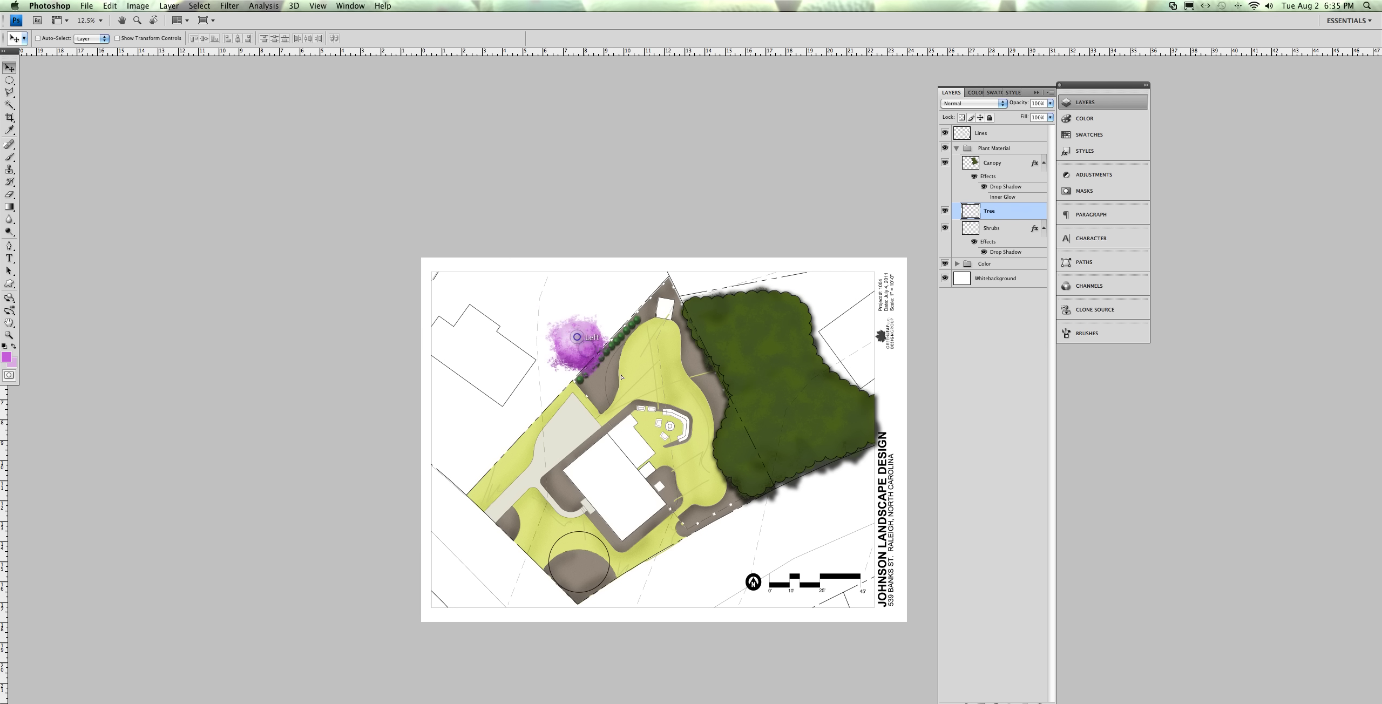
pyautogui.click(633, 385)
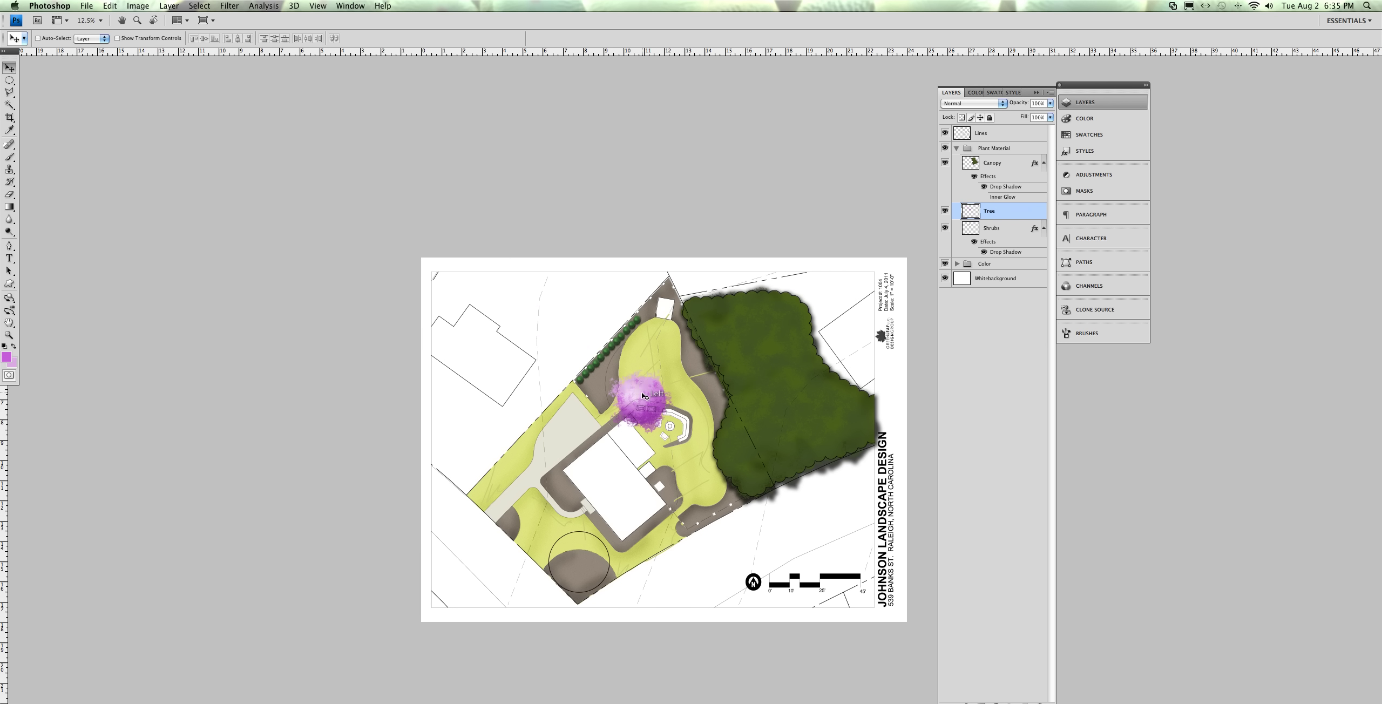
pyautogui.moveTo(638, 375); pyautogui.dragTo(592, 394)
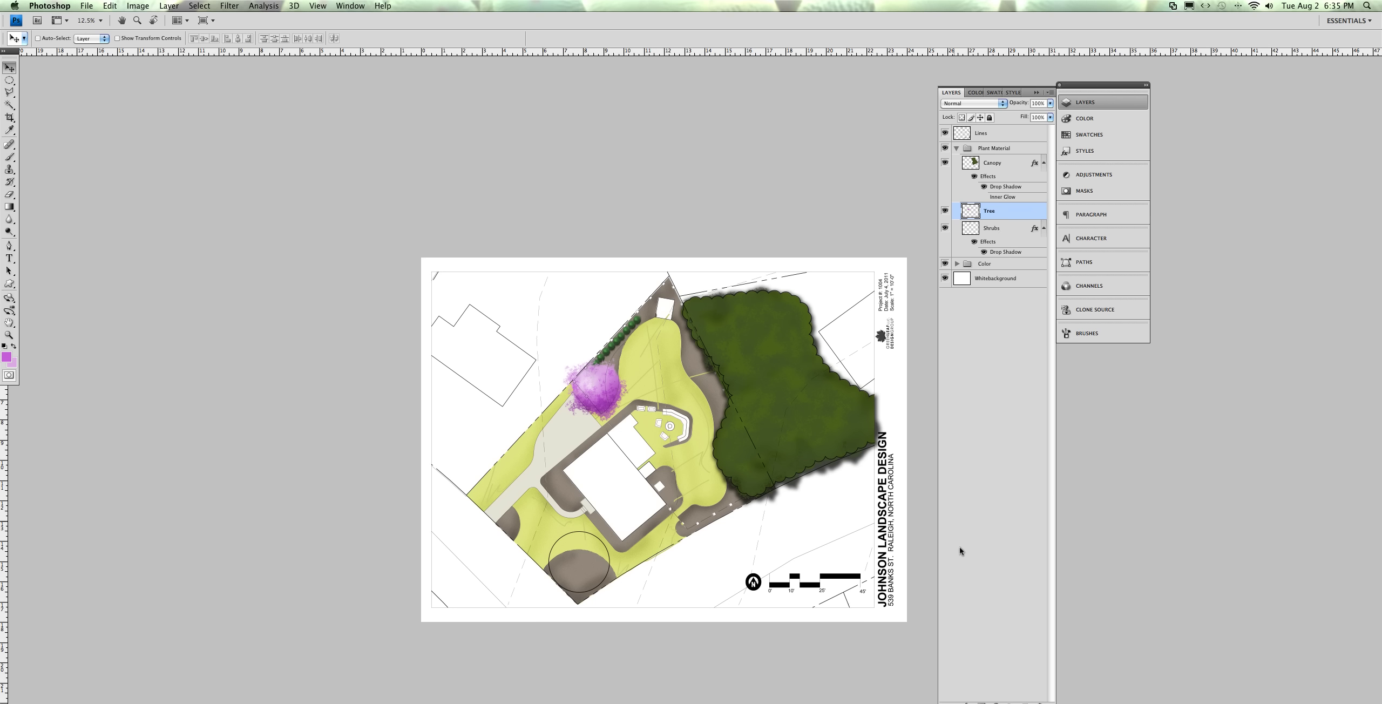
pyautogui.click(1008, 105)
pyautogui.click(970, 129)
# Set the Tree layer back to Normal blending with slightly lower opacity
pyautogui.click(1001, 104)
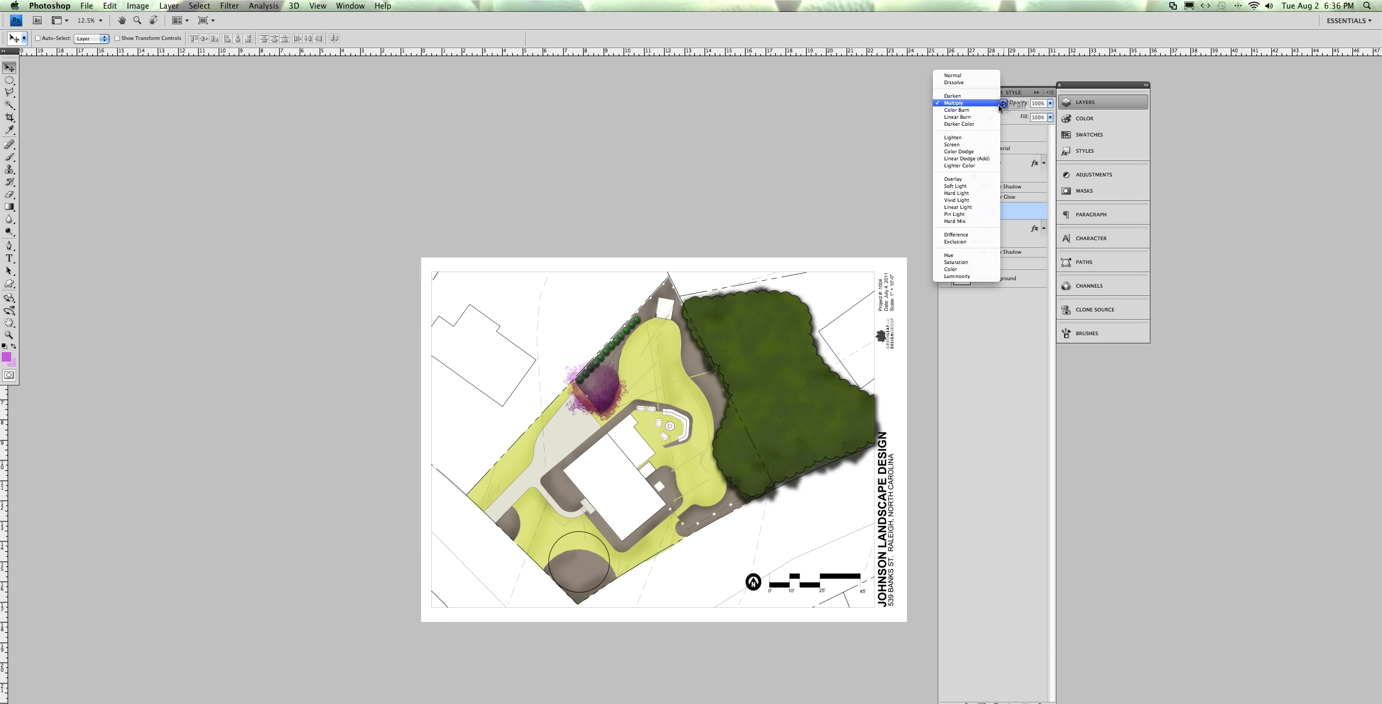
pyautogui.click(968, 75)
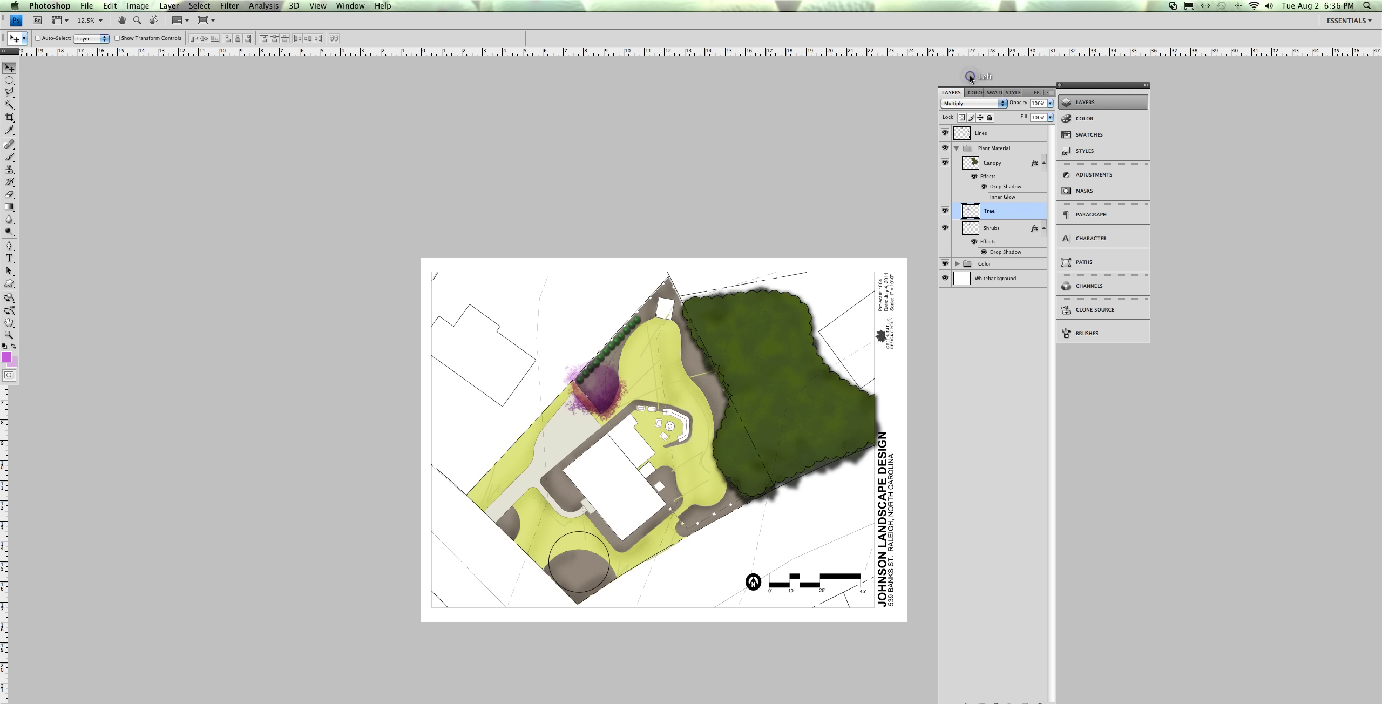
pyautogui.click(1050, 103)
pyautogui.moveTo(1047, 113); pyautogui.dragTo(1039, 100)
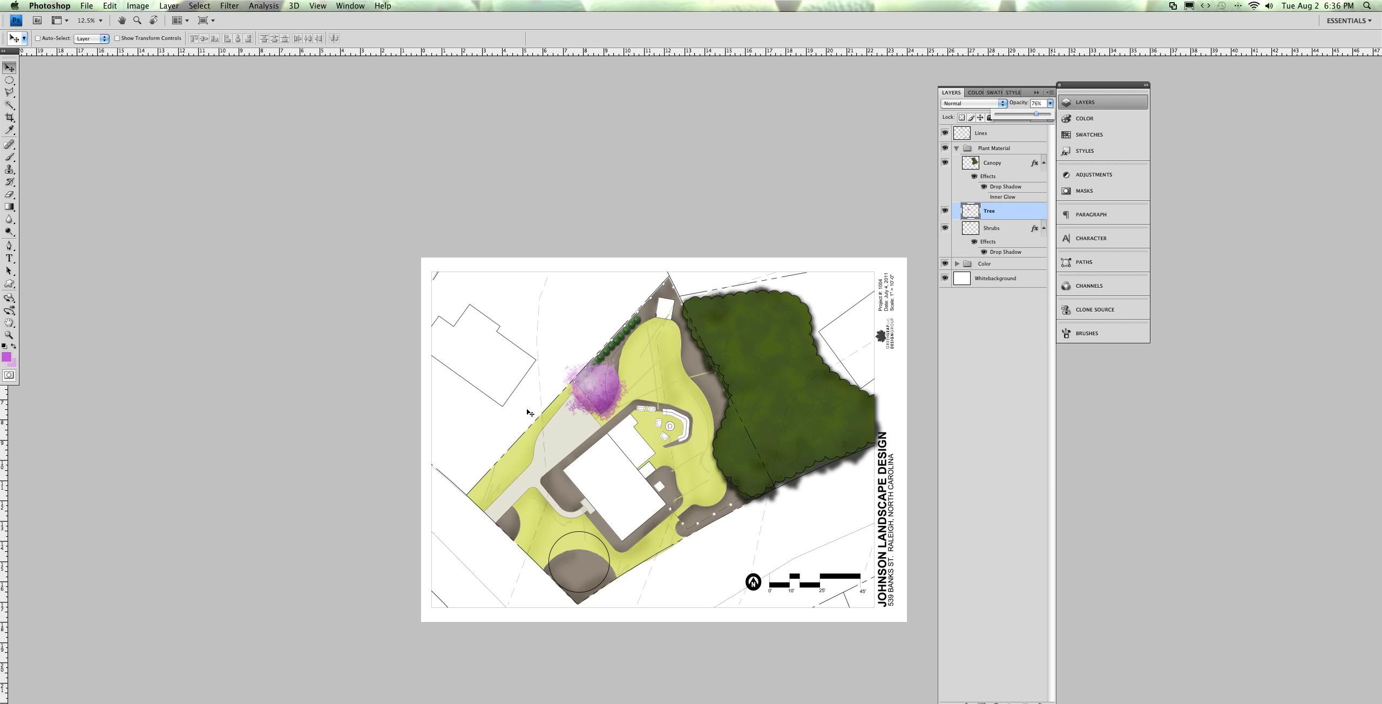
# Zoom and pan to bring the whole plan sheet into view
pyautogui.scroll(3, 529, 413)
pyautogui.scroll(1, 620, 353)
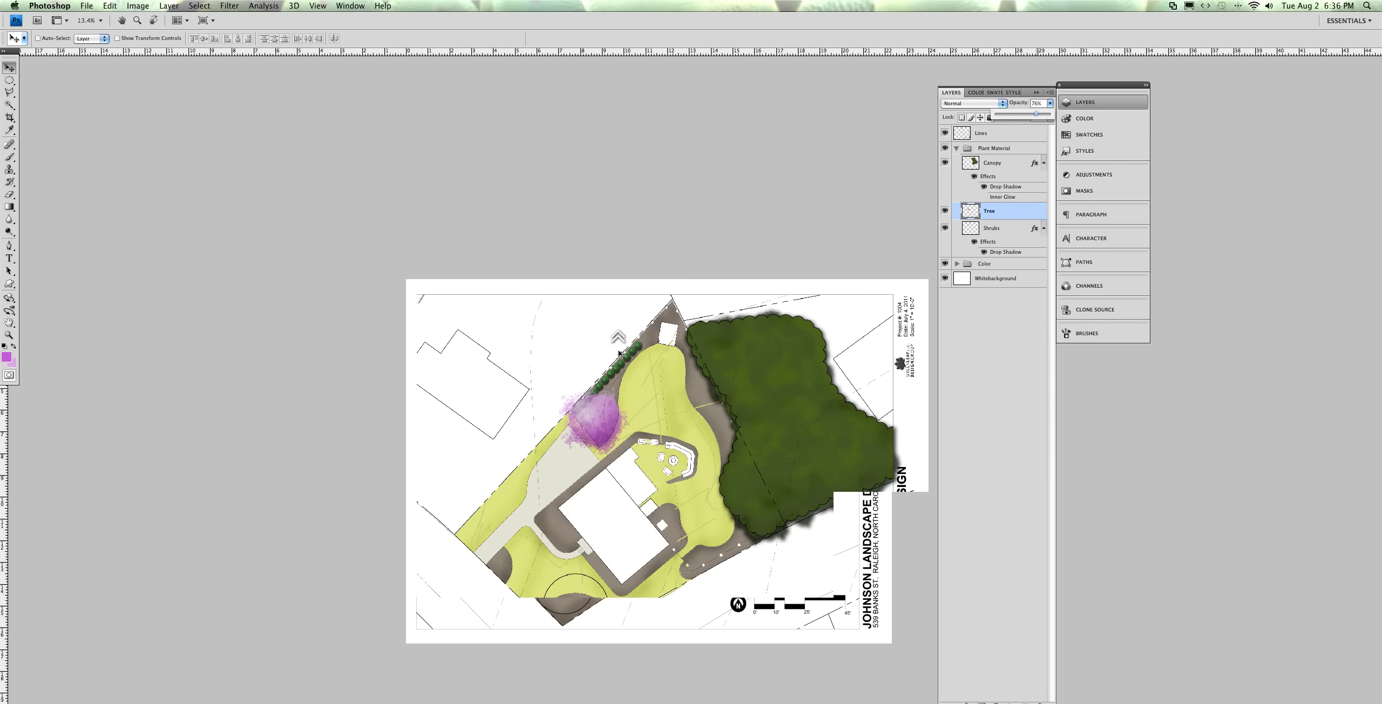
pyautogui.scroll(2, 619, 353)
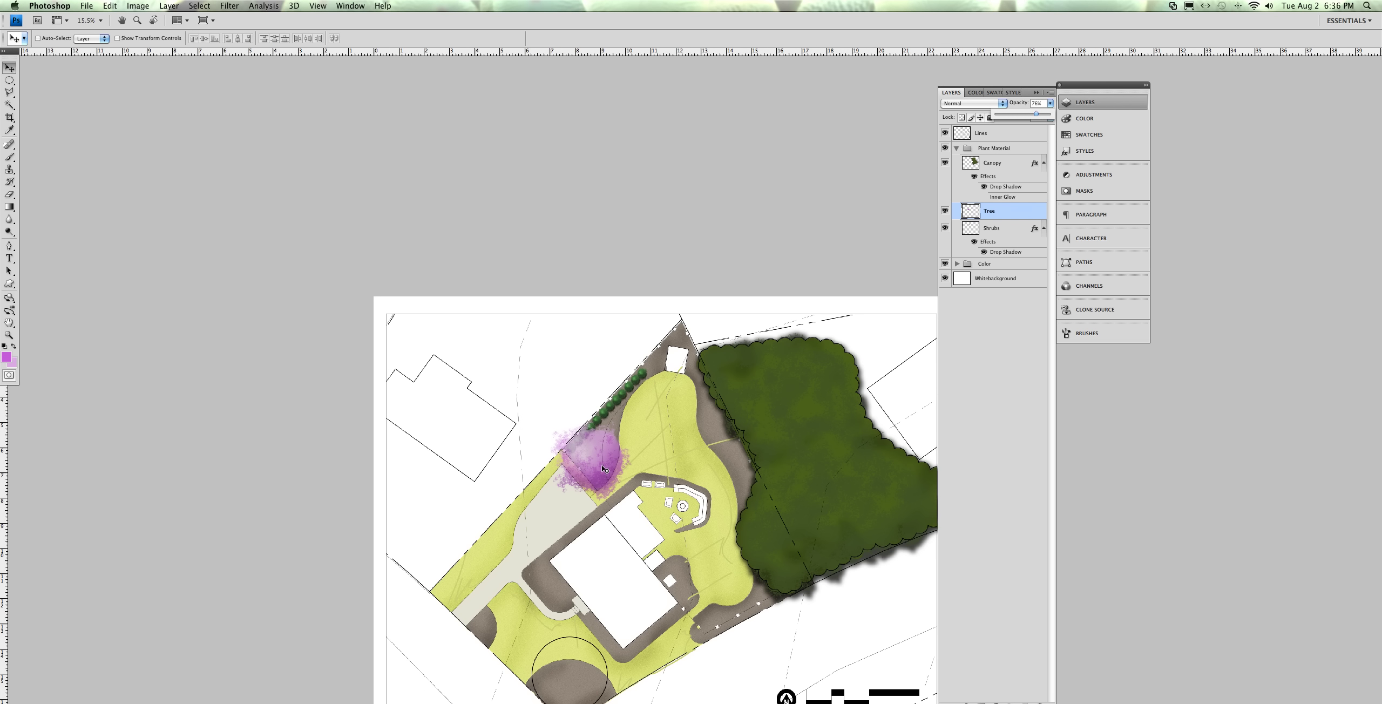
pyautogui.moveTo(605, 469); pyautogui.dragTo(501, 287)
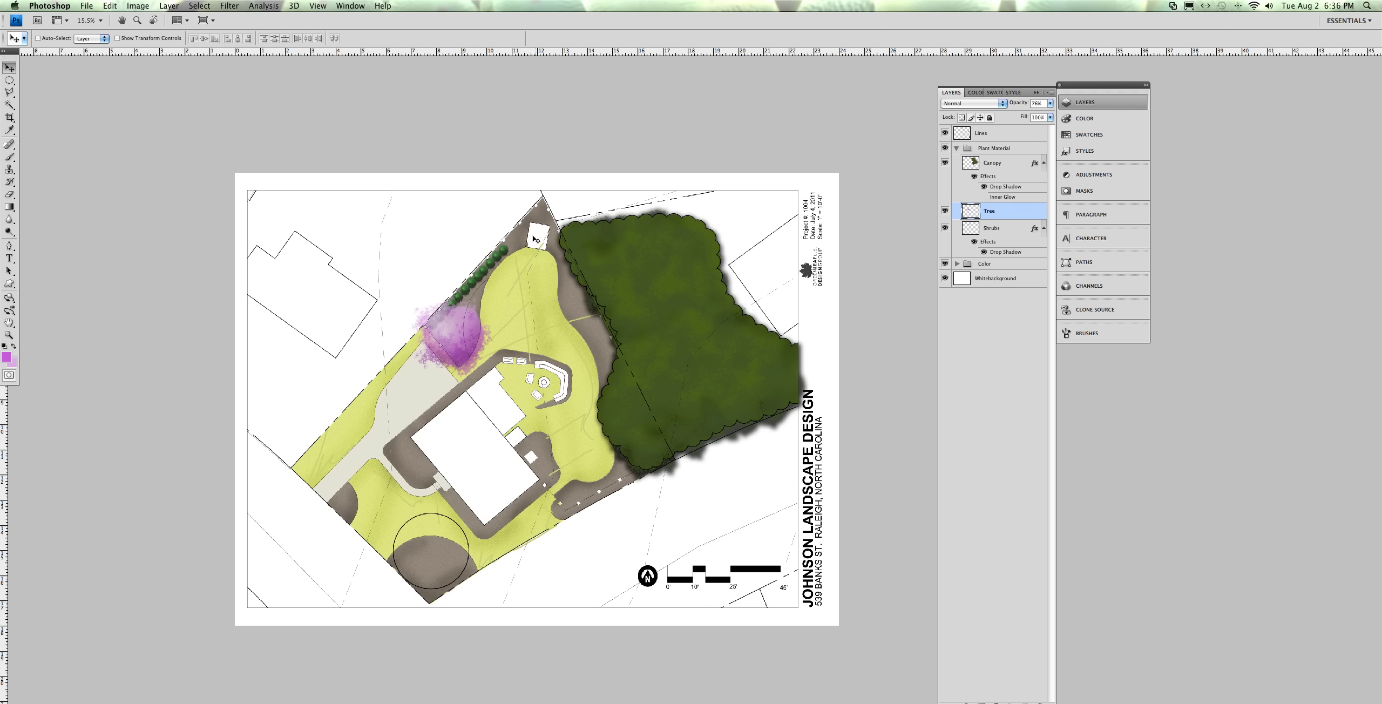
pyautogui.moveTo(481, 347); pyautogui.dragTo(497, 318)
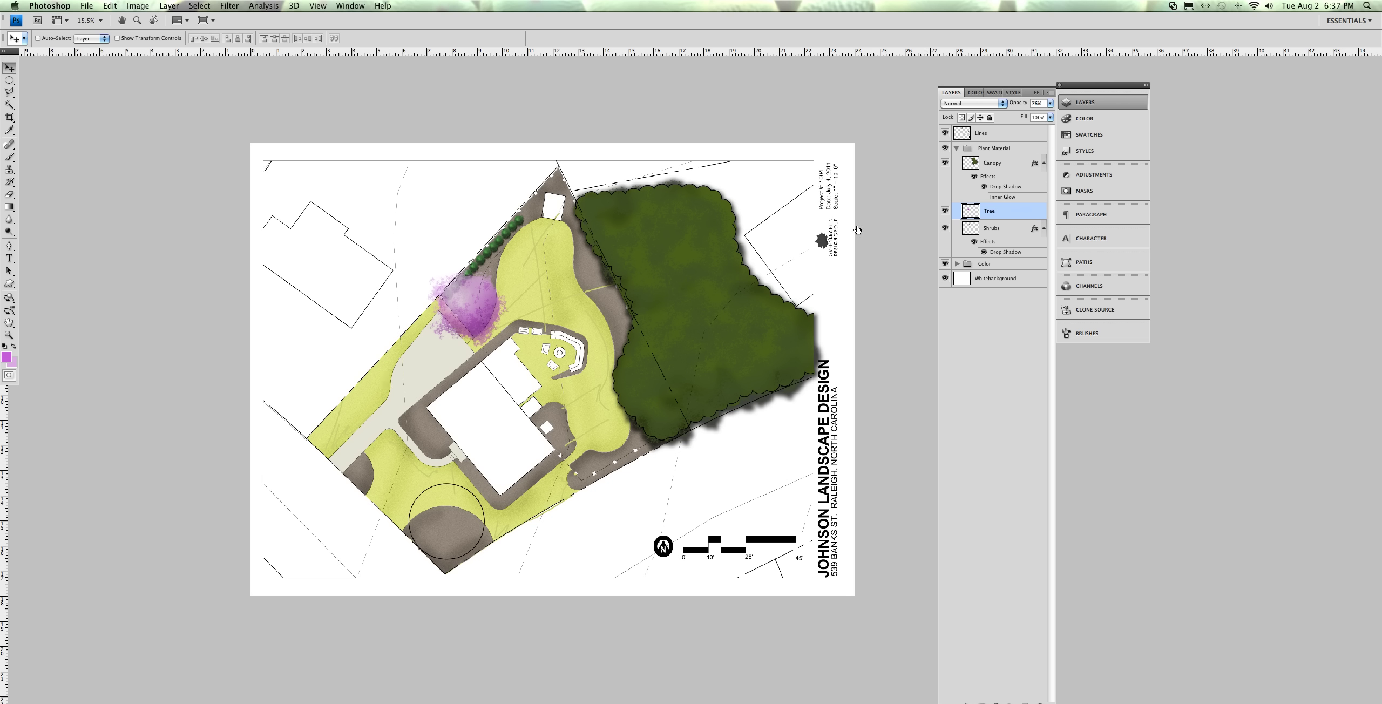
# Copy the round purple tree to a new layer, placed in the bottom round bed at about 110%
pyautogui.click(10, 80)
pyautogui.moveTo(357, 227); pyautogui.dragTo(551, 397)
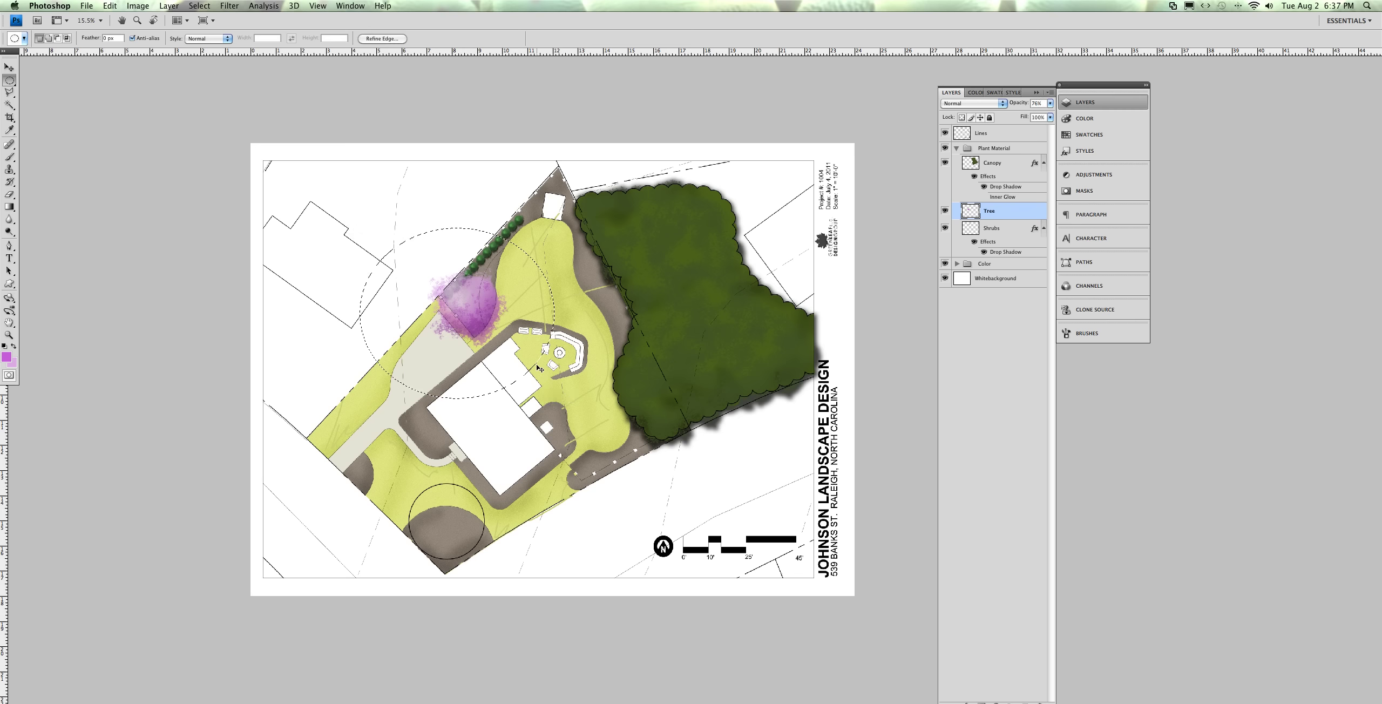
pyautogui.hotkey('ctrl', 'j')
pyautogui.press('v')
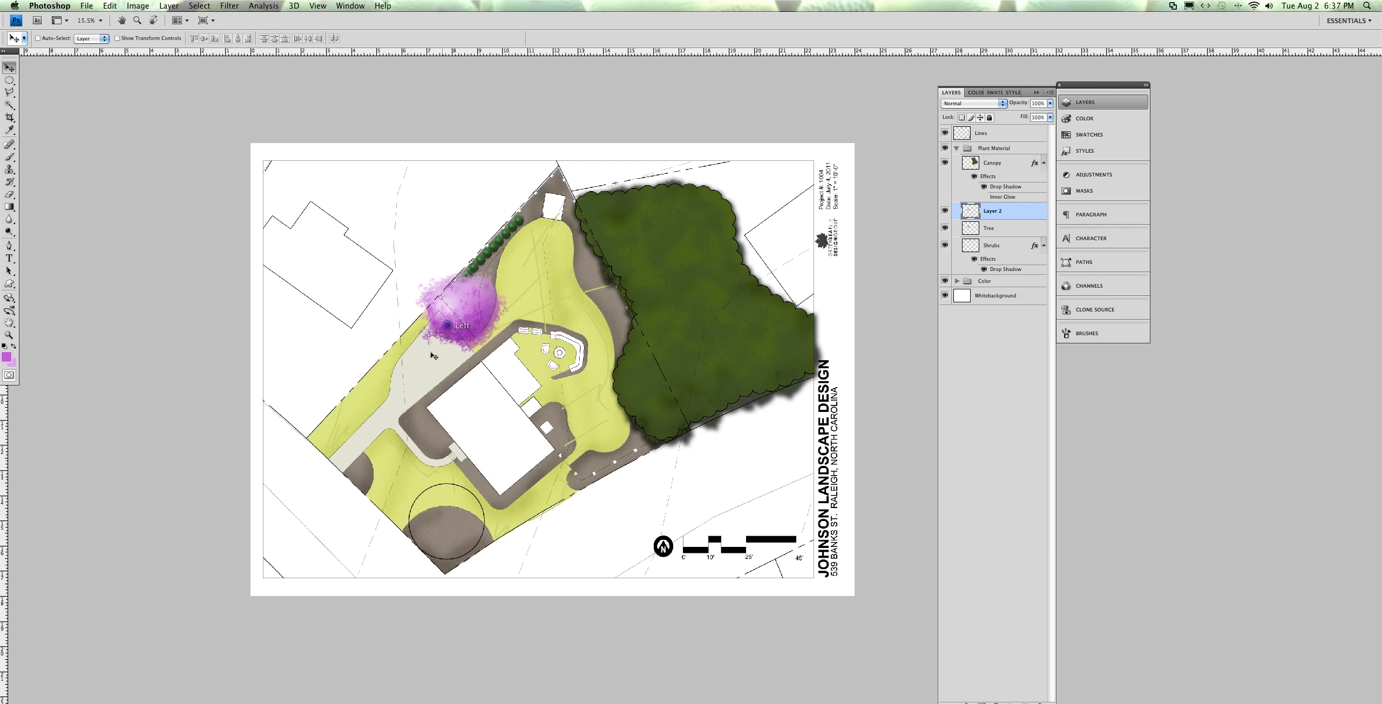
pyautogui.moveTo(466, 314); pyautogui.dragTo(454, 526)
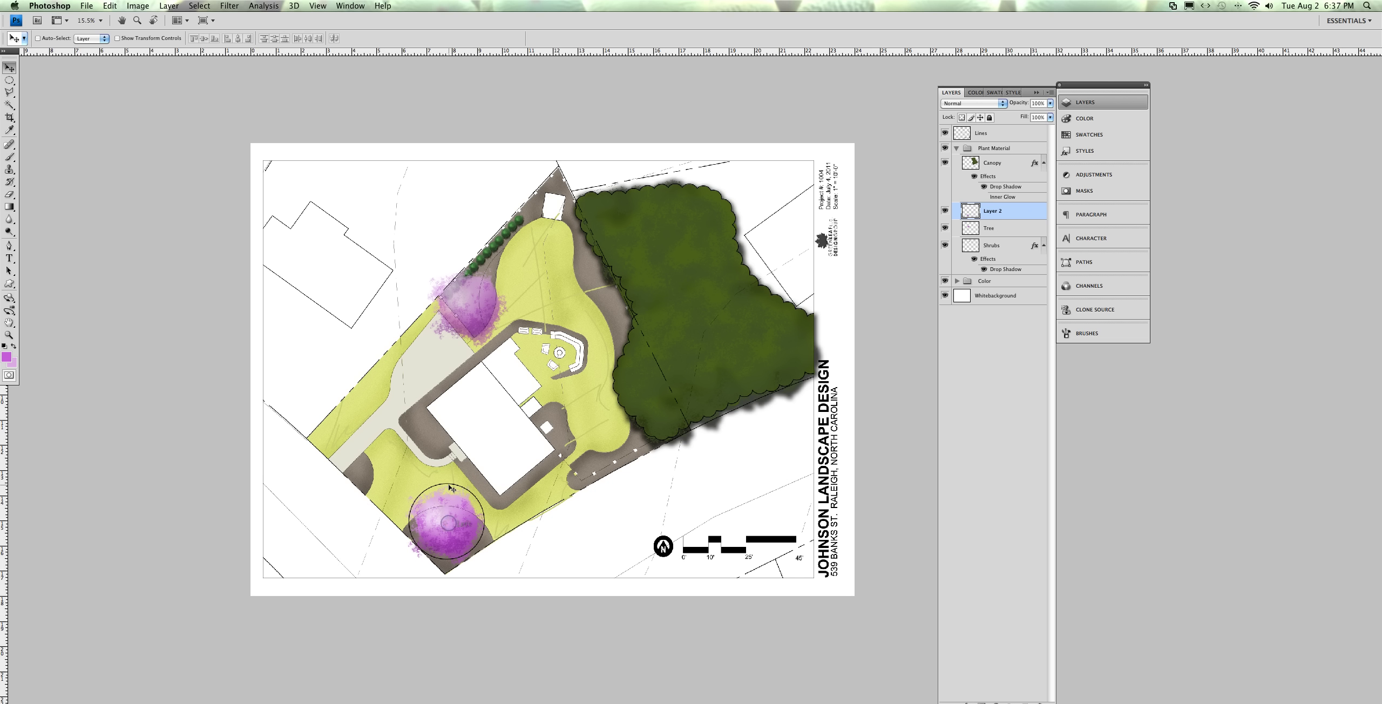
pyautogui.hotkey('ctrl', 't')
pyautogui.moveTo(489, 485); pyautogui.dragTo(502, 468)
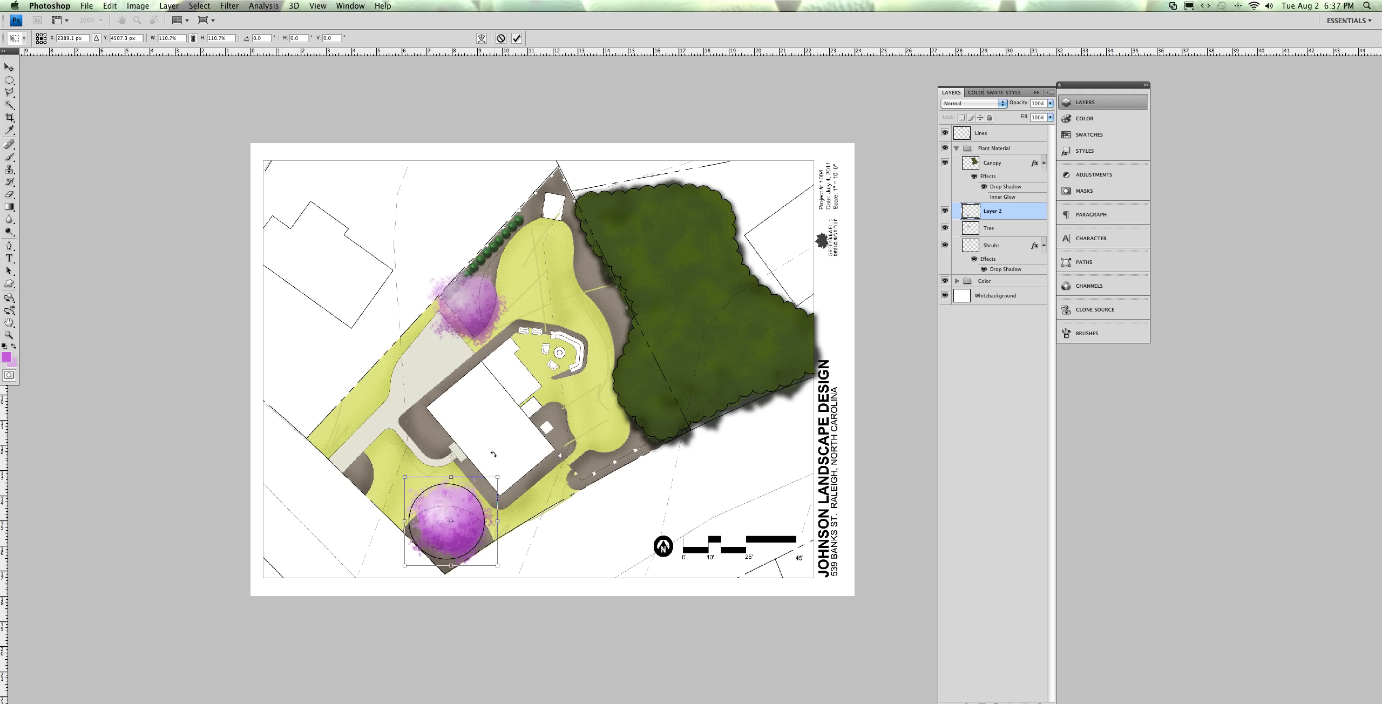
pyautogui.press('Return')
pyautogui.moveTo(449, 521); pyautogui.dragTo(445, 519)
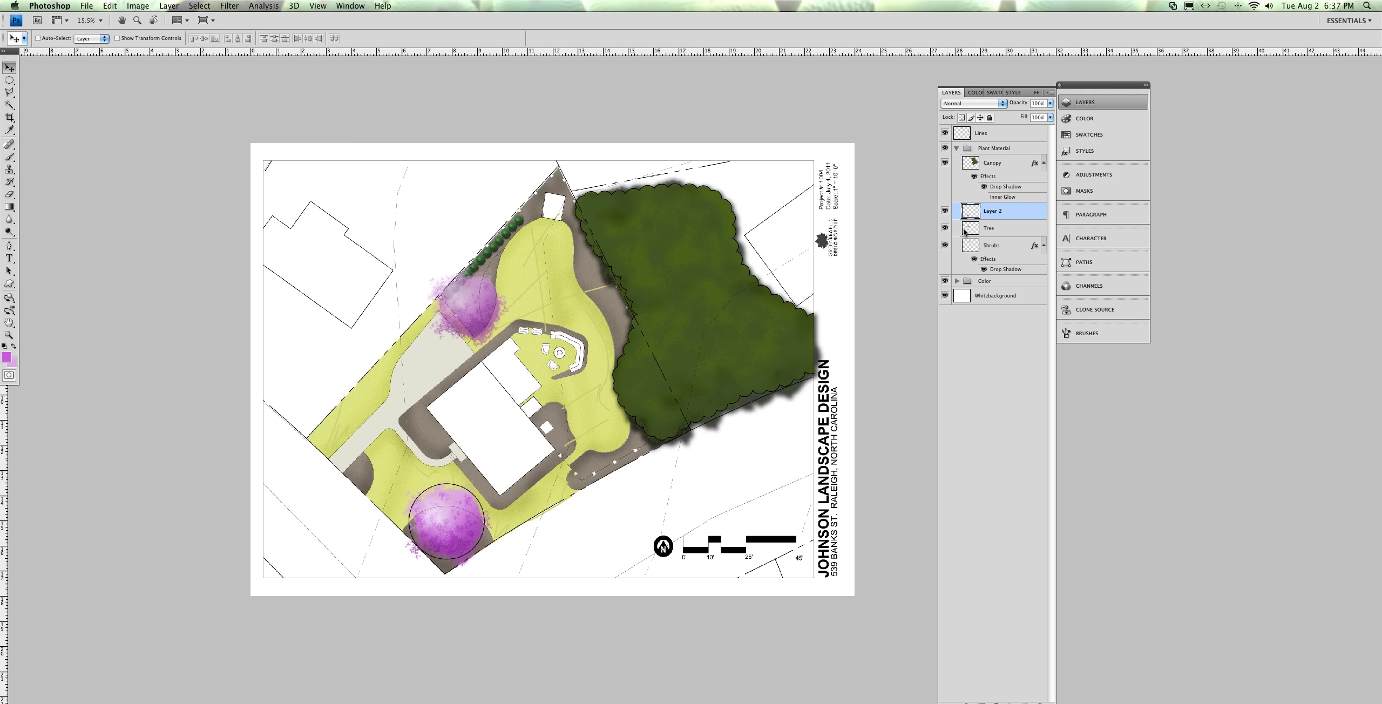
# Rename the new tree layer to Oak
pyautogui.doubleClick(991, 215)
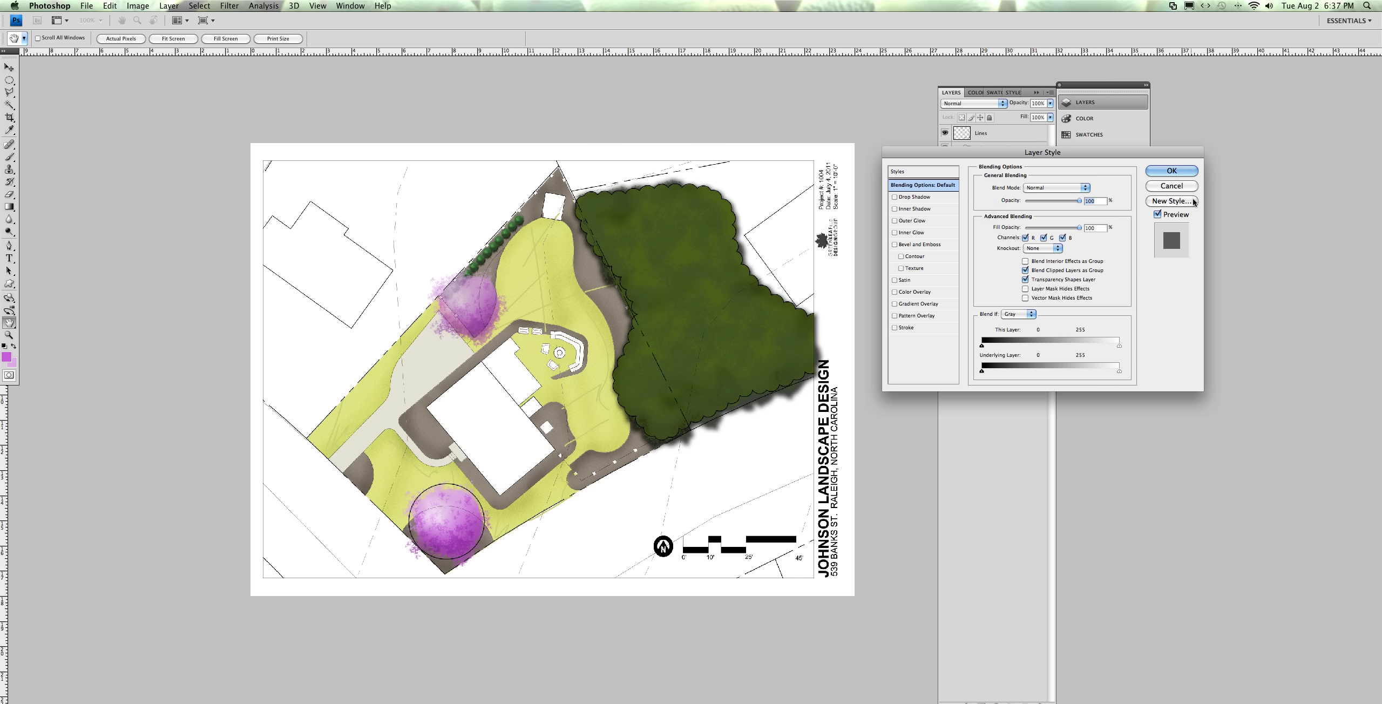
pyautogui.click(1177, 191)
pyautogui.doubleClick(993, 211)
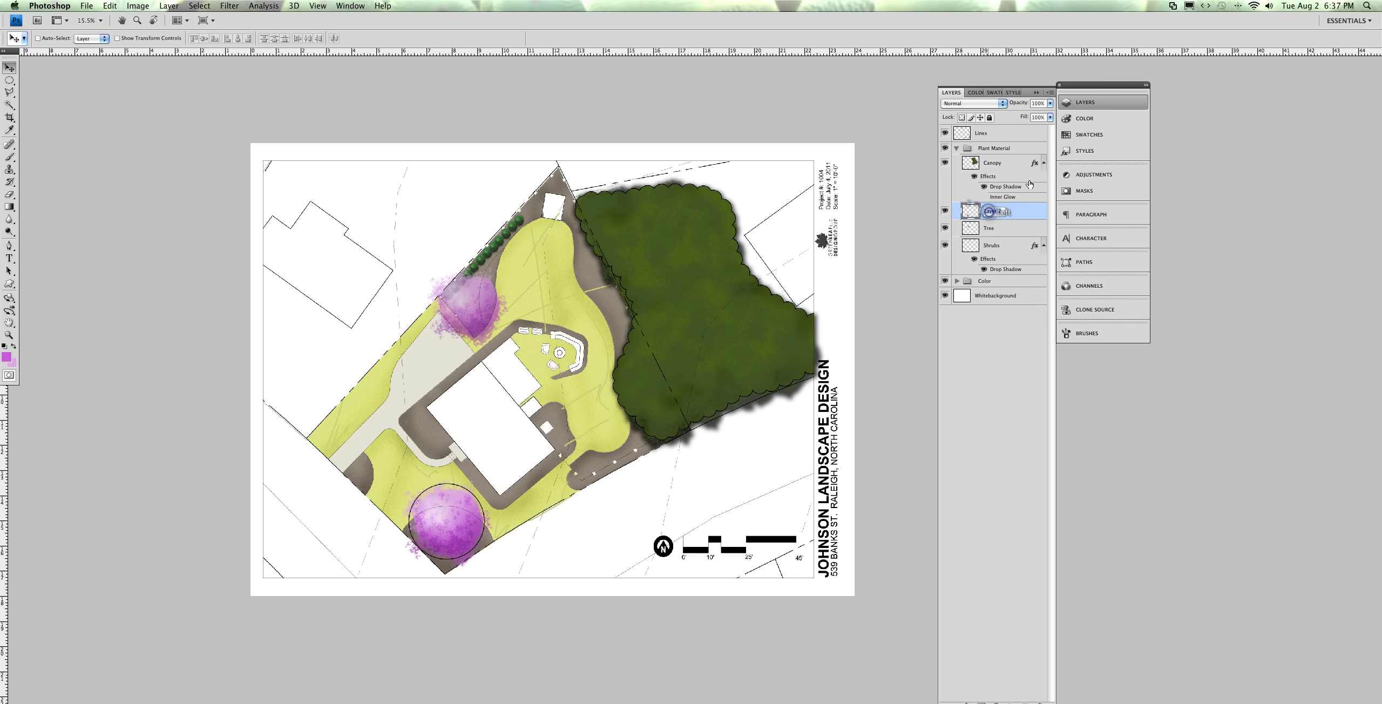
pyautogui.write('Mak')
pyautogui.press('Return')
# Recolour the lower tree with Hue/Saturation: Hue -163, Saturation -69, Lightness -33
pyautogui.click(137, 5)
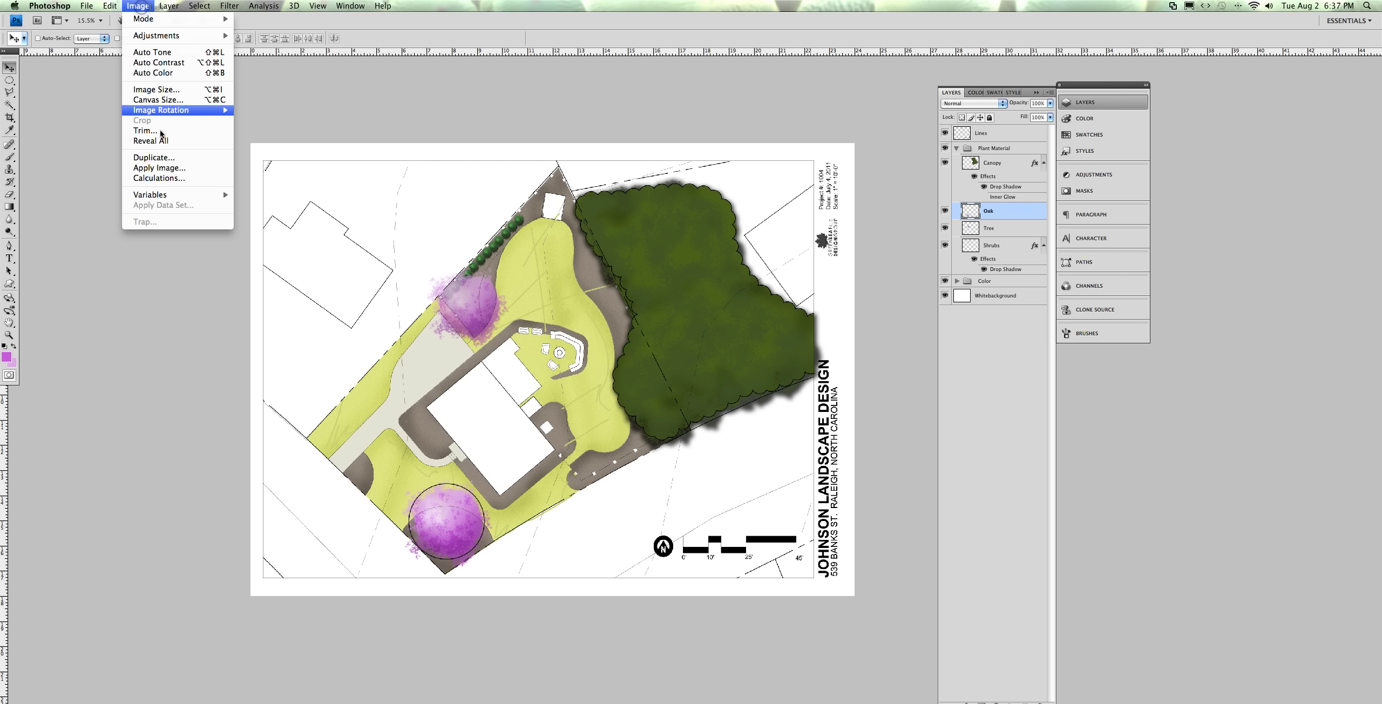
pyautogui.moveTo(167, 36)
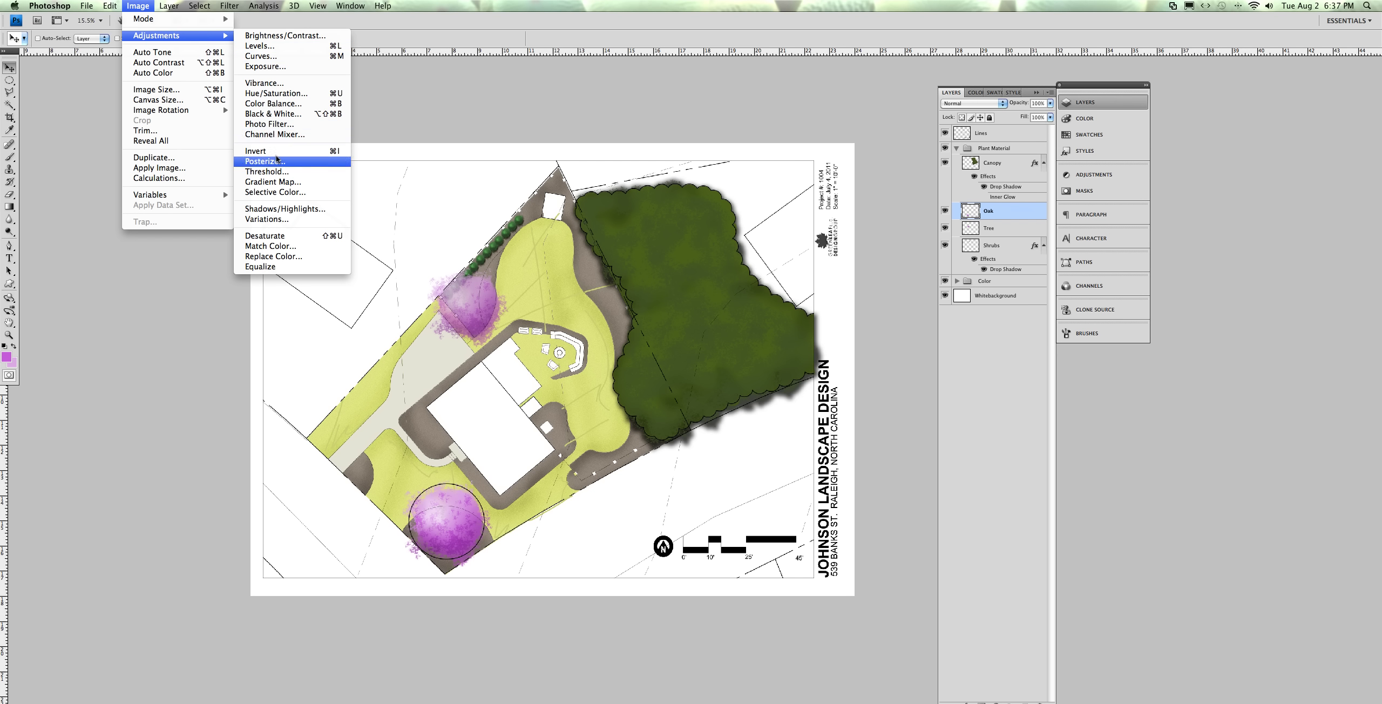
pyautogui.click(285, 94)
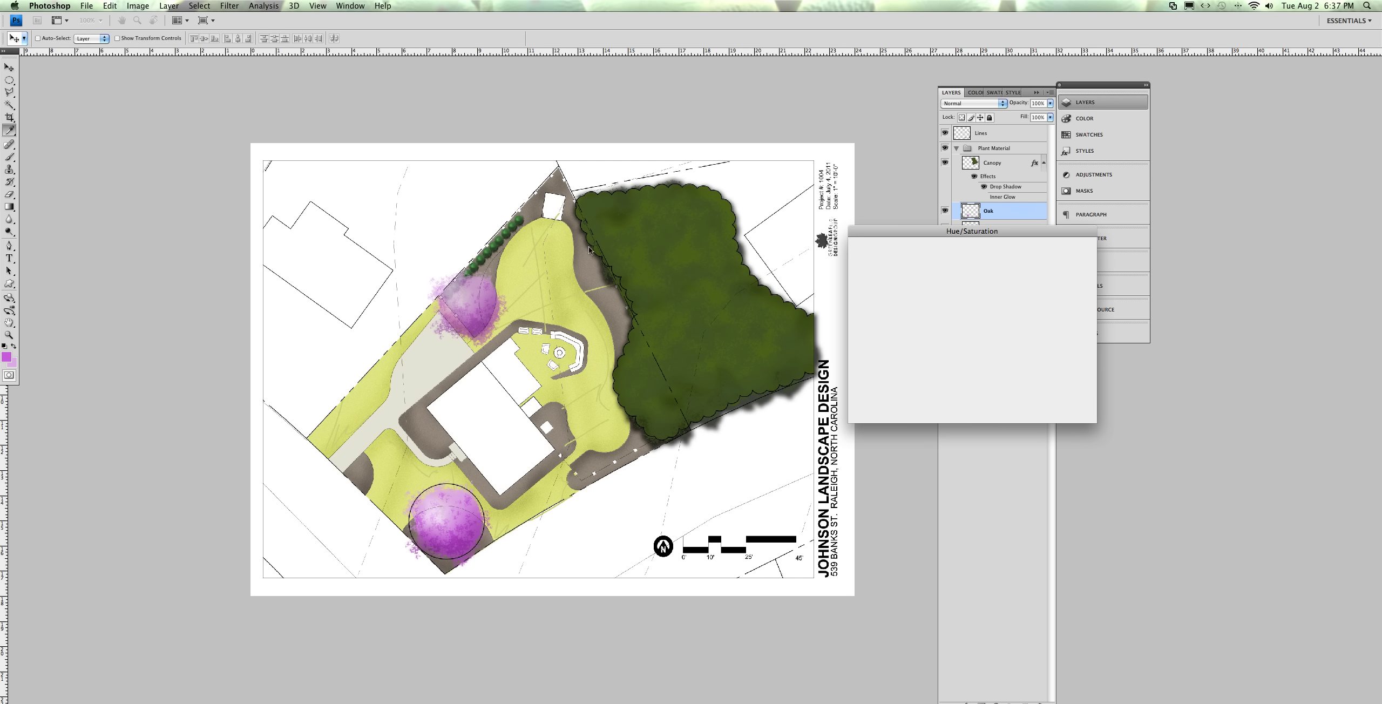
pyautogui.moveTo(945, 303); pyautogui.dragTo(926, 367)
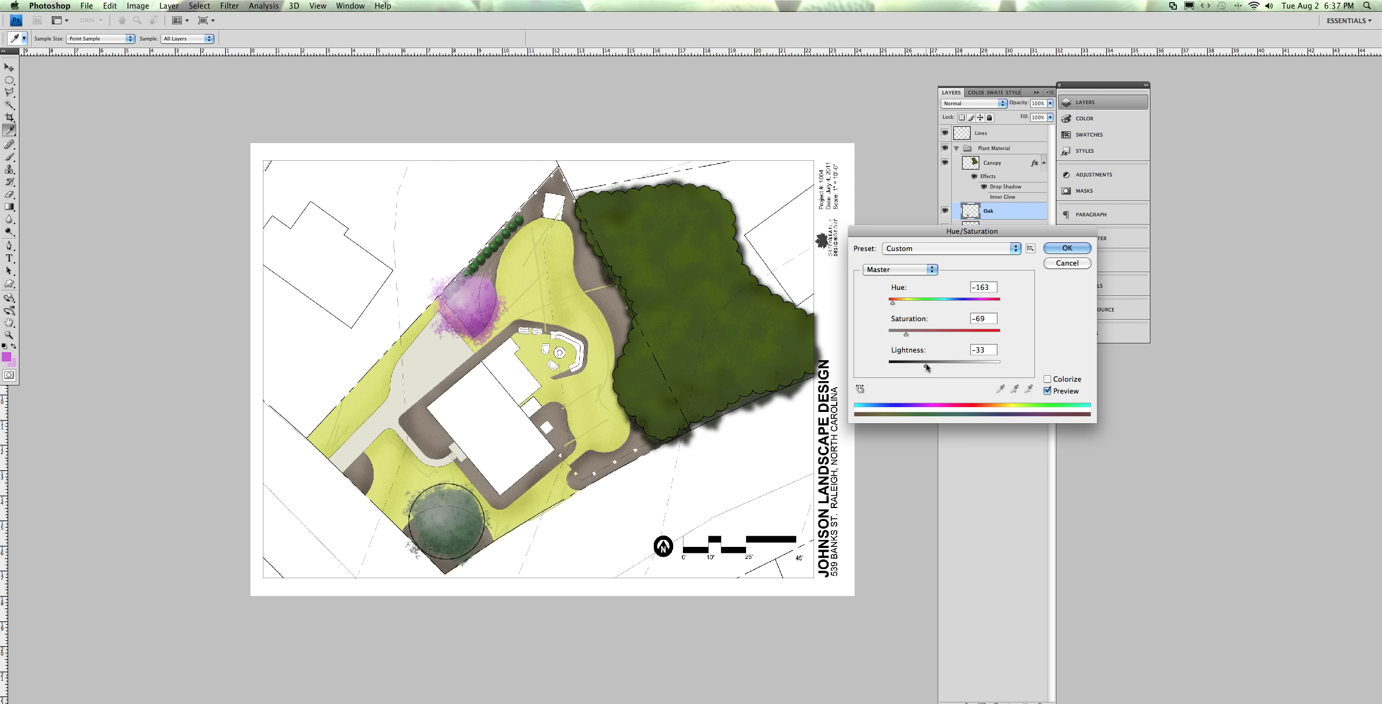
pyautogui.click(1067, 248)
# Nudge the oak's foliage so it sits inside its circle outline
pyautogui.press('v')
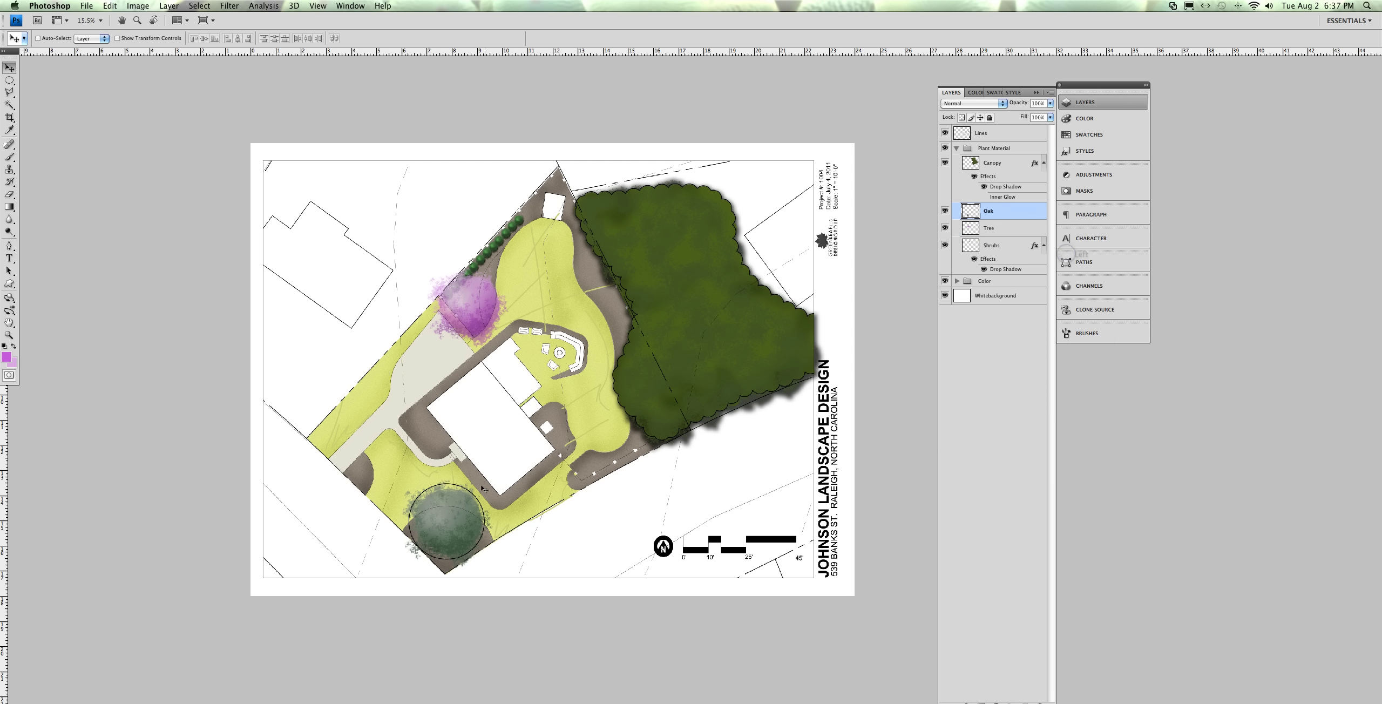
pyautogui.moveTo(456, 515); pyautogui.dragTo(443, 525)
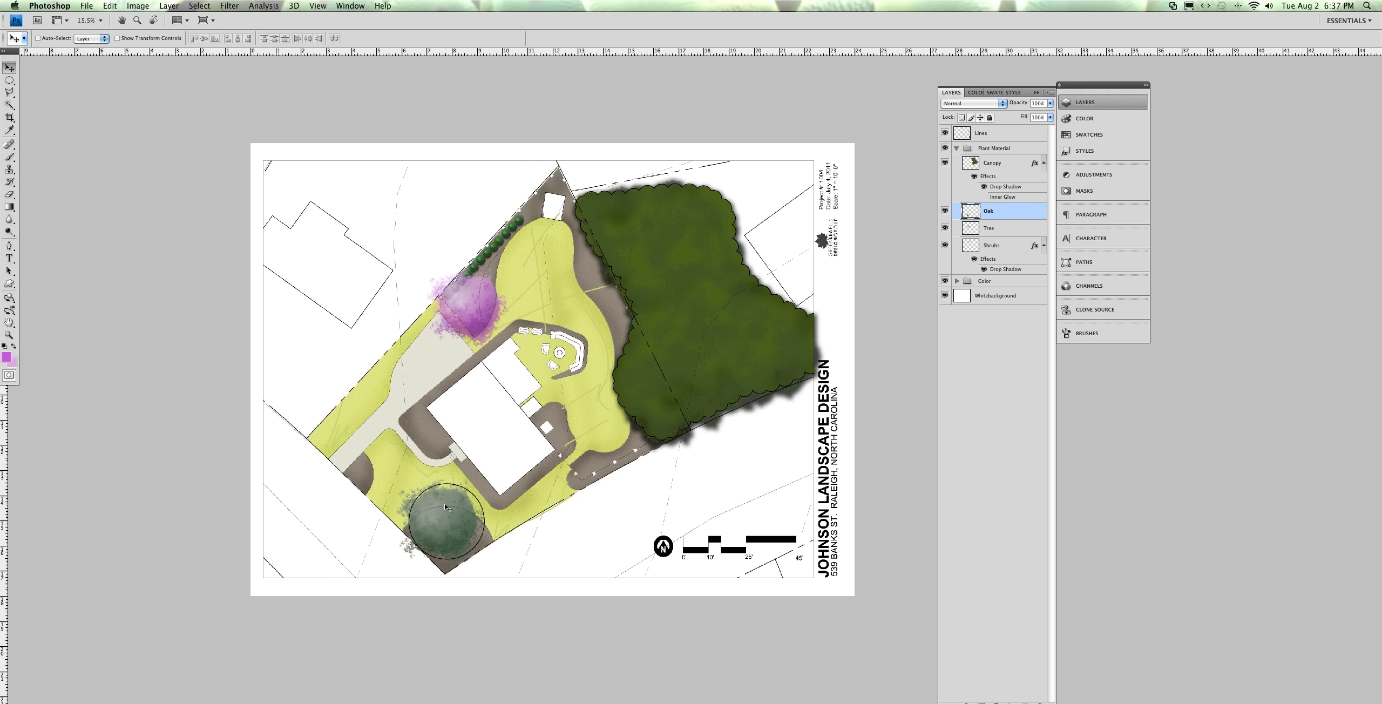
pyautogui.press('Right')
pyautogui.press('Right')
pyautogui.press('Down')
pyautogui.press('Down')
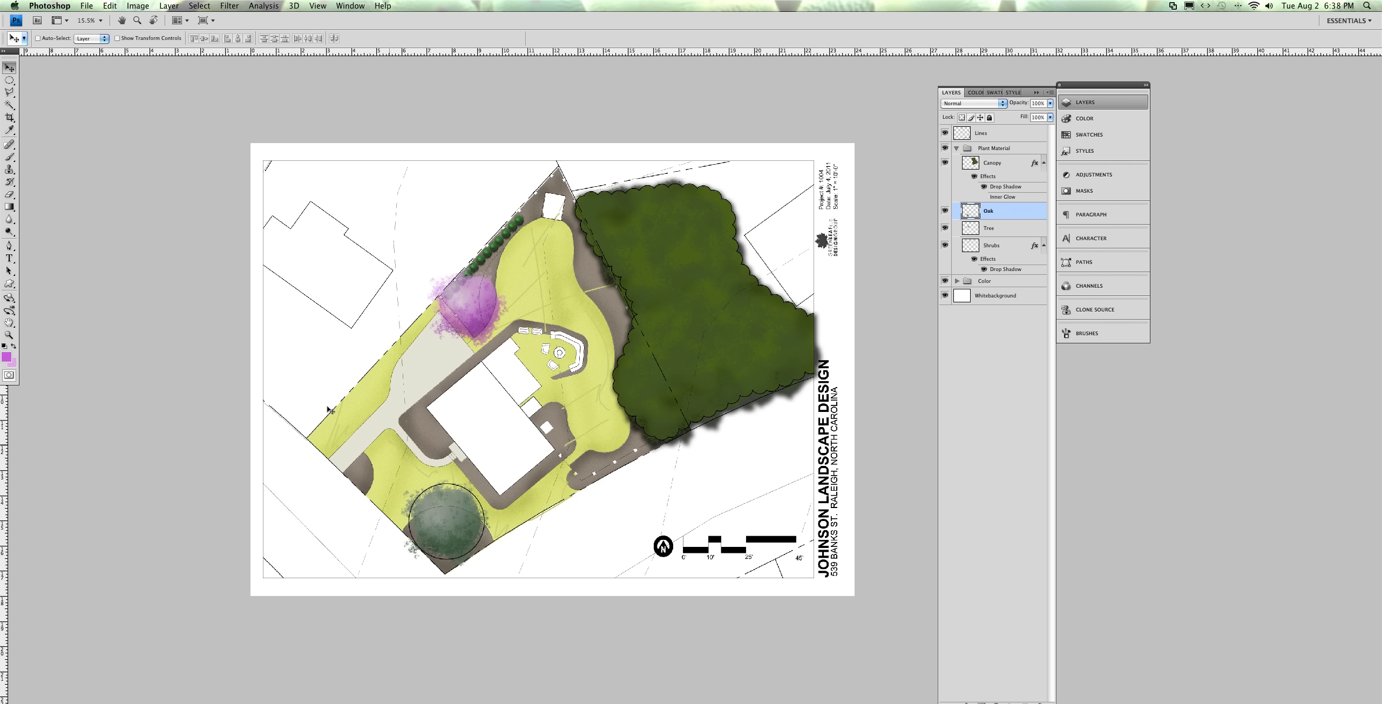
# Duplicate the oak against the large canopy's left edge above the seating area, then deselect
pyautogui.click(9, 80)
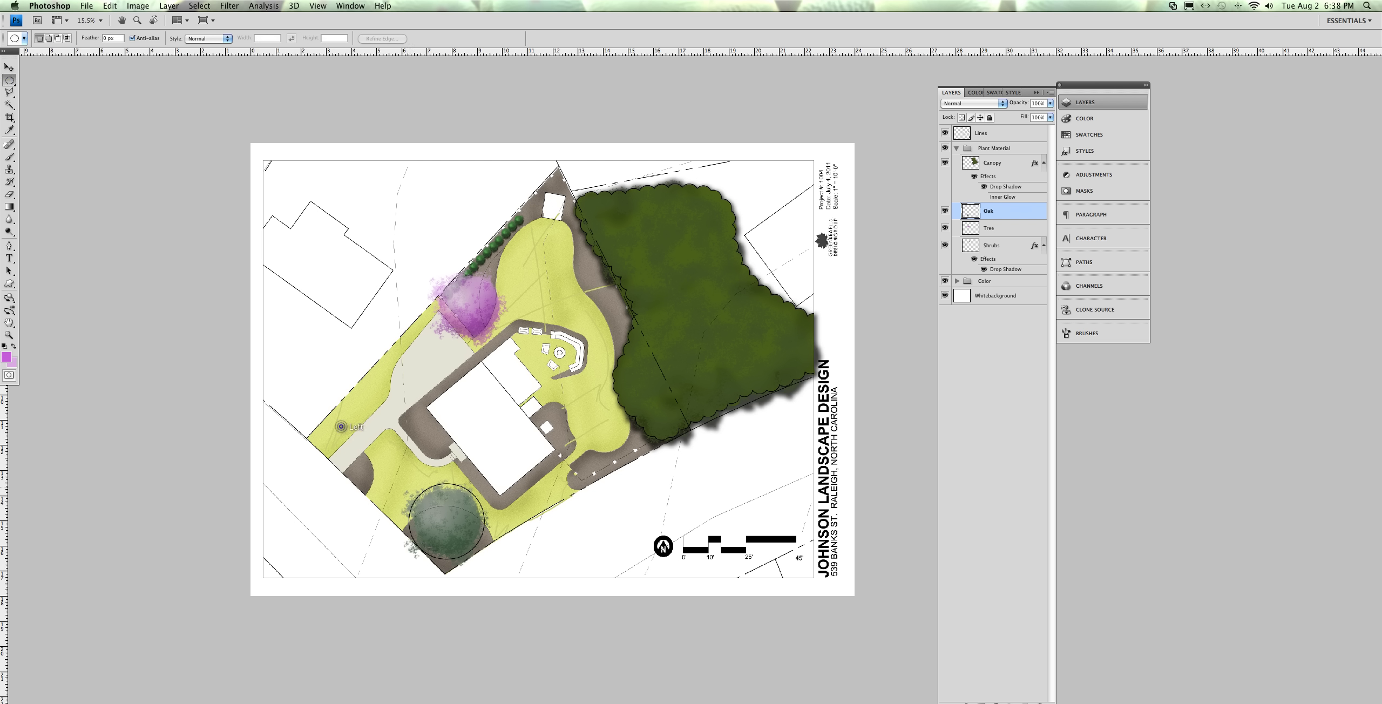
pyautogui.press('v')
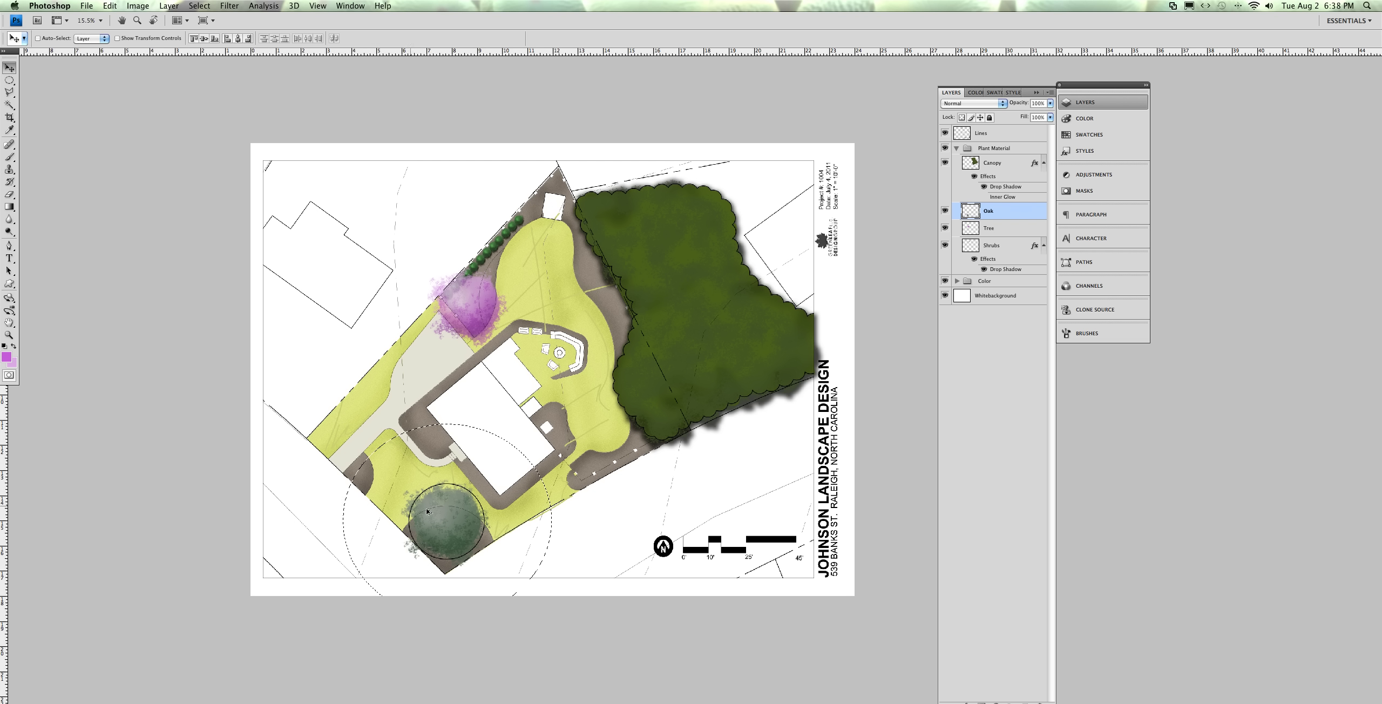
pyautogui.click(441, 510)
pyautogui.moveTo(477, 477); pyautogui.dragTo(593, 263)
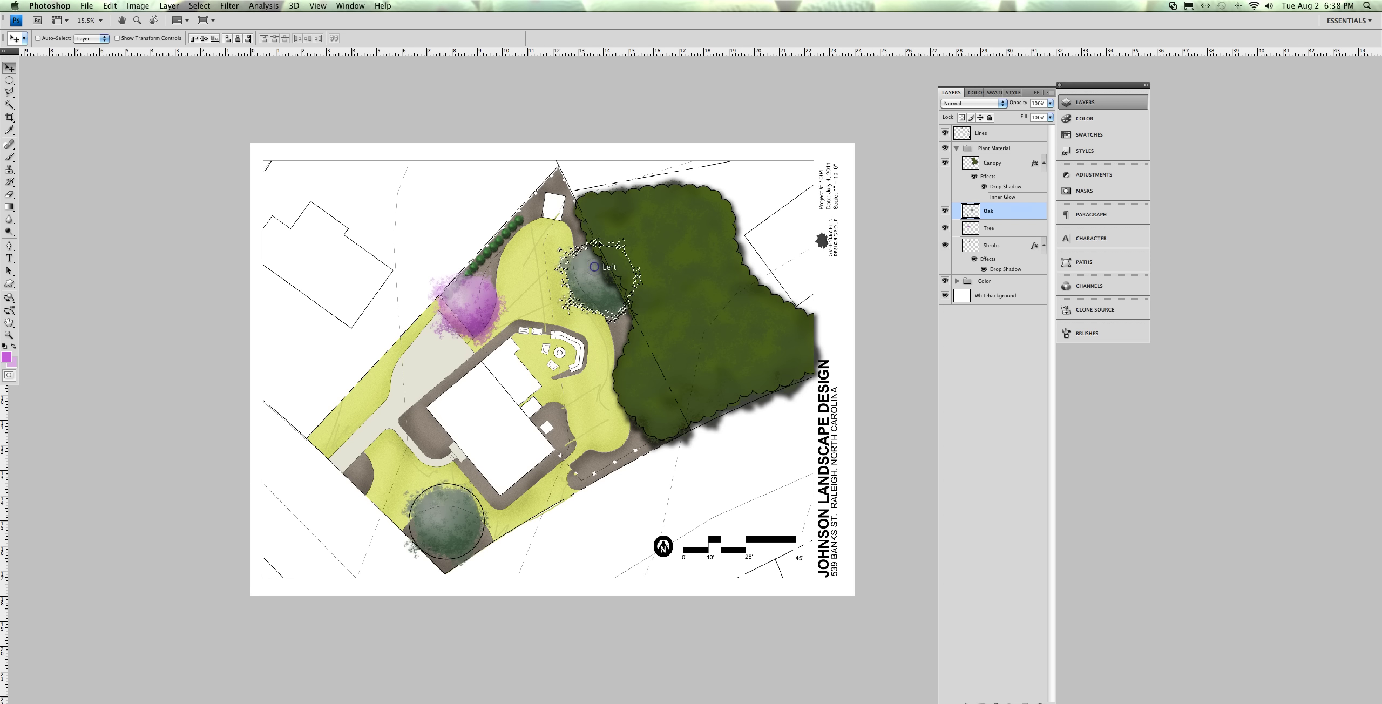
pyautogui.press('super+d')
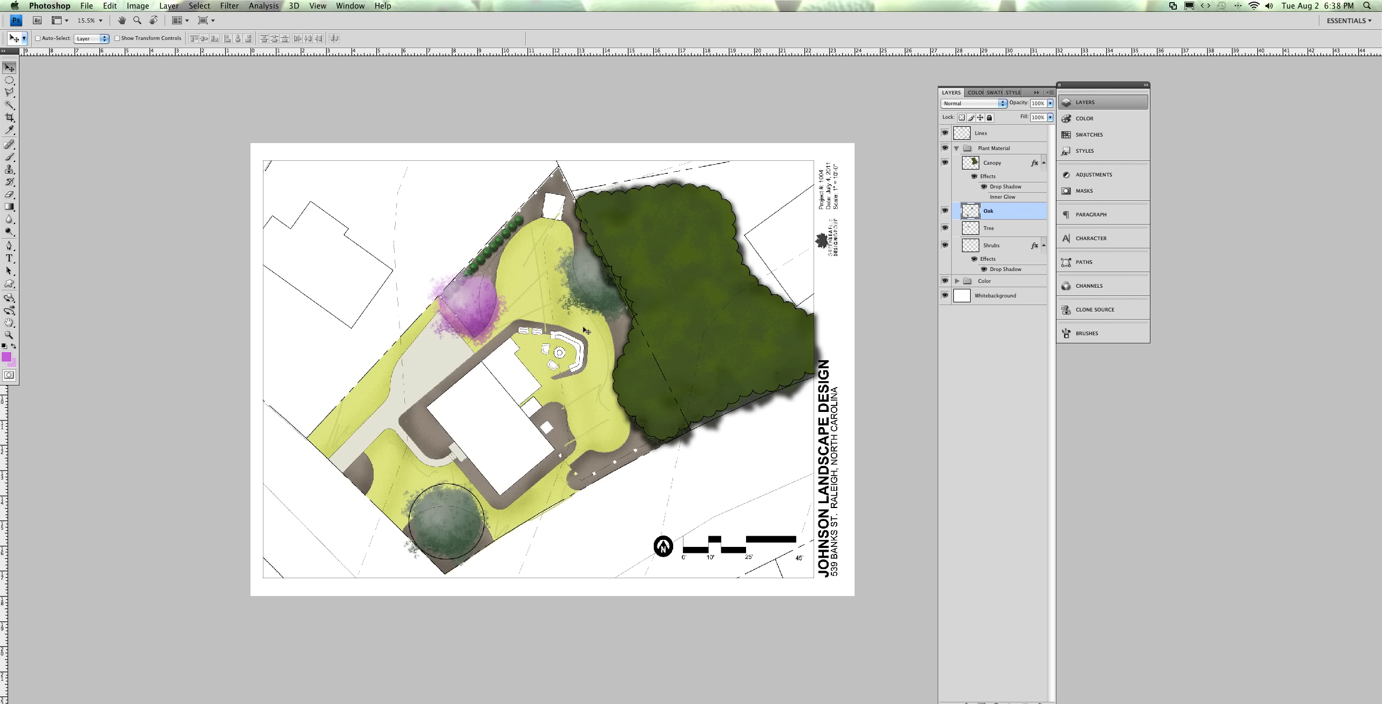
pyautogui.click(1020, 228)
# Give the Tree layer a Drop Shadow with greater distance and smaller size, and copy it to Oak
pyautogui.click(970, 699)
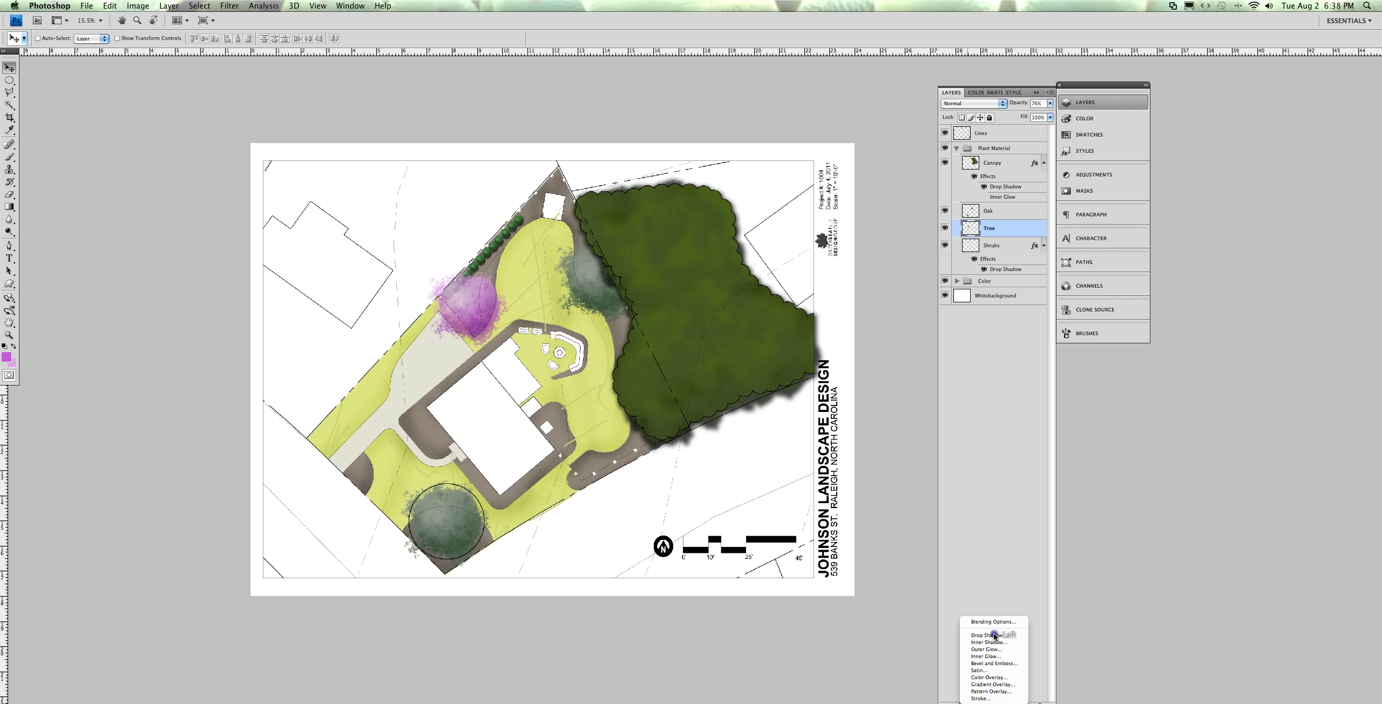
pyautogui.click(996, 633)
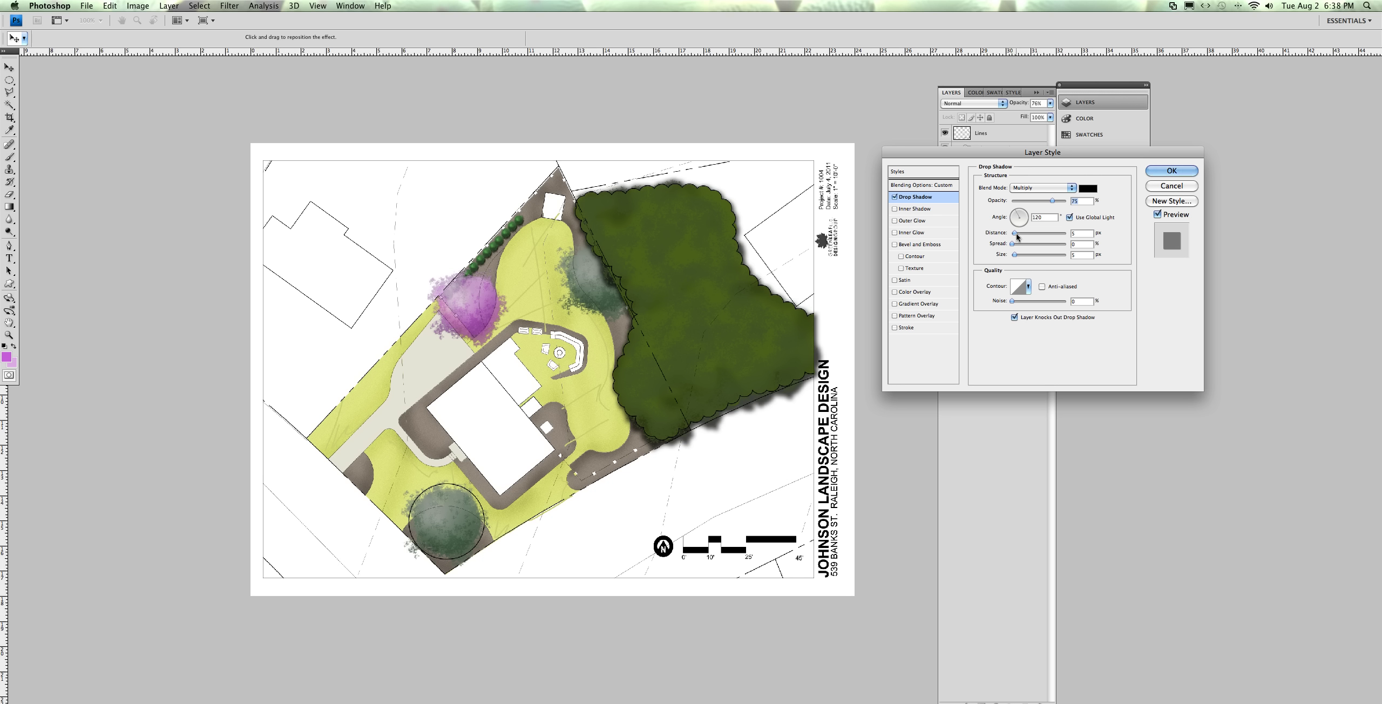
pyautogui.moveTo(1014, 232)
pyautogui.mouseDown()
pyautogui.moveTo(1026, 261)
pyautogui.moveTo(1033, 234)
pyautogui.mouseUp()
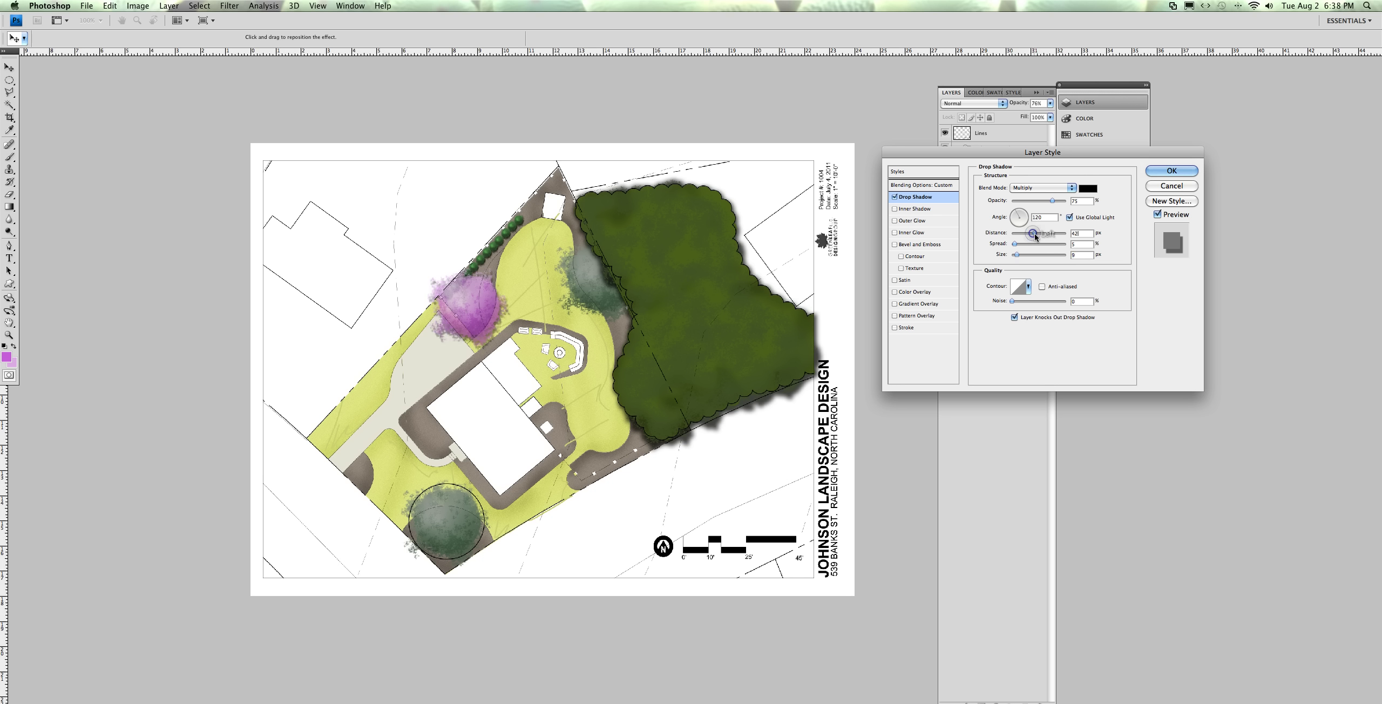
pyautogui.click(1016, 254)
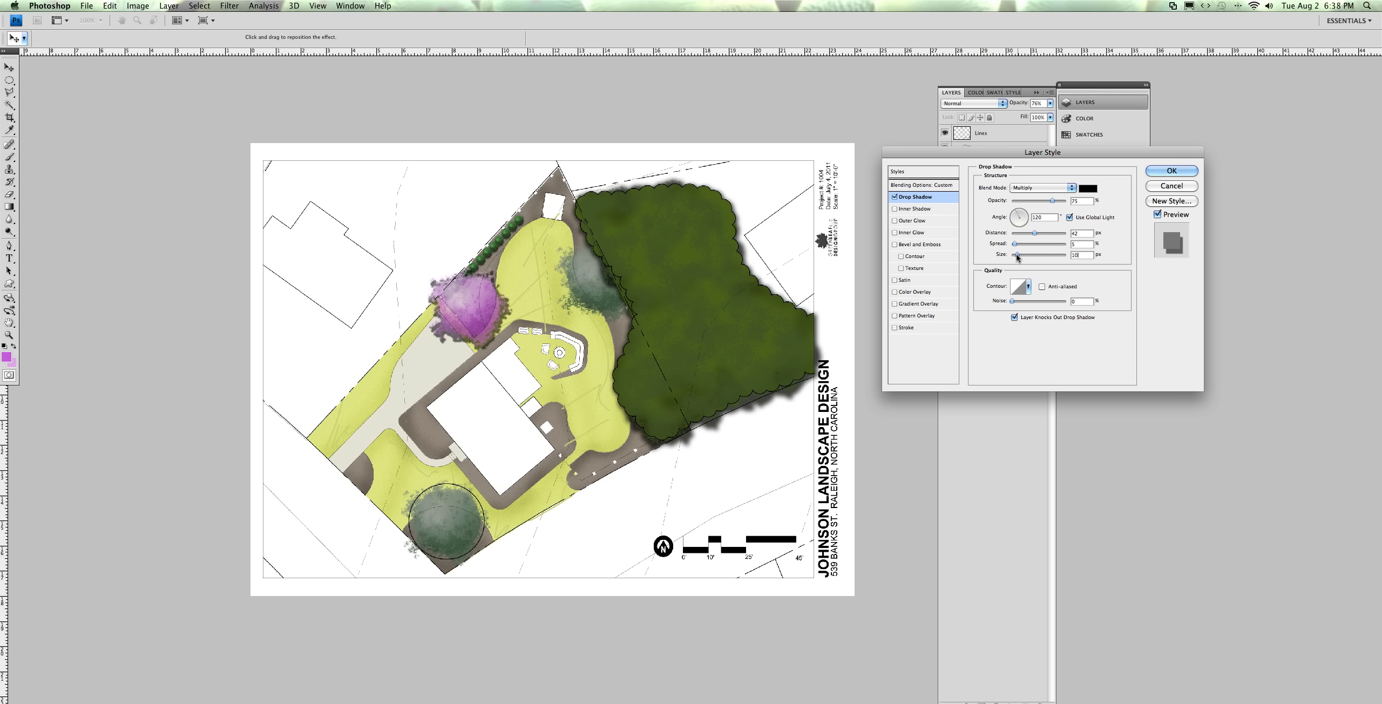
pyautogui.moveTo(1017, 257); pyautogui.dragTo(1054, 241)
pyautogui.click(1171, 171)
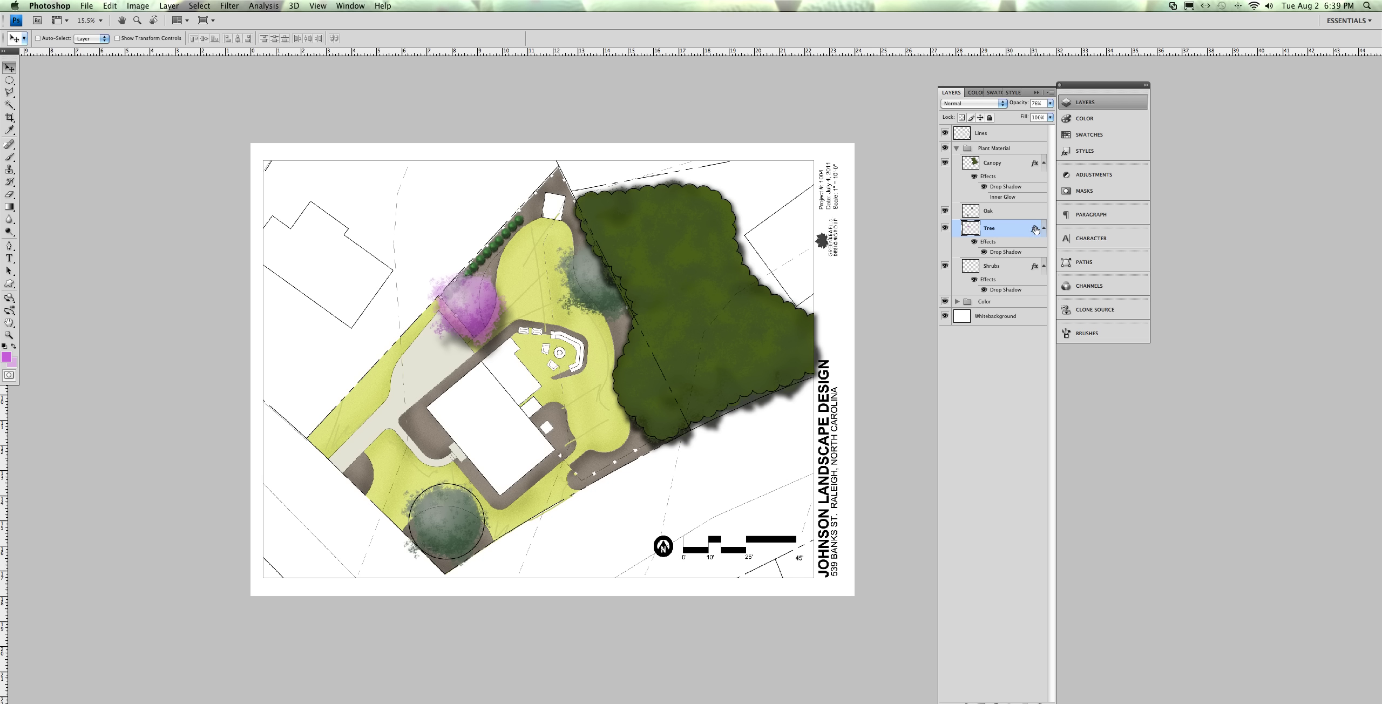
pyautogui.moveTo(1036, 231); pyautogui.dragTo(1032, 212)
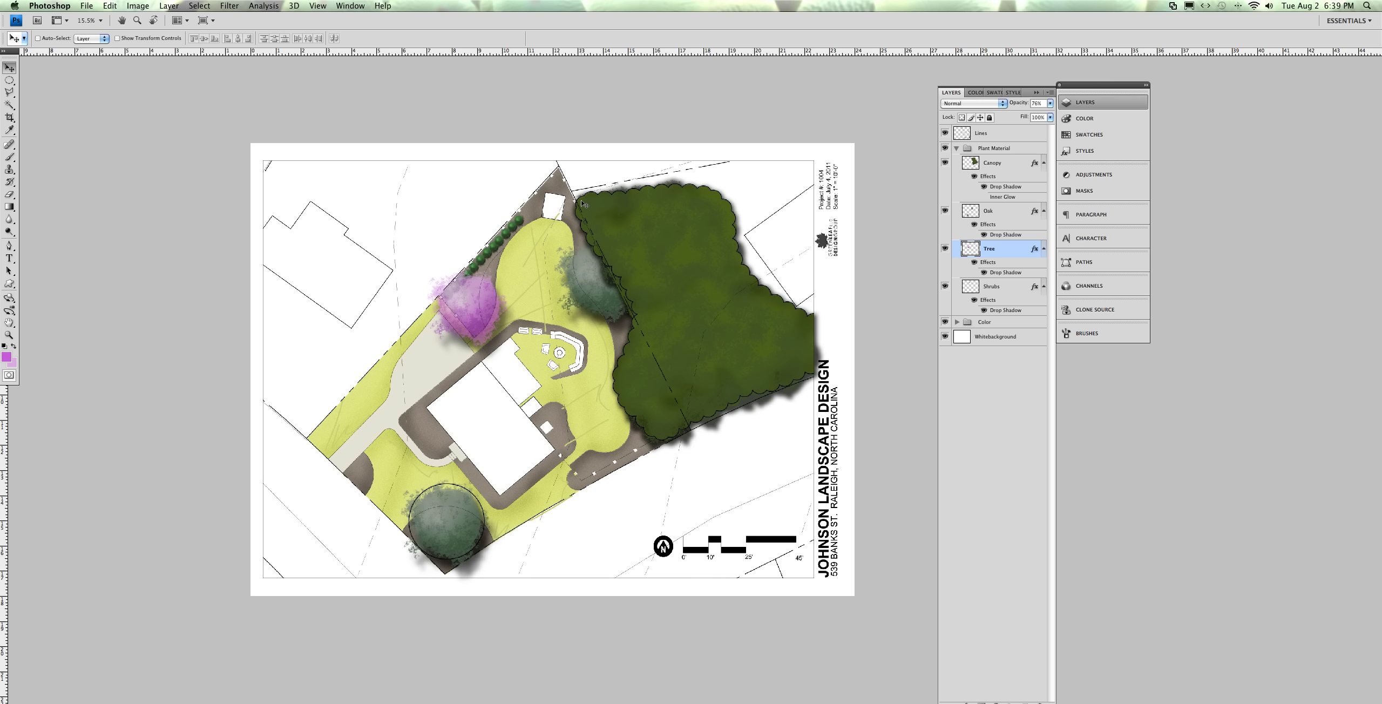
# Select the Canopy layer and bring up the Image > Adjustments menu
pyautogui.press('super+minus')
pyautogui.press('super+minus')
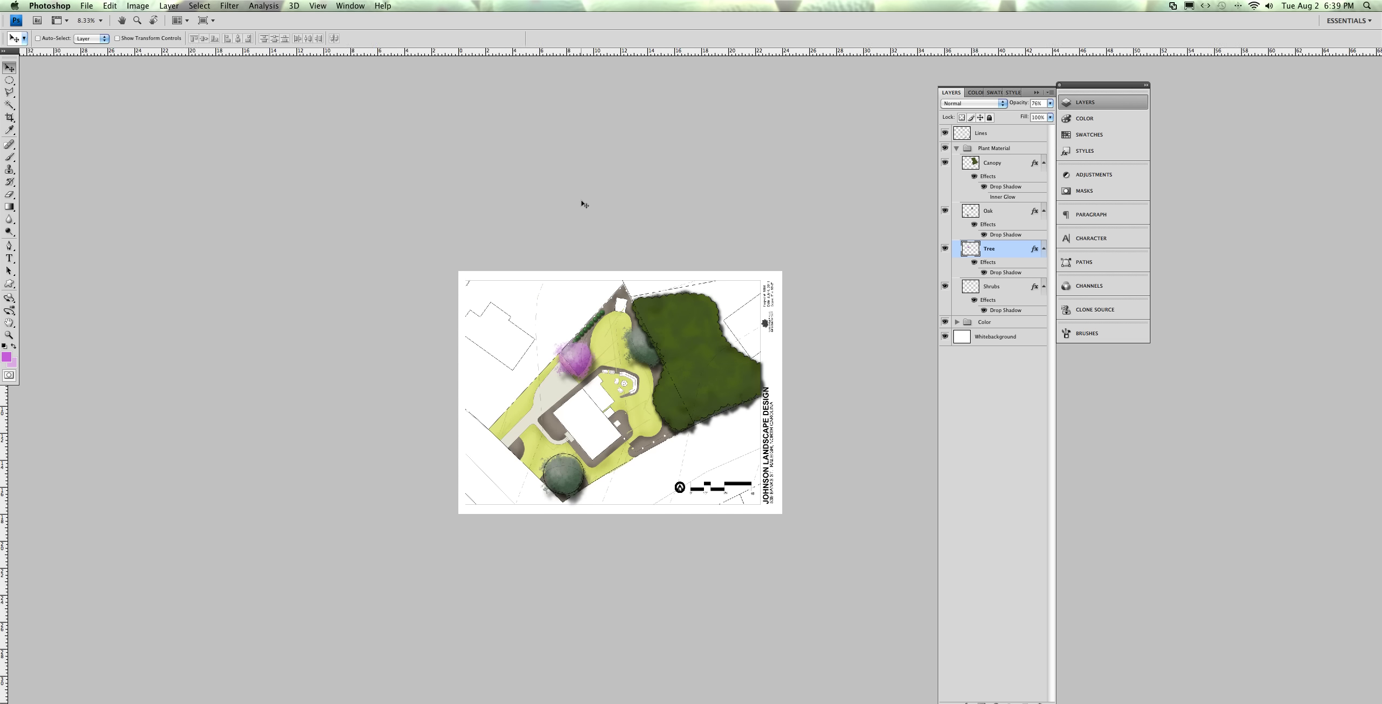
pyautogui.press('super+plus')
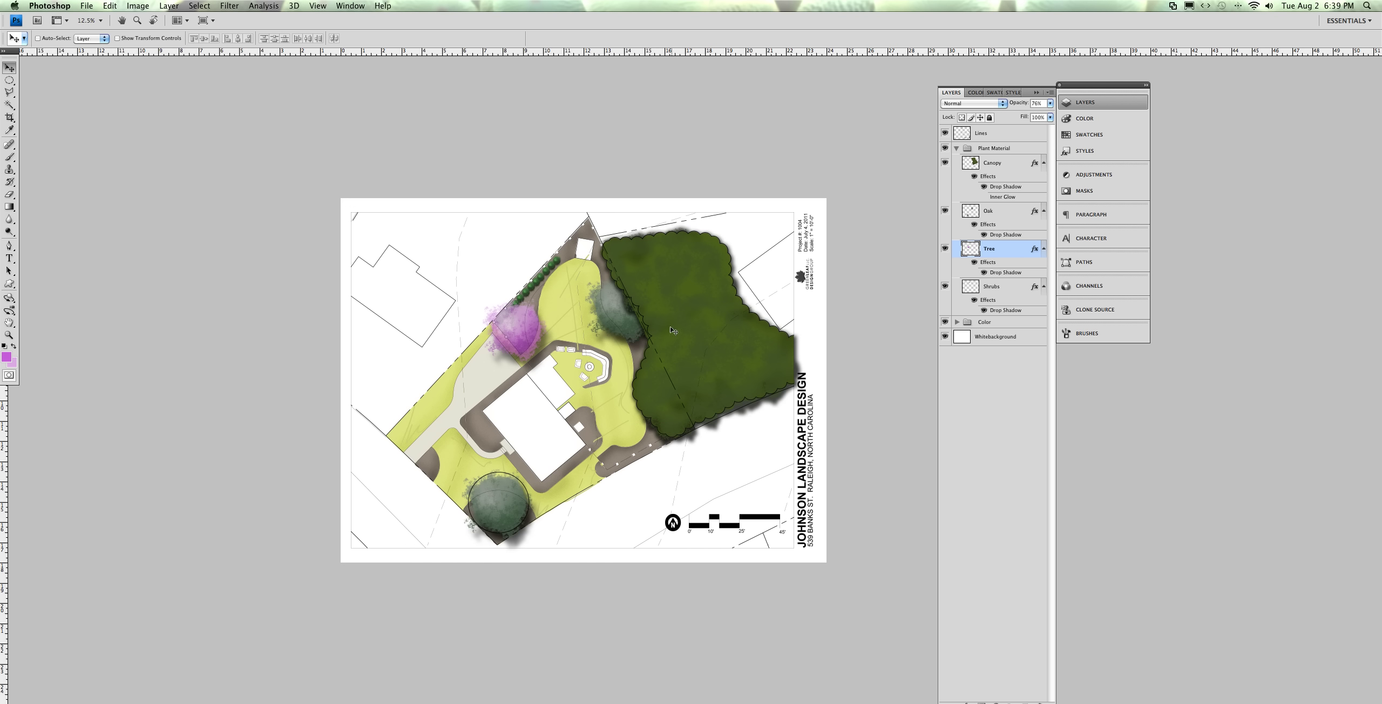
pyautogui.click(1013, 163)
pyautogui.click(154, 7)
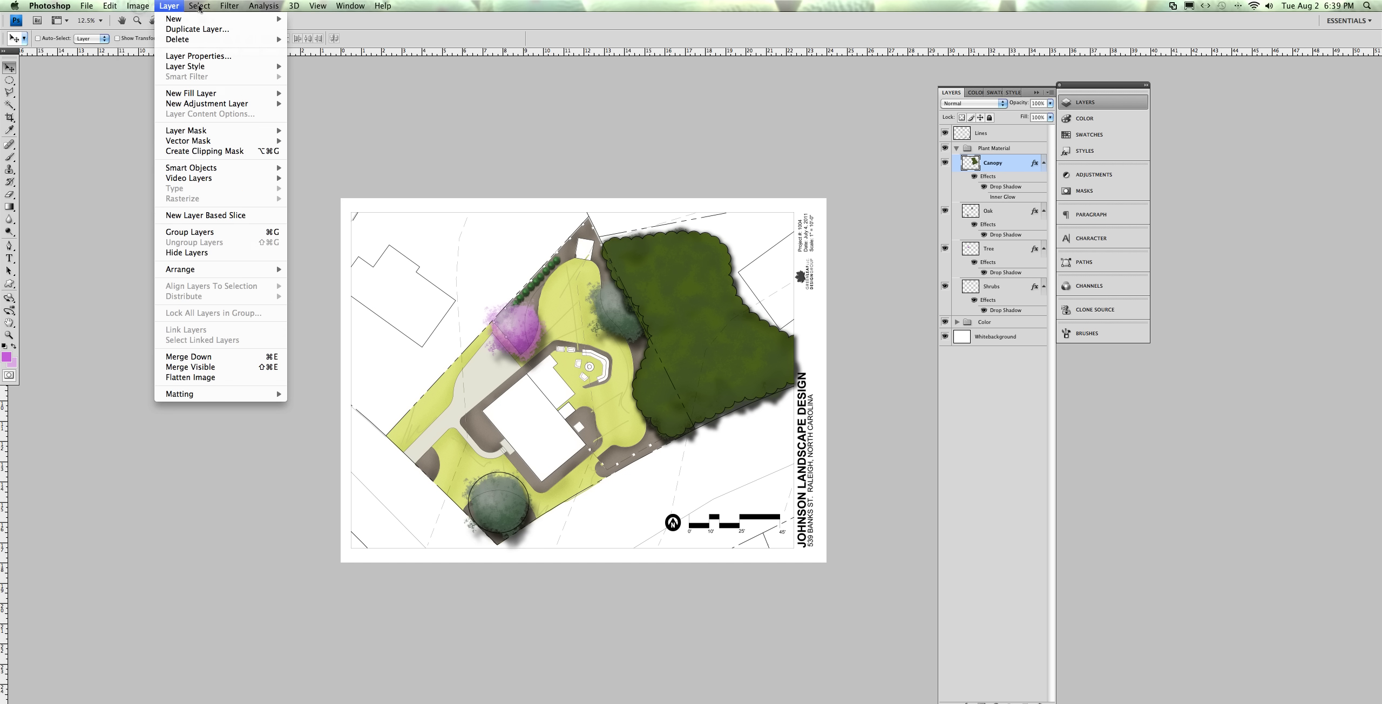
pyautogui.moveTo(141, 9)
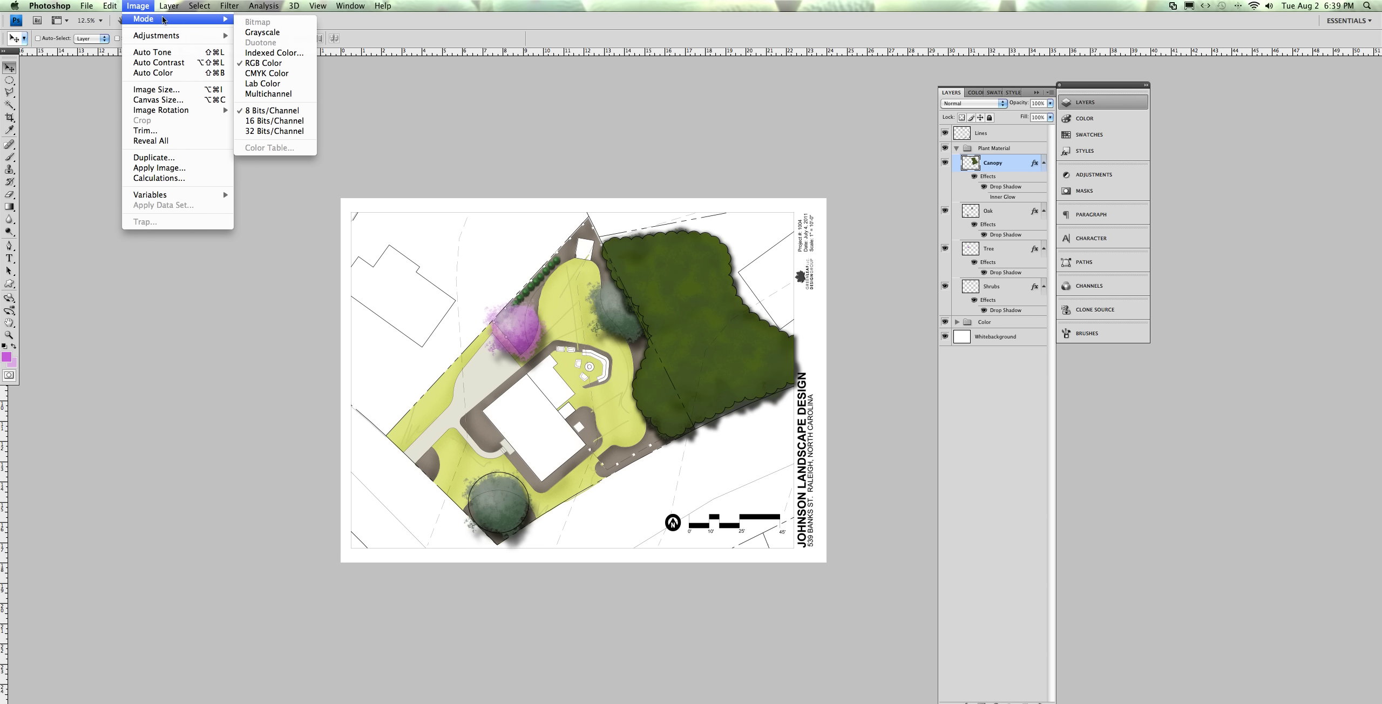
pyautogui.moveTo(205, 9)
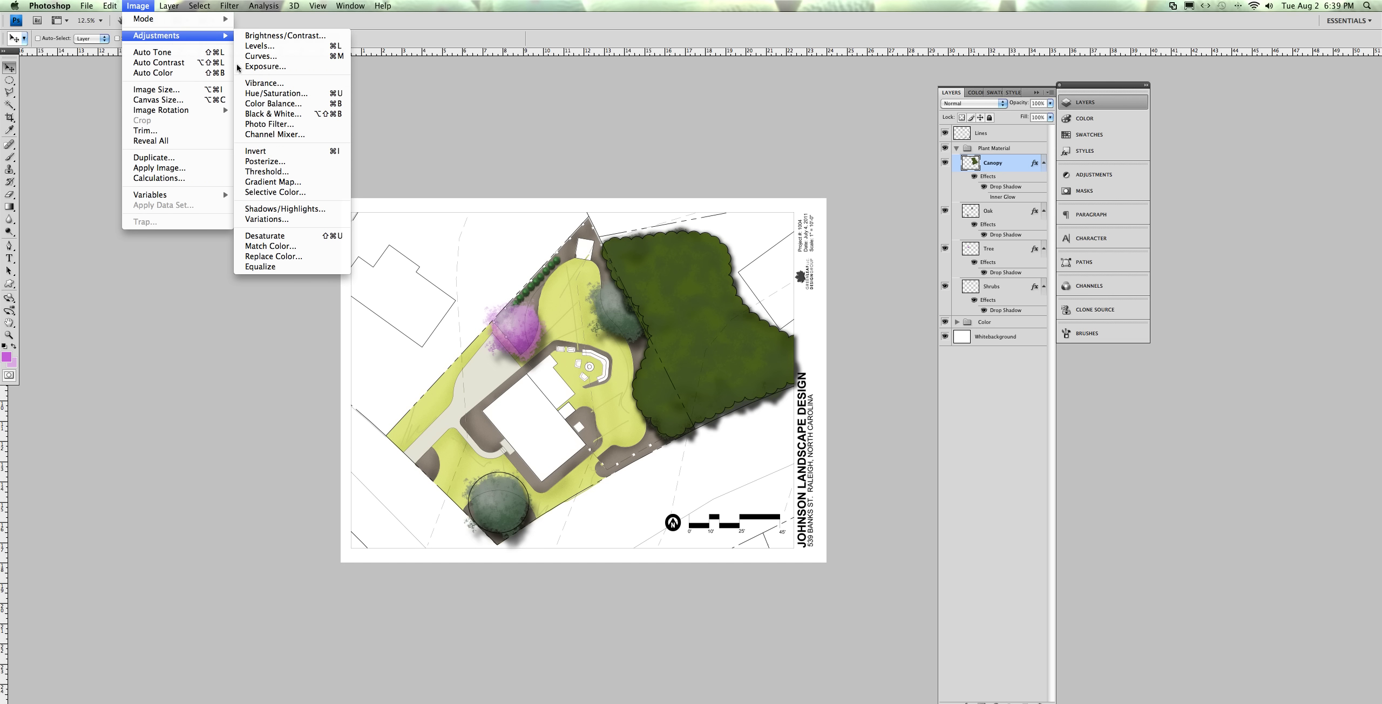
# Shift the canopy's Hue/Saturation Lightness slightly and apply it
pyautogui.click(274, 93)
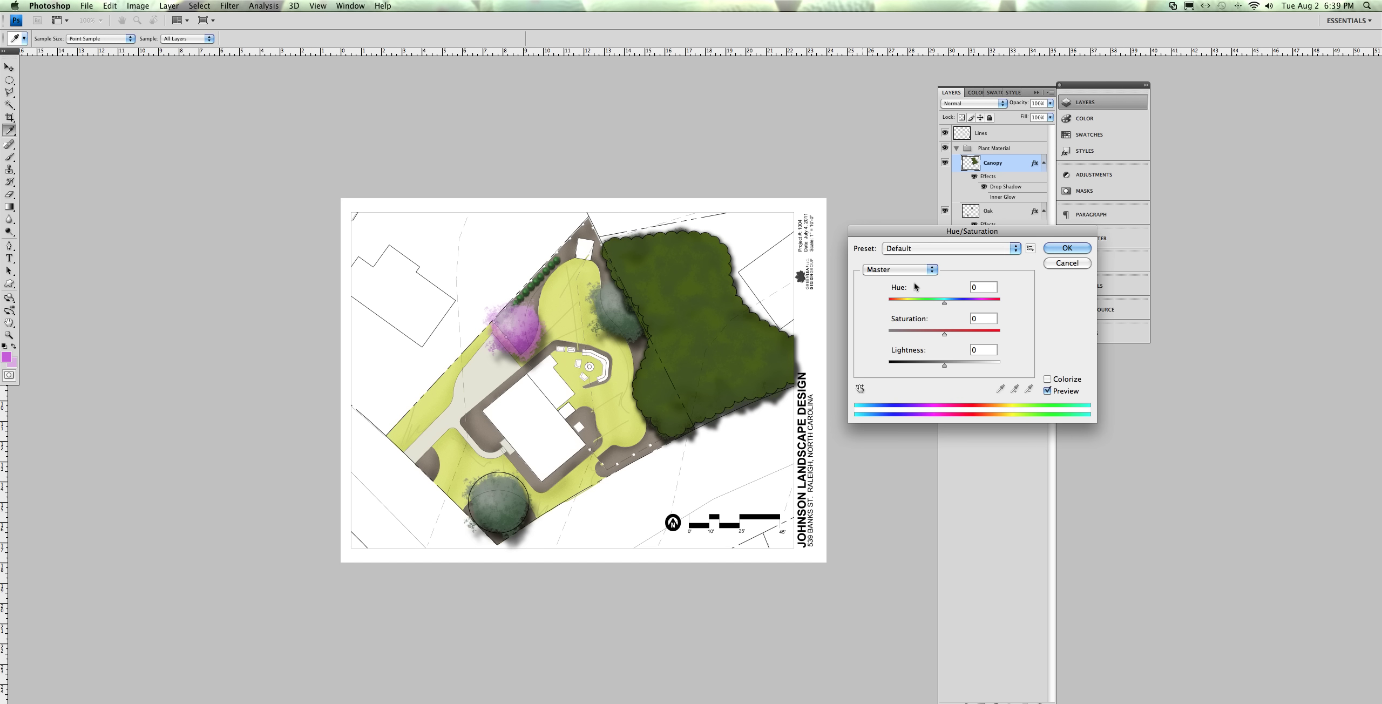
pyautogui.click(941, 366)
pyautogui.moveTo(938, 366); pyautogui.dragTo(953, 367)
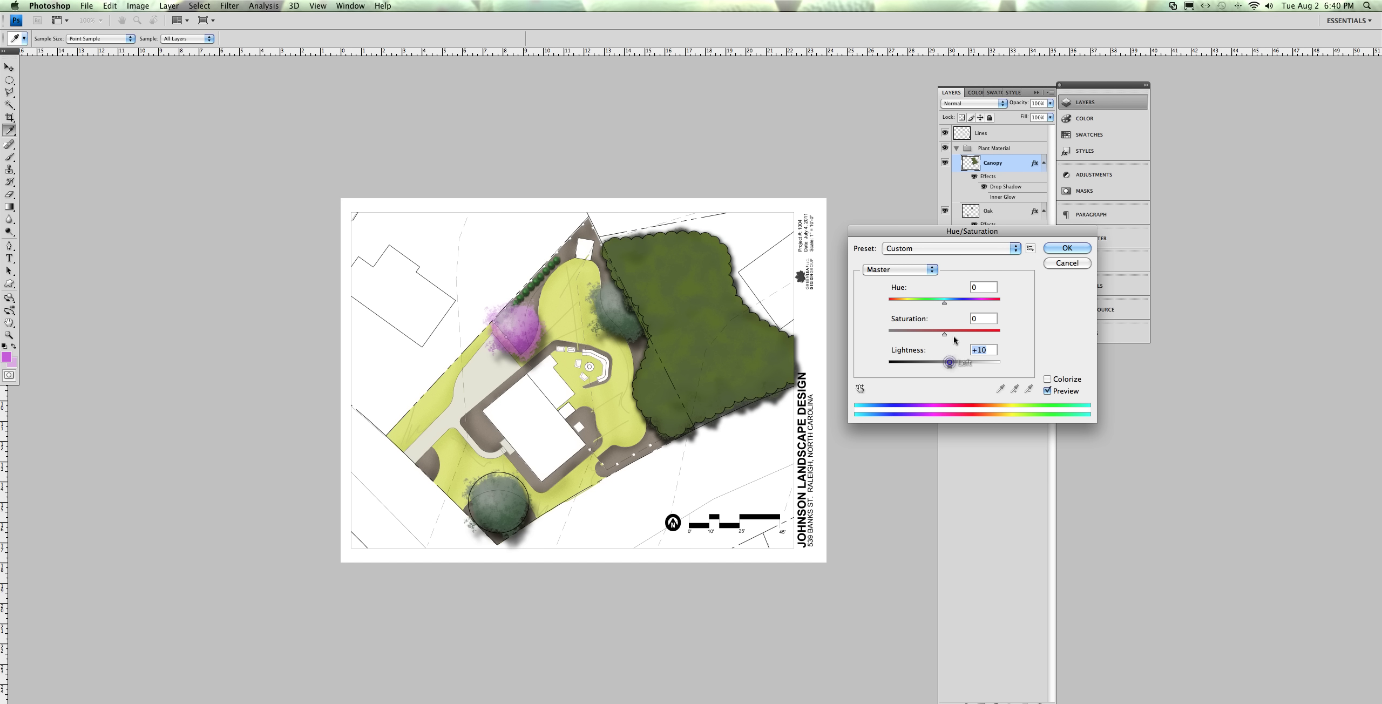
pyautogui.moveTo(951, 366); pyautogui.dragTo(947, 366)
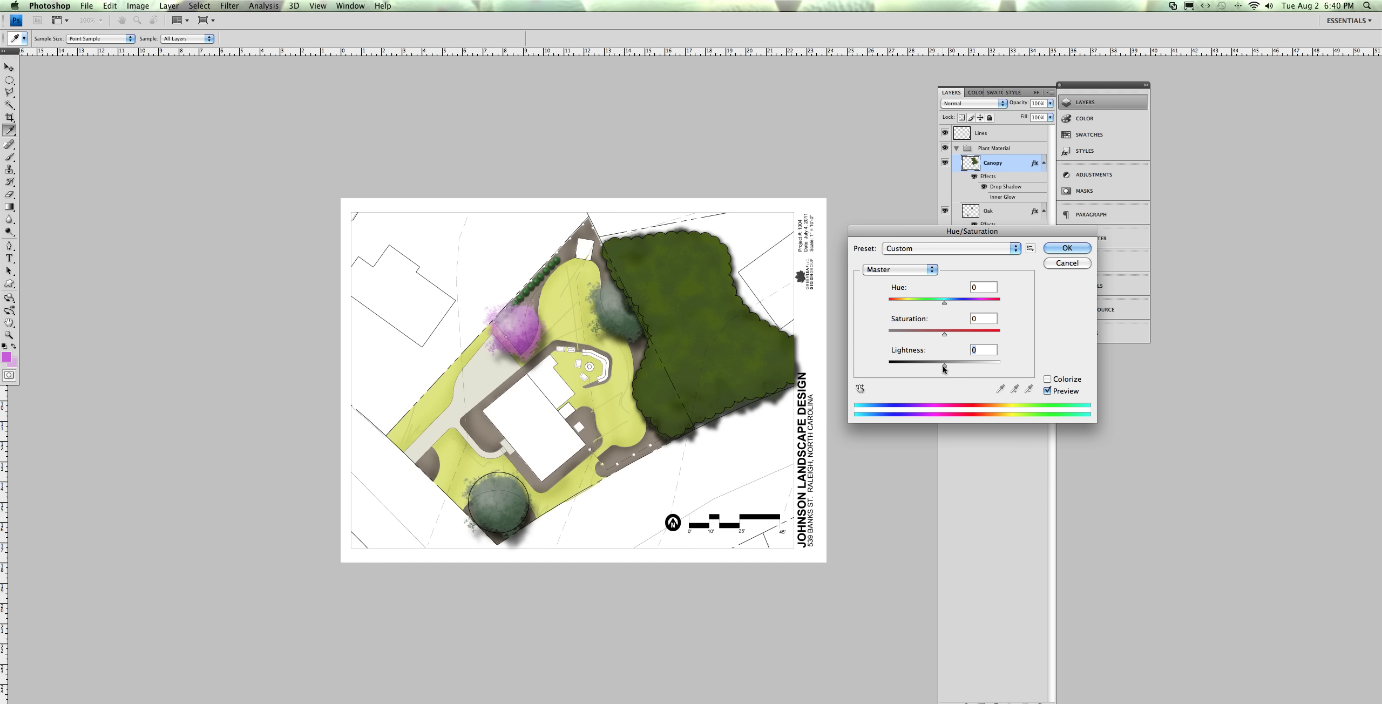
pyautogui.moveTo(945, 365); pyautogui.dragTo(942, 366)
pyautogui.click(1066, 248)
pyautogui.press('v')
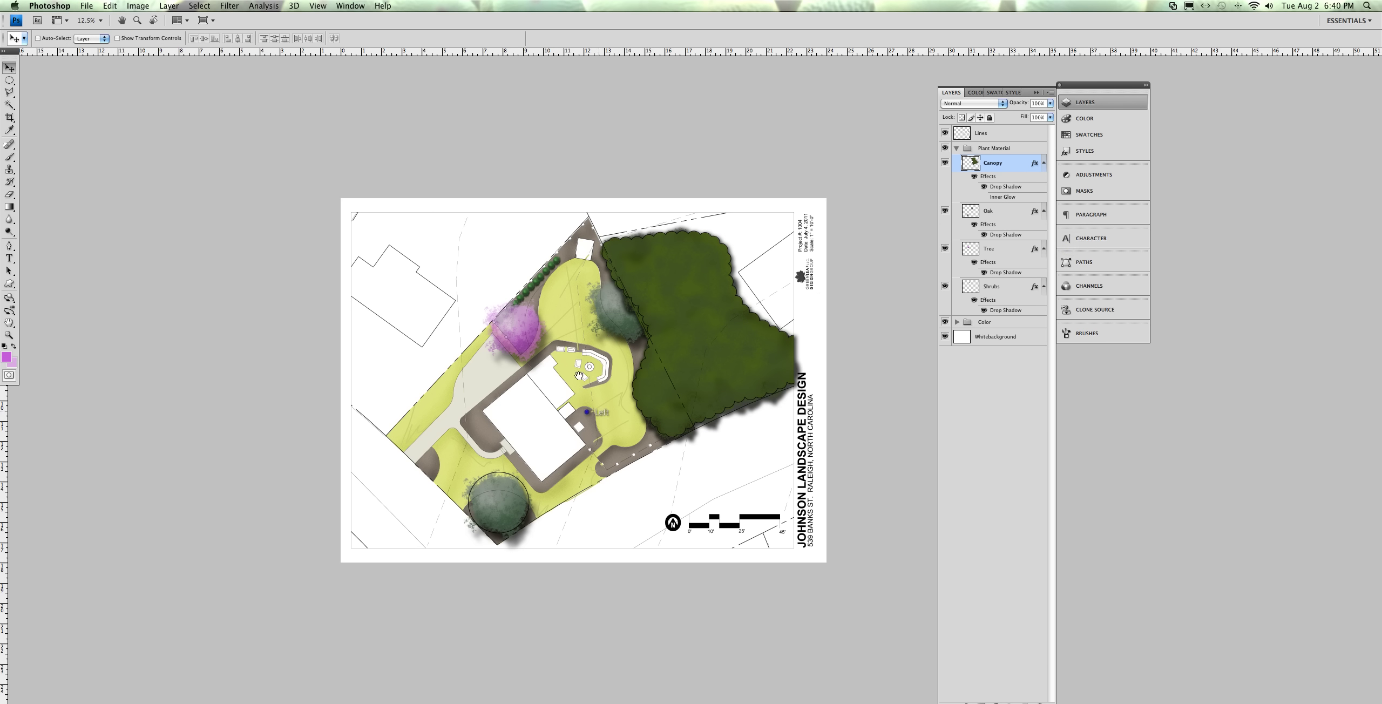
pyautogui.scroll(-3, 621, 378)
pyautogui.click(565, 359)
pyautogui.press('super+minus')
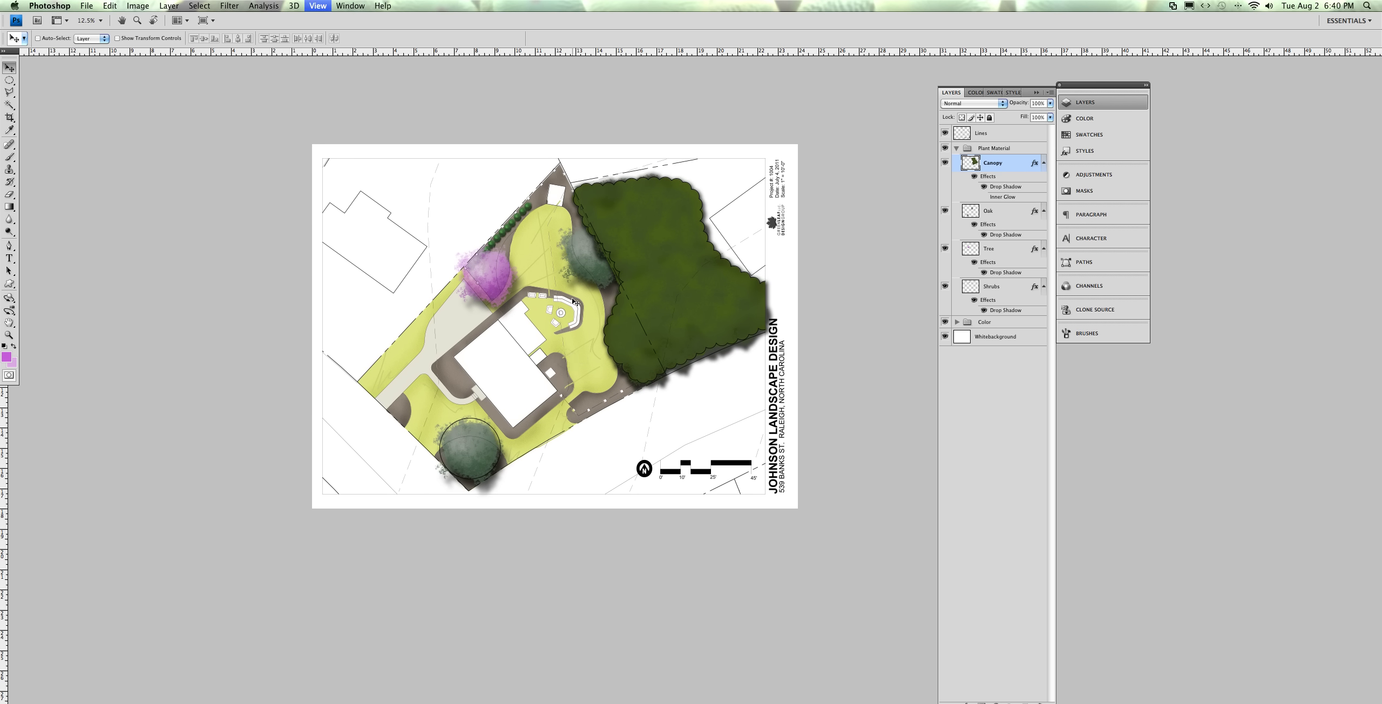
pyautogui.press('super+equal')
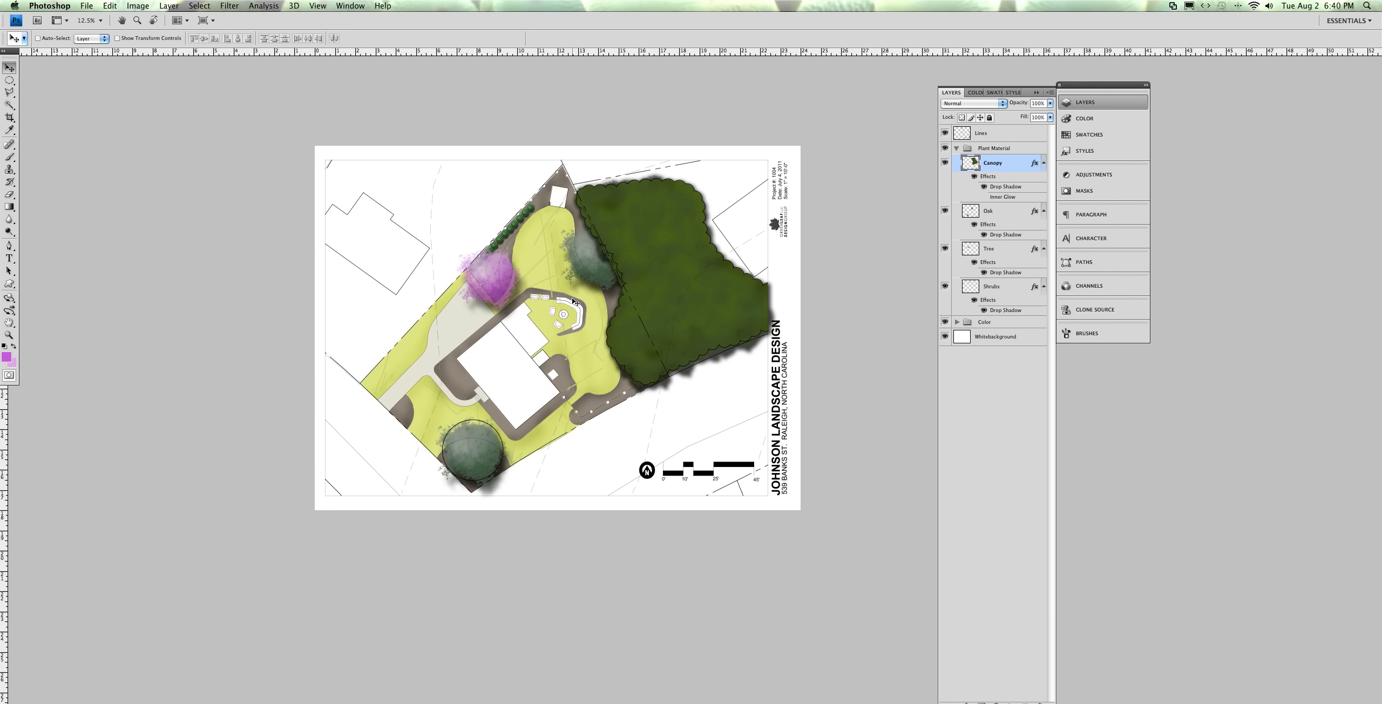